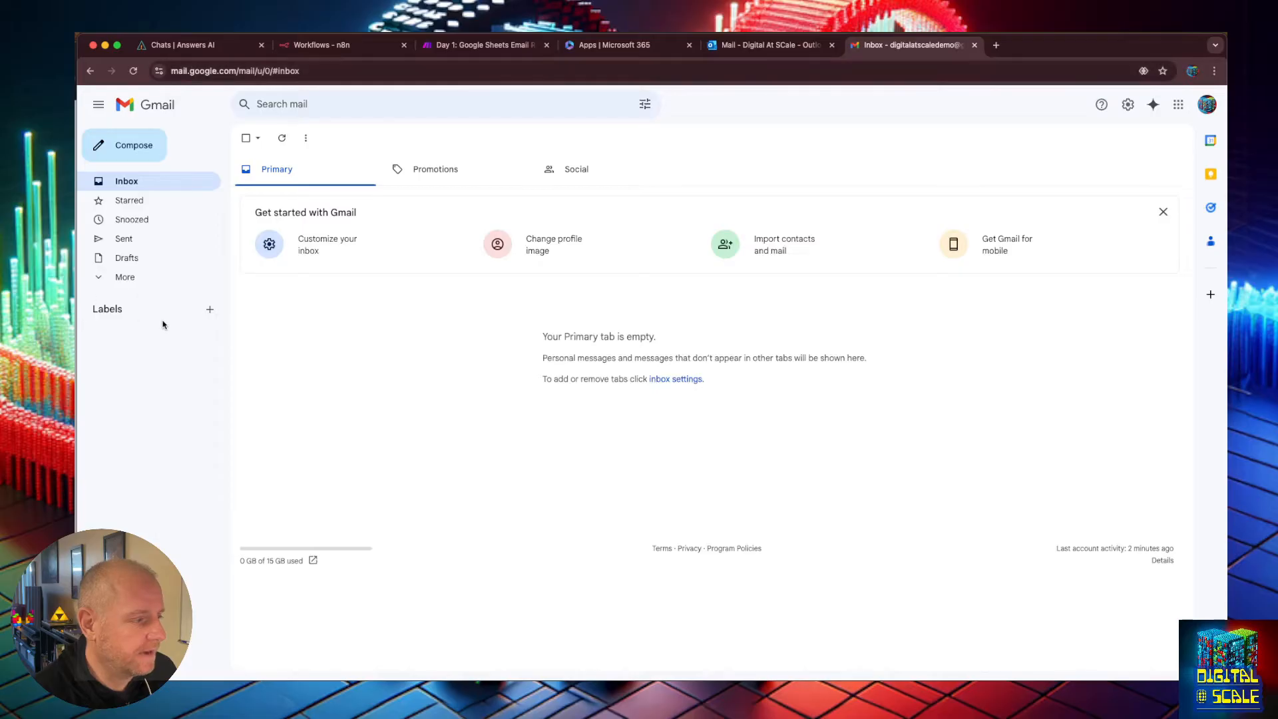
Create a new Gmail label named "Support Email".
click(210, 312)
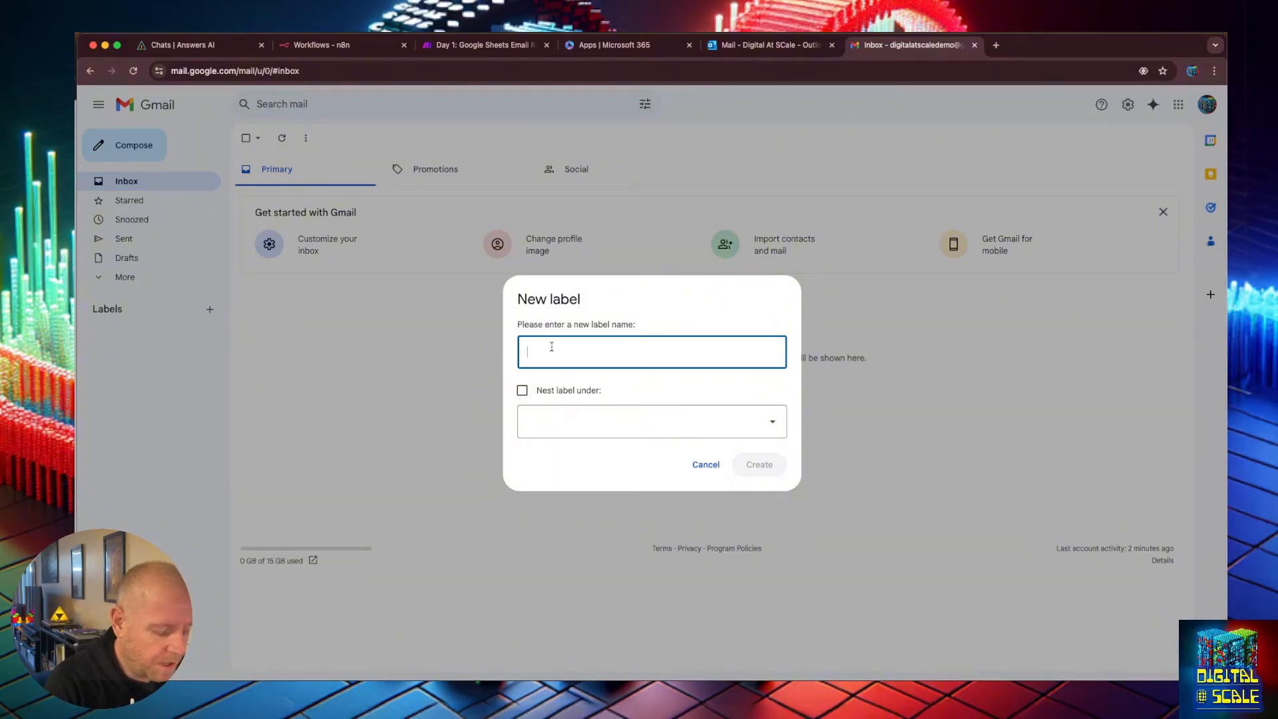
text(Support )
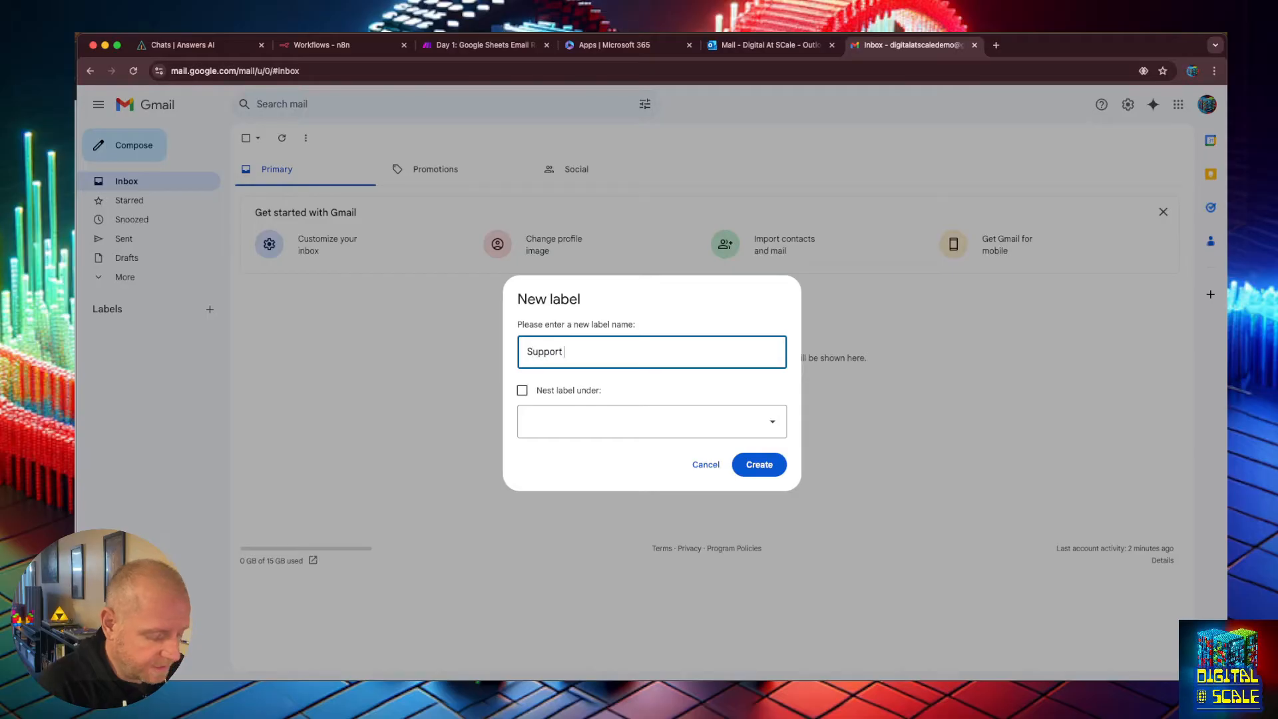
text(Email)
key(Tab)
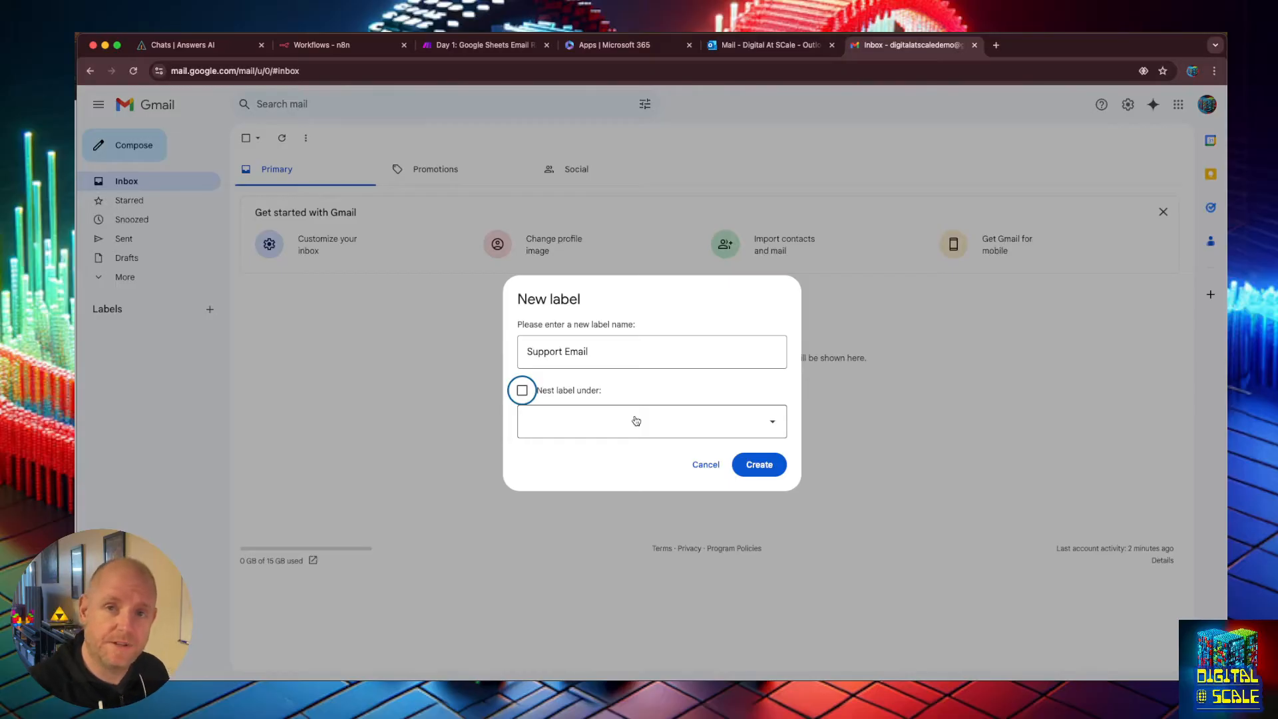
click(760, 465)
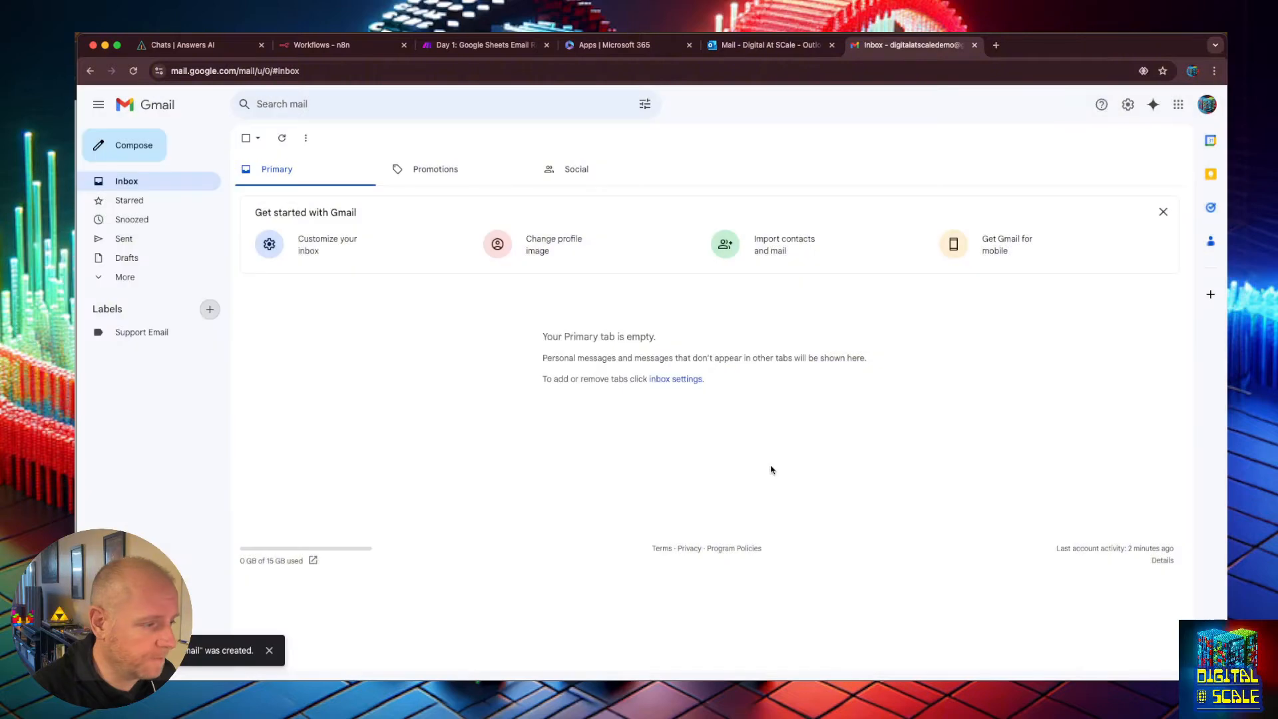
Create a second label named "Invoices" without nesting it under another label.
click(210, 310)
text(Invoices)
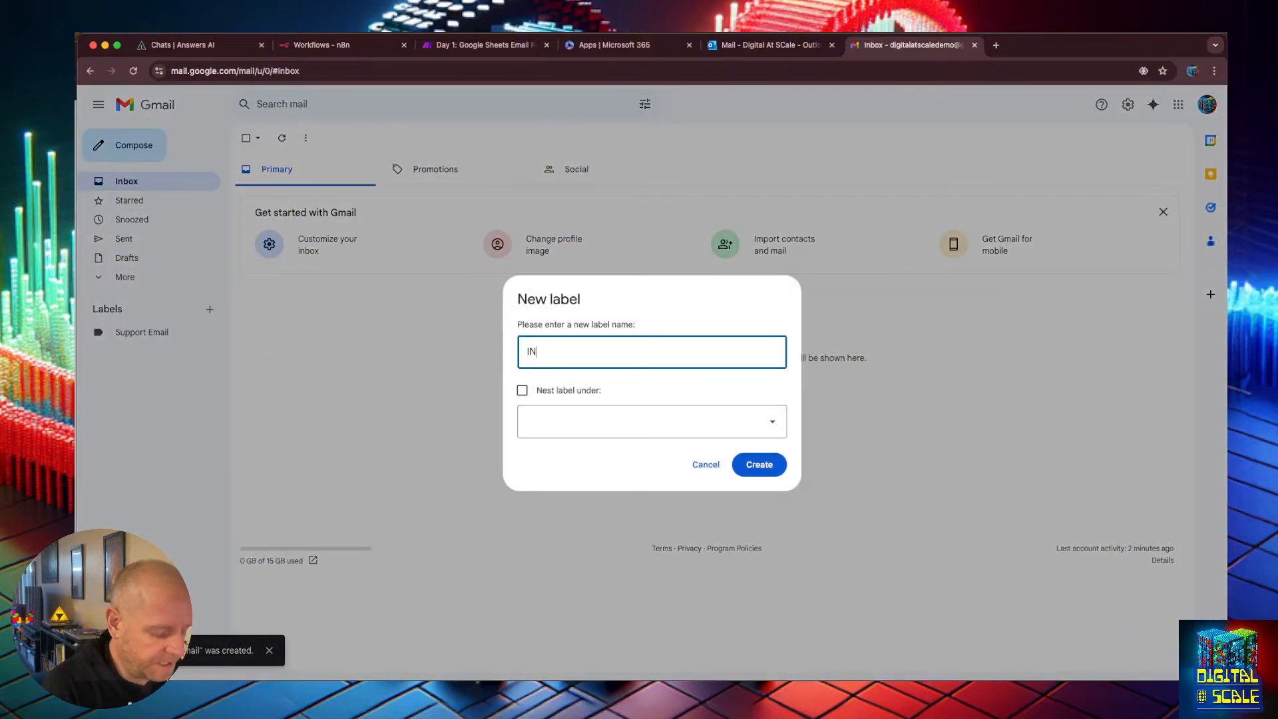
click(746, 430)
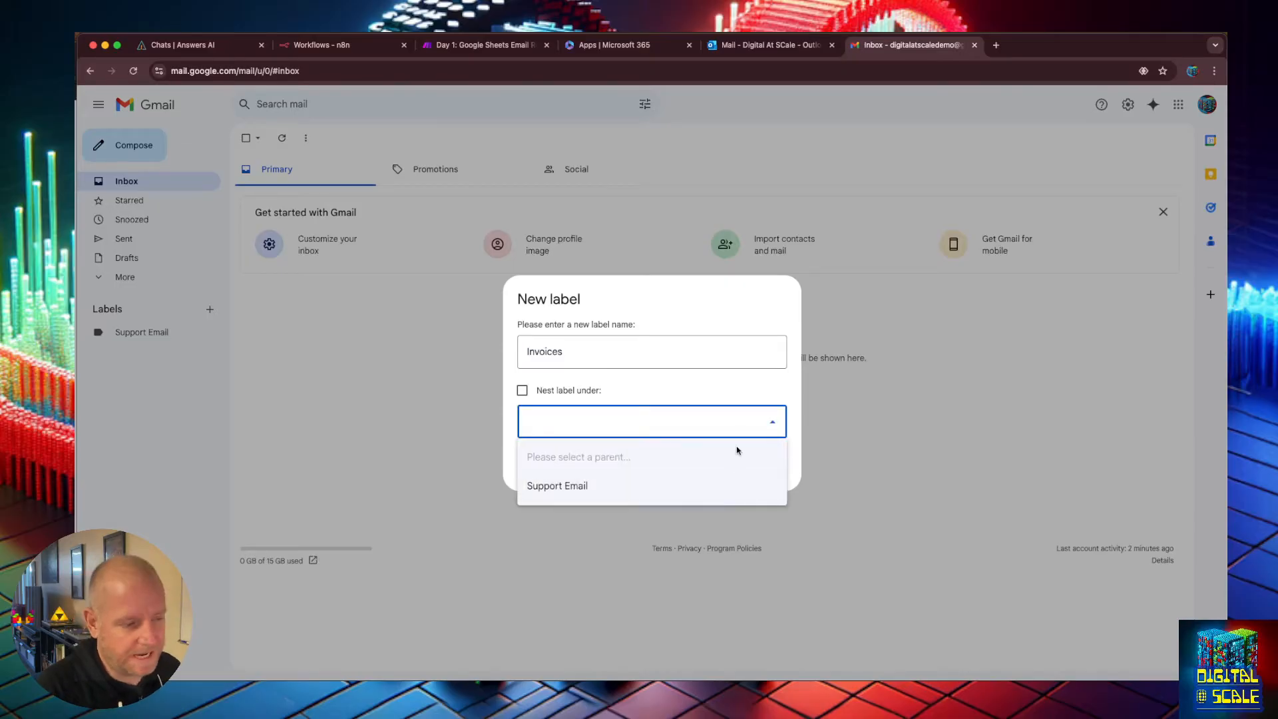
click(740, 389)
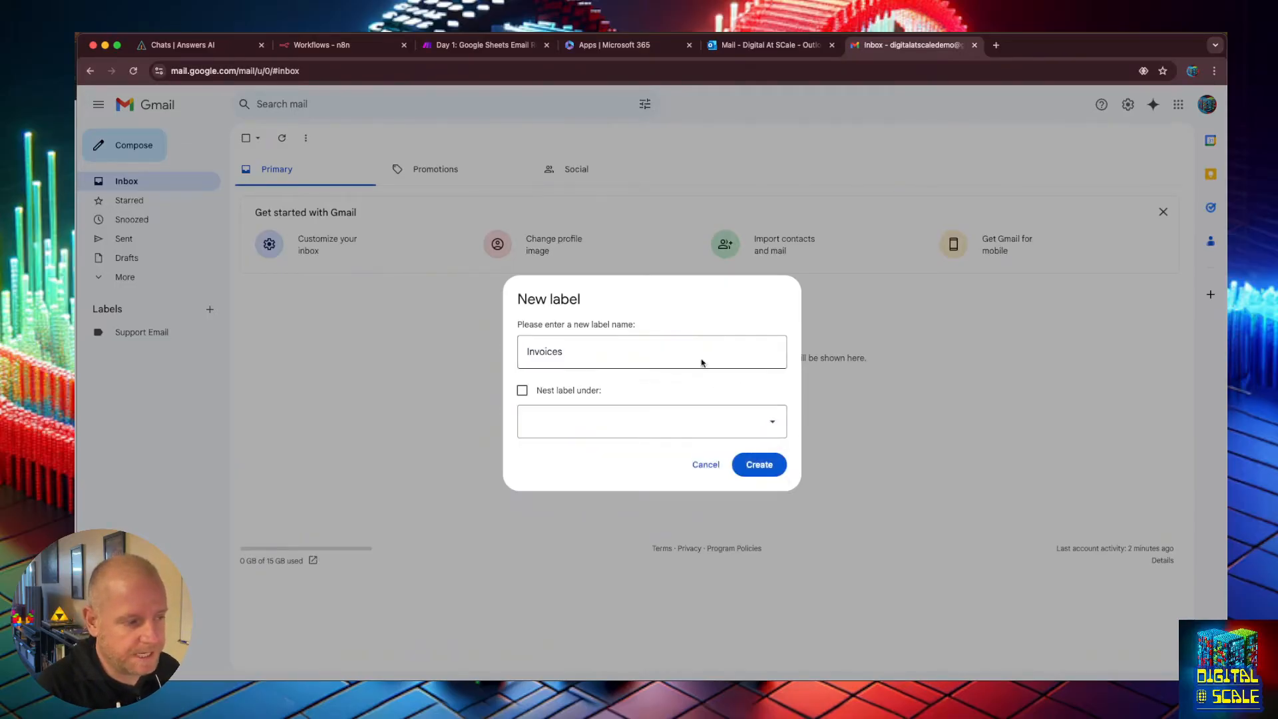
click(759, 466)
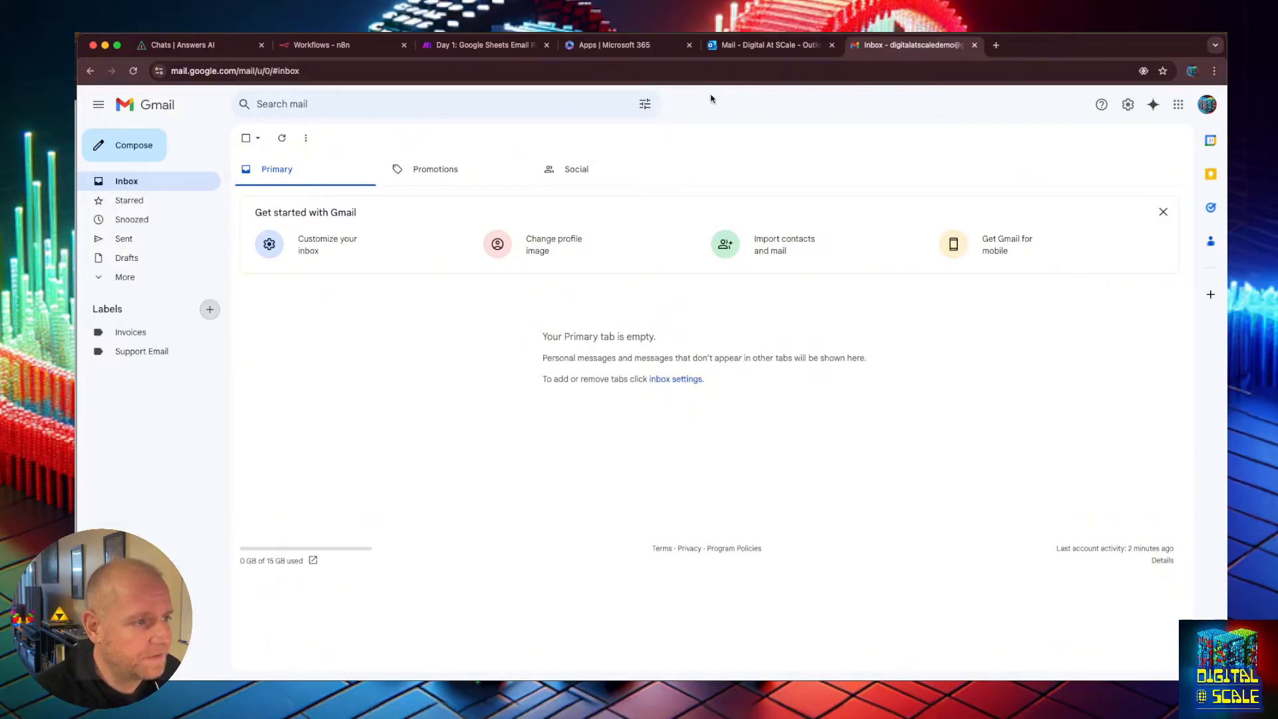
Switch to the Outlook tab and start a new message addressed to Digital At Scale.
click(753, 48)
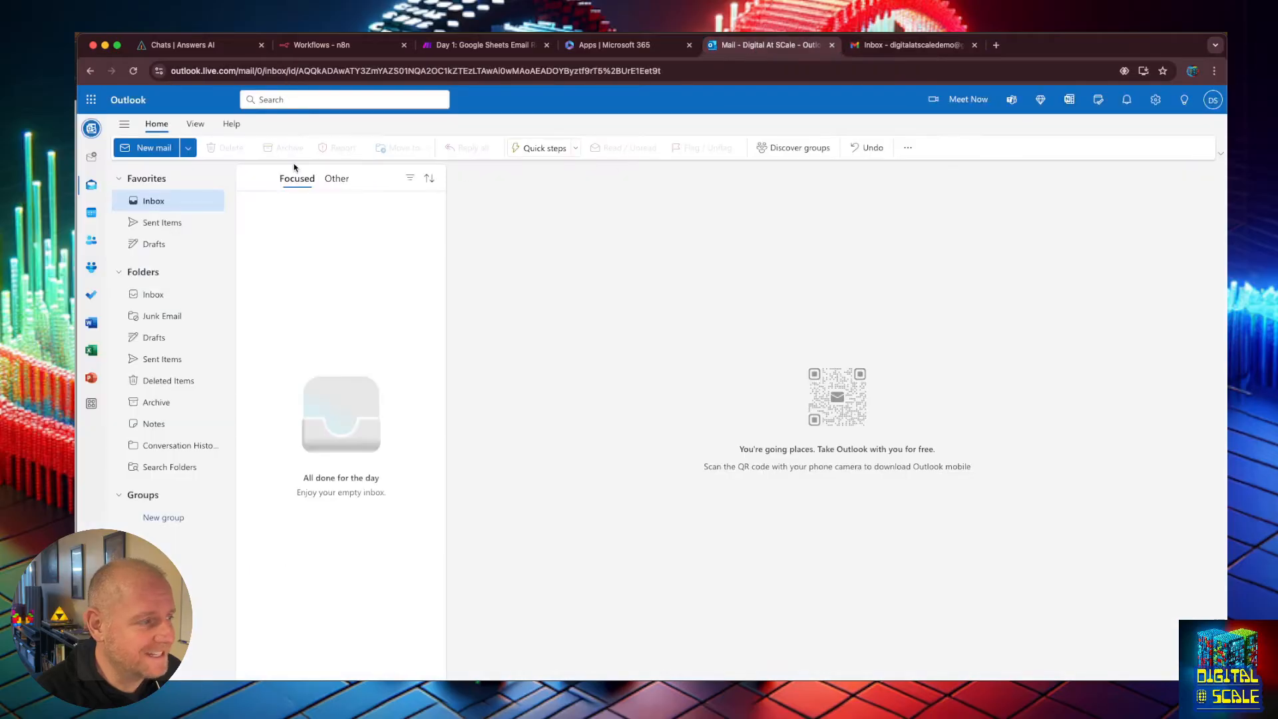
click(160, 148)
text(d)
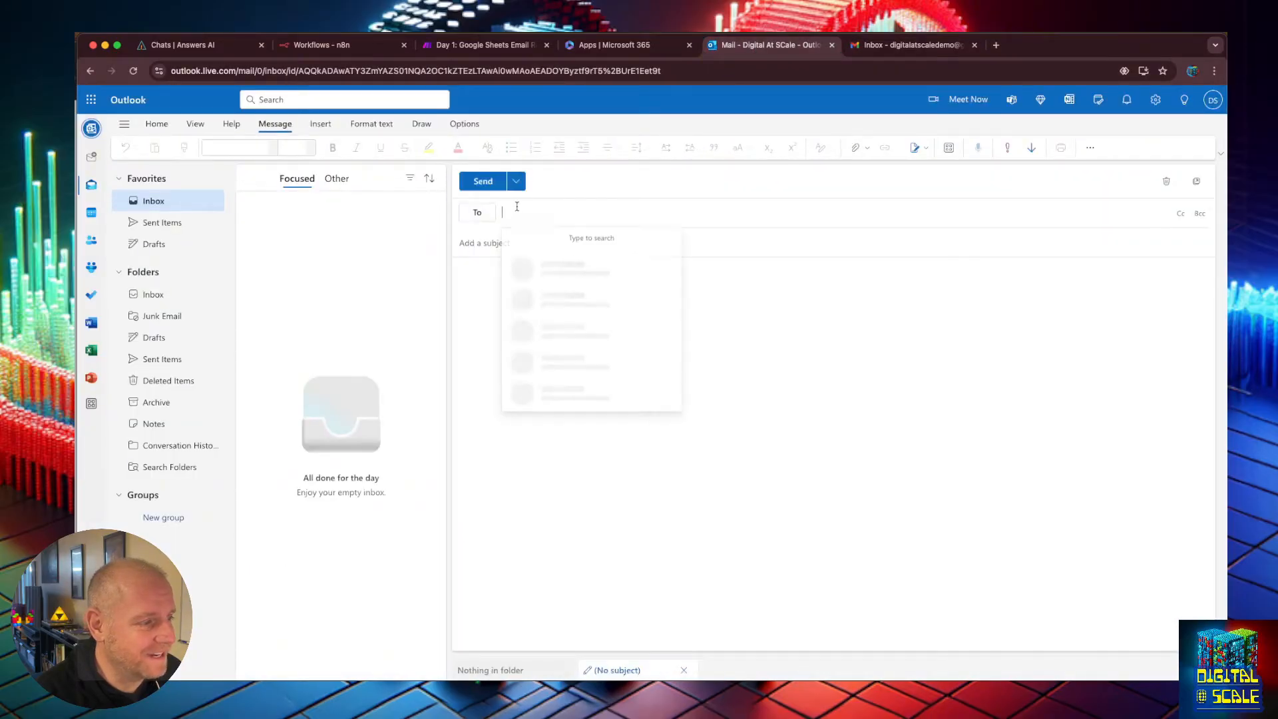
key(Tab)
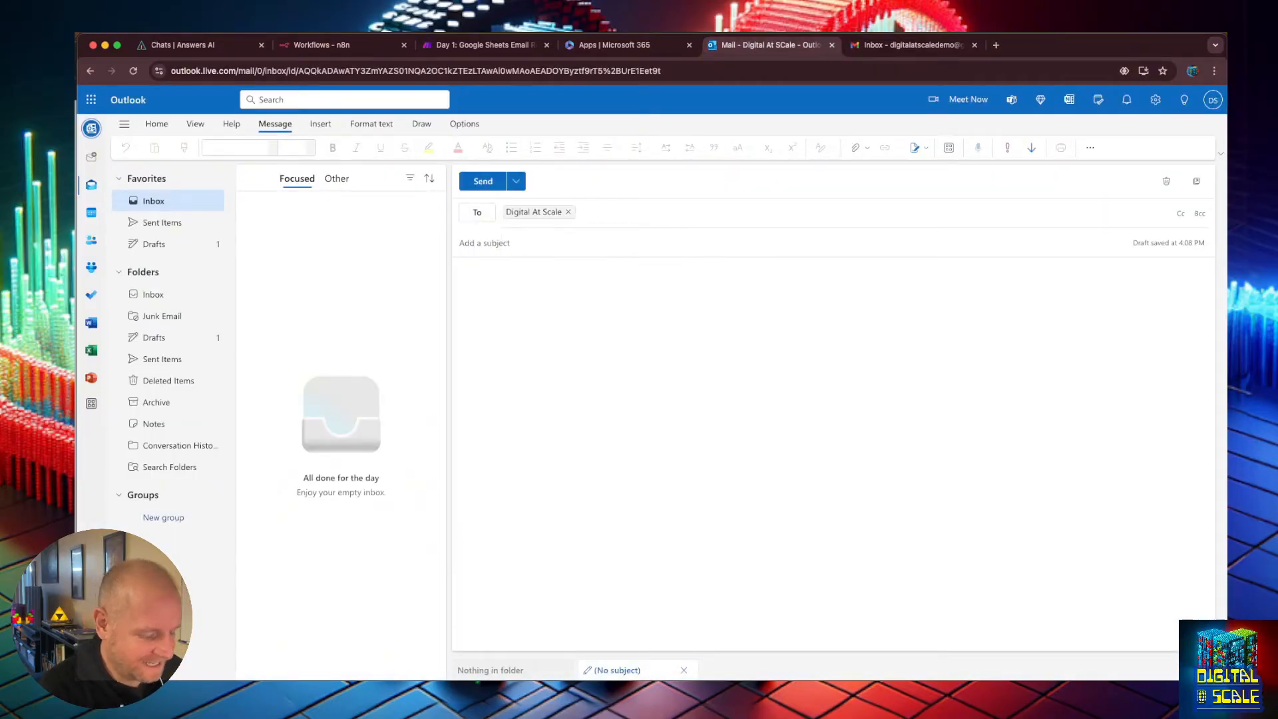
Enter the subject "Your Invoice for The Client Work".
text(Your Invoice for)
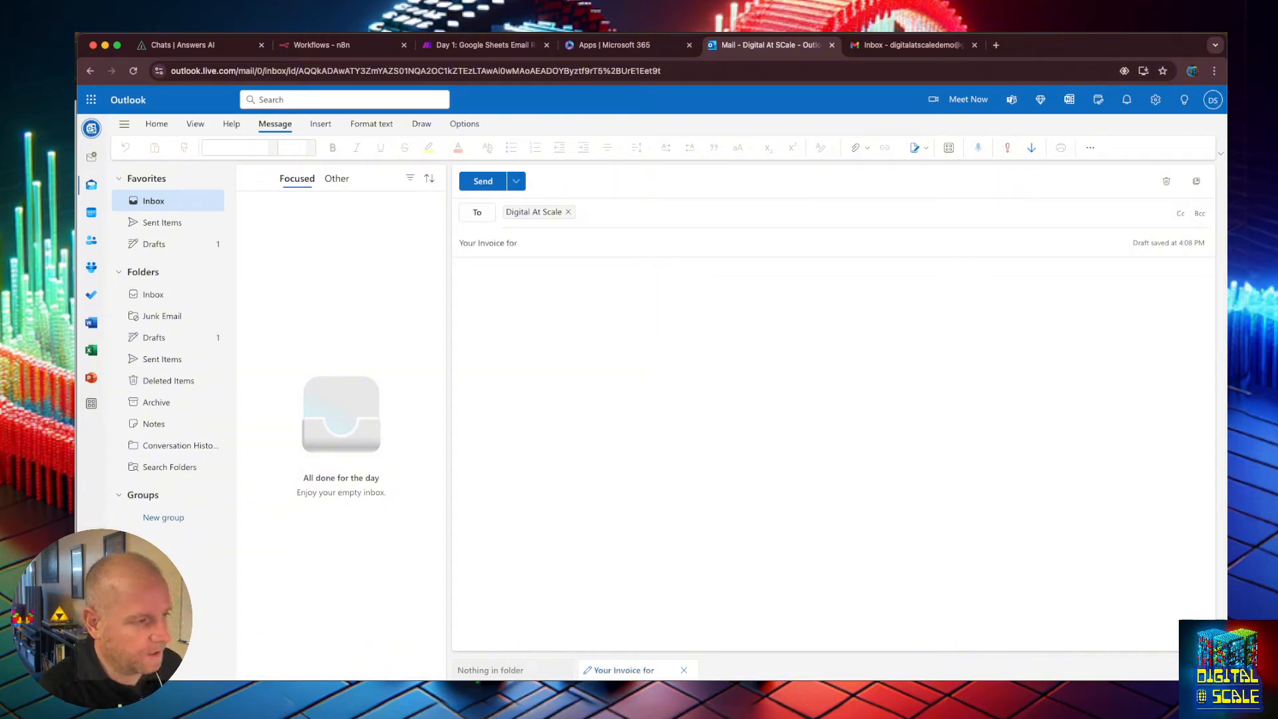
text( The Client Work)
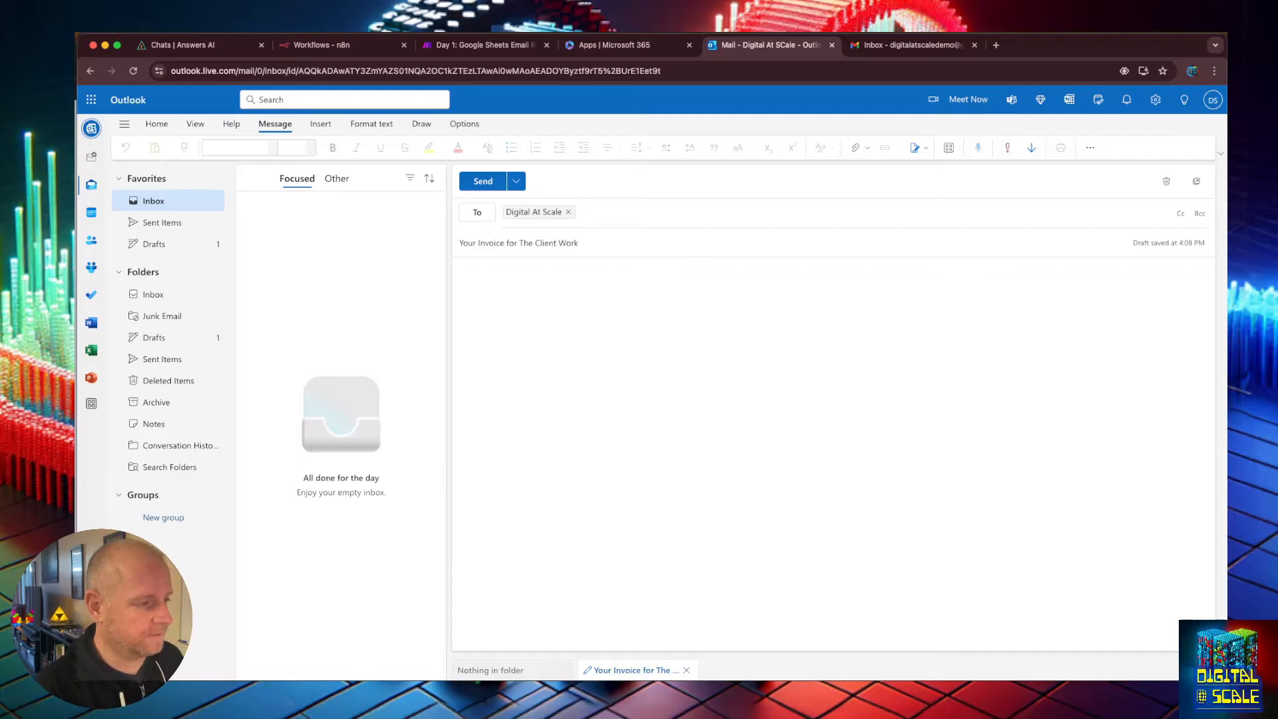
key(Tab)
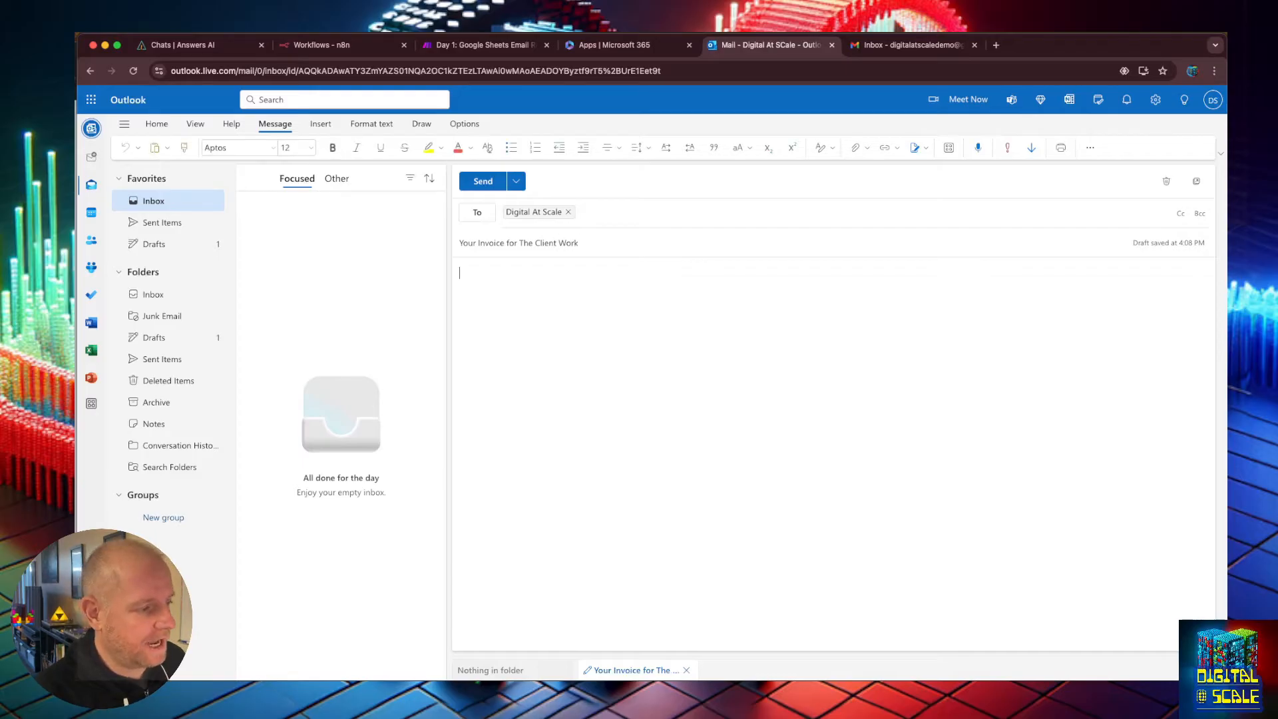
Write the body "Here is your invoice for the work we did on the website." and send the message.
text(Here is yo)
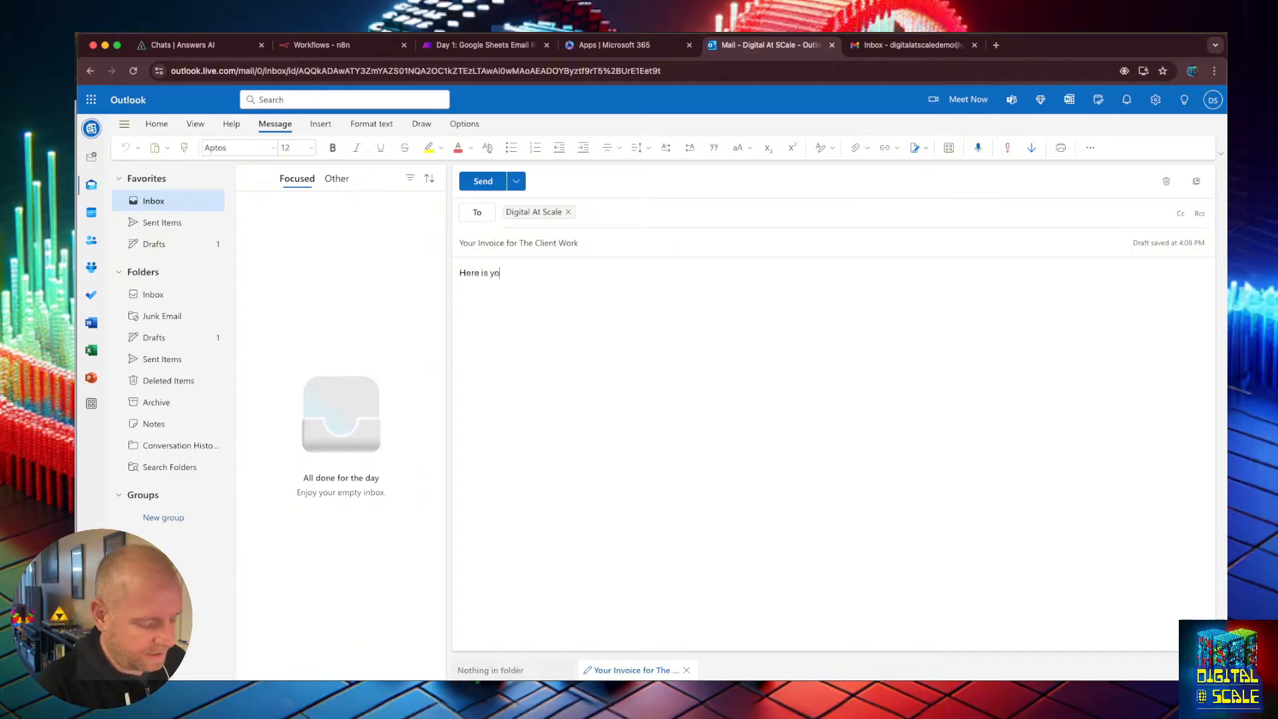
text(ur invoiceinvoicefo)
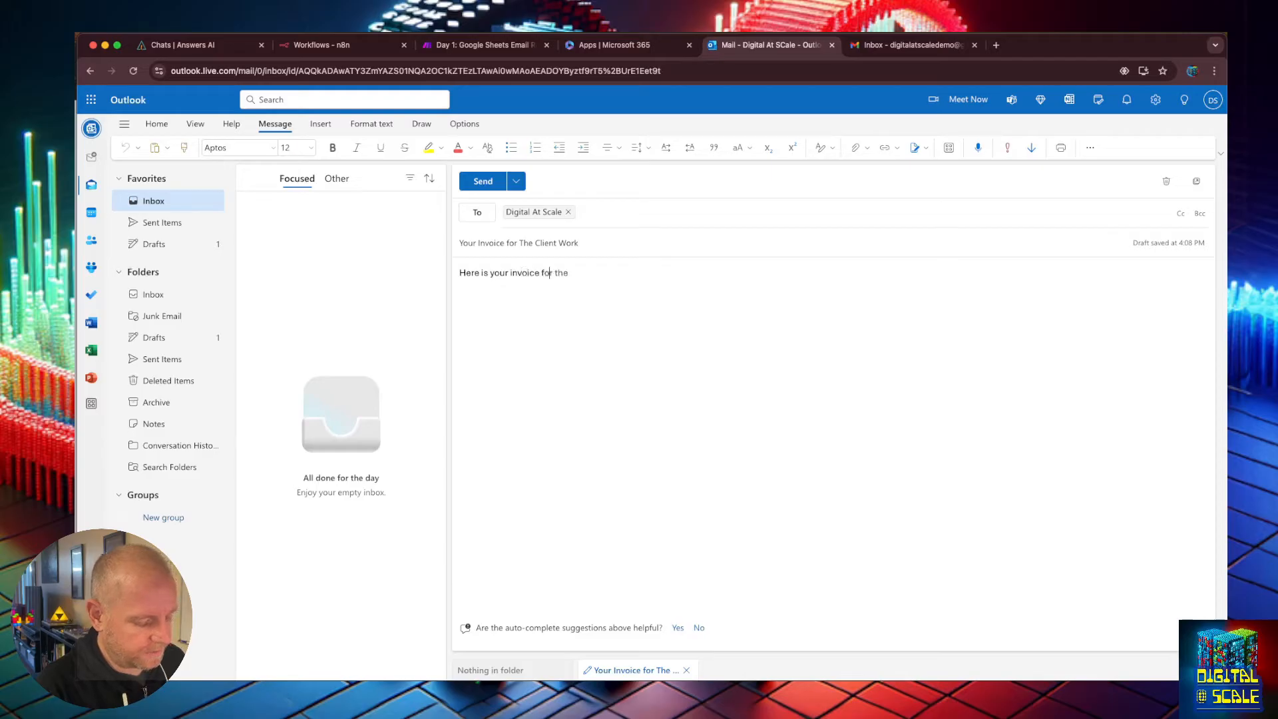
text(r the work )
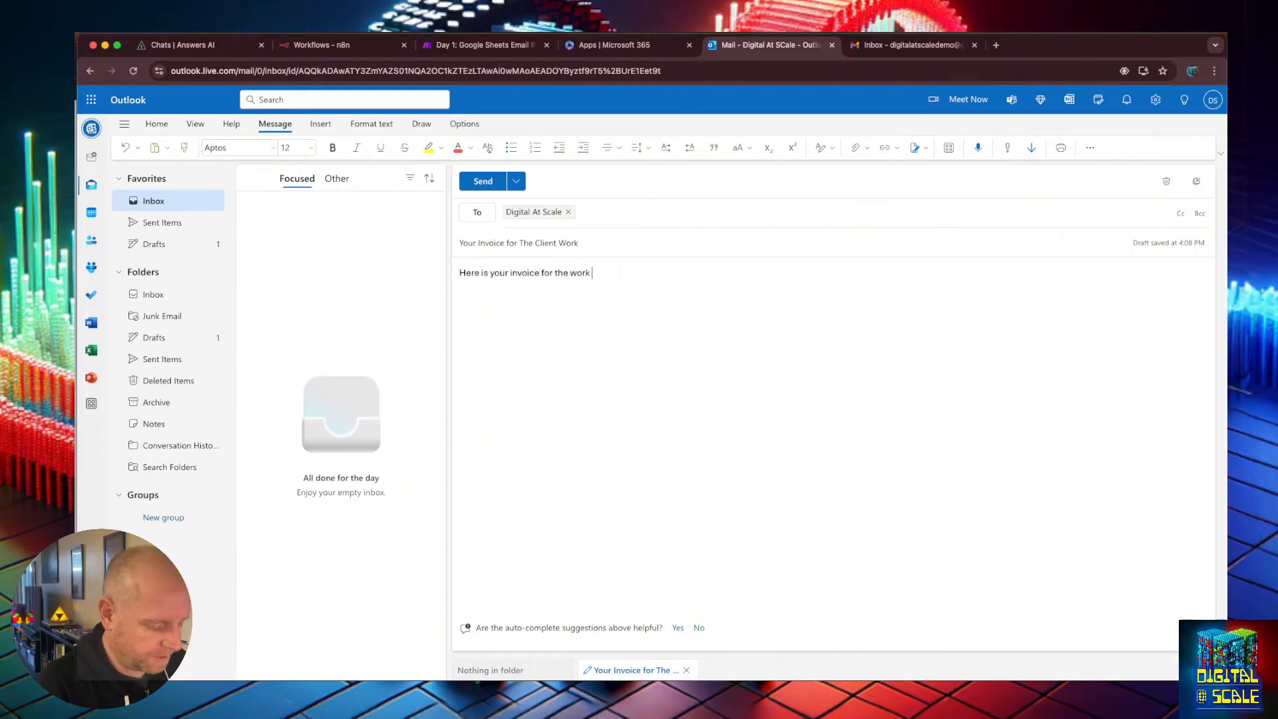
text(we did on the website.)
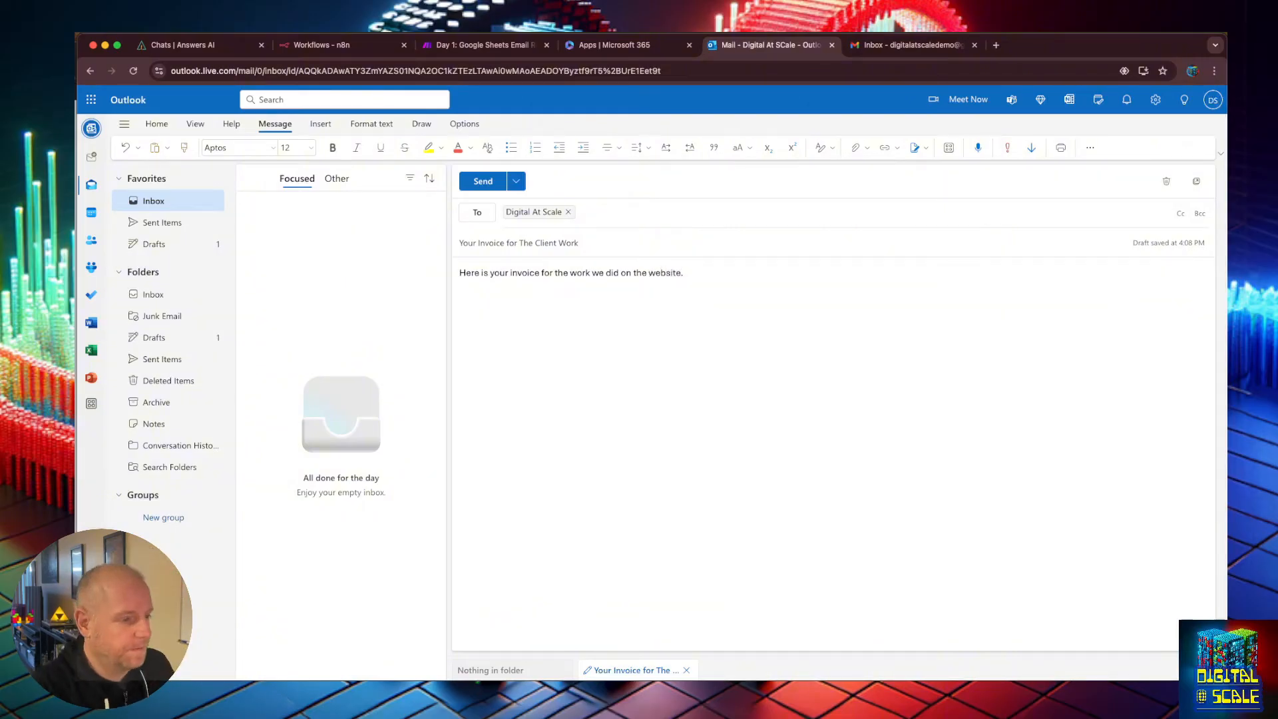
key(Return)
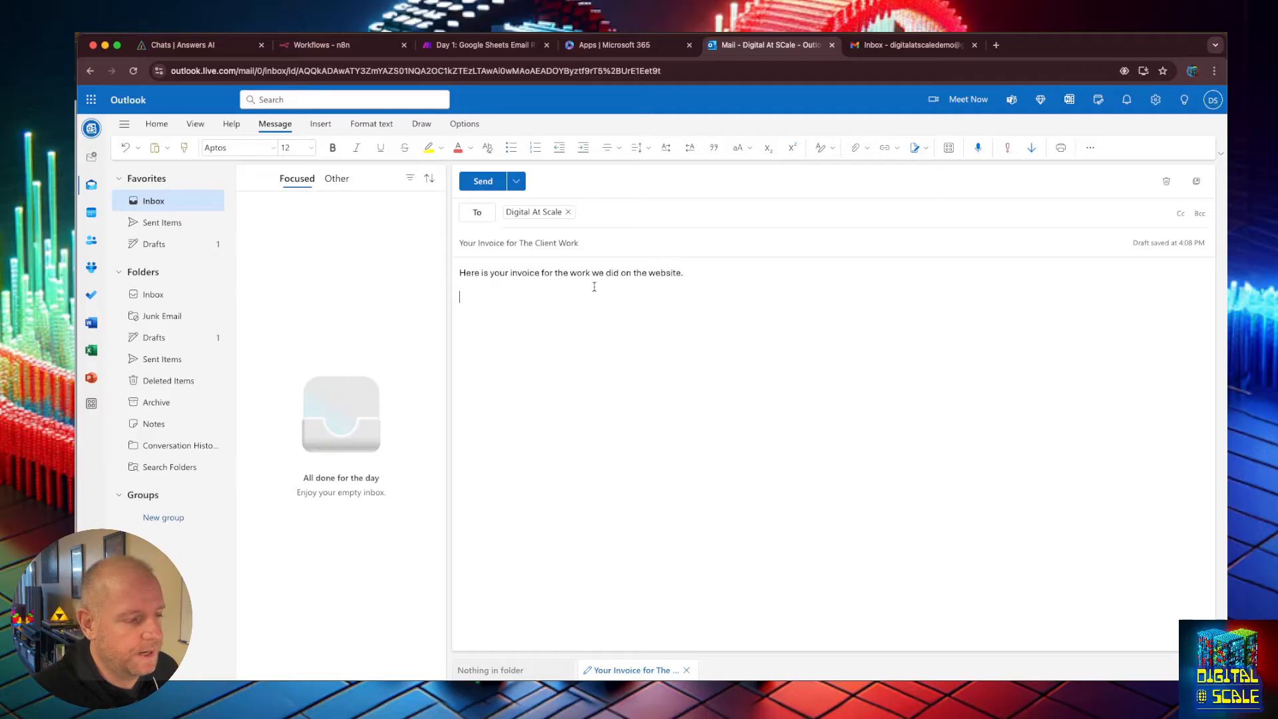
click(483, 181)
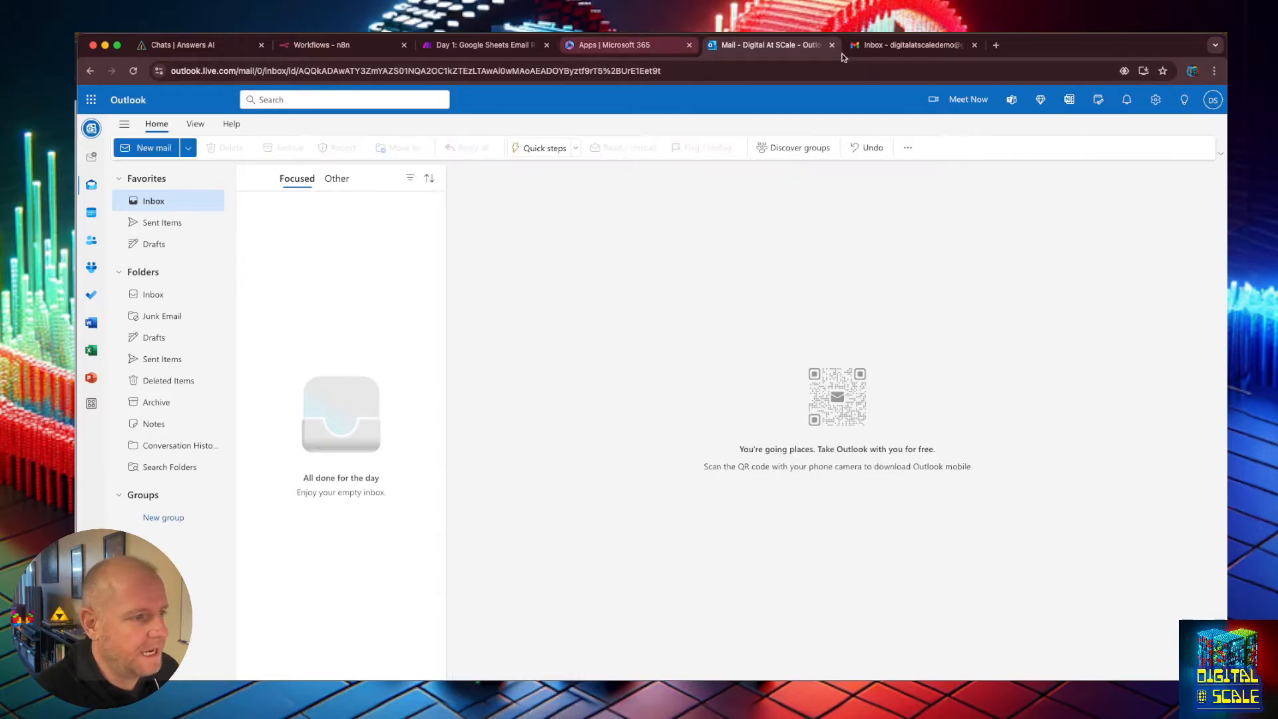
Return to the Gmail tab and reload the inbox to check for the sent invoice email.
click(865, 47)
click(526, 377)
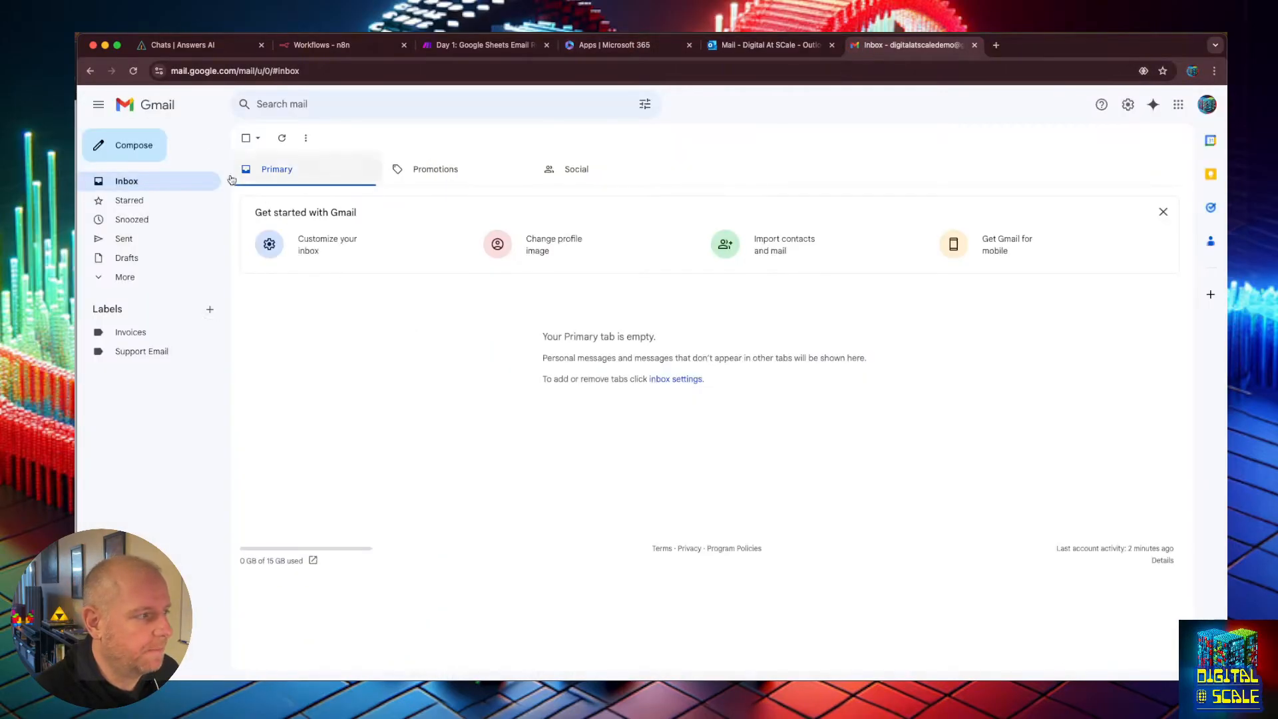
click(133, 72)
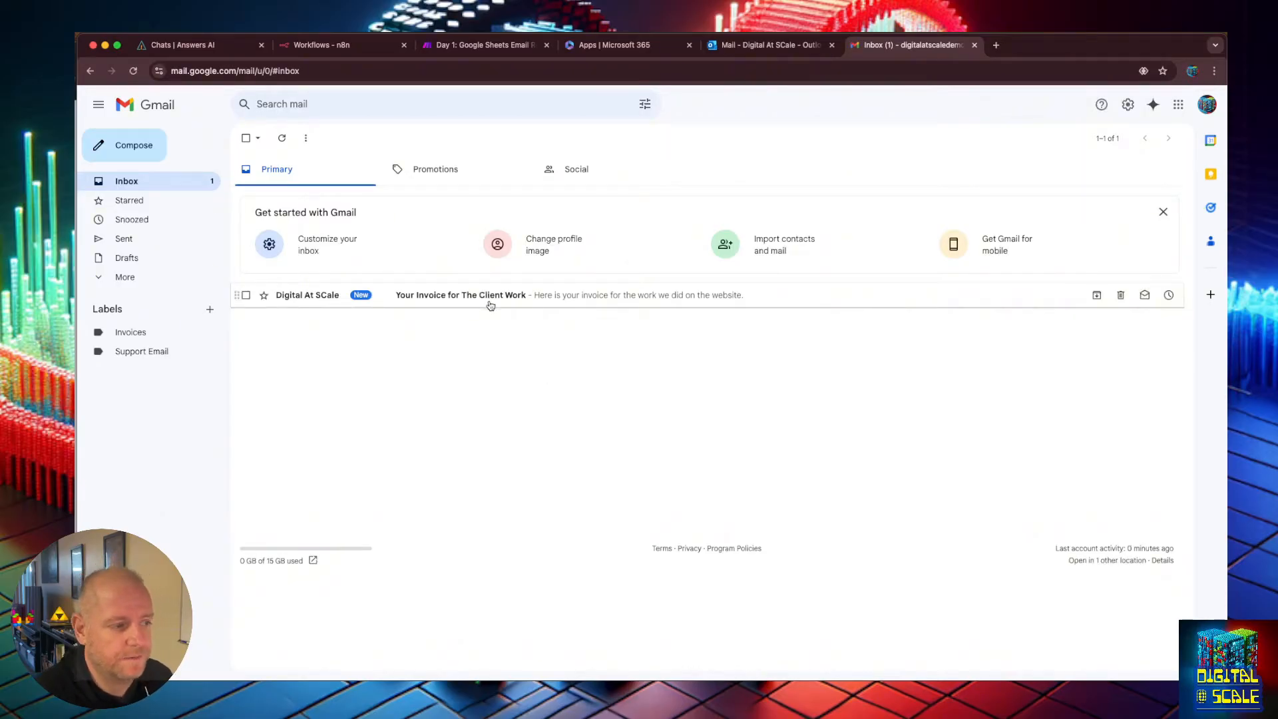
click(681, 176)
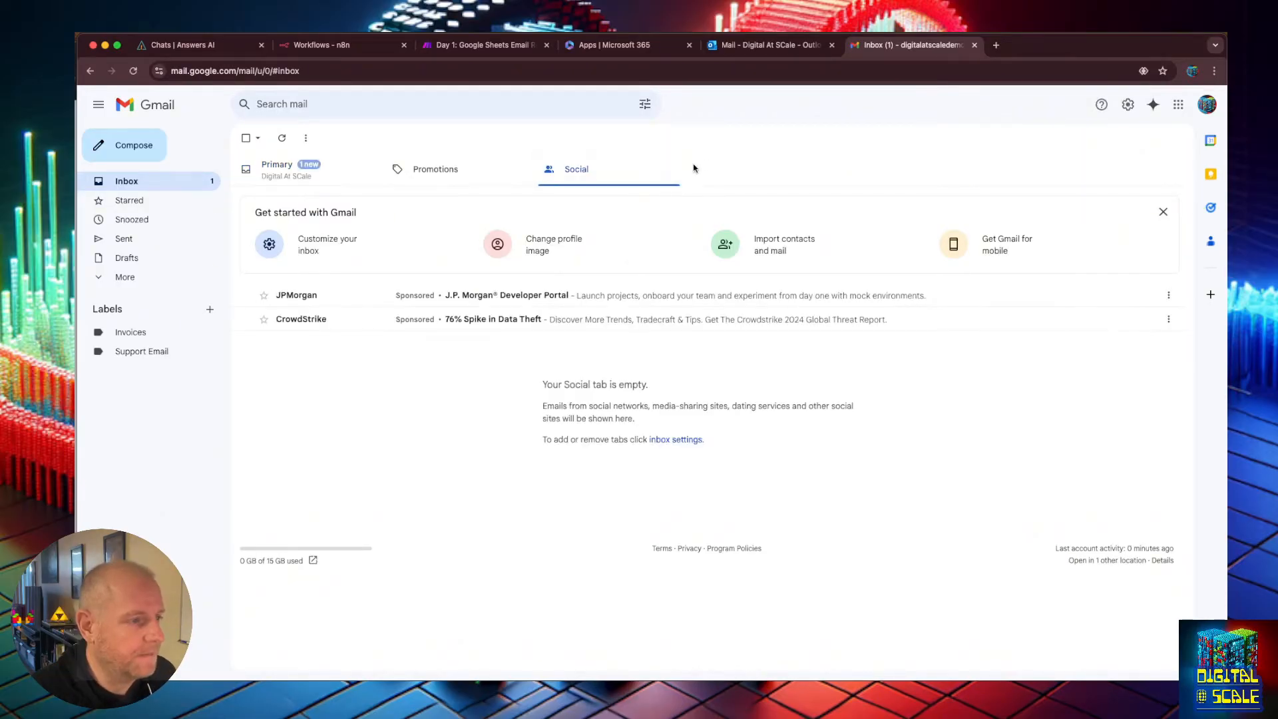
click(293, 171)
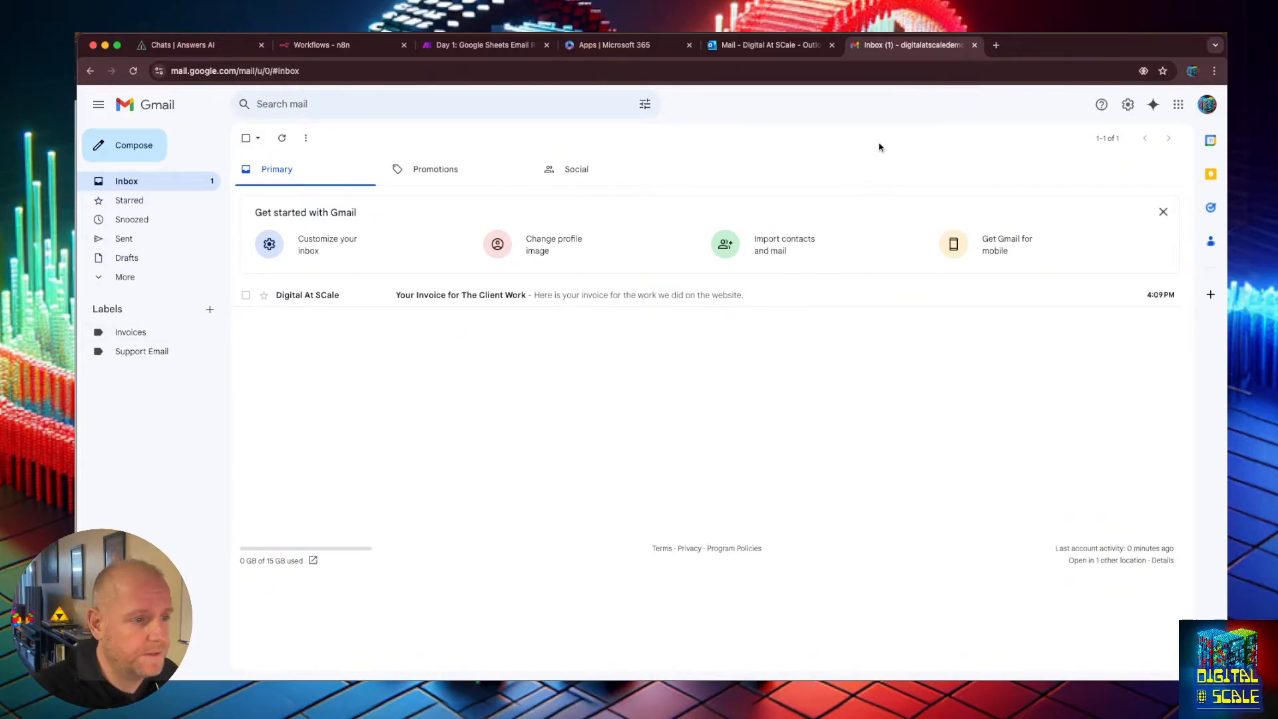
Open the full Gmail settings and review the Labels settings and the expanded sidebar label list.
click(1128, 105)
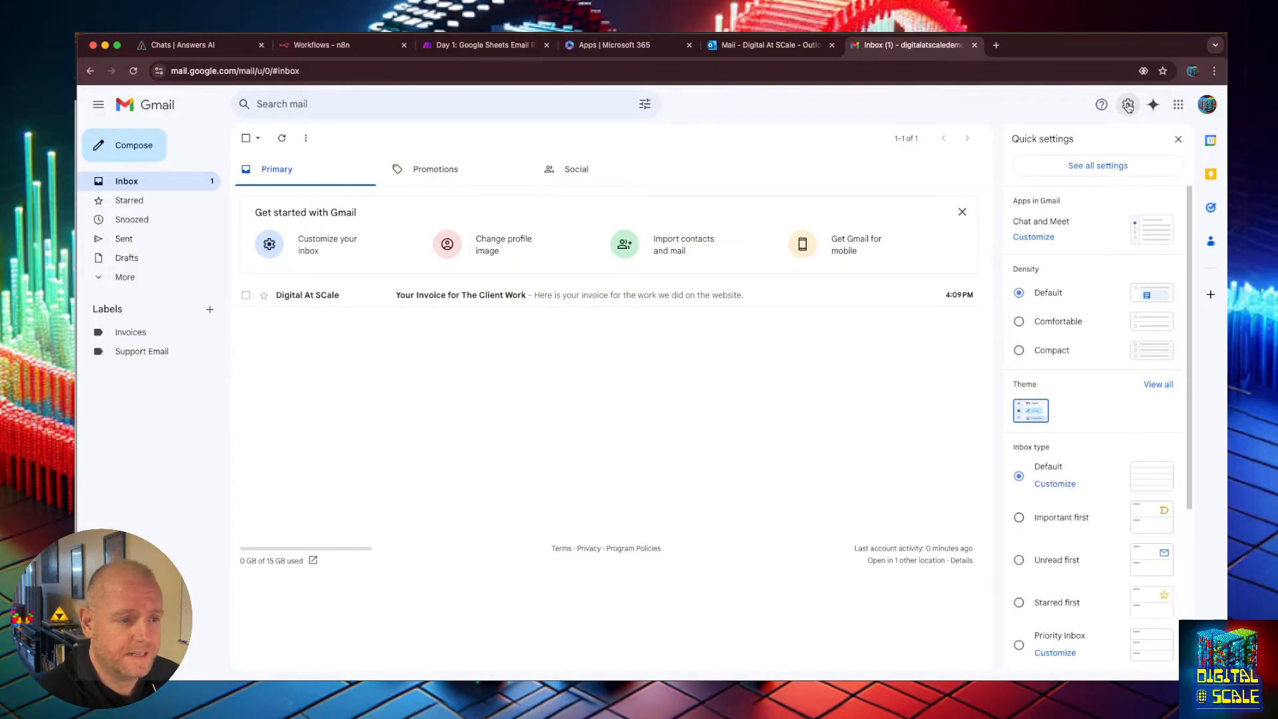
click(1110, 171)
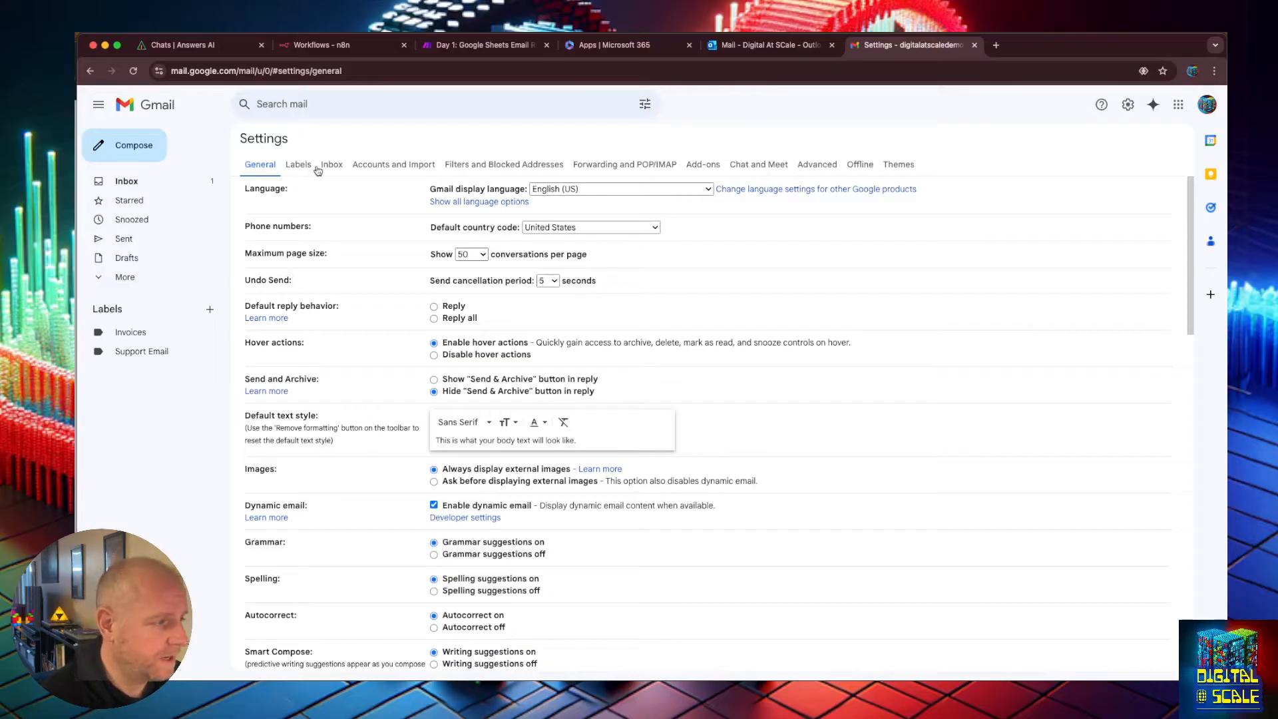
click(291, 166)
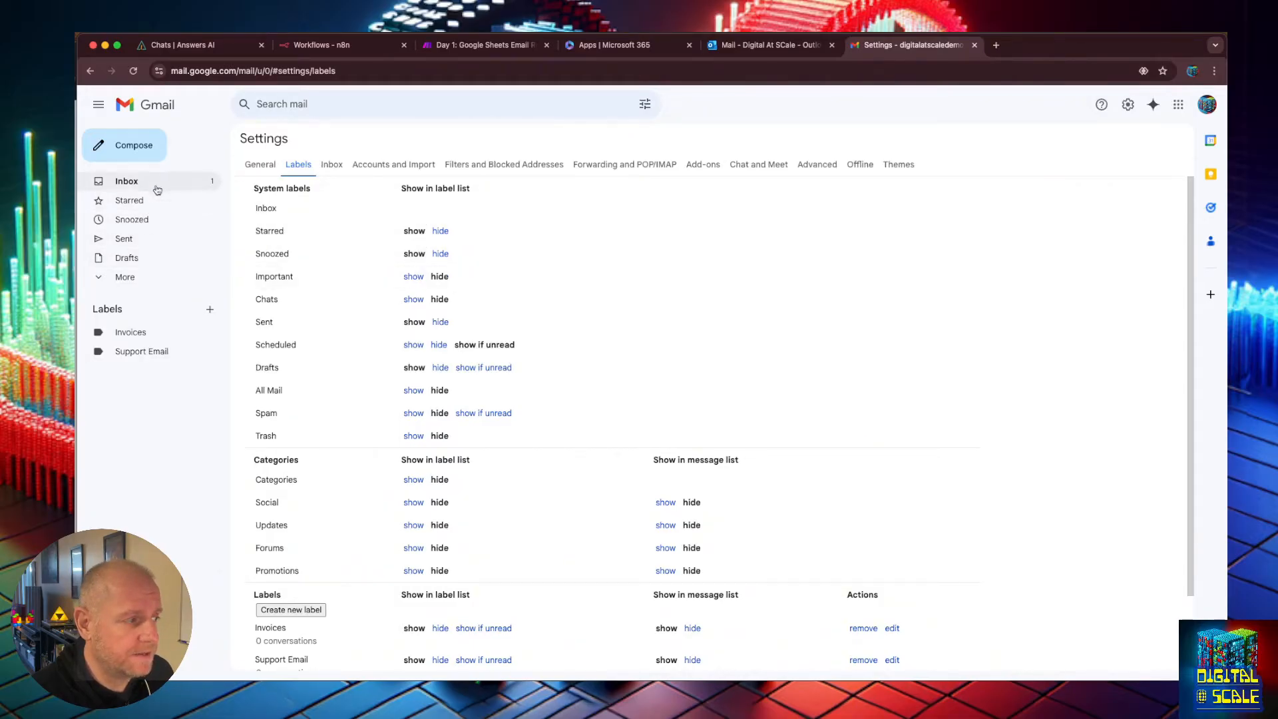
click(126, 277)
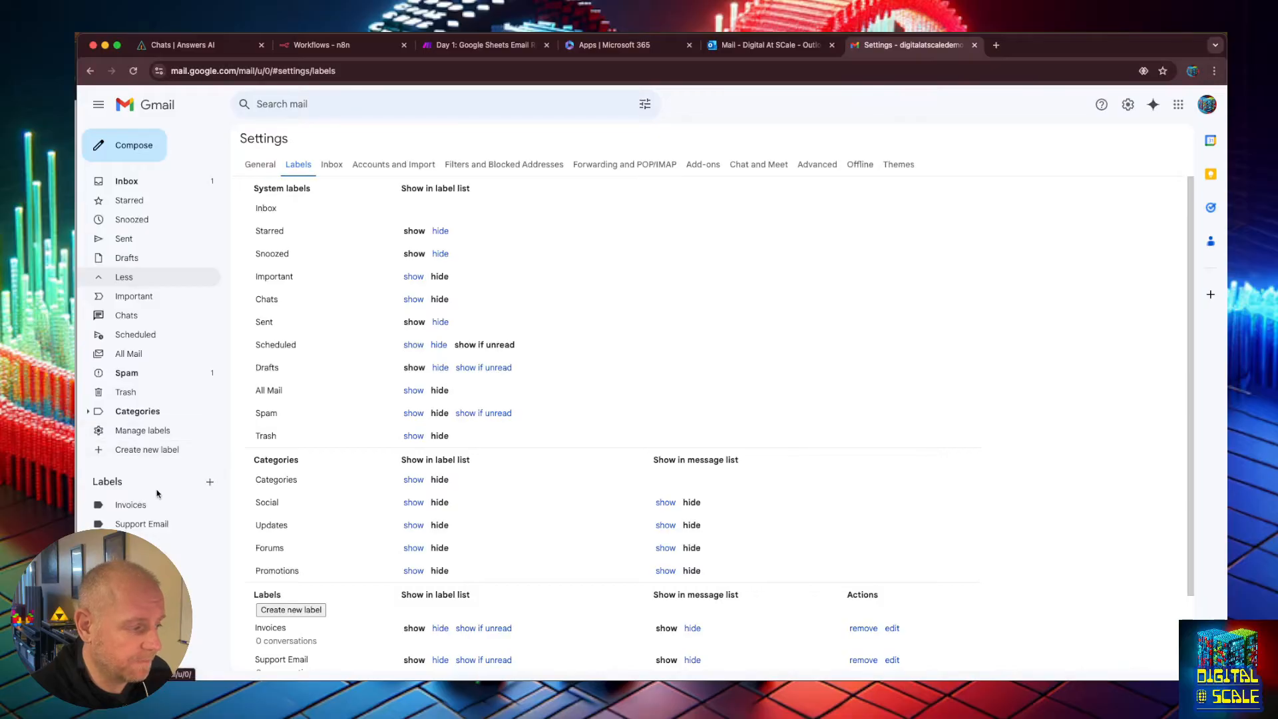
scroll(391, 303, down, 1)
scroll(366, 446, down, 3)
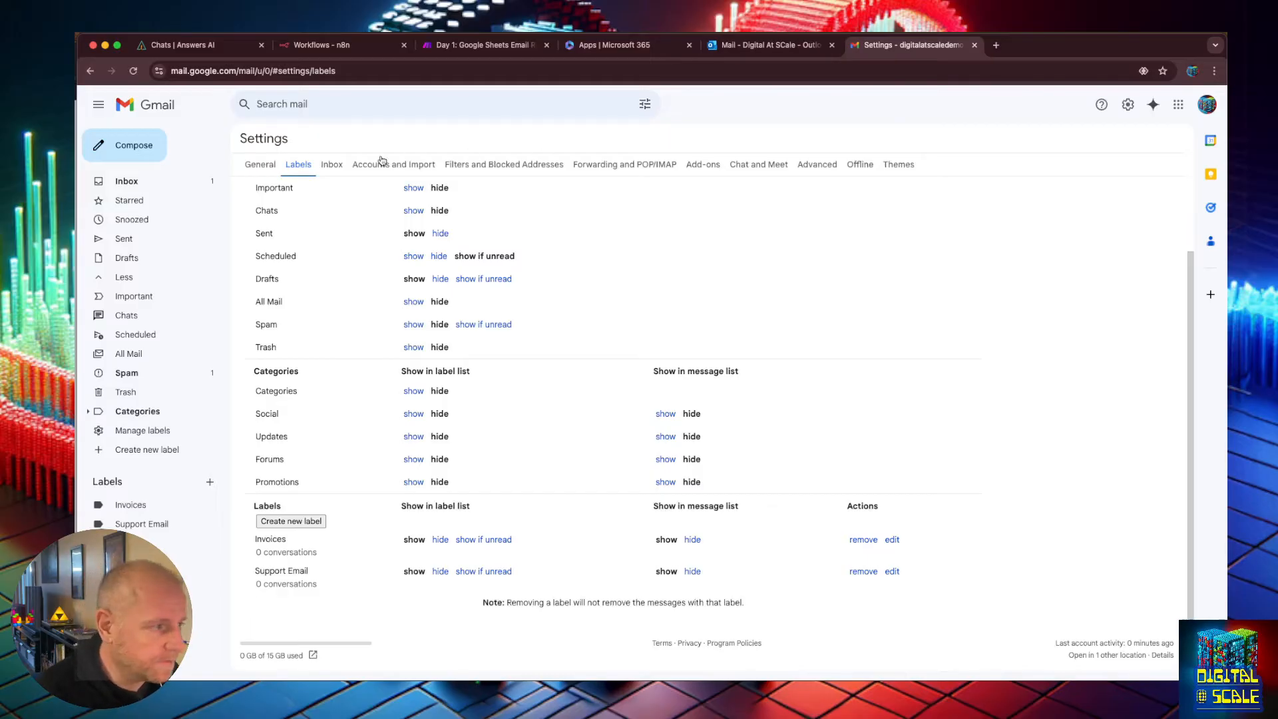
Start a new Gmail filter for incoming mail containing the word "invoice".
click(469, 164)
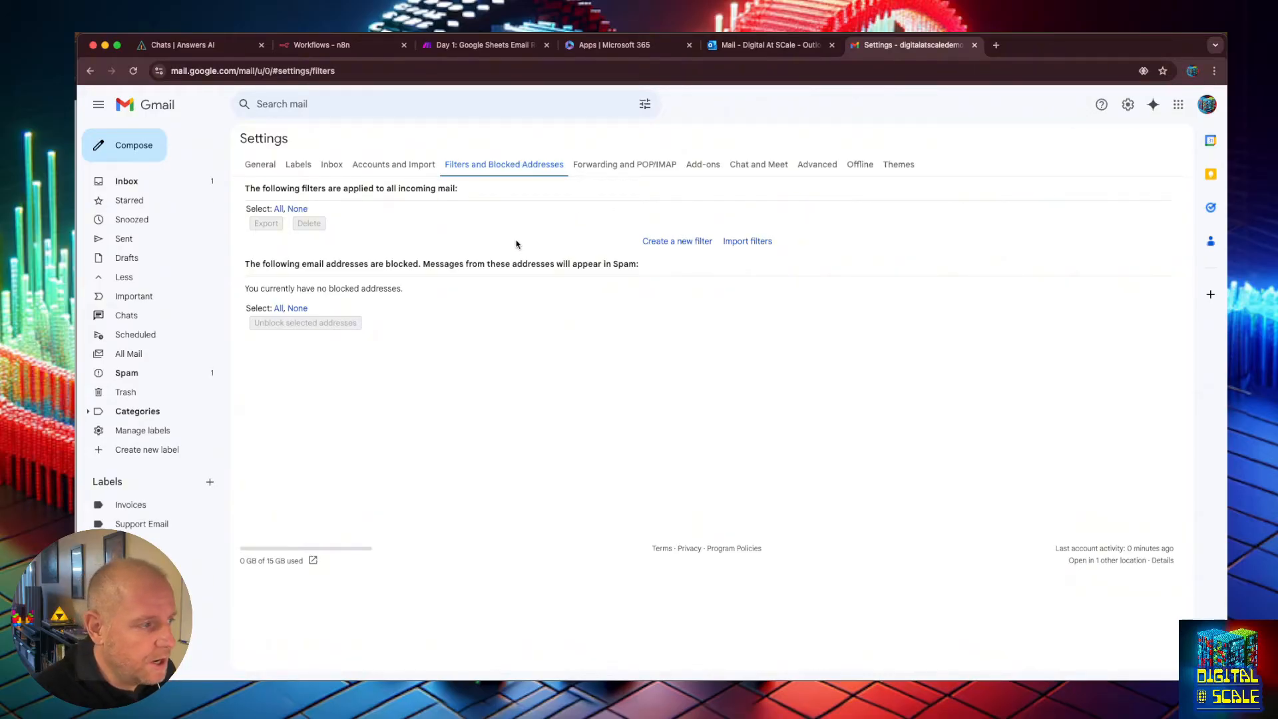
click(656, 243)
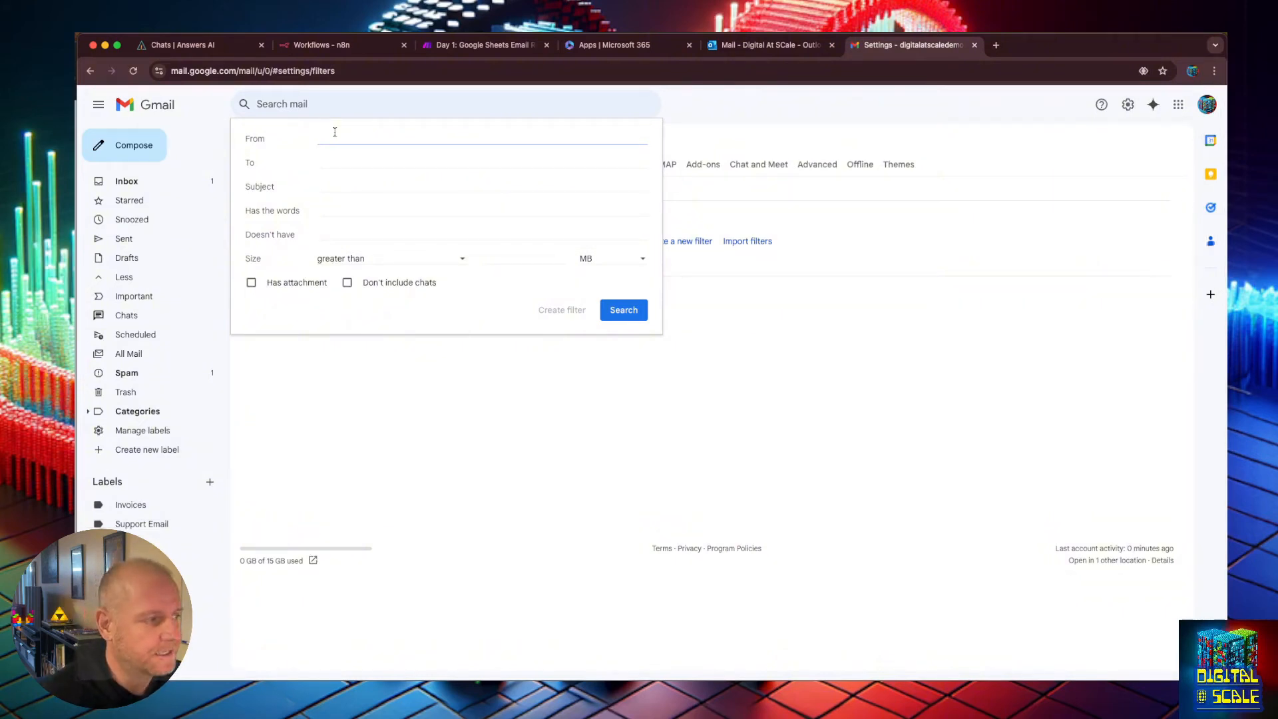
click(333, 206)
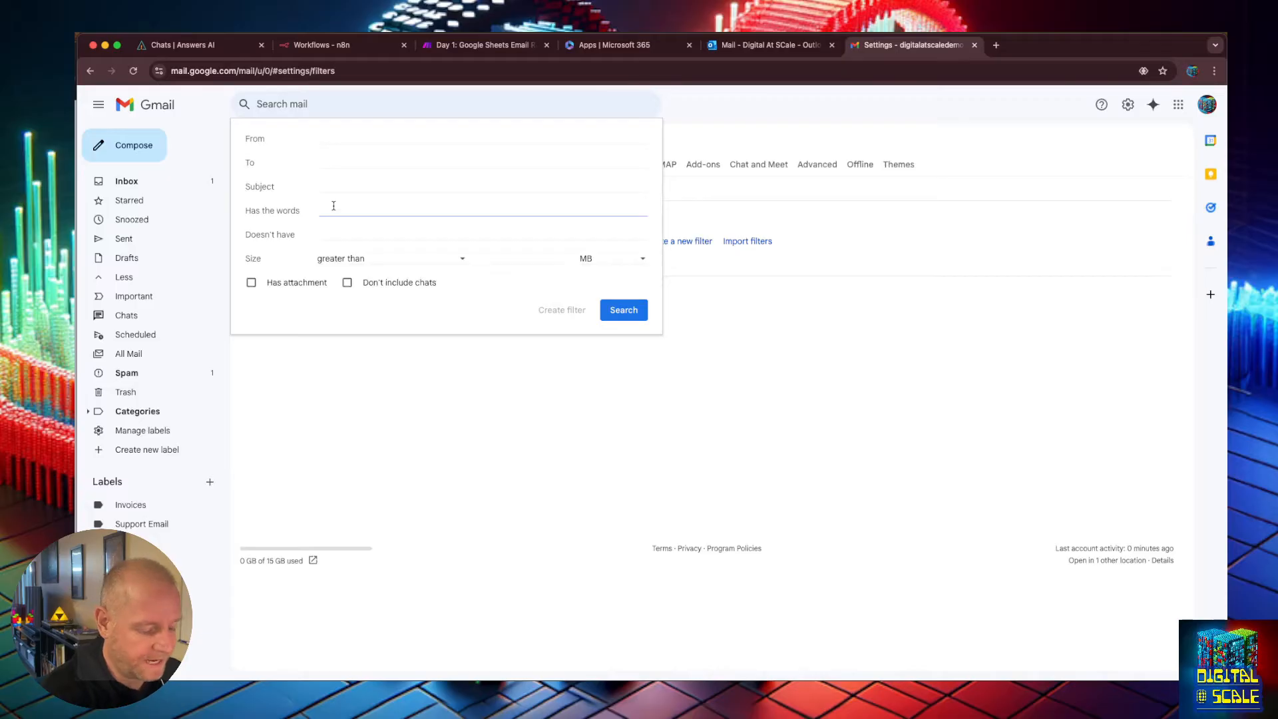
text(invoice)
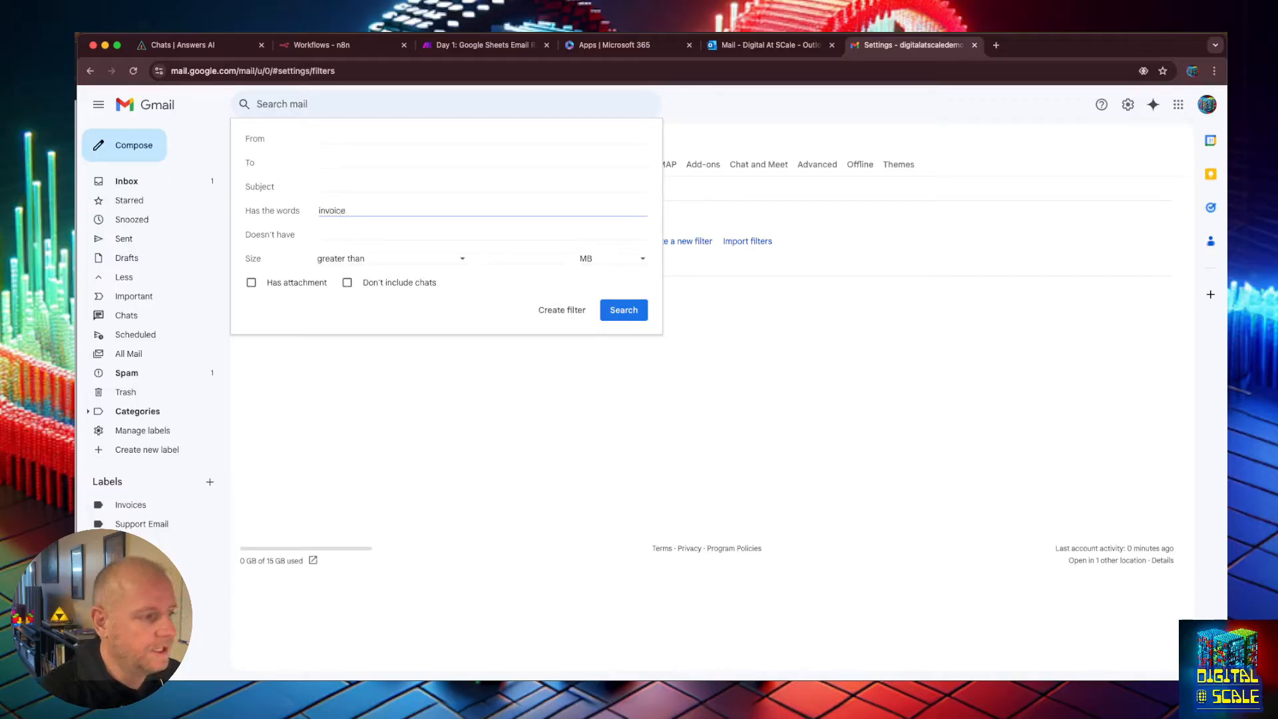
click(322, 208)
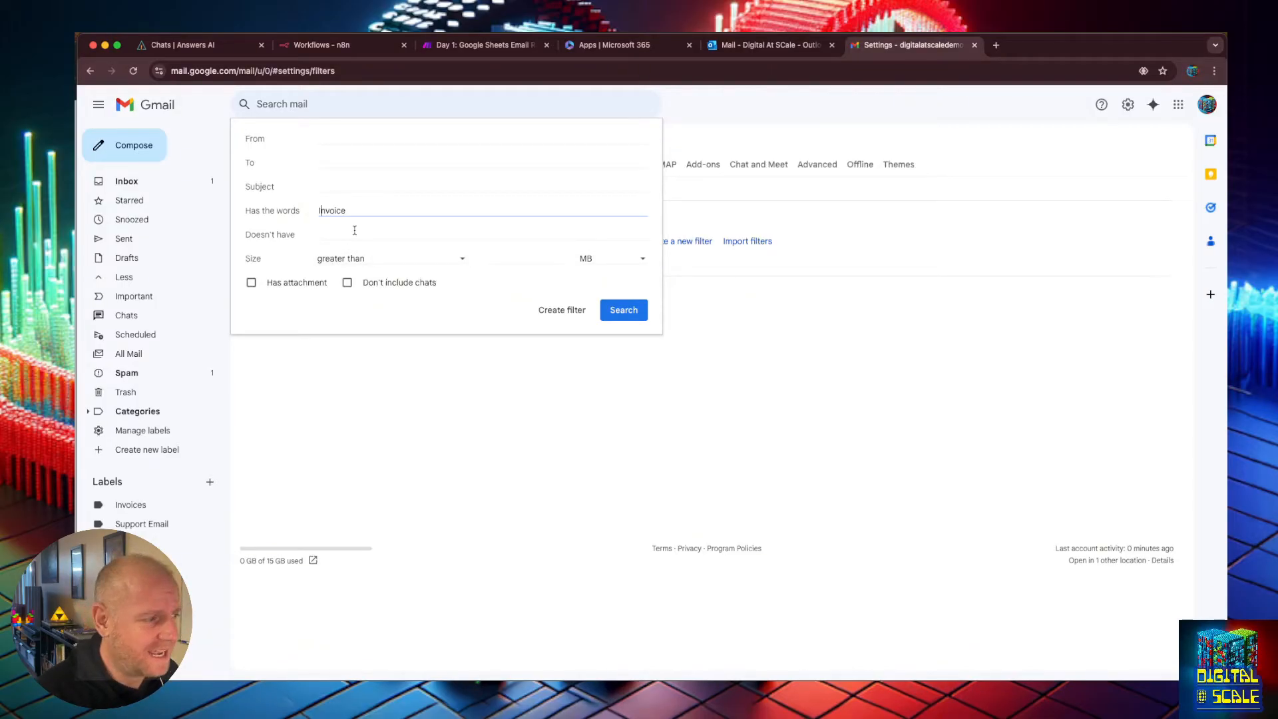
click(561, 310)
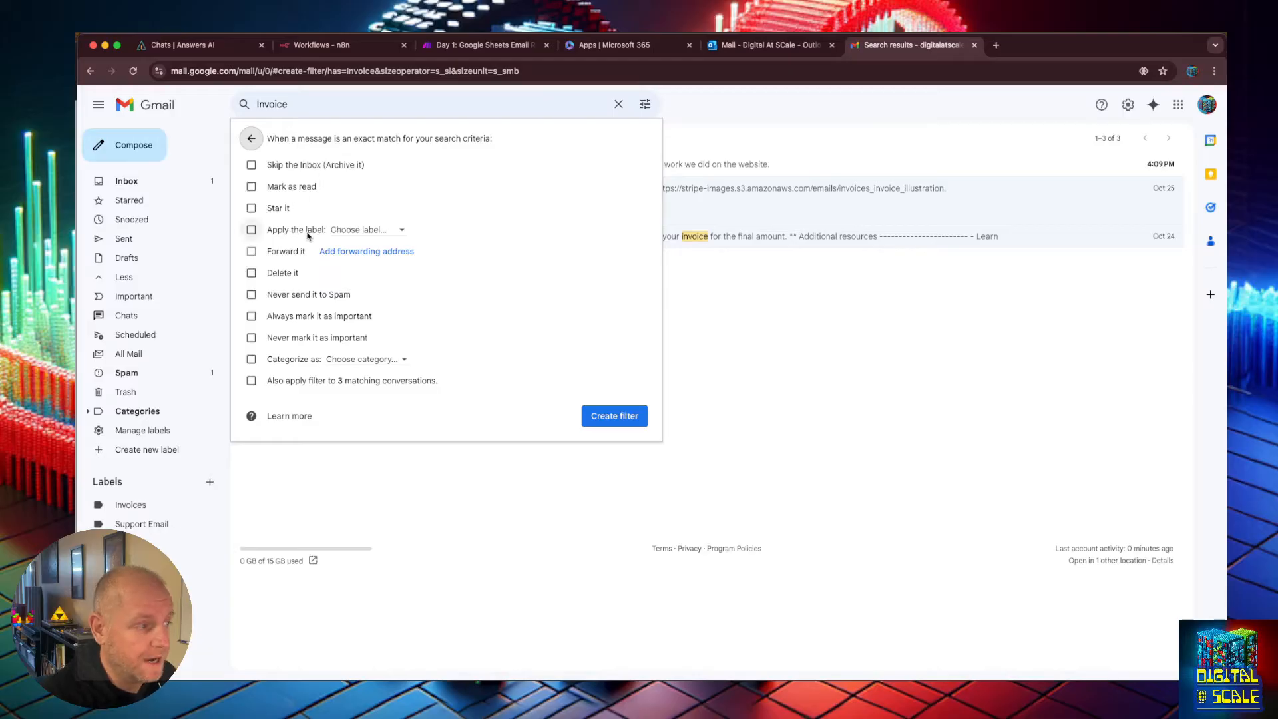
Have the filter apply the Invoices label, also to existing matching conversations, and create it.
click(393, 230)
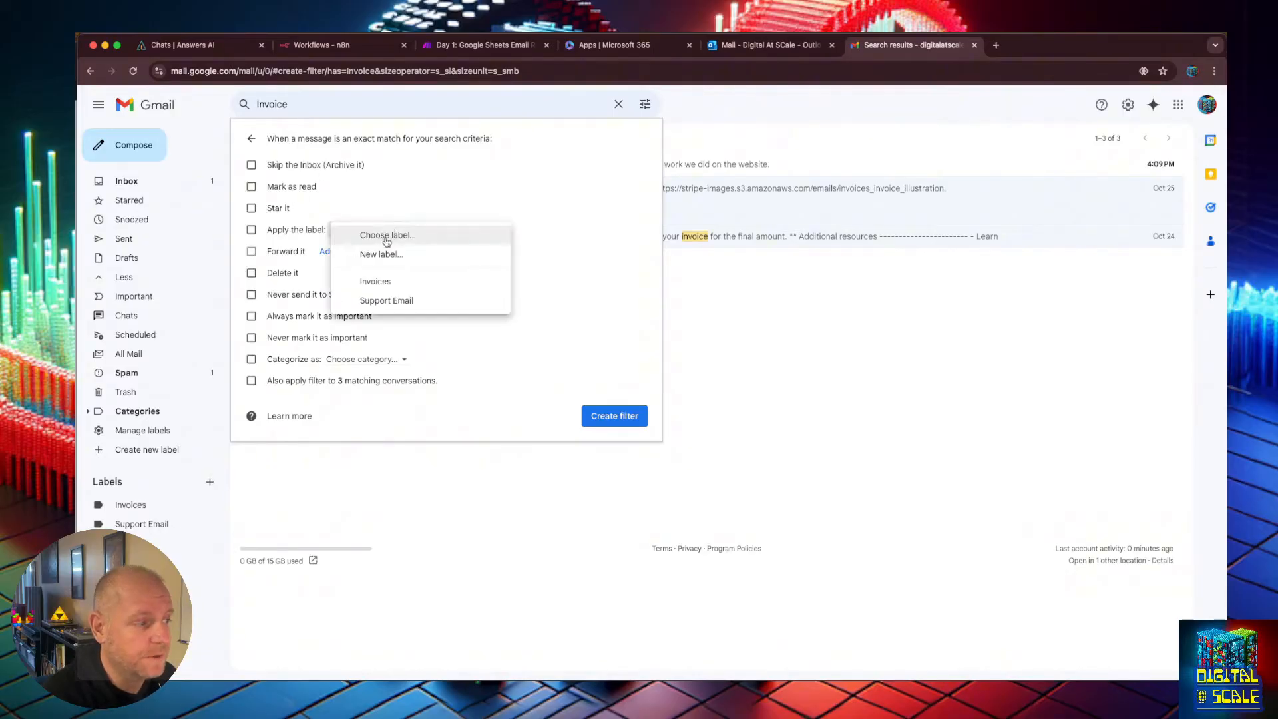
click(385, 283)
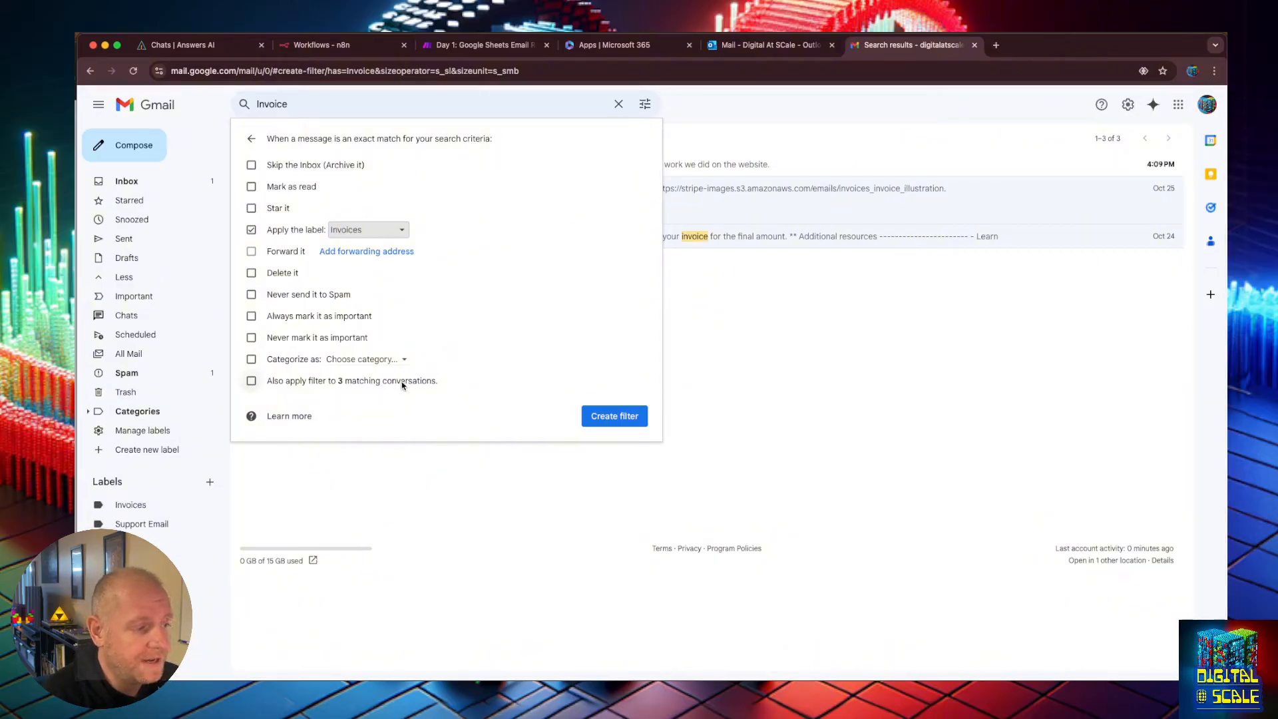
click(251, 381)
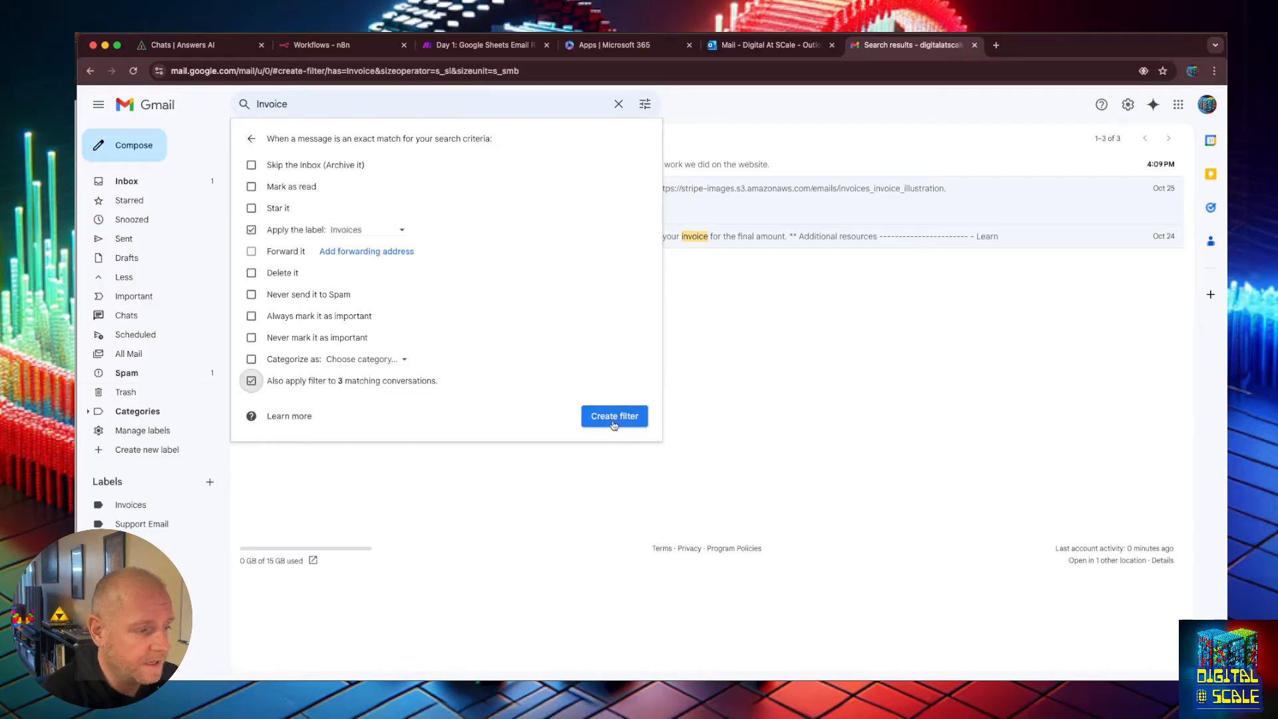
click(614, 417)
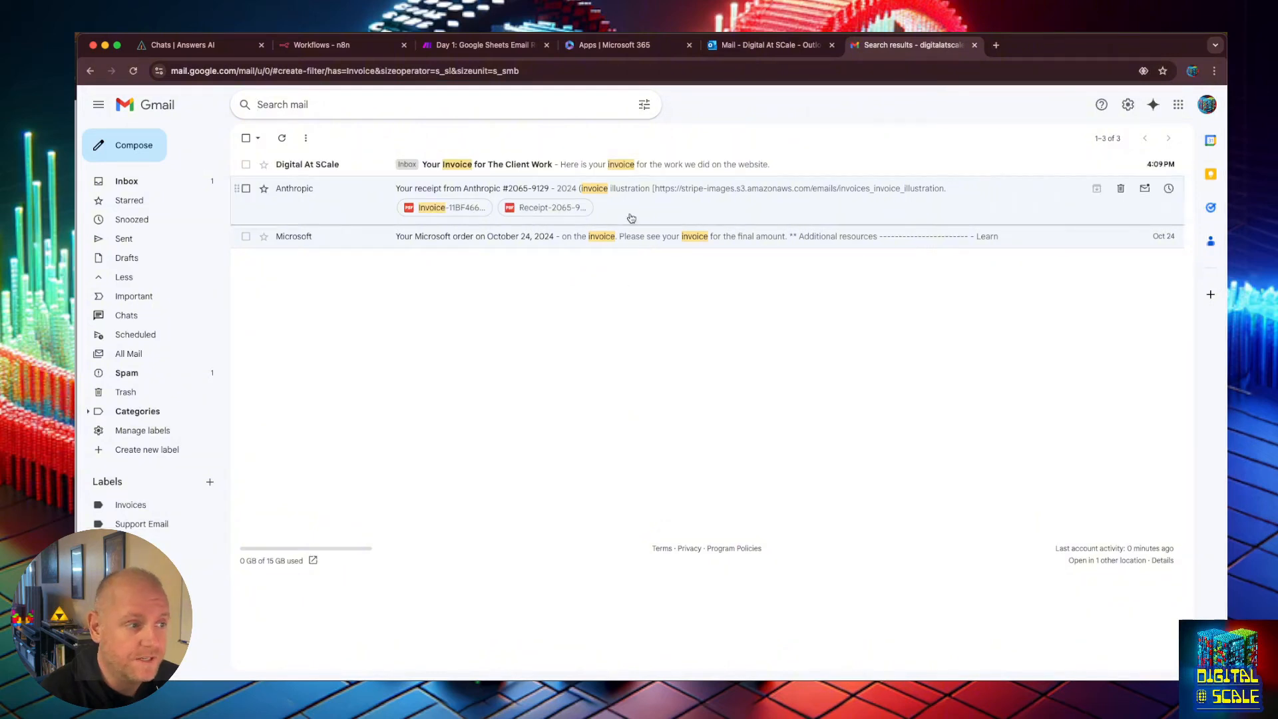
Open the Invoices label to review the conversations it now holds.
click(625, 195)
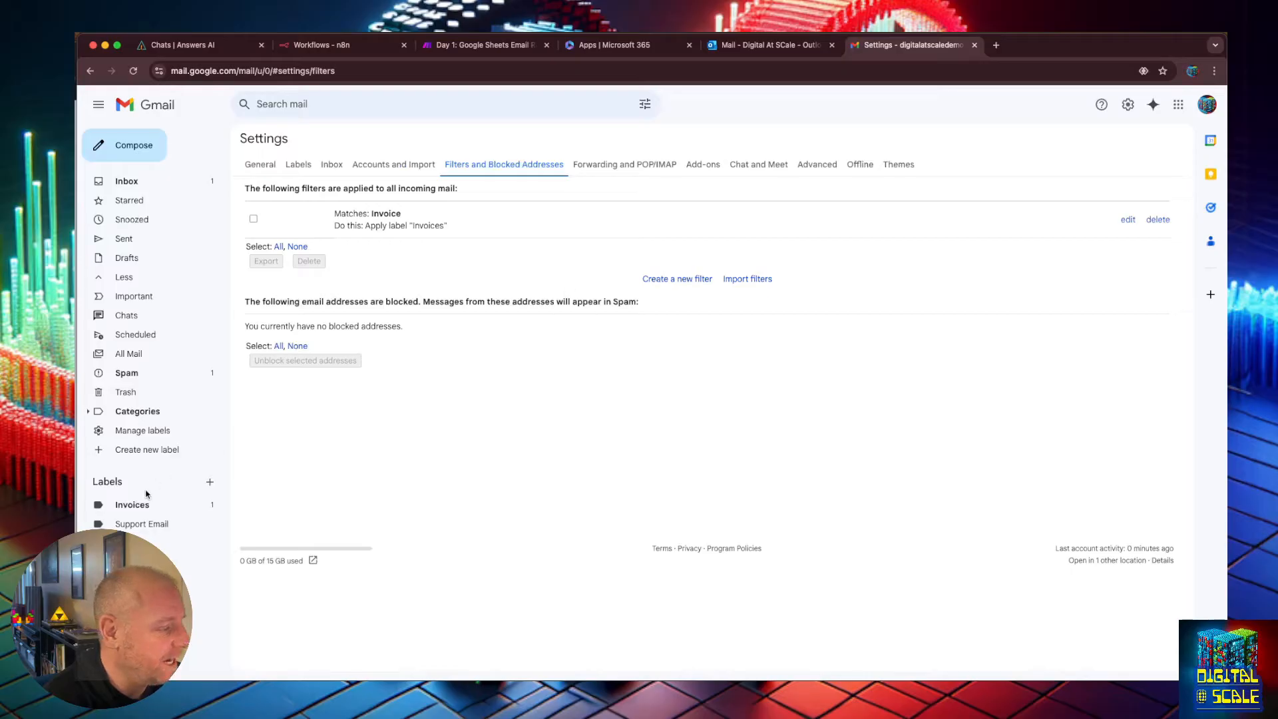
click(133, 505)
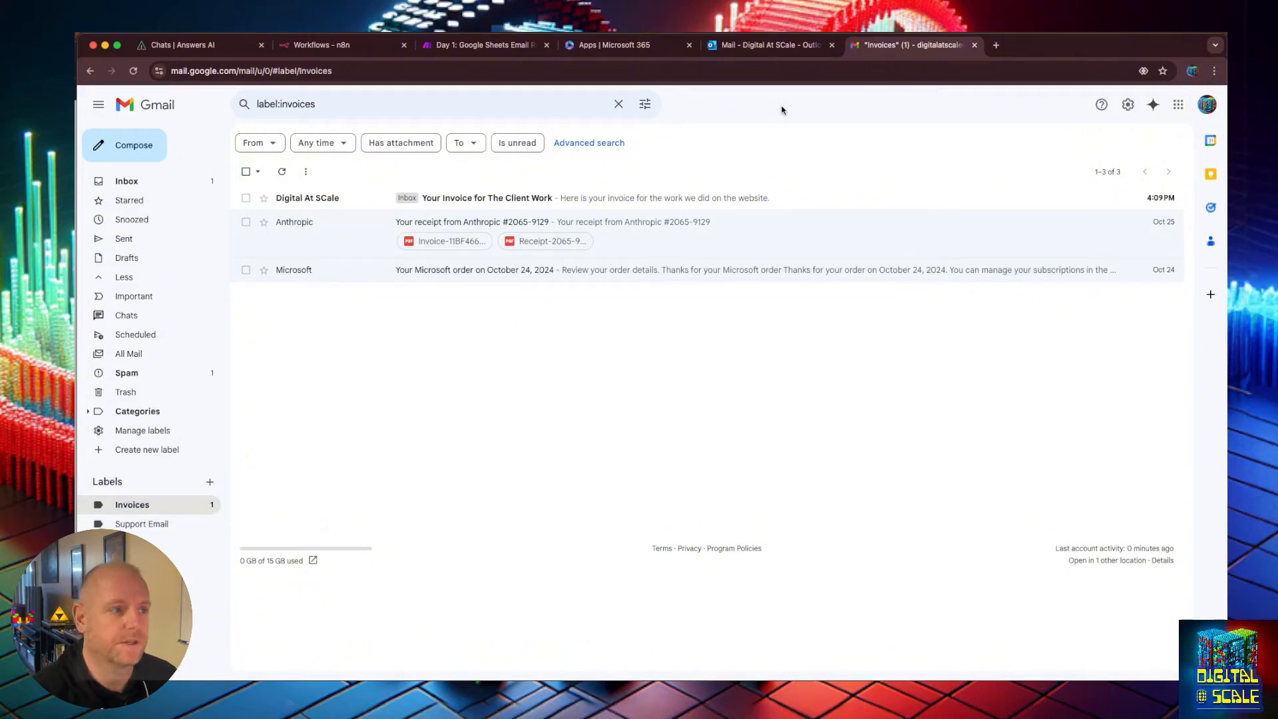
Switch to the Outlook tab and create a new mail folder named Invoice.
click(771, 44)
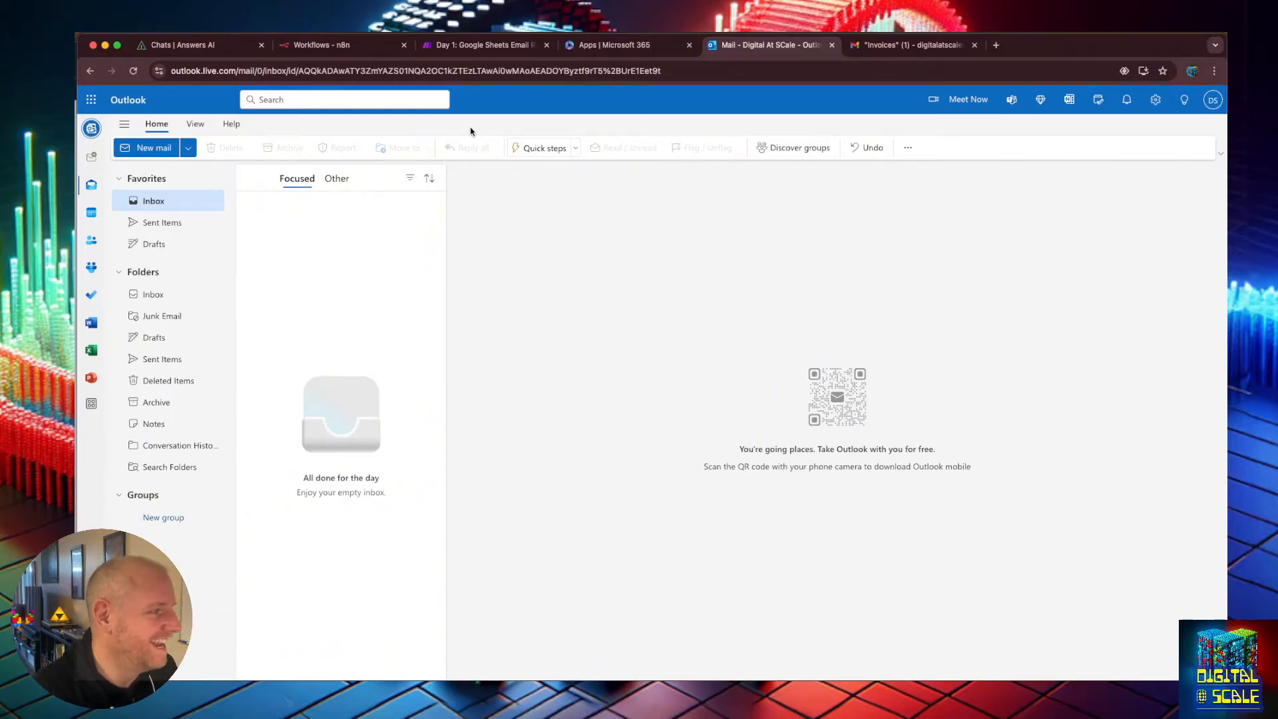
click(125, 128)
click(125, 129)
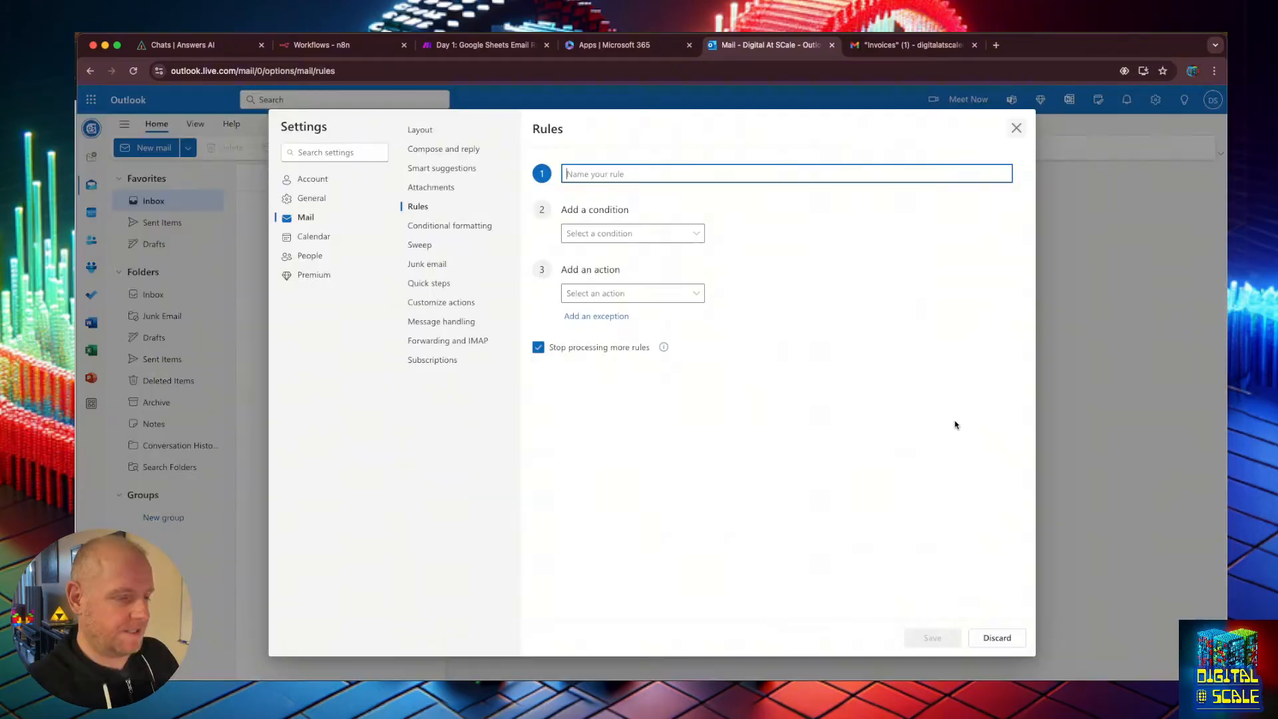
click(1017, 128)
click(654, 409)
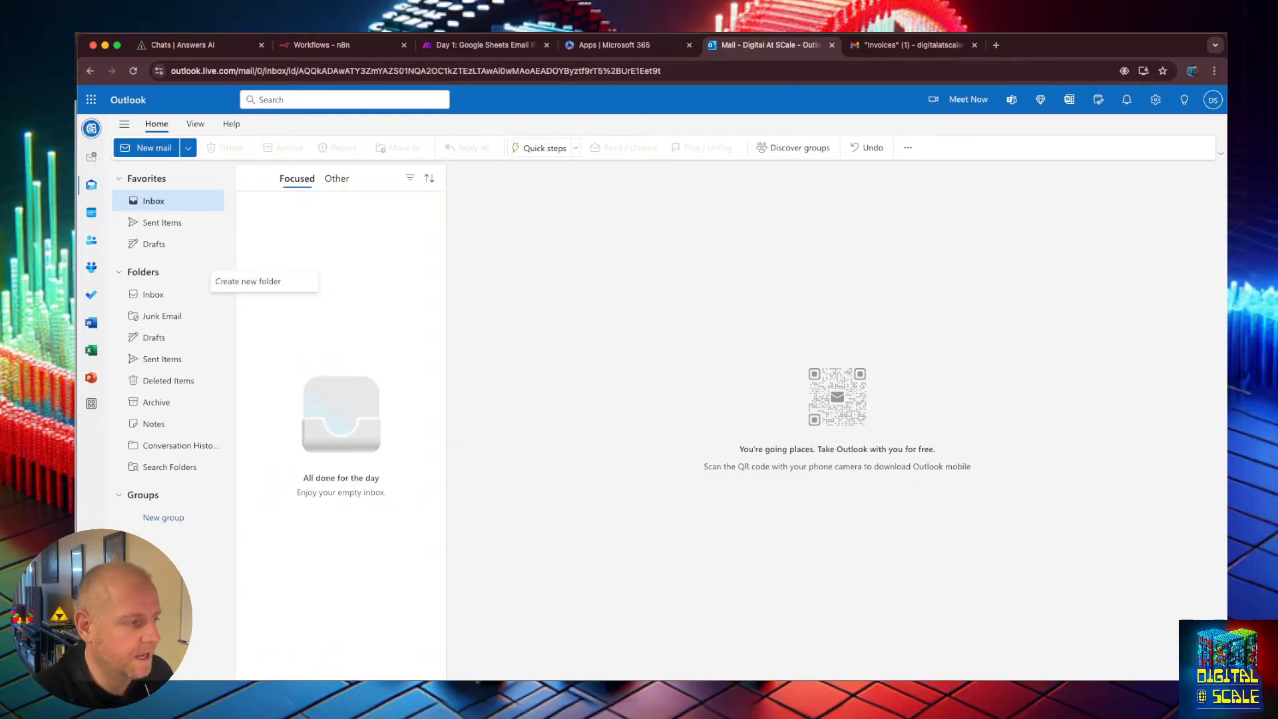
click(151, 278)
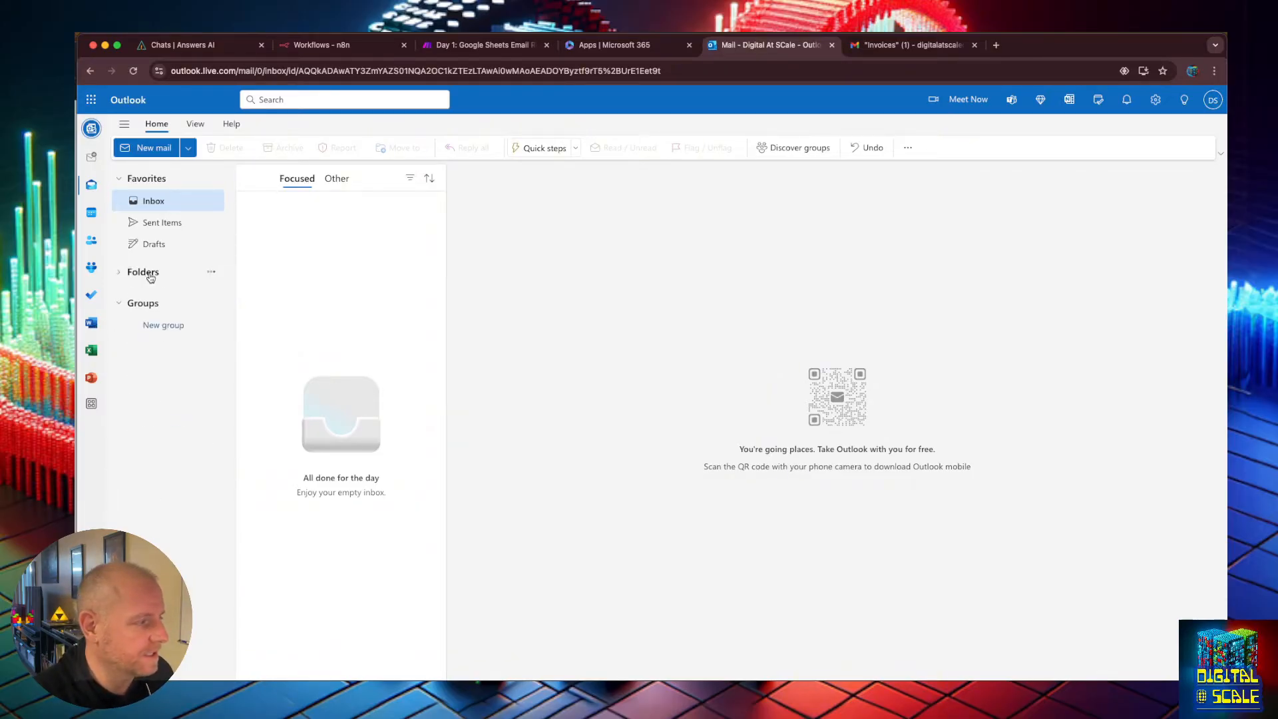
click(211, 276)
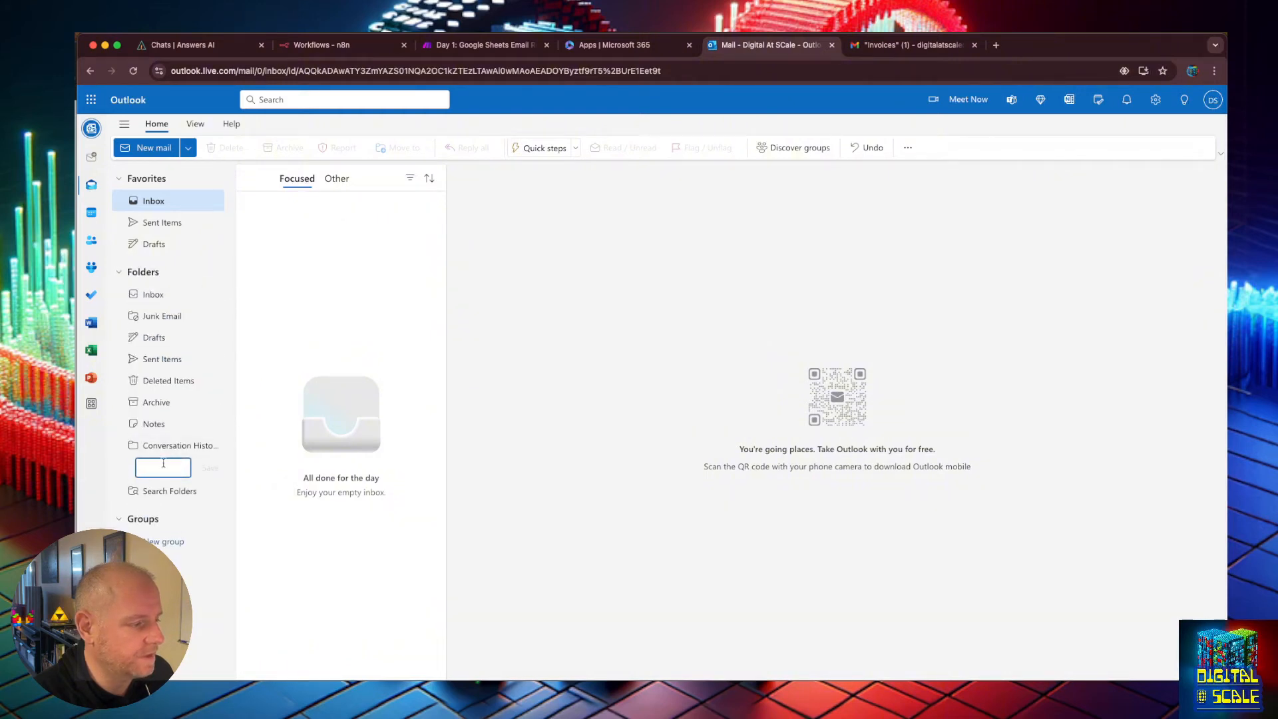
text(Invoice)
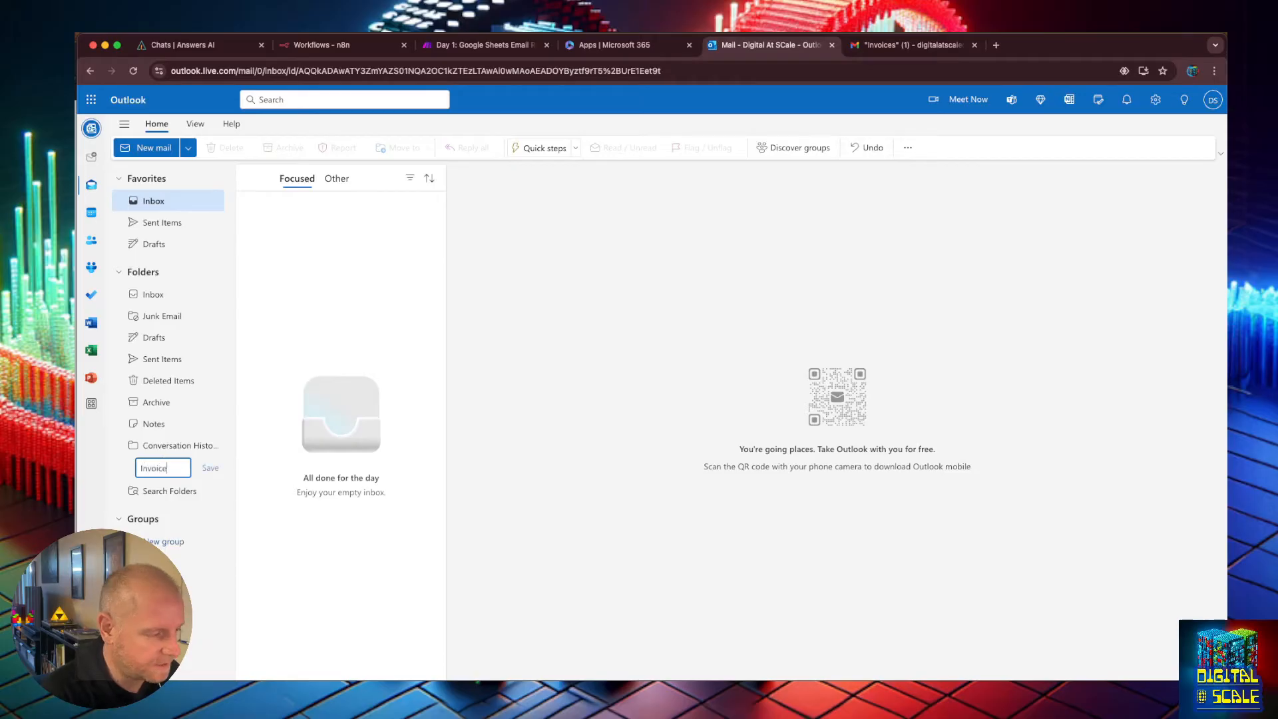
key(Return)
click(211, 468)
key(Escape)
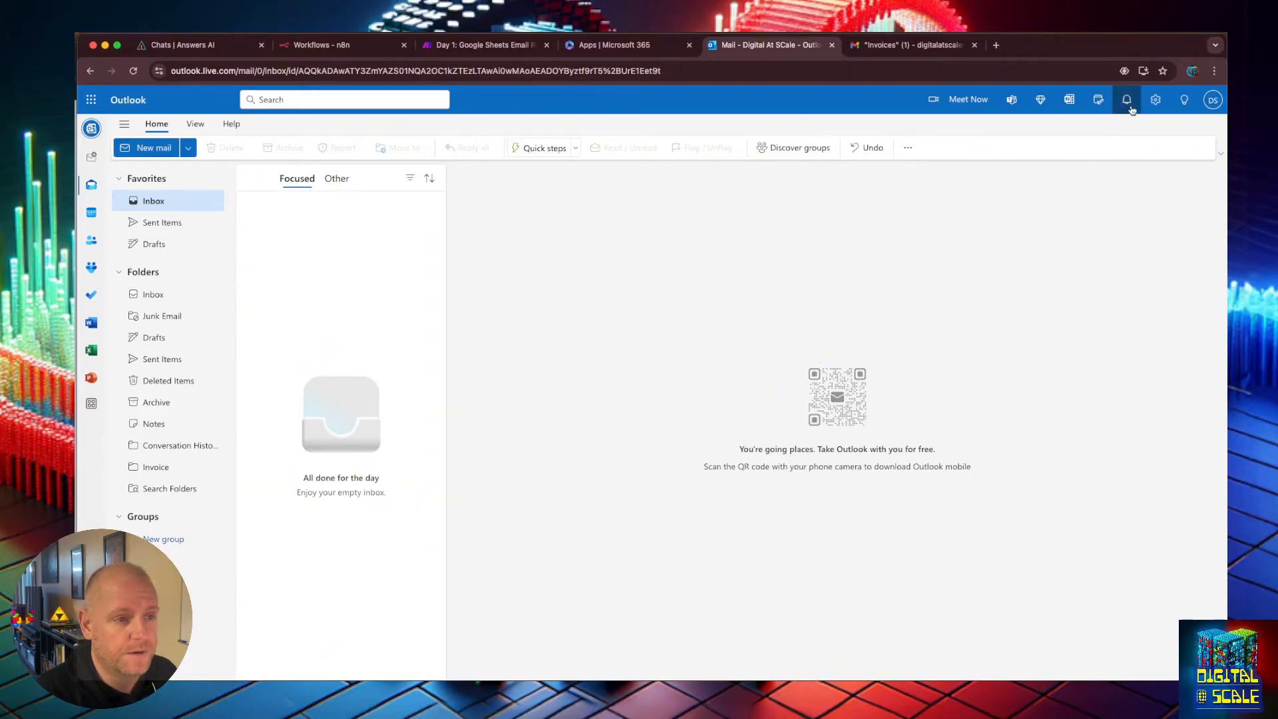
Start a new Outlook rule named "New Invoices" with the condition subject includes "Invoice".
click(1156, 99)
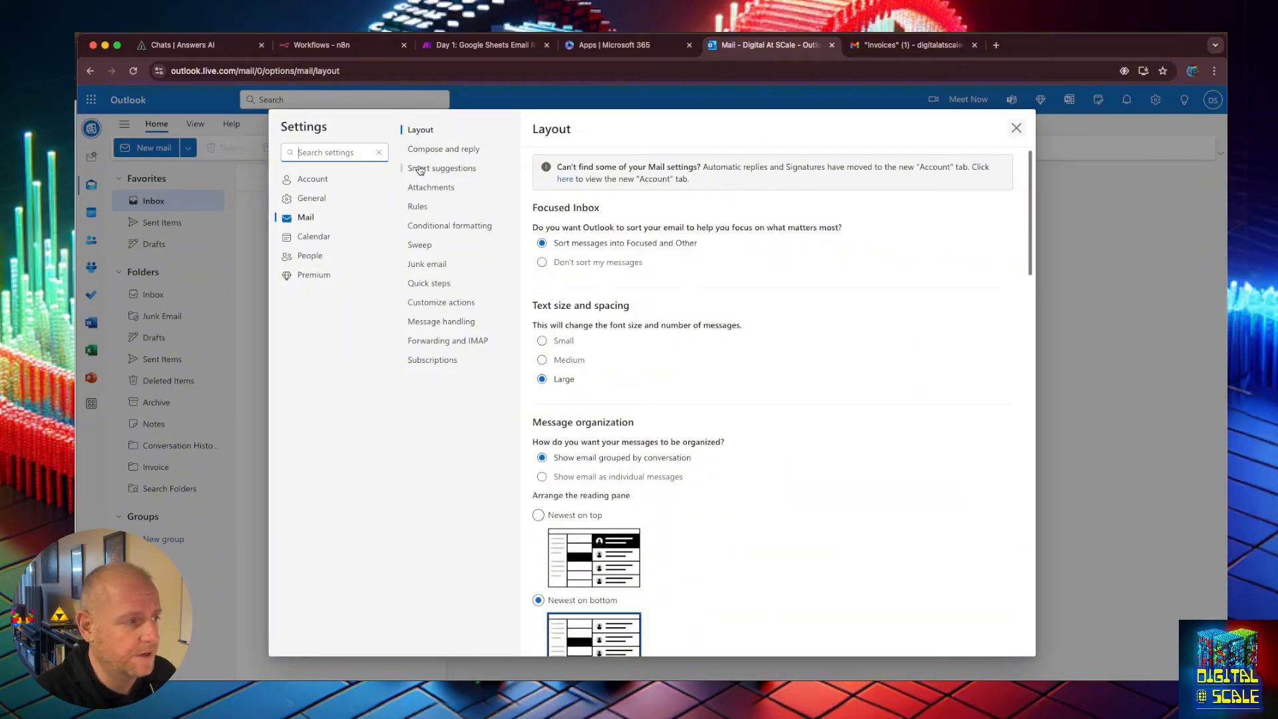
click(419, 207)
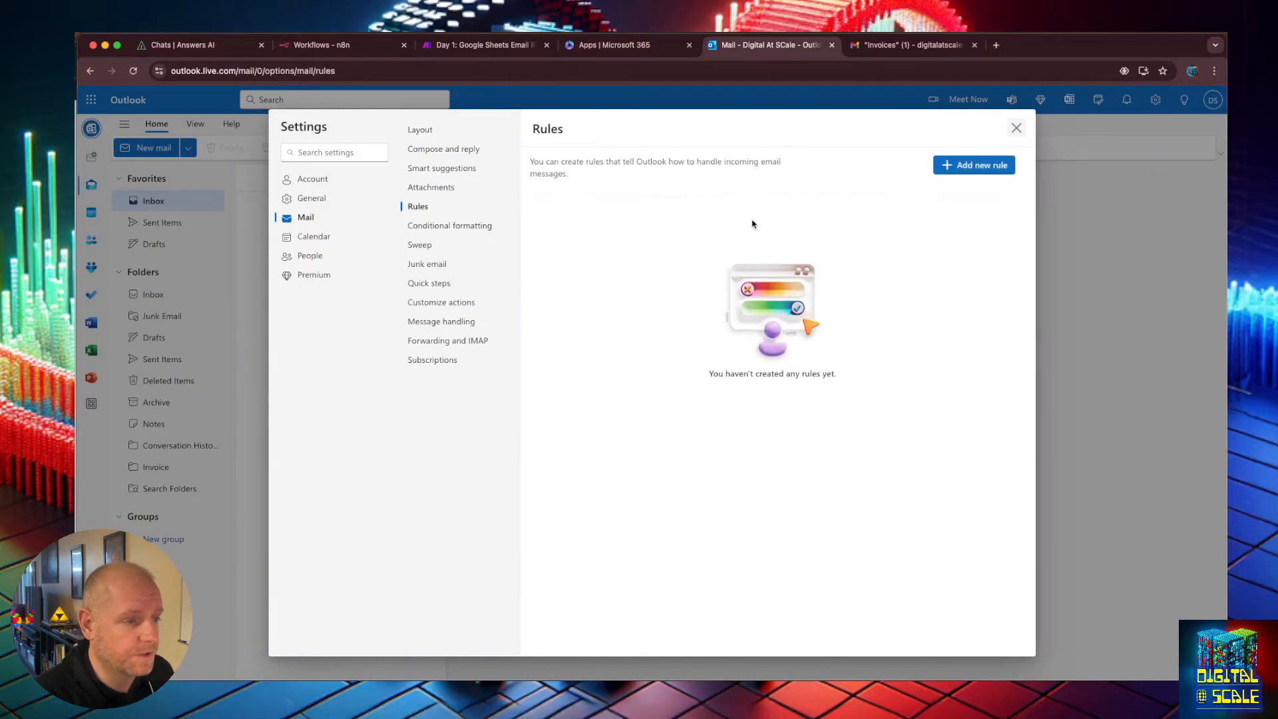
click(966, 166)
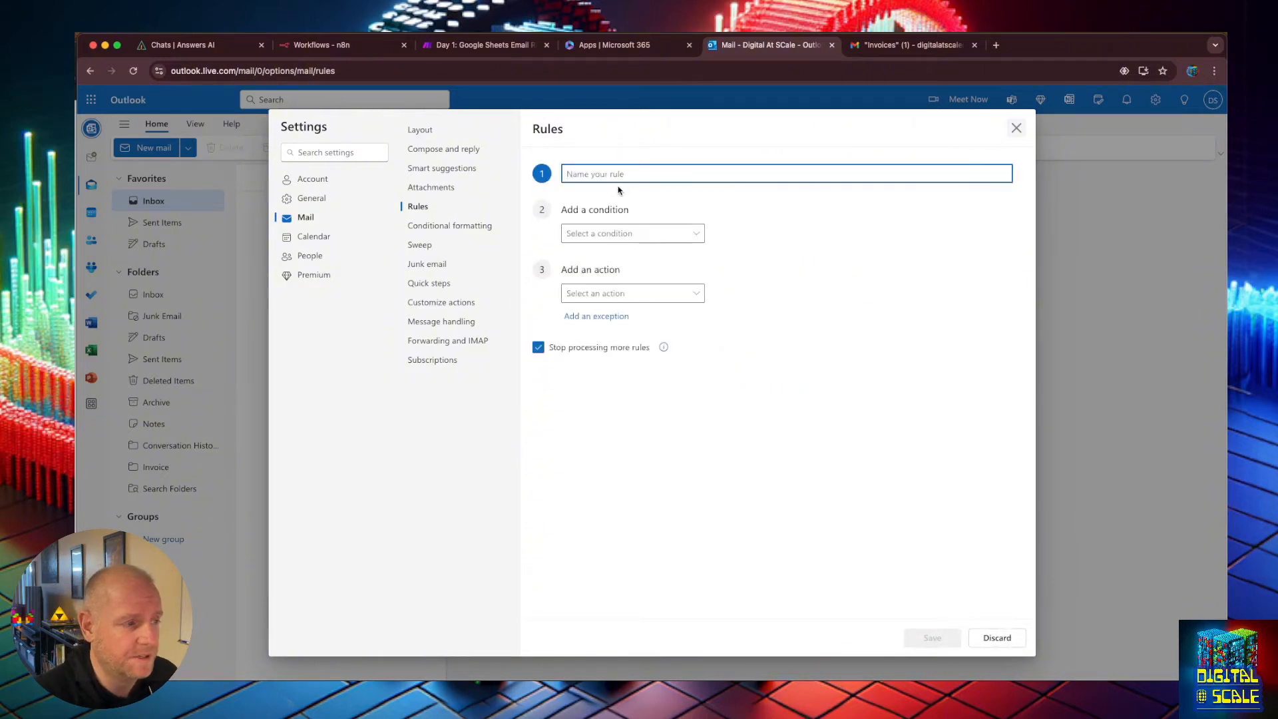
text(New Invoices)
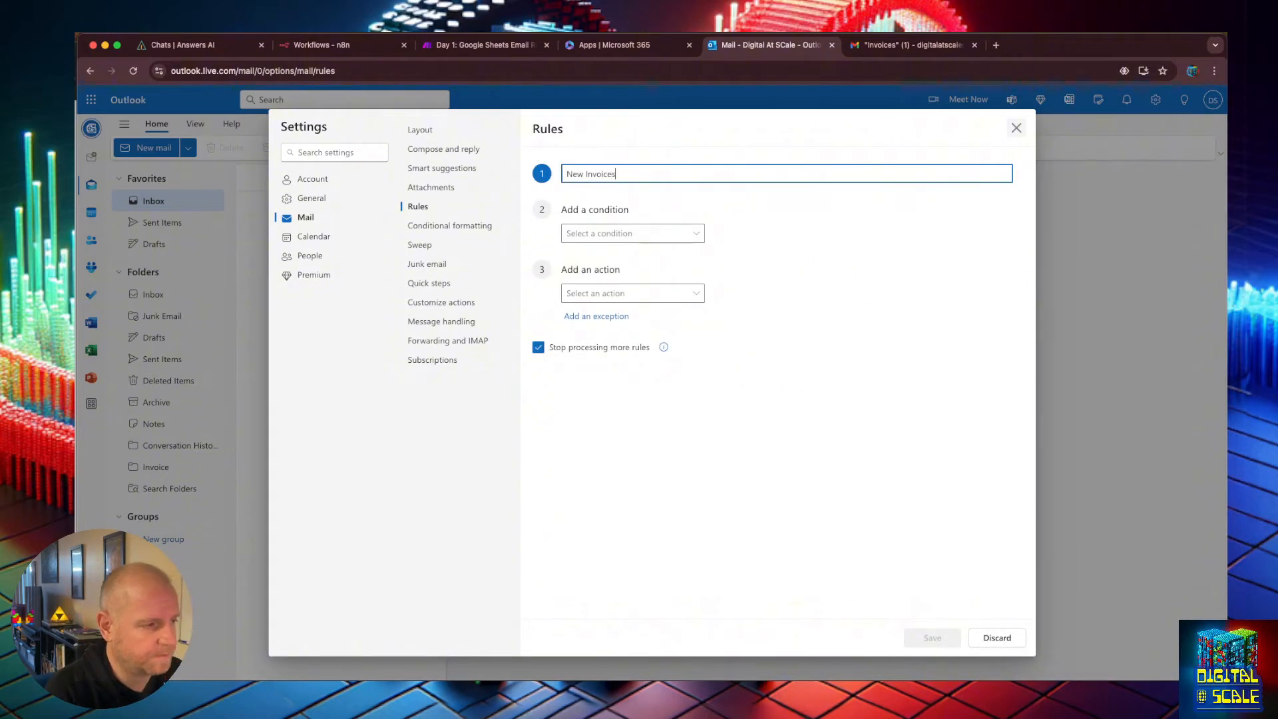
click(639, 234)
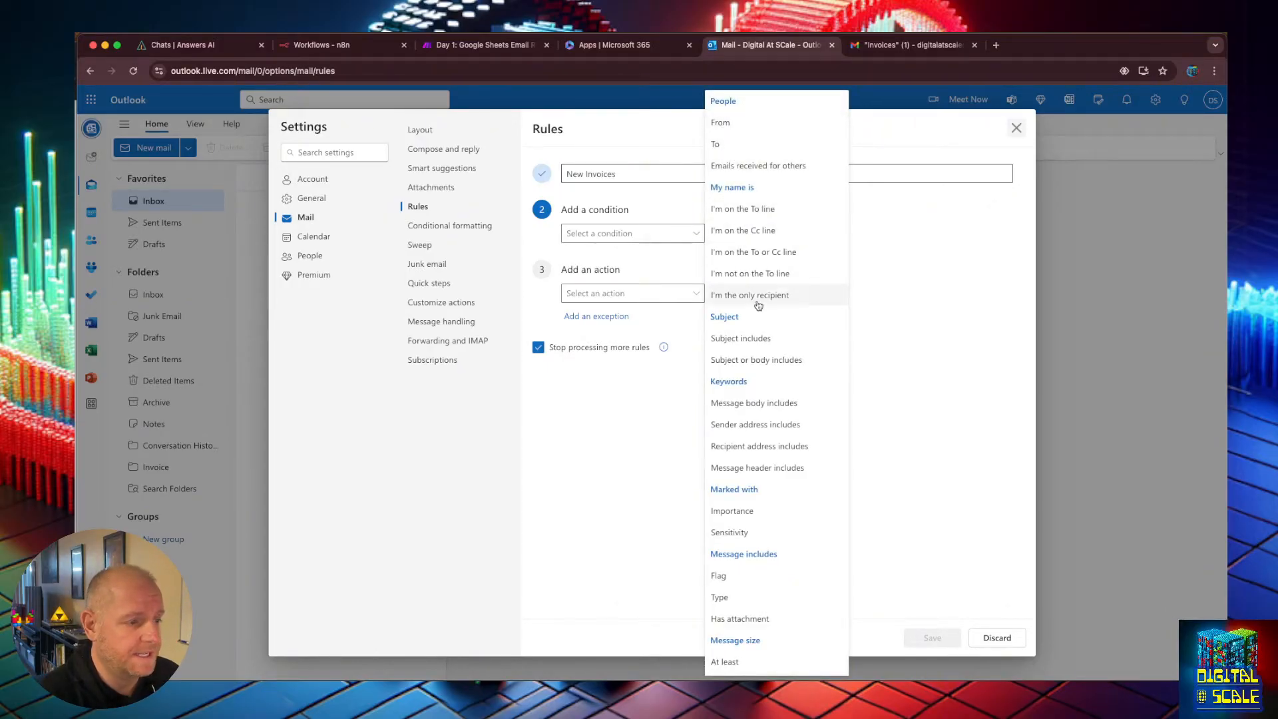
click(762, 347)
click(720, 233)
text(Invoice)
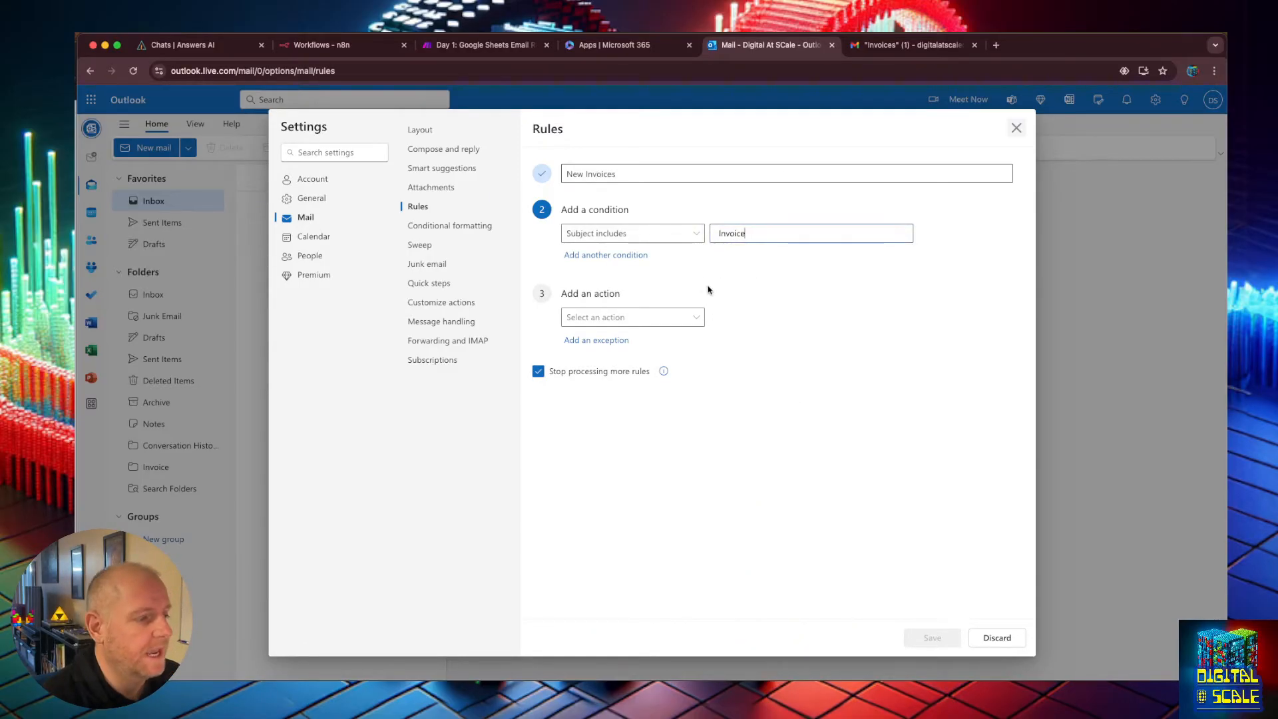
Set the rule's action to move matching messages to the Invoice folder.
click(698, 316)
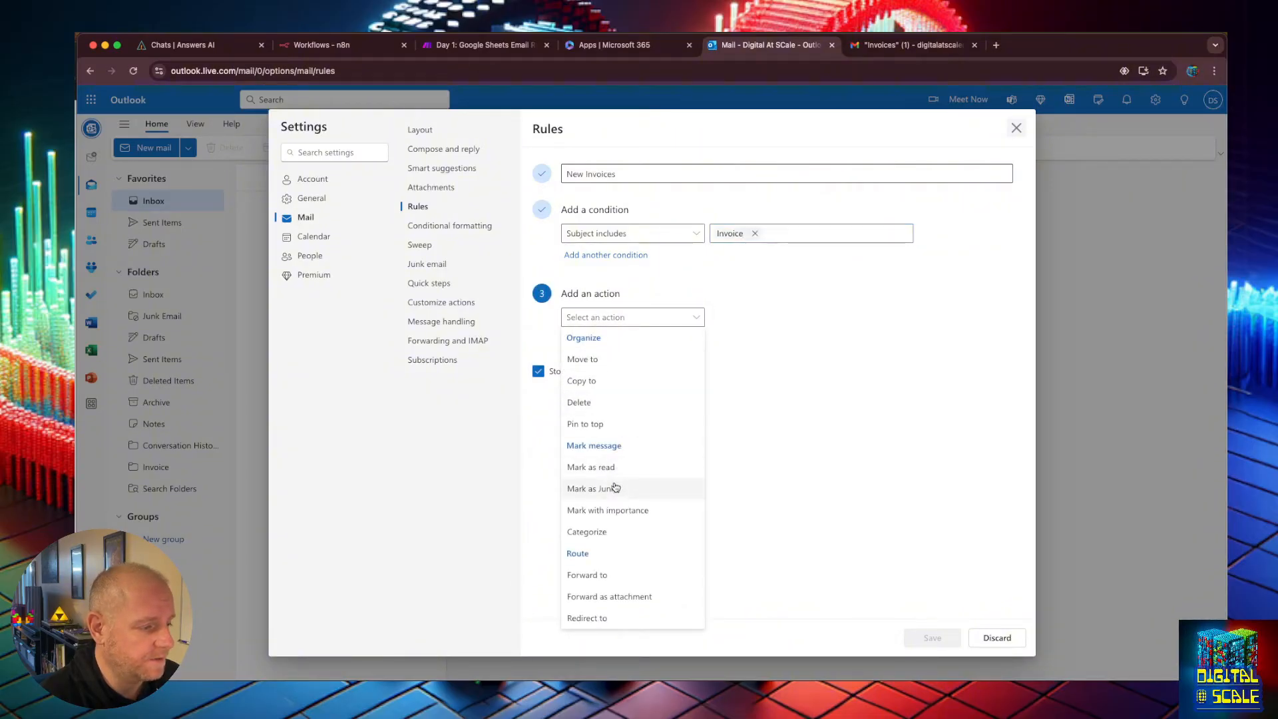
click(617, 363)
click(809, 317)
click(764, 510)
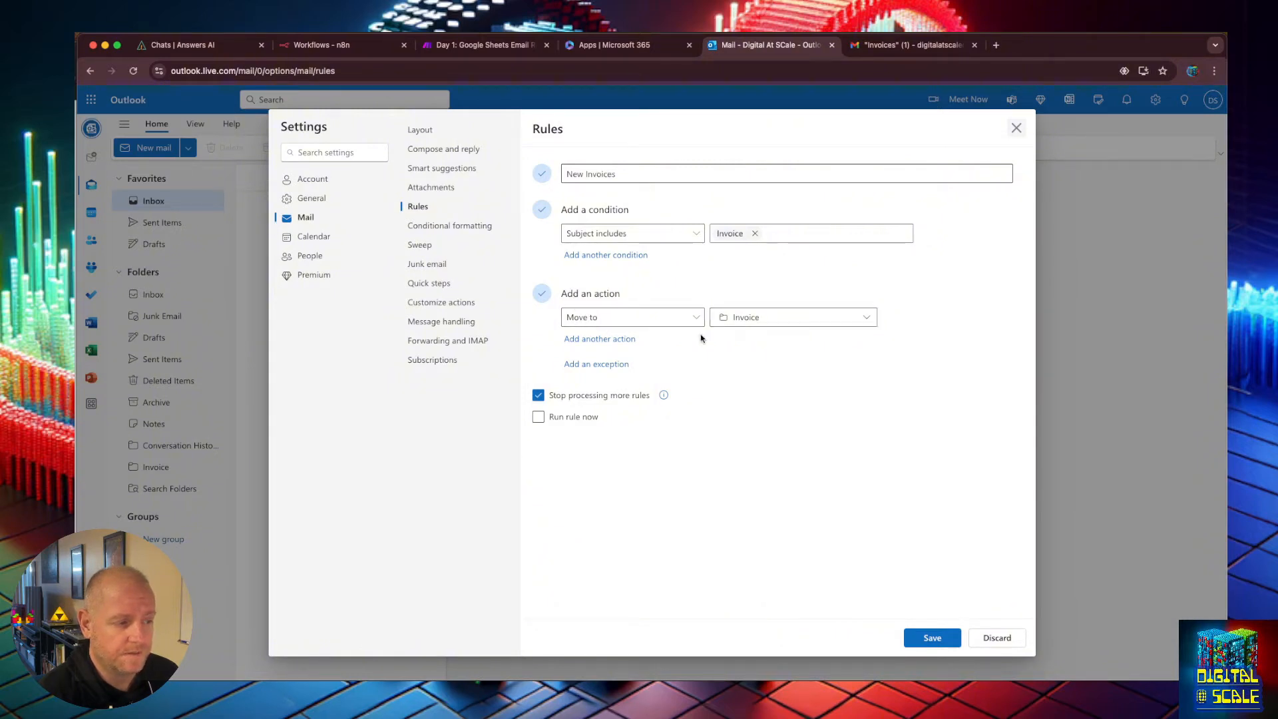
Enable running the rule now, save the rule, and close the settings.
click(538, 418)
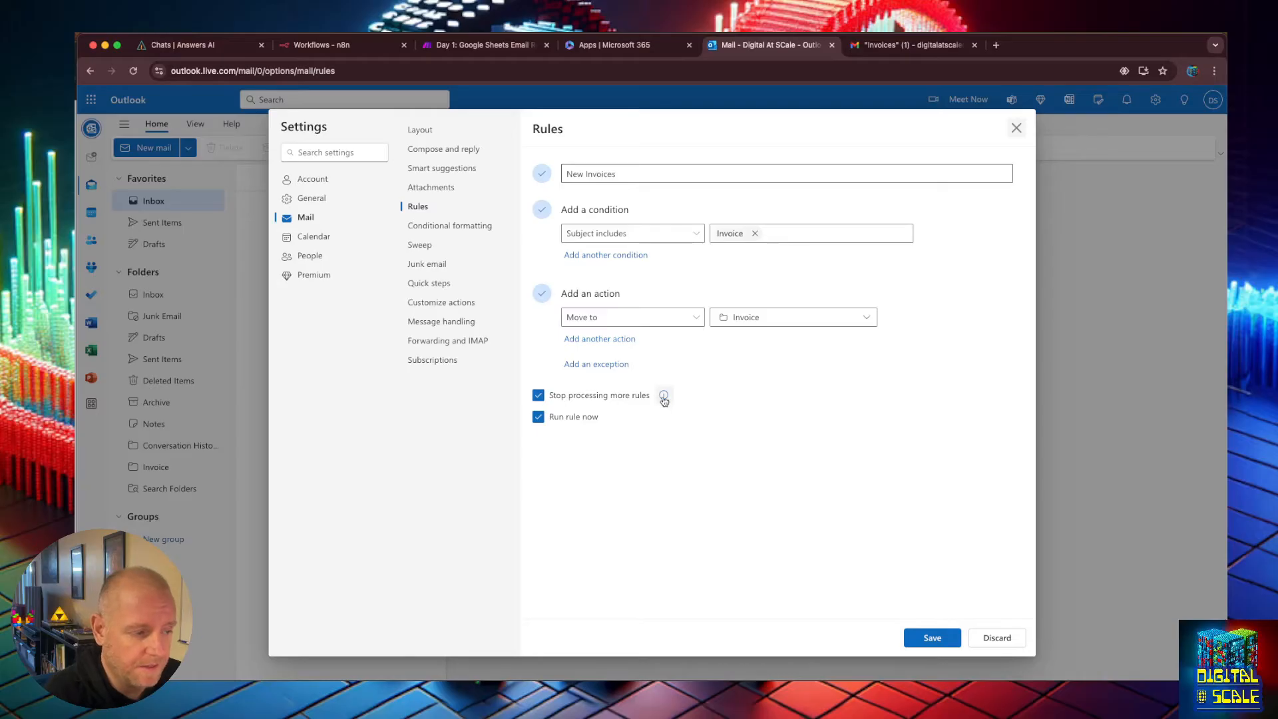
click(838, 518)
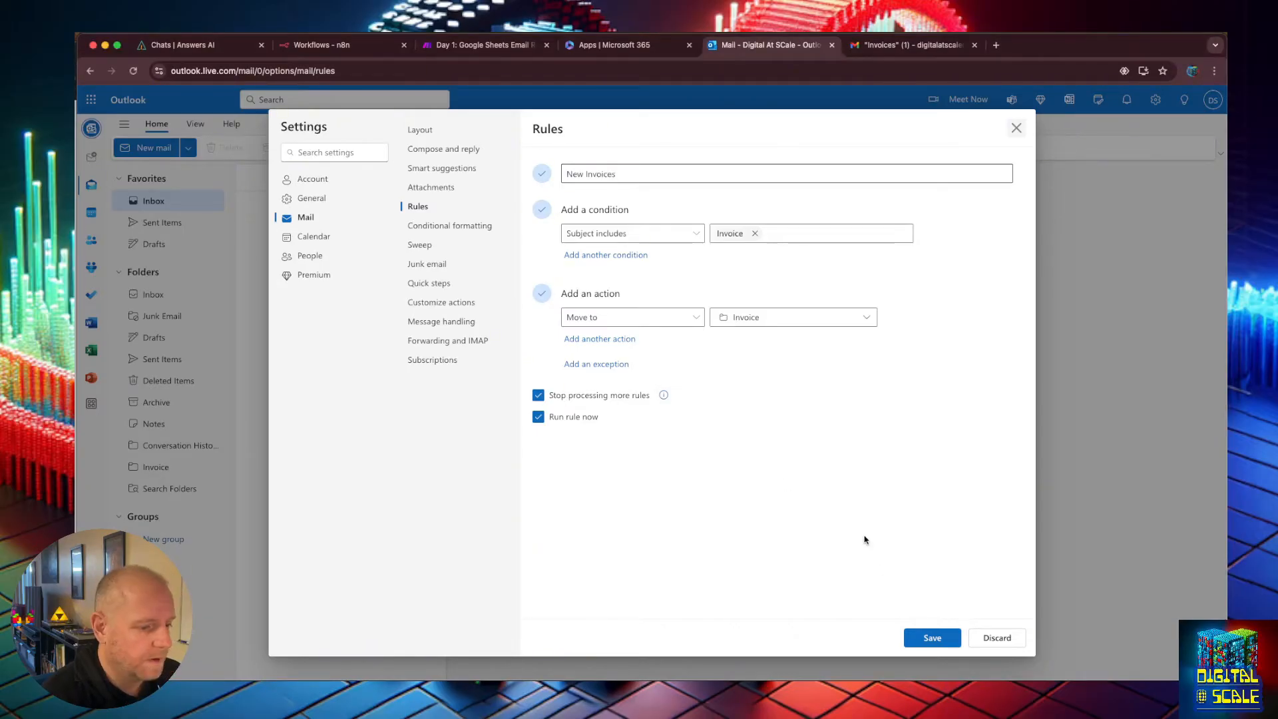
click(943, 637)
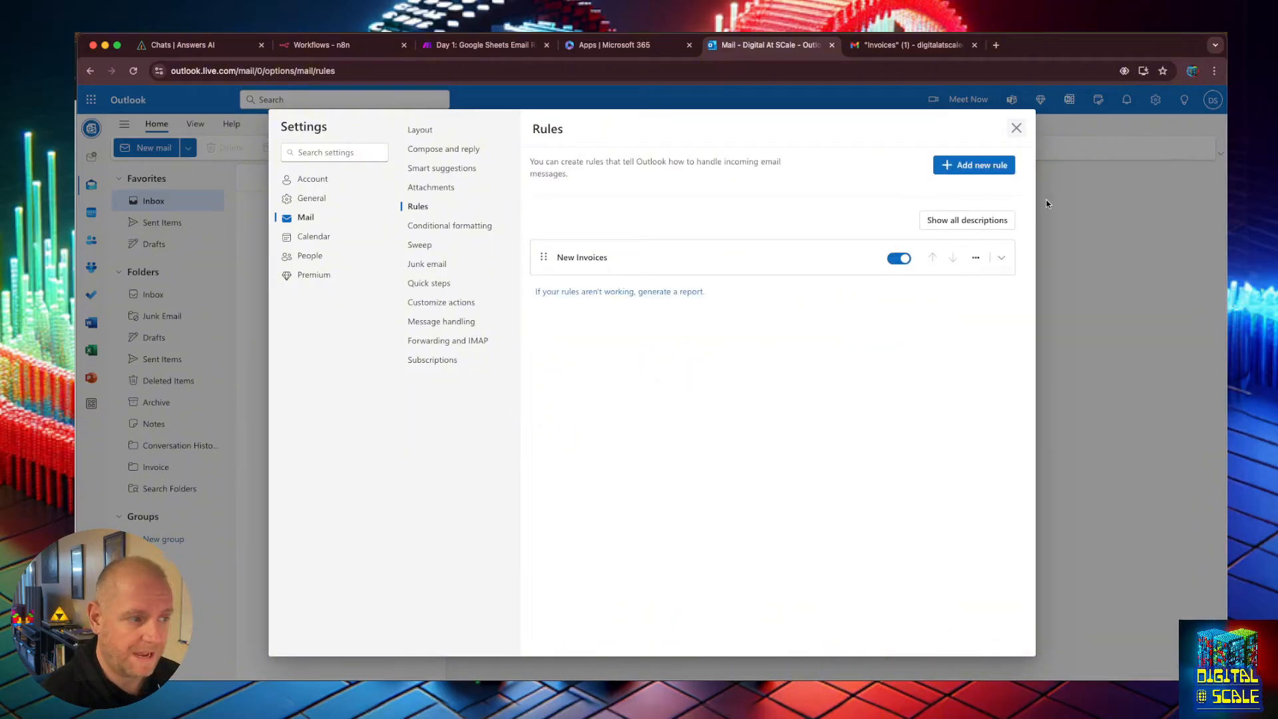
click(1017, 128)
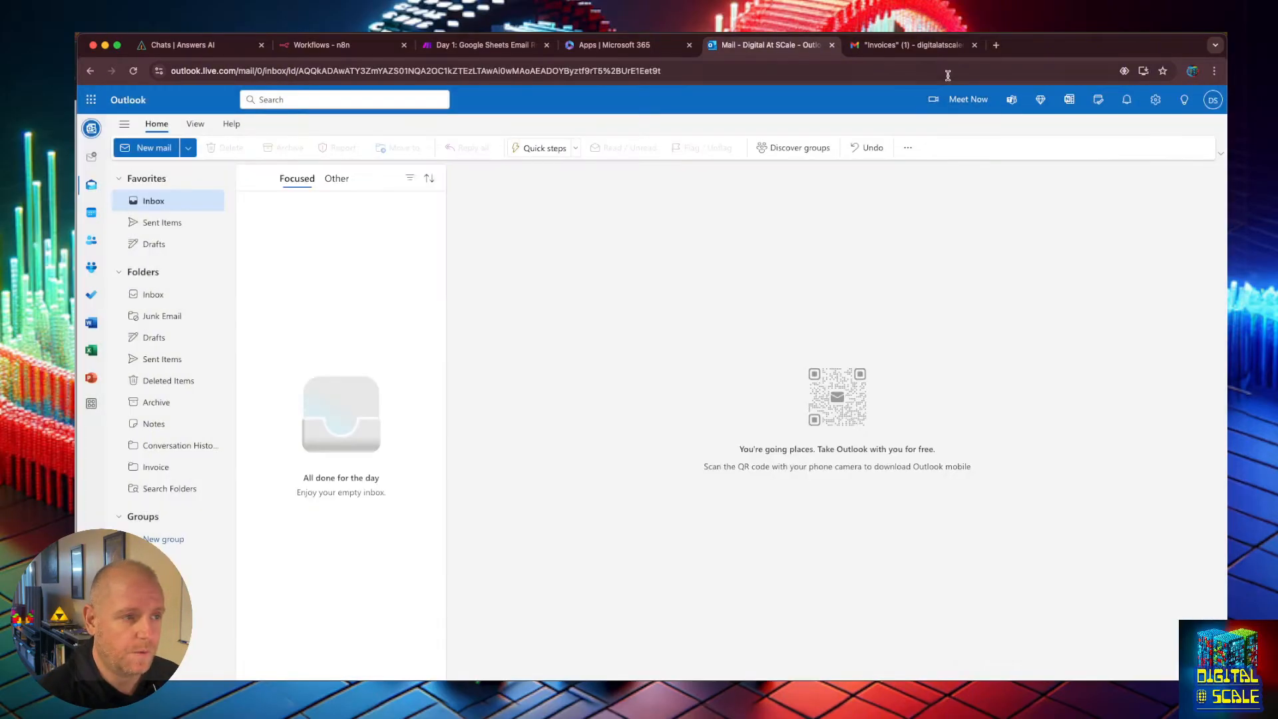
In Gmail, forward the "Your Invoice for The Client Work" email to the Outlook account's contact.
click(913, 45)
click(552, 200)
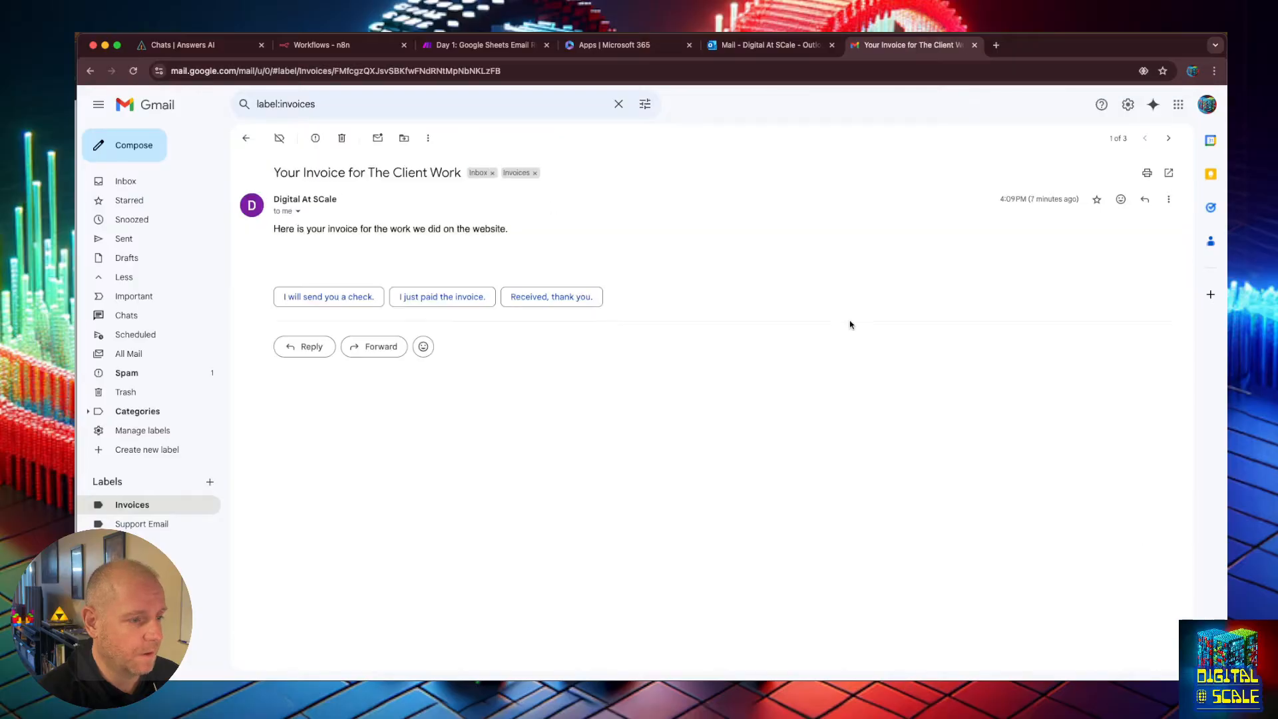
click(375, 347)
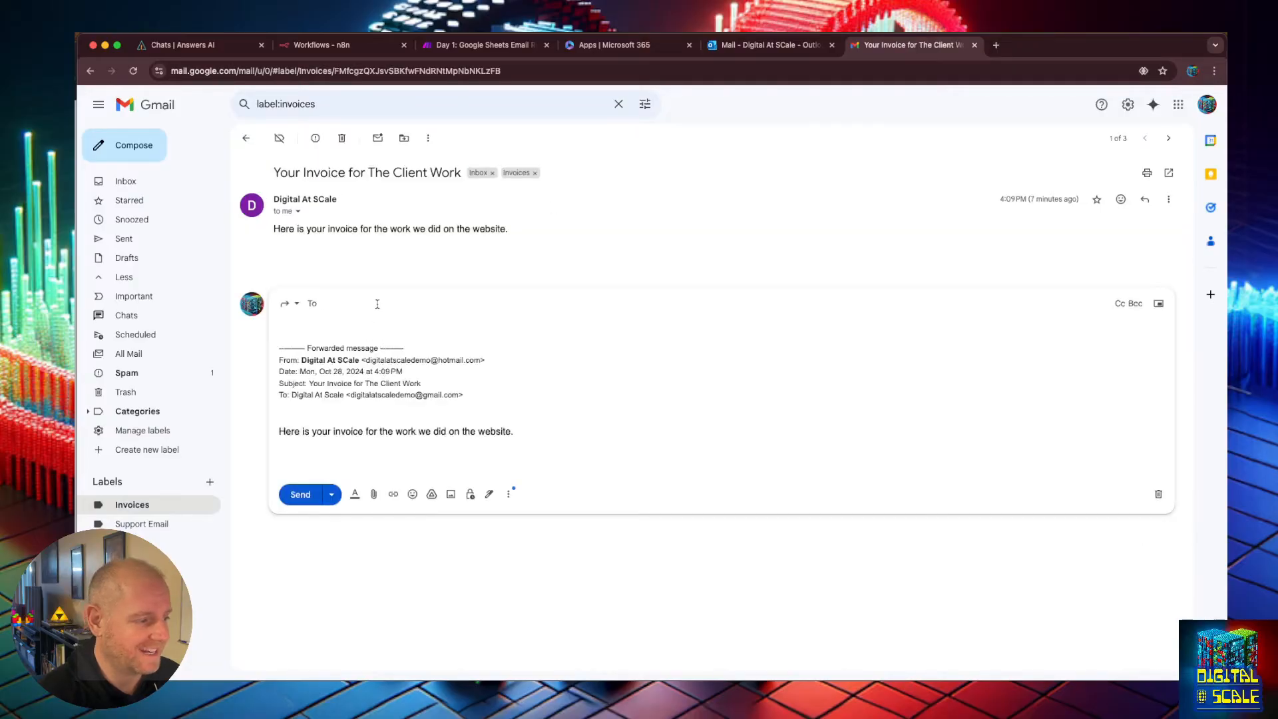
text(digi)
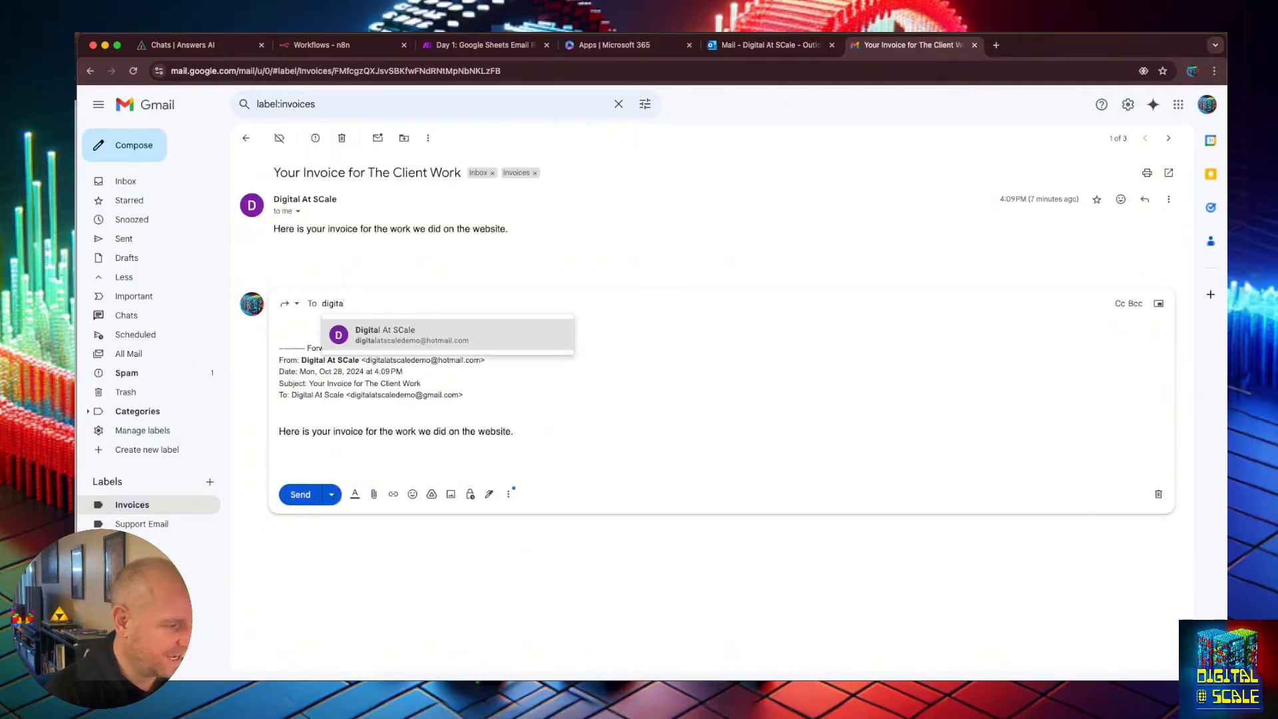
text(ta)
key(Return)
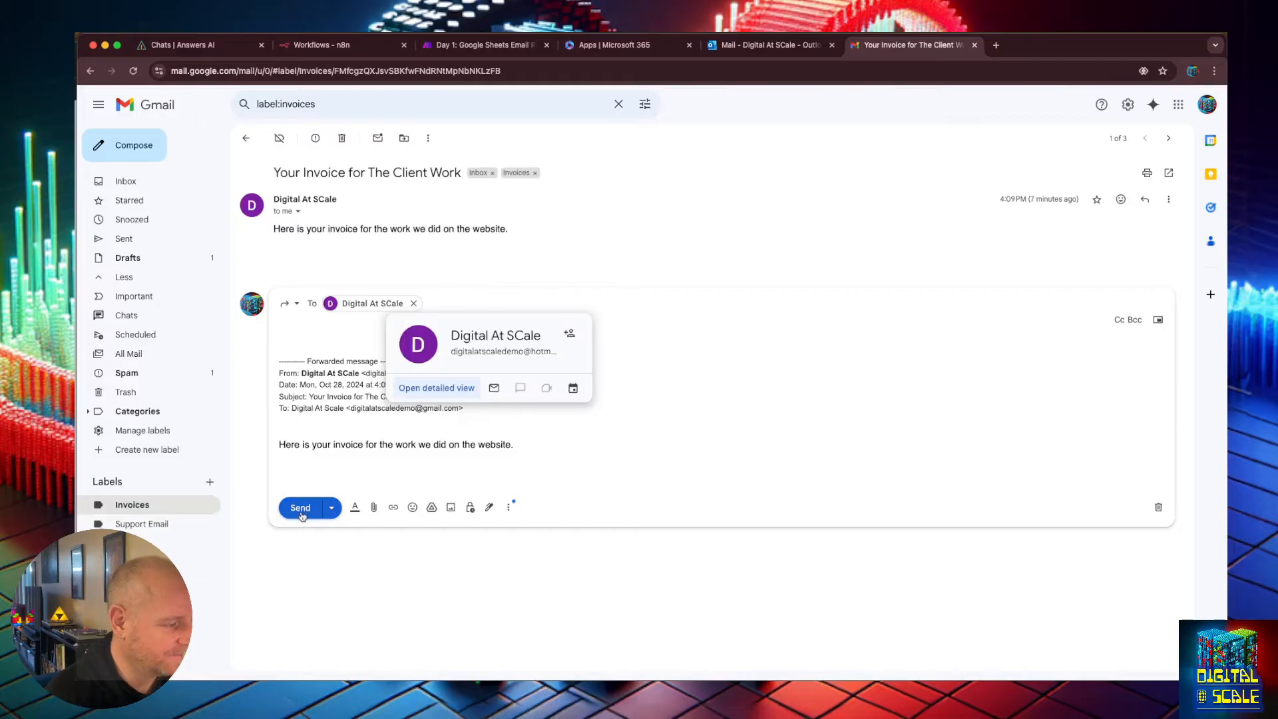
click(302, 514)
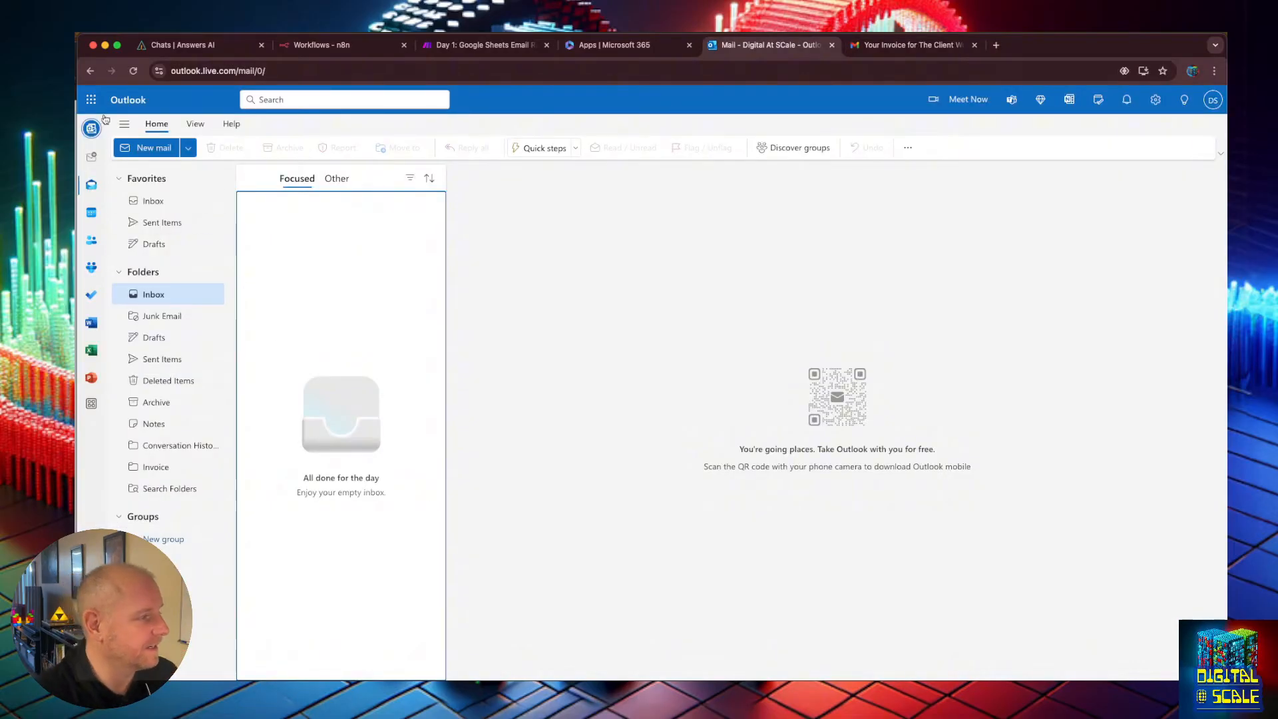
Check the Outlook Invoice folder for the forwarded invoice email.
click(152, 466)
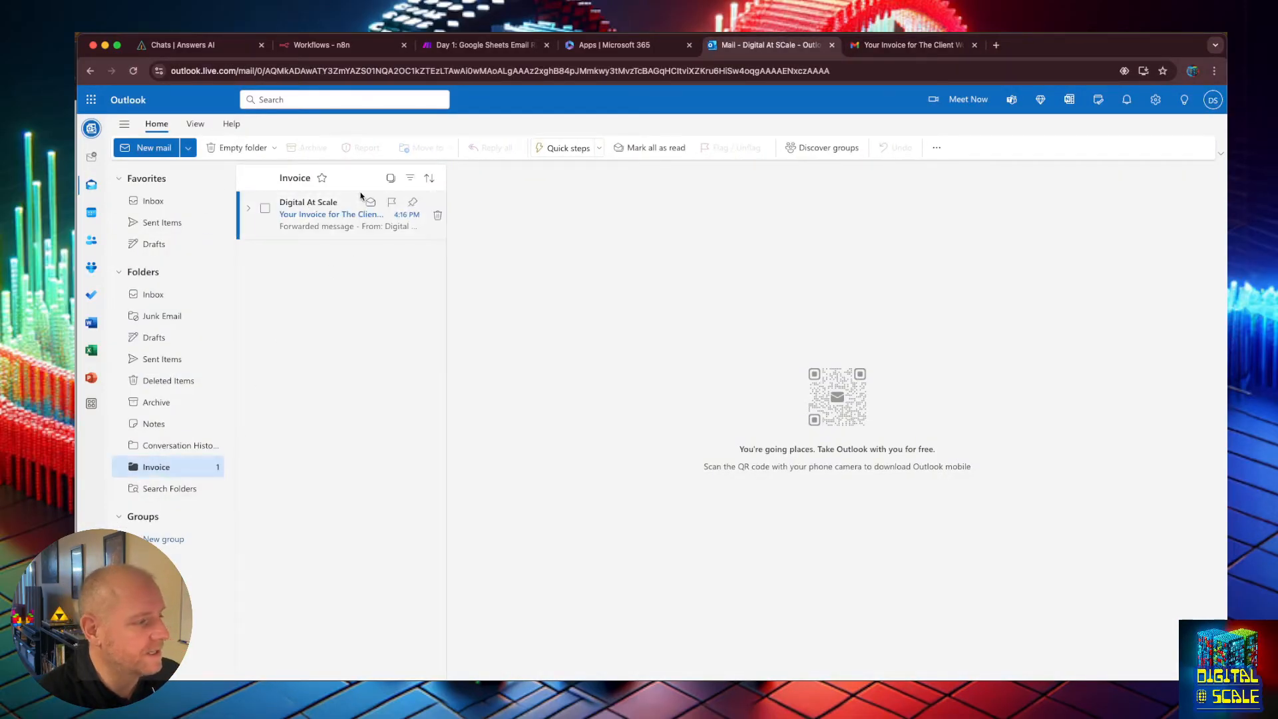
click(348, 200)
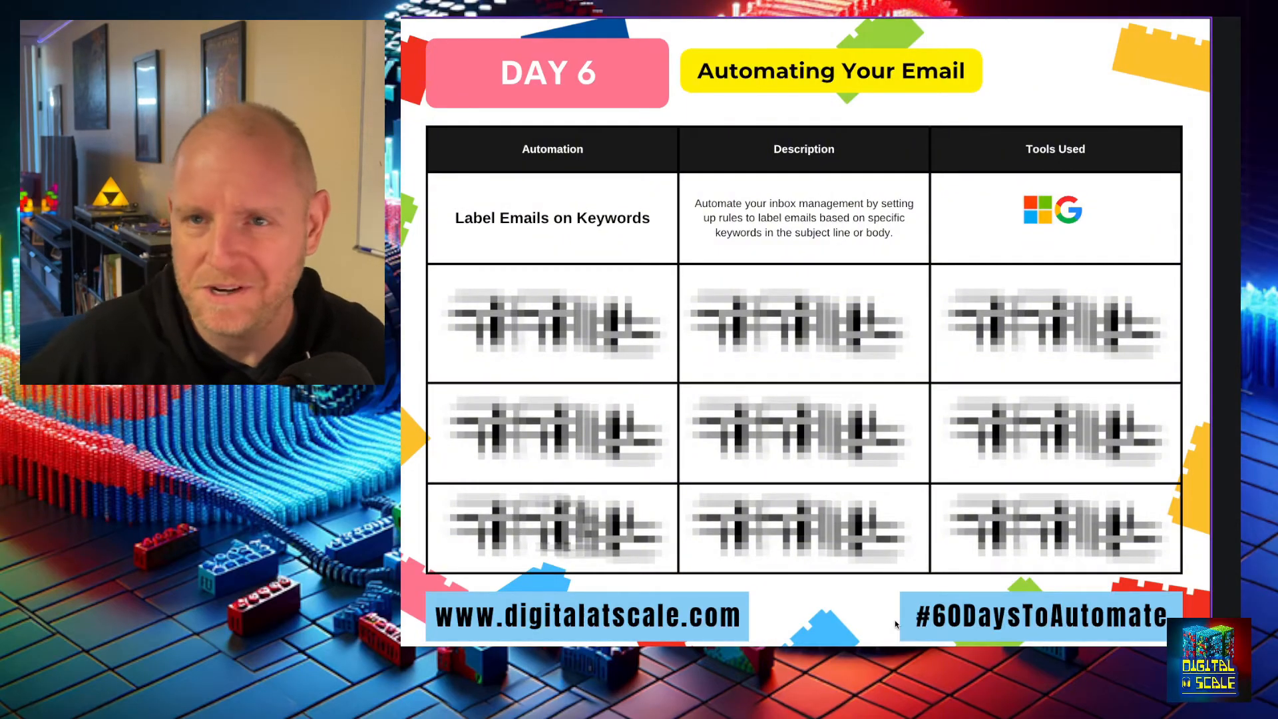
key(Right)
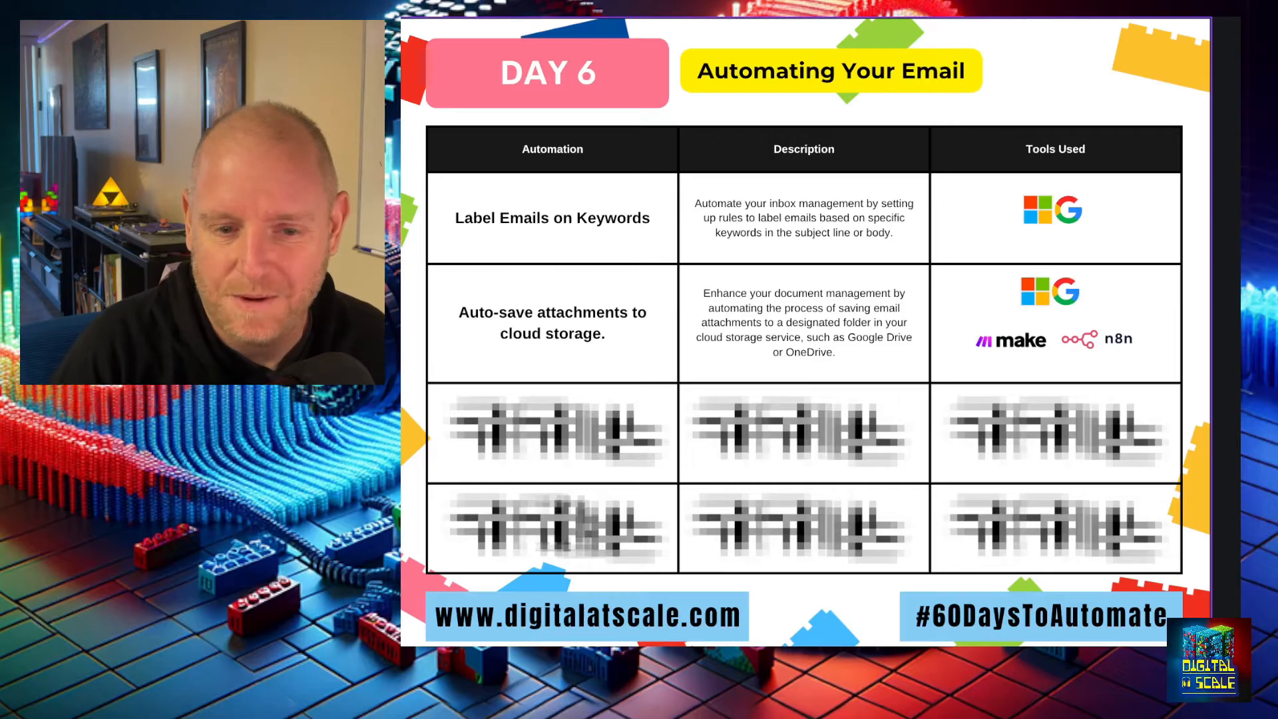
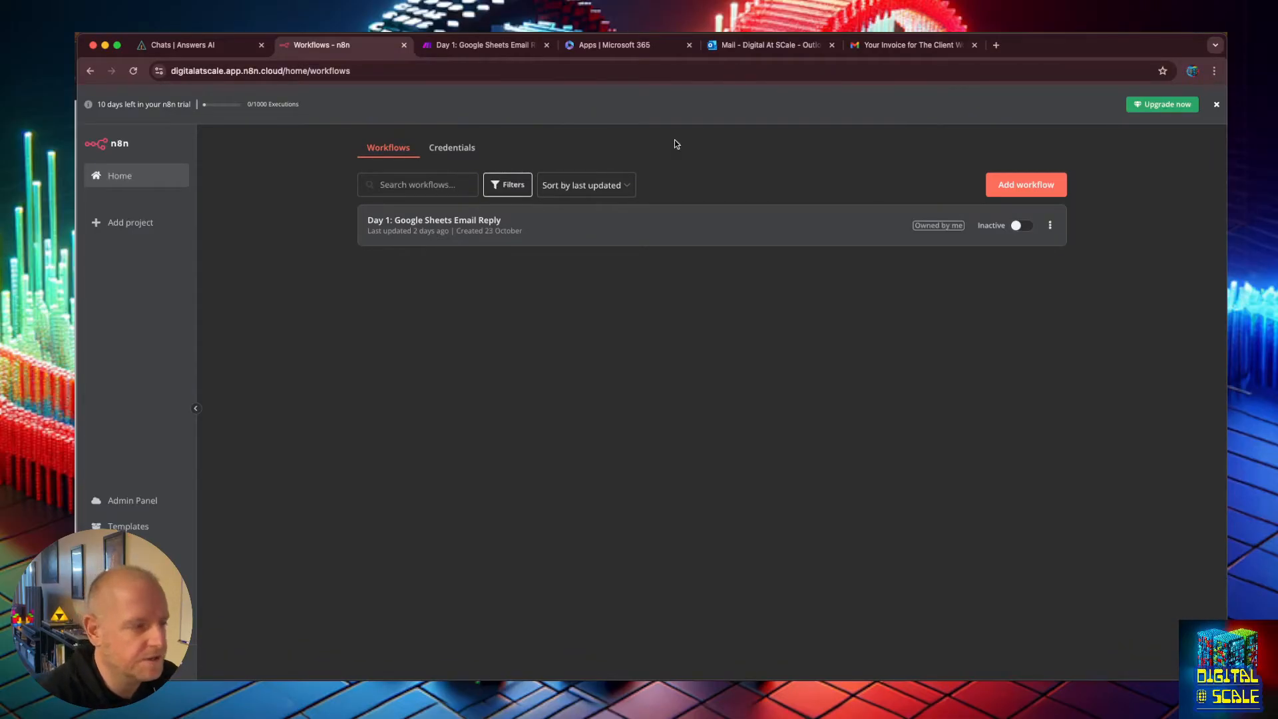
In n8n, create a new workflow and name it "Day 6: Email Attachment Organizing".
click(1043, 187)
double_click(253, 143)
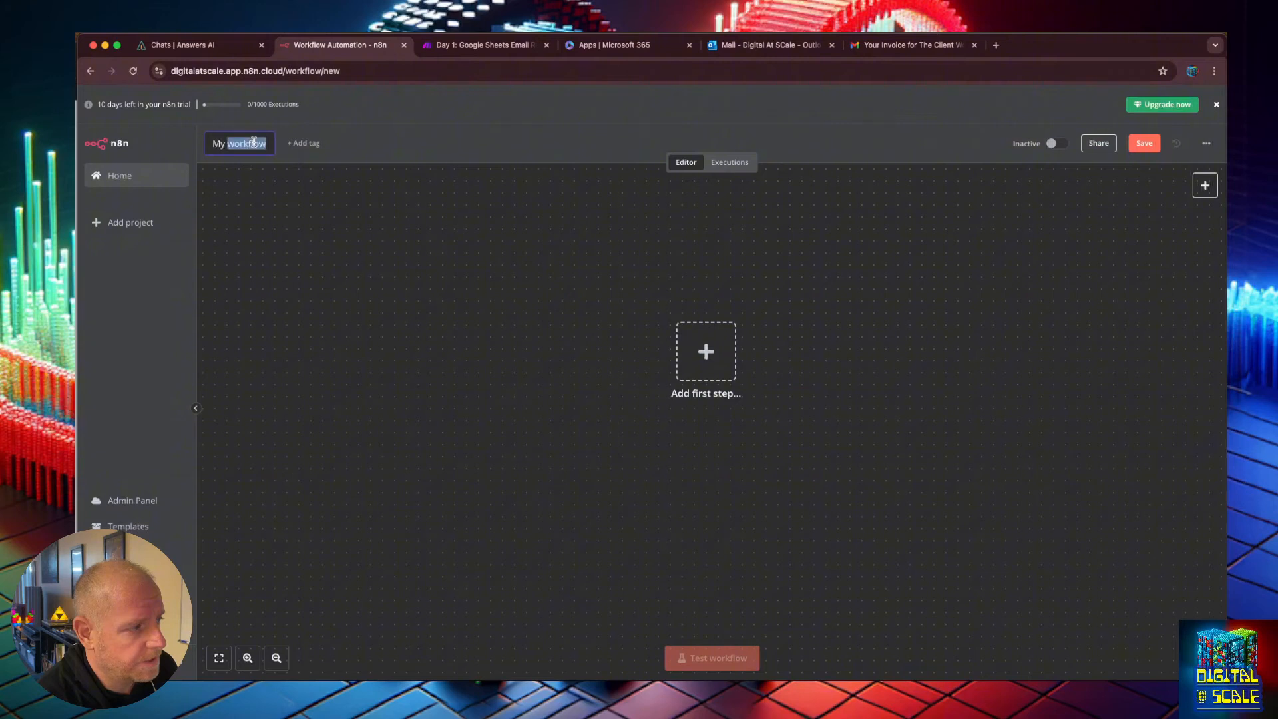
key(super+a)
text(Day 6:)
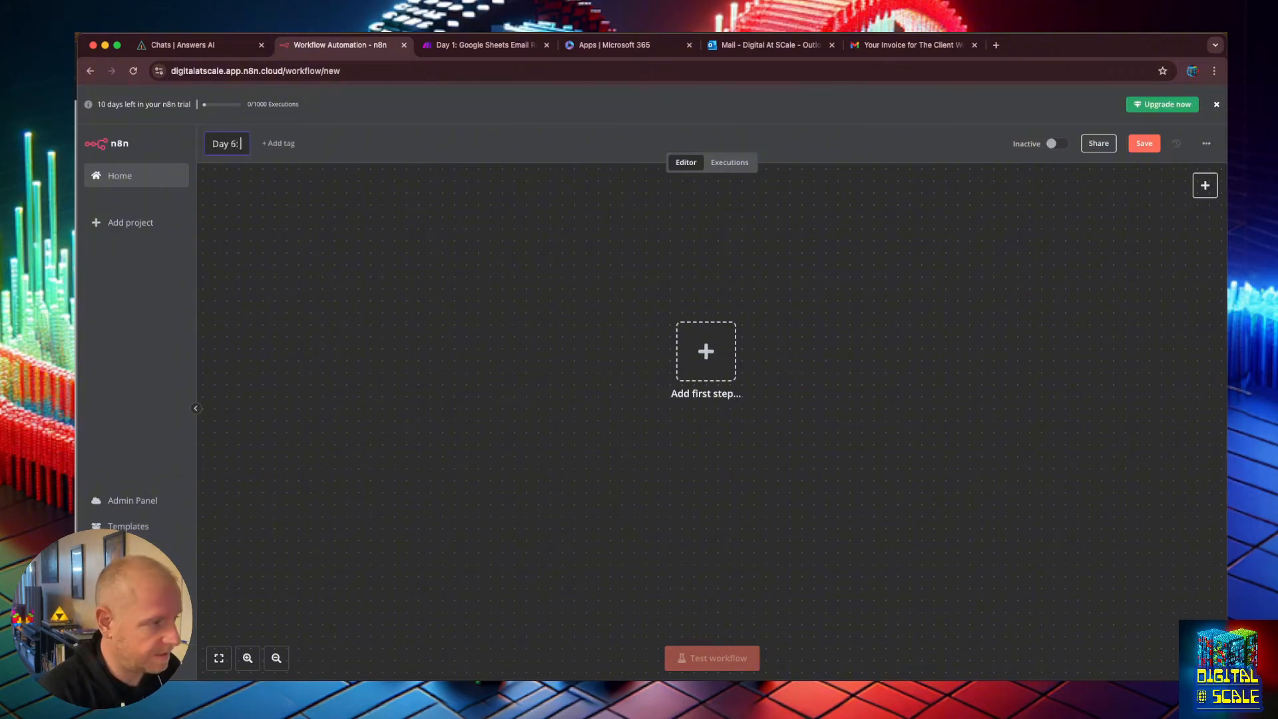
text( Email)
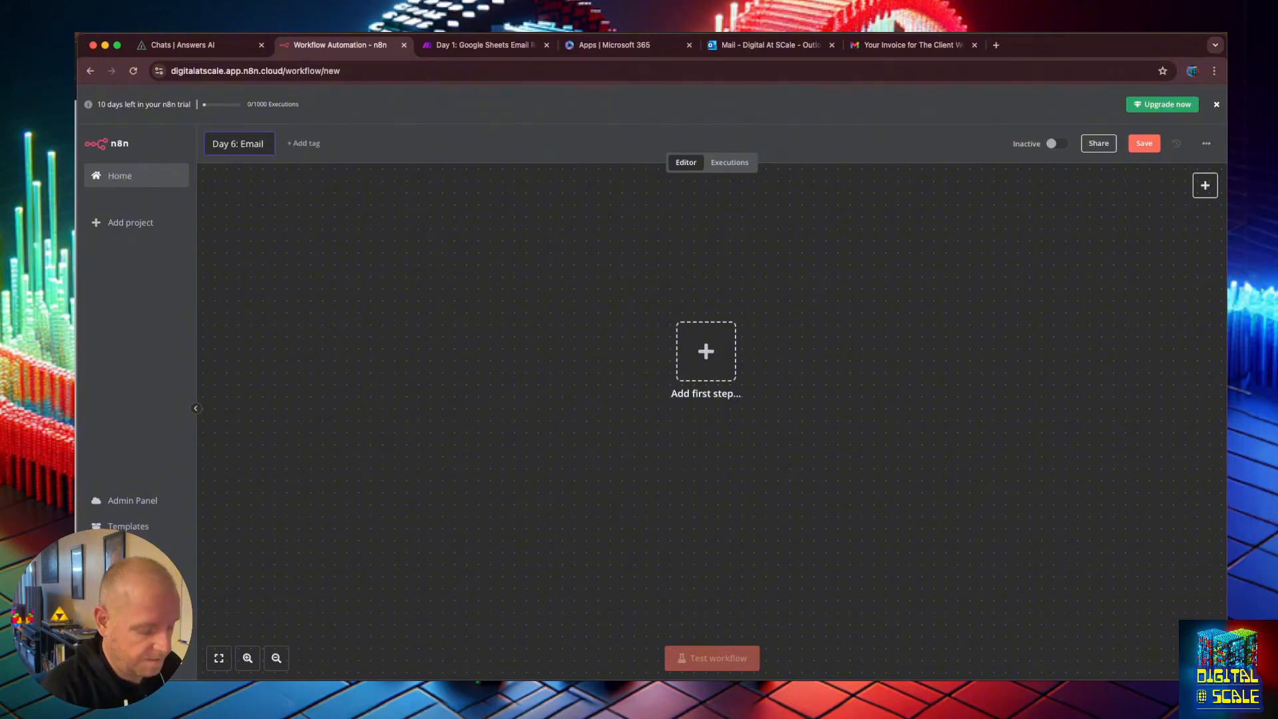
text( Attachment Sto)
key(BackSpace)
key(BackSpace)
key(BackSpace)
text(Organizer)
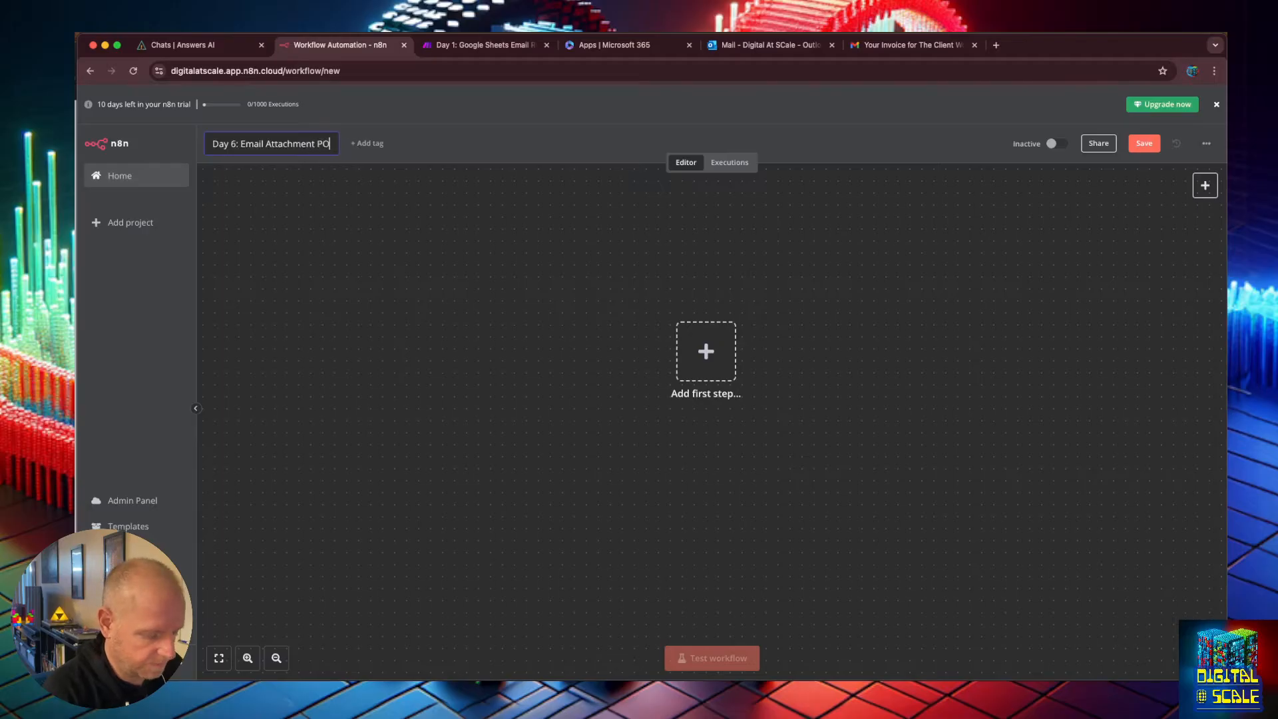
click(628, 189)
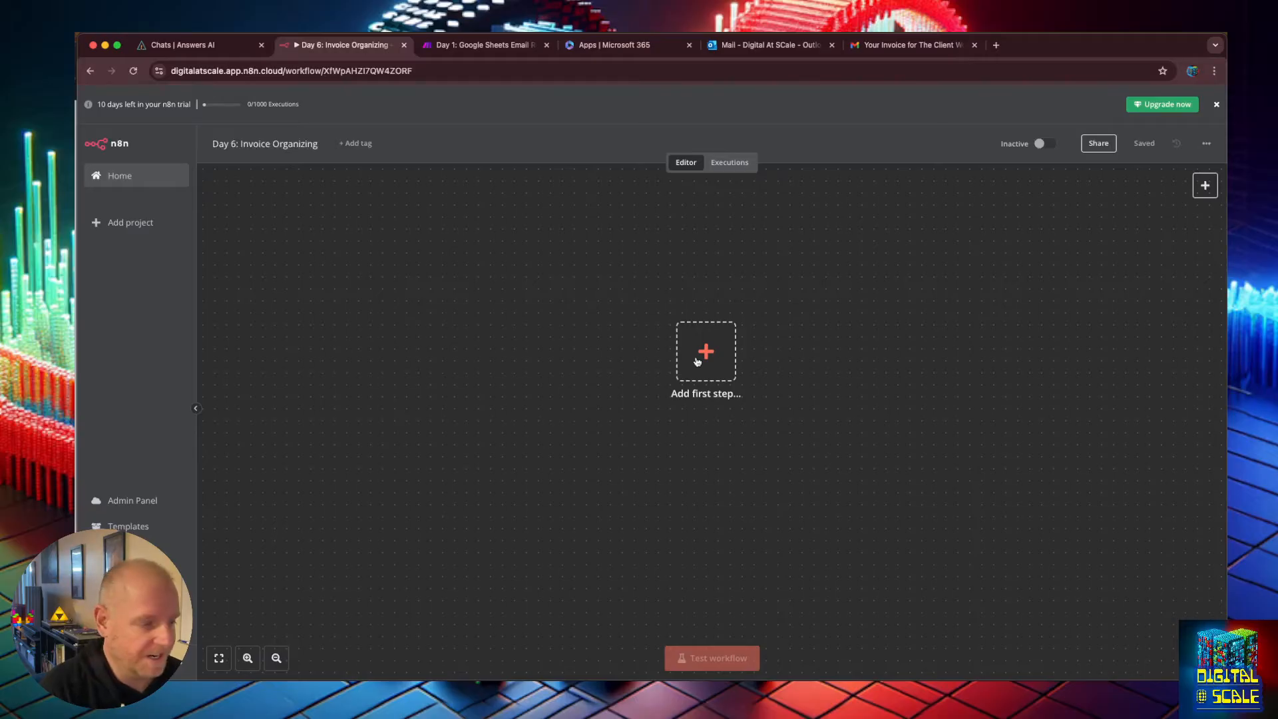
Add a Schedule Trigger set to run every 1 day at midnight, test the step, and return to the canvas.
click(697, 361)
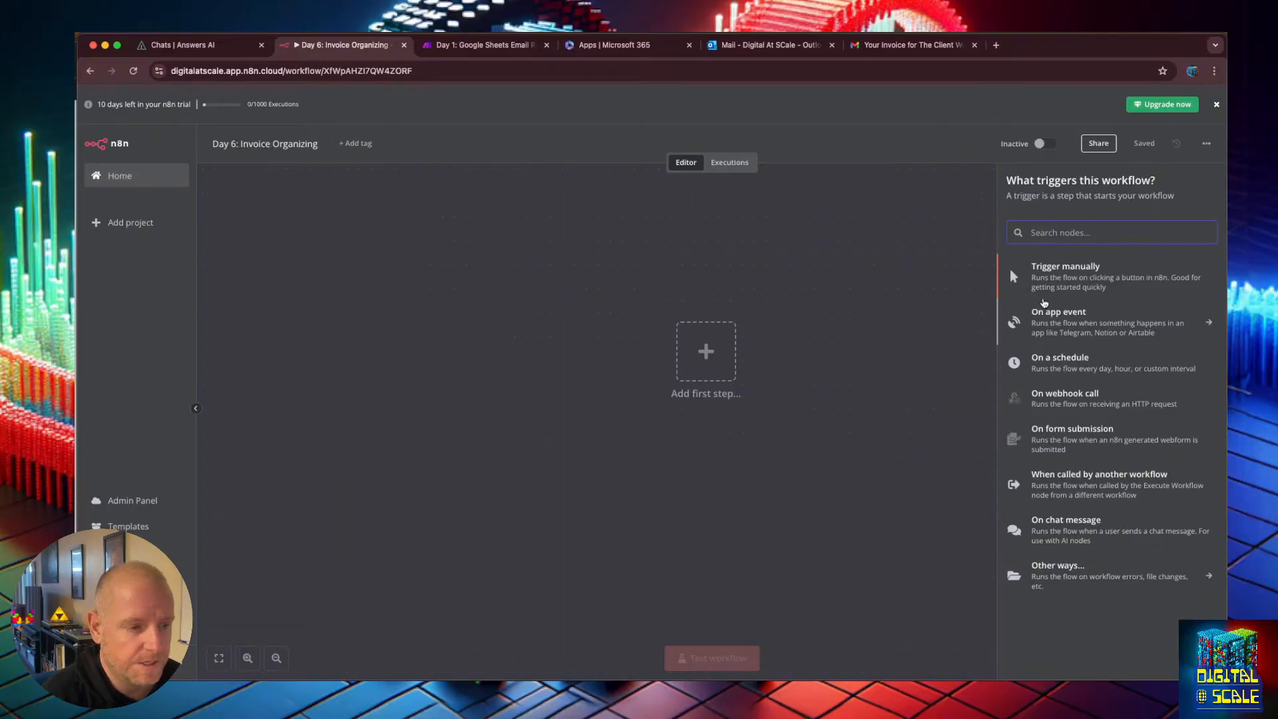
click(1062, 364)
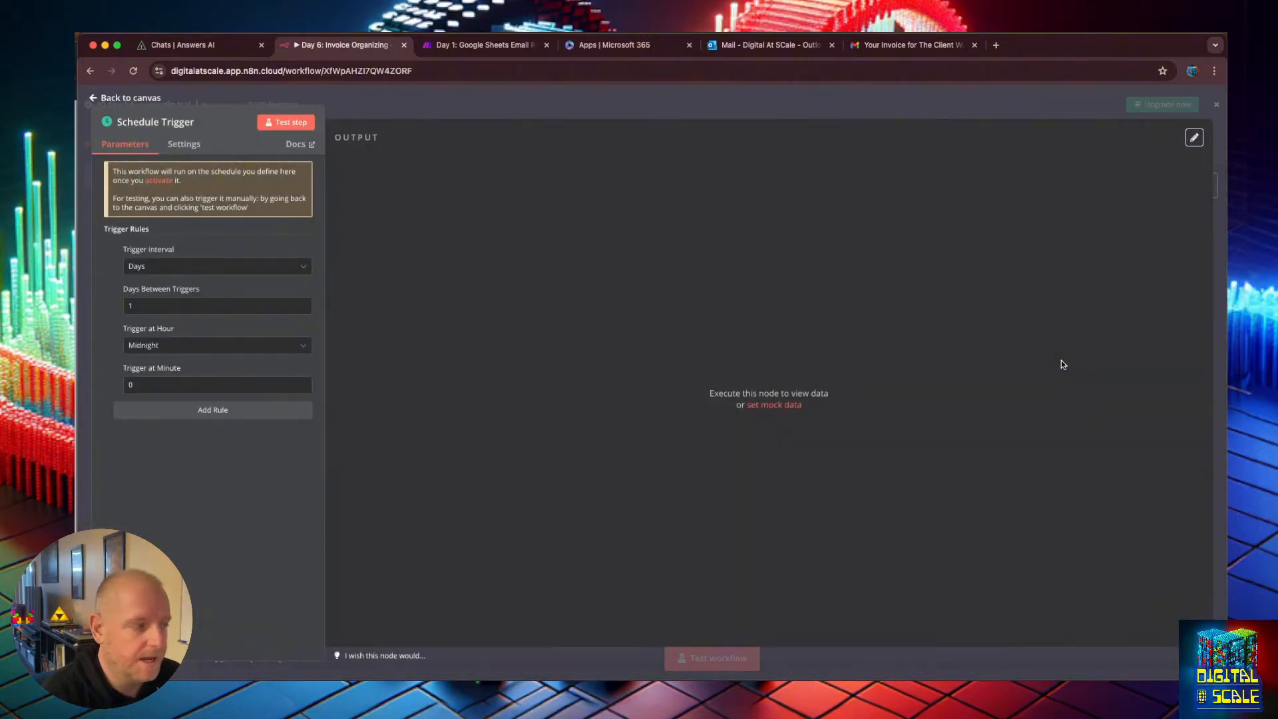
click(254, 267)
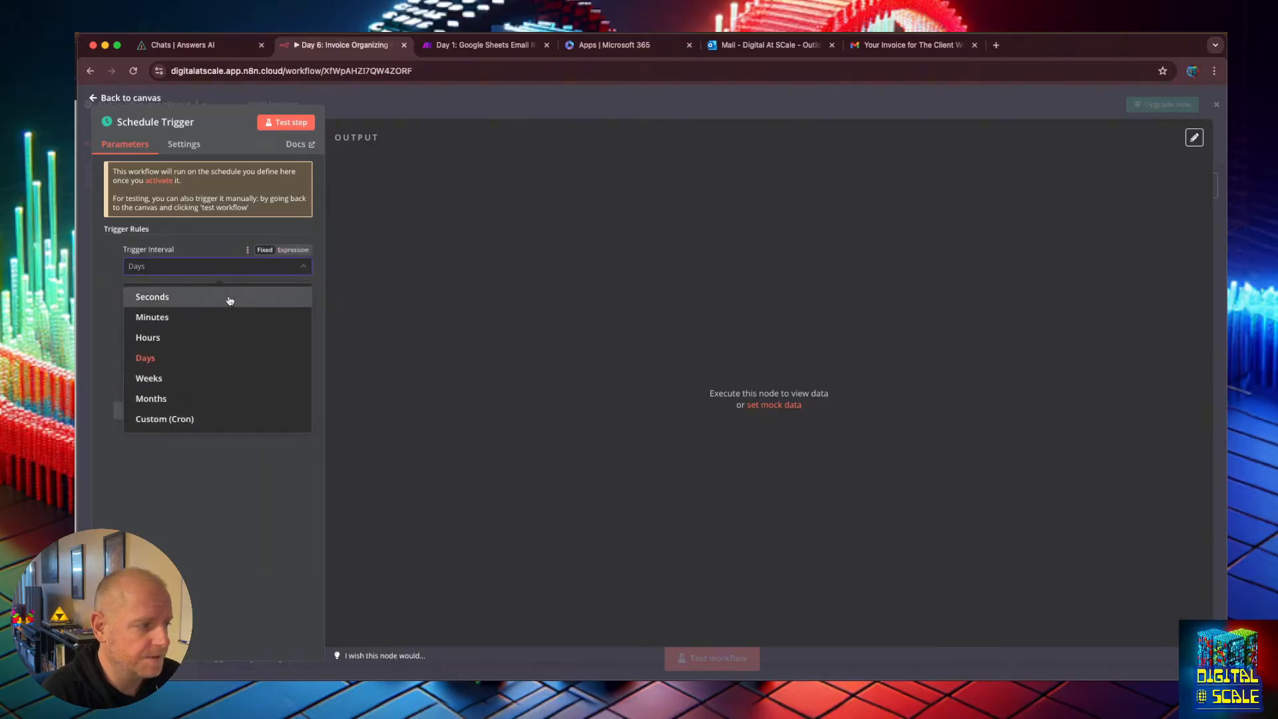
click(245, 355)
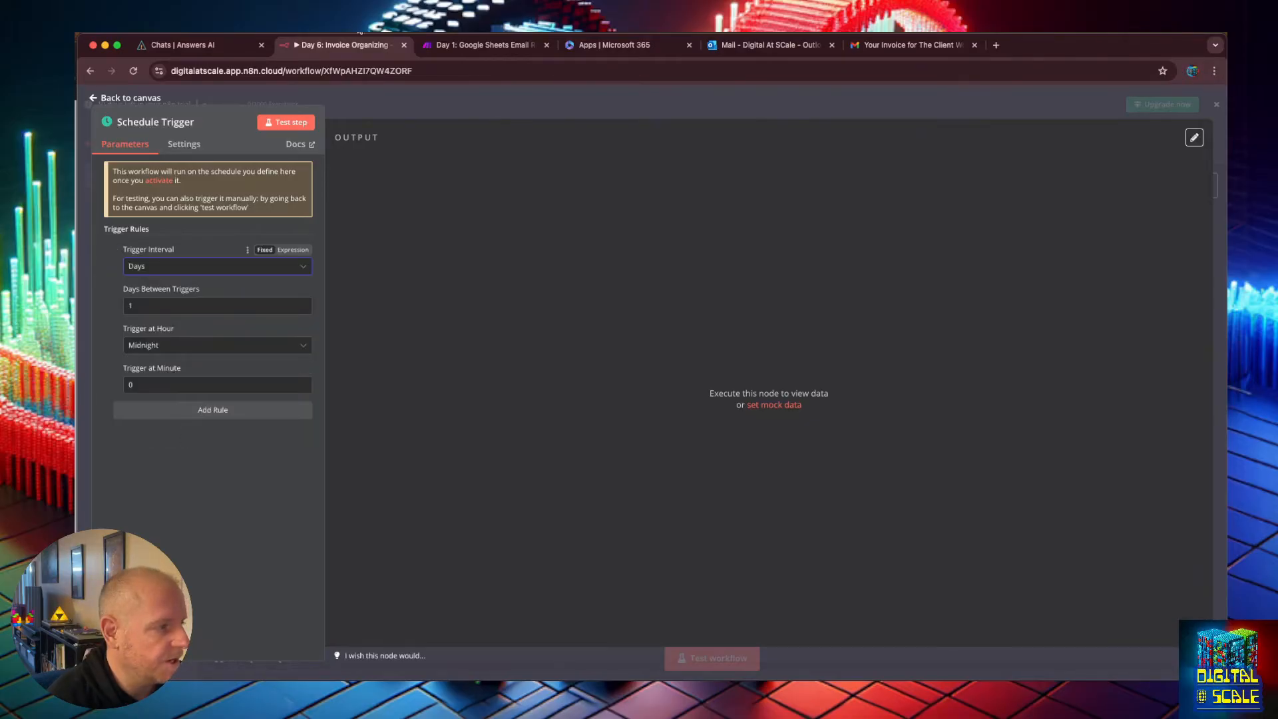
click(282, 125)
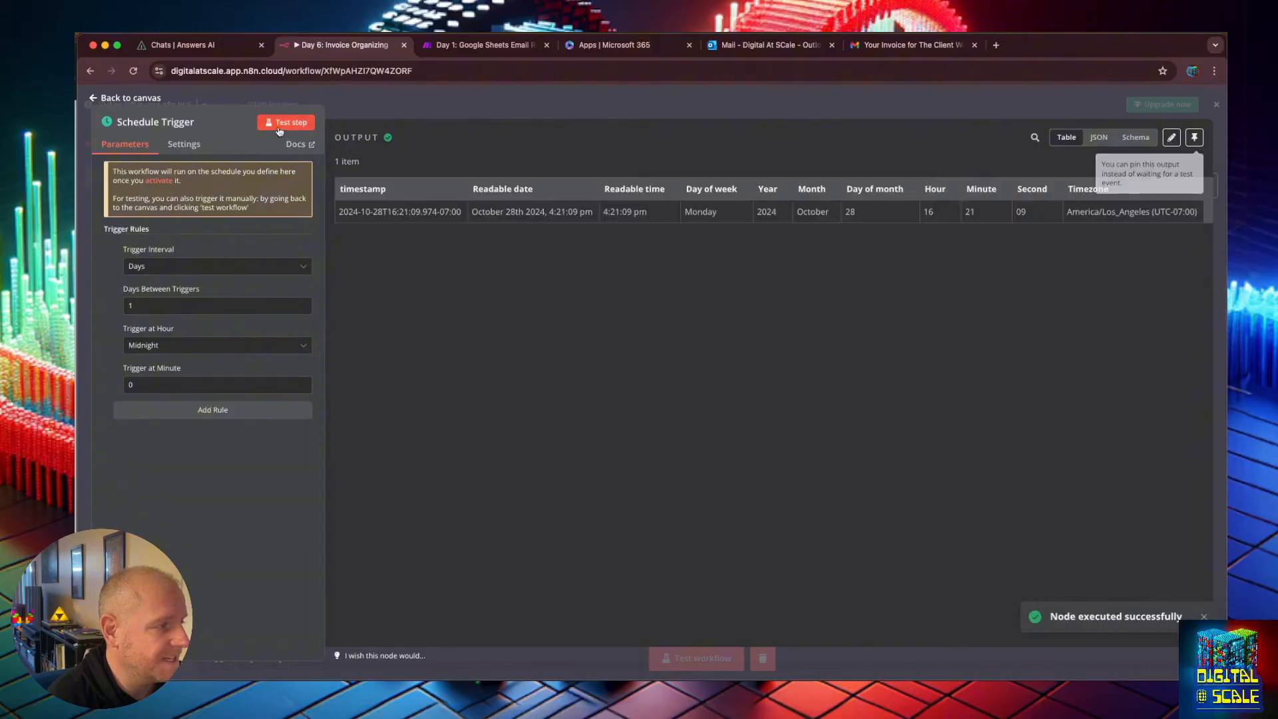
click(94, 99)
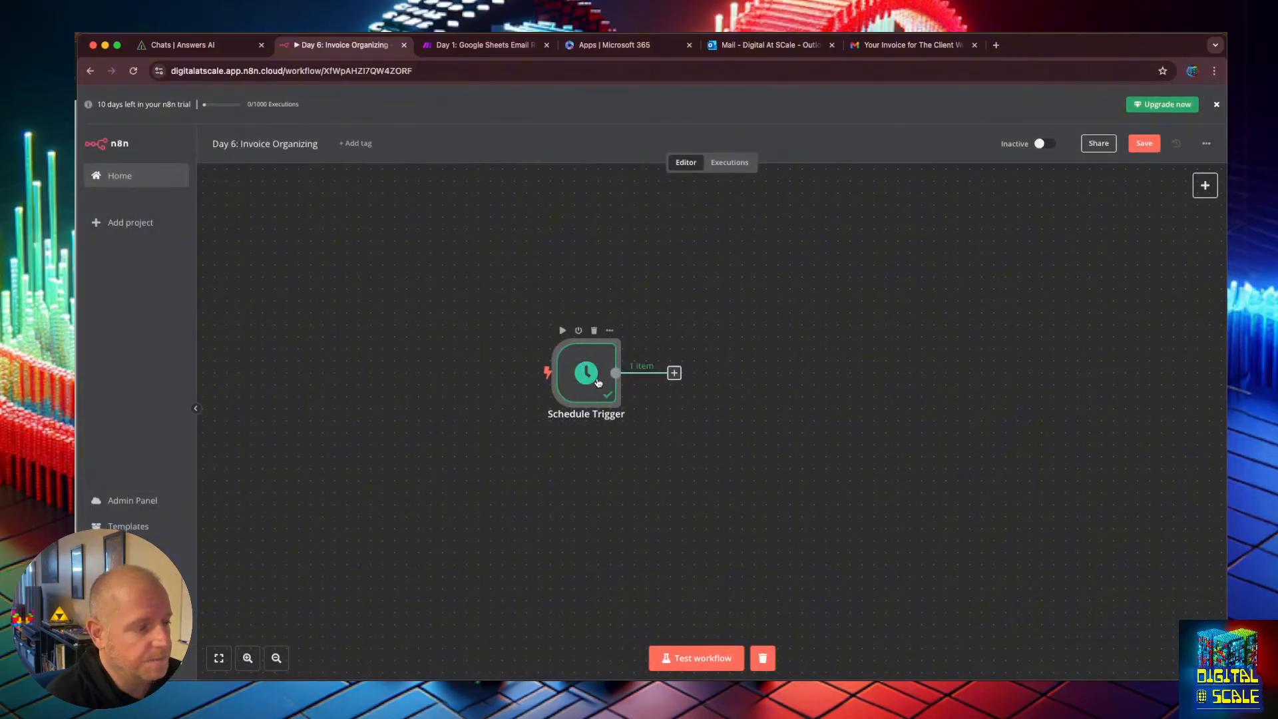
Reposition the Schedule Trigger node slightly and test-run the whole workflow.
drag(598, 377, 601, 367)
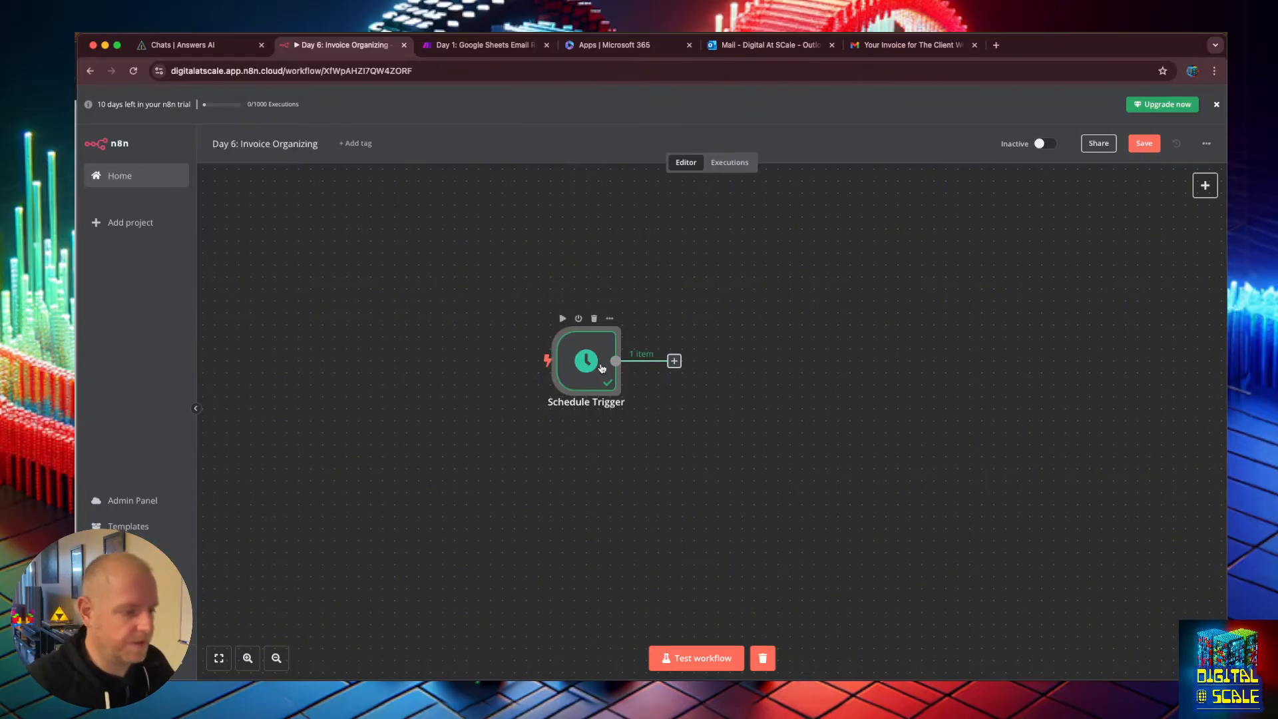
click(686, 658)
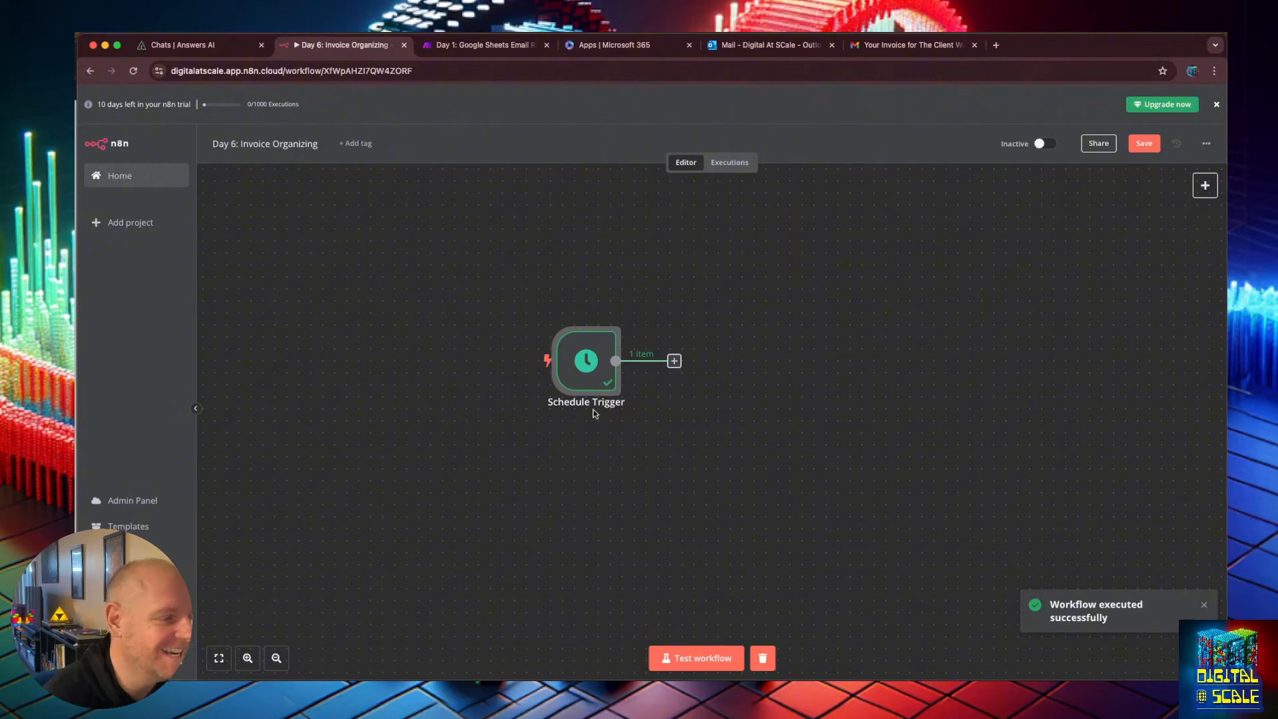
mouse_move(583, 346)
click(561, 321)
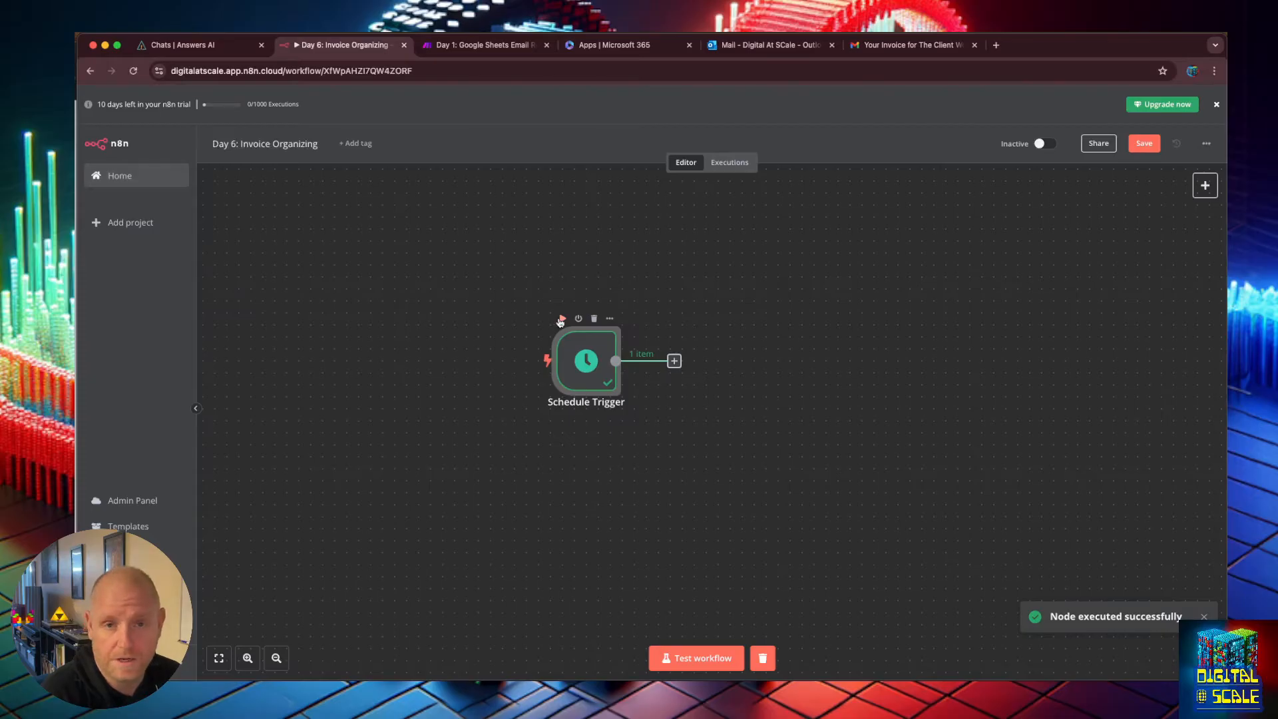
Add a Gmail node after the trigger using the Get many messages action.
click(676, 361)
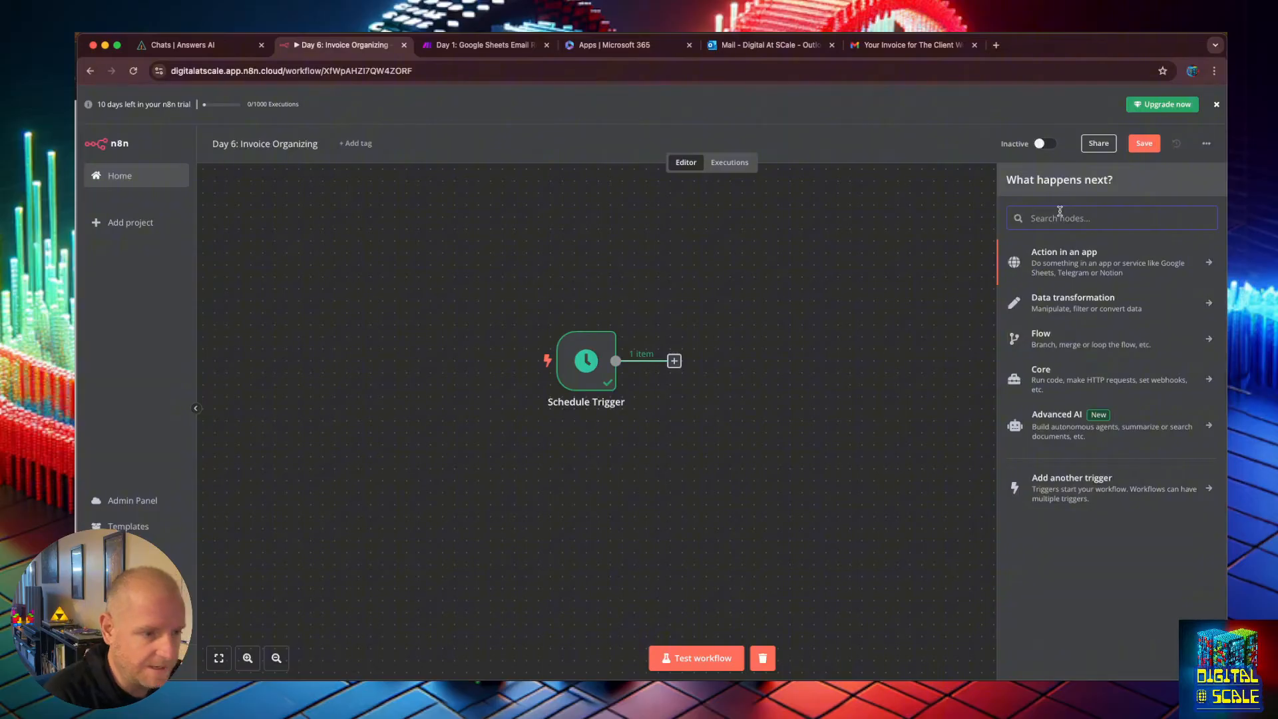
text(gmai)
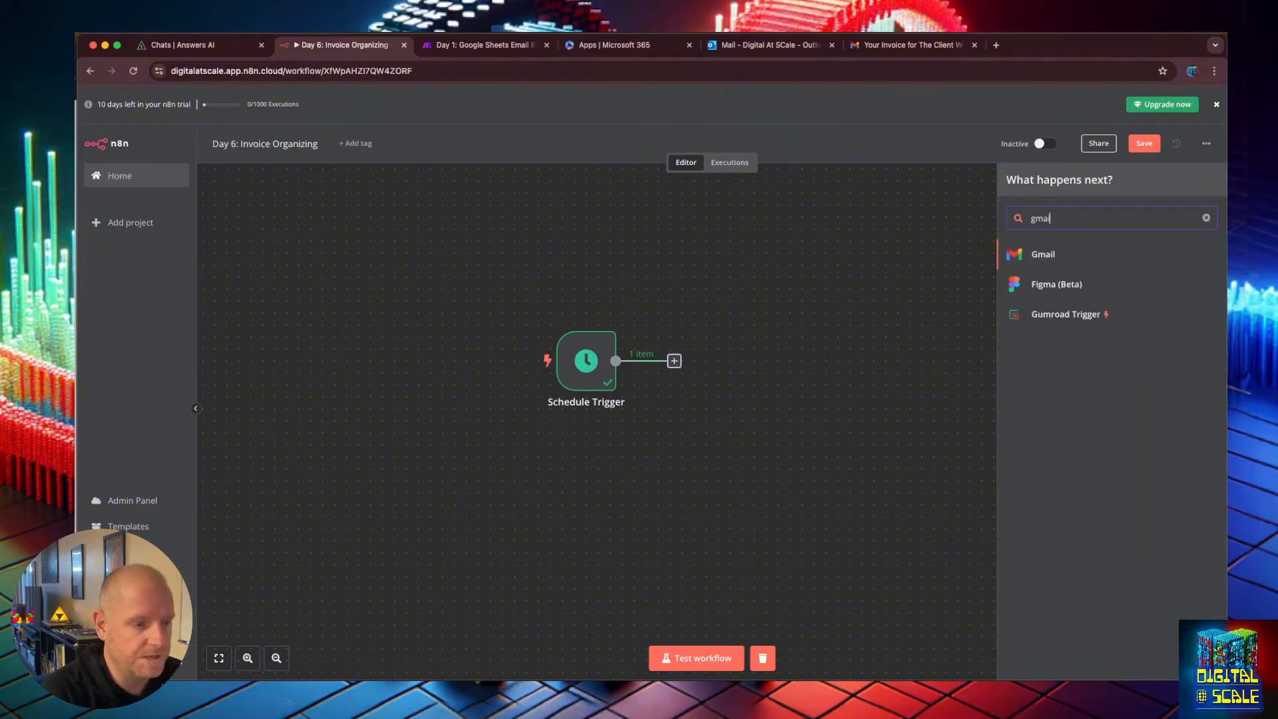
click(1070, 264)
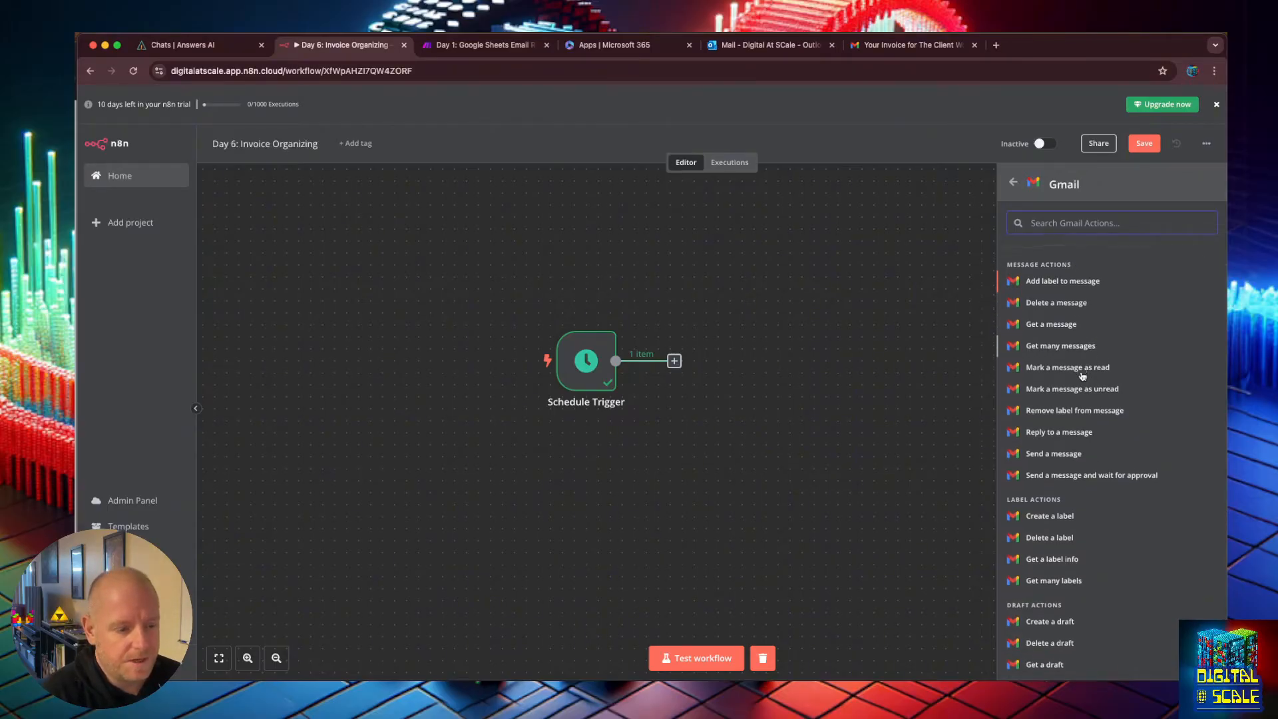
scroll(1085, 379, down, 3)
scroll(1075, 396, up, 3)
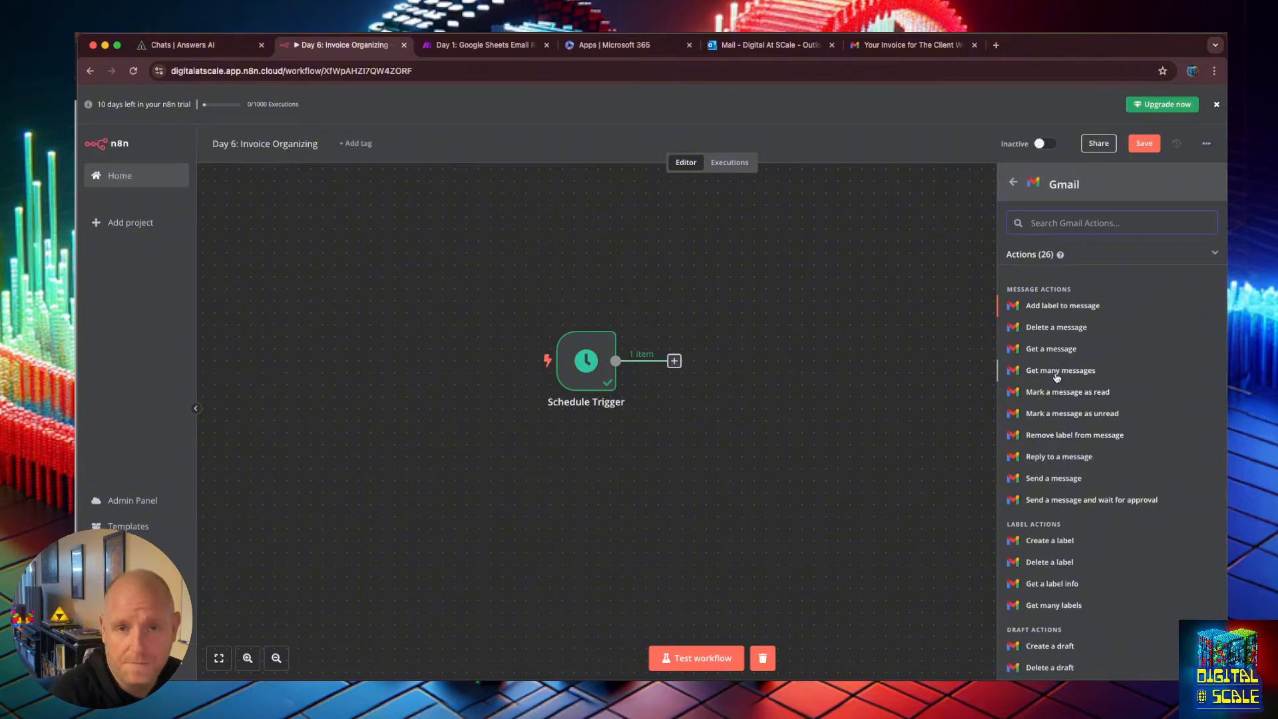
click(1060, 371)
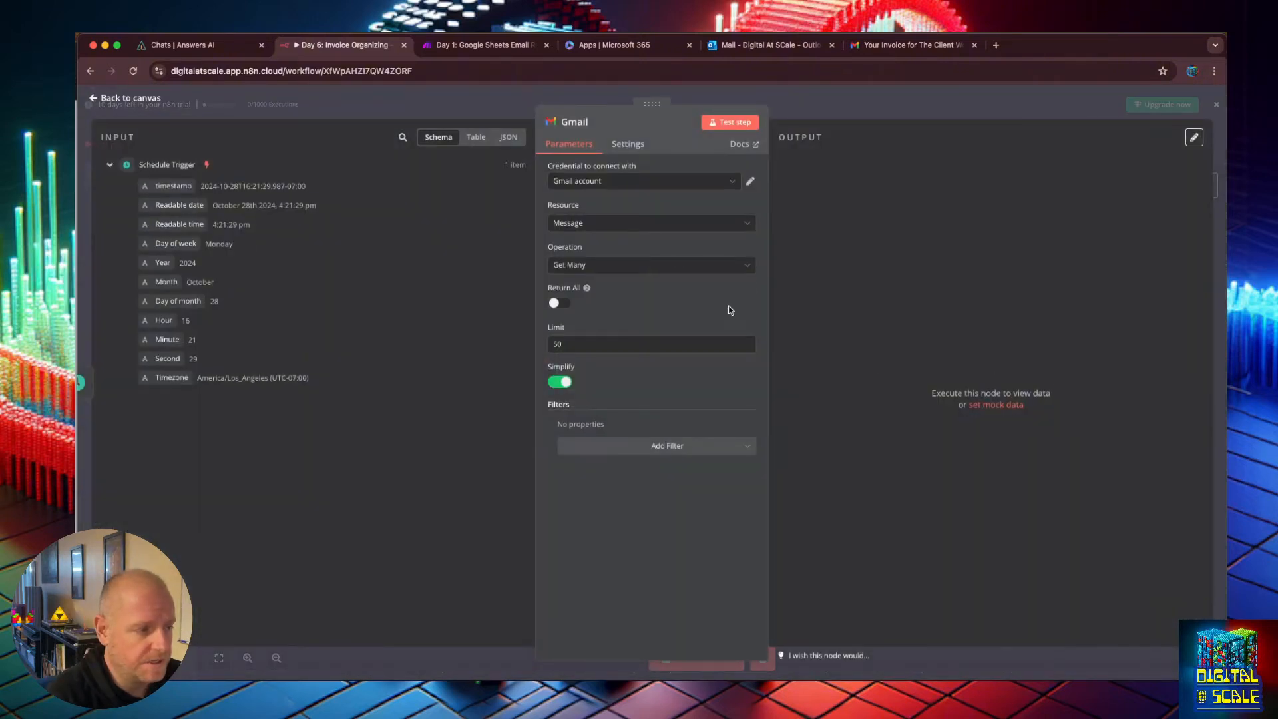
Temporarily switch the Gmail node's resource to Label, test the step, and examine the listed labels for the Invoices label ID.
click(606, 221)
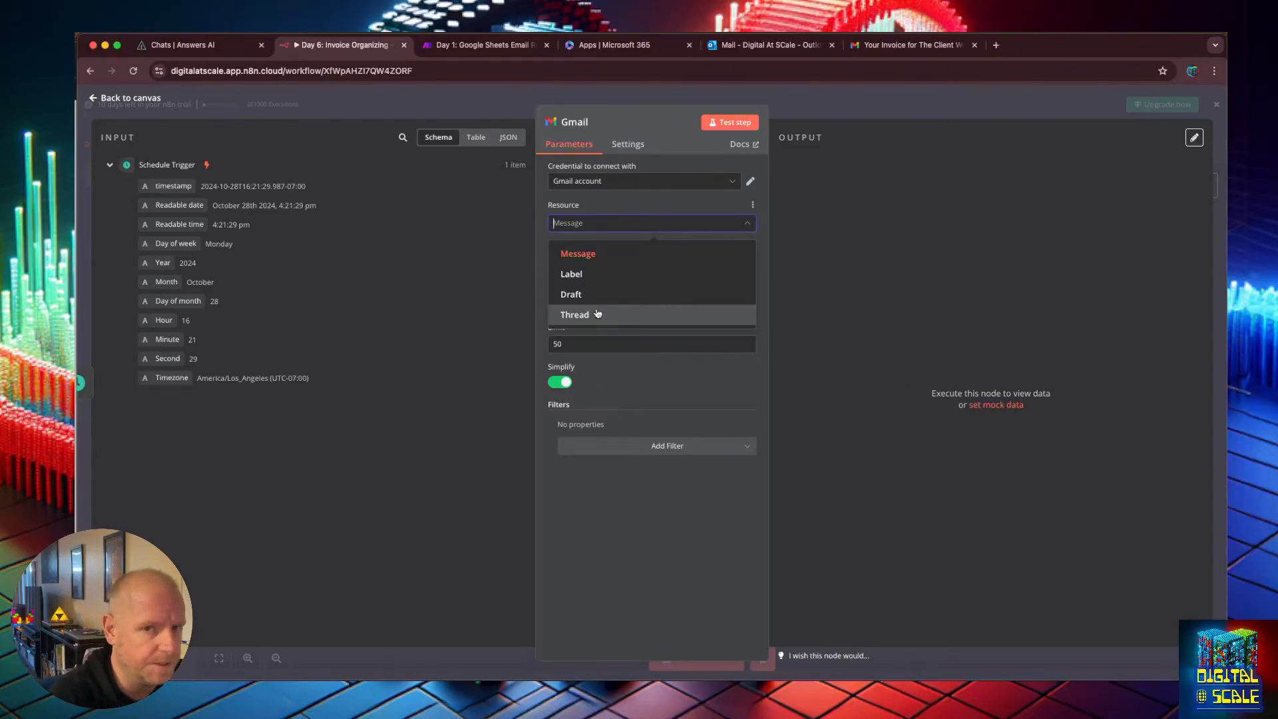
click(603, 223)
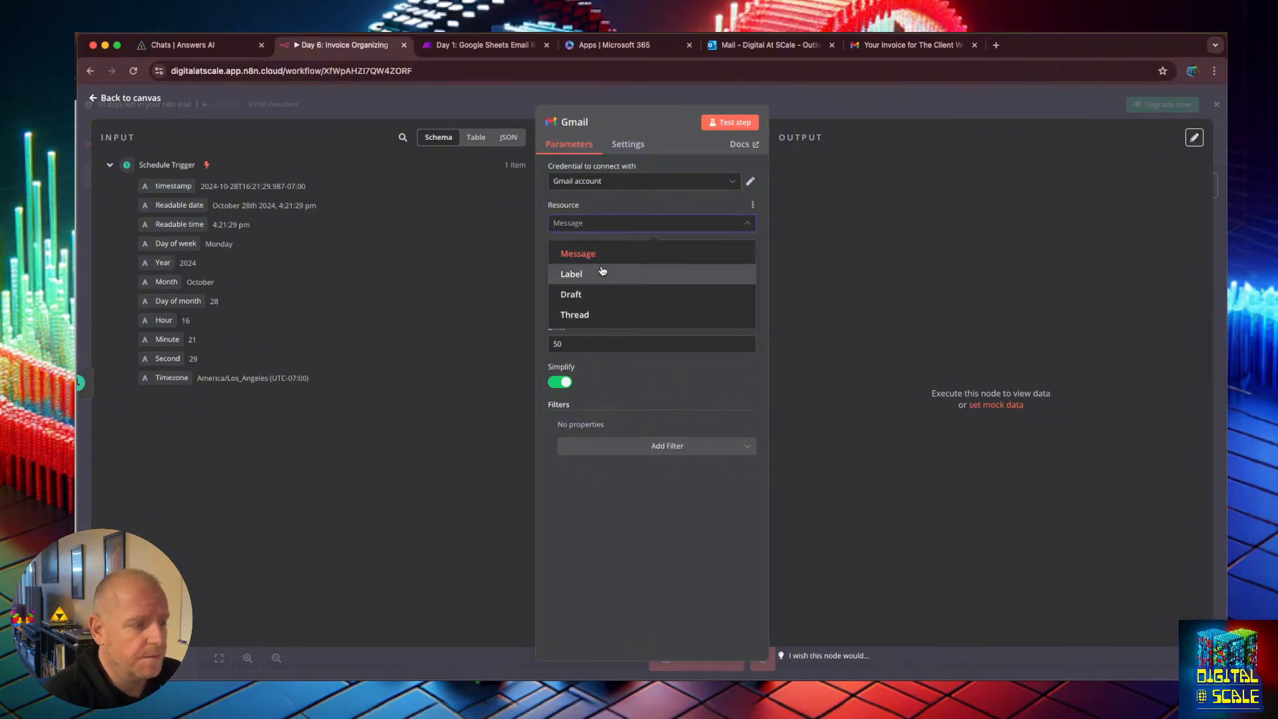
click(609, 270)
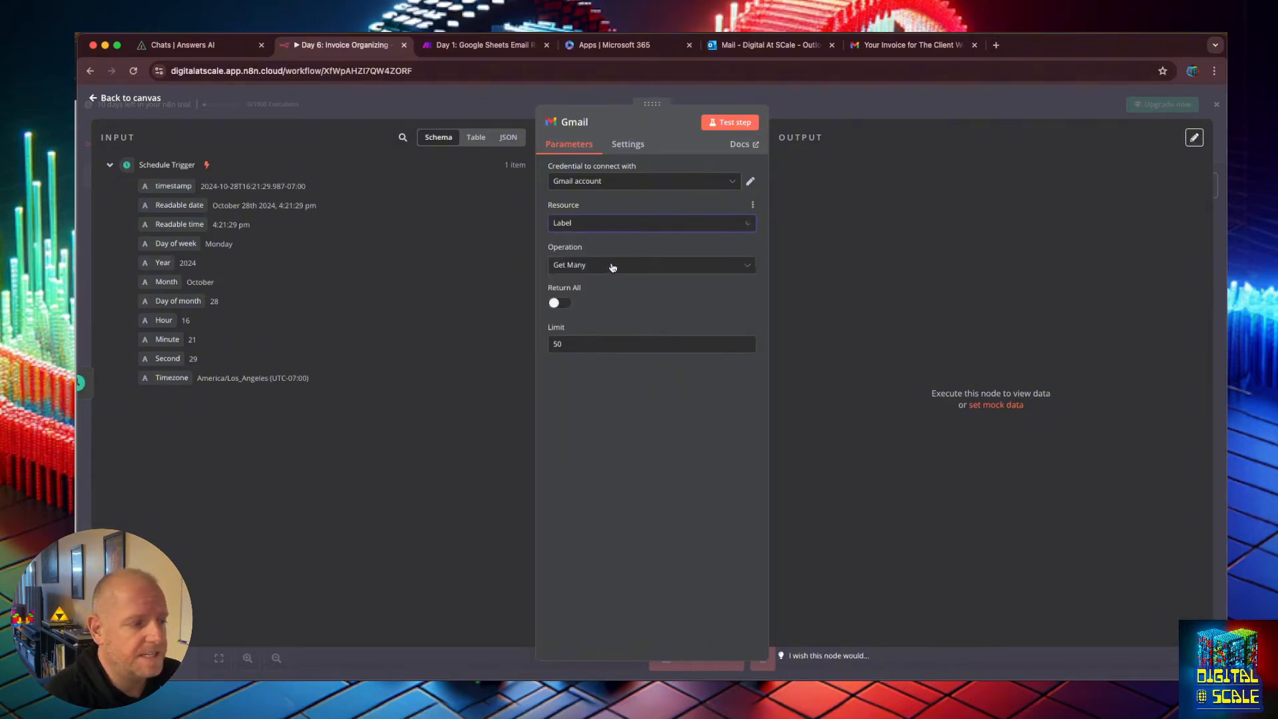
click(732, 122)
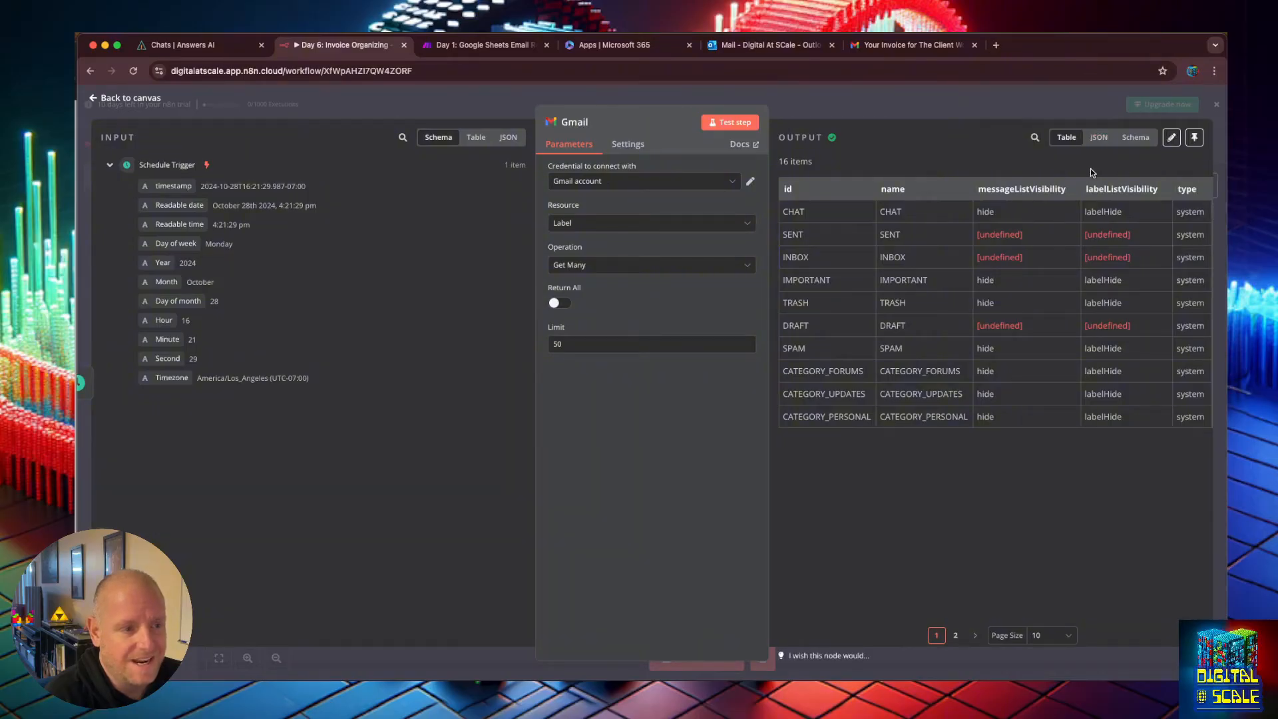
drag(787, 192, 846, 420)
click(1055, 189)
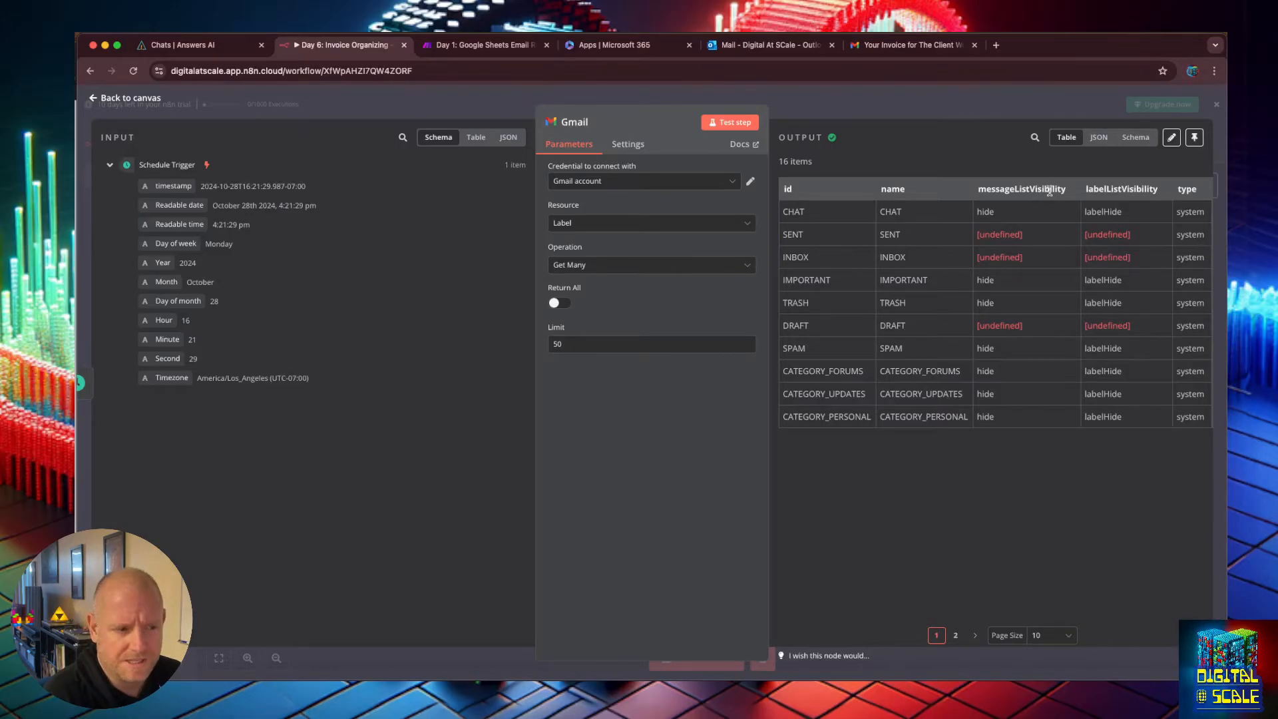
double_click(1141, 185)
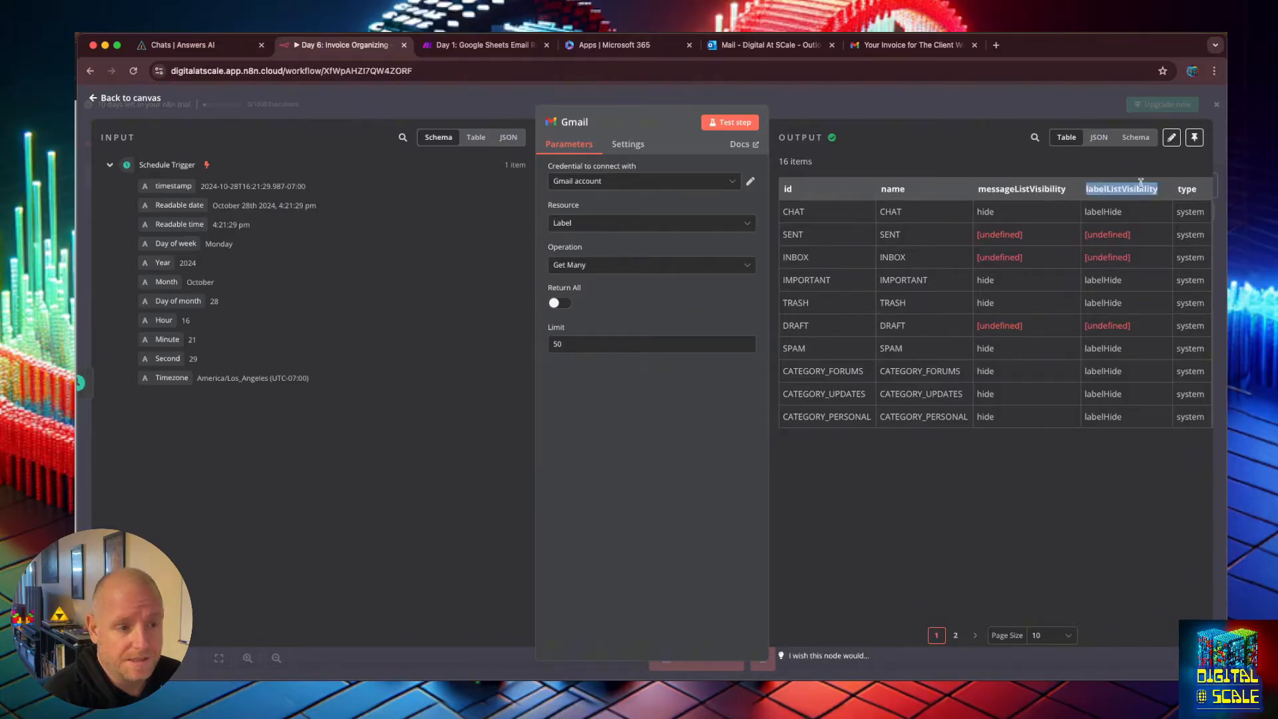
double_click(1185, 191)
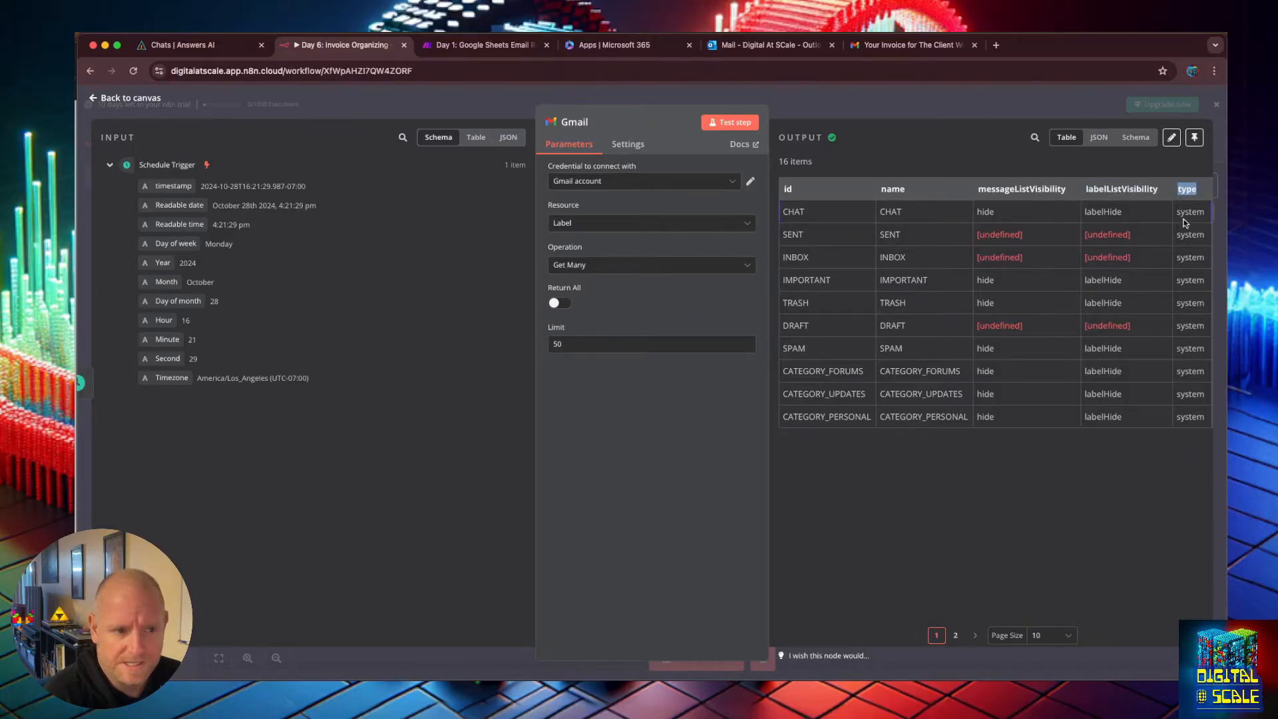
click(957, 635)
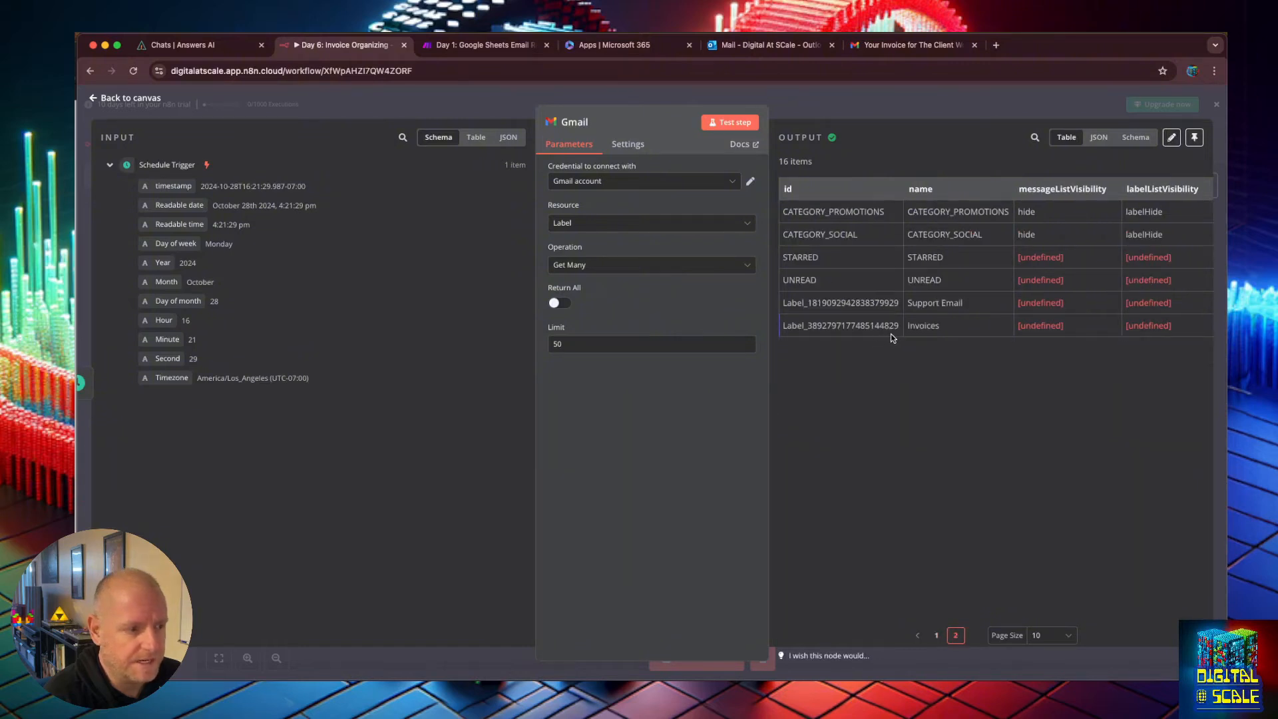
double_click(869, 326)
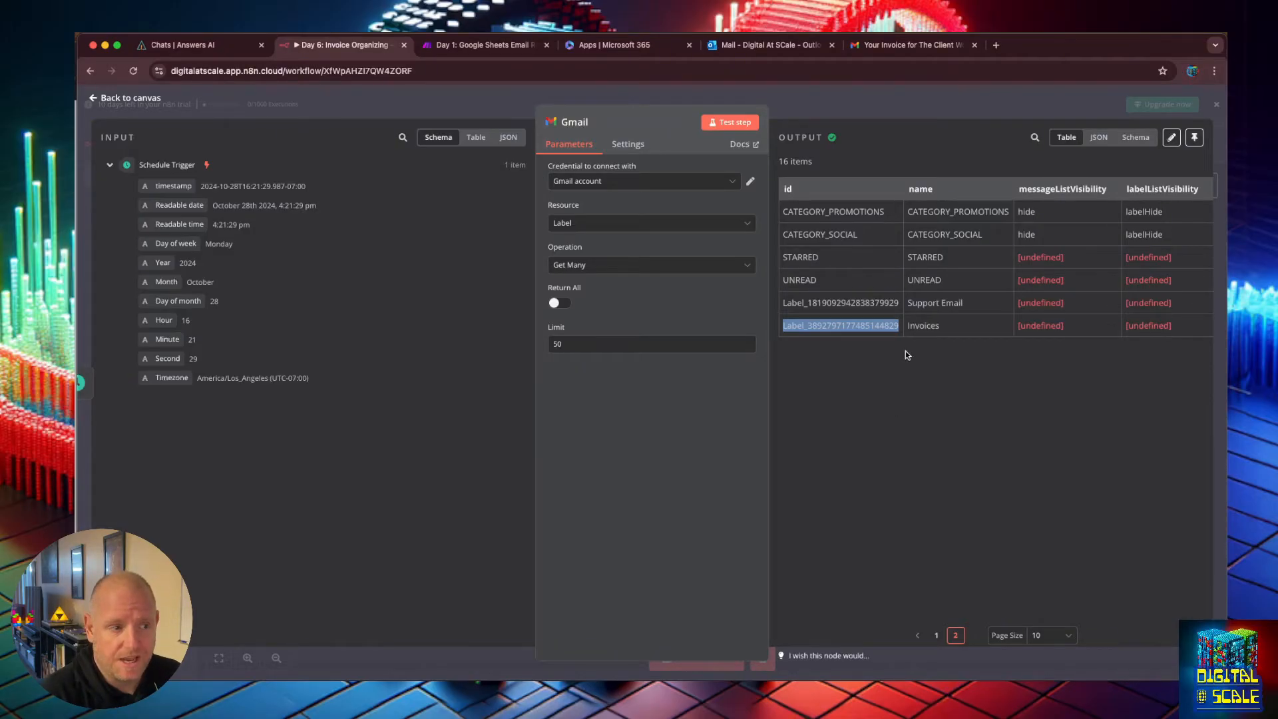
double_click(927, 325)
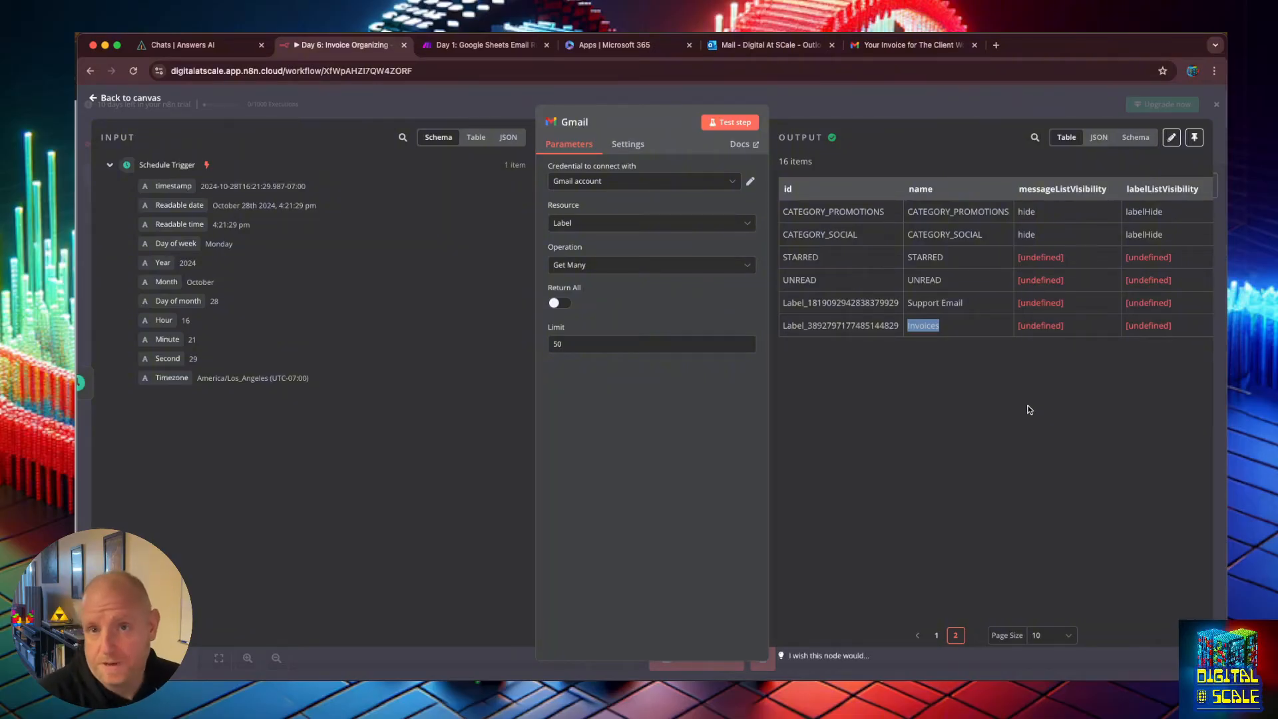
double_click(859, 326)
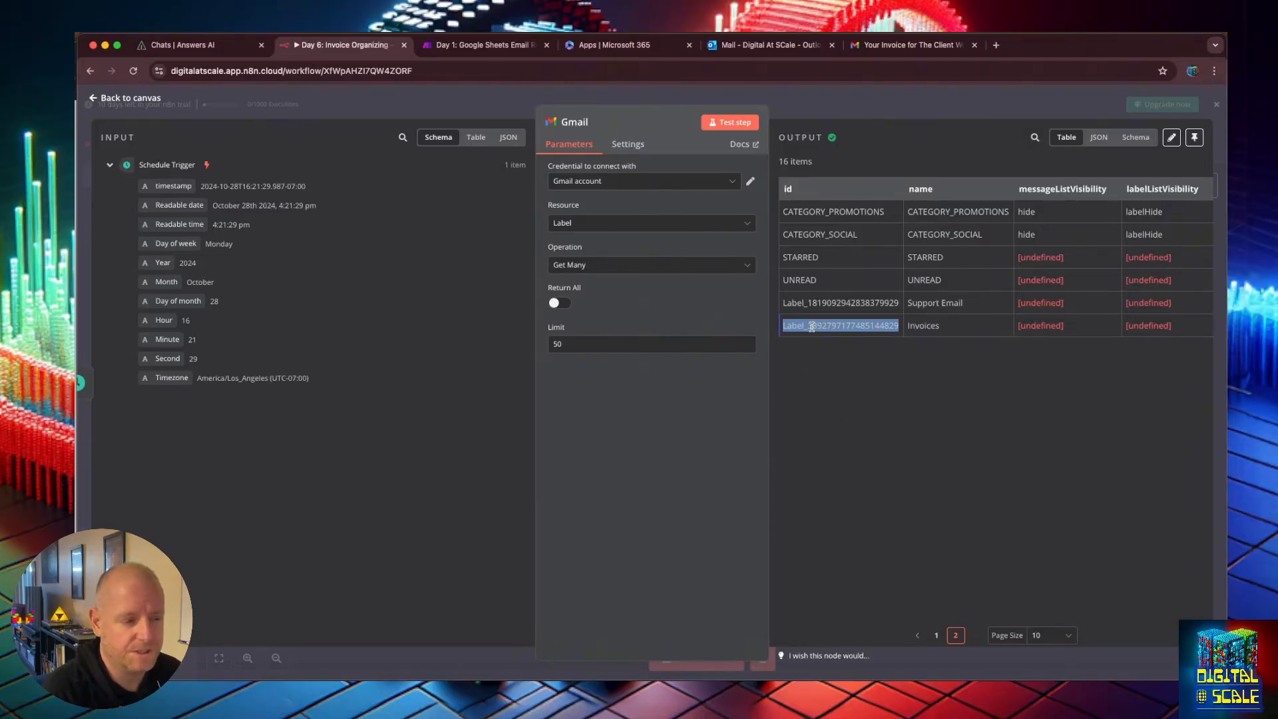
double_click(840, 328)
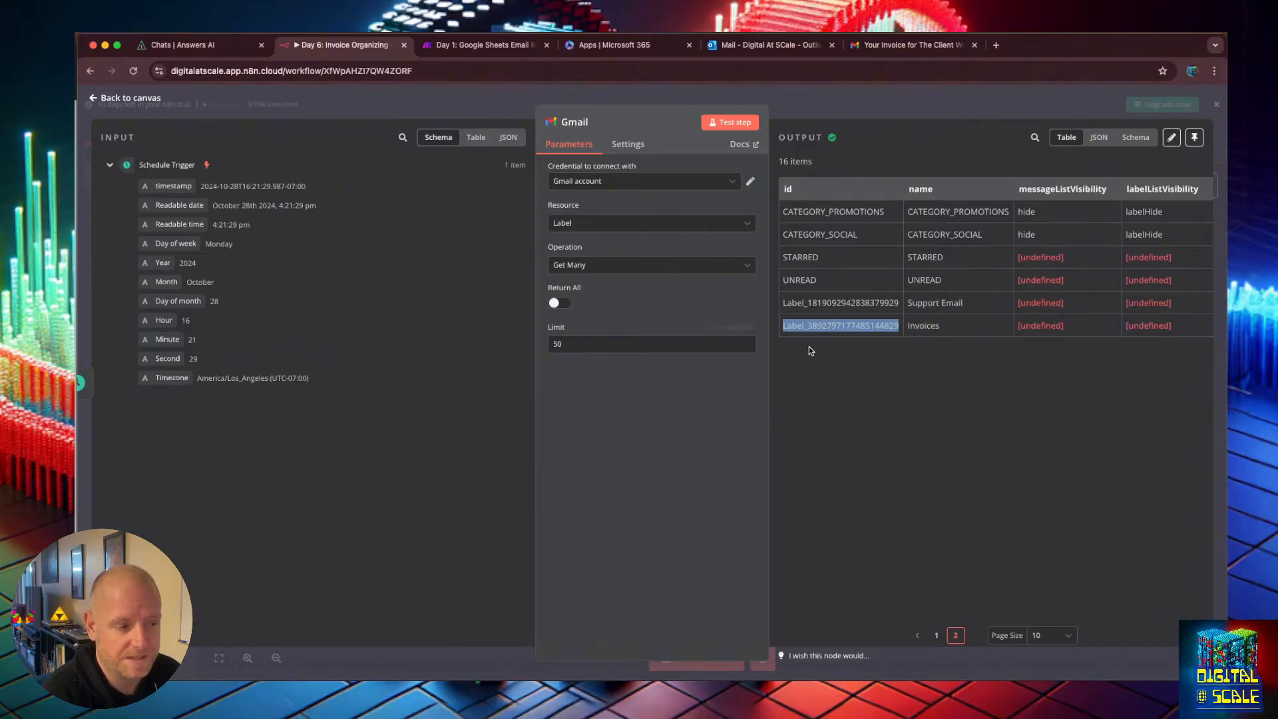
Set the Gmail node's resource back to Message with the Get Many operation.
click(642, 225)
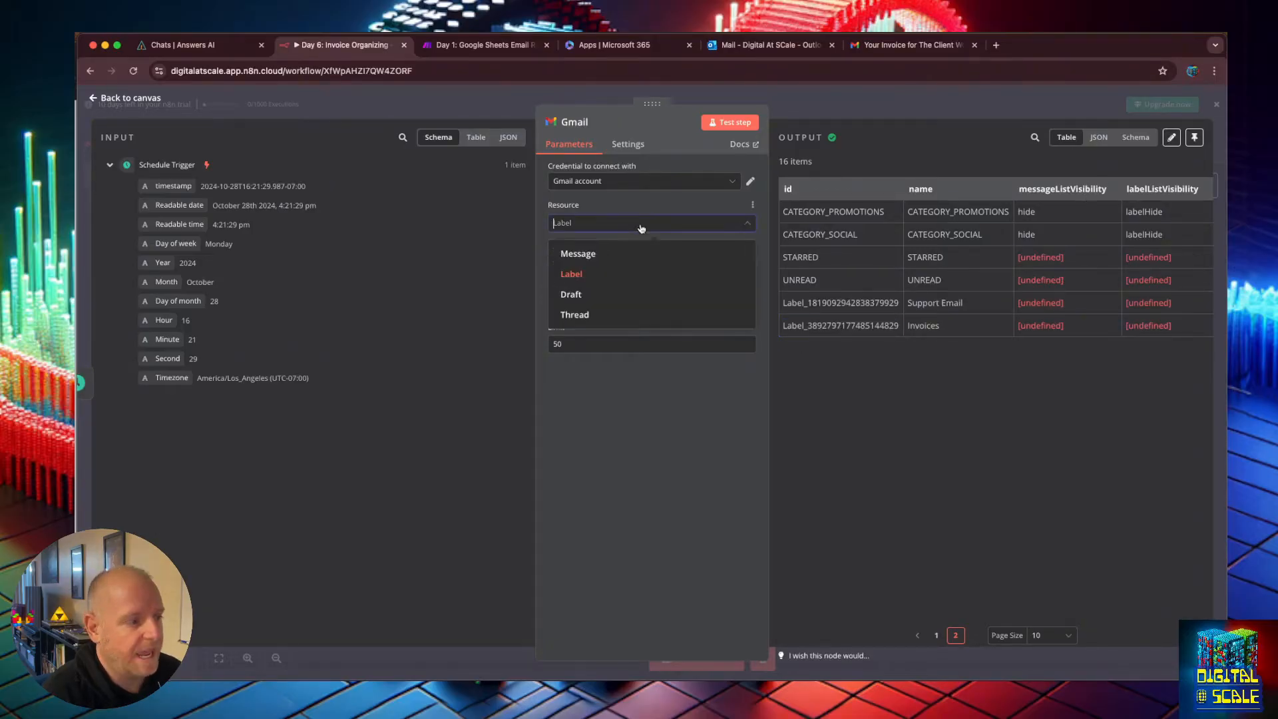
click(592, 249)
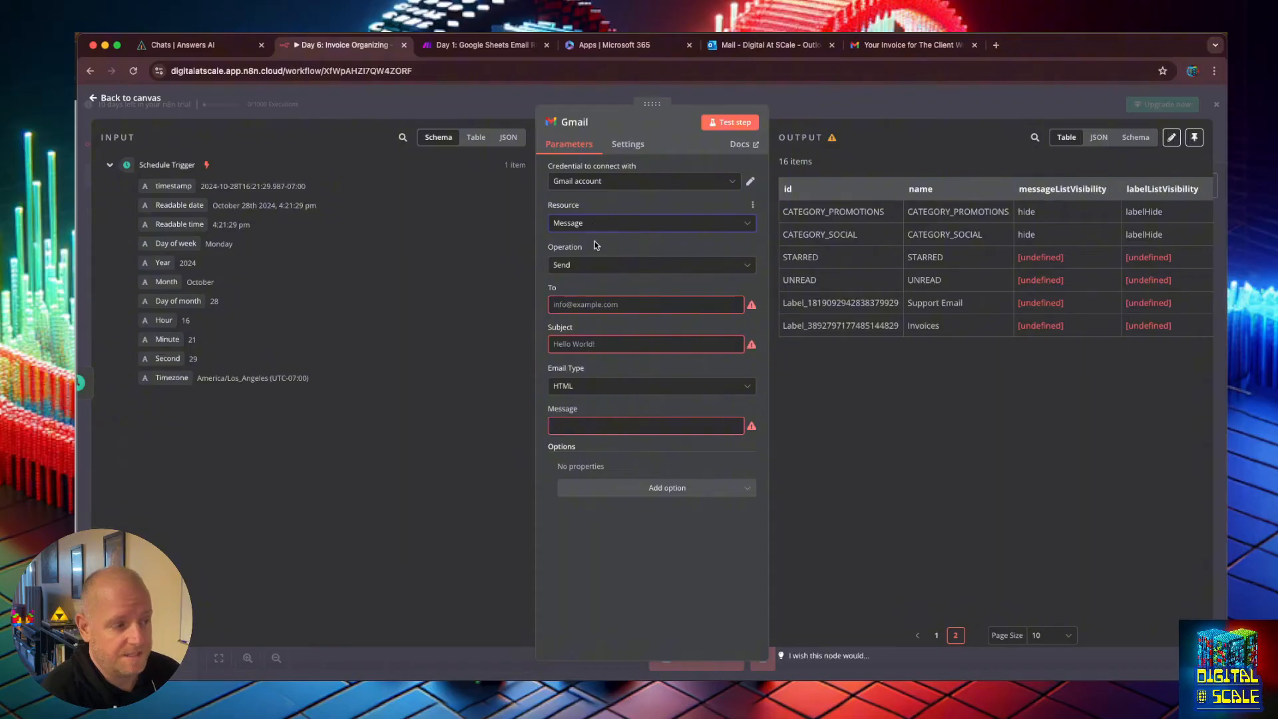
click(656, 492)
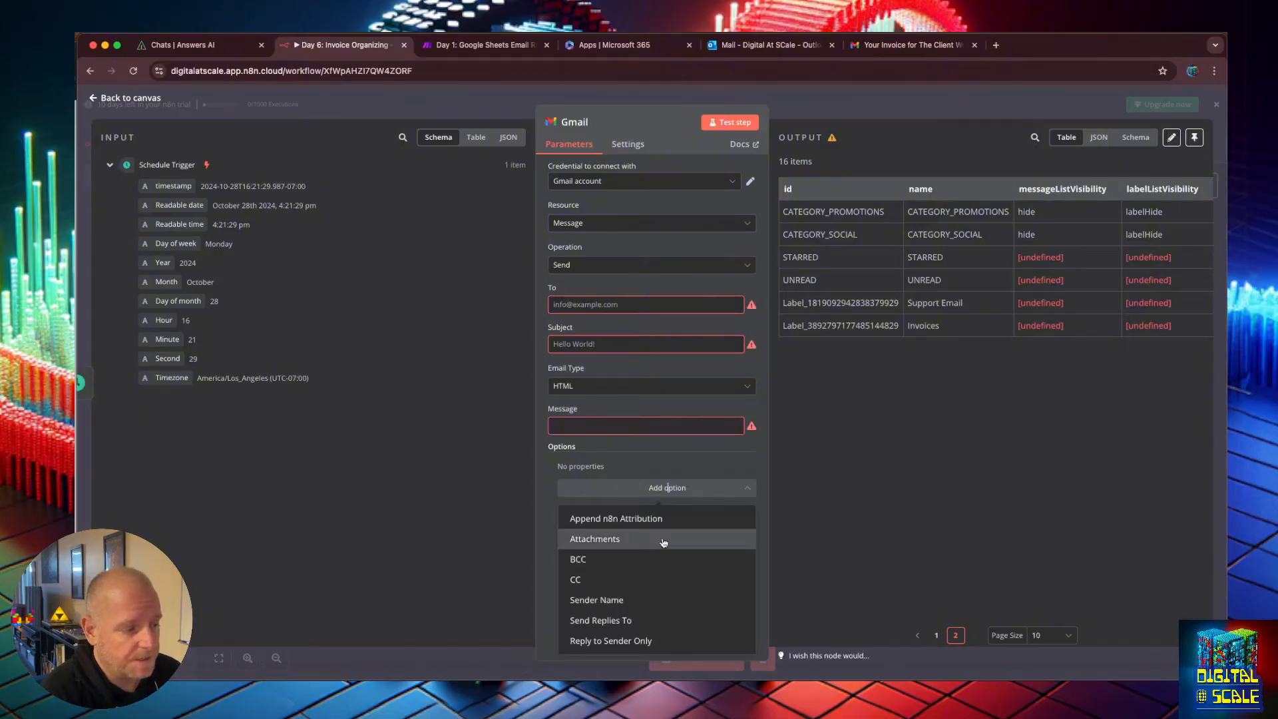
key(Escape)
click(601, 266)
click(589, 354)
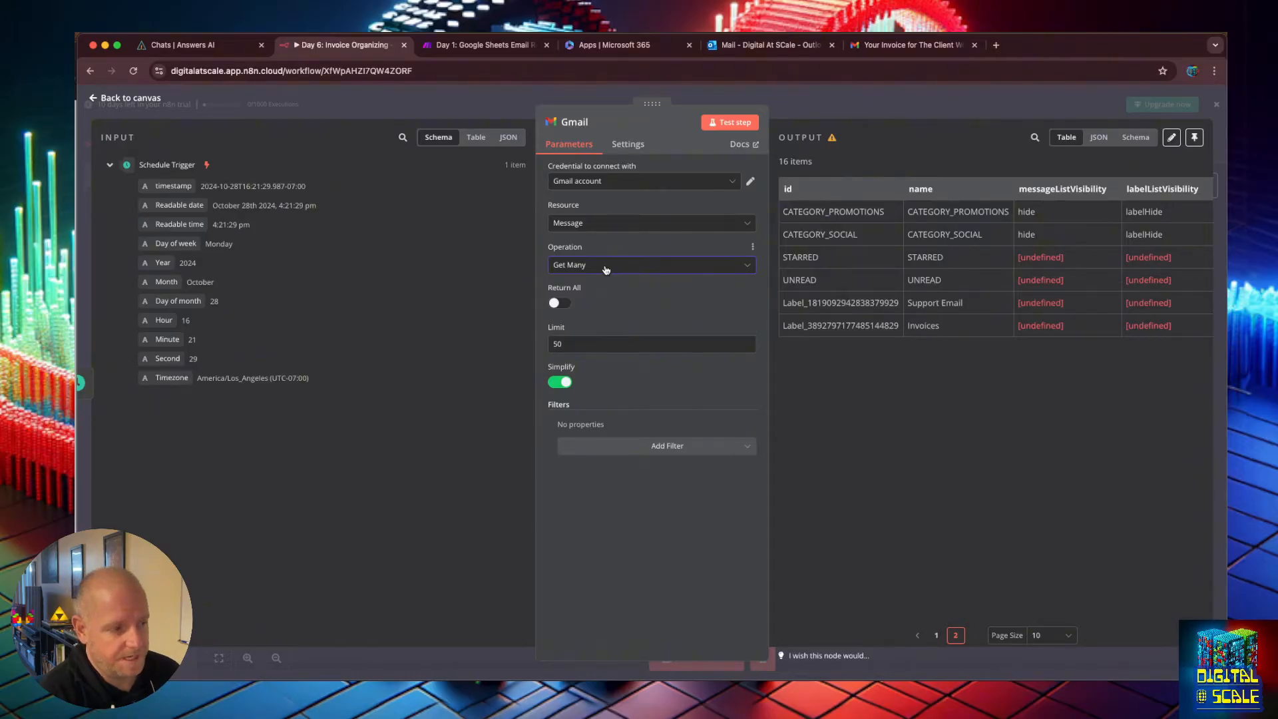
Add a Label Names or IDs filter to the Gmail node and select the Invoices label.
click(669, 446)
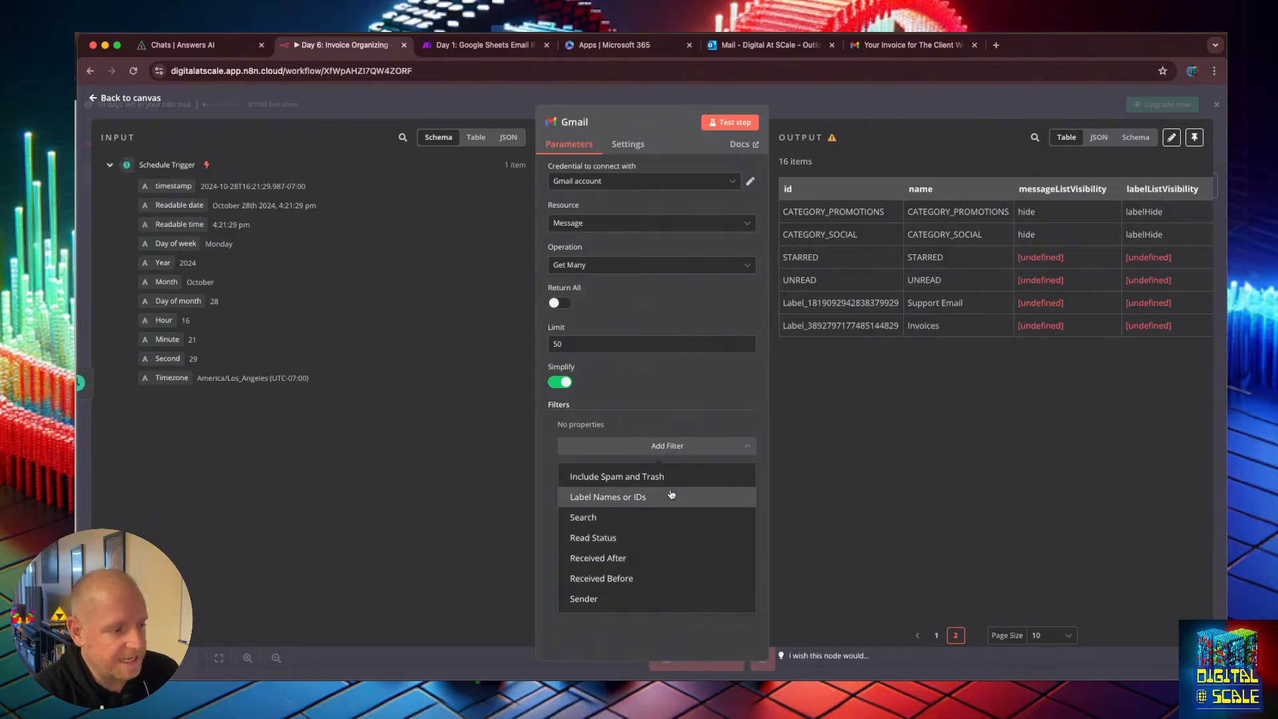
click(670, 495)
click(643, 442)
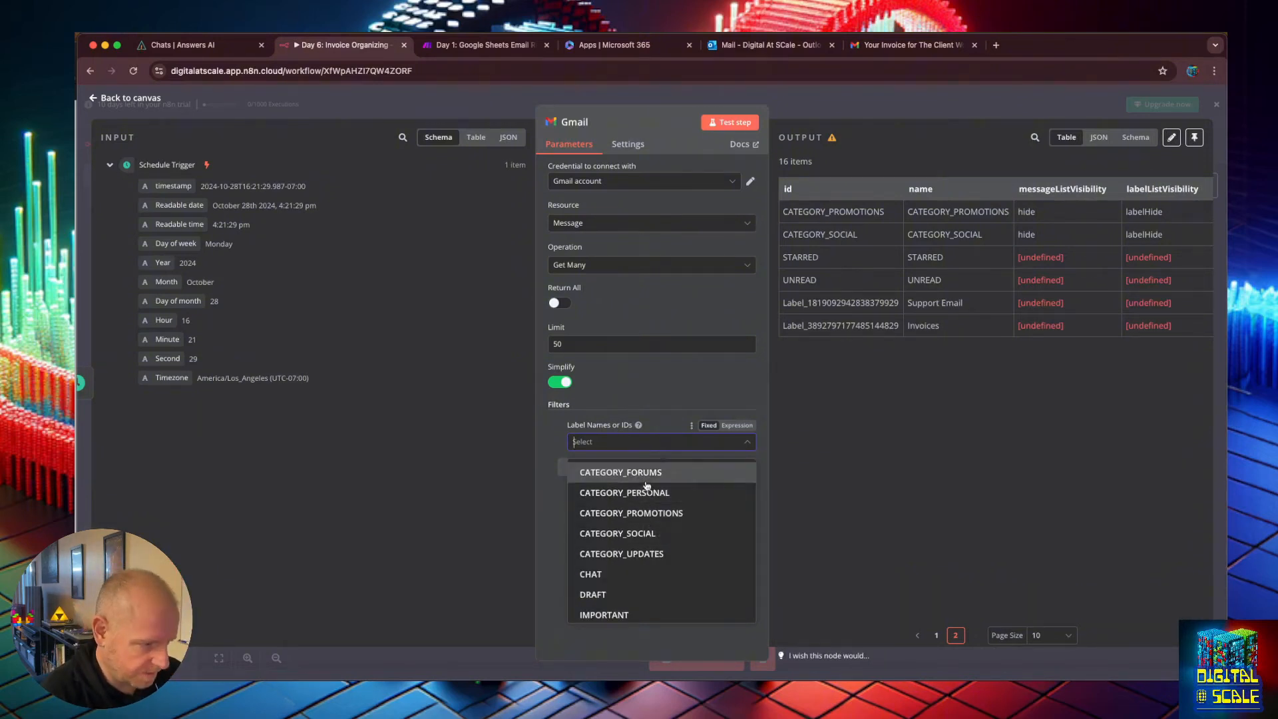
scroll(679, 530, down, 5)
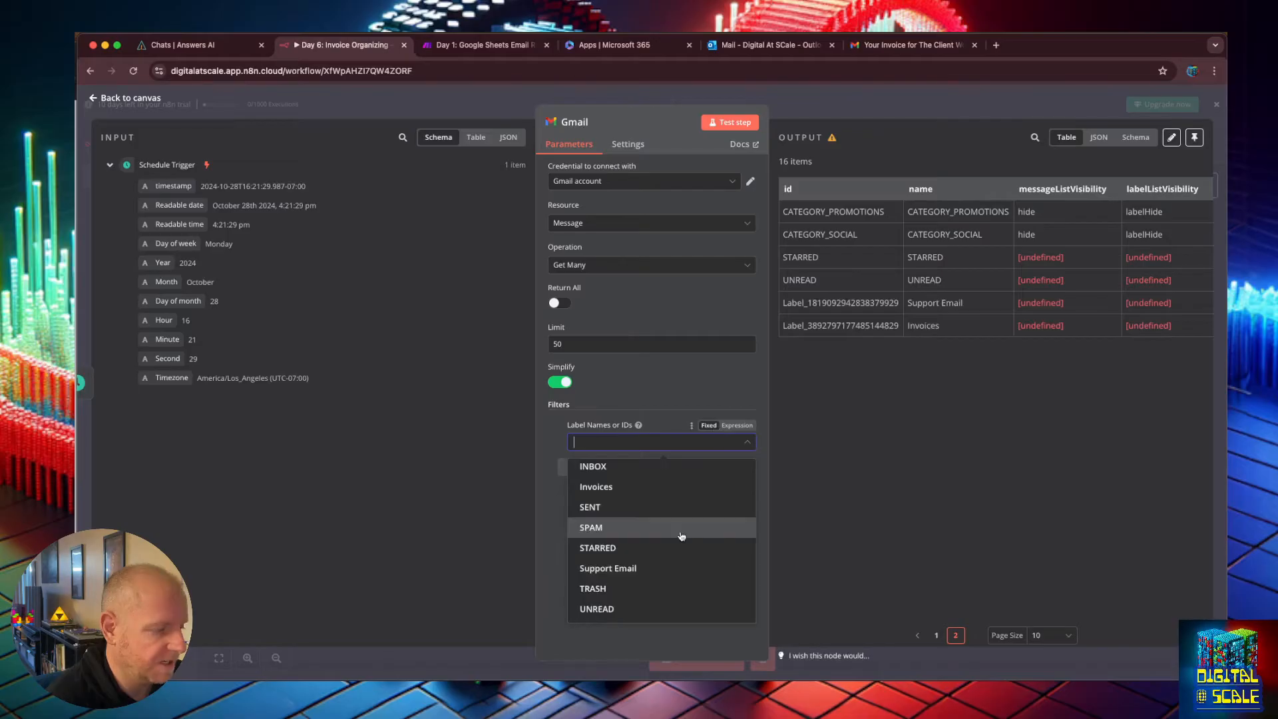
click(649, 488)
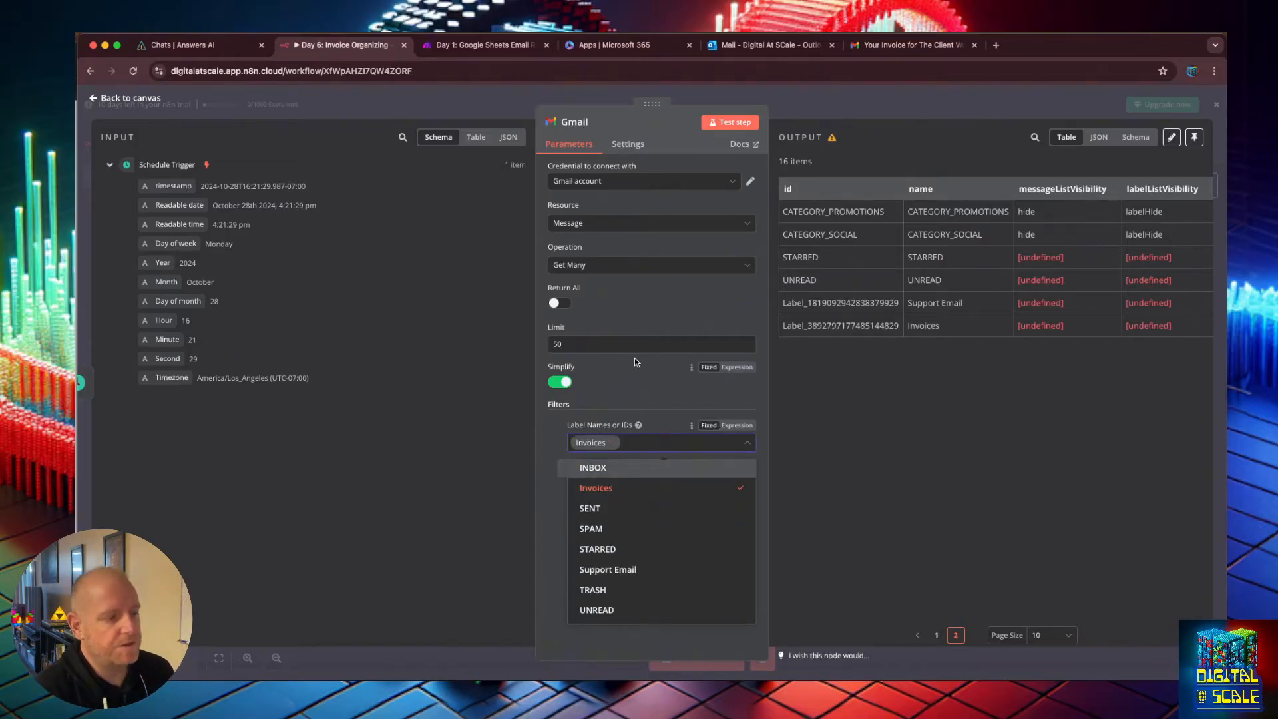
click(669, 401)
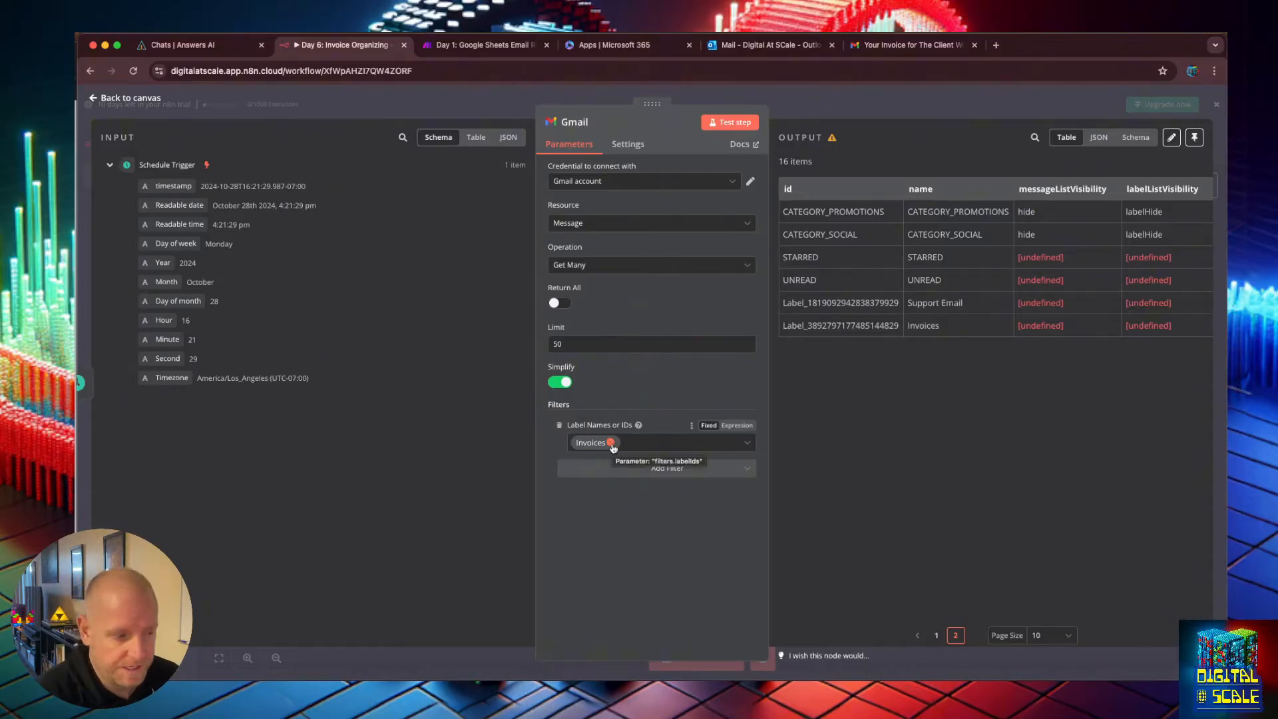
Test the Gmail node step to fetch the messages carrying the Invoices label.
double_click(832, 325)
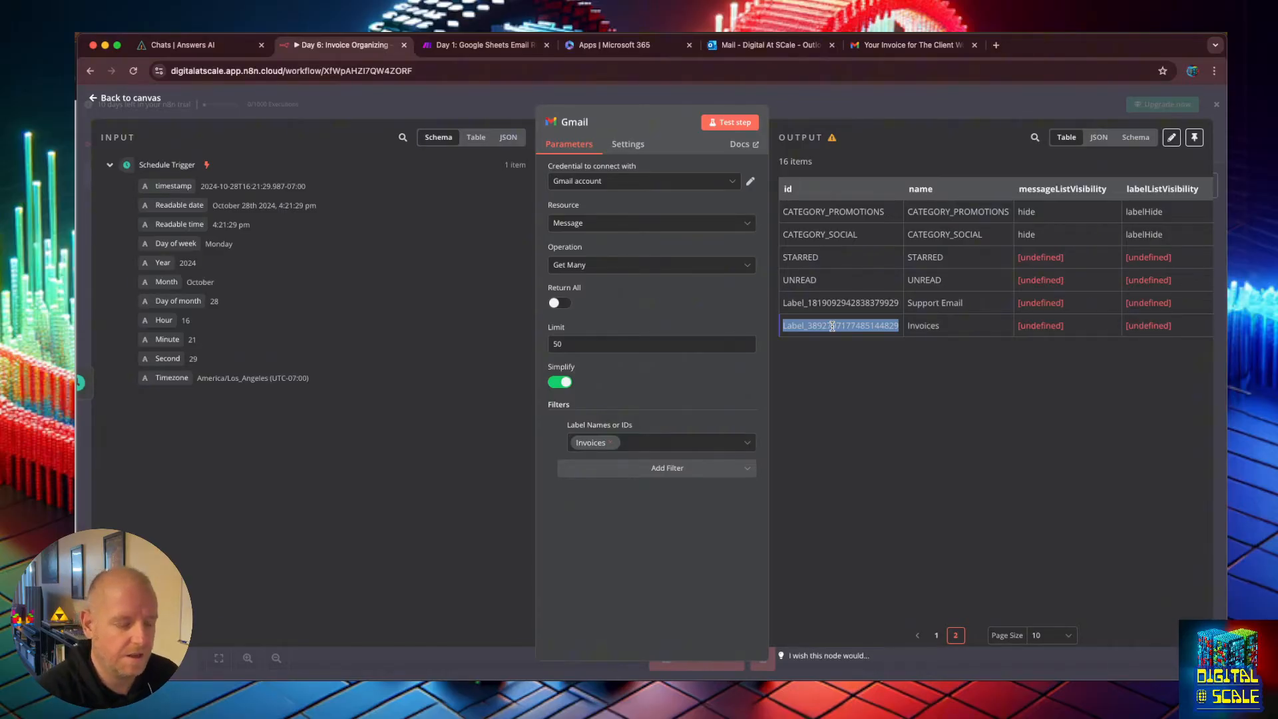
click(797, 434)
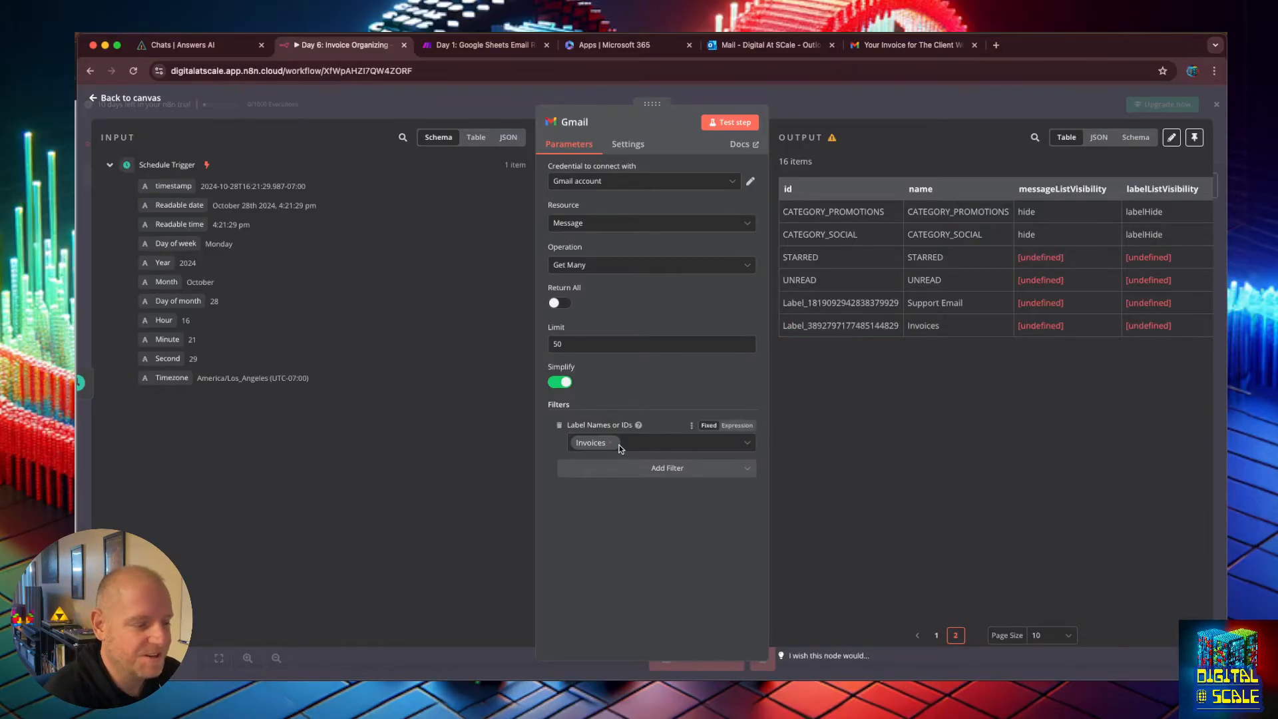
click(724, 125)
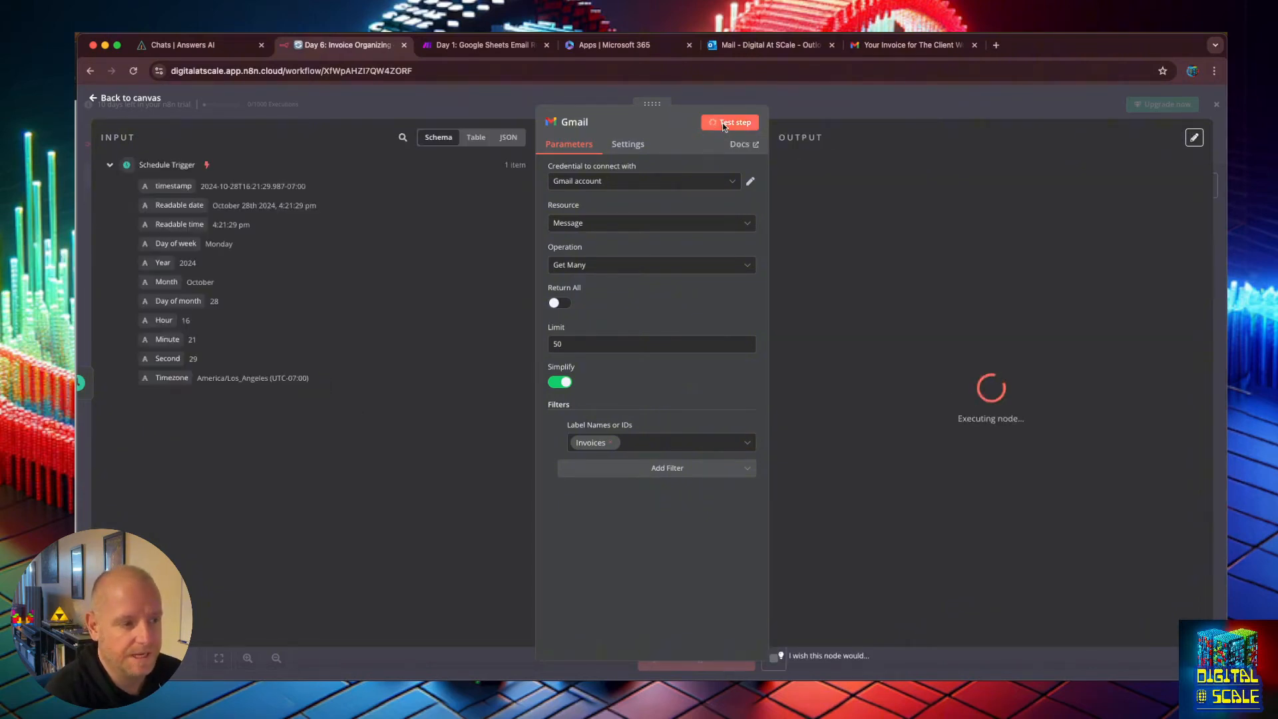
scroll(1024, 285, down, 3)
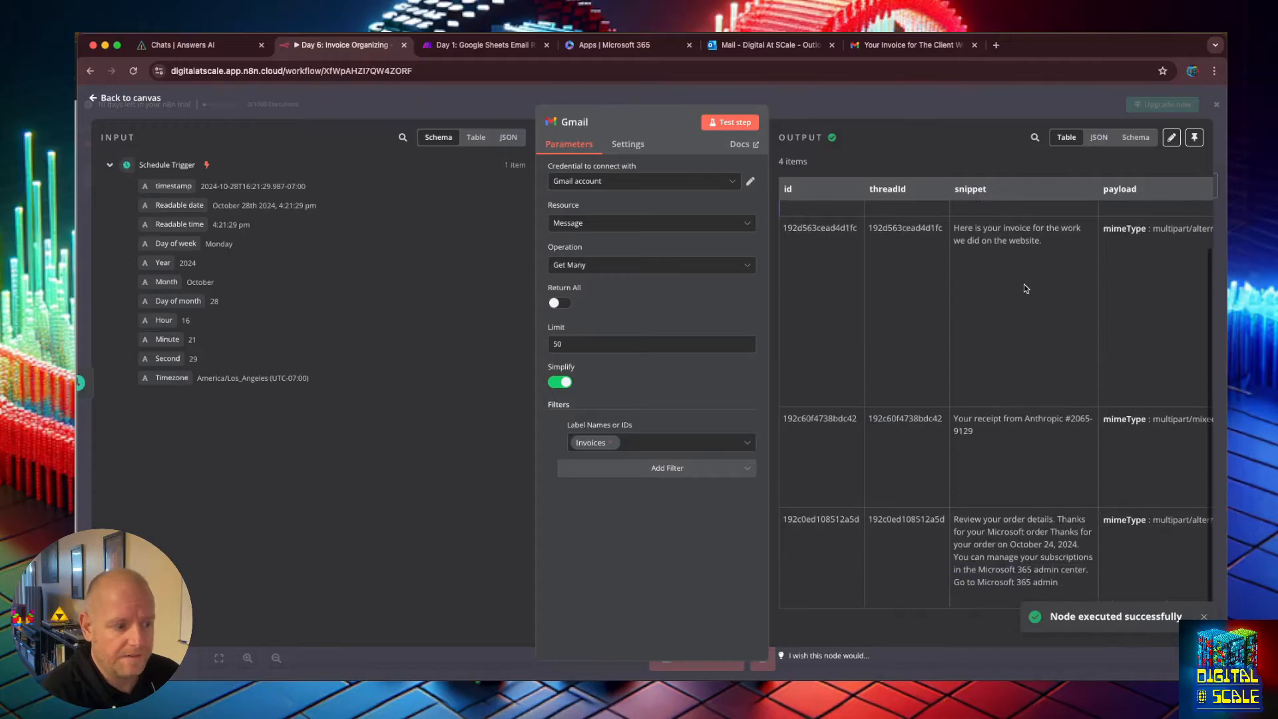
scroll(1024, 285, up, 3)
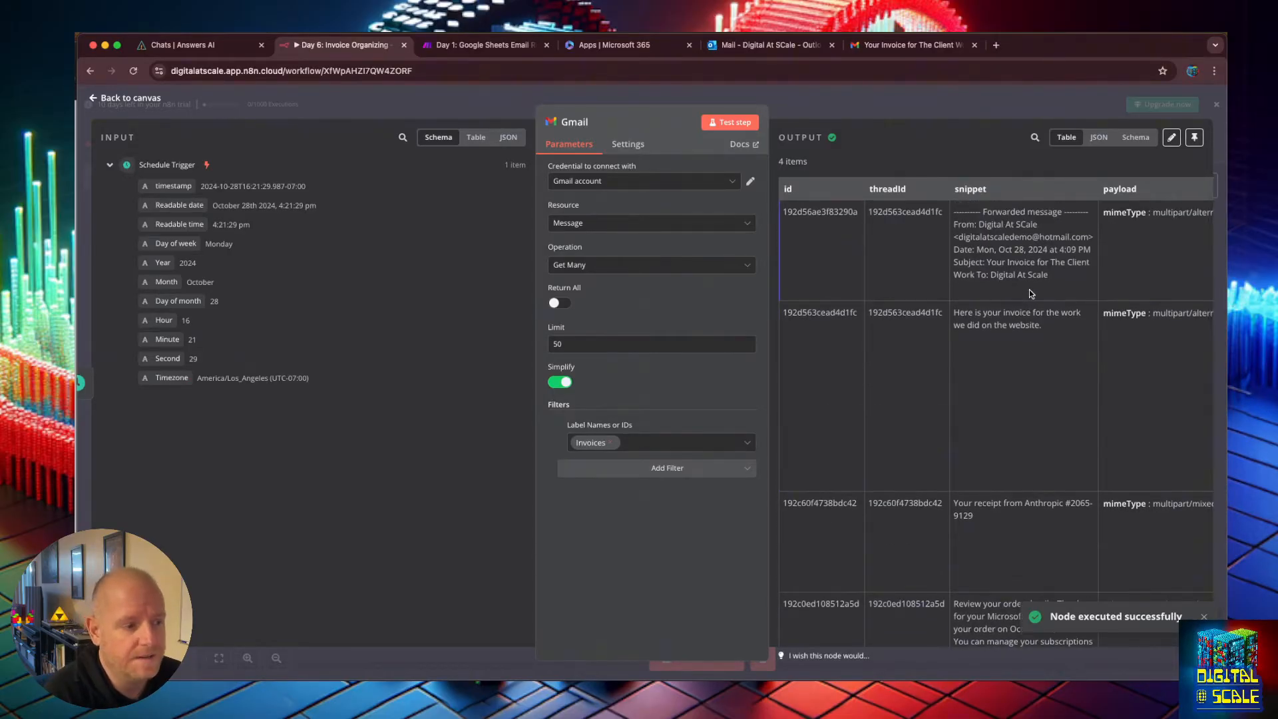
Check the Invoices label in Gmail and open the client invoice email before returning to the workflow.
click(881, 46)
click(131, 504)
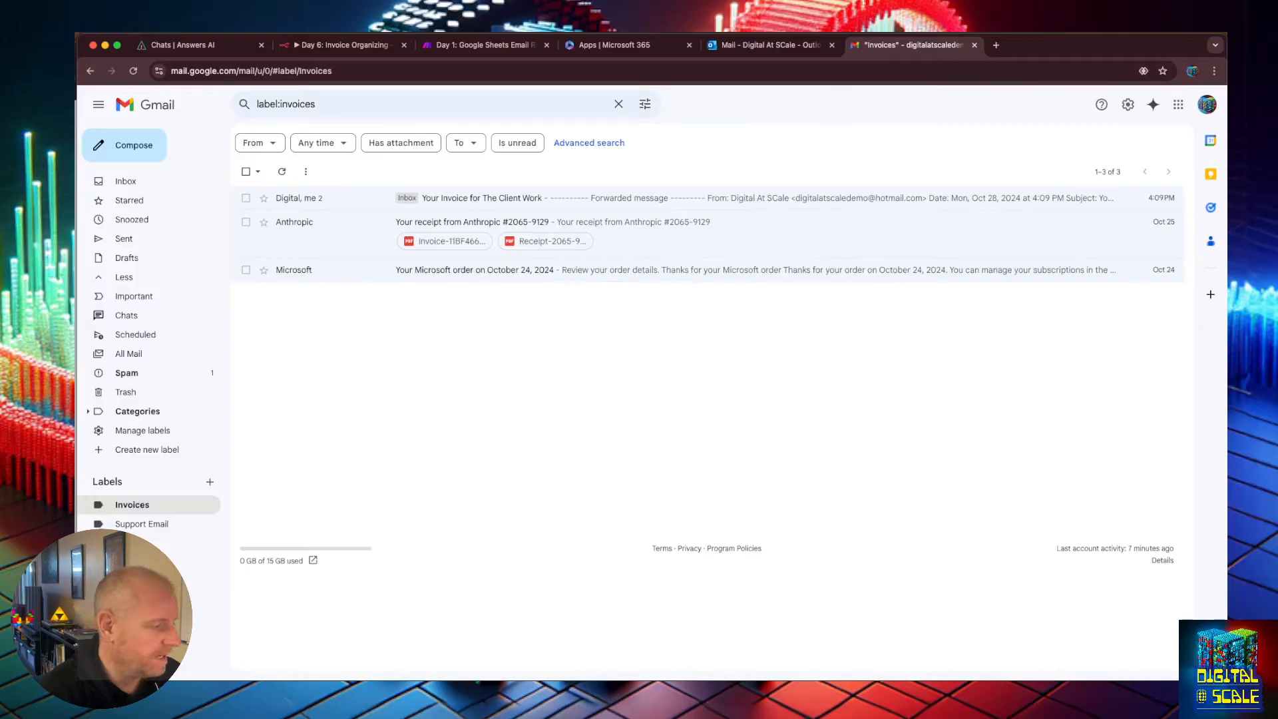
click(512, 200)
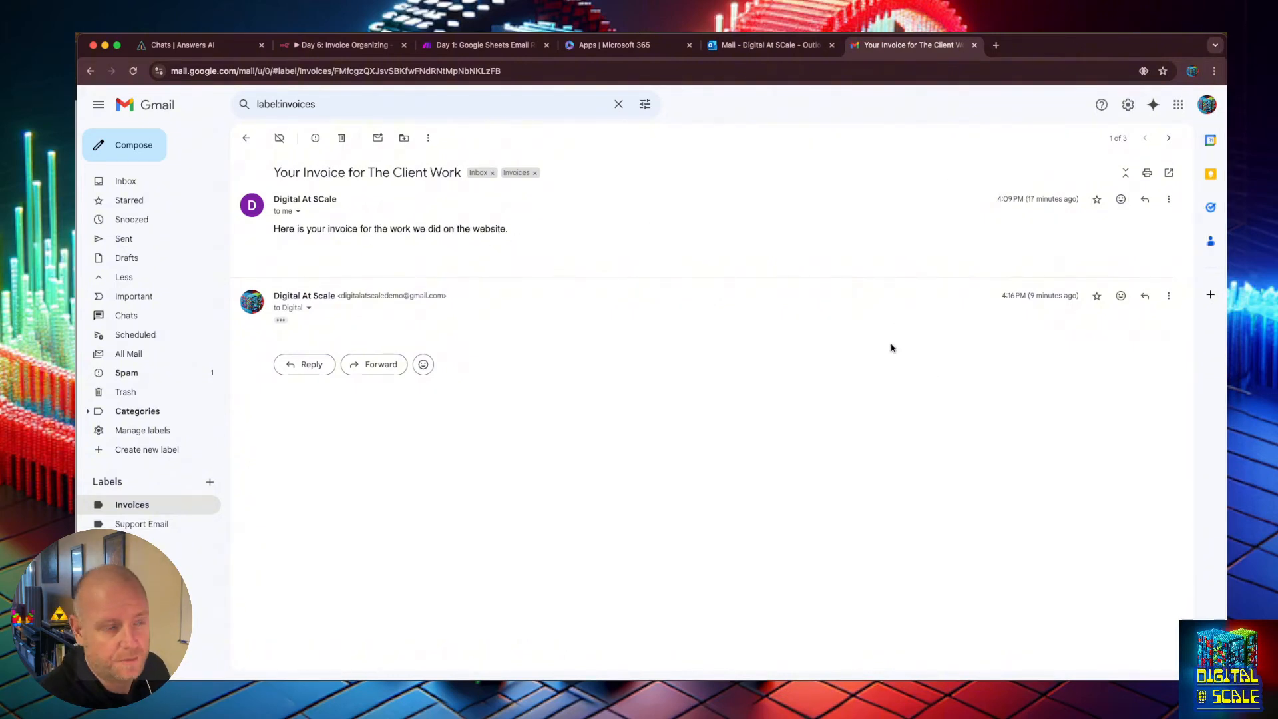
click(304, 51)
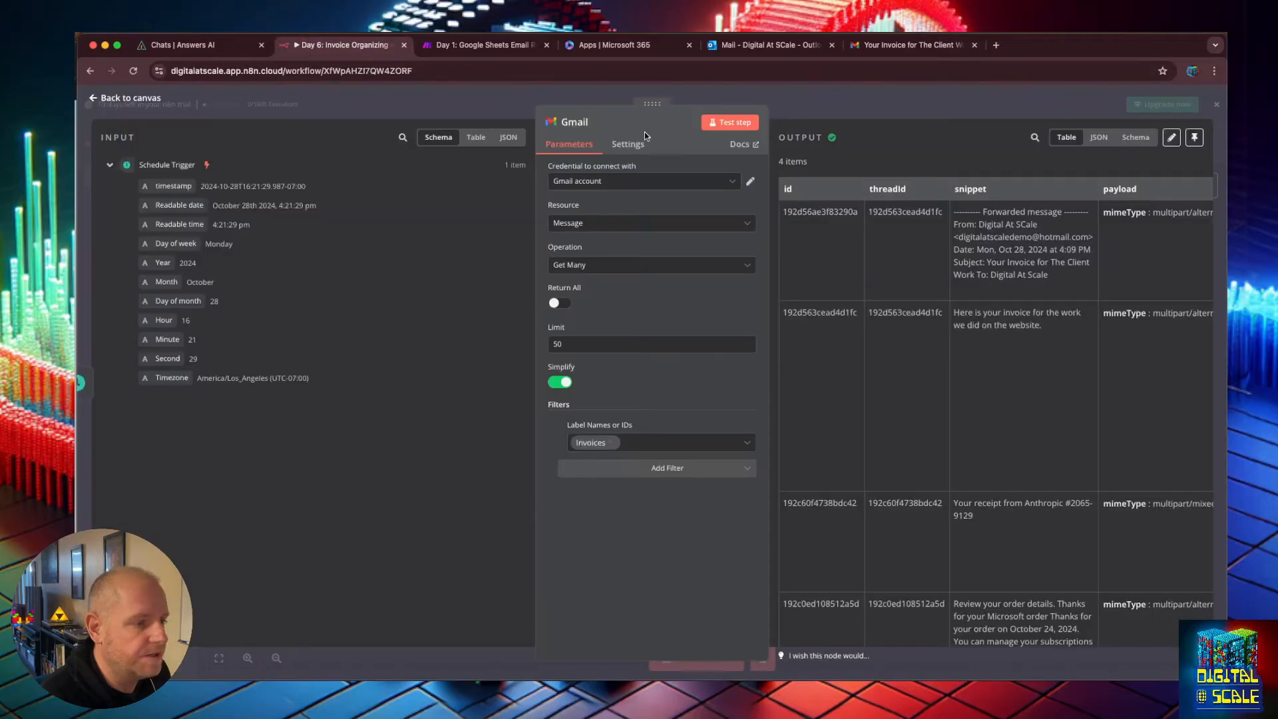
Compare the id and threadId values of the forwarded and original invoice messages in the Gmail output.
scroll(942, 248, down, 1)
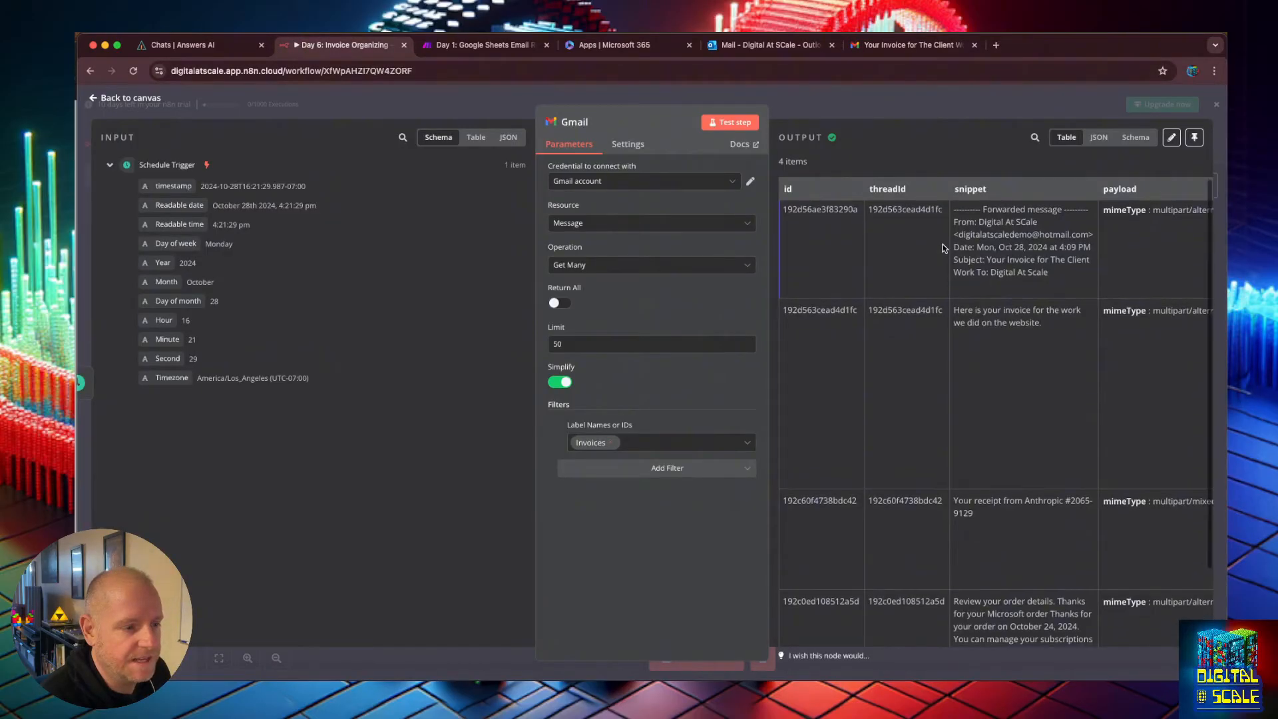
double_click(834, 212)
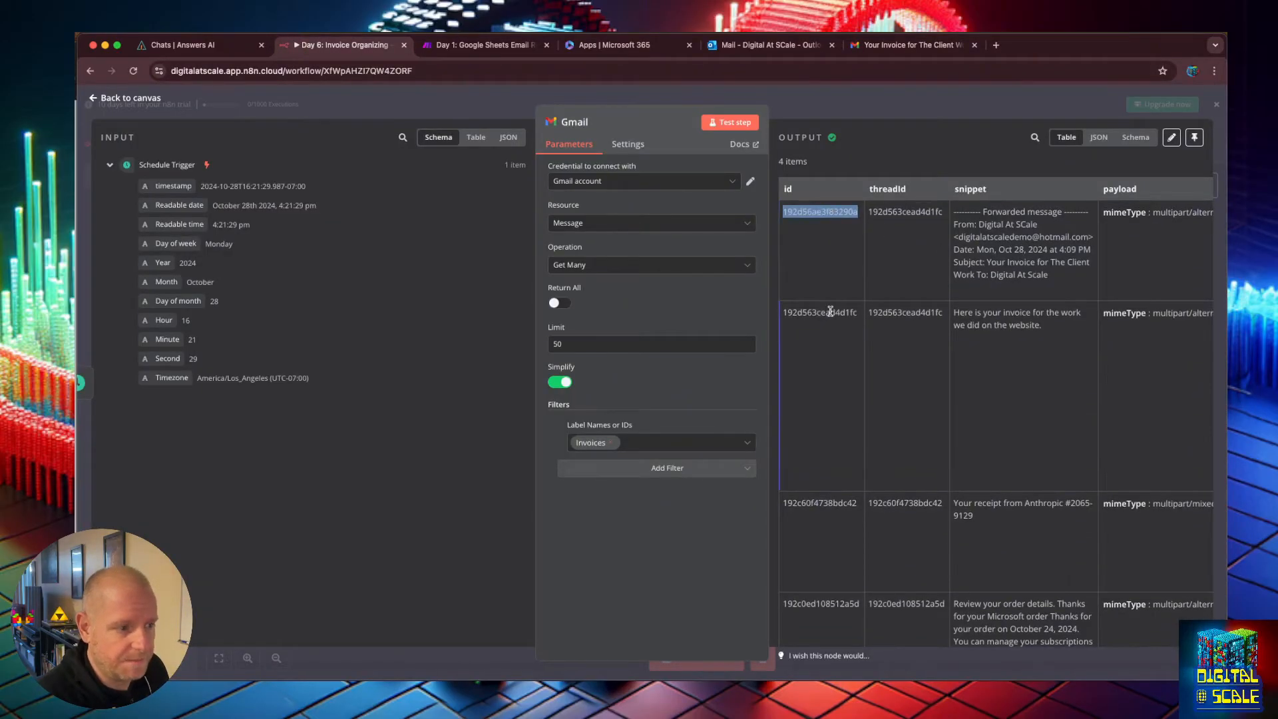
double_click(831, 312)
double_click(826, 210)
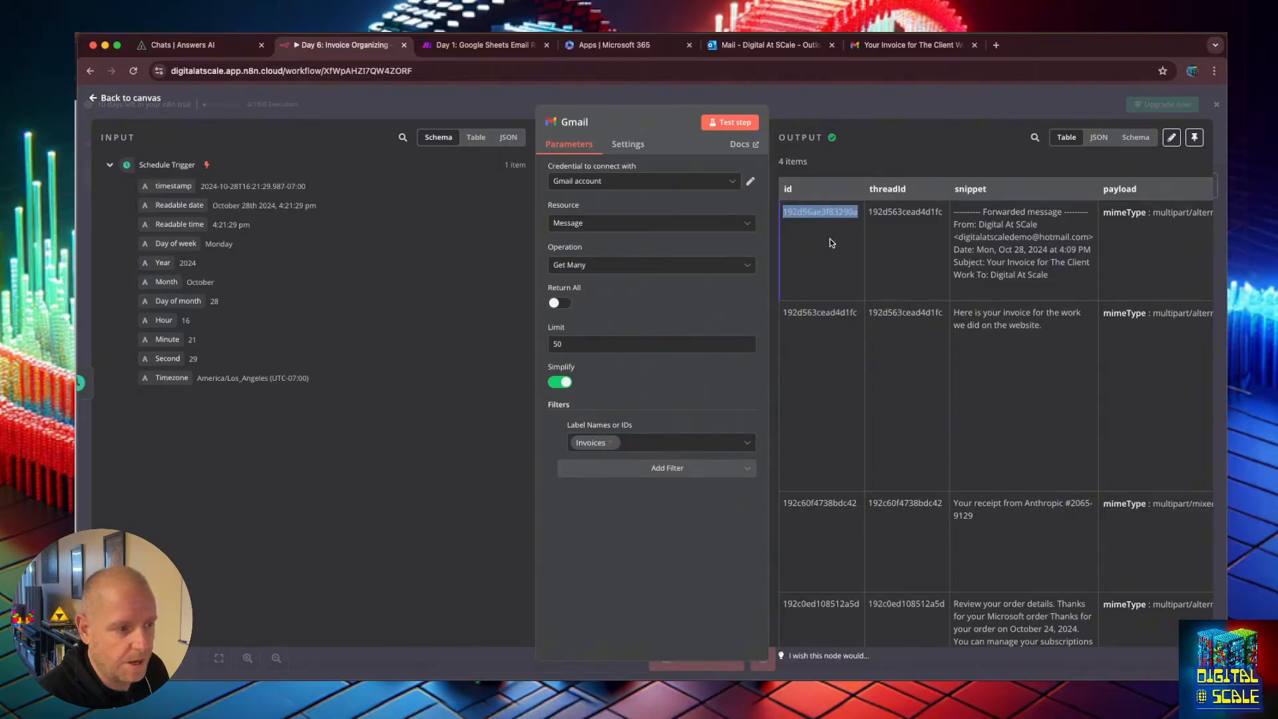
click(826, 315)
double_click(900, 213)
click(904, 313)
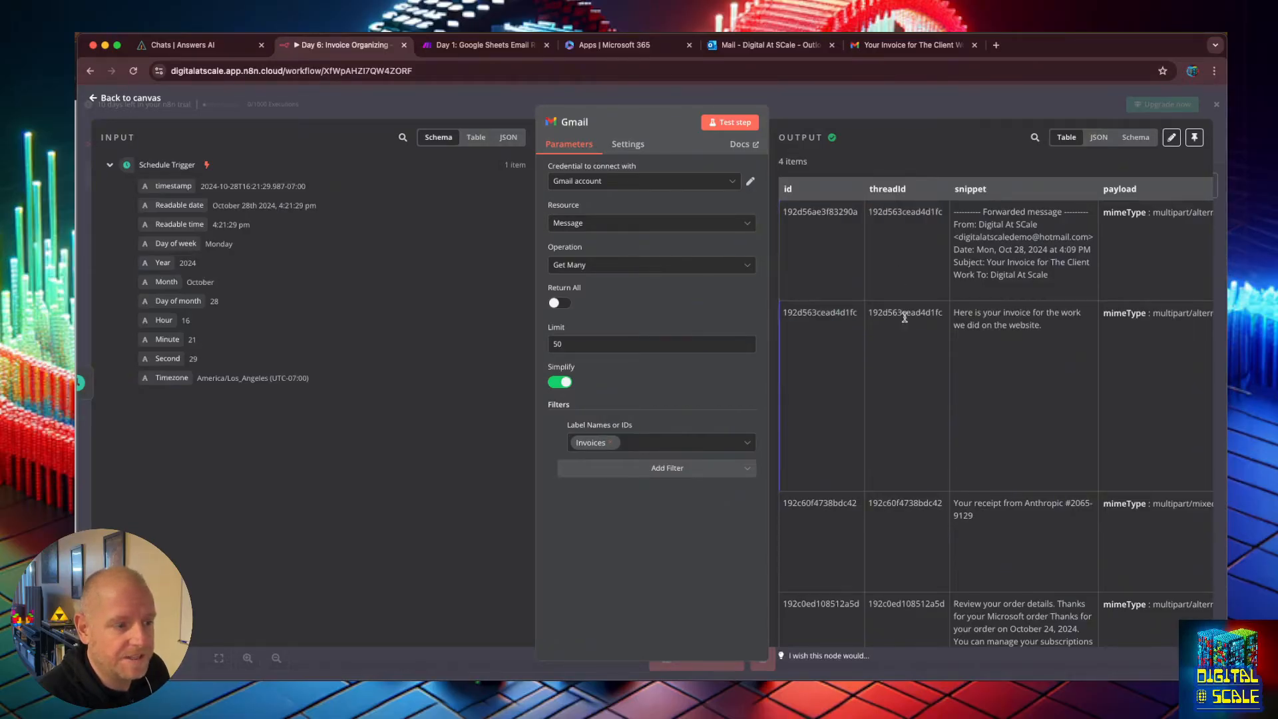
double_click(891, 212)
click(905, 307)
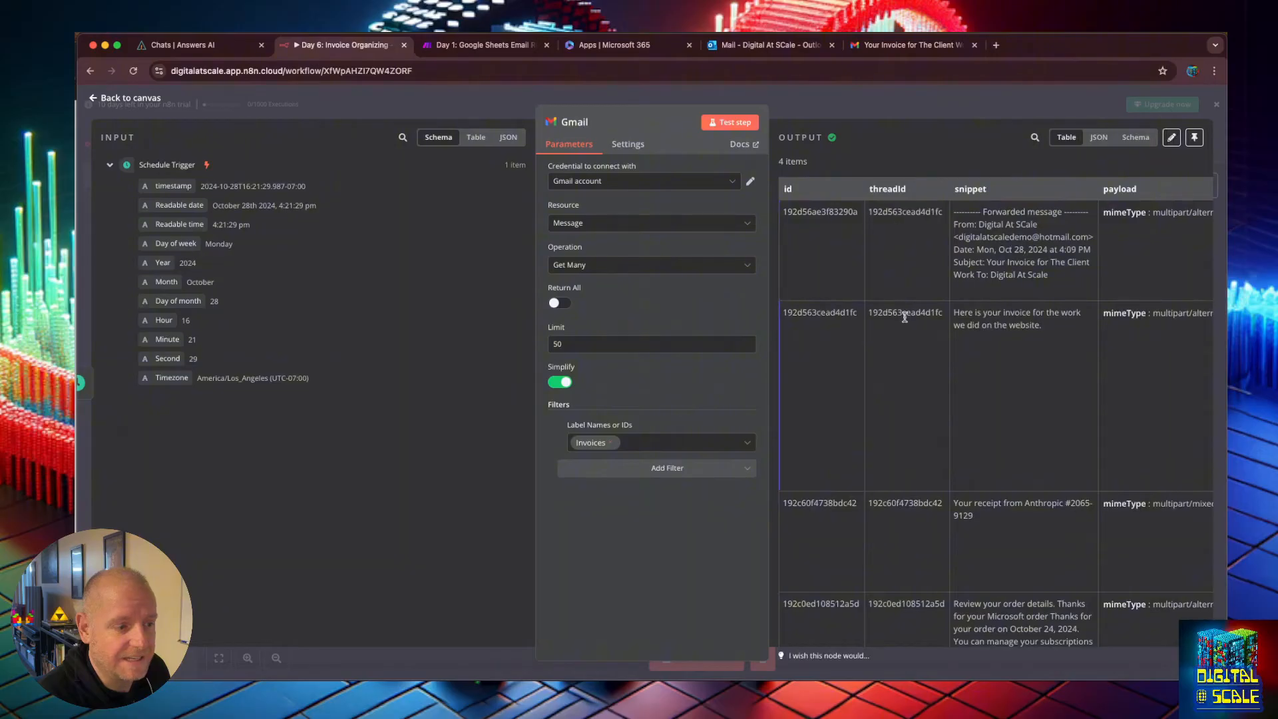
double_click(906, 313)
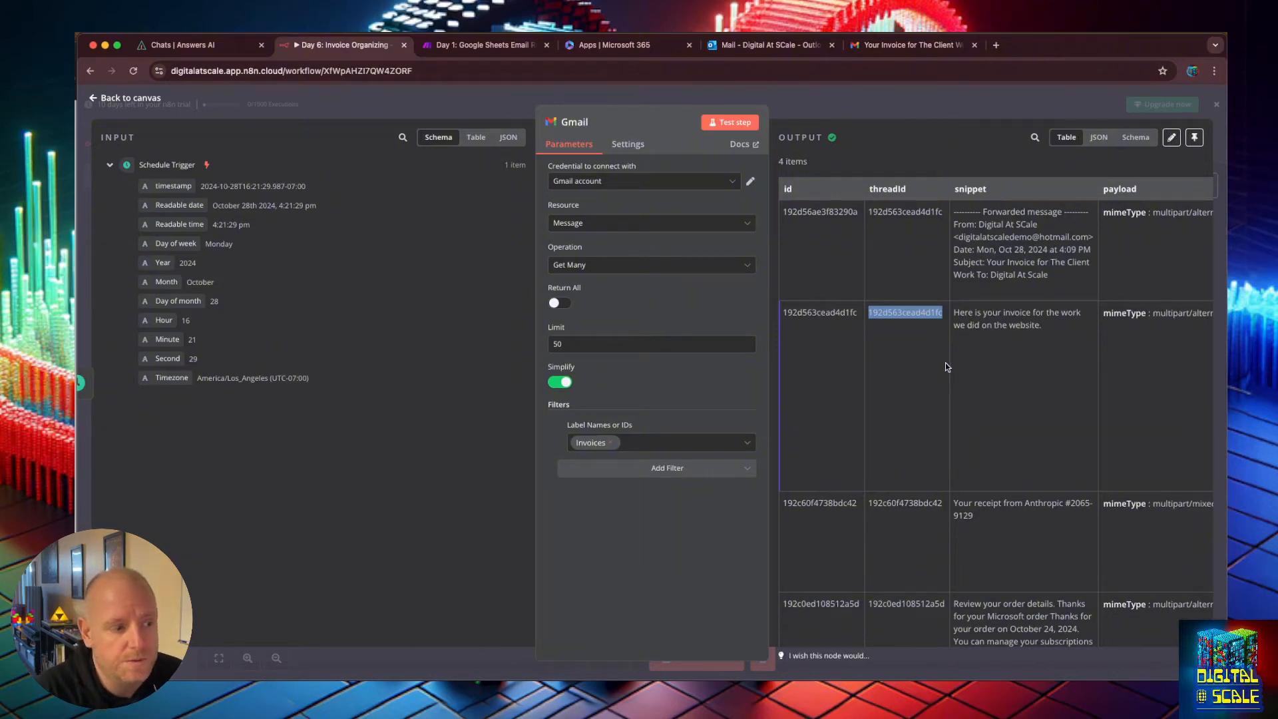
double_click(819, 313)
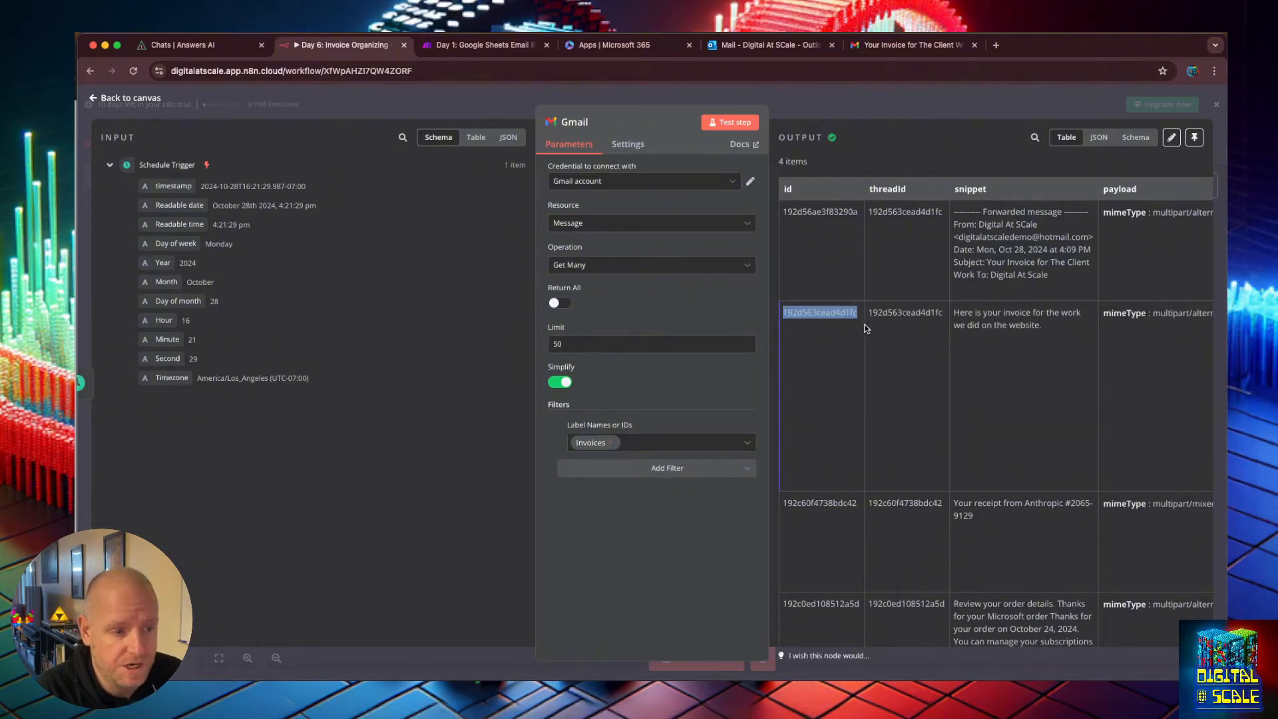
Add an If node after the Gmail node.
click(94, 98)
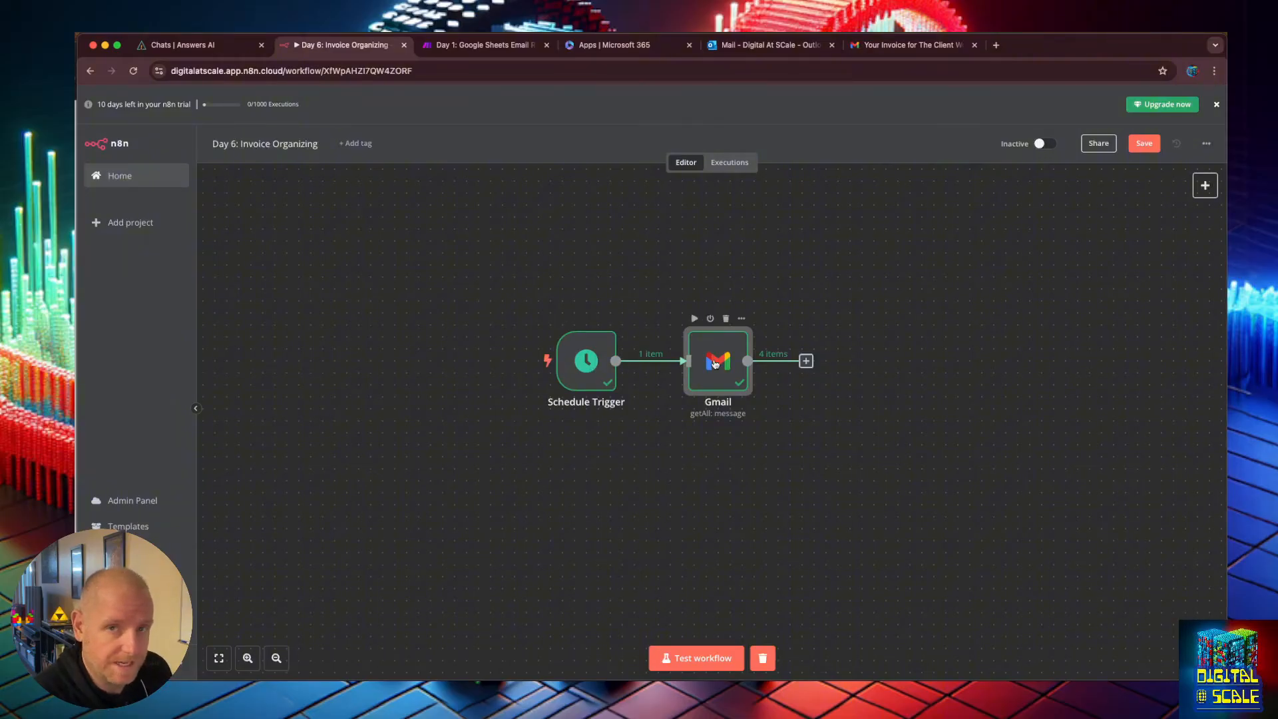
click(807, 361)
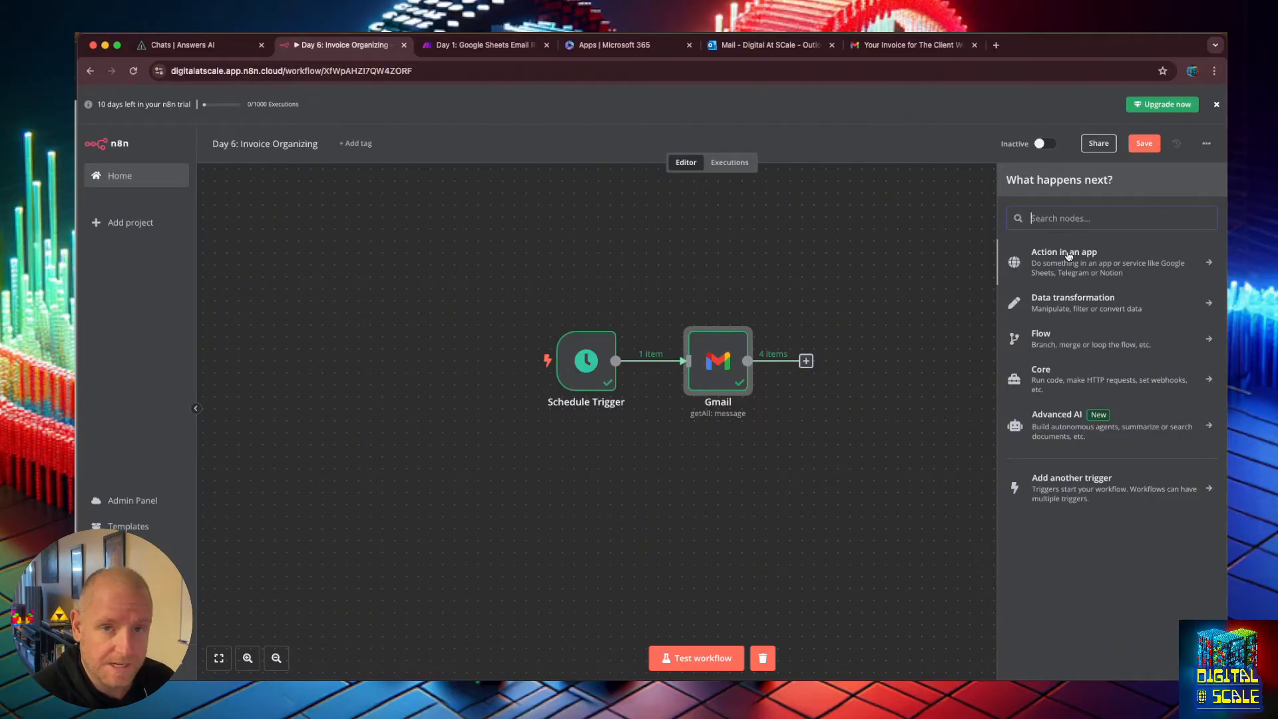
text(if)
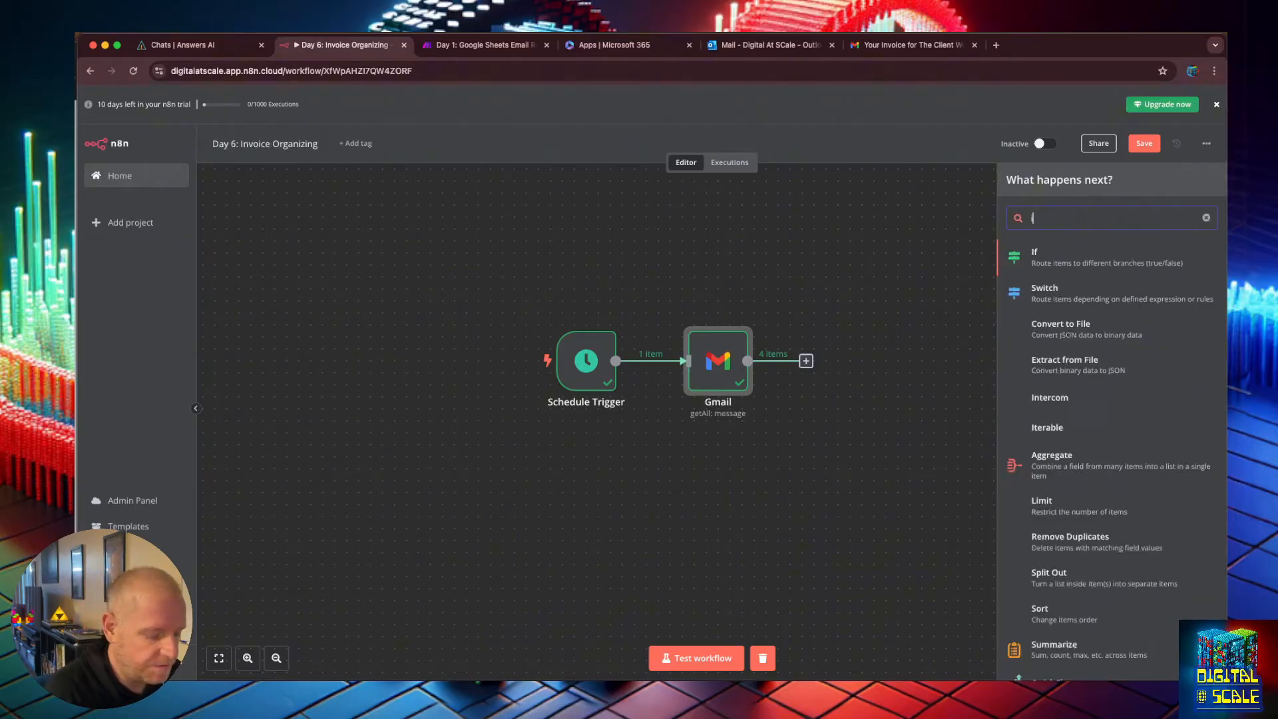
click(1059, 266)
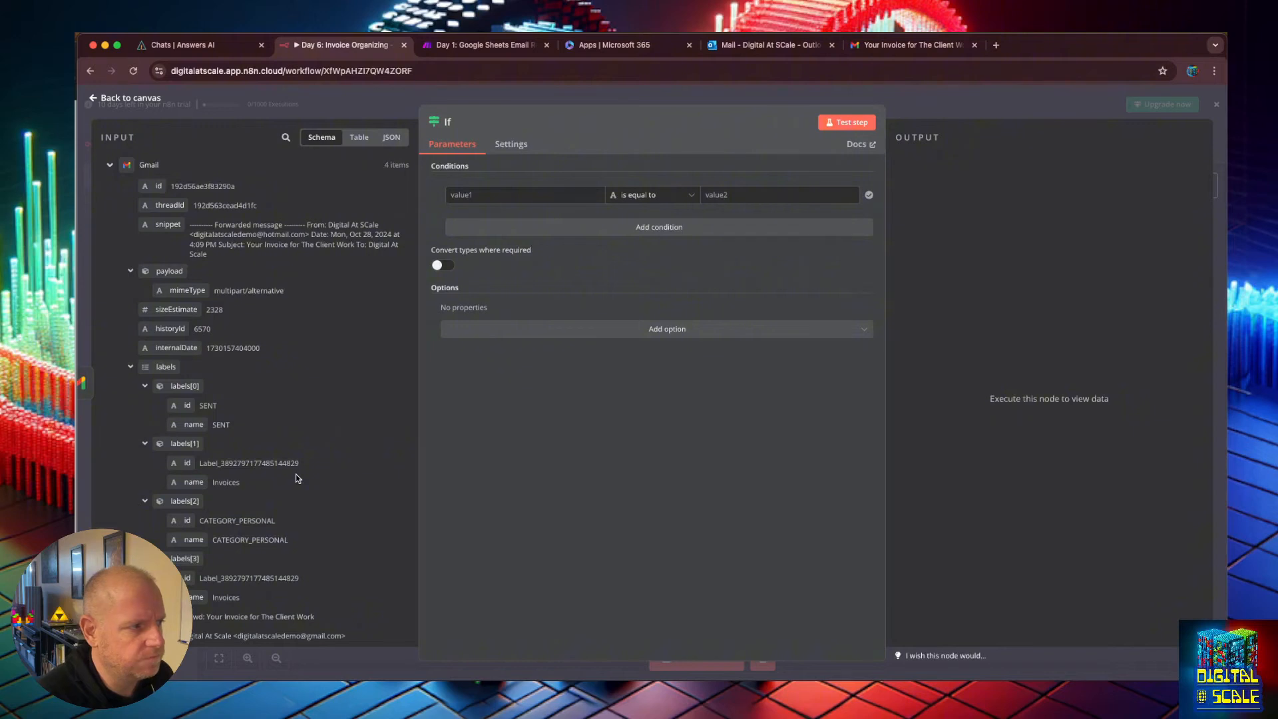
click(524, 193)
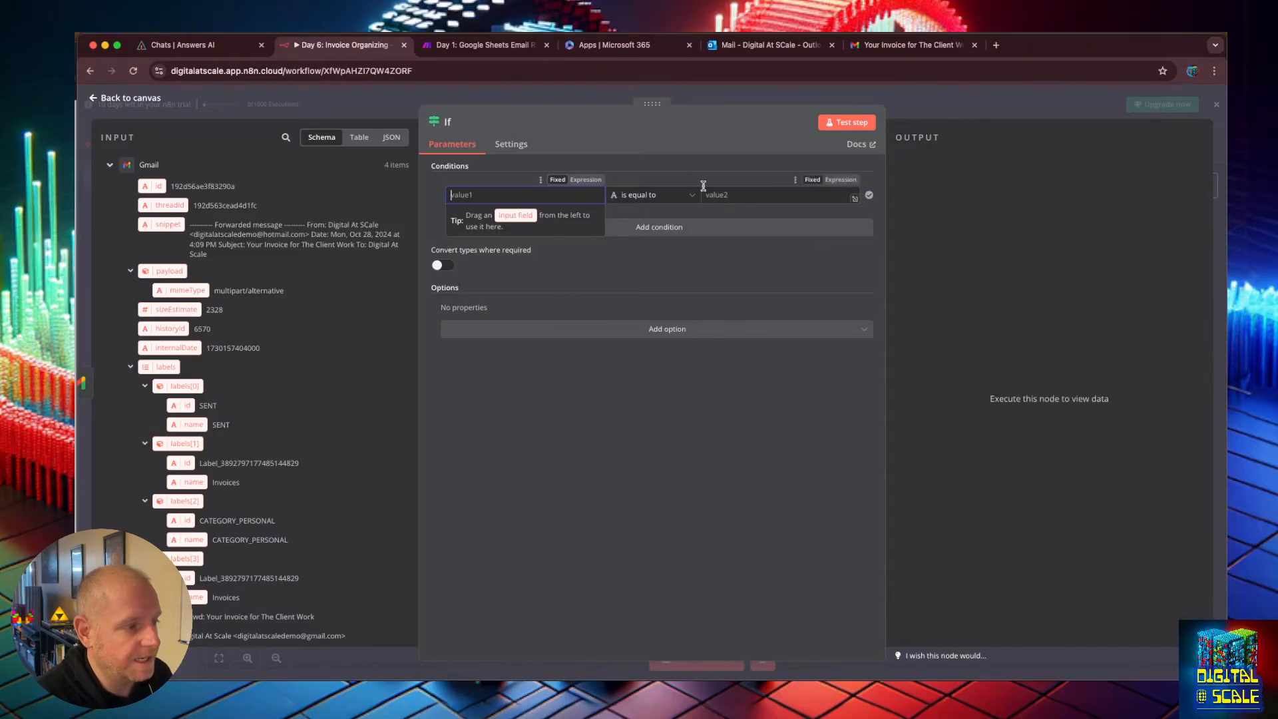
click(748, 197)
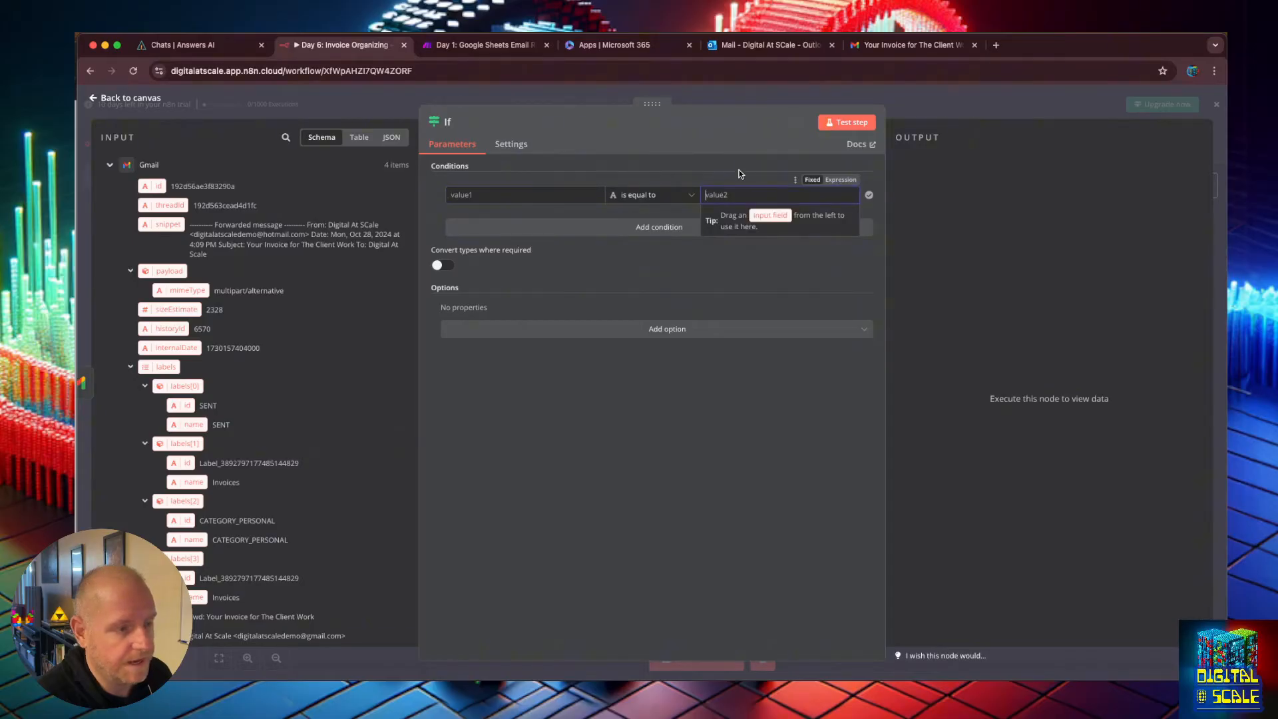
click(613, 229)
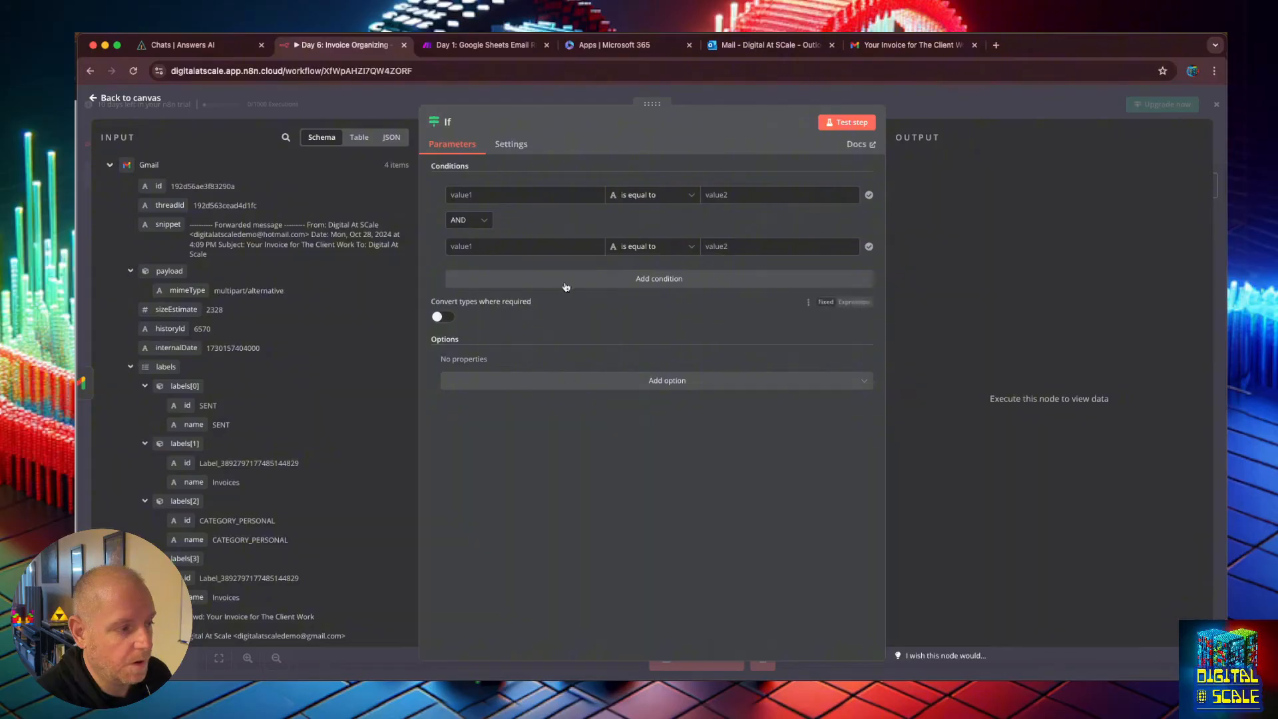
click(484, 221)
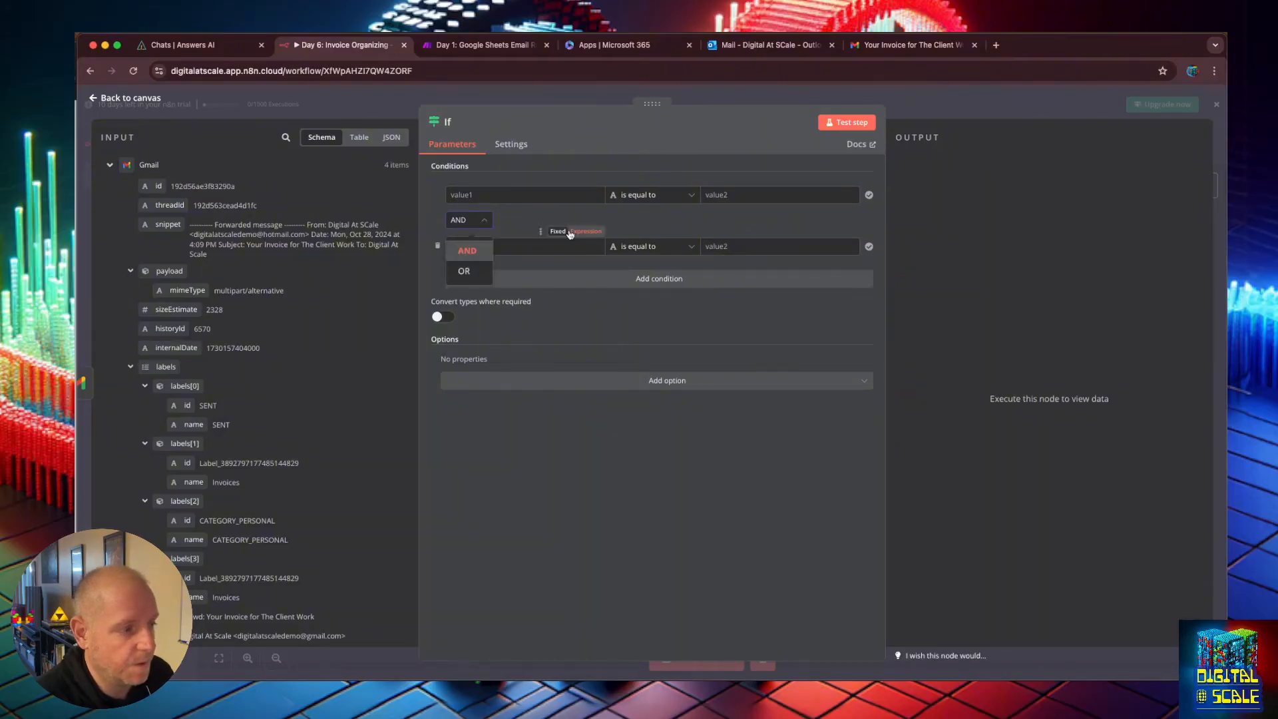
click(427, 210)
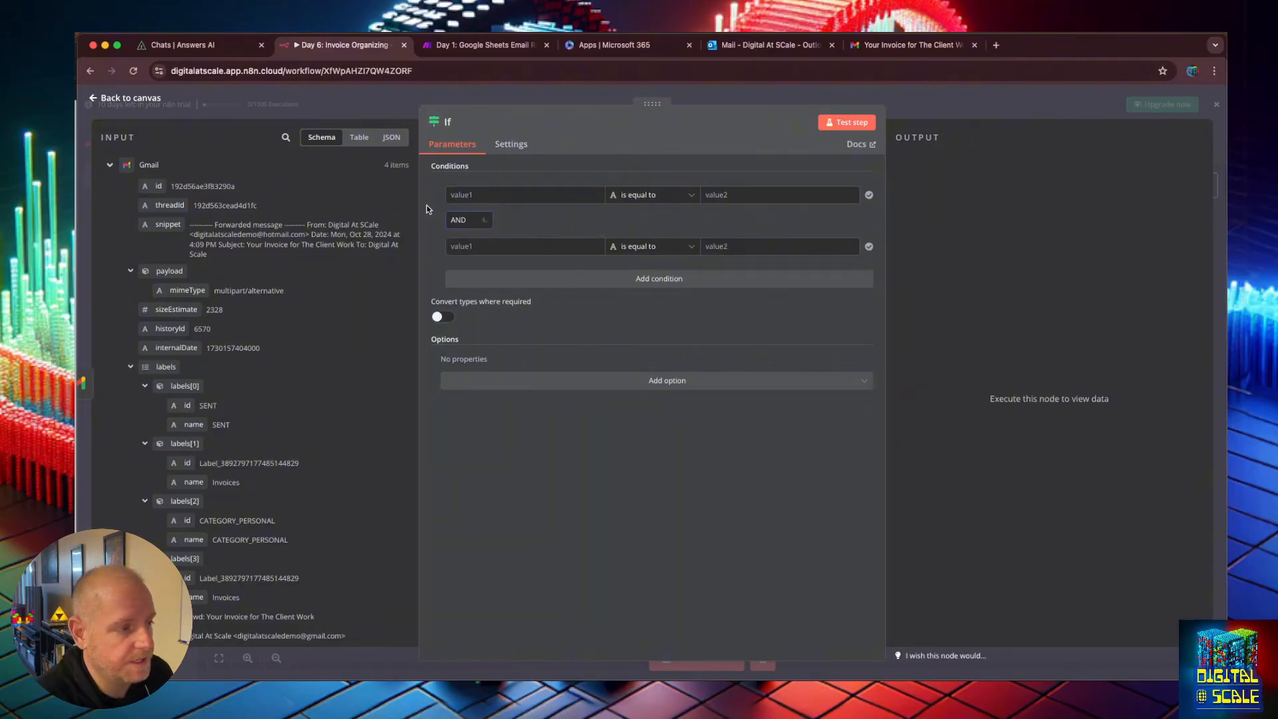
click(437, 246)
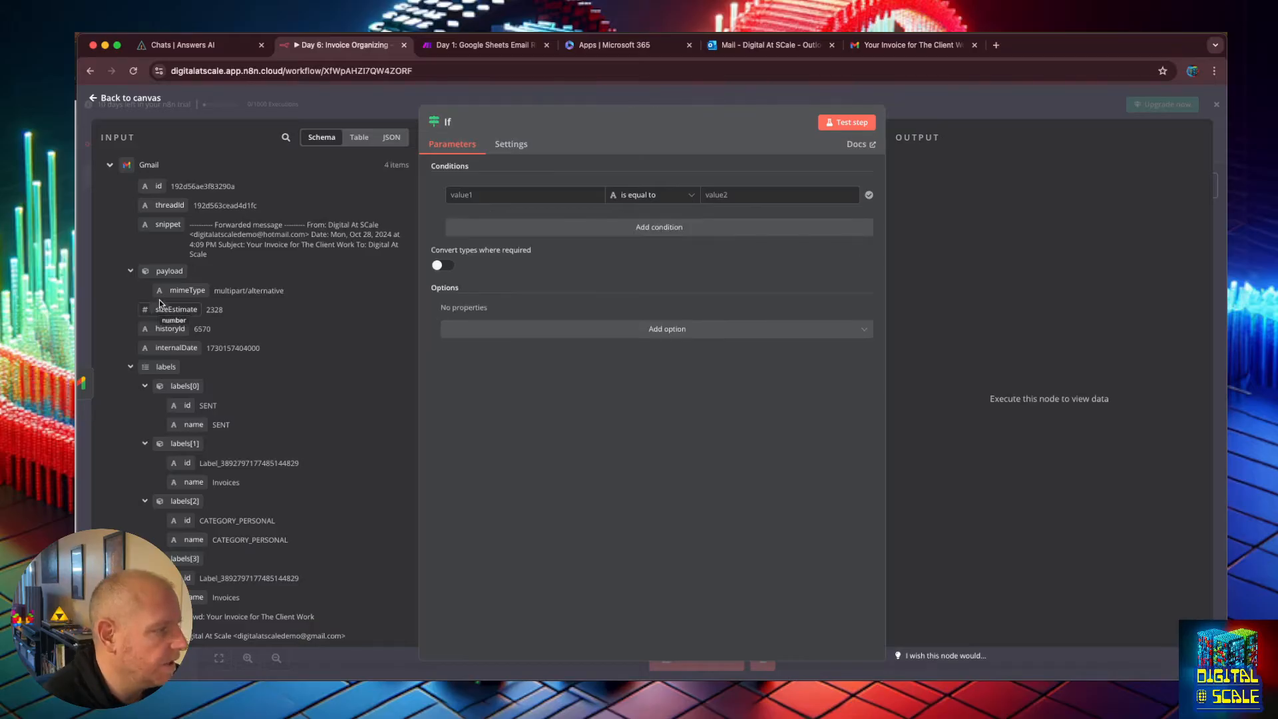
Show the Gmail data as a table in the If node's input panel.
scroll(164, 210, down, 1)
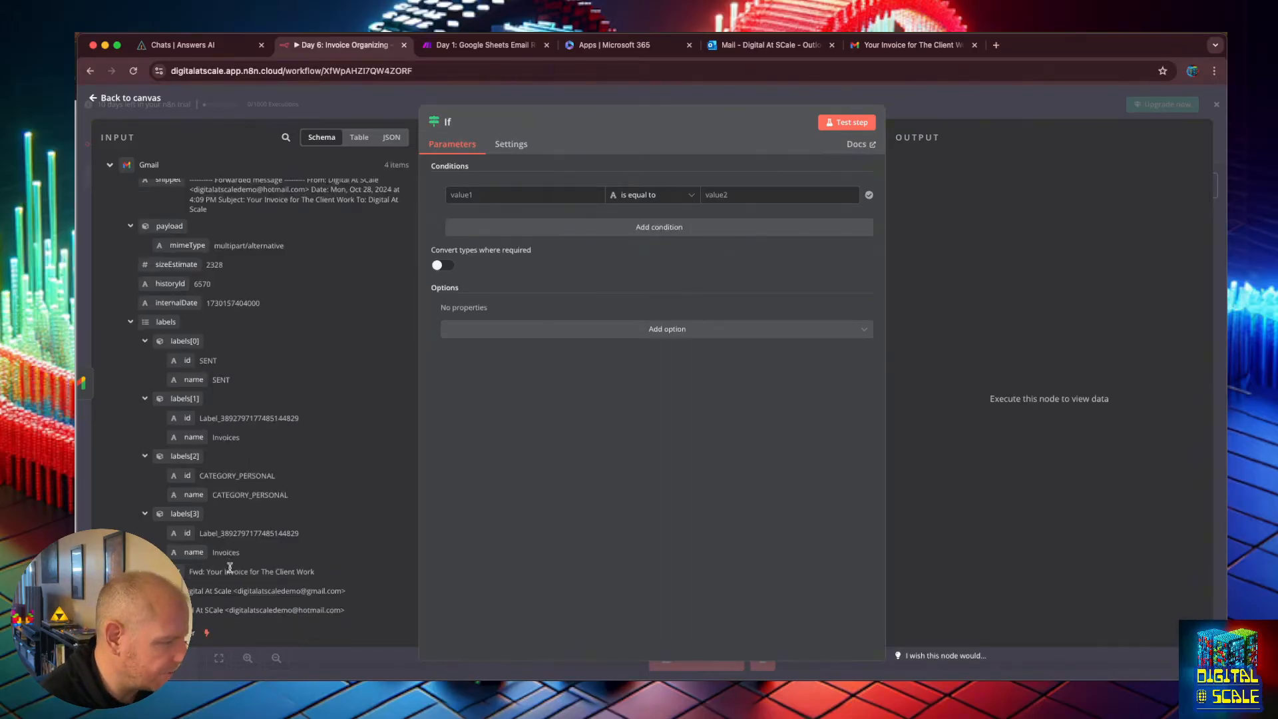
click(359, 137)
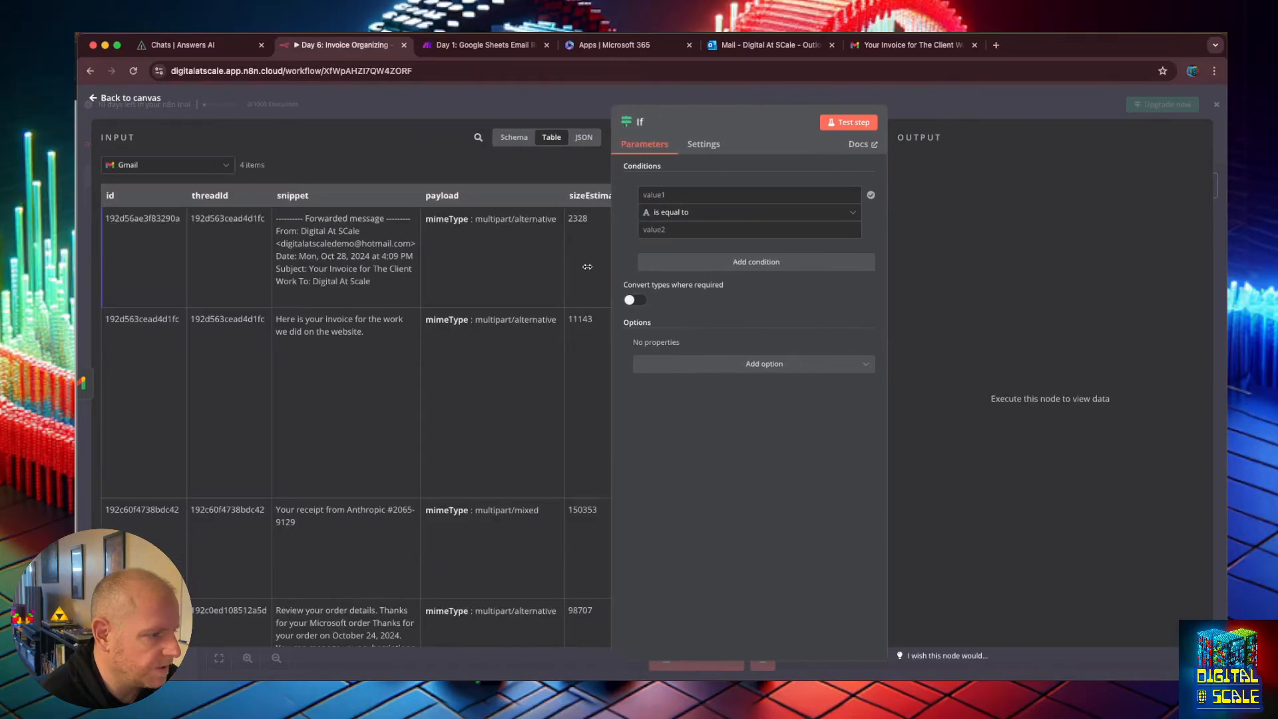
drag(587, 267, 521, 285)
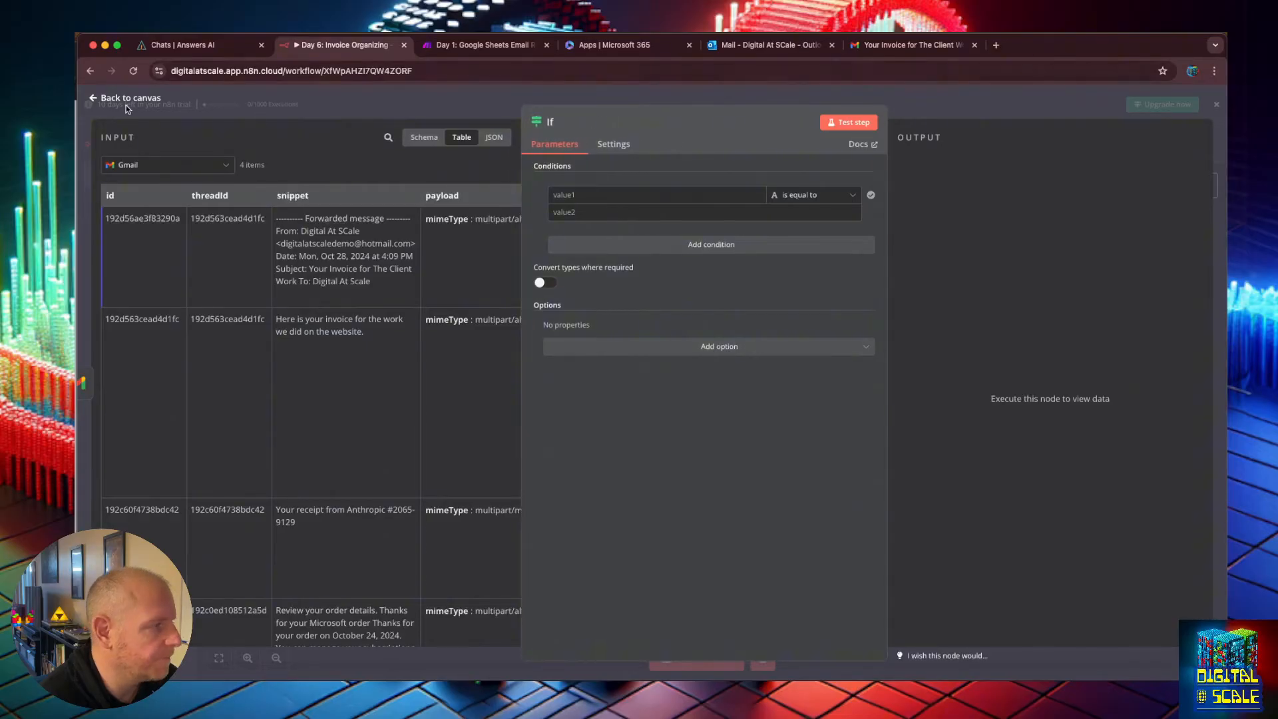
click(99, 98)
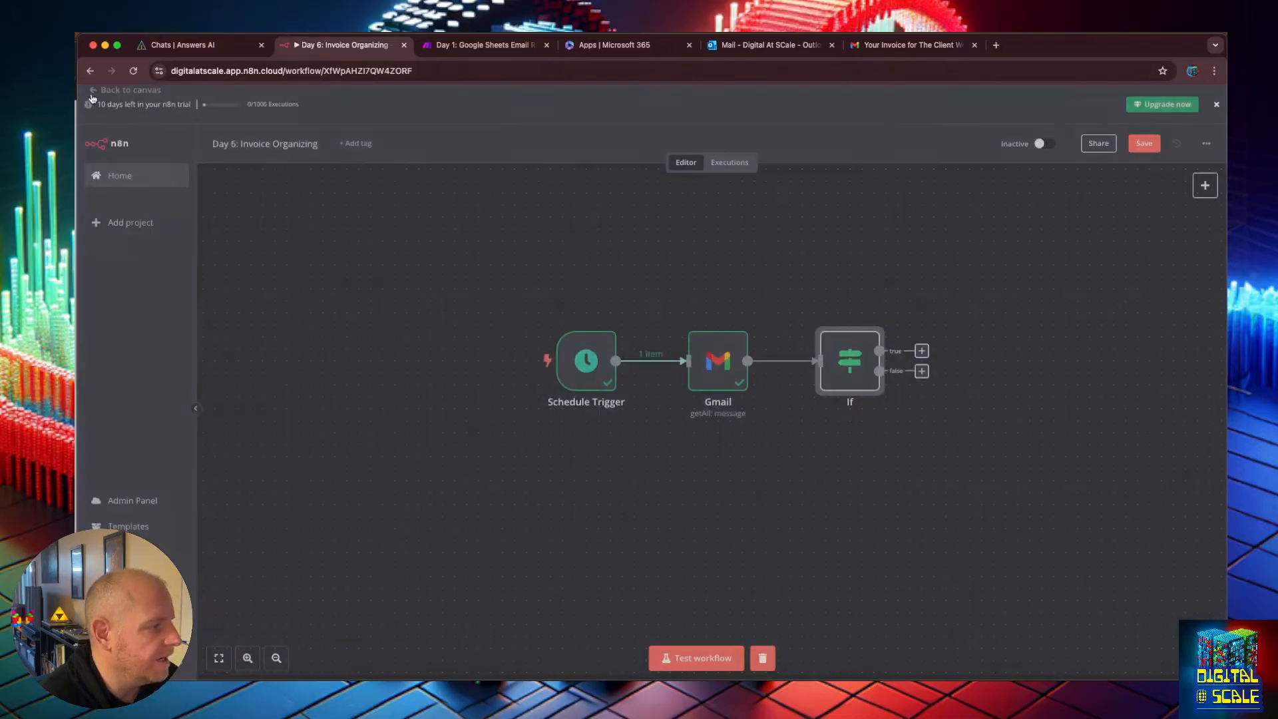
double_click(848, 370)
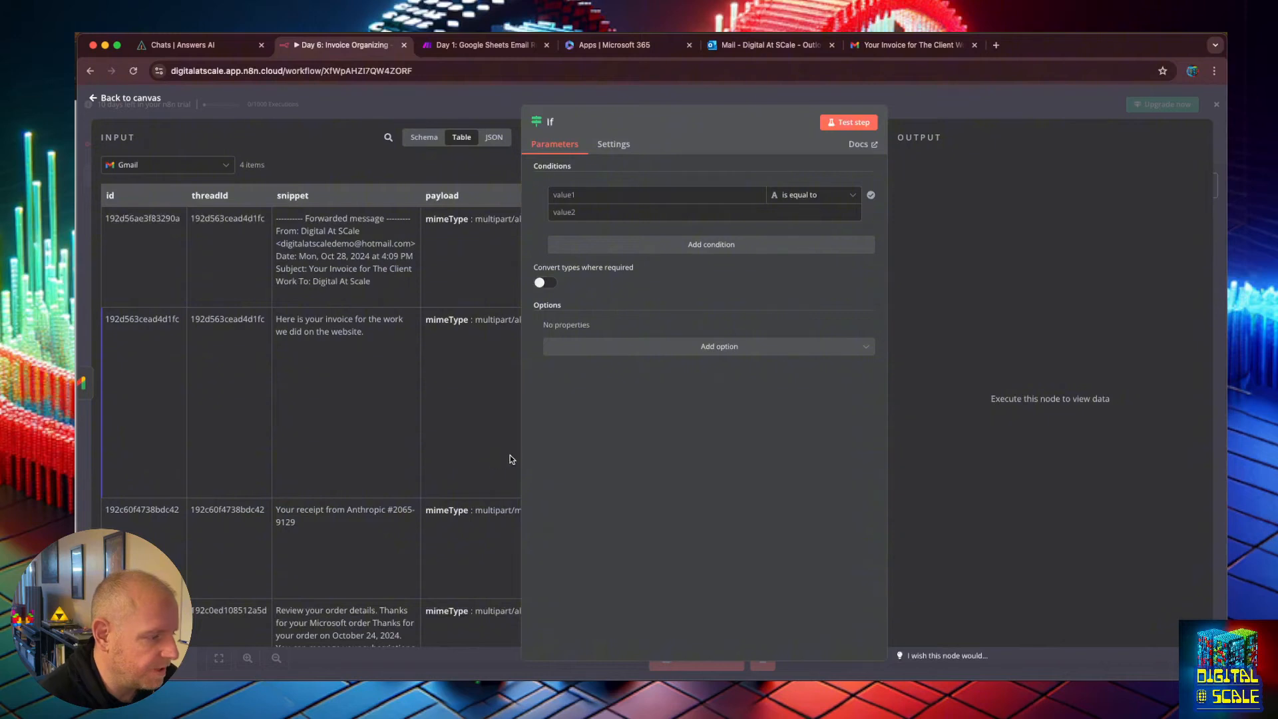
Inspect the Anthropic receipt email and its two attachments in the Invoices label before returning to the workflow.
drag(522, 460, 606, 449)
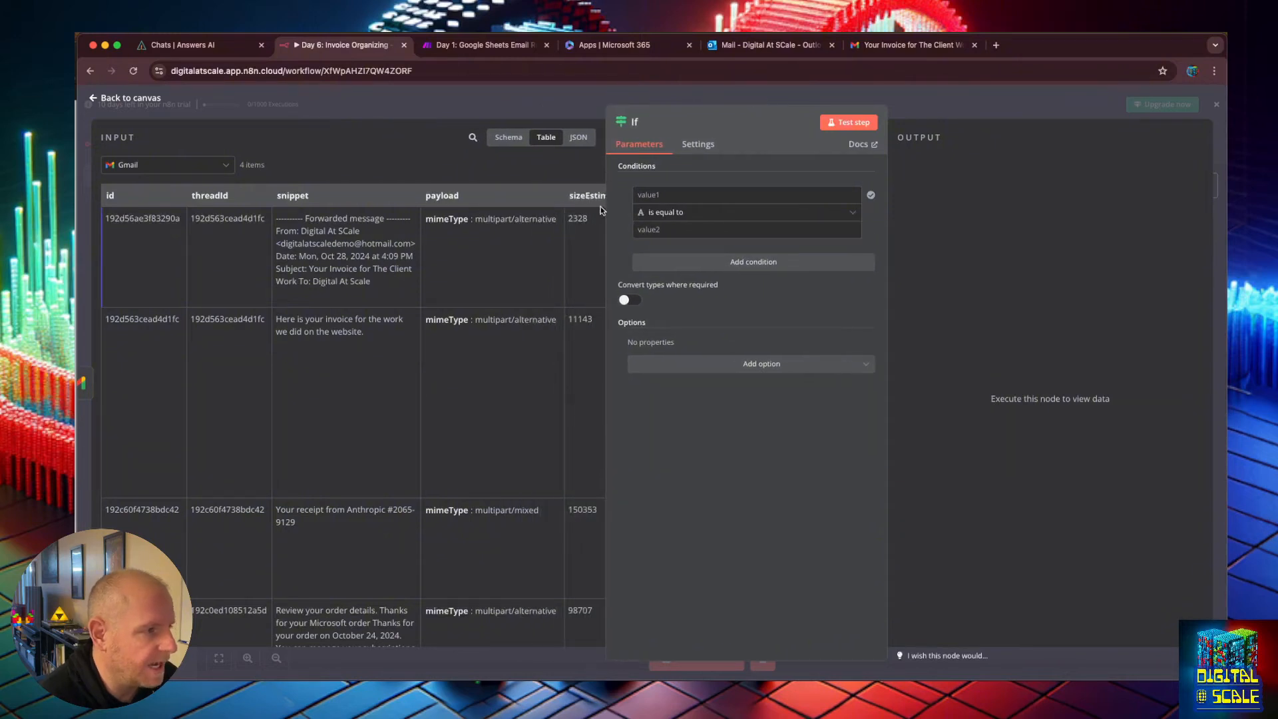
click(850, 42)
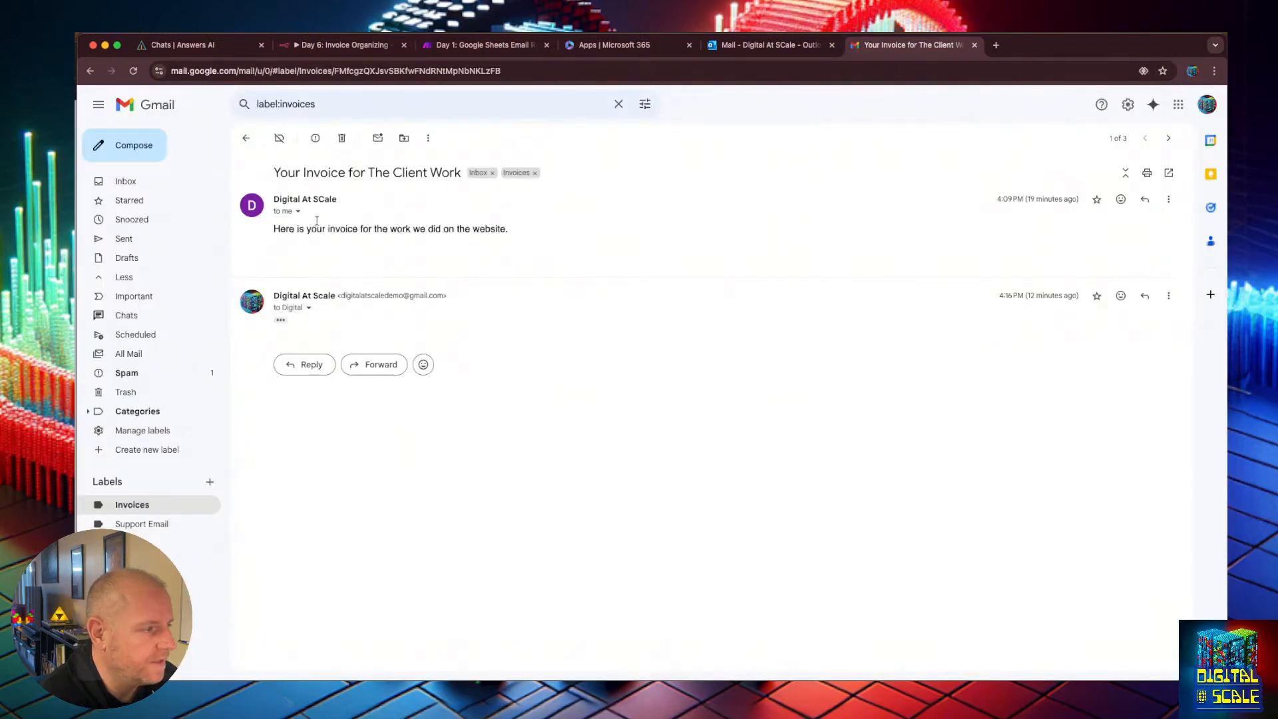
click(248, 135)
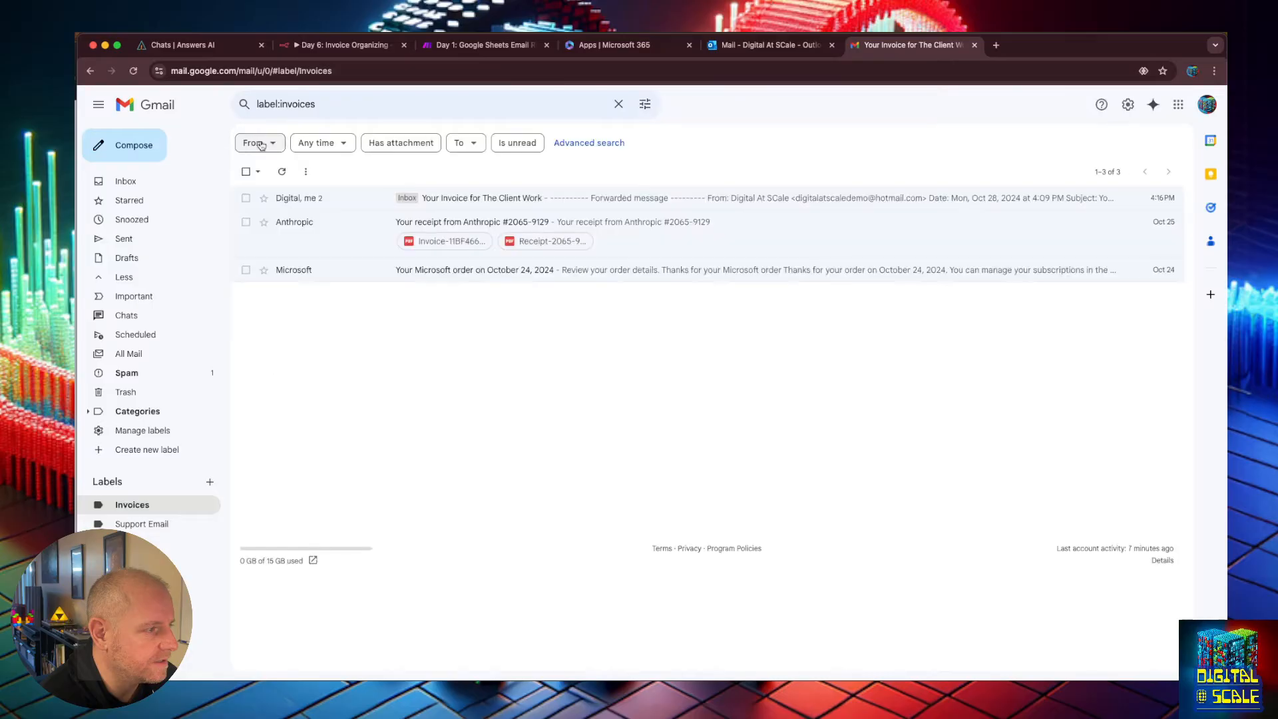
click(526, 251)
scroll(445, 519, down, 10)
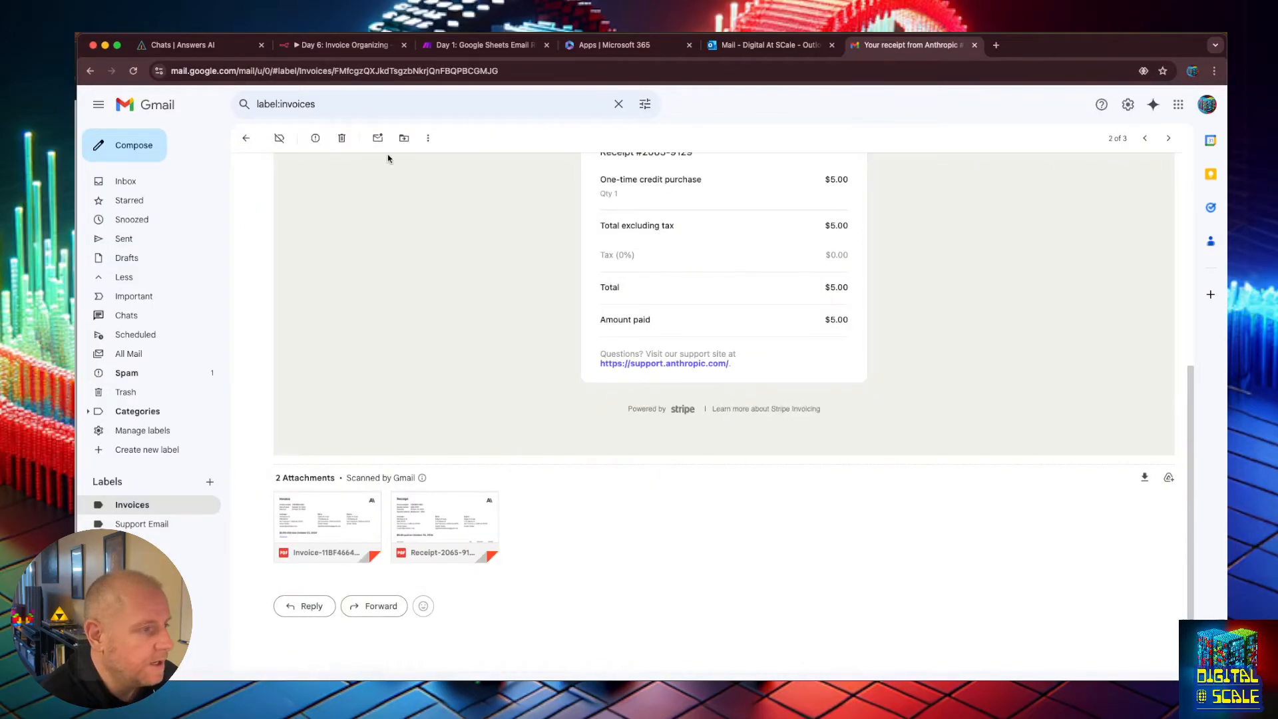
scroll(388, 157, up, 2)
click(331, 43)
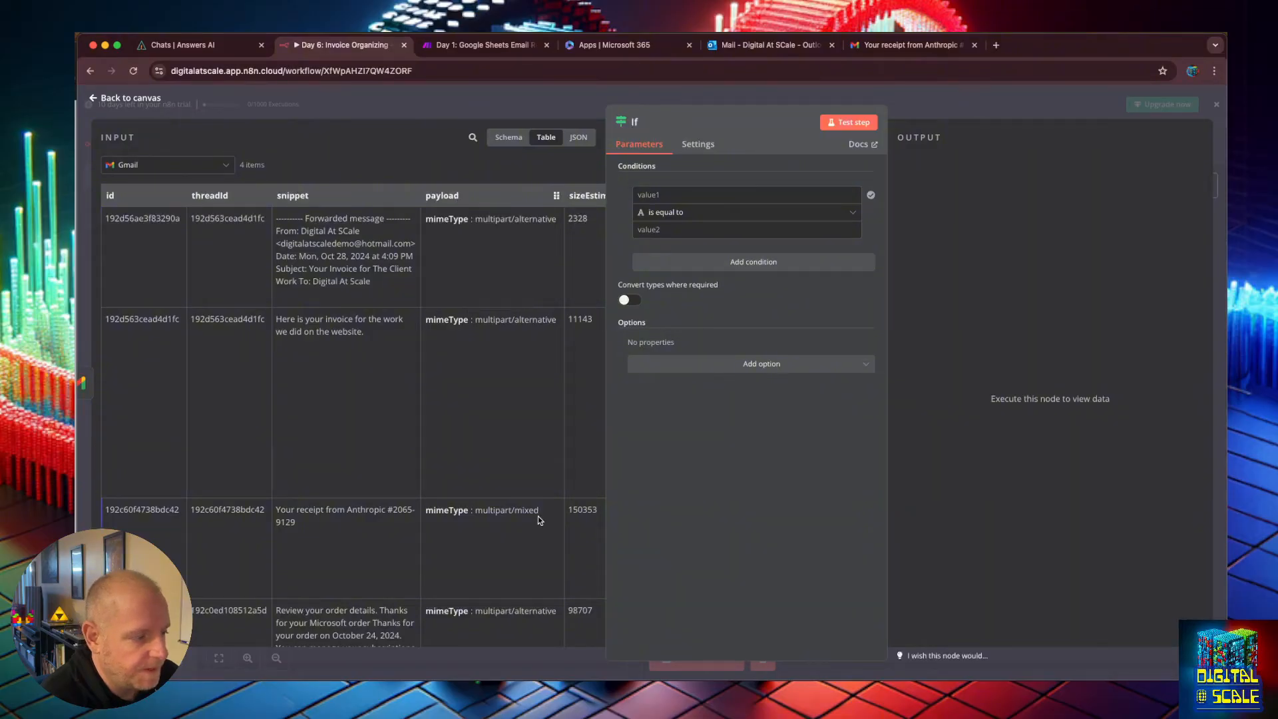
Set the If condition so the payload mimeType expression is equal to multipart/mixed.
drag(540, 512, 475, 511)
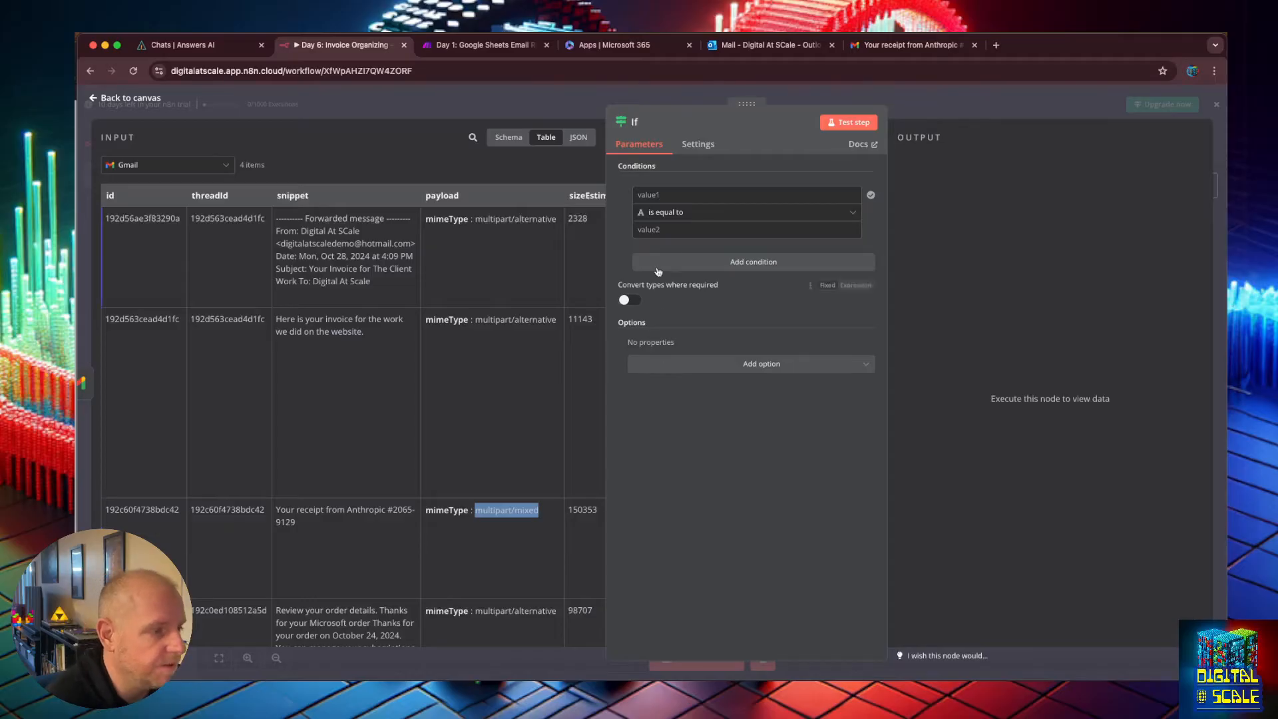
click(663, 196)
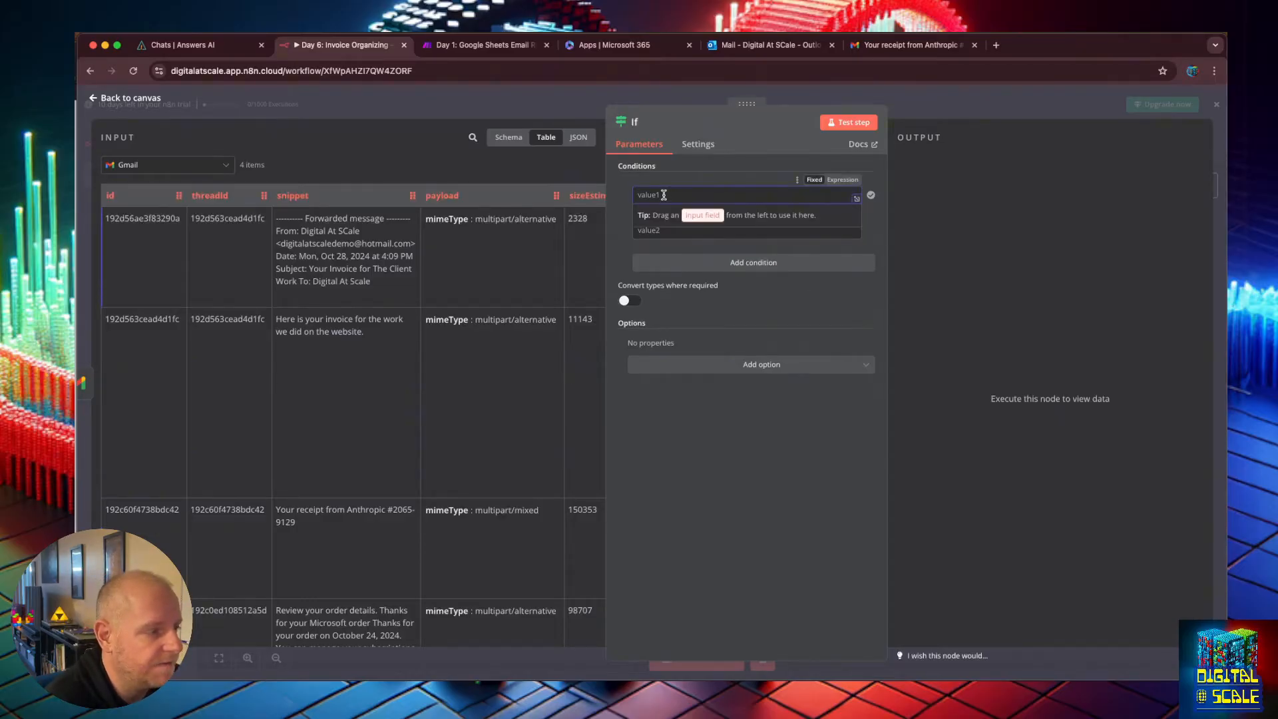
drag(441, 195, 732, 194)
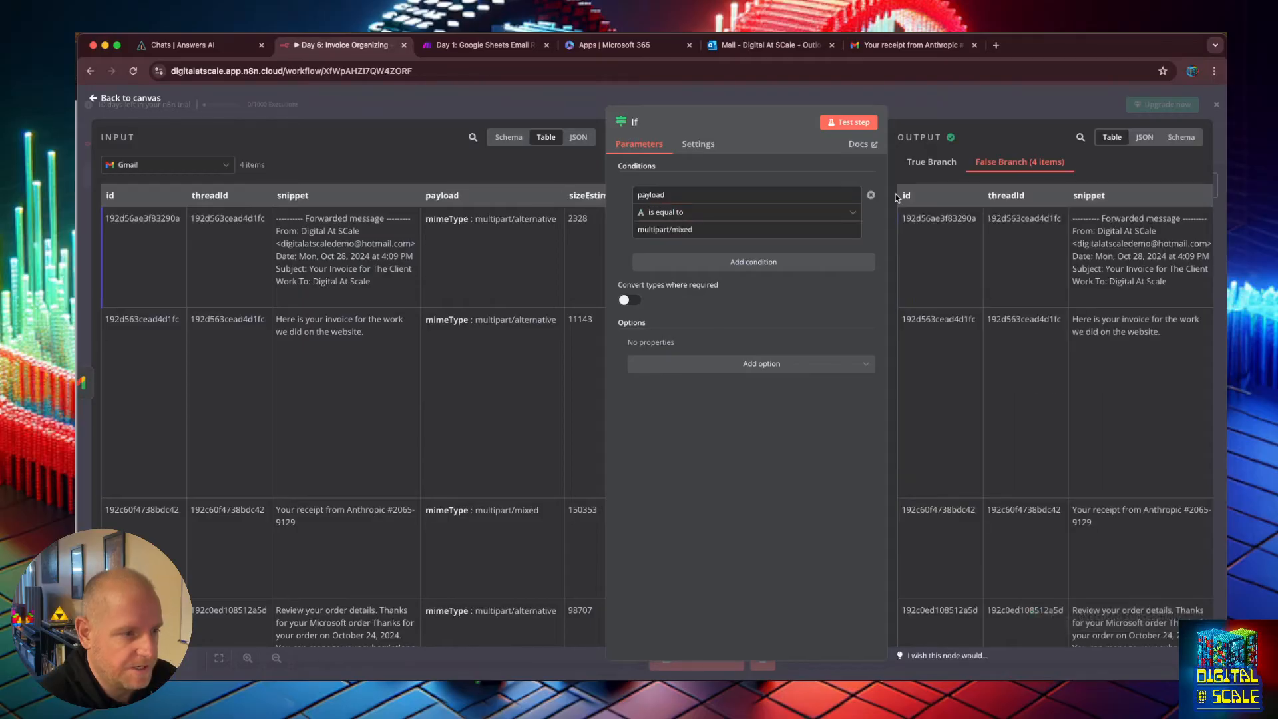
click(932, 162)
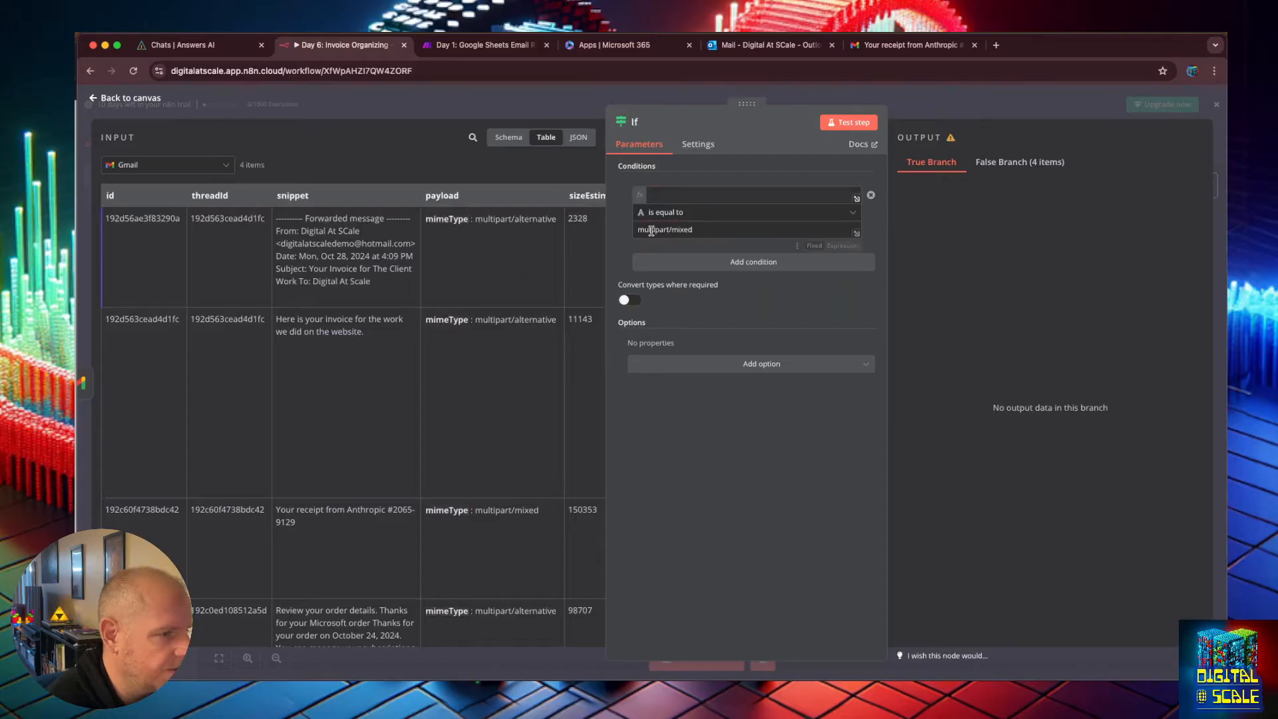
drag(504, 181, 372, 185)
key(super+c)
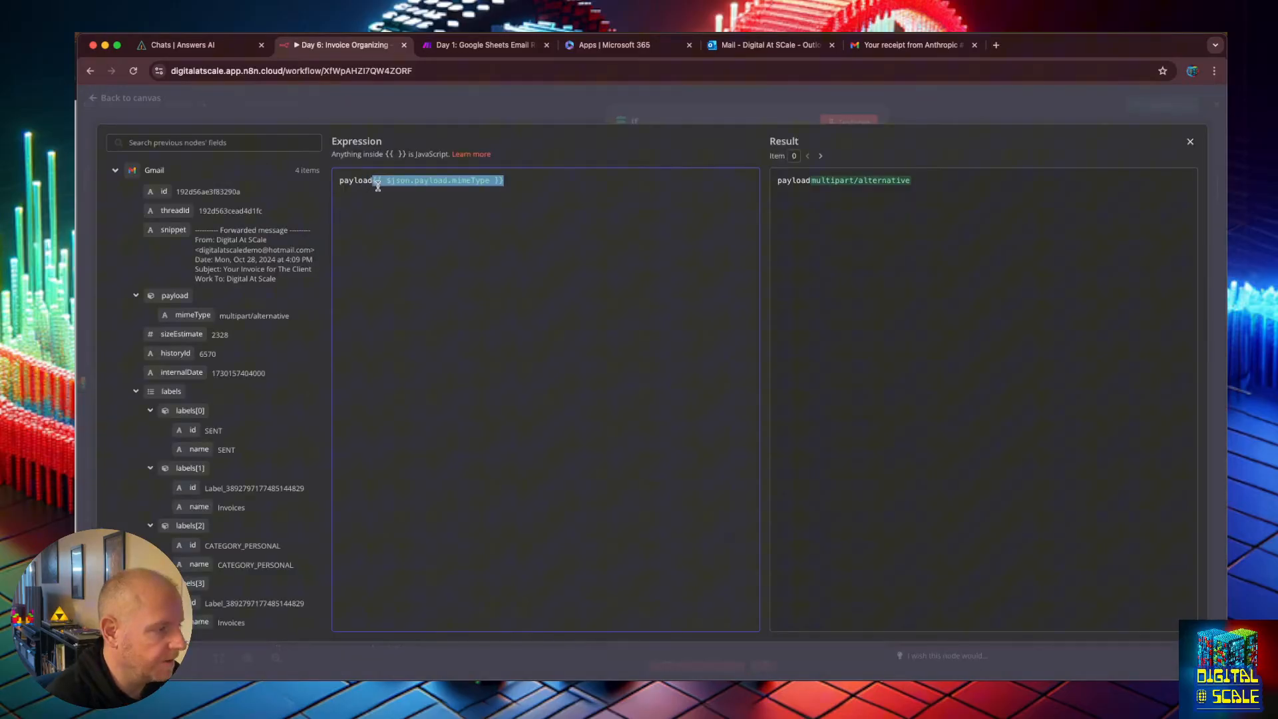
key(BackSpace)
key(super+a)
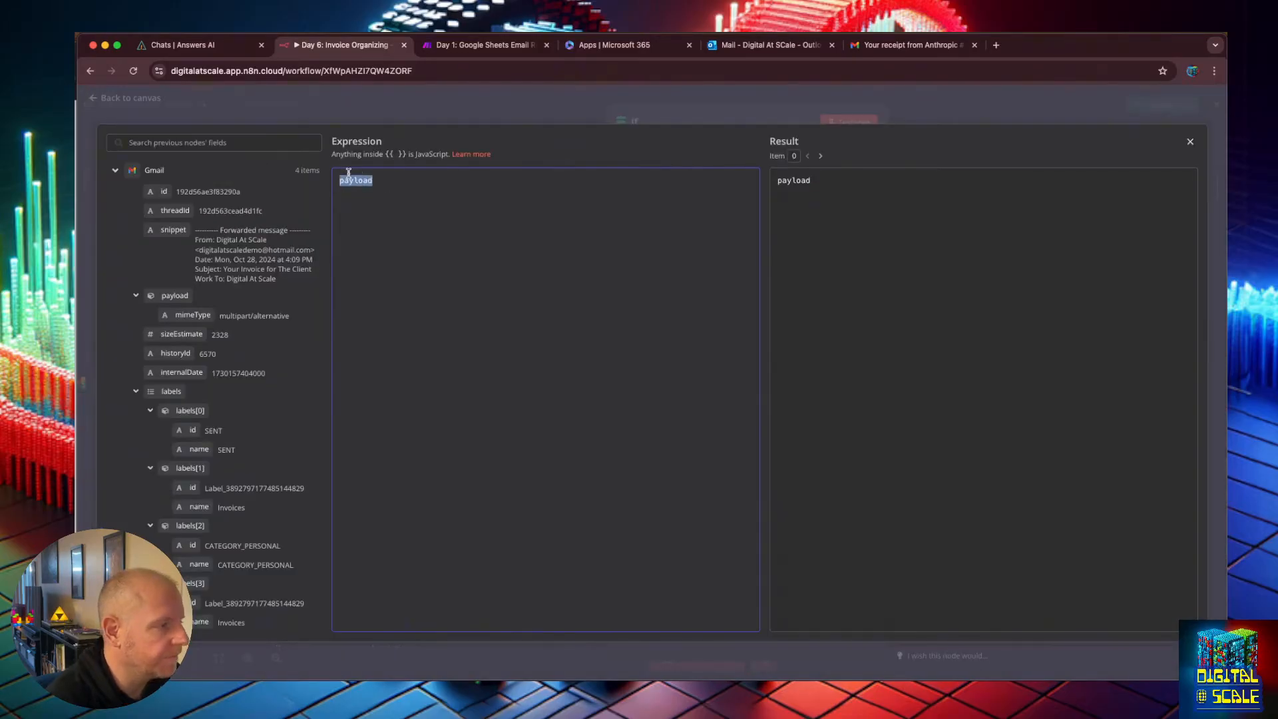
key(BackSpace)
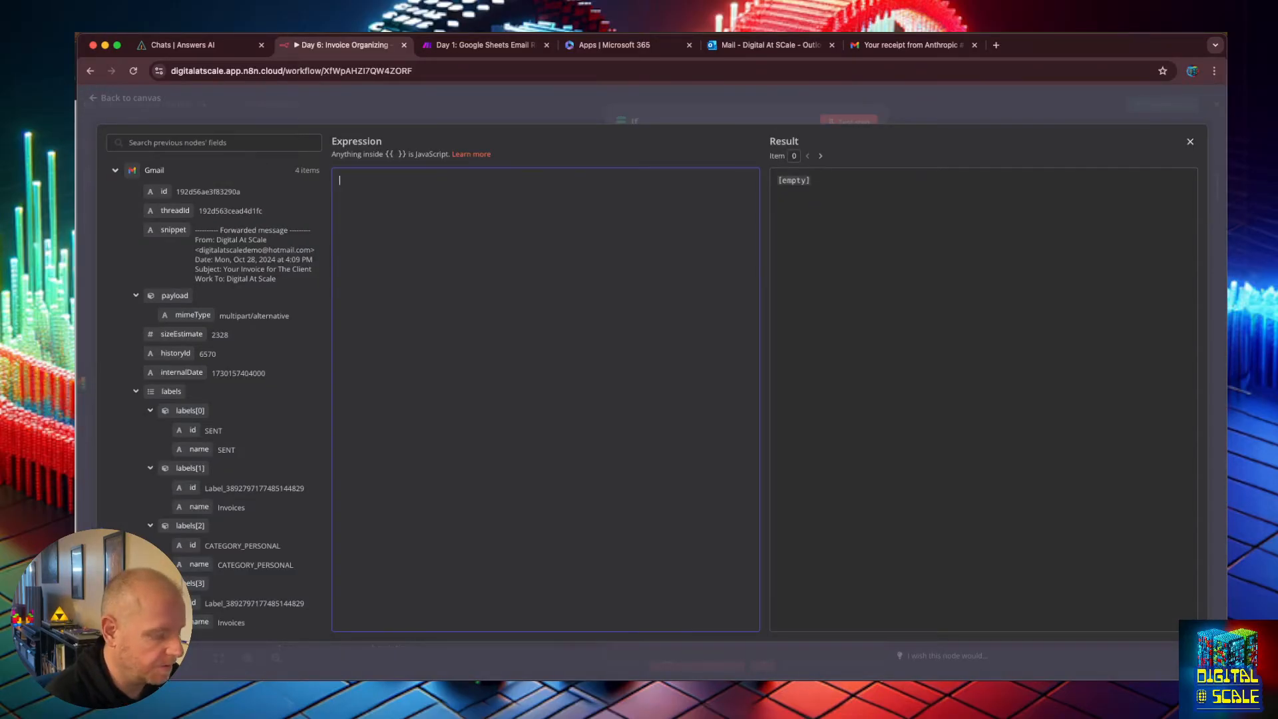
key(super+v)
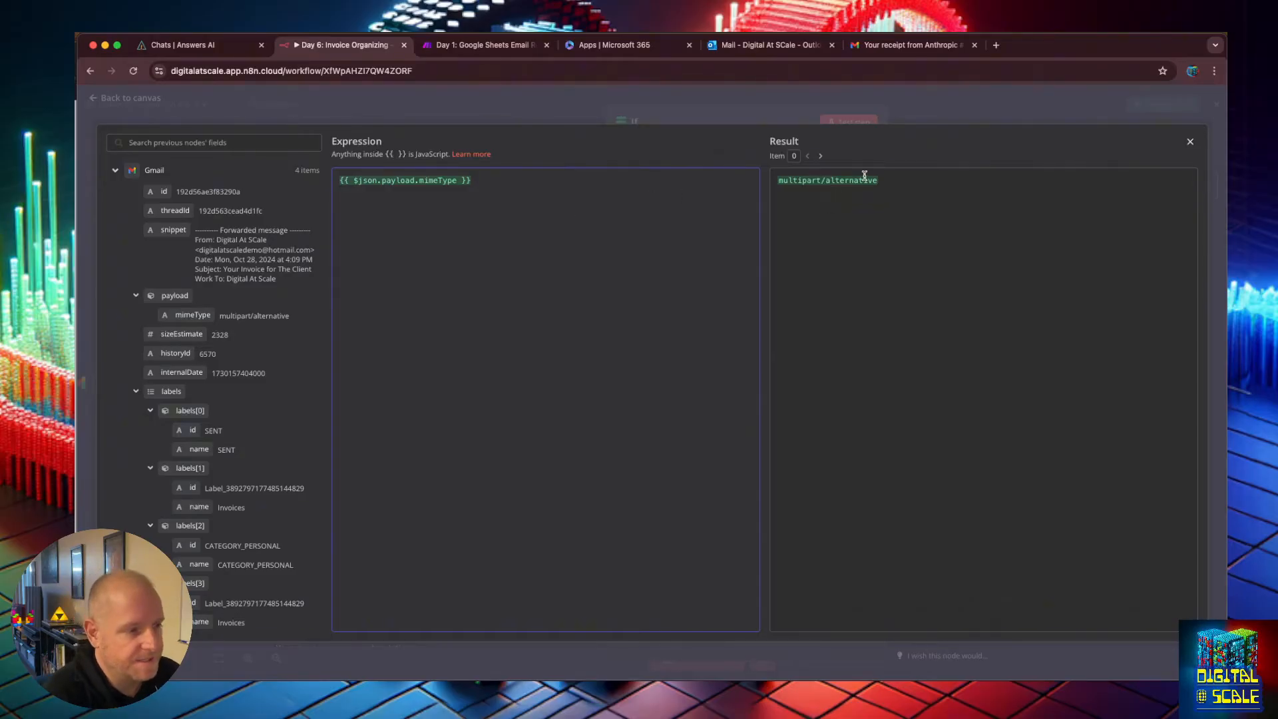
drag(877, 180, 811, 173)
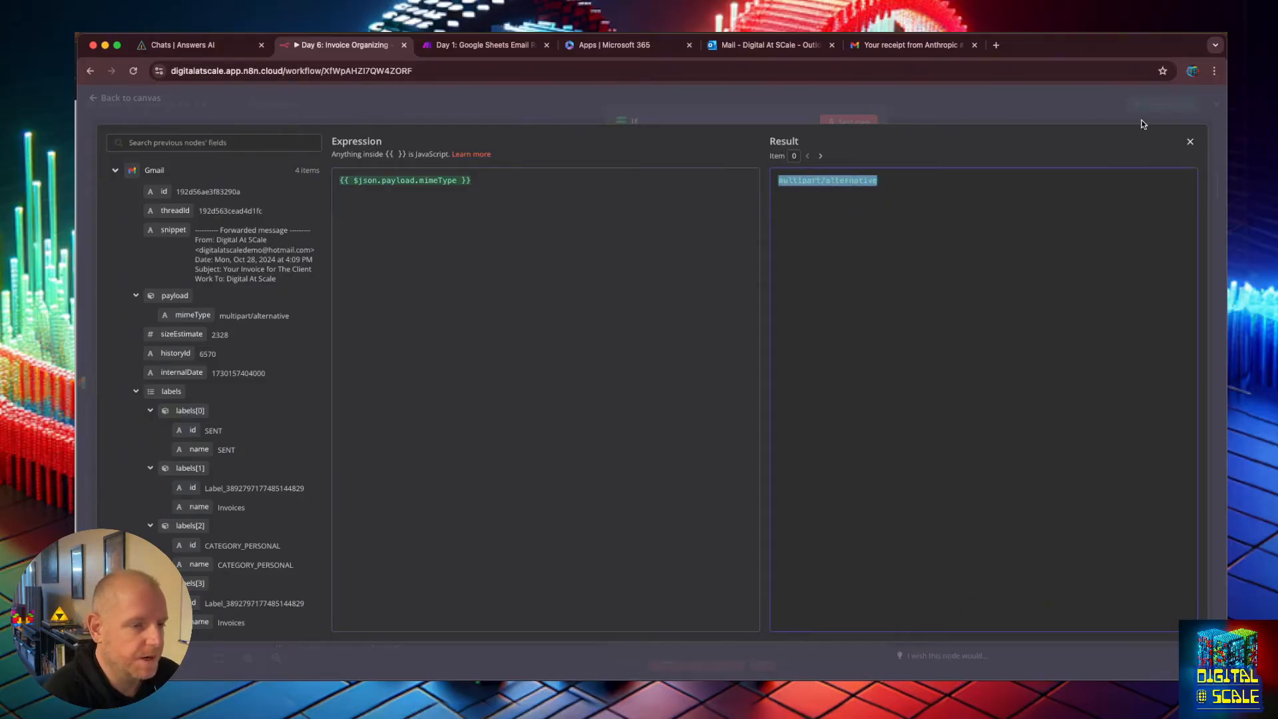
click(1191, 141)
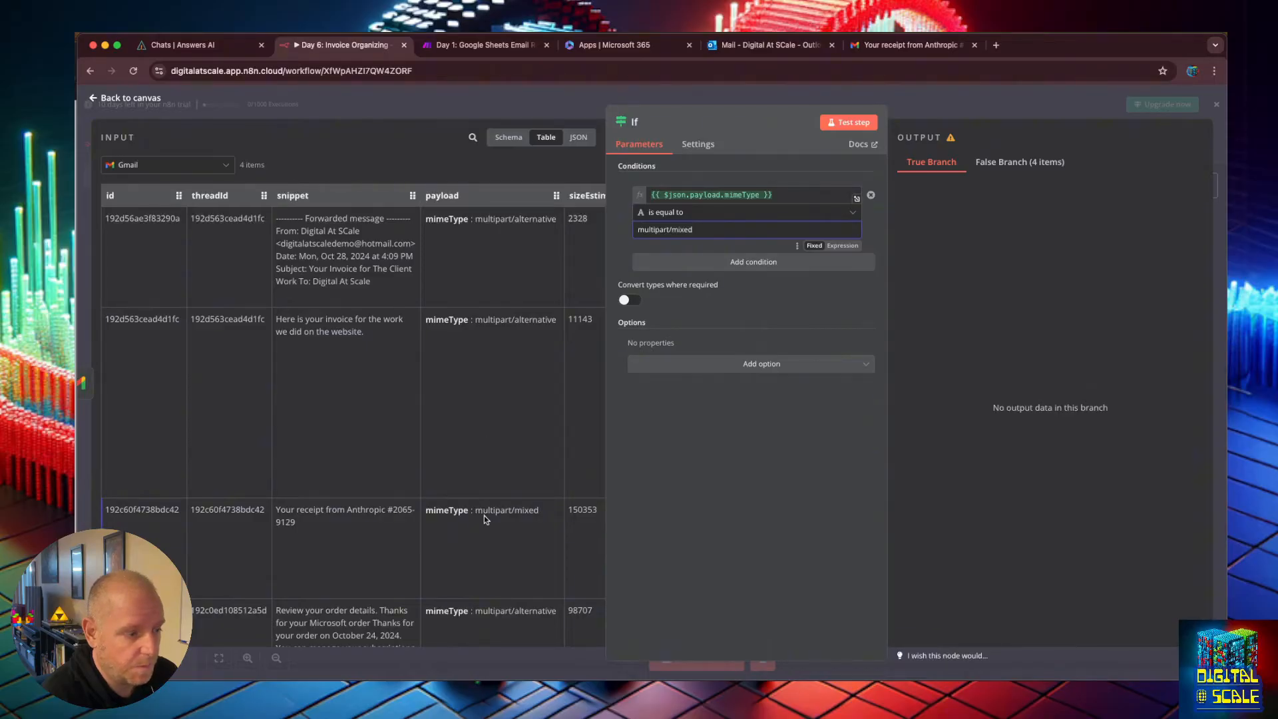
Test the If node, review the items in its true and false branches, and return to the canvas.
click(854, 122)
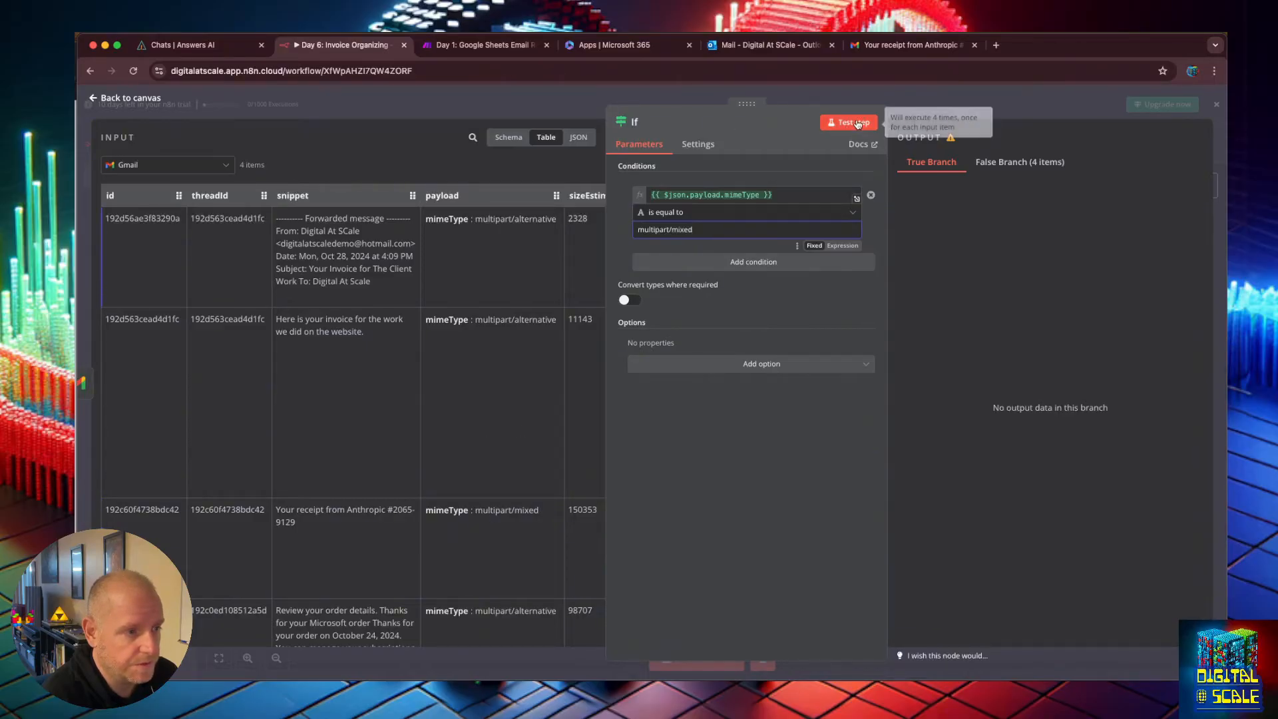
click(1025, 166)
click(946, 166)
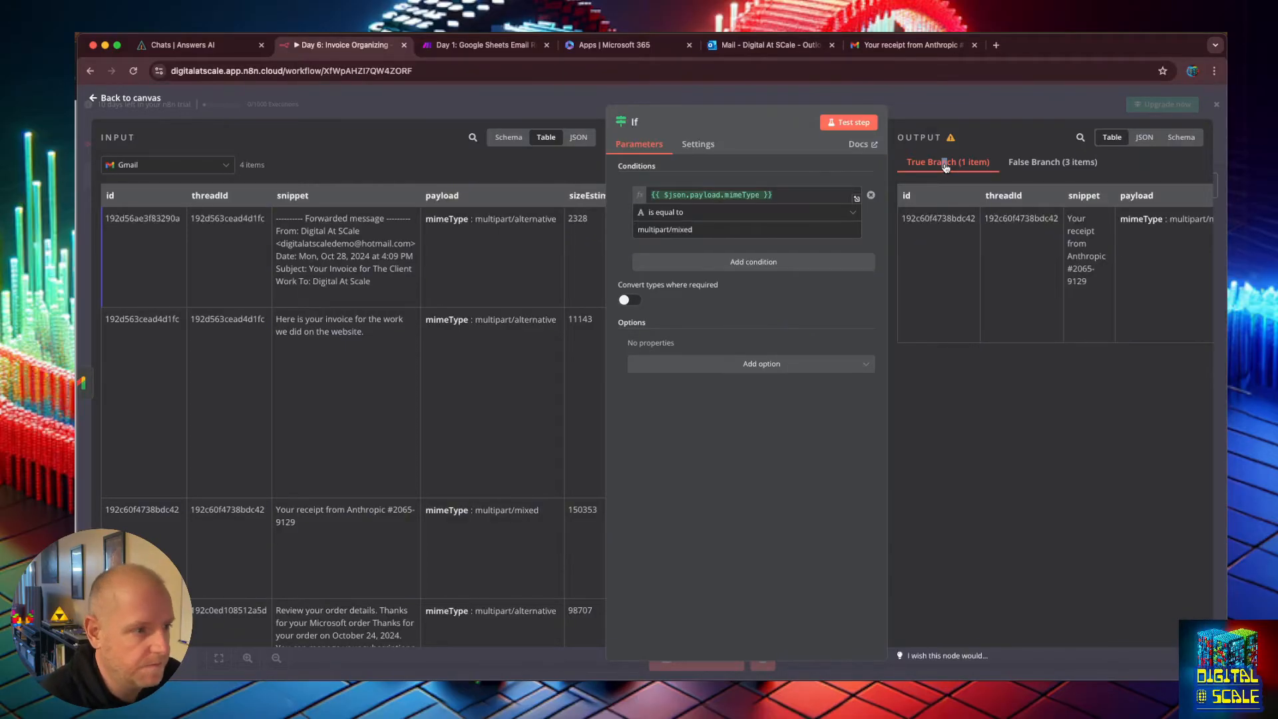
click(114, 100)
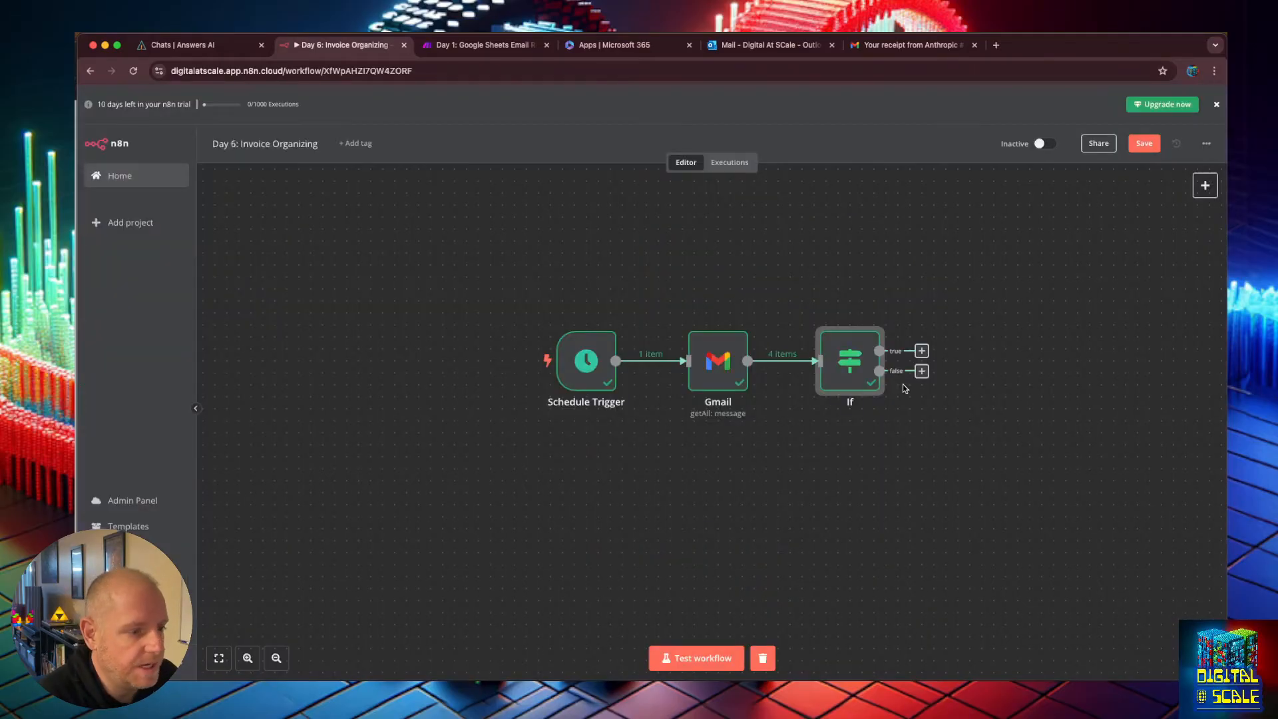
Add a Gmail 'Get a message' node to the If node's true branch.
click(923, 350)
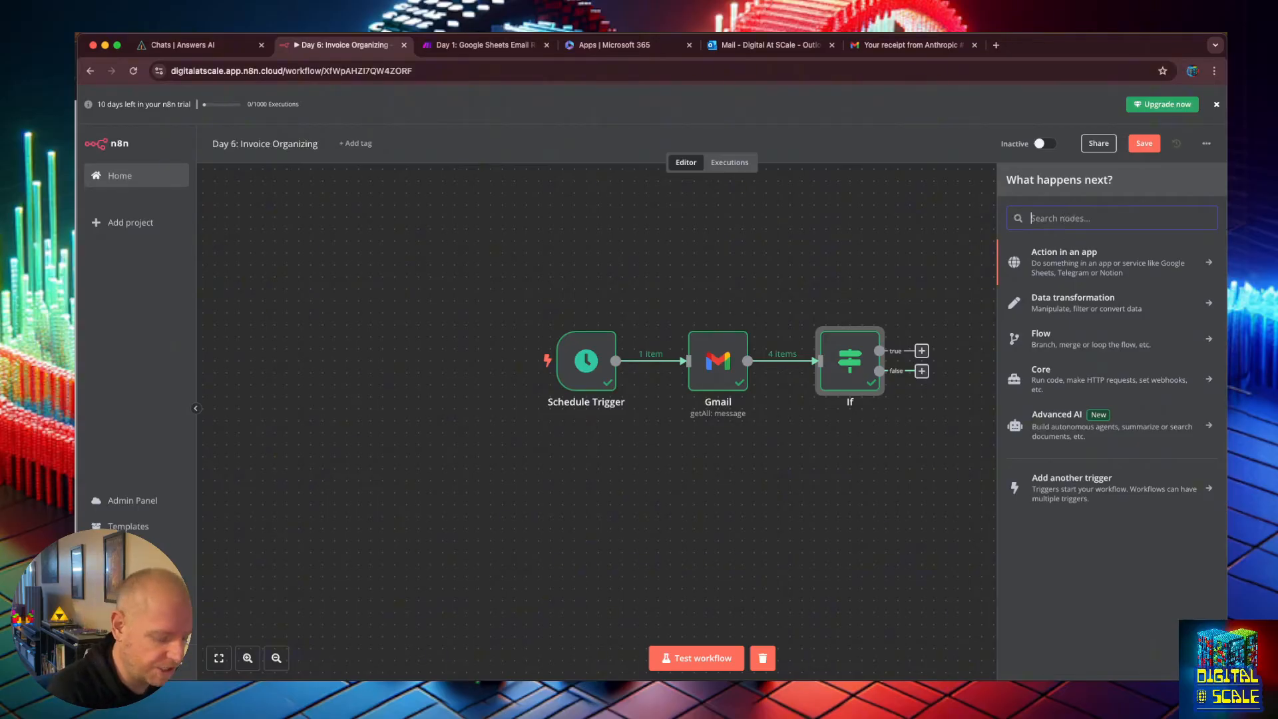
text(gmail)
click(1027, 254)
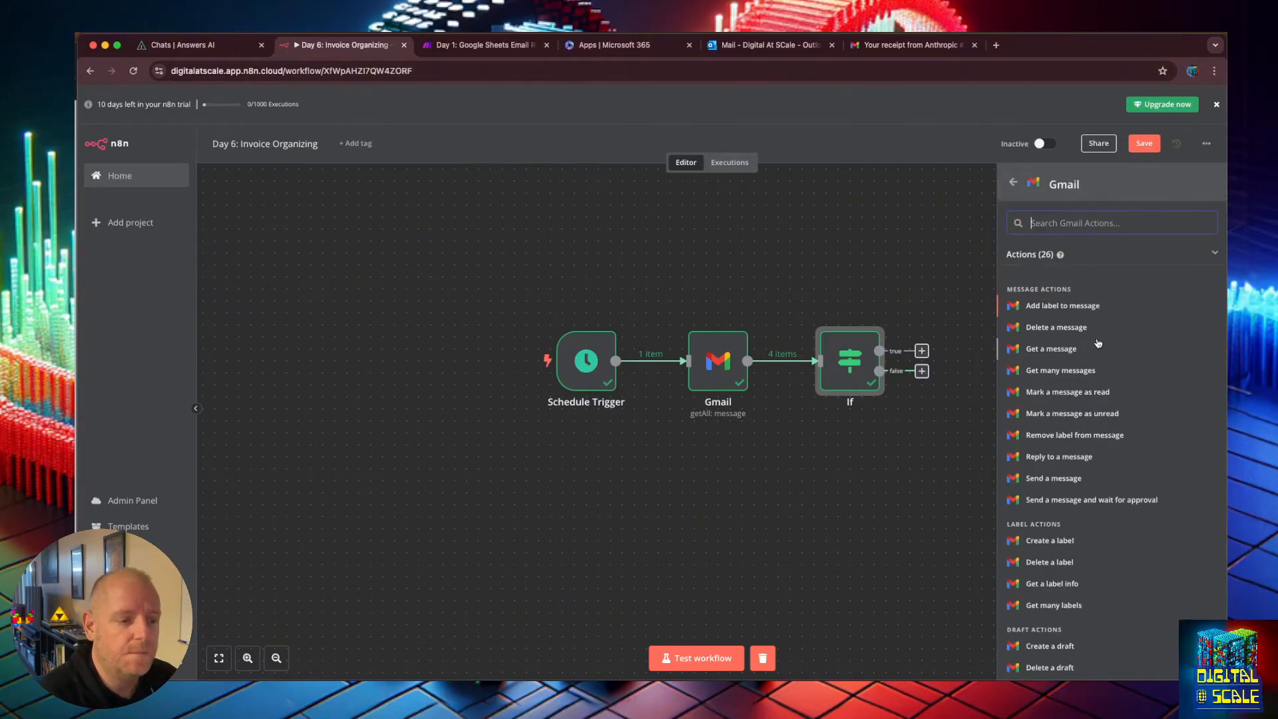
scroll(1105, 353, down, 5)
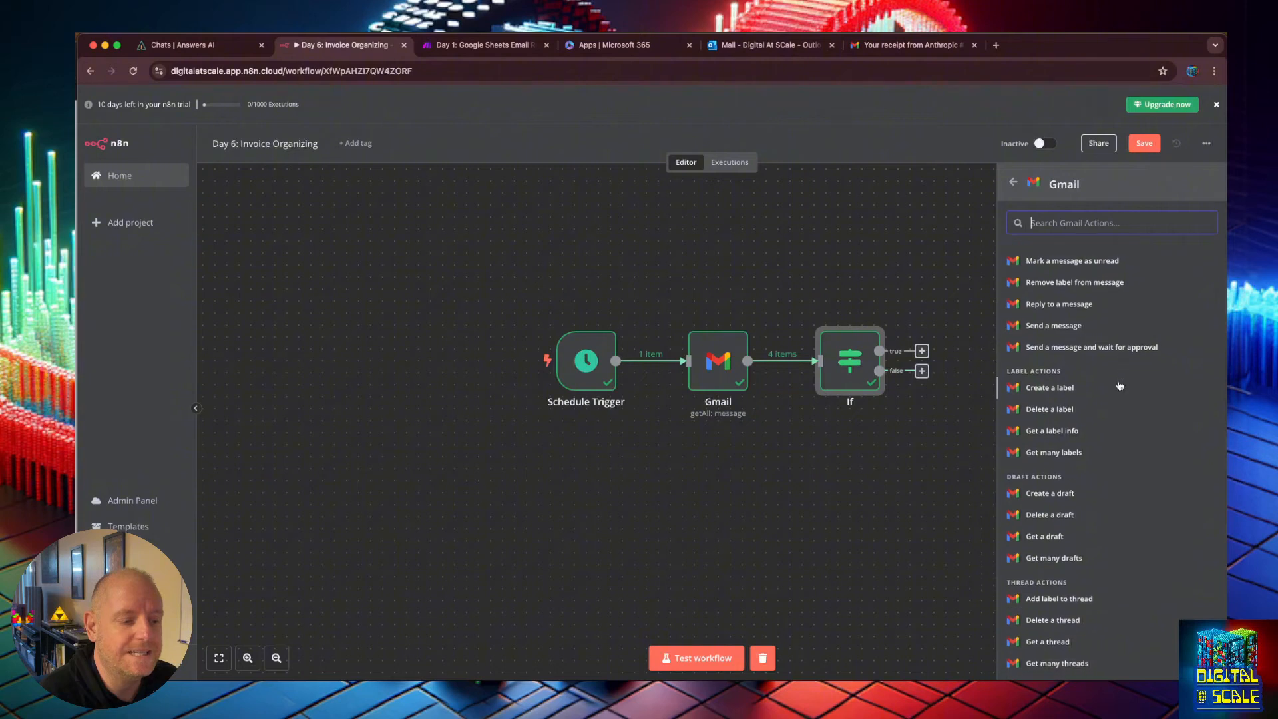
scroll(1118, 392, down, 2)
scroll(1110, 408, up, 5)
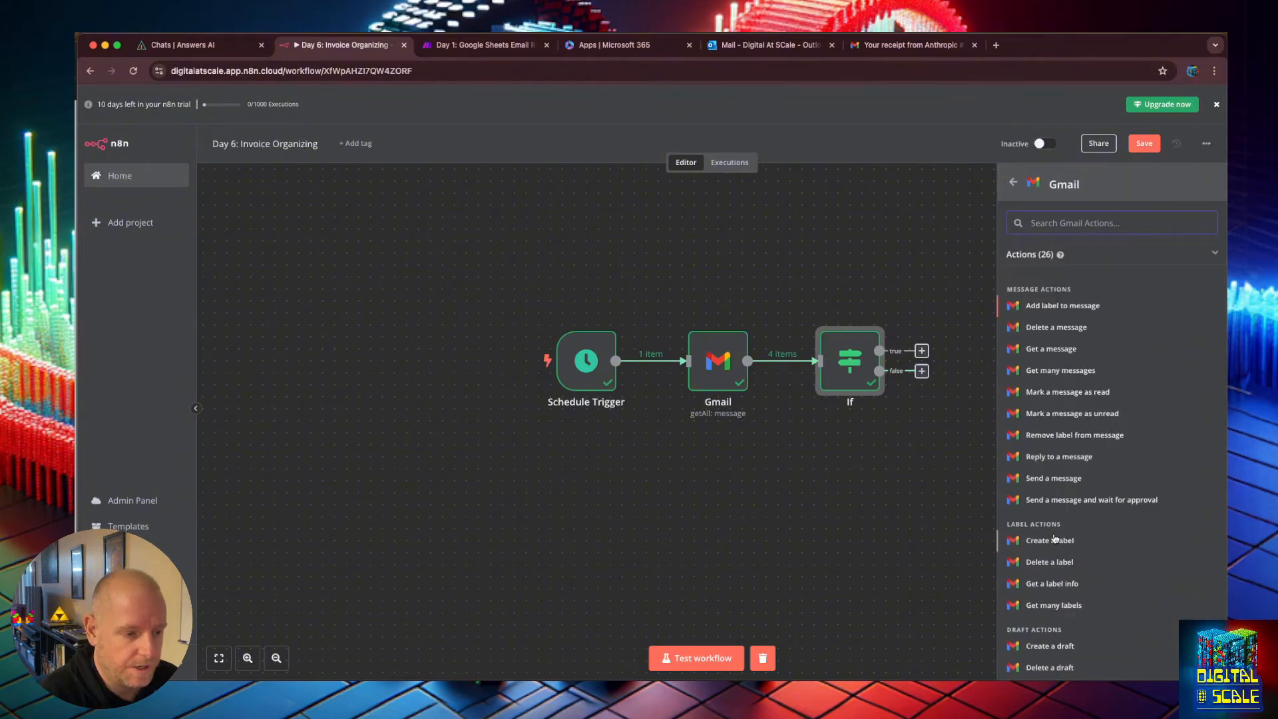
click(1055, 349)
Keep the Gmail account credential and Message resource, and map the incoming id into the Message ID field.
click(677, 182)
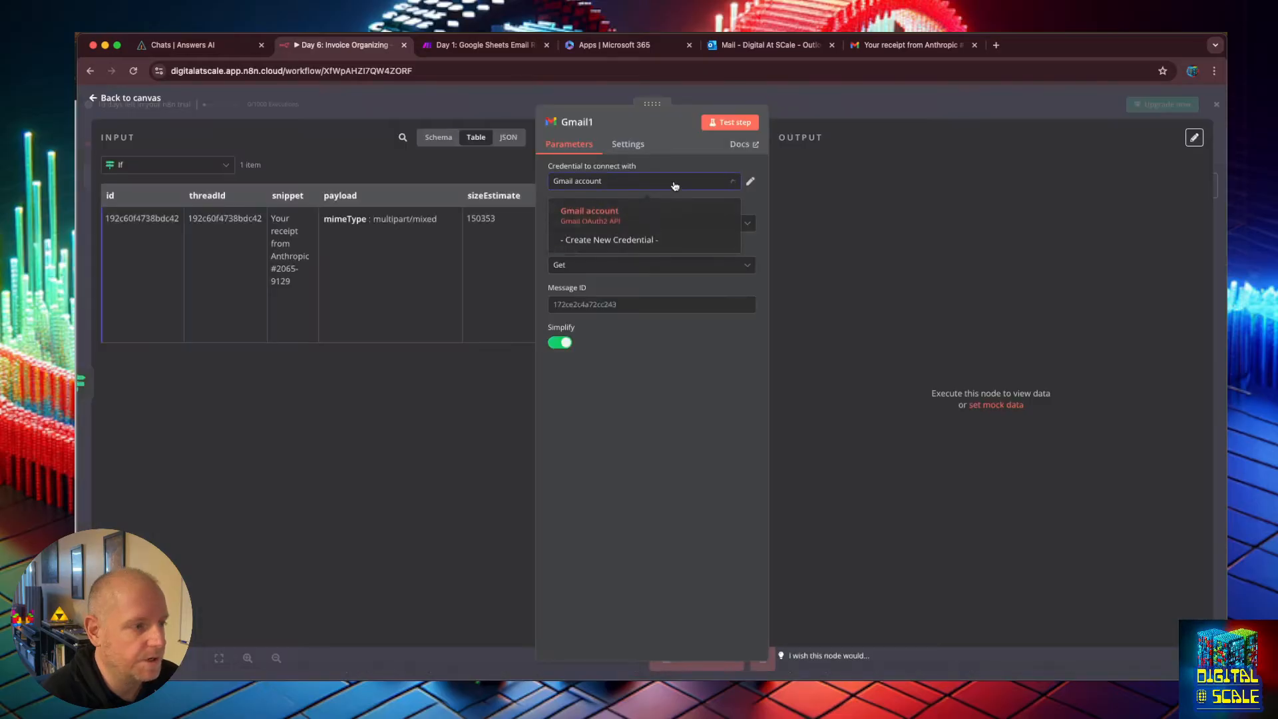
click(671, 126)
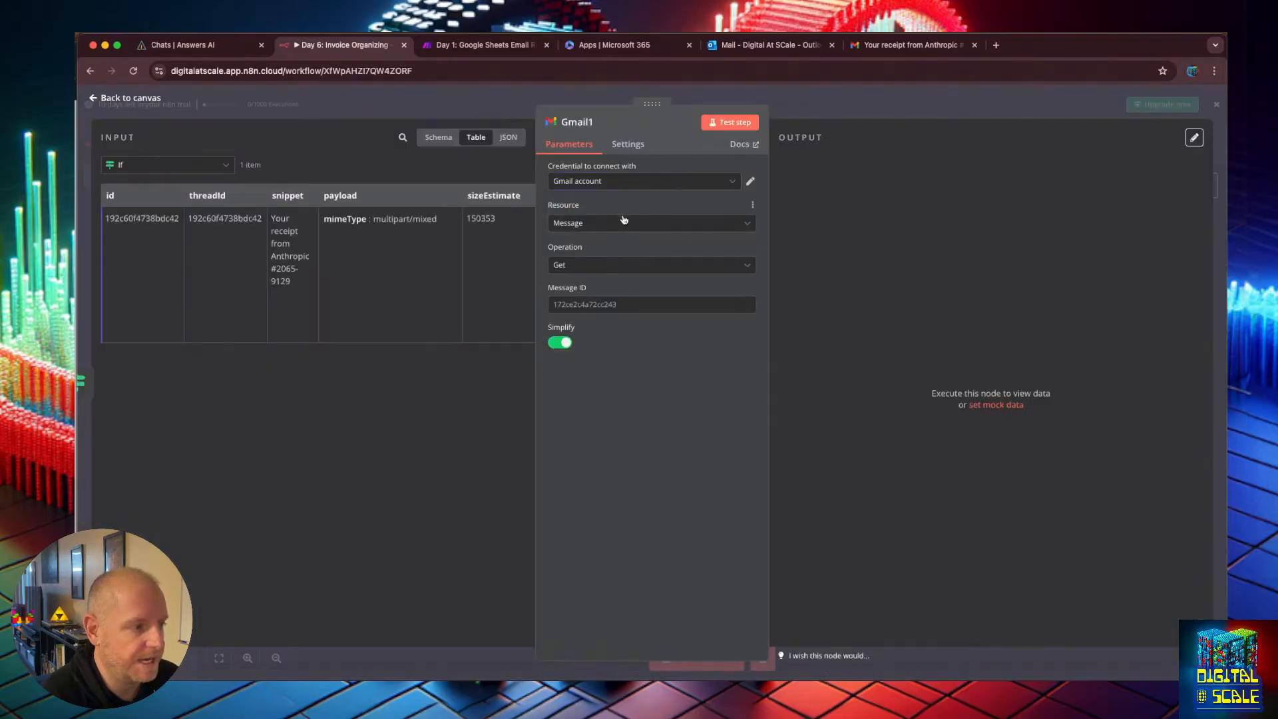
click(624, 222)
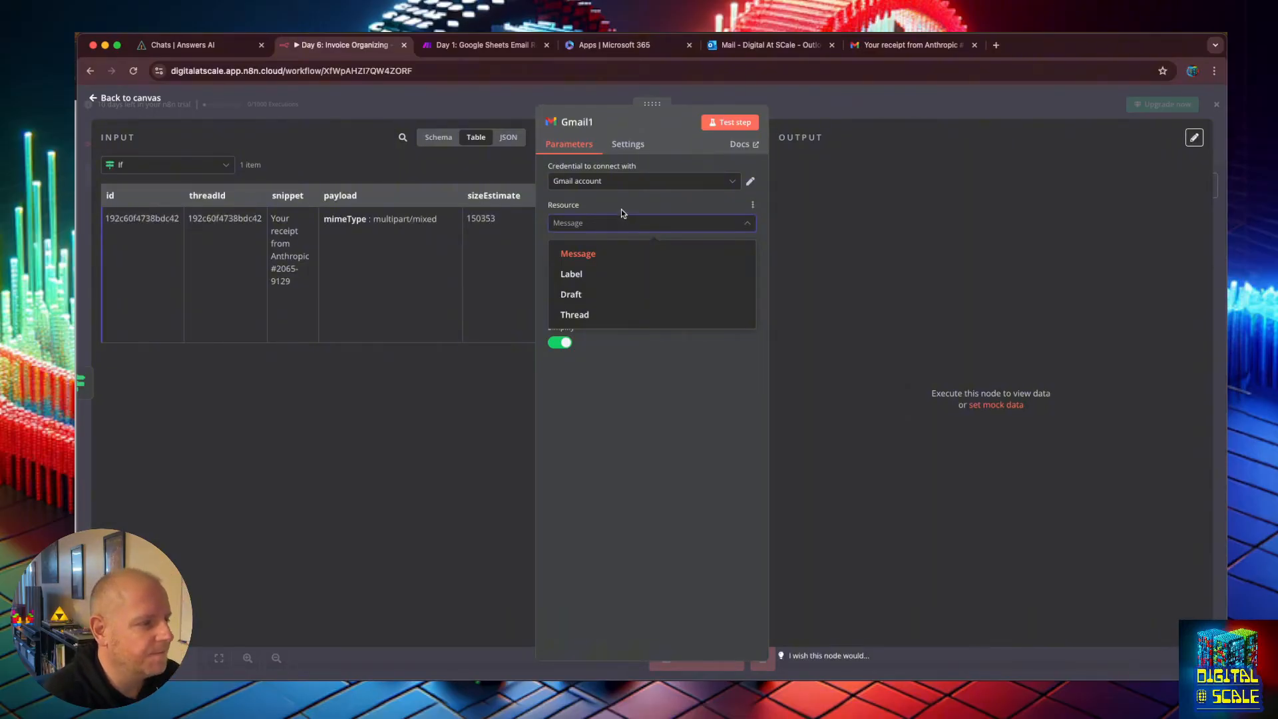
click(621, 209)
click(619, 225)
click(601, 227)
click(625, 303)
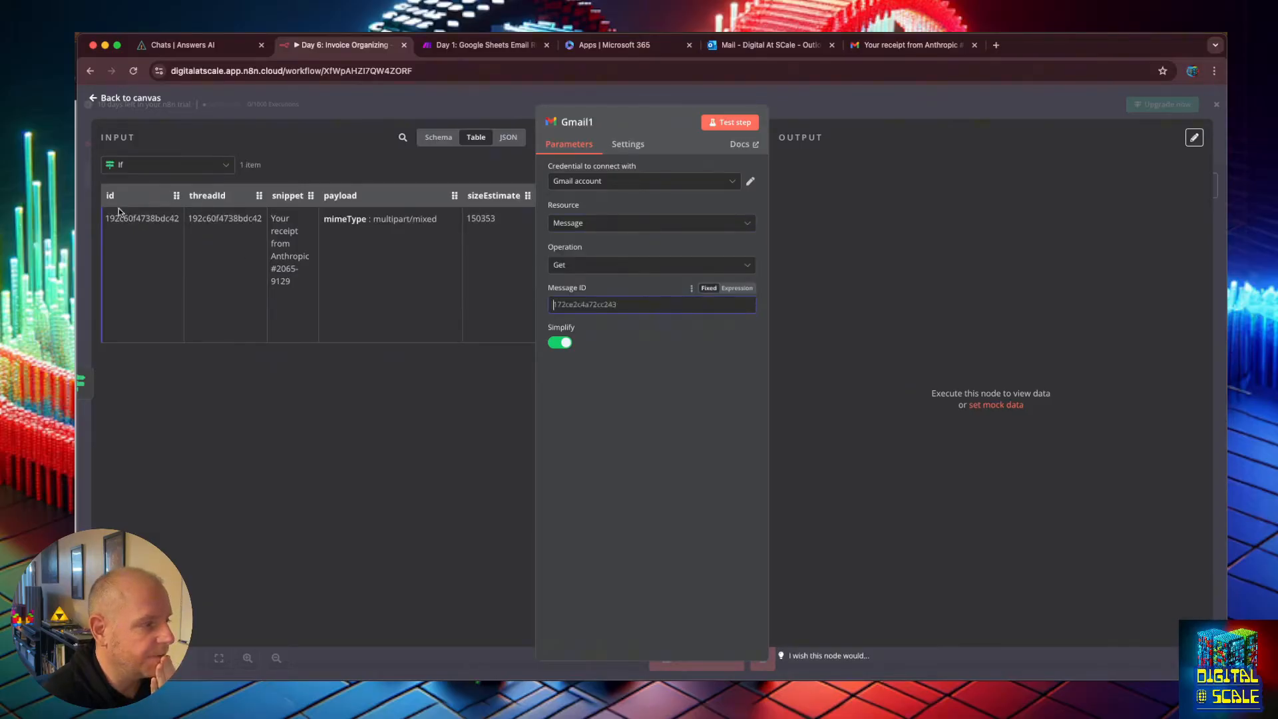
drag(111, 196, 572, 305)
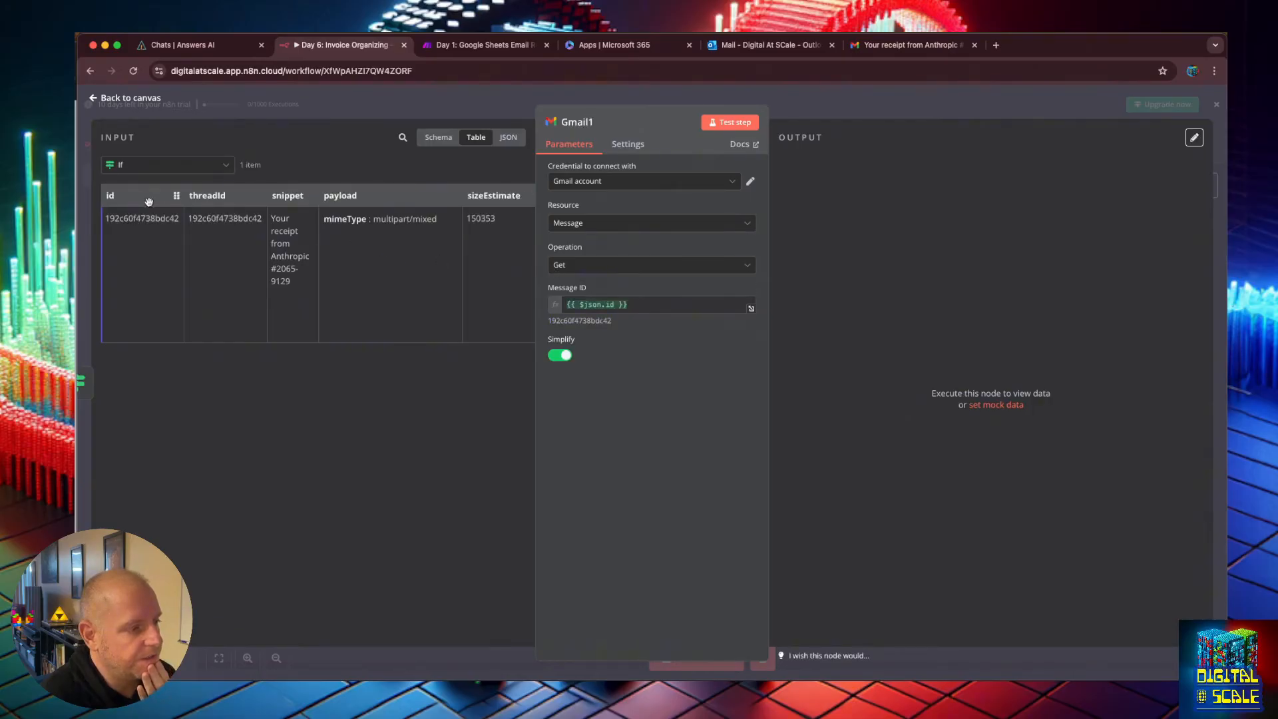
Run the Gmail1 node and examine the full message JSON in its output.
click(440, 137)
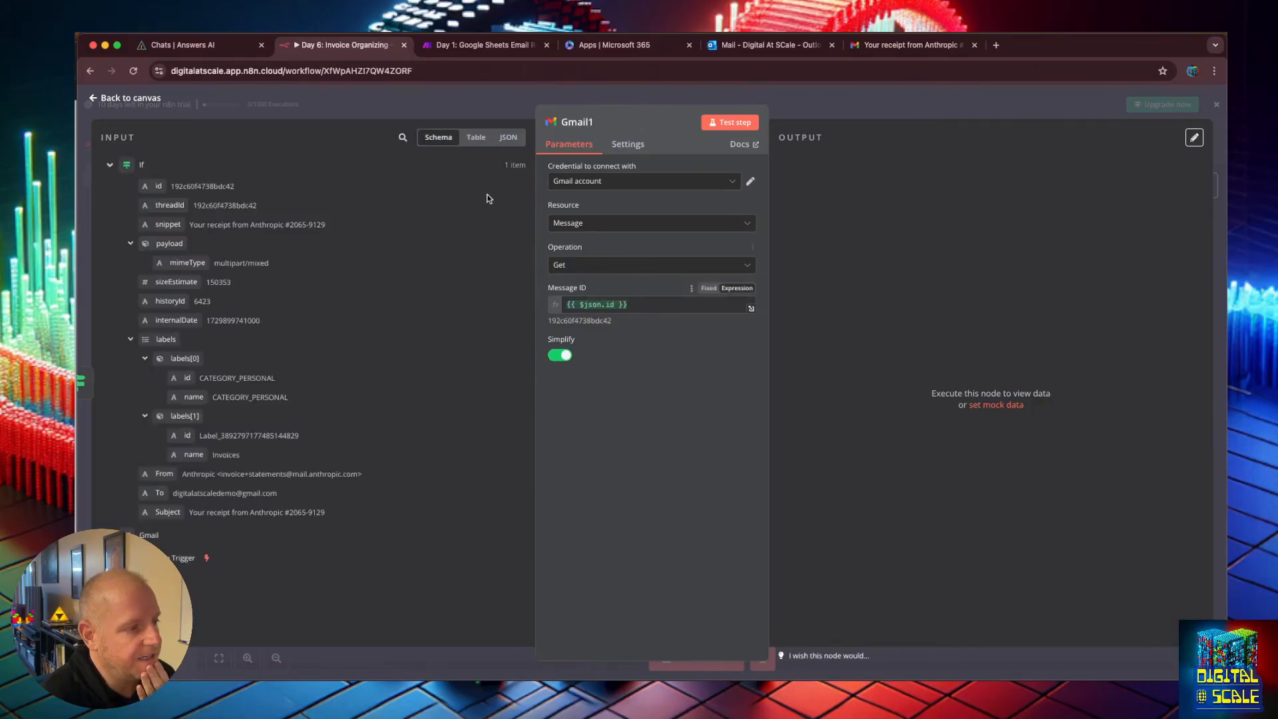
click(475, 138)
click(441, 138)
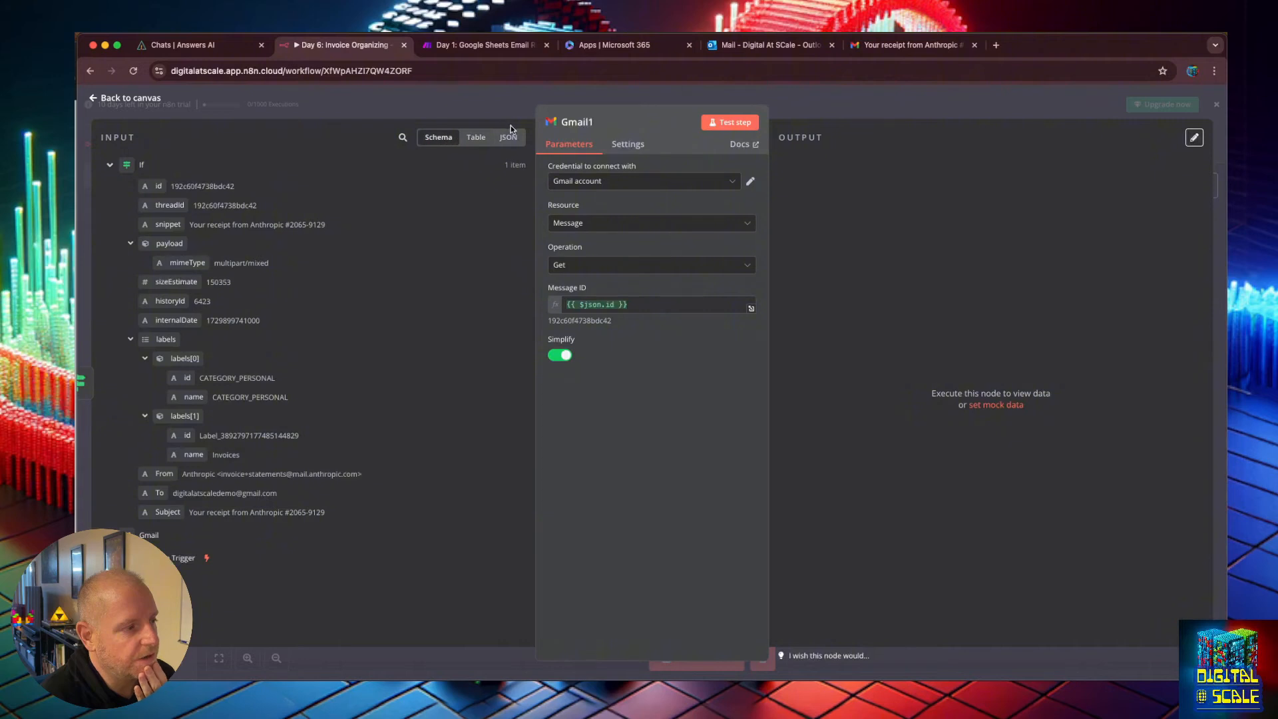
click(475, 137)
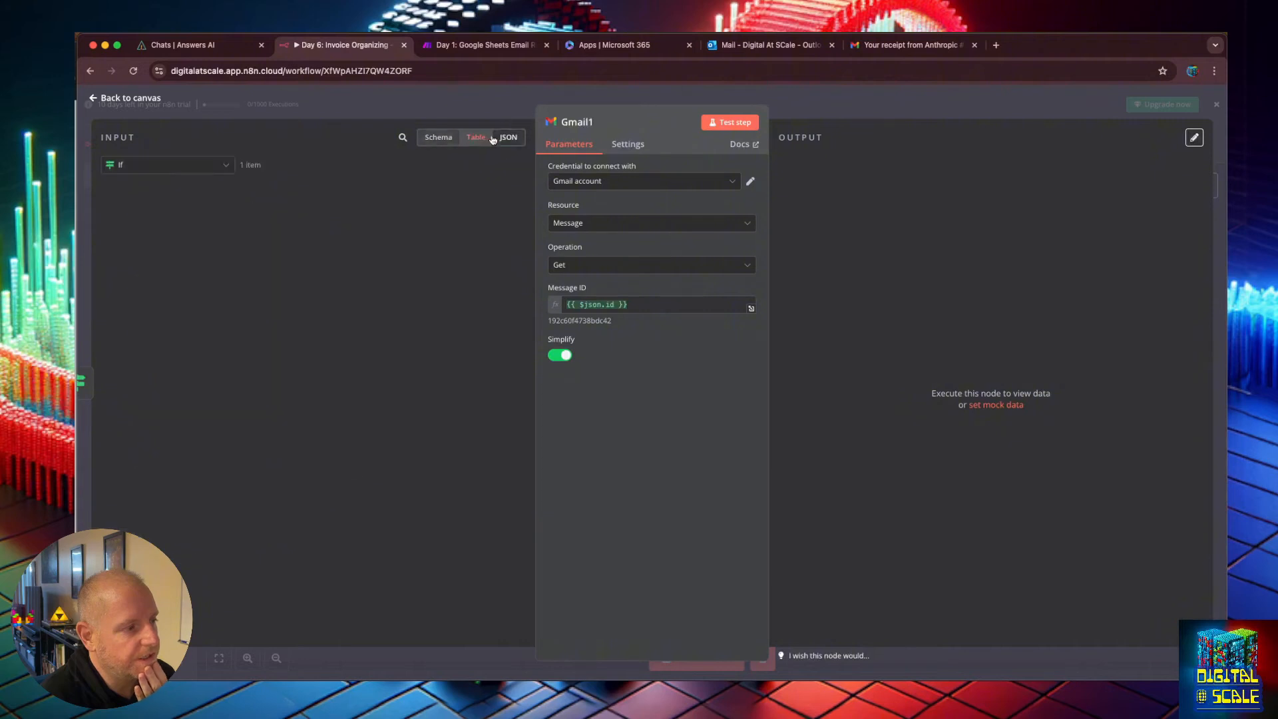
click(439, 137)
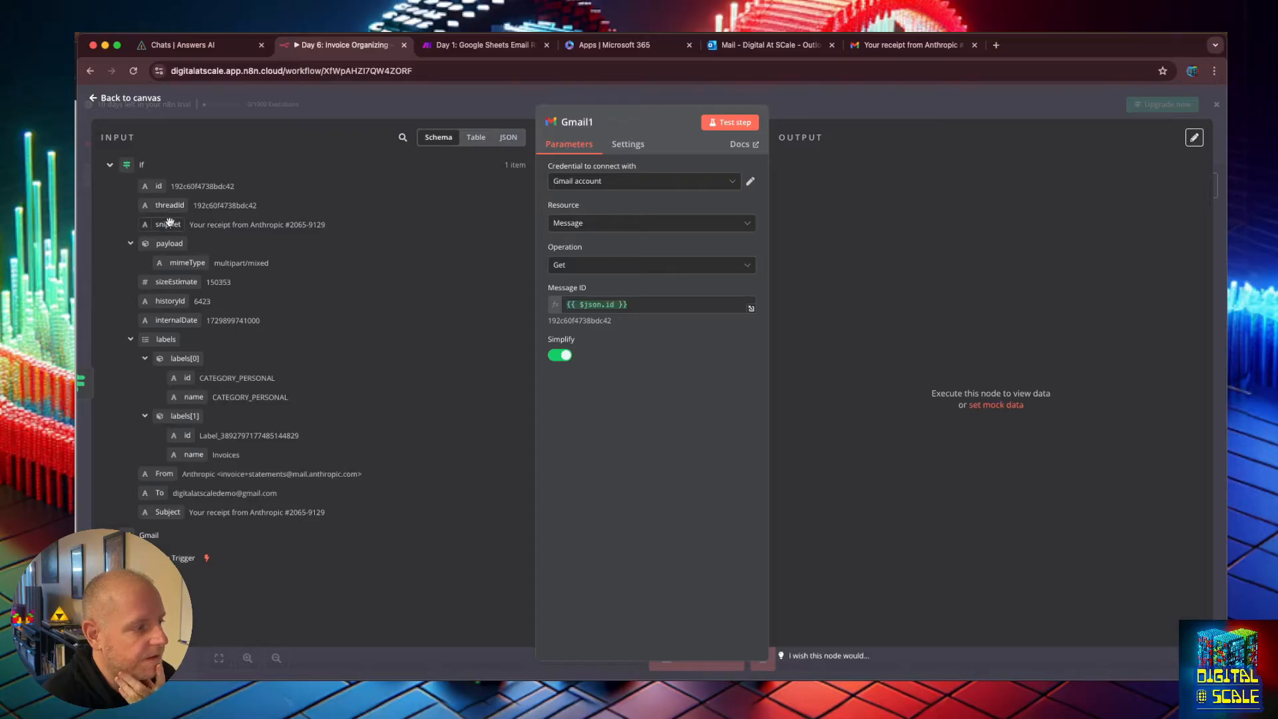
click(729, 123)
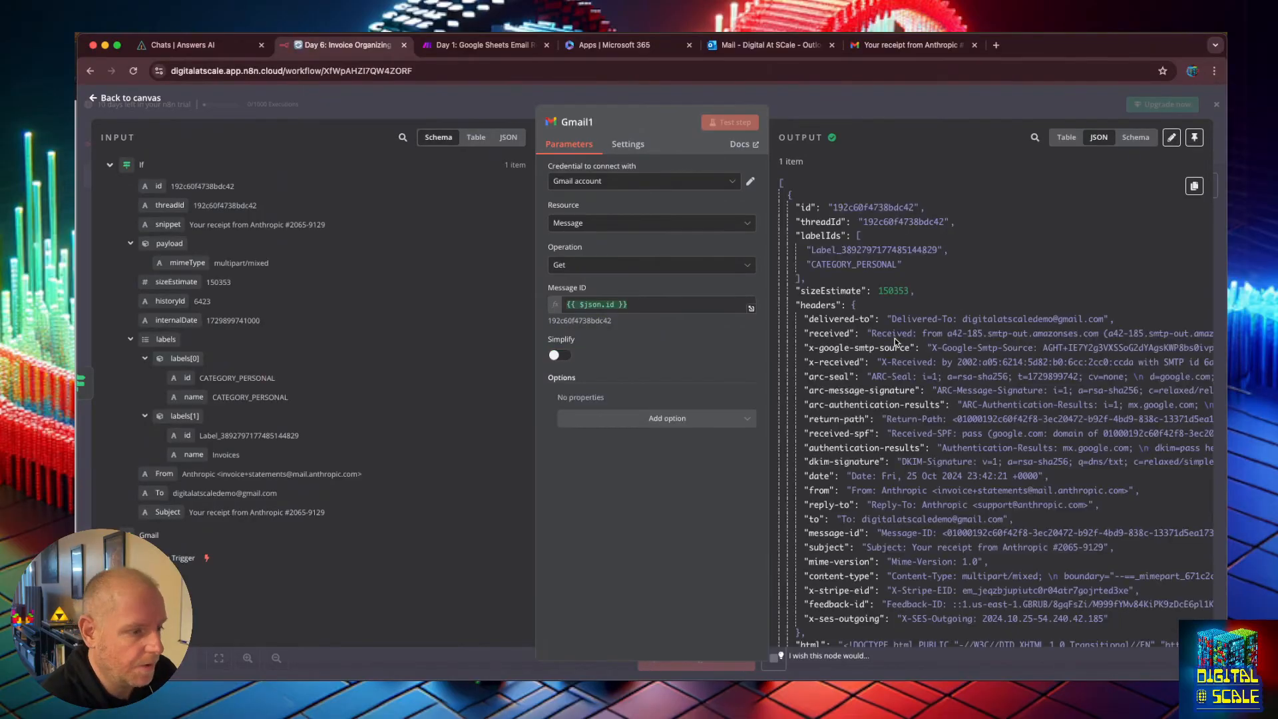
scroll(894, 341, down, 15)
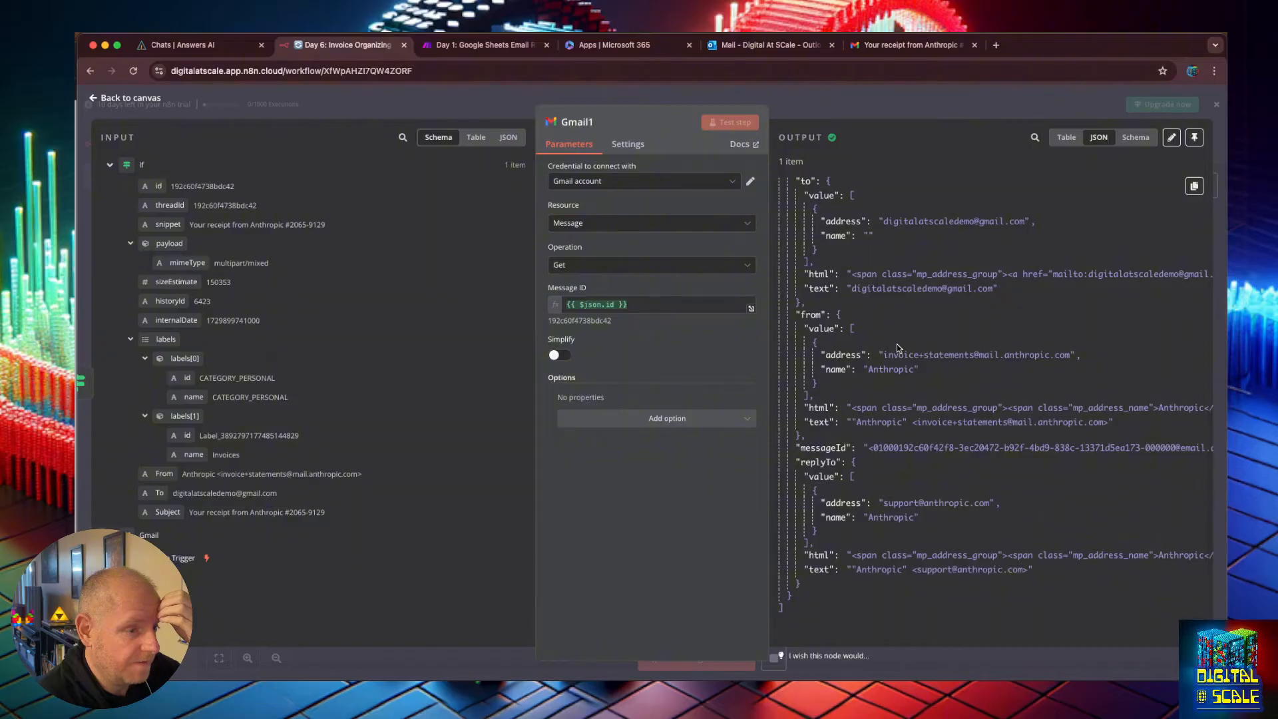
scroll(897, 346, up, 5)
scroll(897, 346, up, 5)
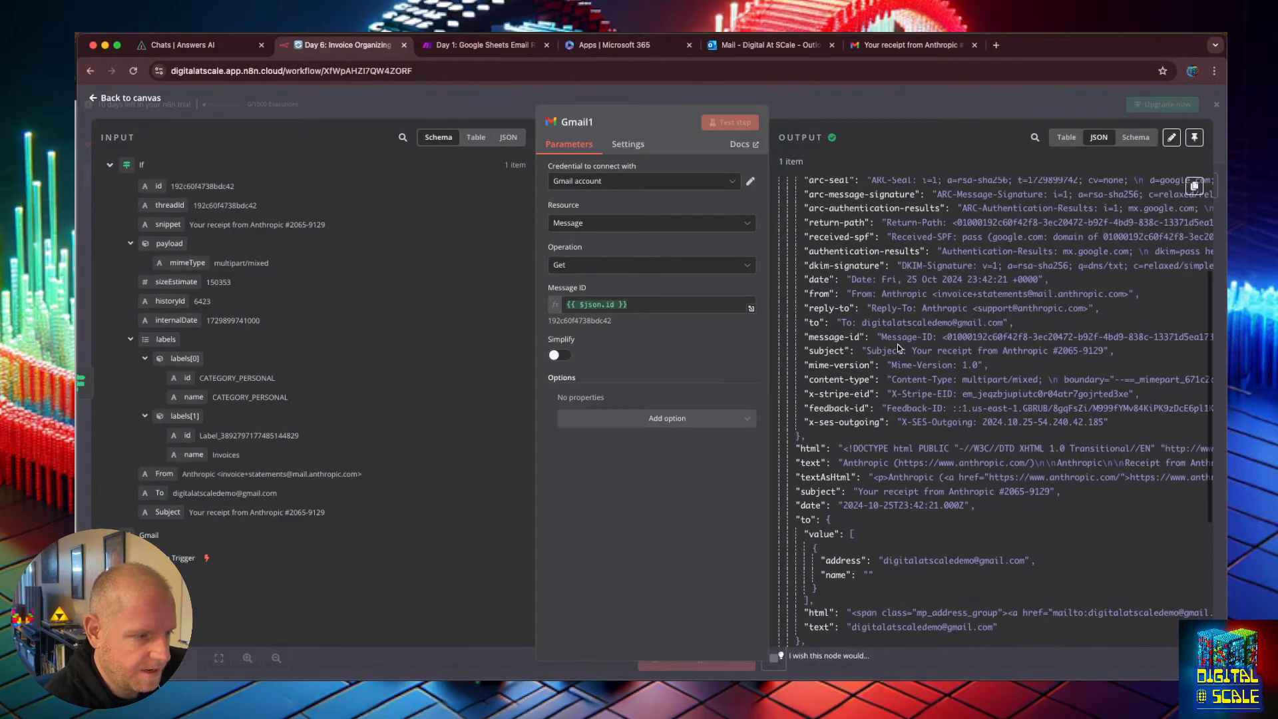
Turn Simplify on for the Gmail1 node and return to the canvas.
click(556, 357)
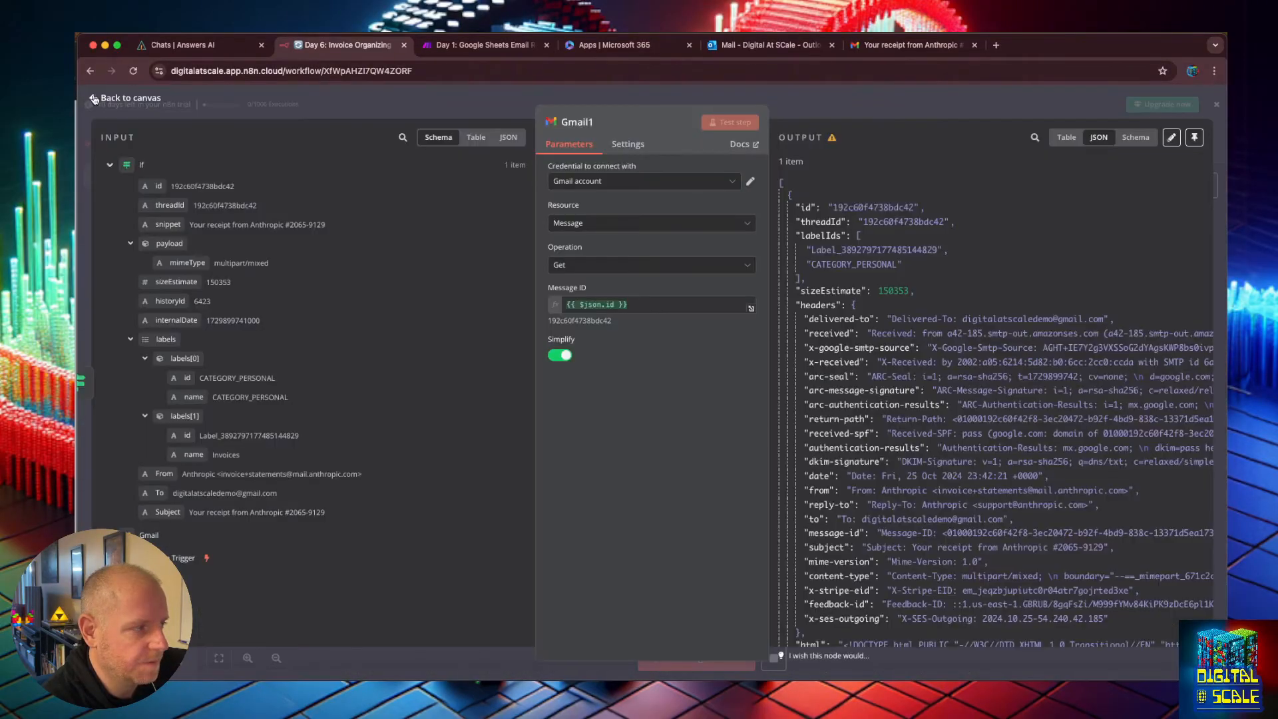
click(93, 98)
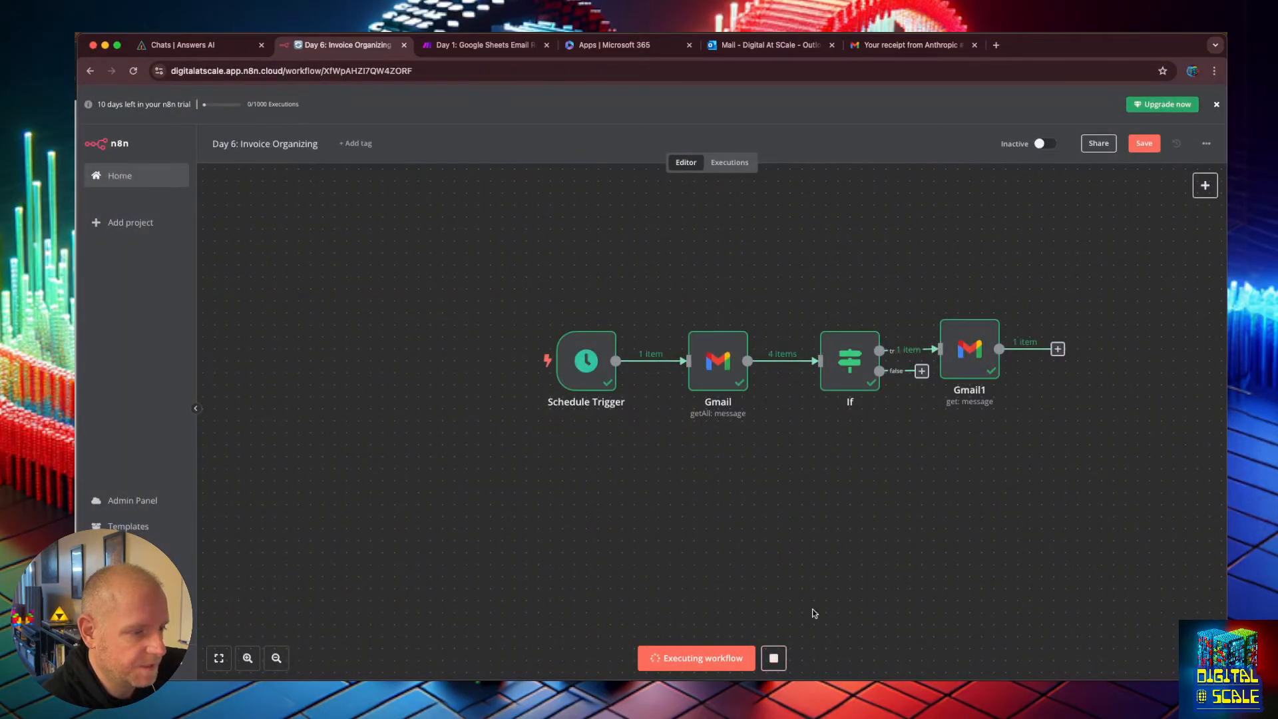
Reload the workflow page, discarding unsaved changes.
key(super+r)
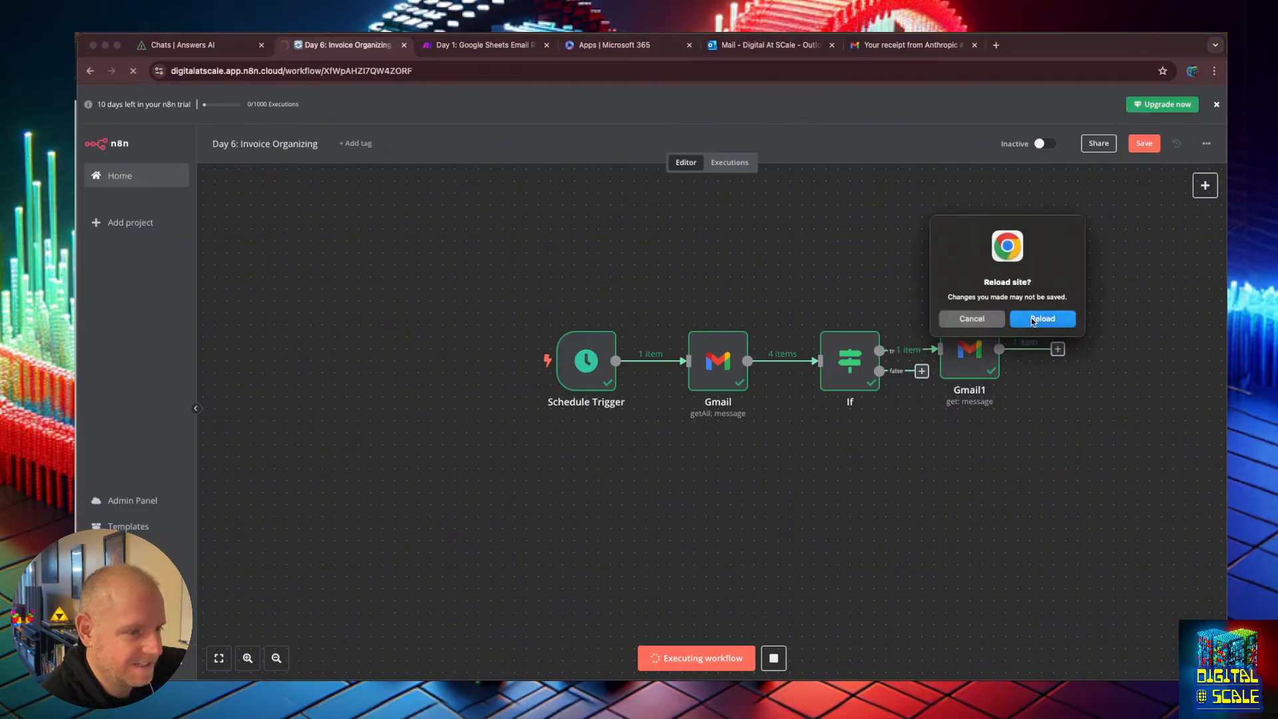
click(1042, 319)
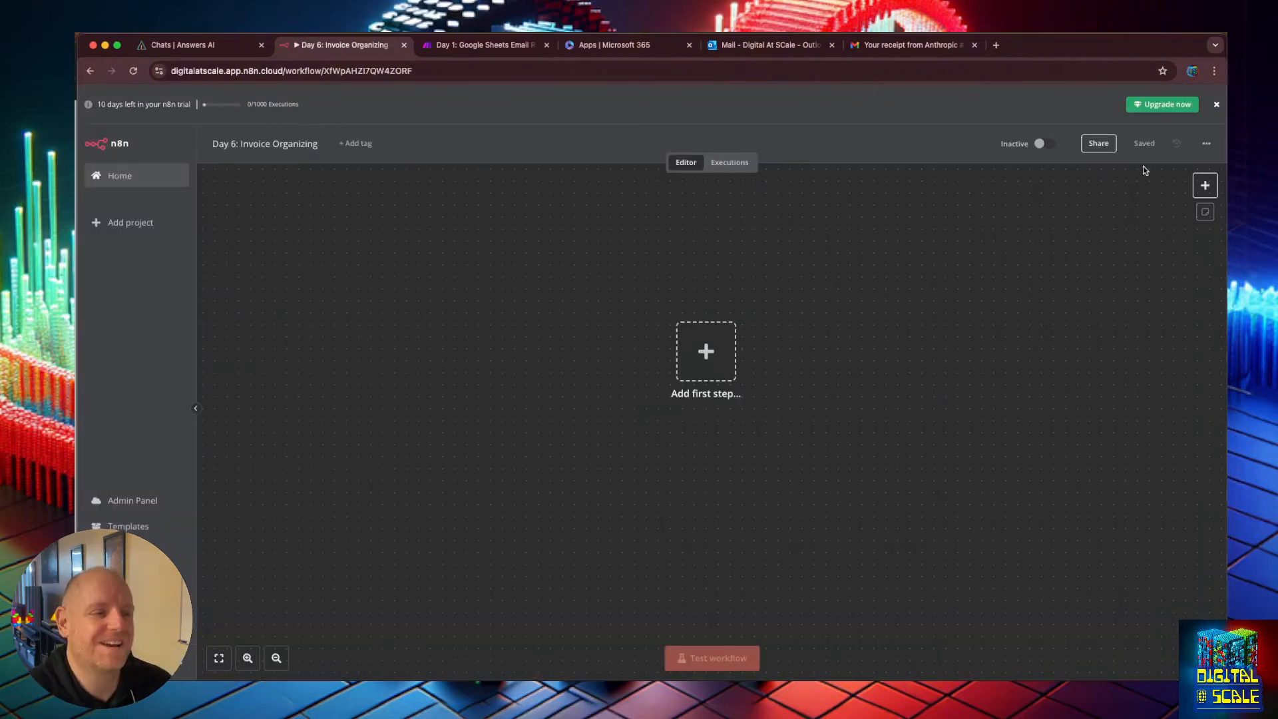
click(710, 355)
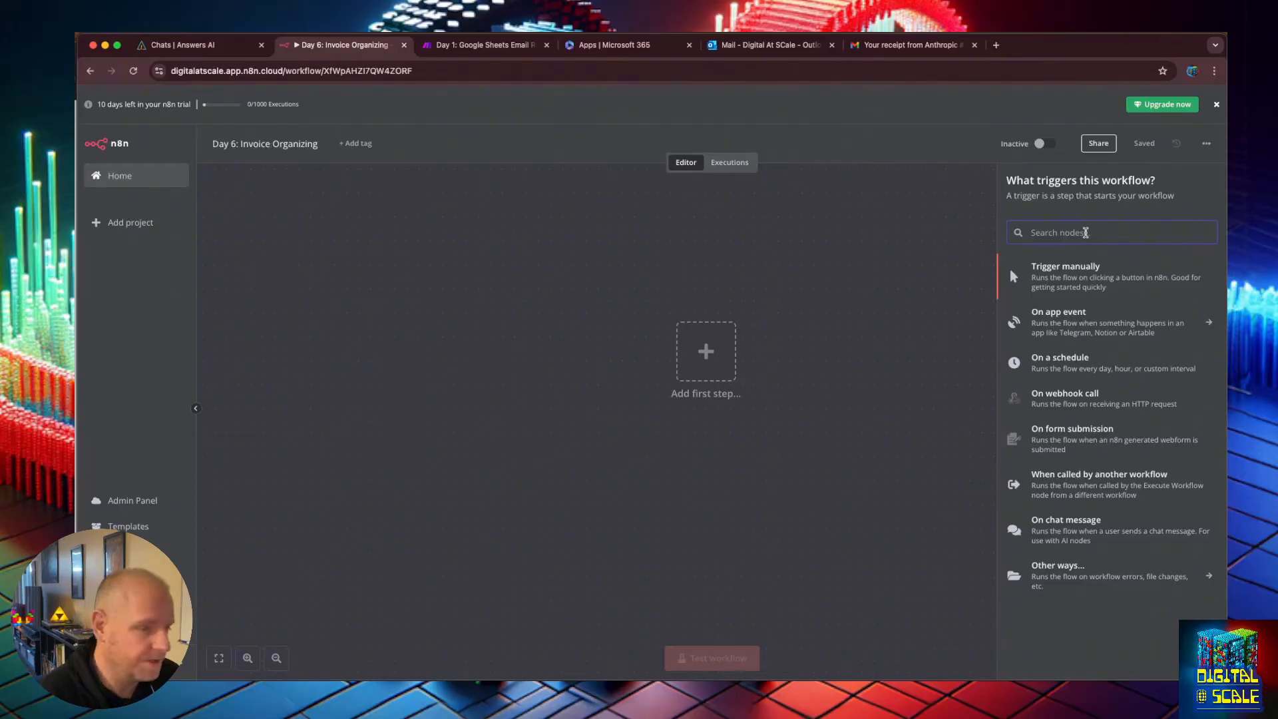
click(1068, 436)
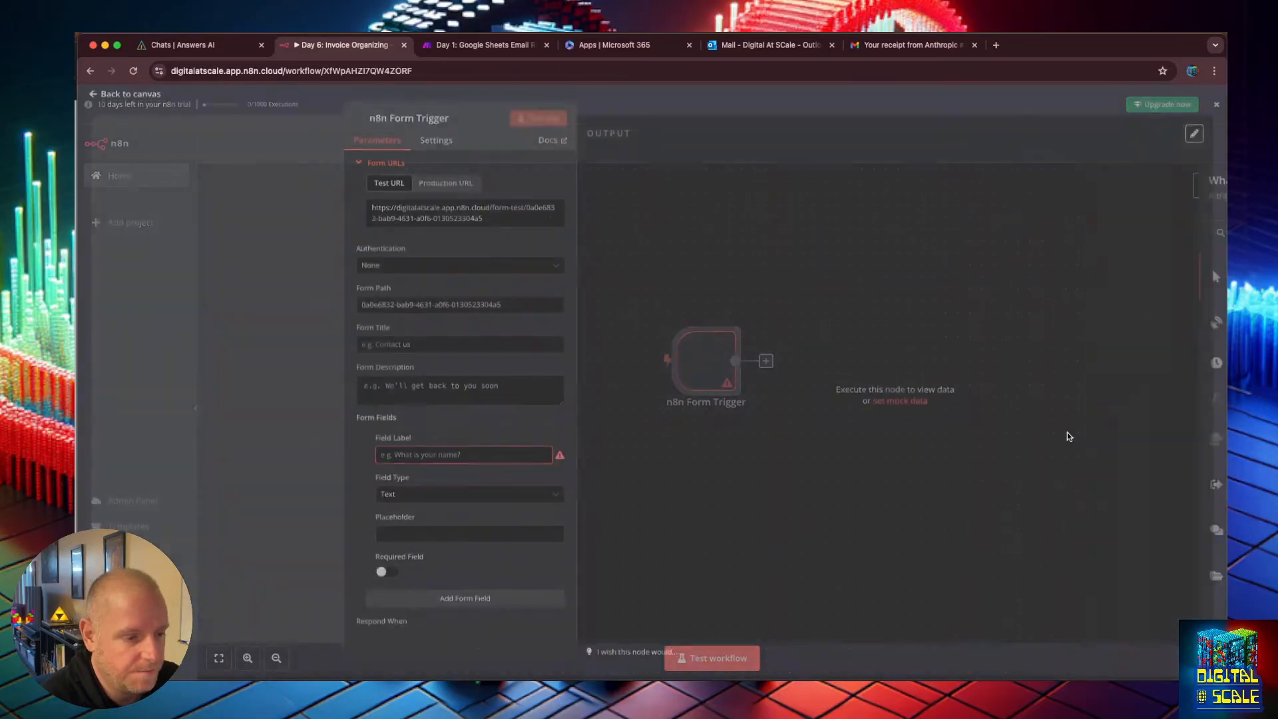
click(97, 101)
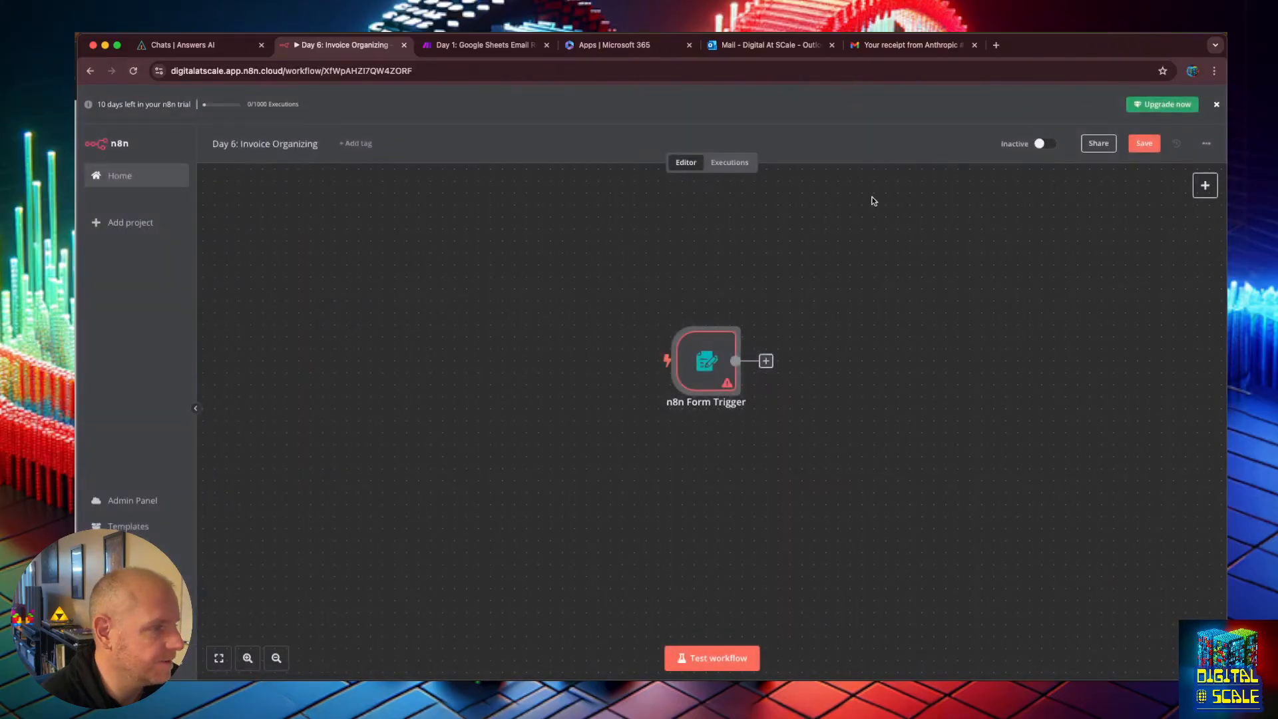
Replace the form trigger with a manual 'When clicking Test workflow' trigger as the starting node.
click(1205, 185)
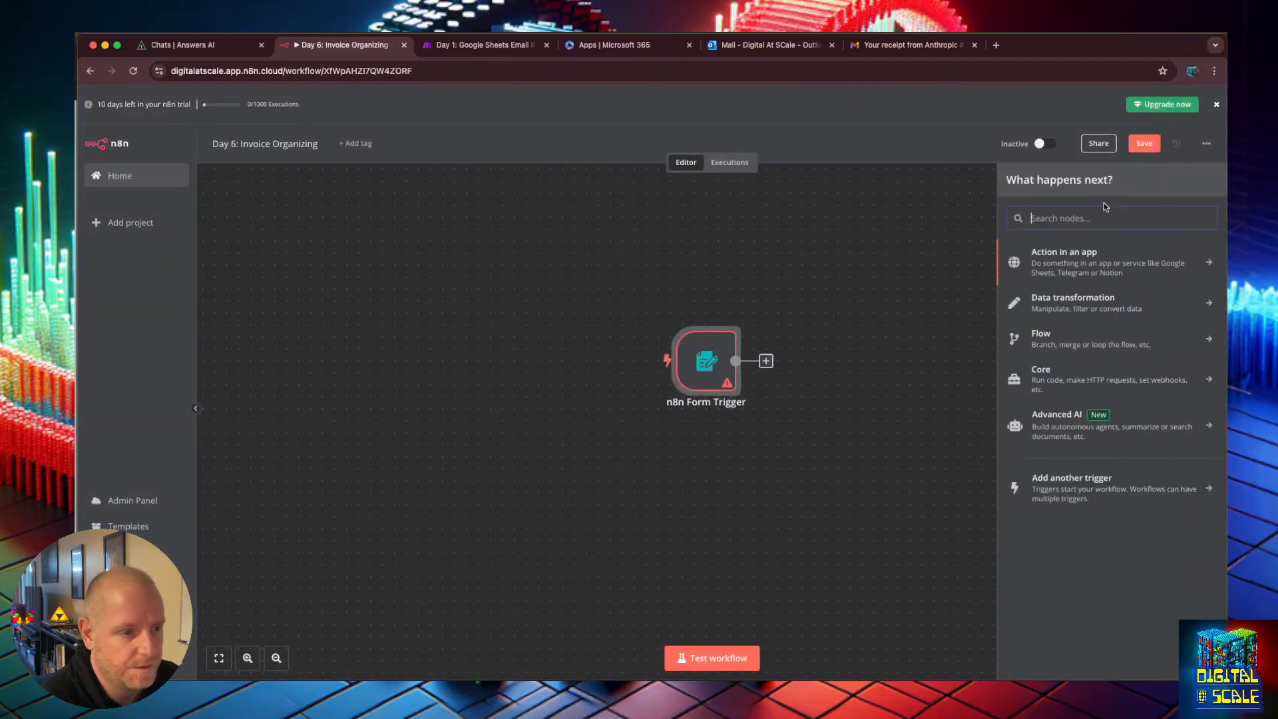
click(1076, 488)
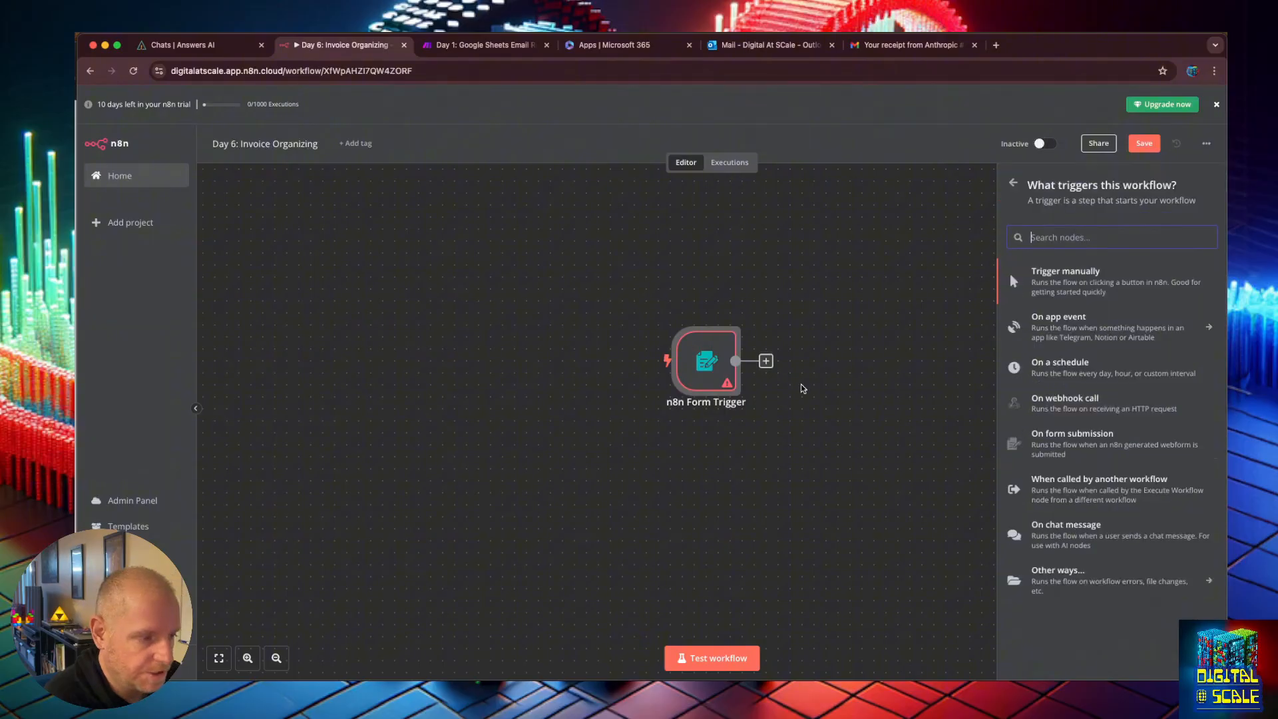
click(780, 419)
click(694, 341)
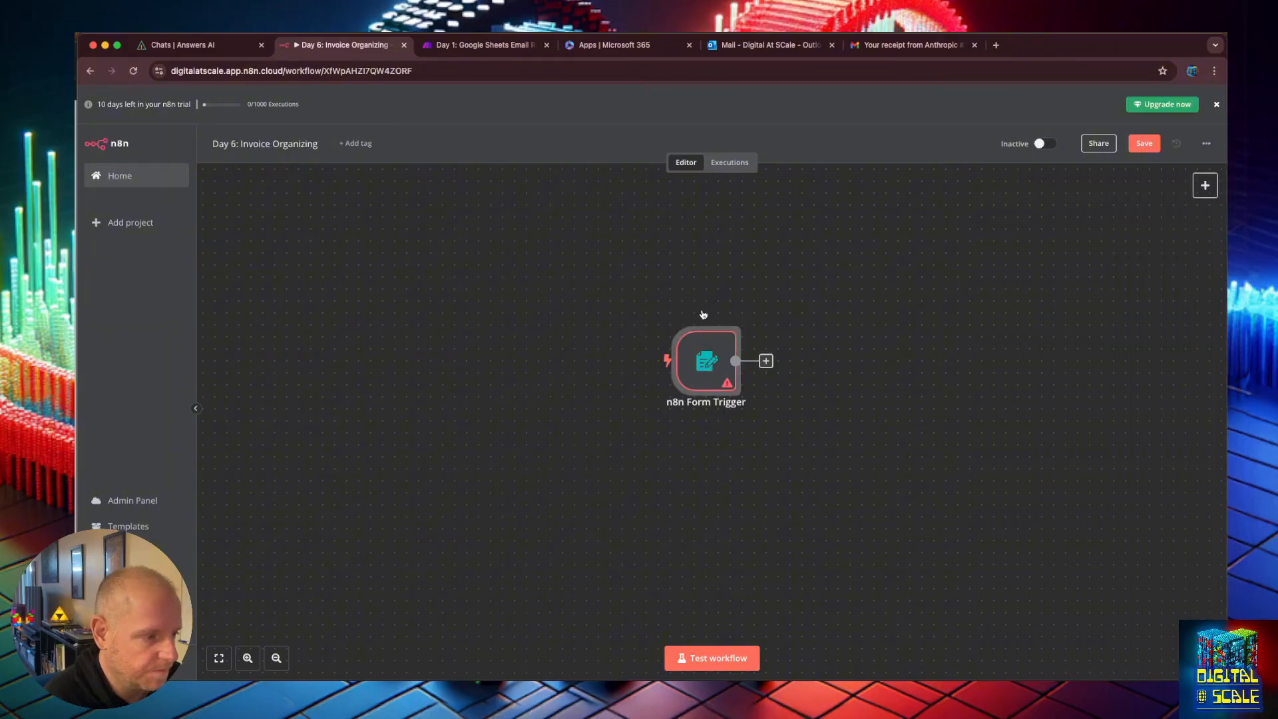
click(703, 315)
Add a Gmail 'Get many messages' node after the manual trigger.
click(1205, 185)
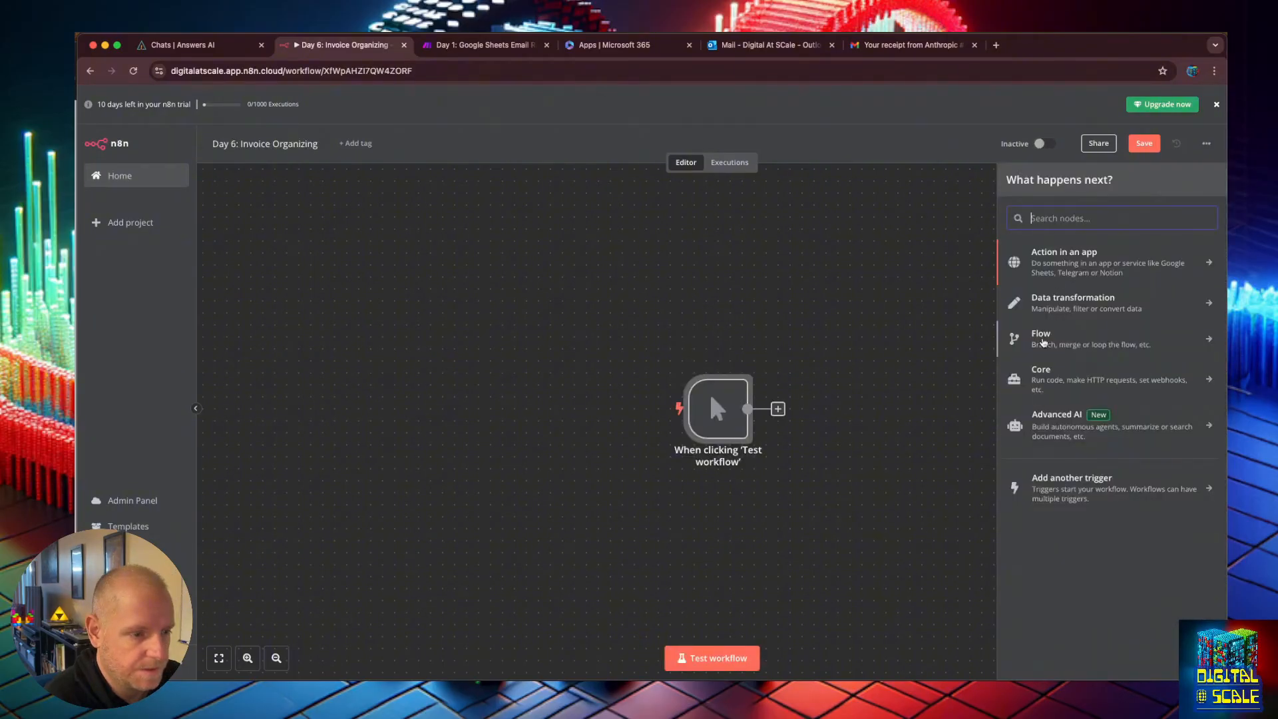
text(gma)
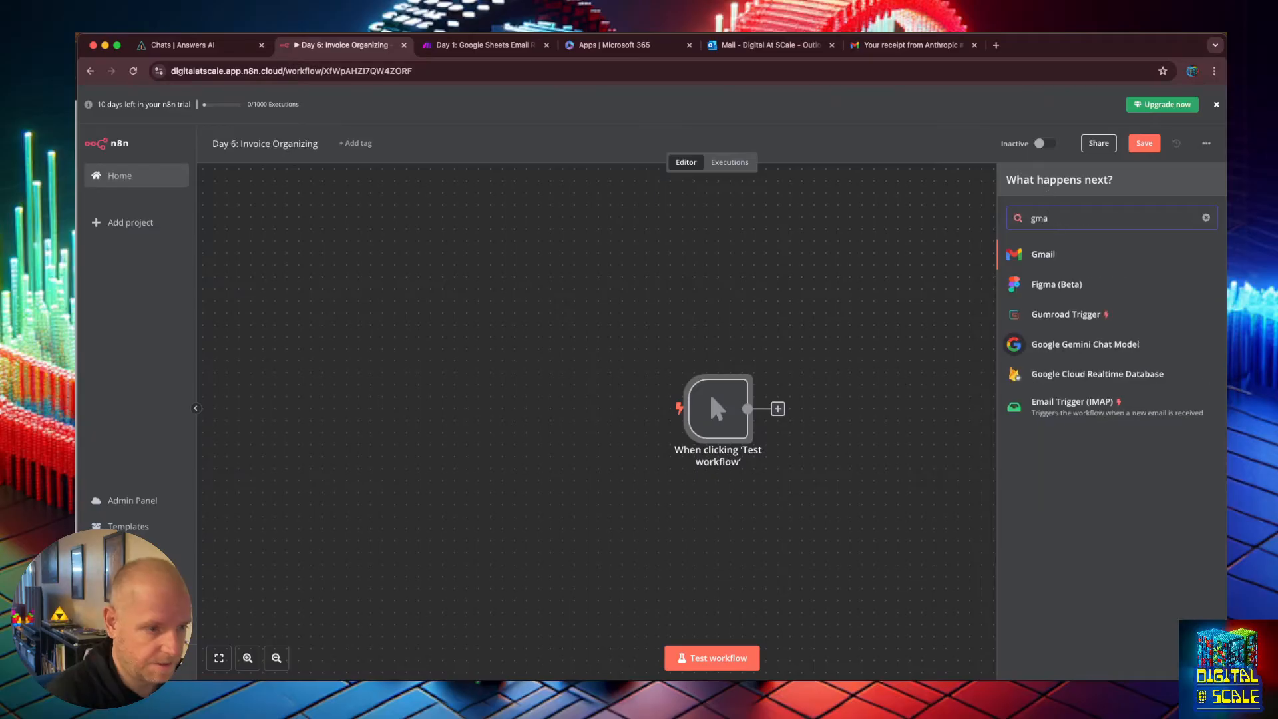
key(Return)
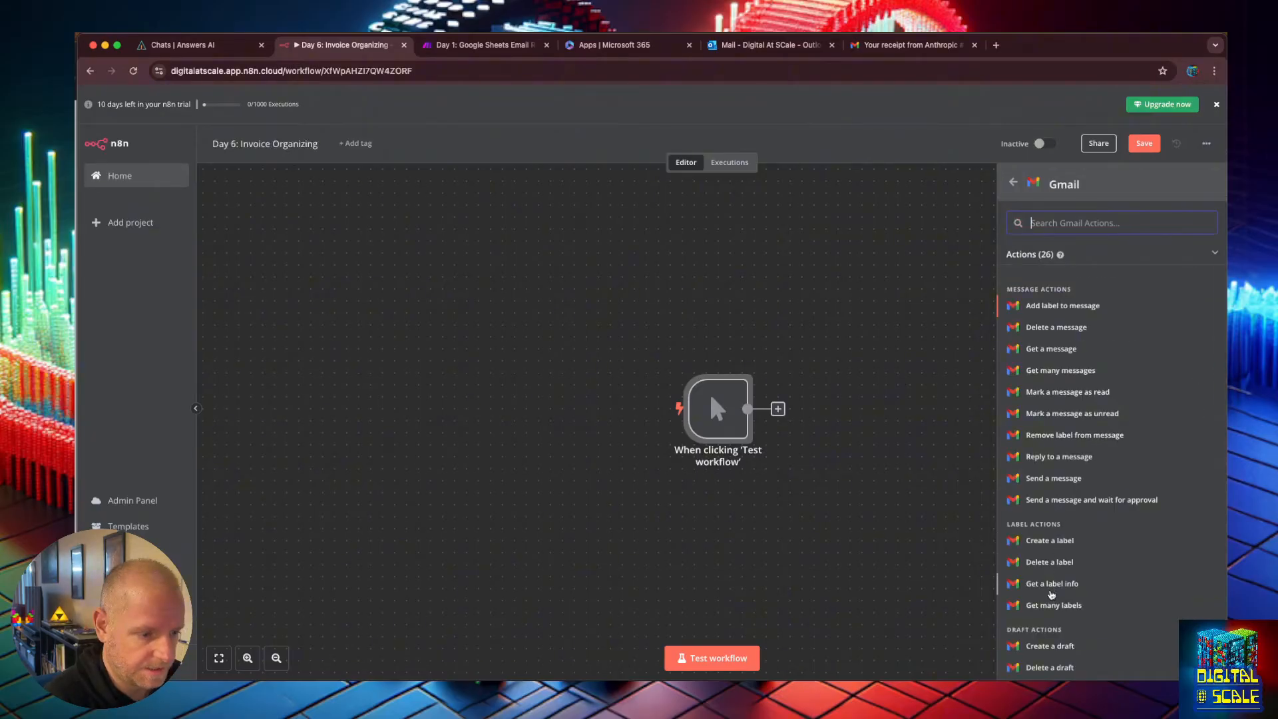
click(1060, 370)
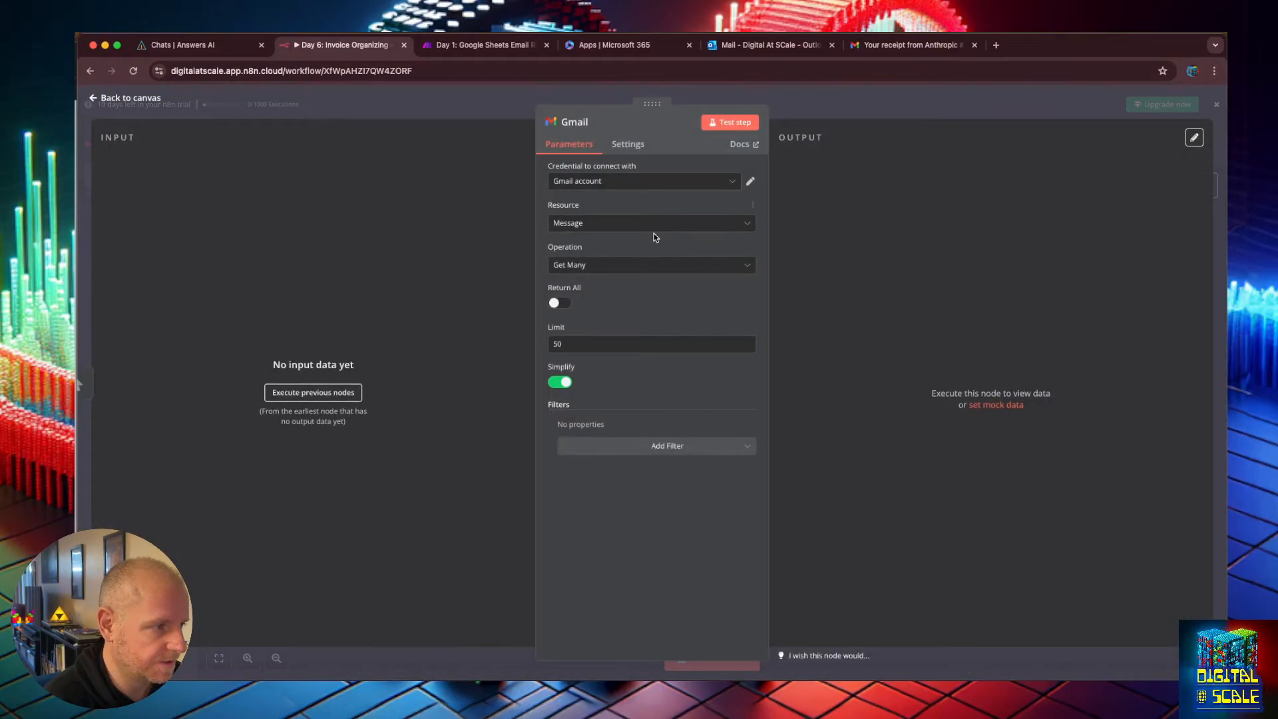
Add a Label Names or IDs filter to the Gmail node and select the Invoices label.
click(634, 449)
click(602, 496)
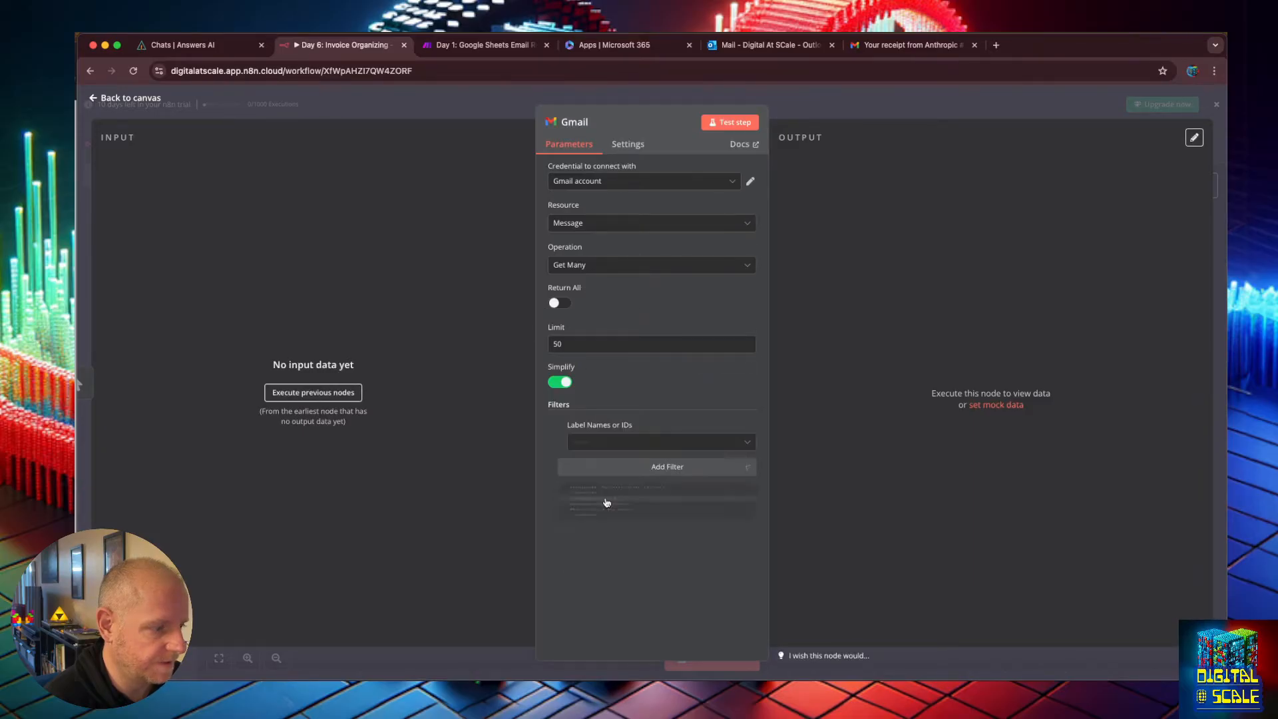
click(599, 440)
scroll(611, 586, down, 2)
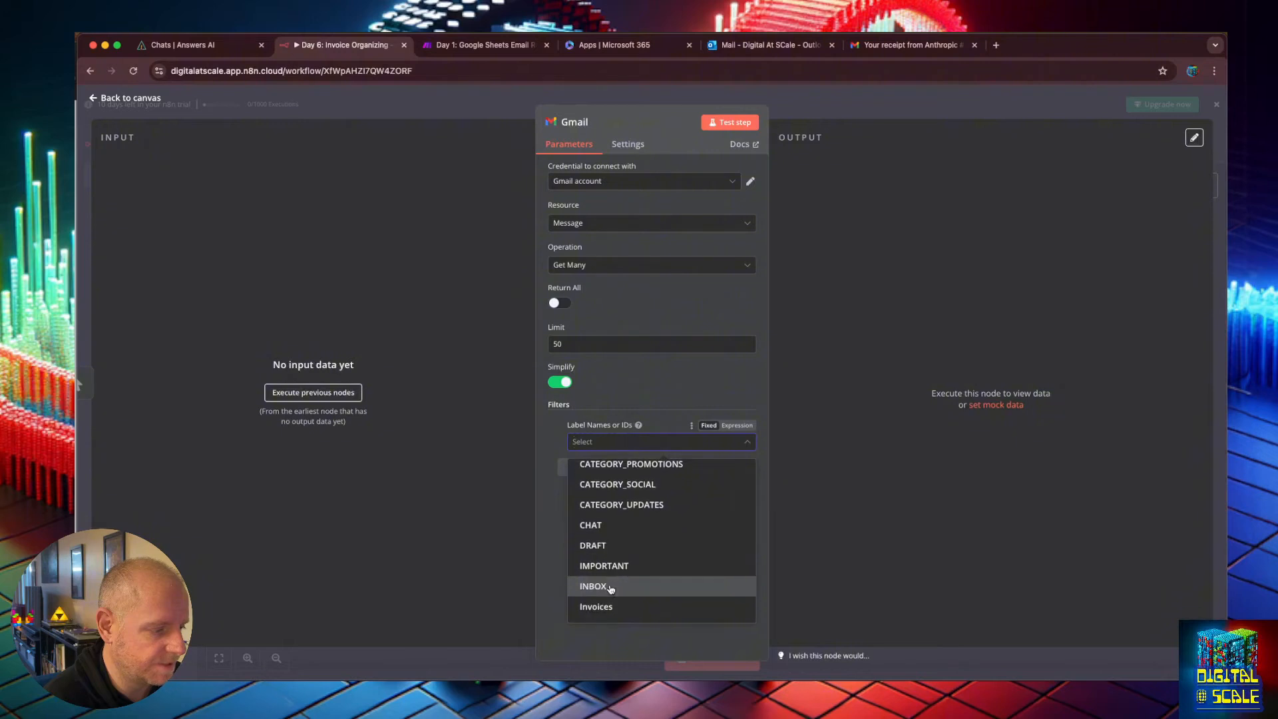
click(611, 606)
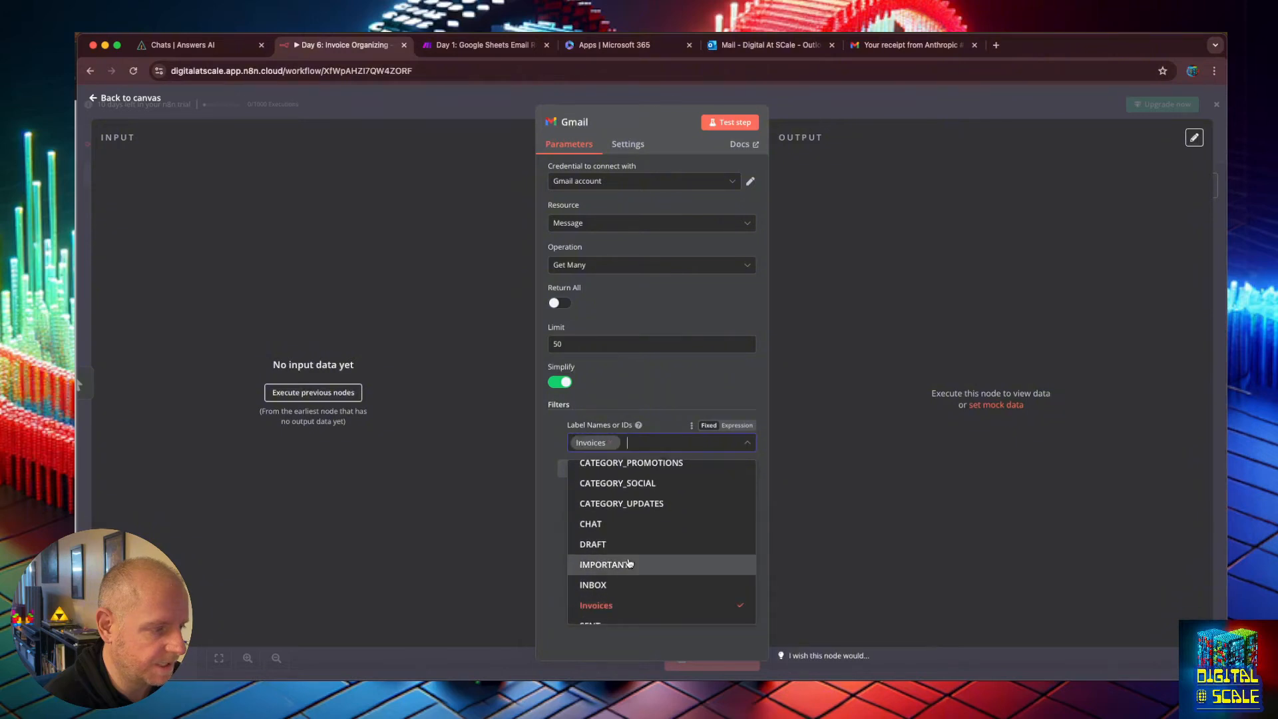
Test the Gmail node, review the returned messages, and return to the canvas.
click(729, 123)
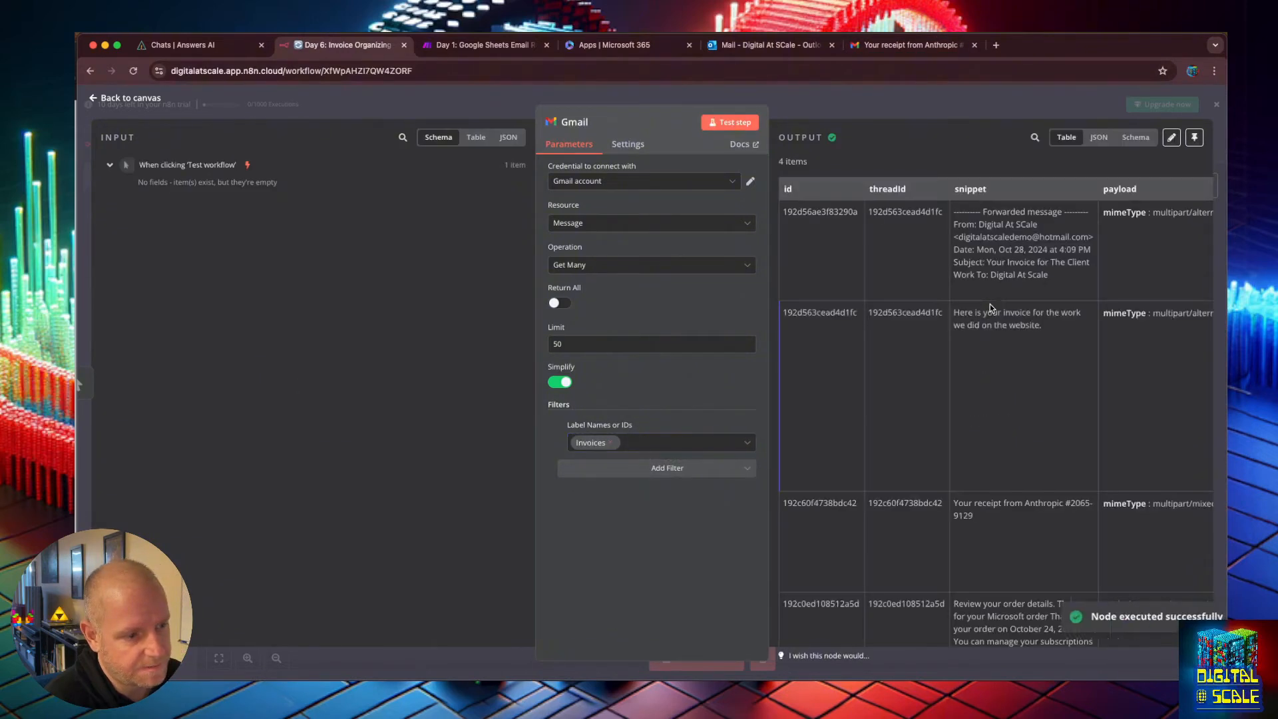
scroll(952, 260, down, 2)
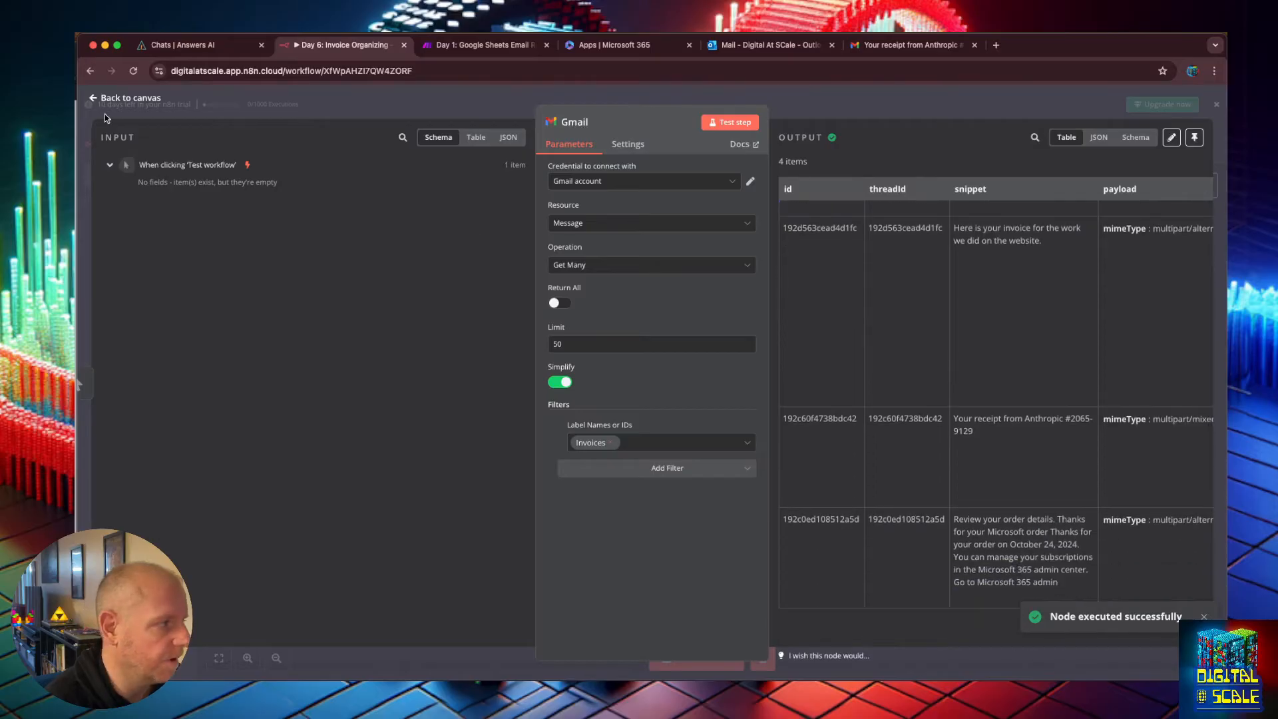
click(93, 100)
Add an If node connected after the Gmail node.
click(874, 367)
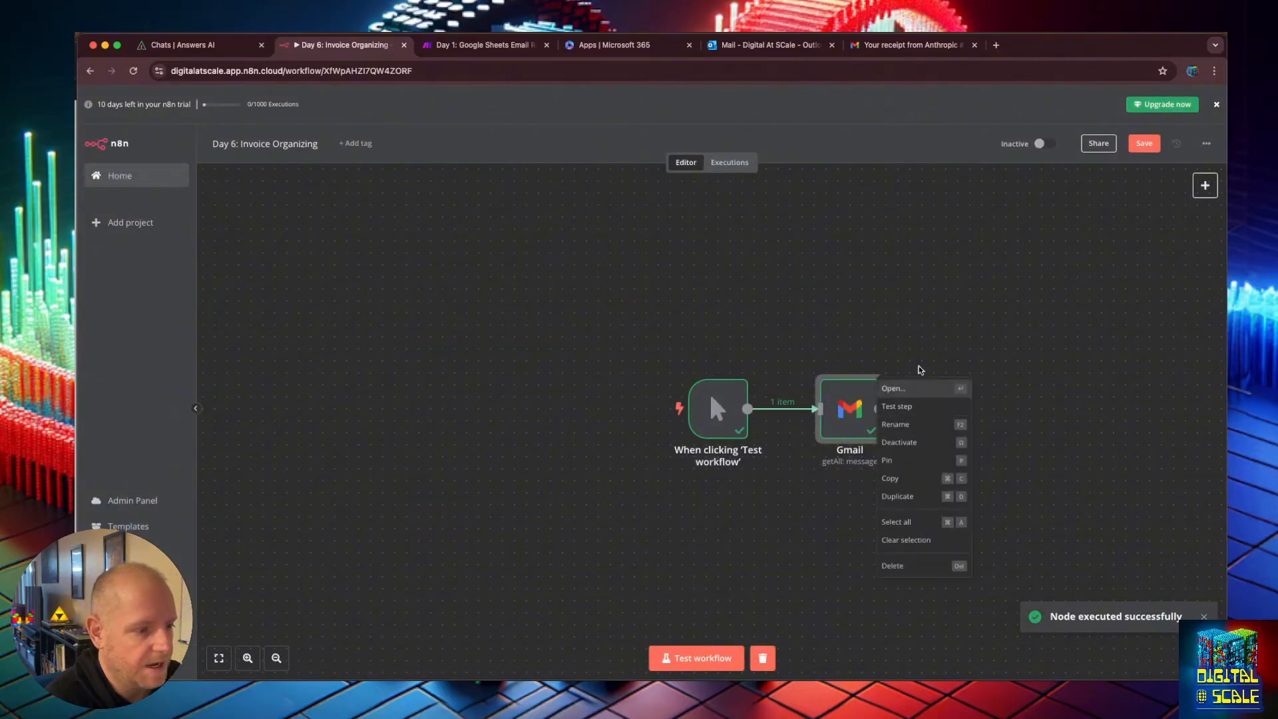
click(938, 408)
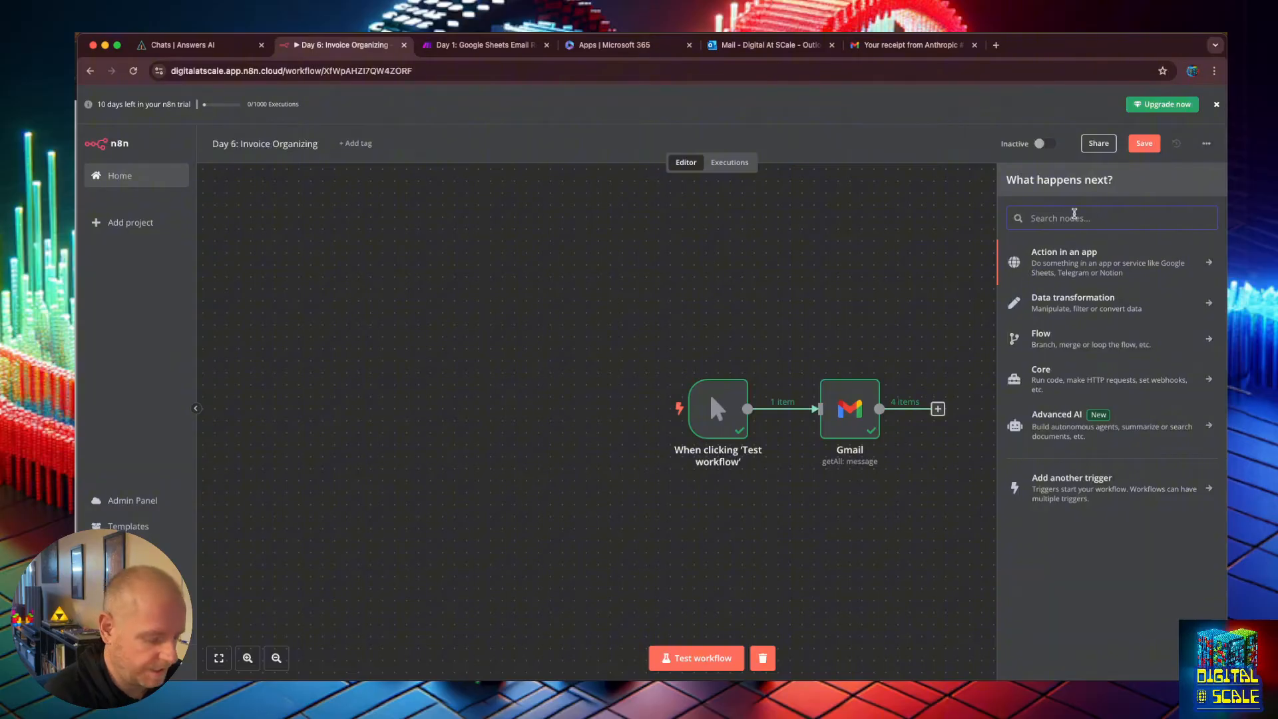
text(if)
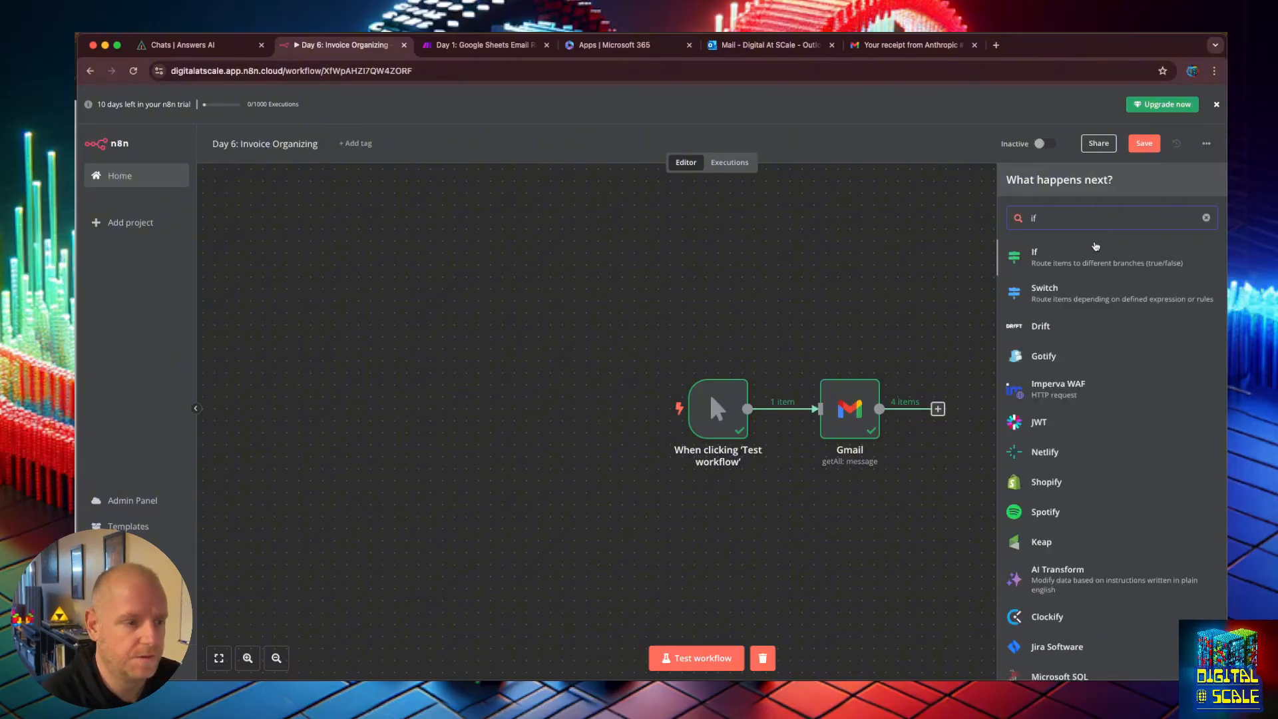
click(1064, 249)
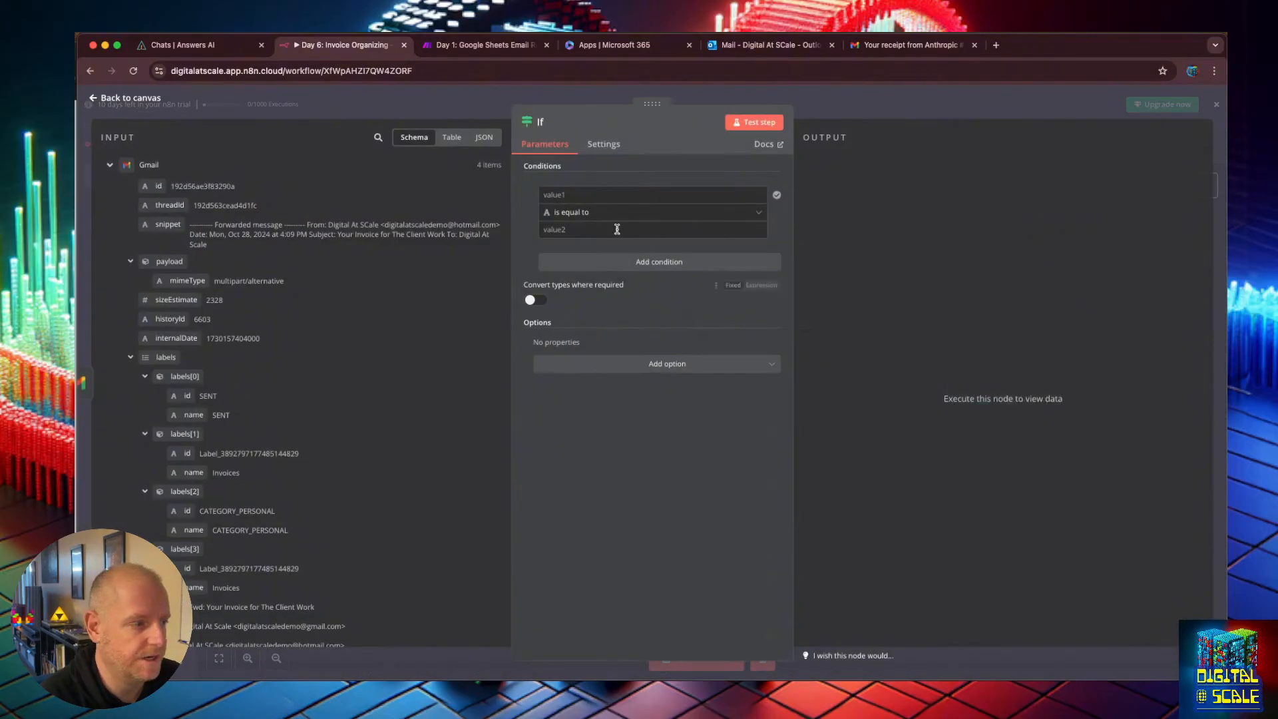
Set the If condition so the payload mimeType is equal to multipart/mixed, then return to the canvas.
click(582, 193)
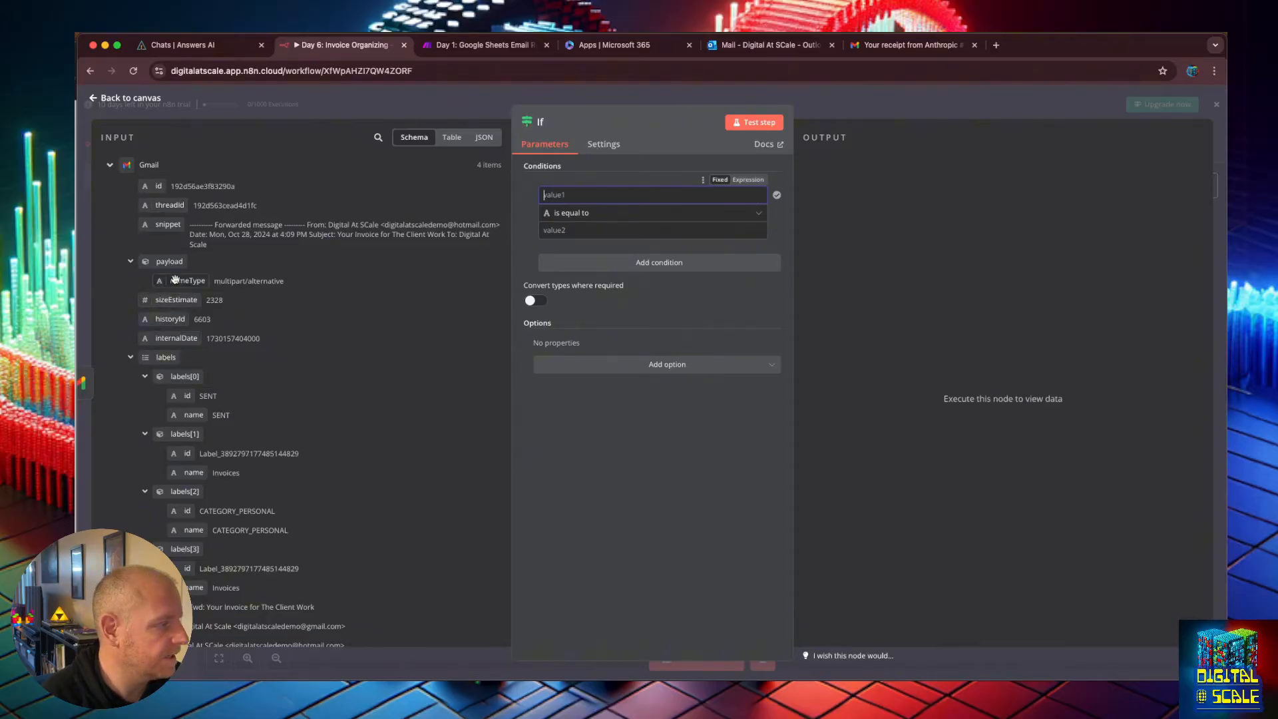
drag(175, 280, 559, 195)
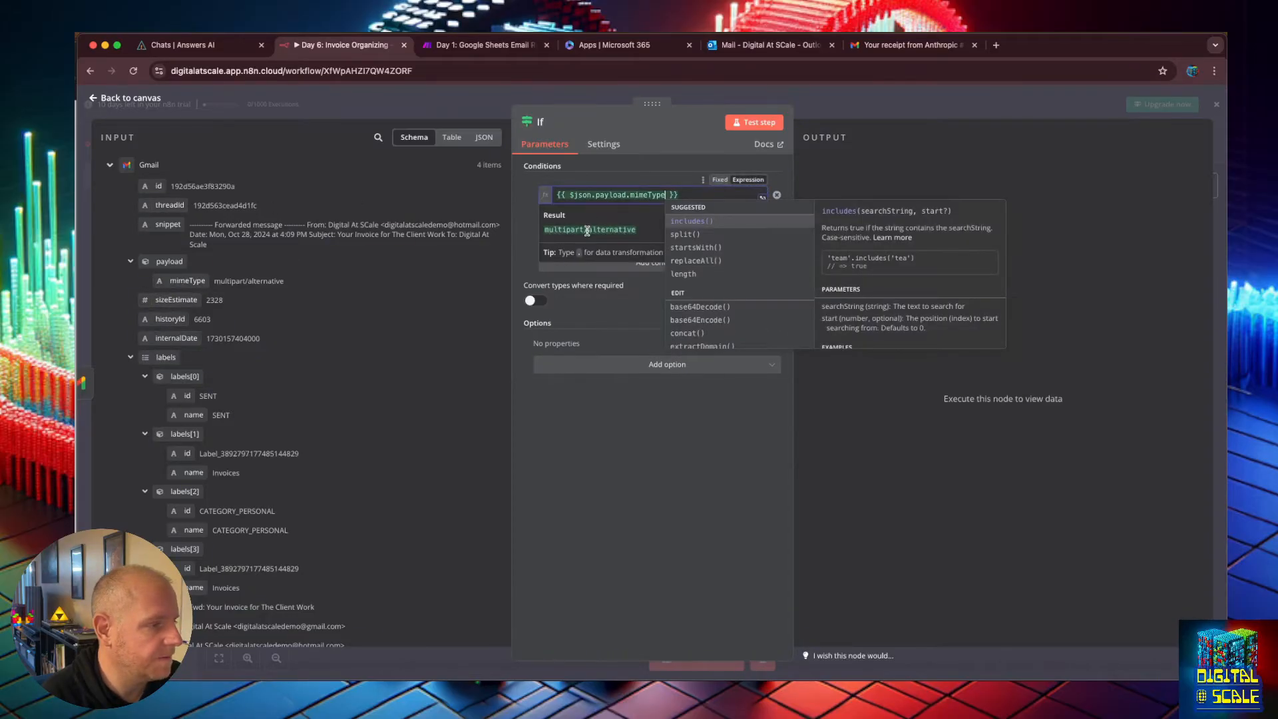
triple_click(587, 230)
click(559, 253)
text(e)
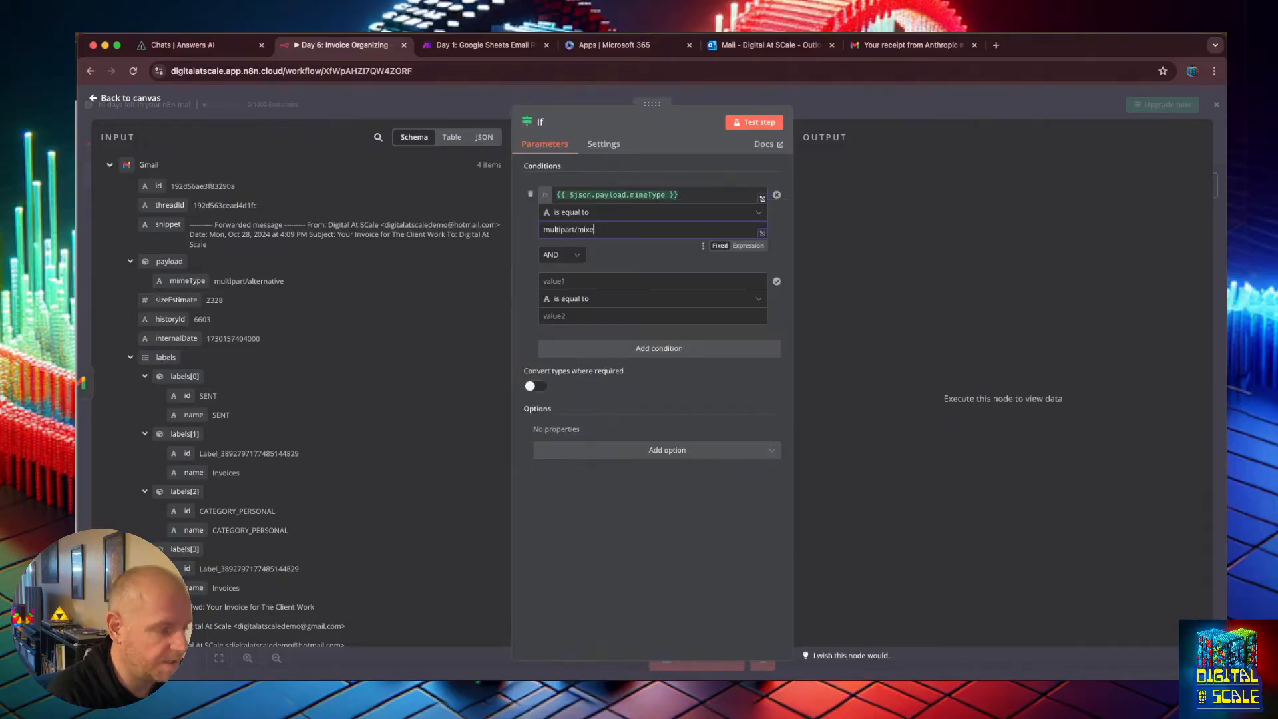
text(d)
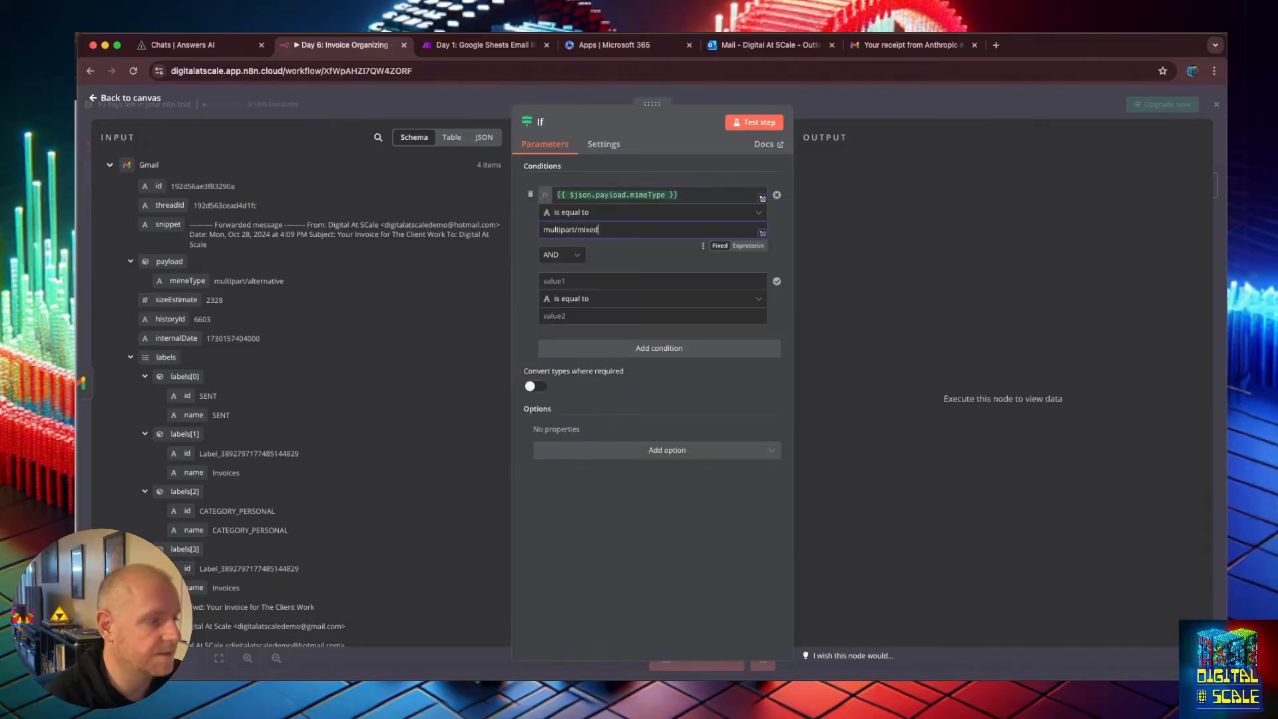
click(100, 98)
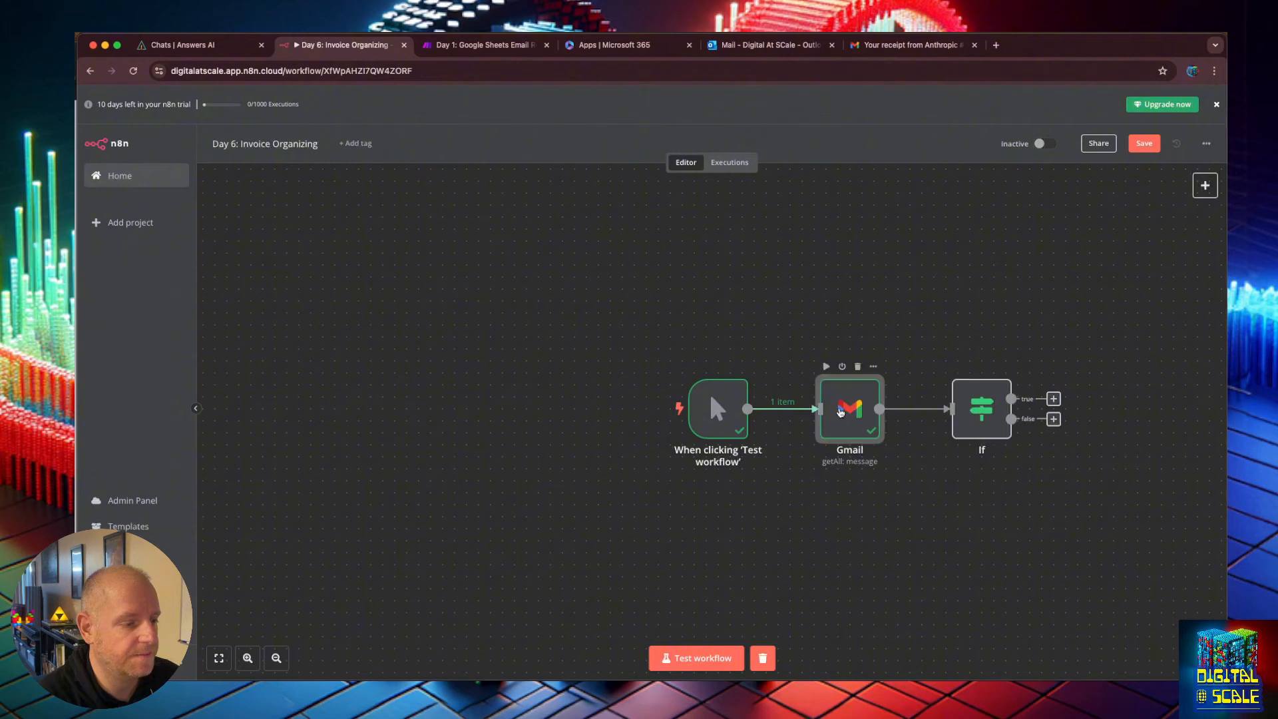
Reopen the Gmail node and examine the payload mimeType values of each message in its output.
double_click(840, 413)
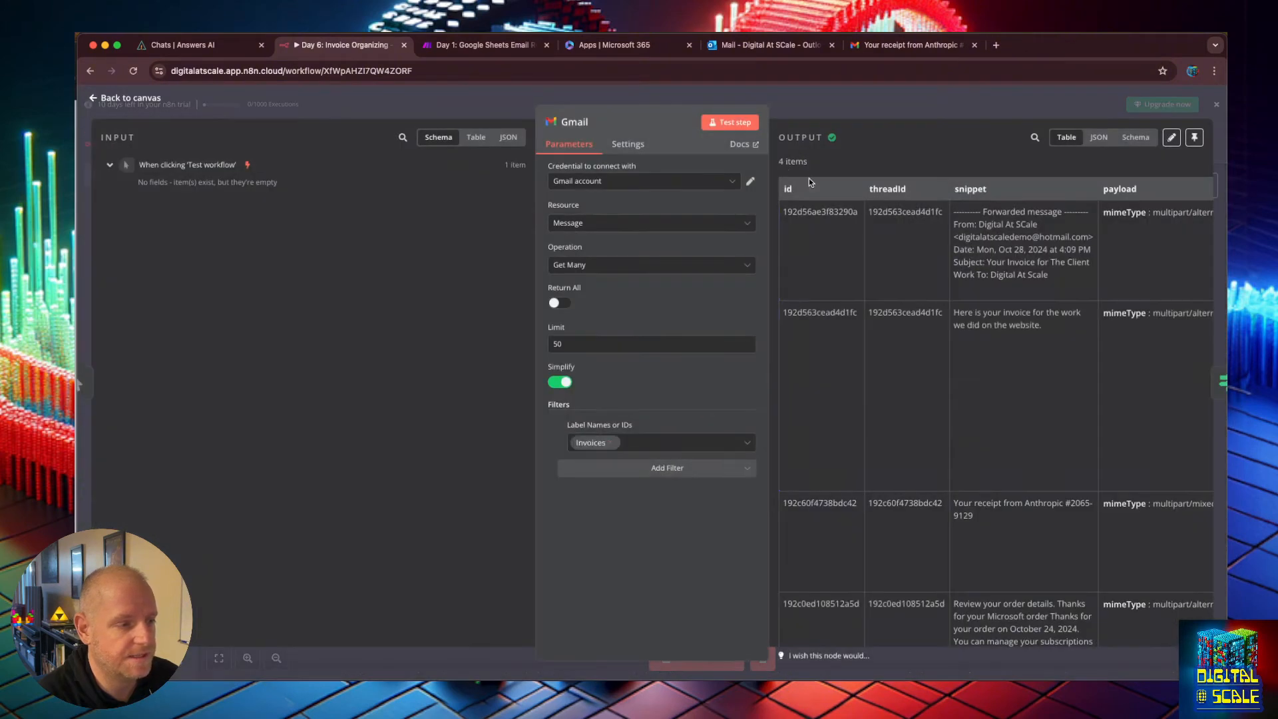
click(736, 131)
scroll(976, 300, down, 2)
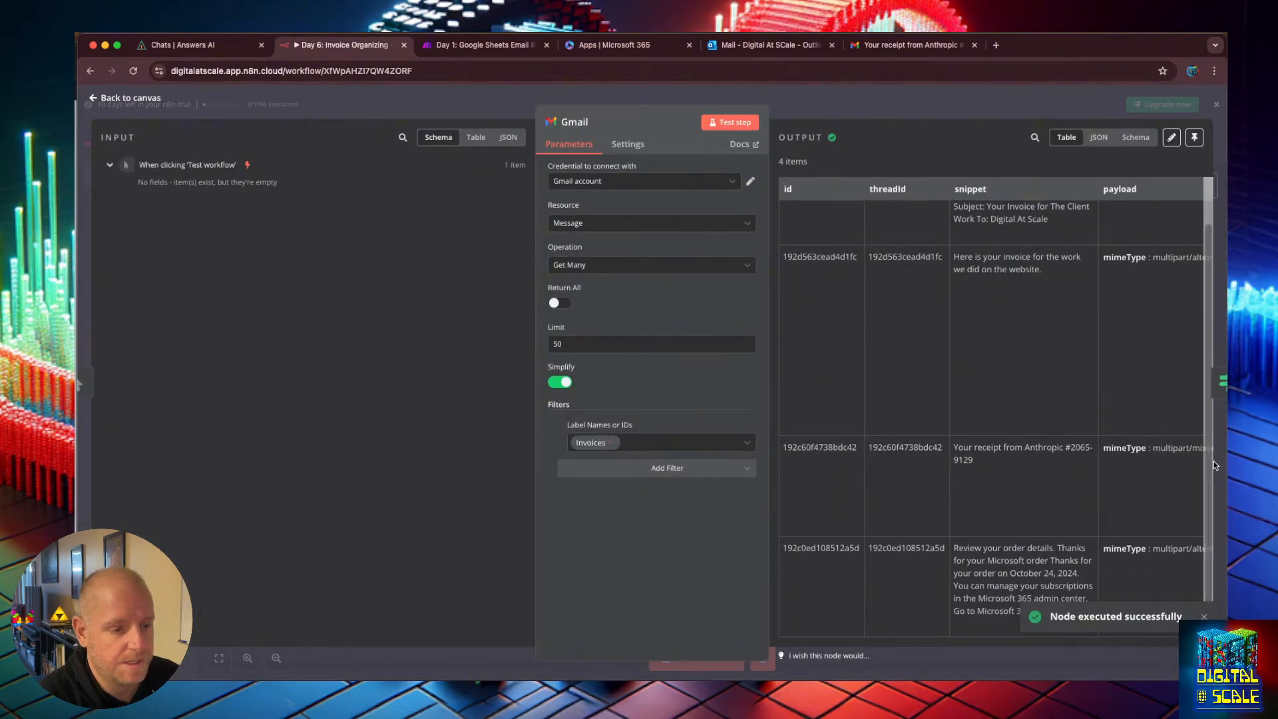
click(1098, 137)
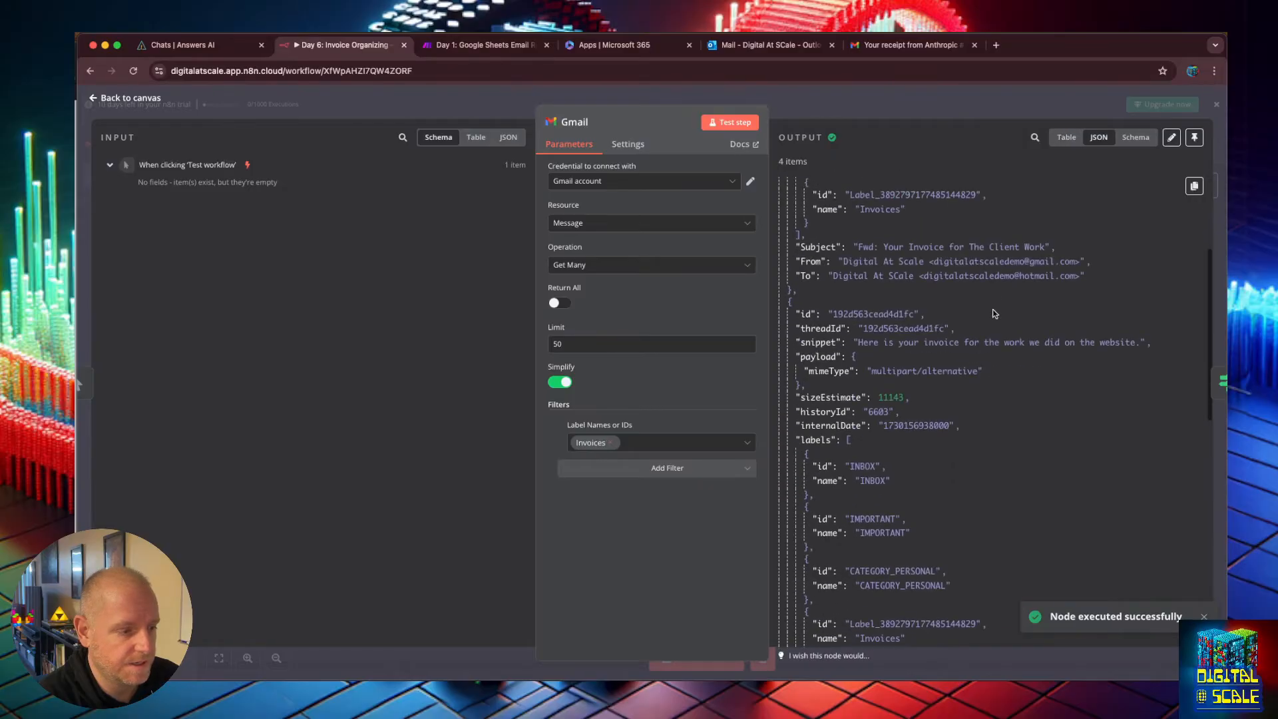
scroll(995, 314, down, 1)
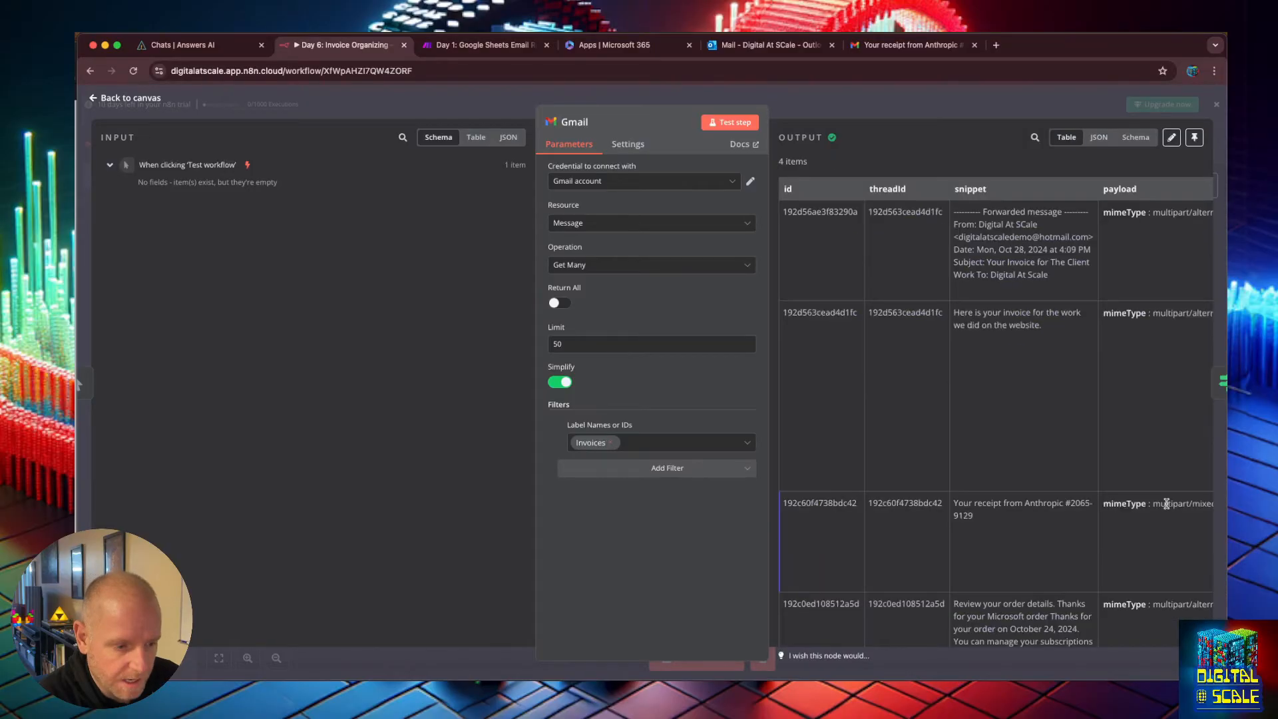
mouse_move(1164, 505)
mouse_down()
mouse_move(1213, 517)
mouse_move(1146, 517)
mouse_up()
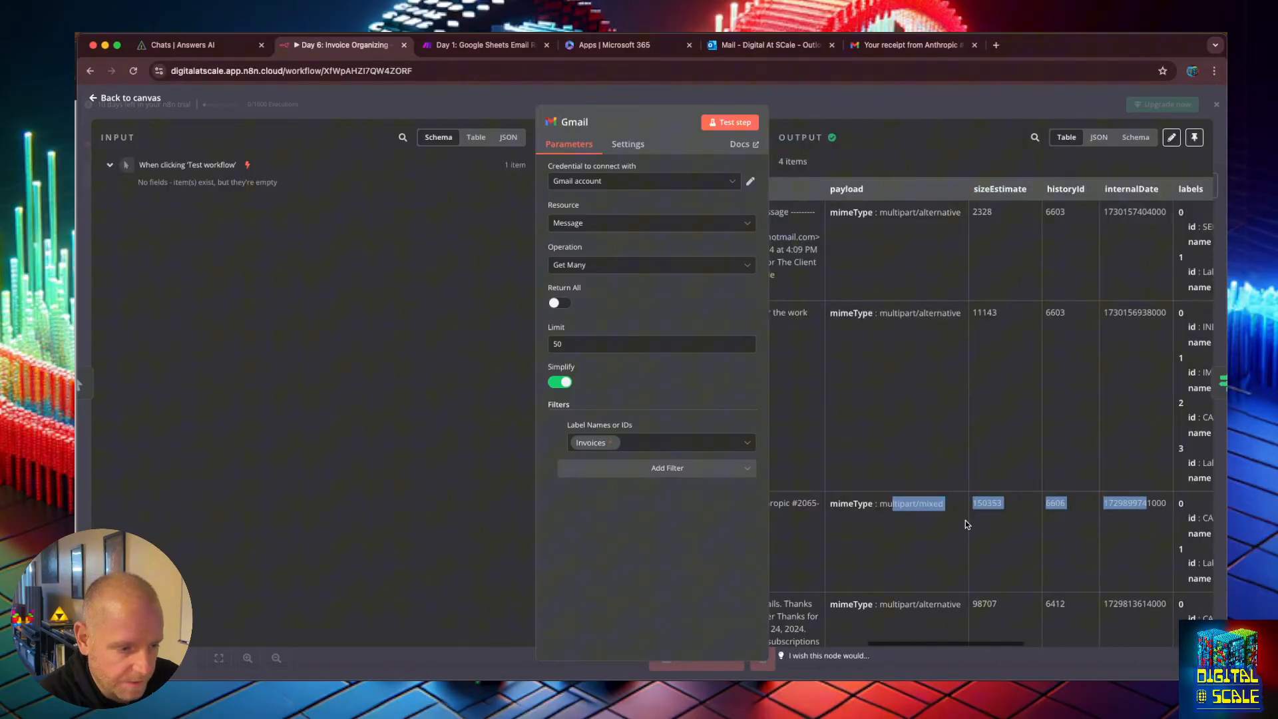
click(930, 508)
drag(945, 507, 831, 508)
click(870, 510)
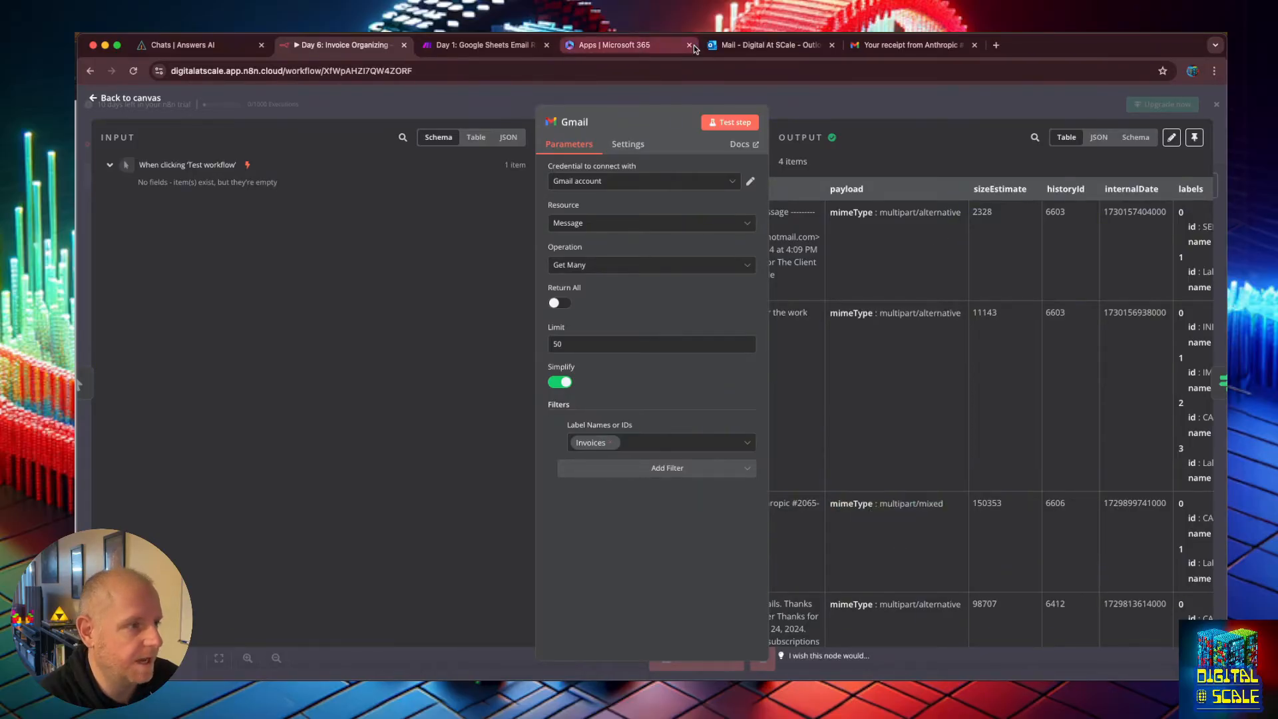
Check the Invoices label in Gmail for messages with attachments, then return to the workflow and select the If node.
click(876, 46)
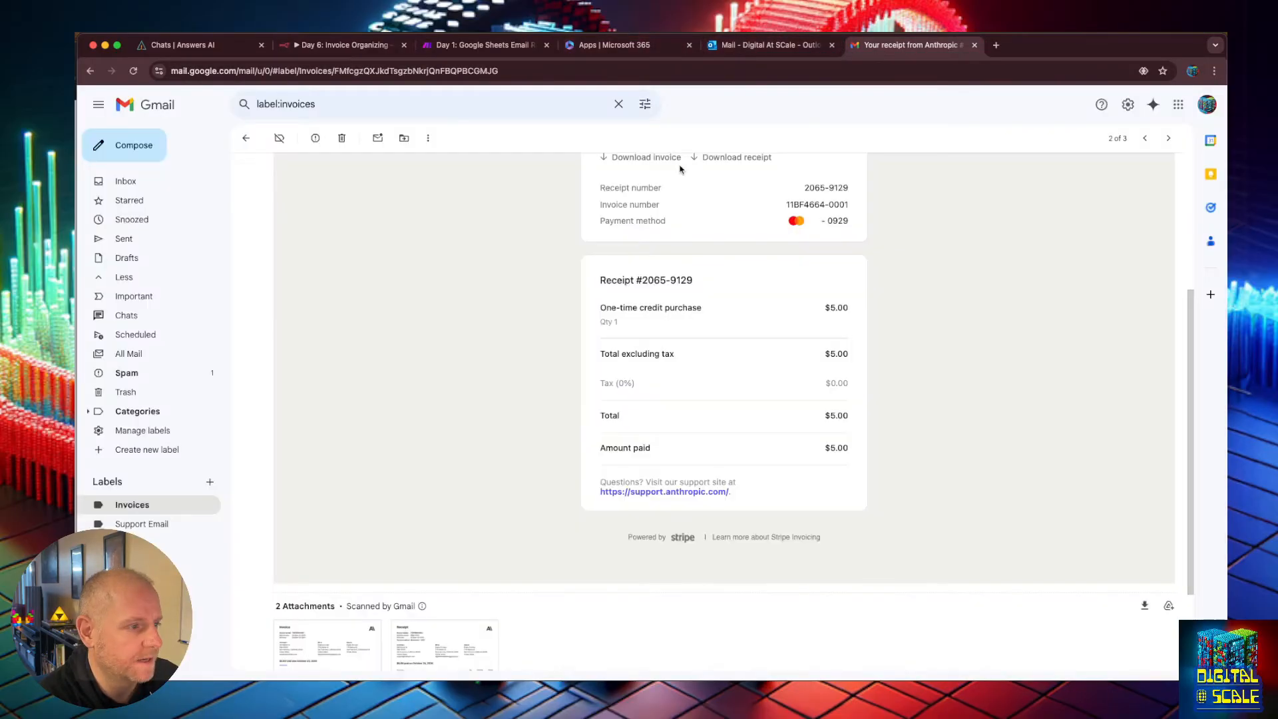
click(245, 138)
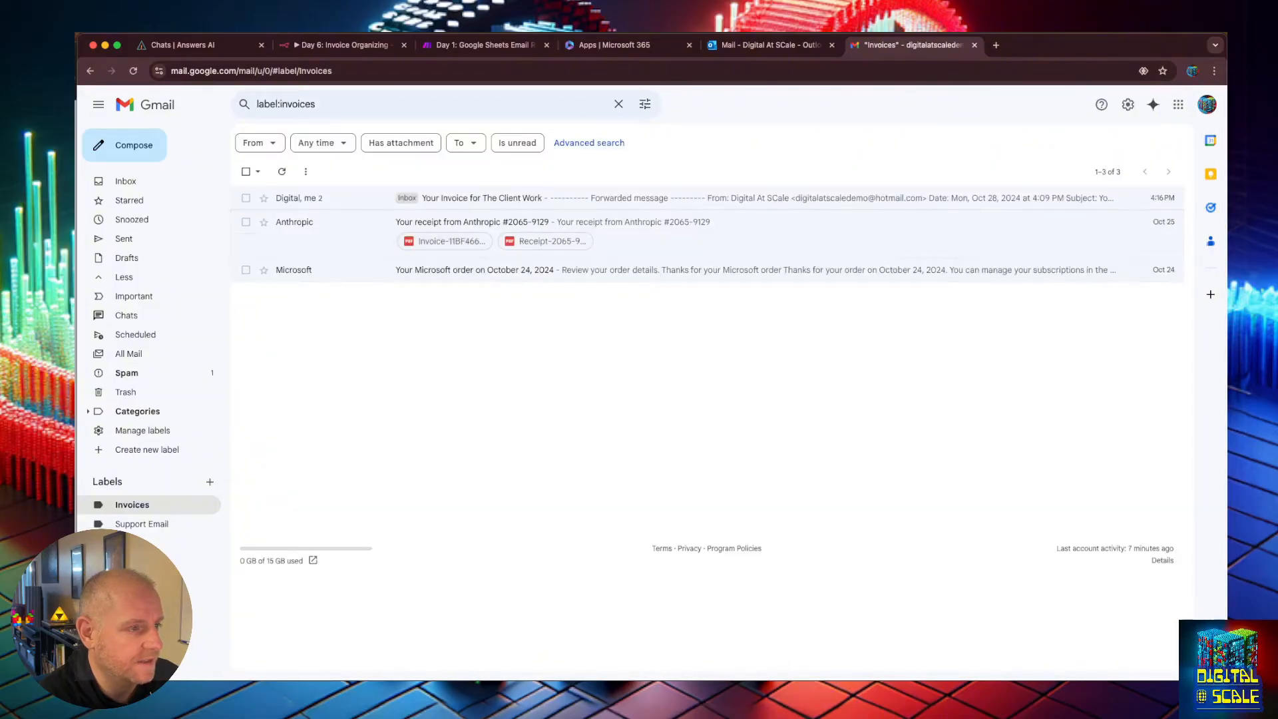
click(479, 45)
click(339, 45)
click(95, 100)
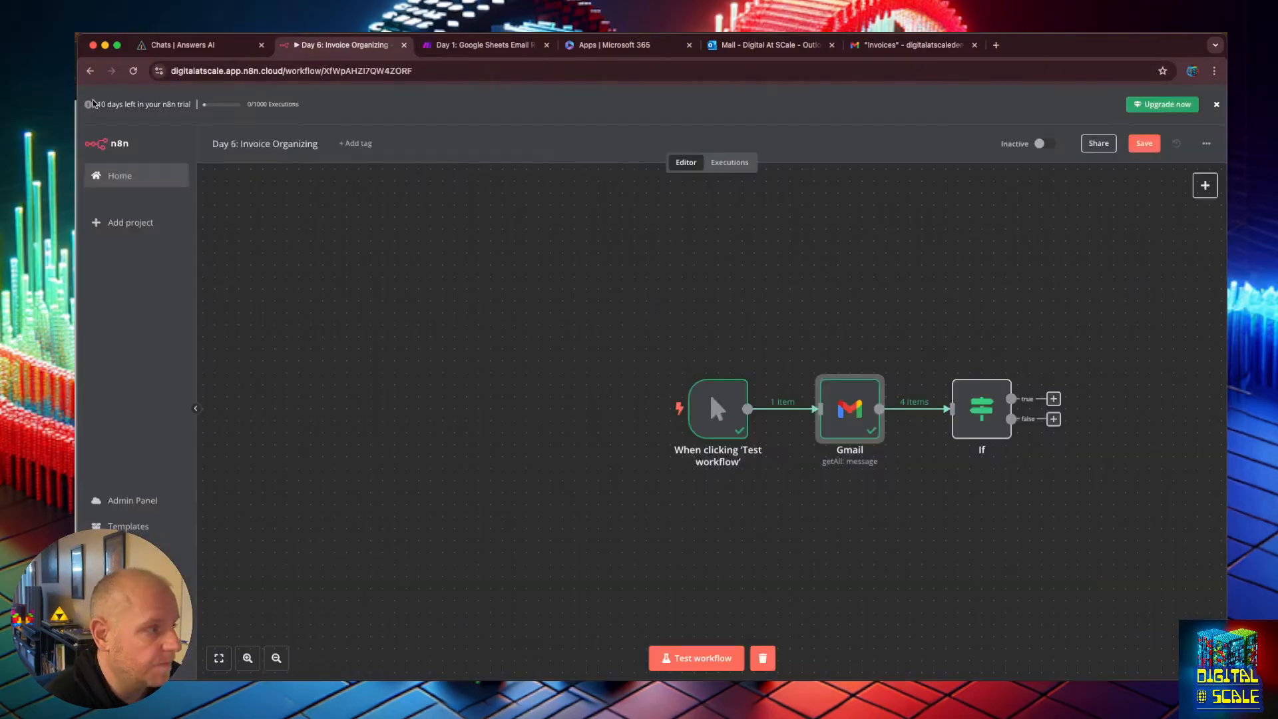
click(966, 392)
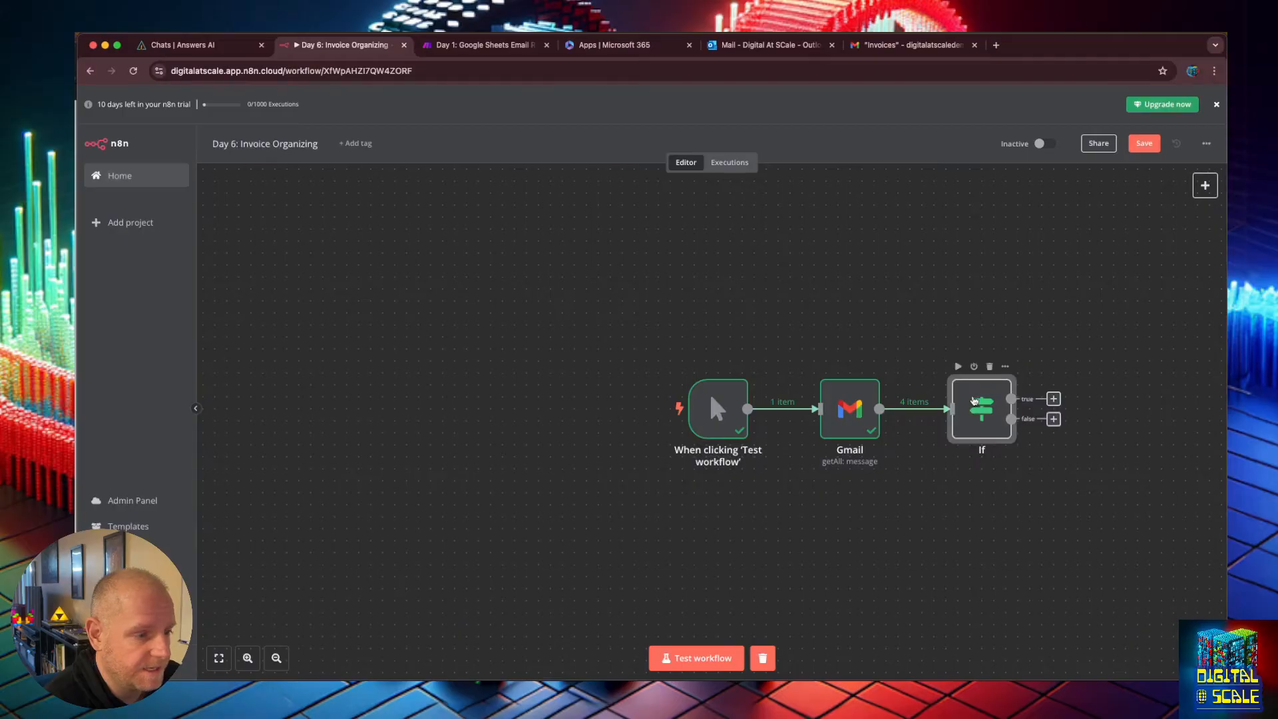
Test the If node, compare its true and false branch outputs, and save the workflow.
double_click(974, 400)
click(754, 122)
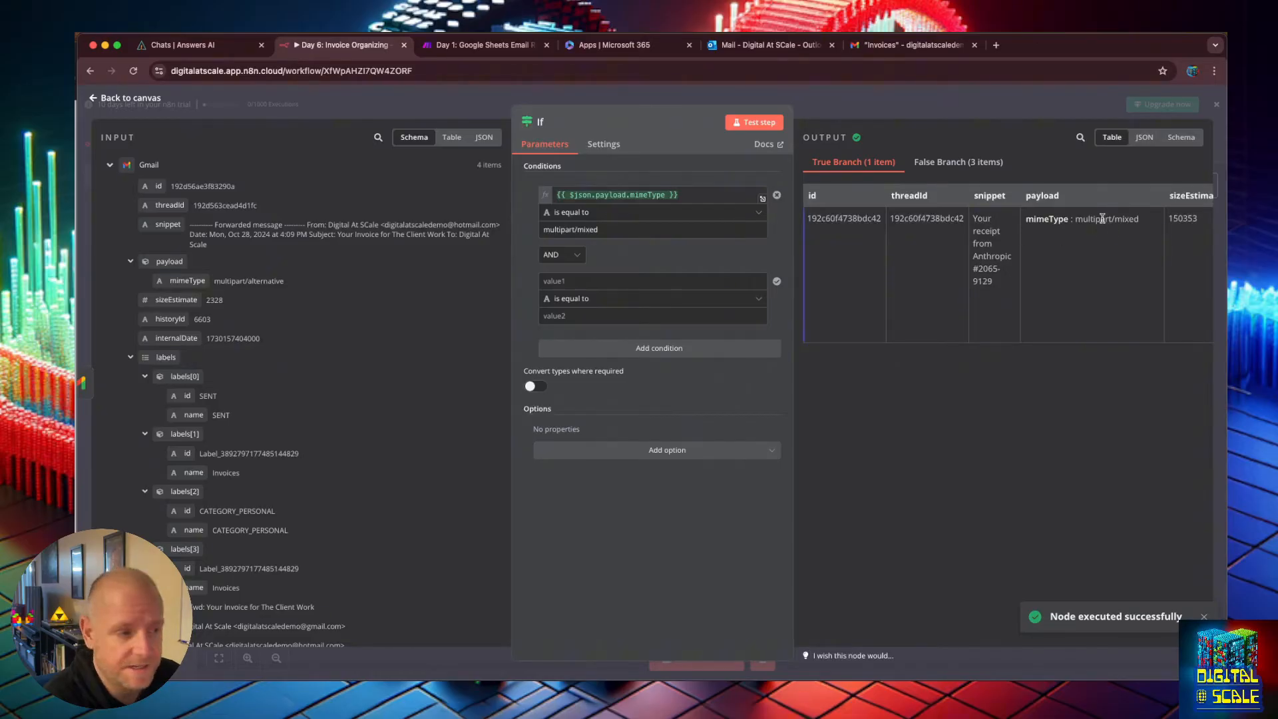
click(960, 163)
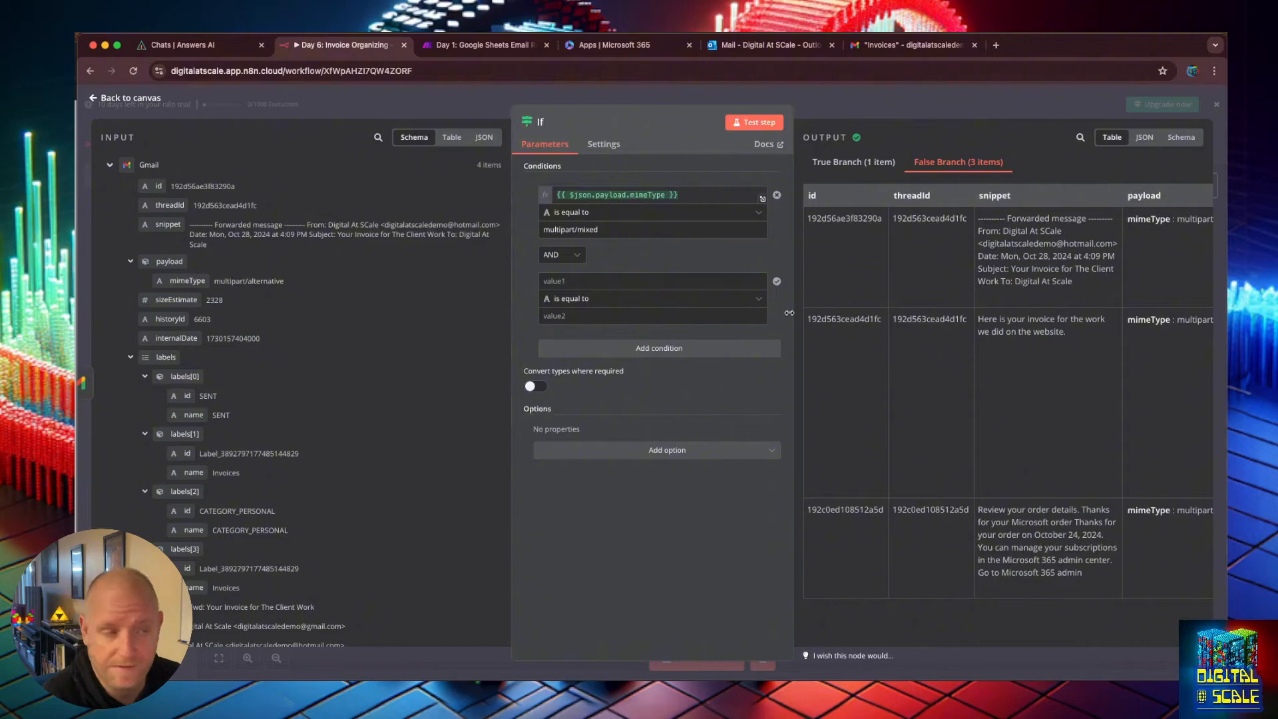
key(Escape)
click(1146, 144)
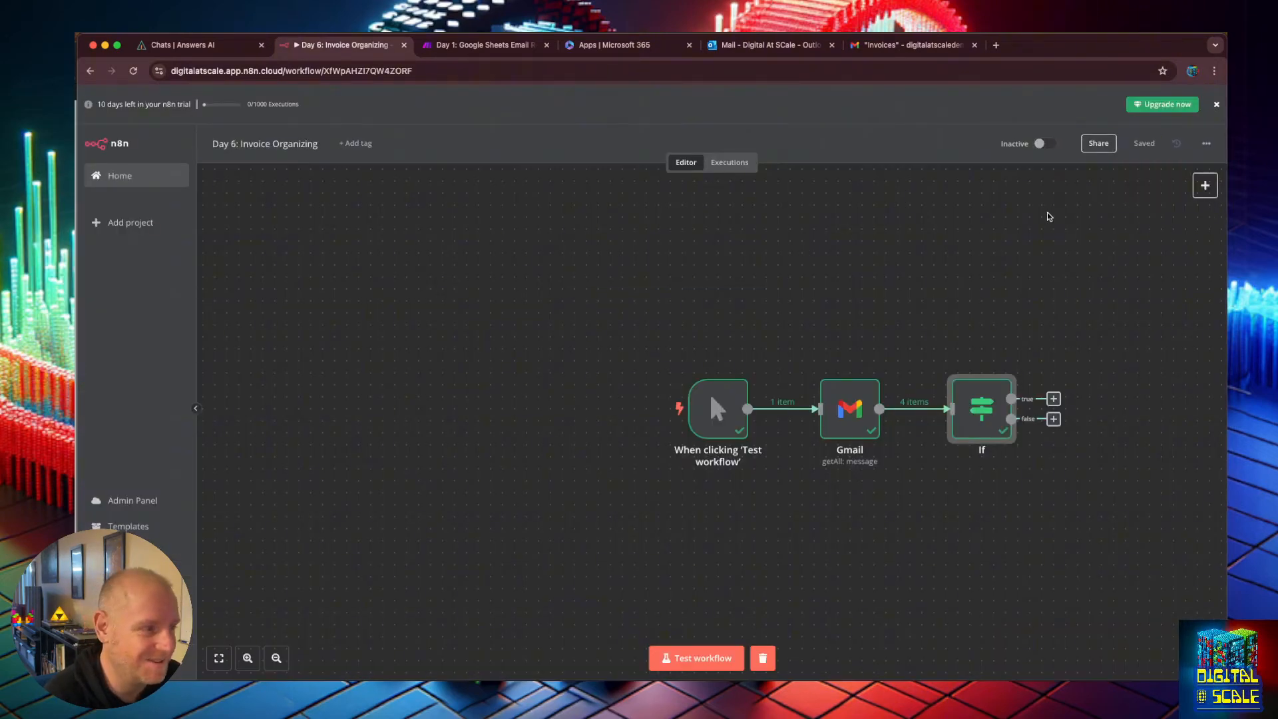
Add a Gmail Get a message node on the If true branch, mapping the input id into Message ID.
click(1115, 265)
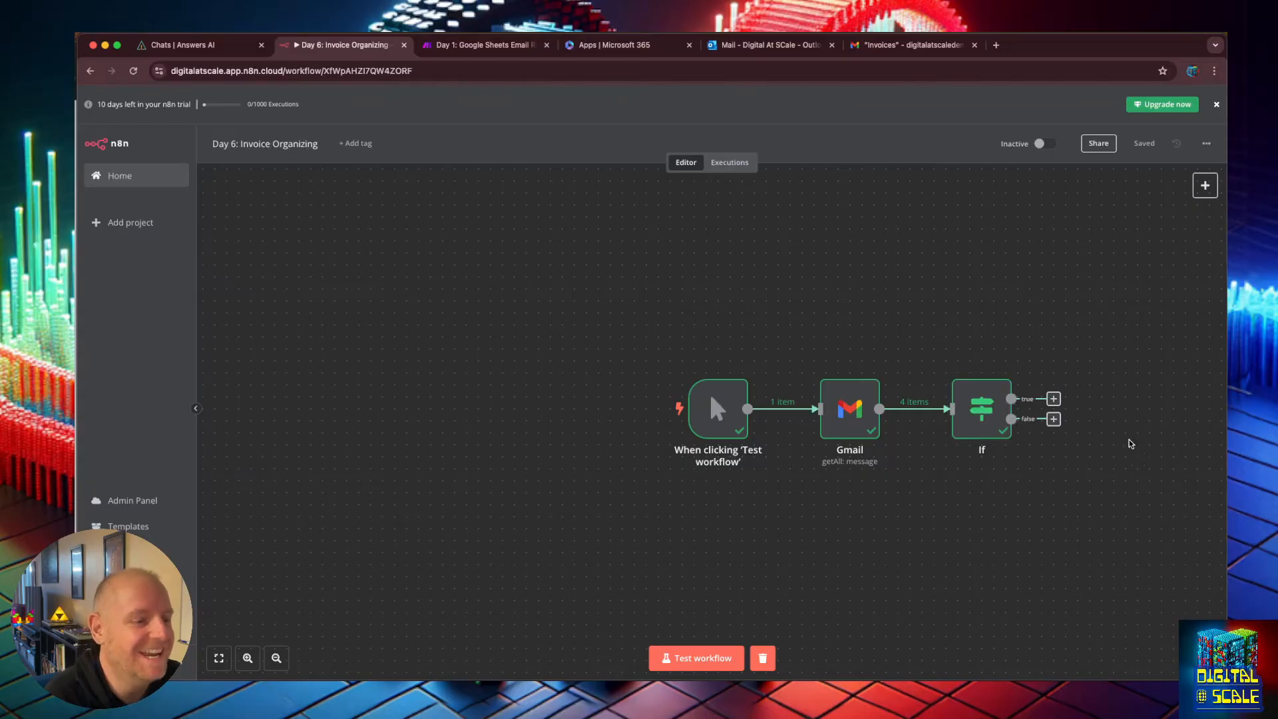
click(1055, 400)
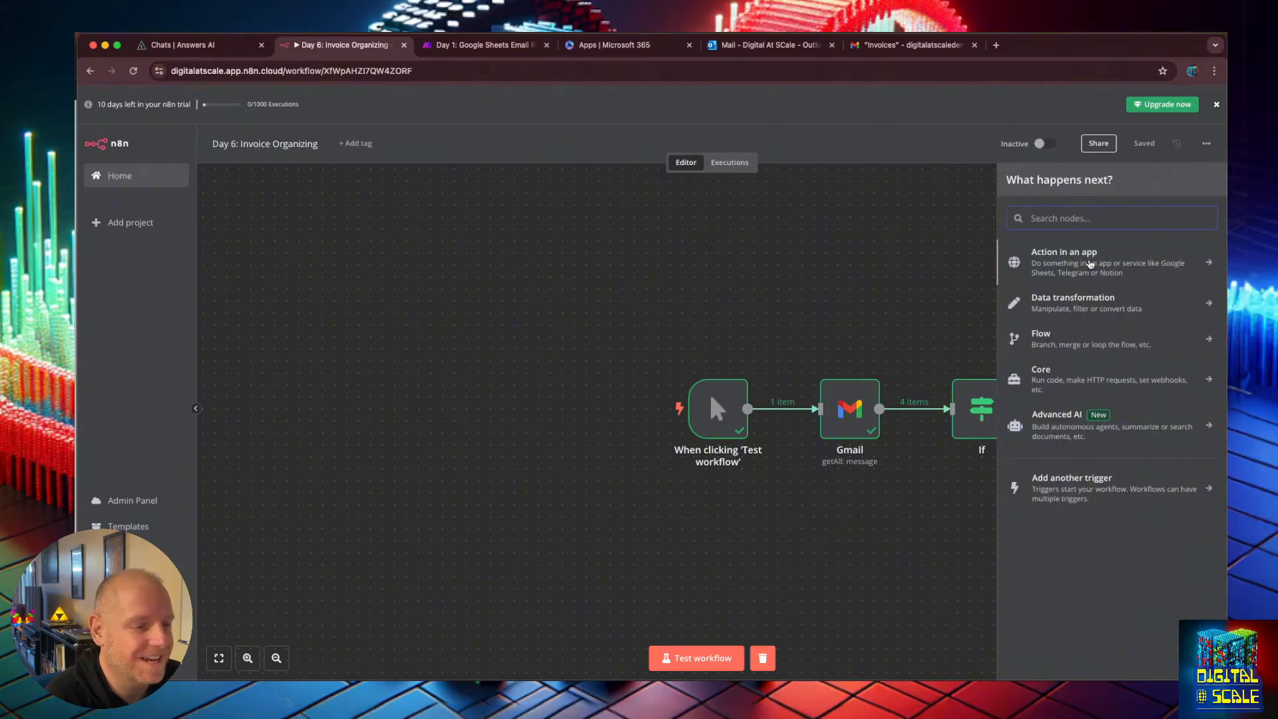
text(gmai)
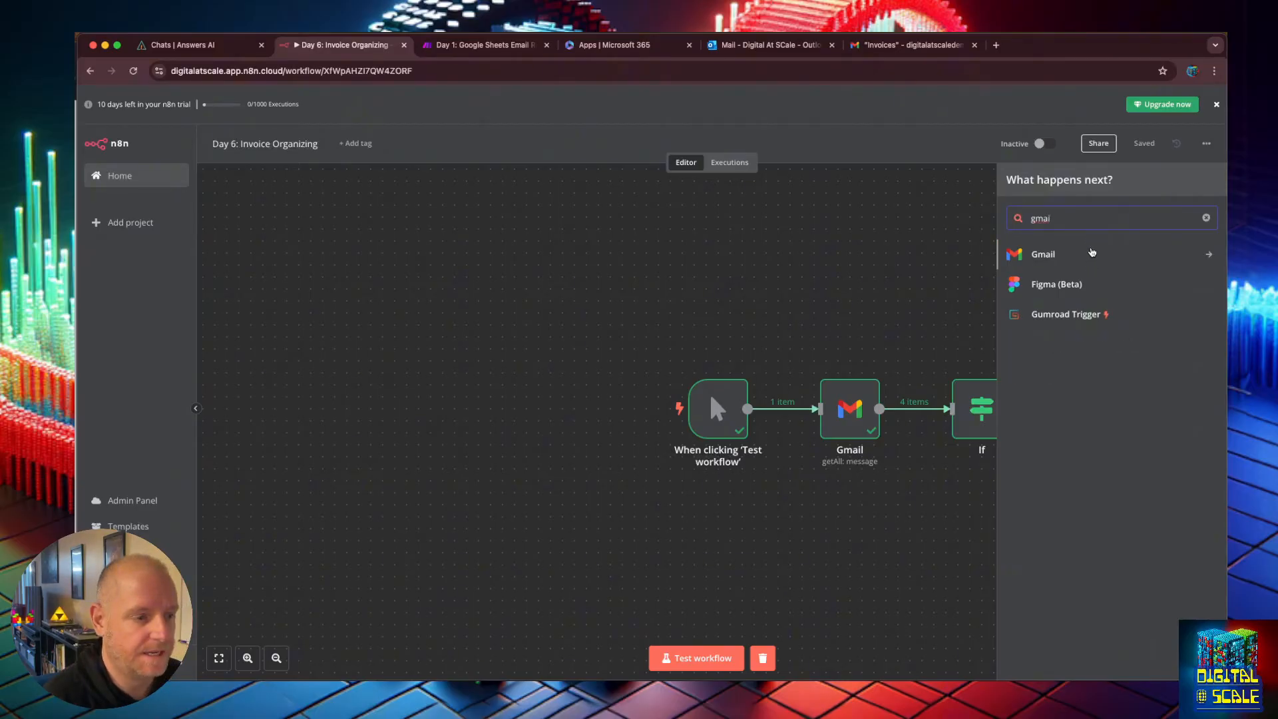
click(1092, 252)
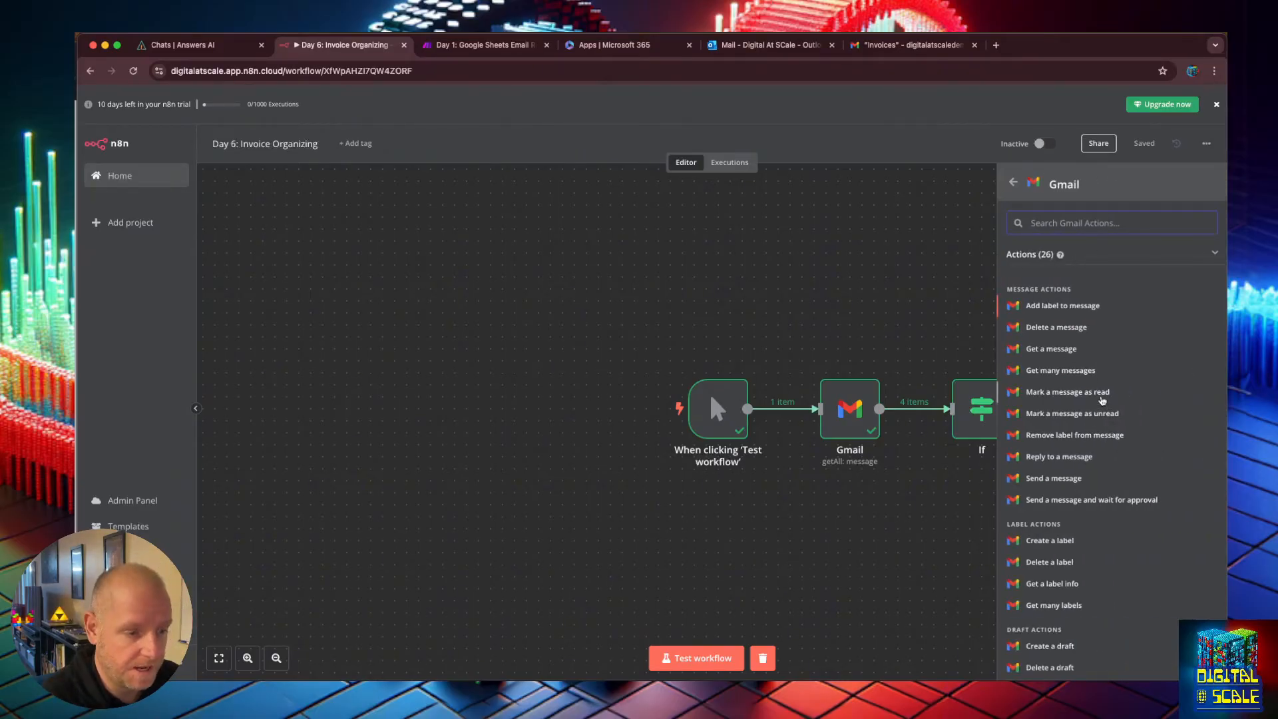
scroll(1105, 398, down, 5)
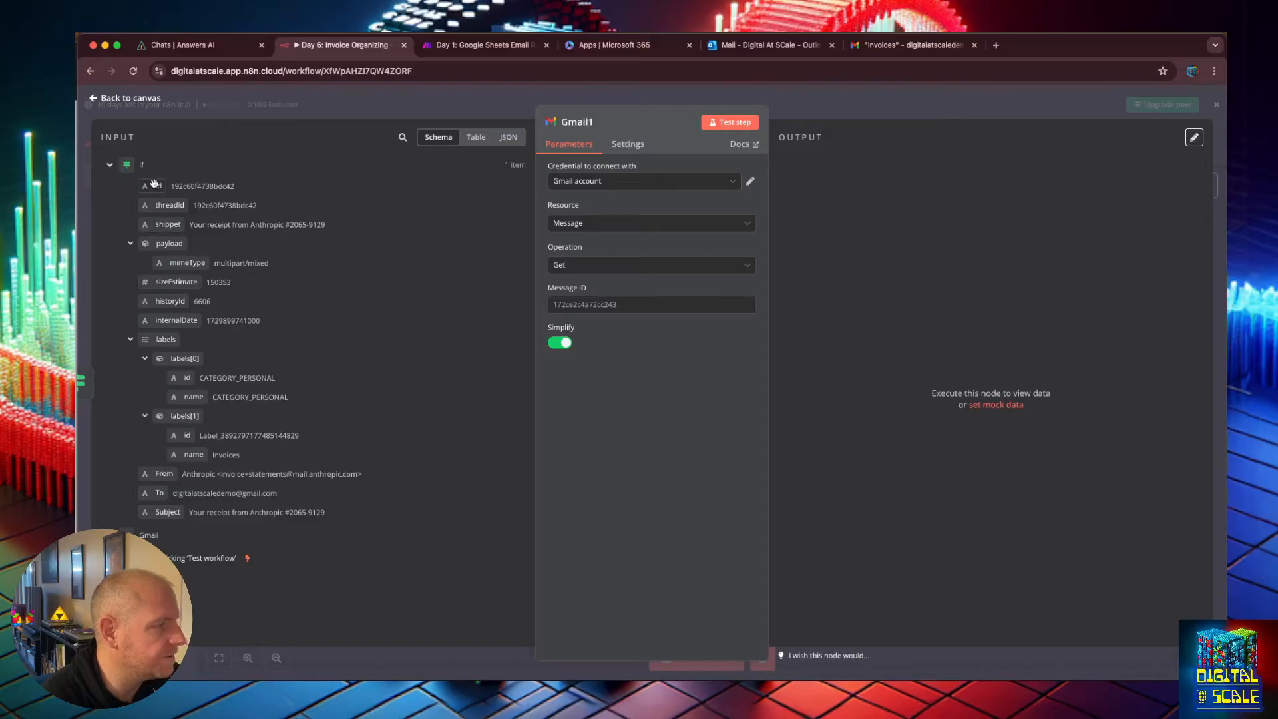
drag(154, 184, 559, 307)
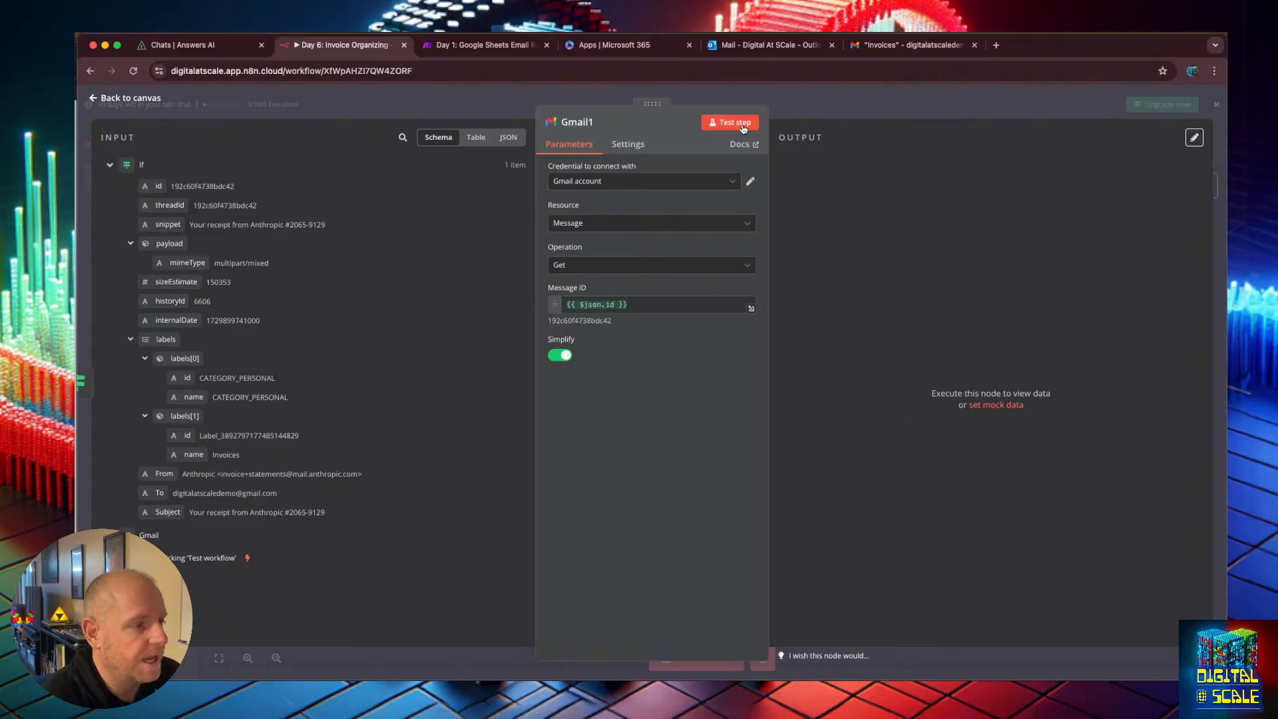
Test the new Gmail node and scroll through the columns of its output.
click(744, 126)
drag(950, 335, 1172, 261)
click(992, 265)
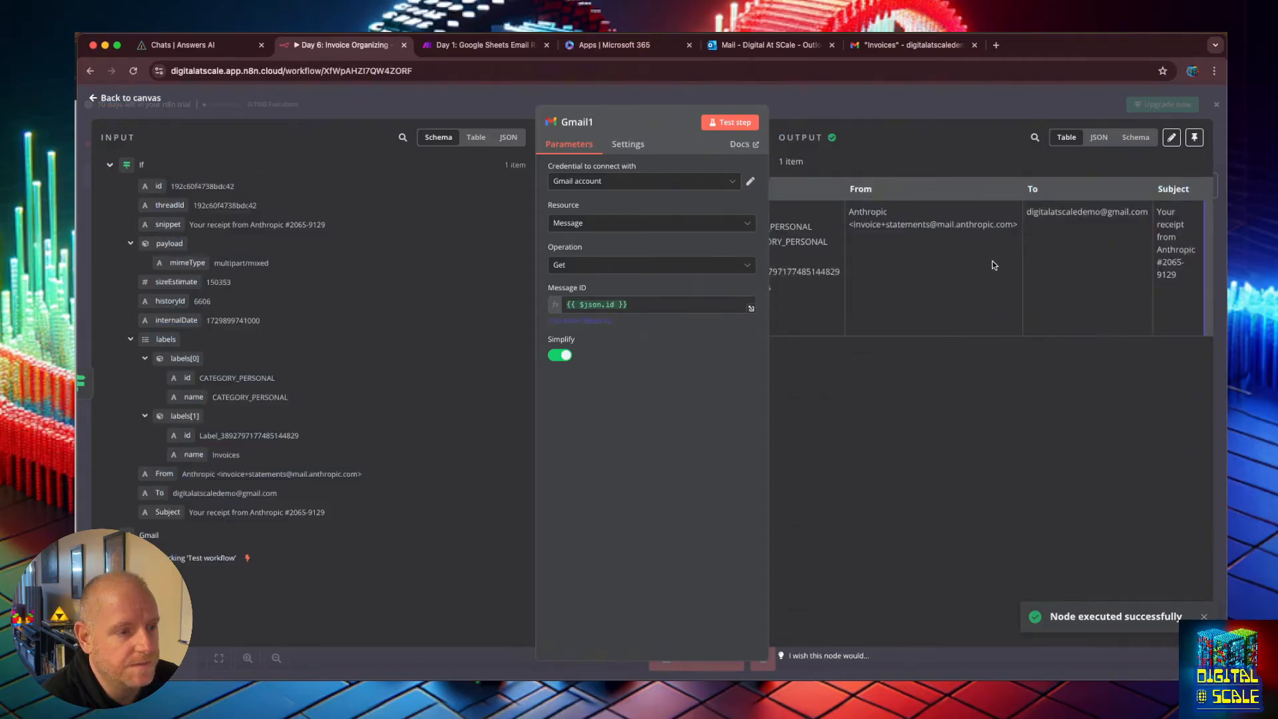
drag(893, 260, 772, 255)
click(904, 242)
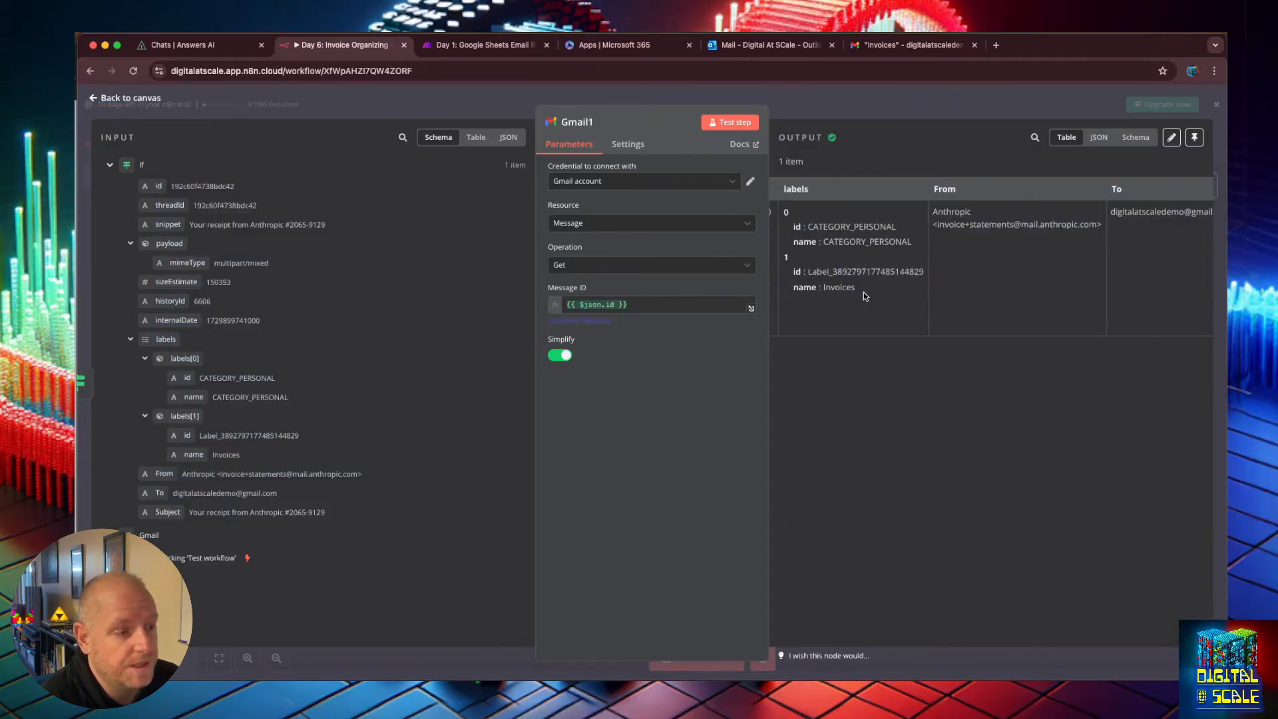
Turn off Simplify, add the Download Attachments option switched on, and test the Gmail node again.
click(560, 356)
click(667, 418)
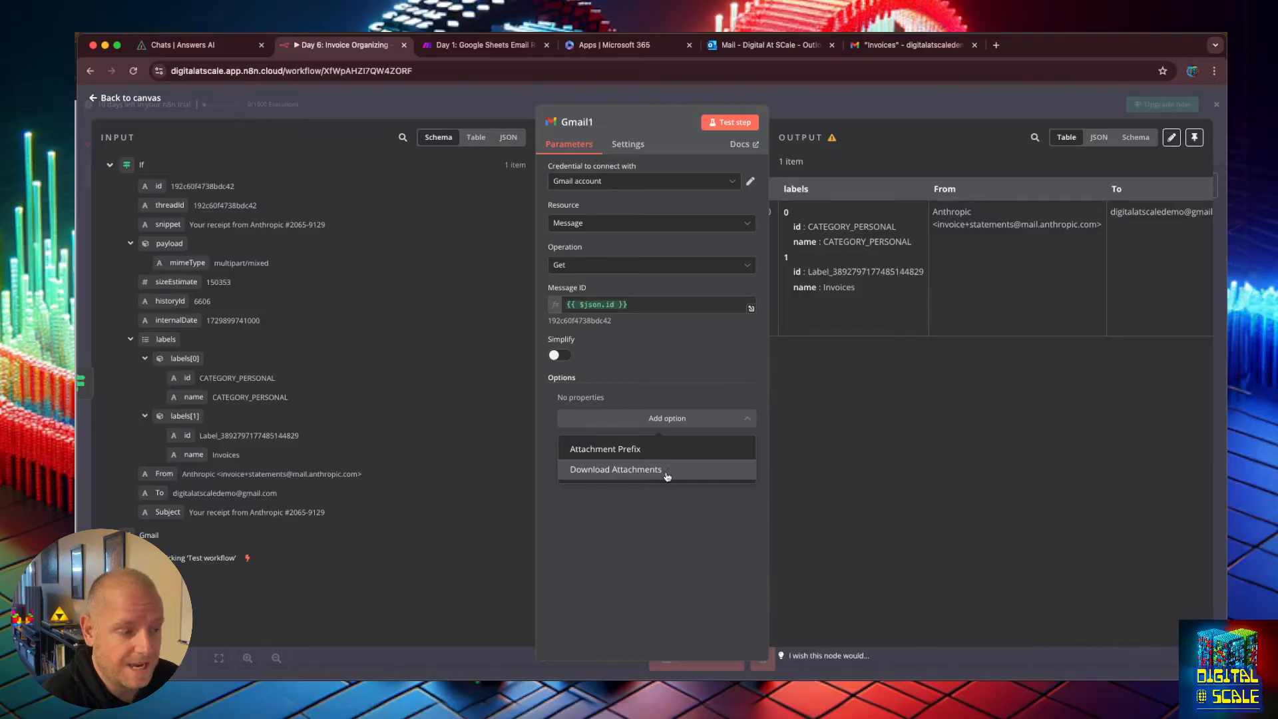
click(666, 470)
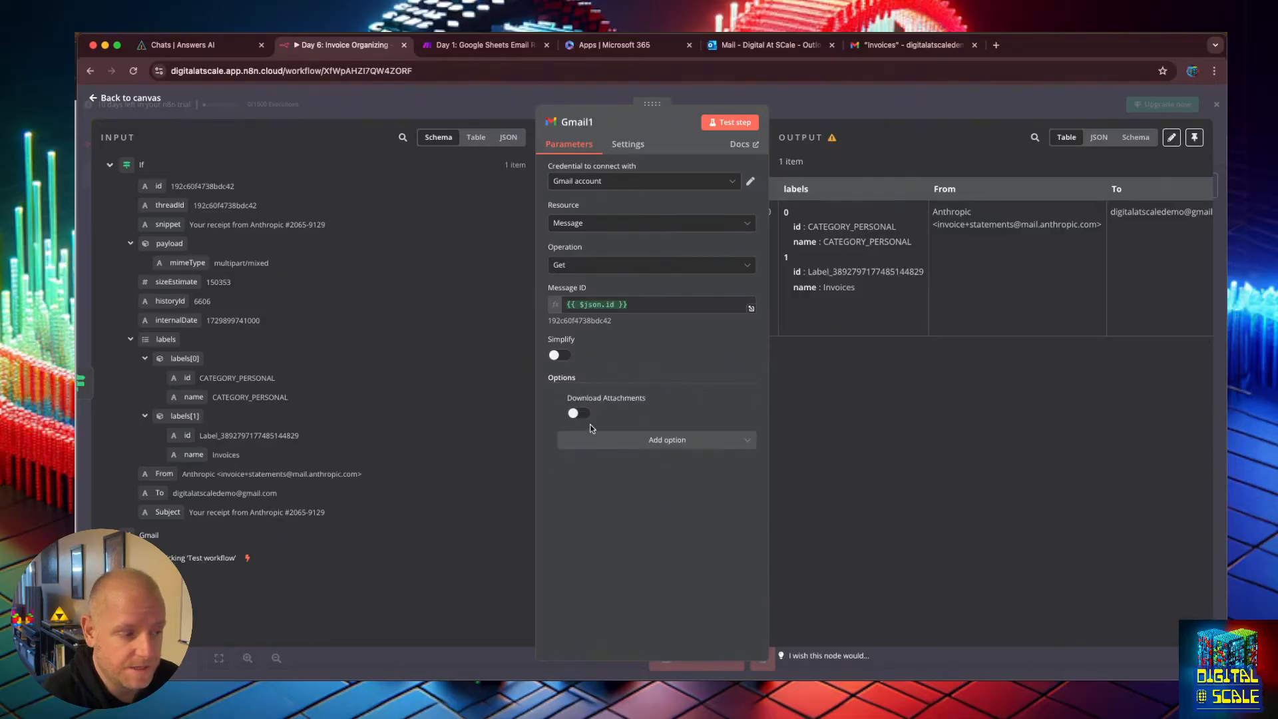
click(576, 413)
click(731, 127)
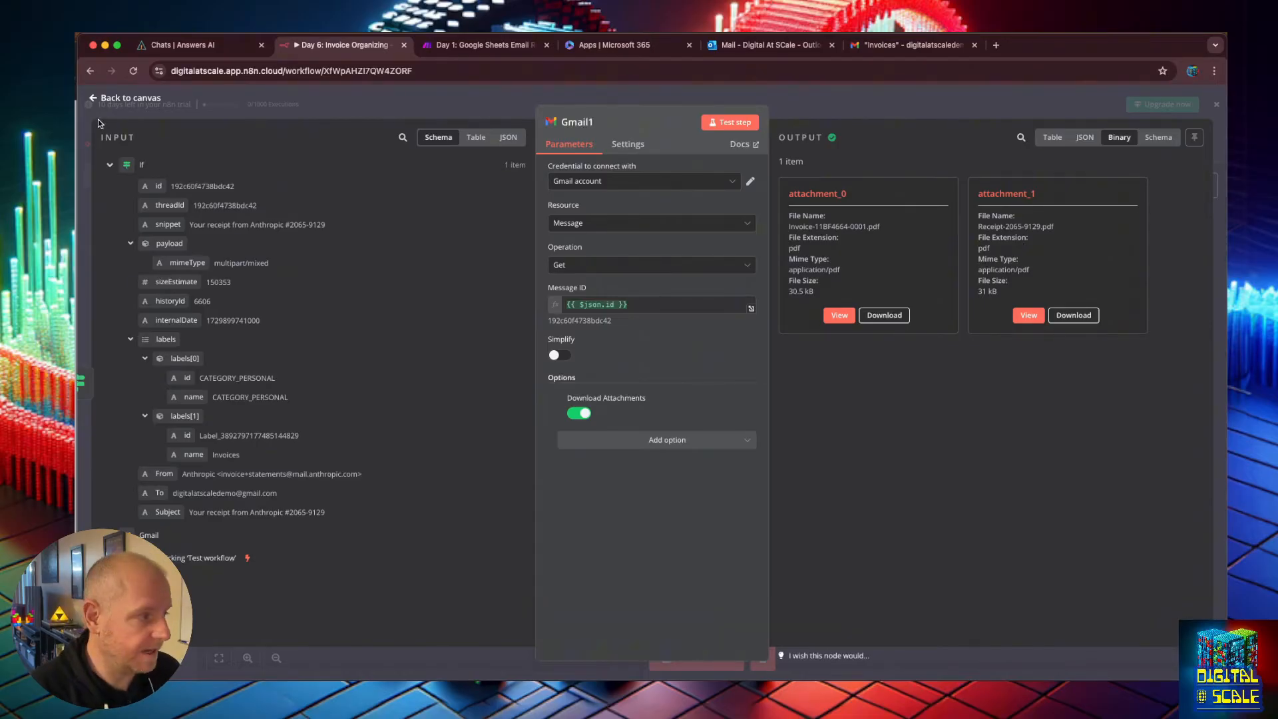
Return to the canvas and move the new Gmail node up beside the If node's true output.
click(94, 99)
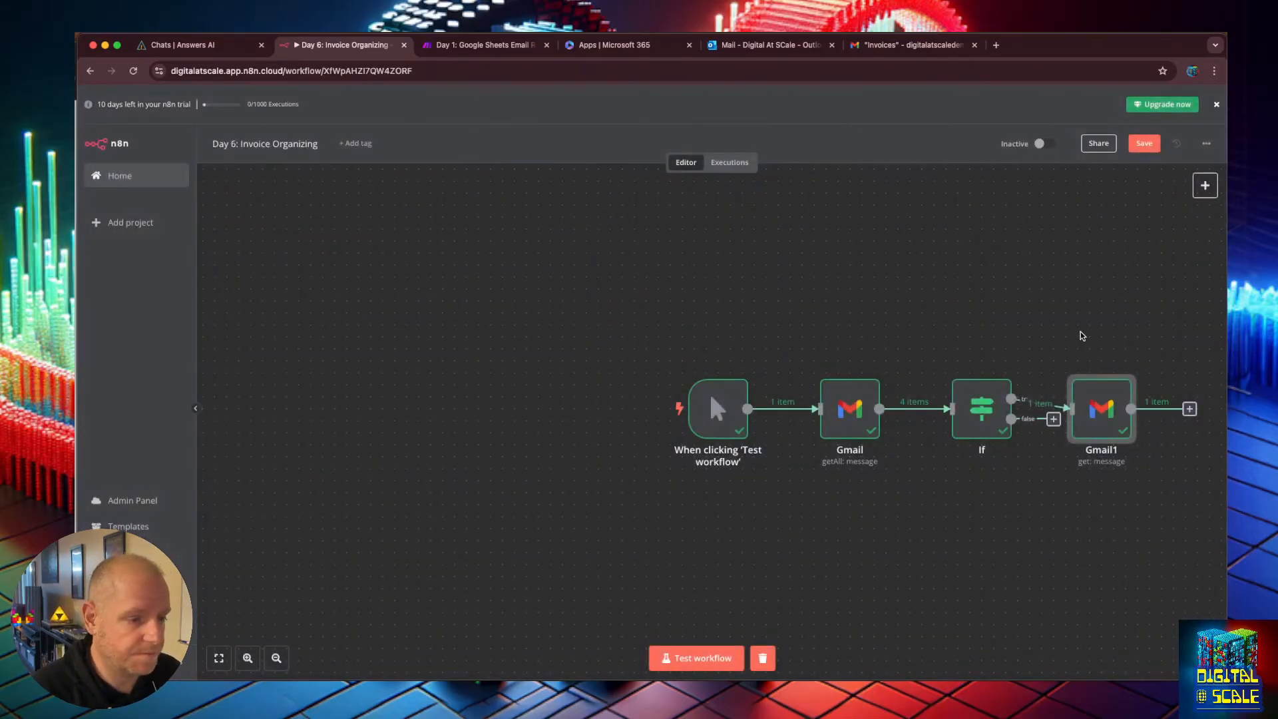
drag(1089, 399, 1101, 373)
click(1205, 186)
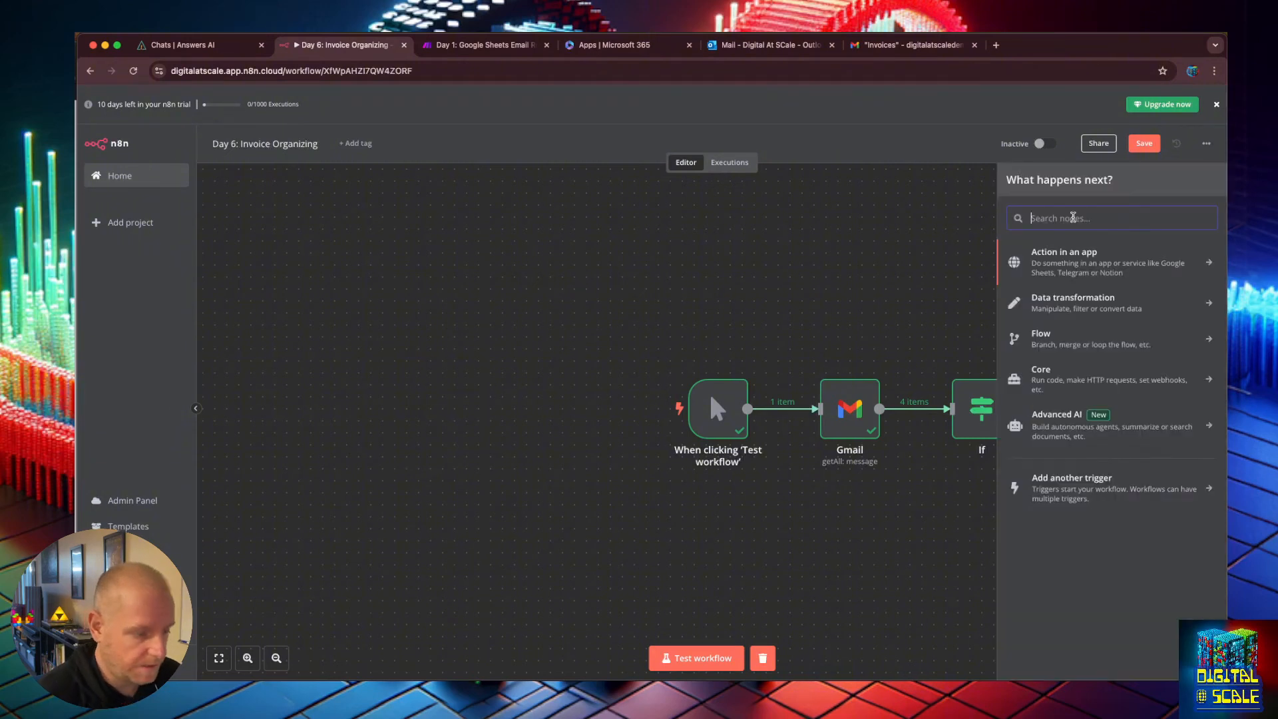
text(d)
click(785, 253)
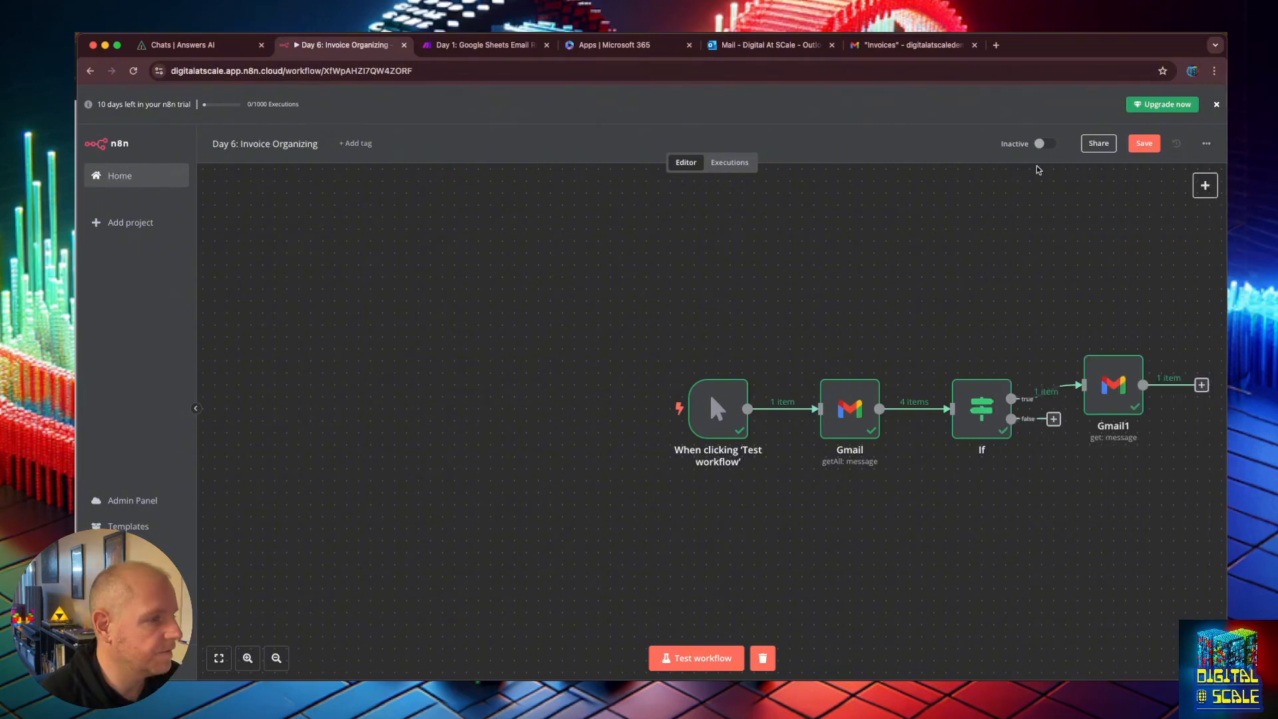
Save the workflow, closing the sharing dialog opened on the way.
click(1110, 143)
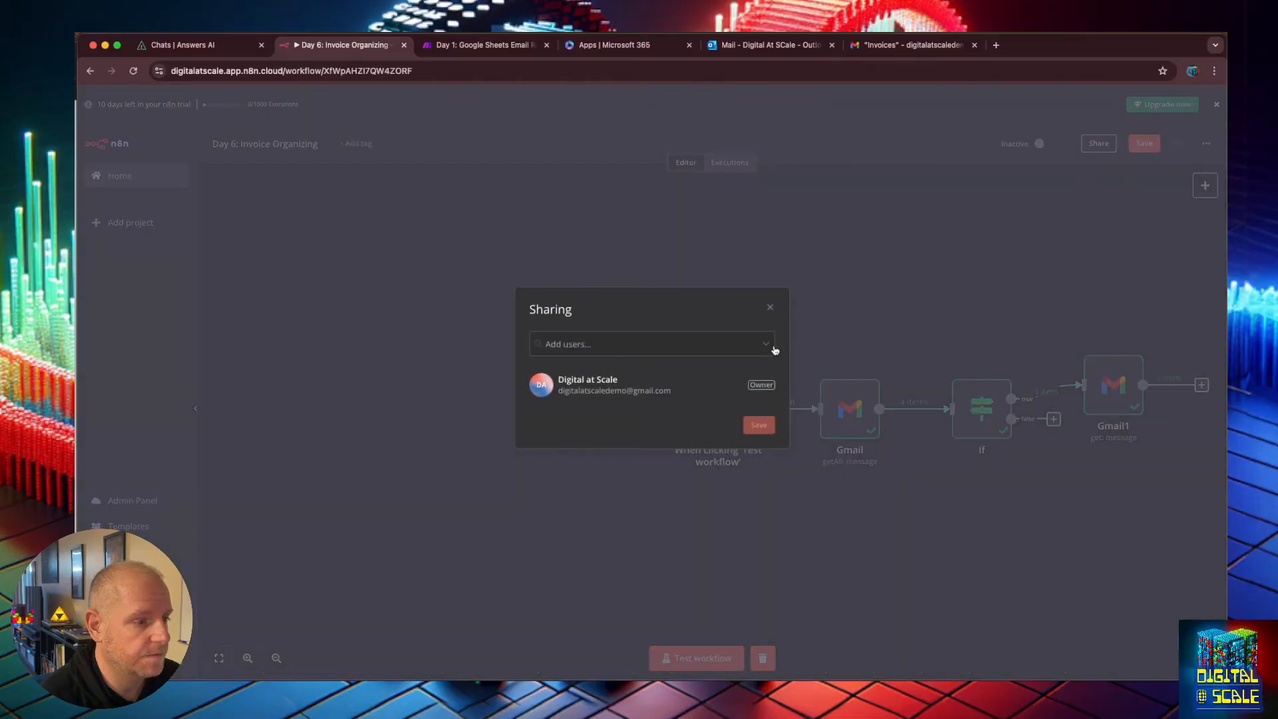
click(770, 306)
click(1145, 143)
From the Credentials list, start creating a new Google Drive OAuth2 API credential.
click(133, 172)
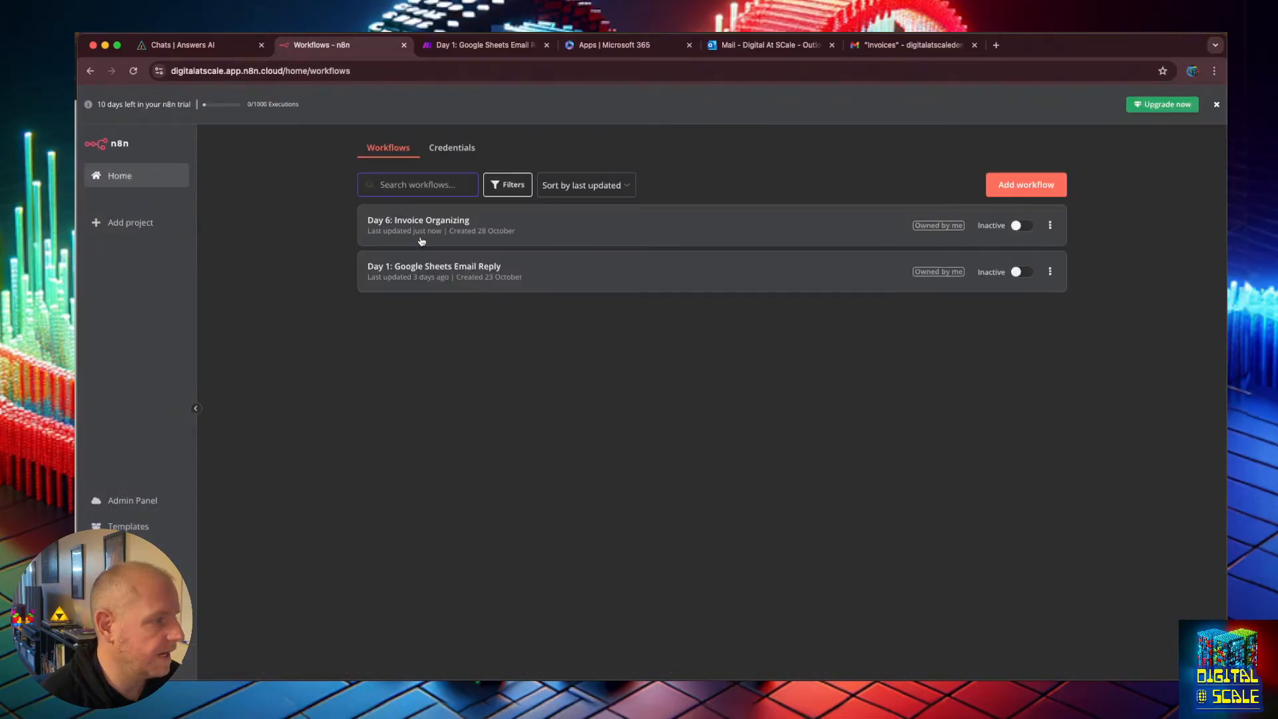
click(452, 147)
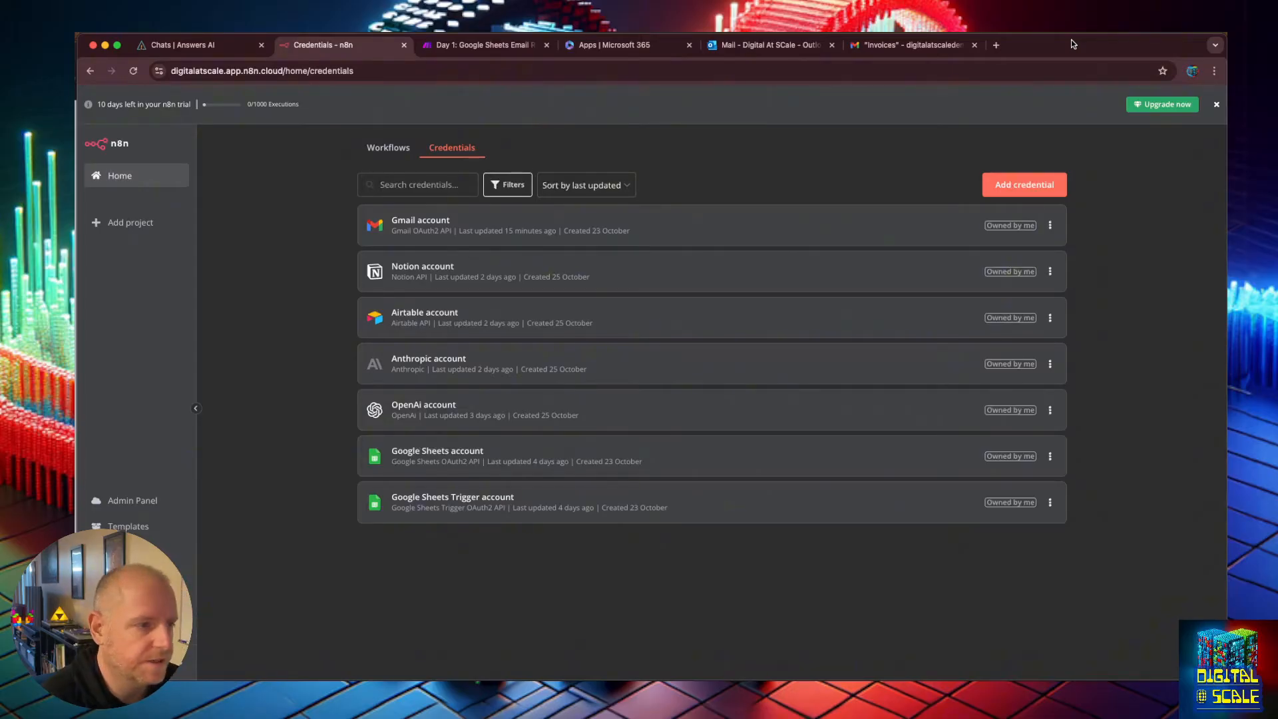
key(super+t)
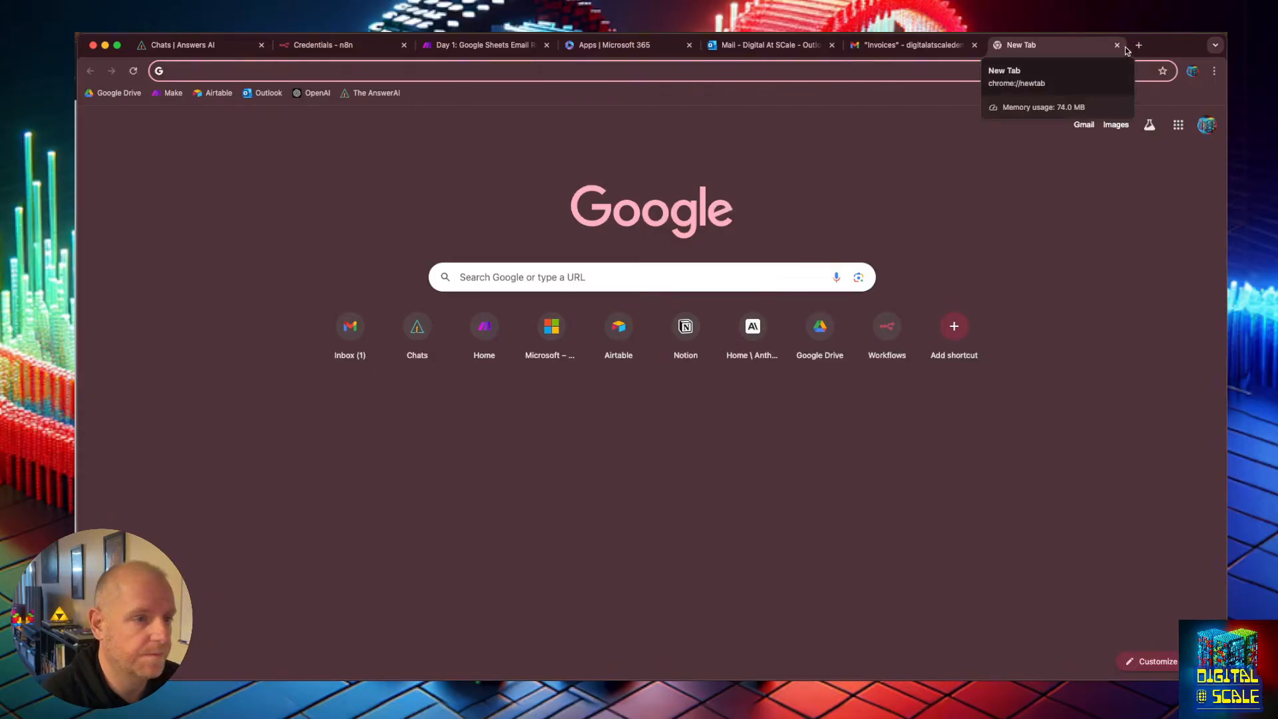
click(1118, 45)
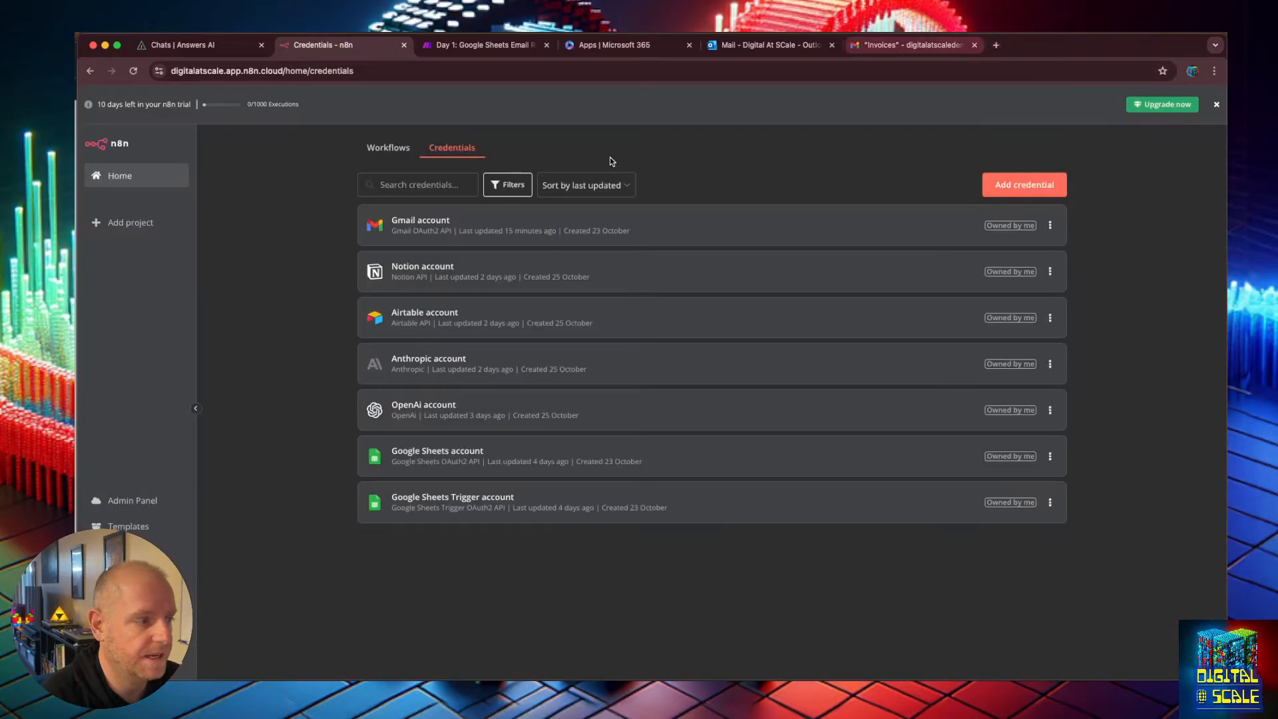
click(991, 195)
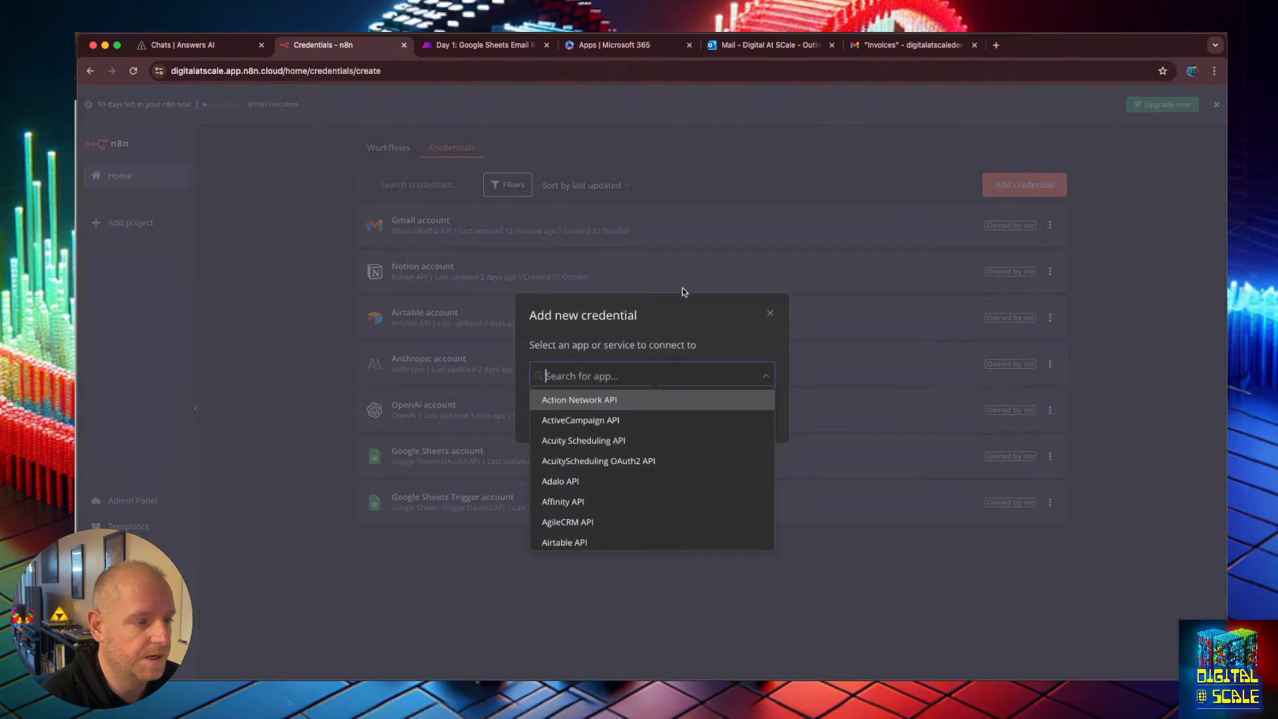
text(drive)
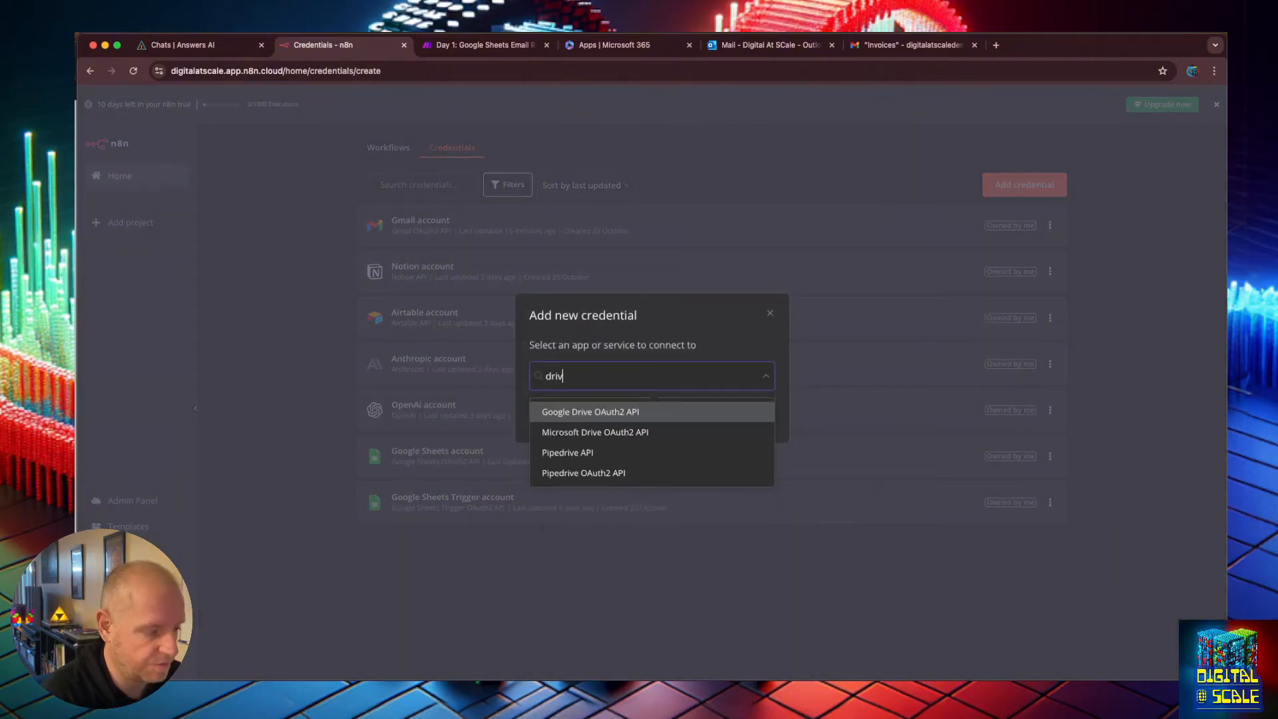
click(613, 413)
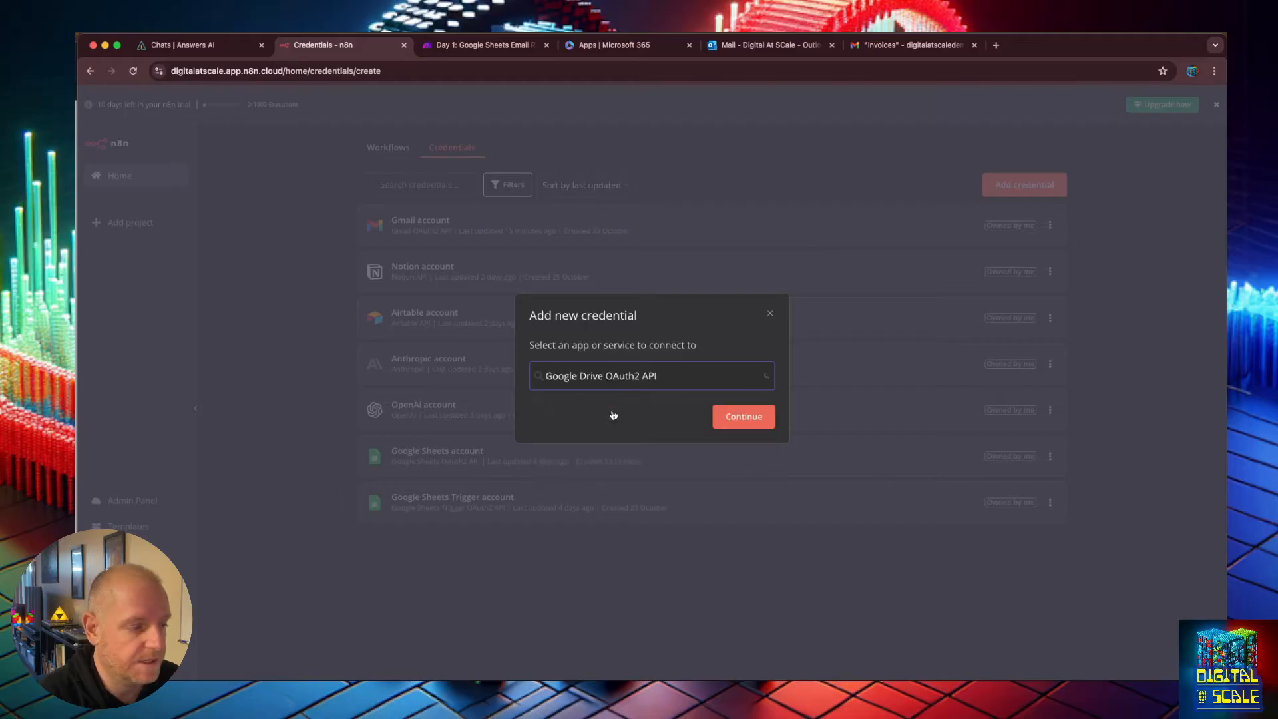
click(752, 417)
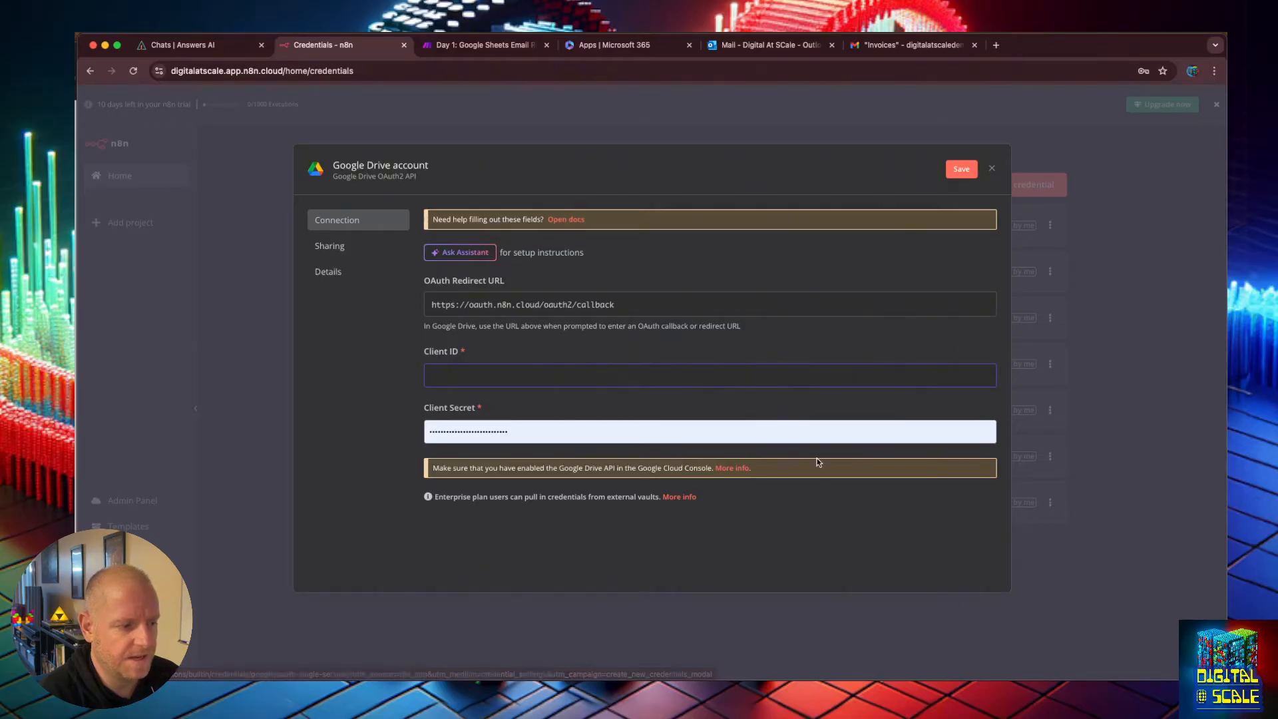
Open the n8n documentation on Google OAuth2 credentials and read through its setup steps.
click(724, 469)
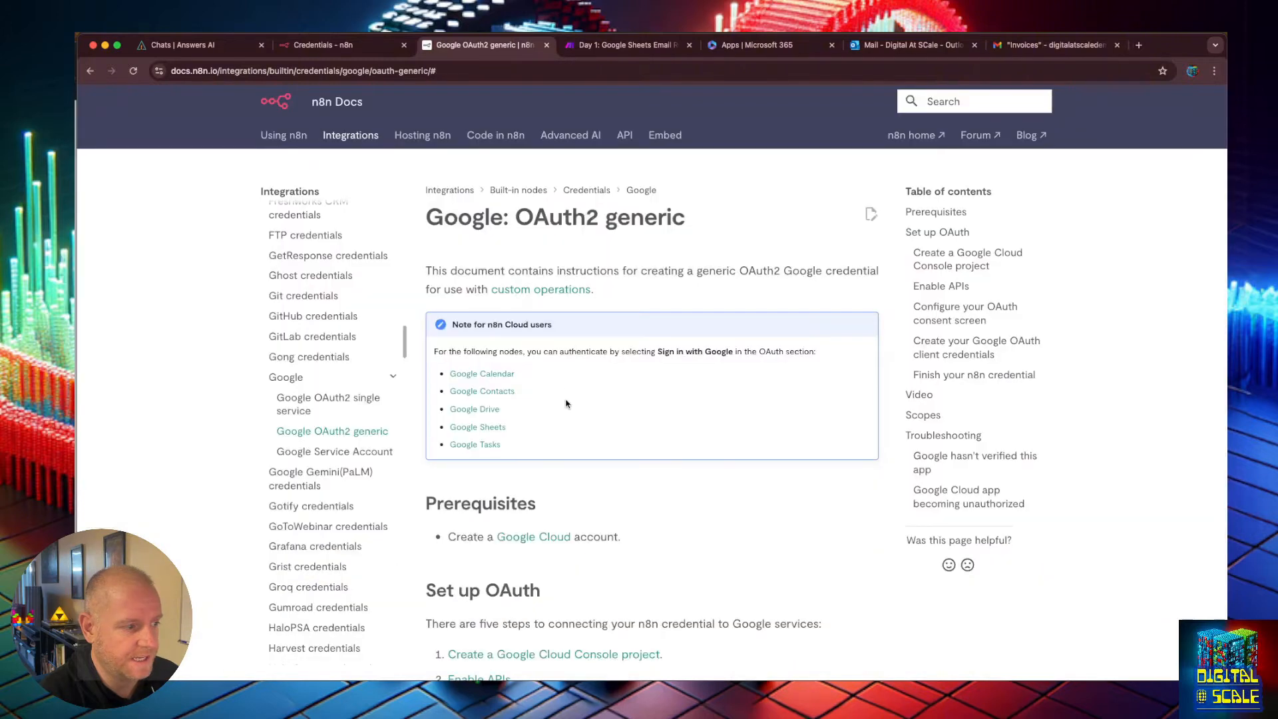
scroll(600, 413, down, 3)
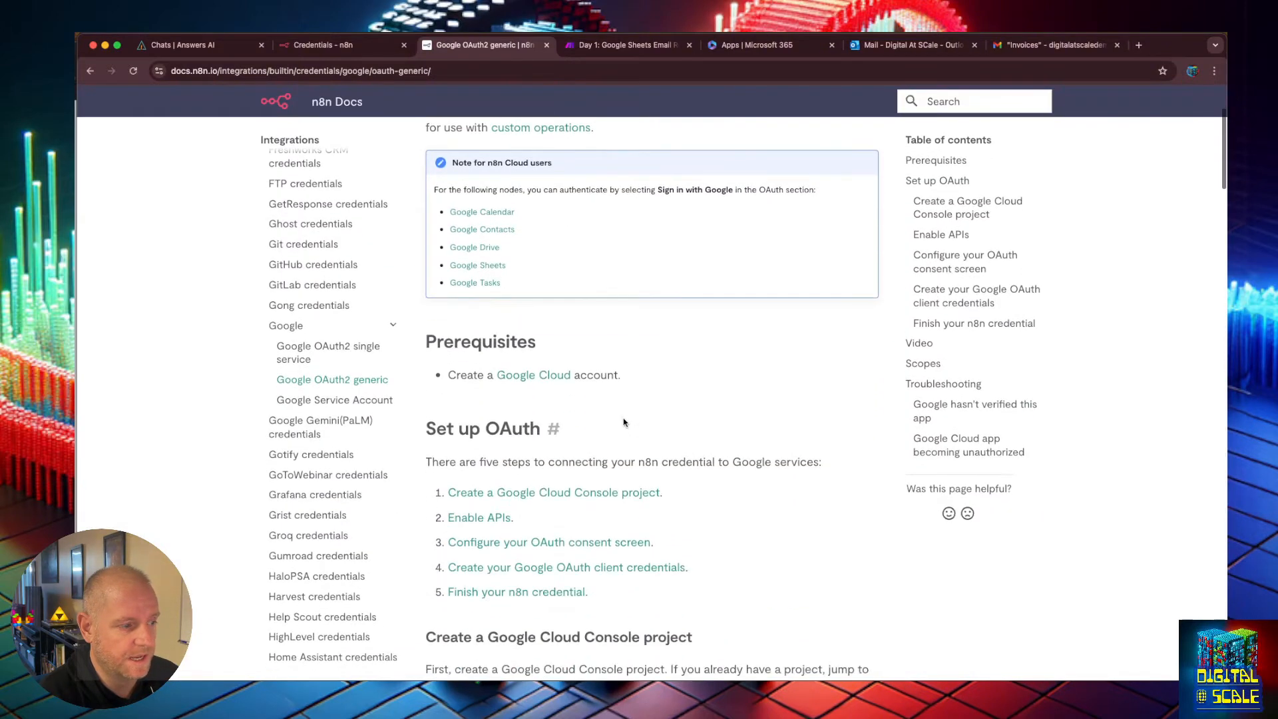
scroll(559, 386, up, 3)
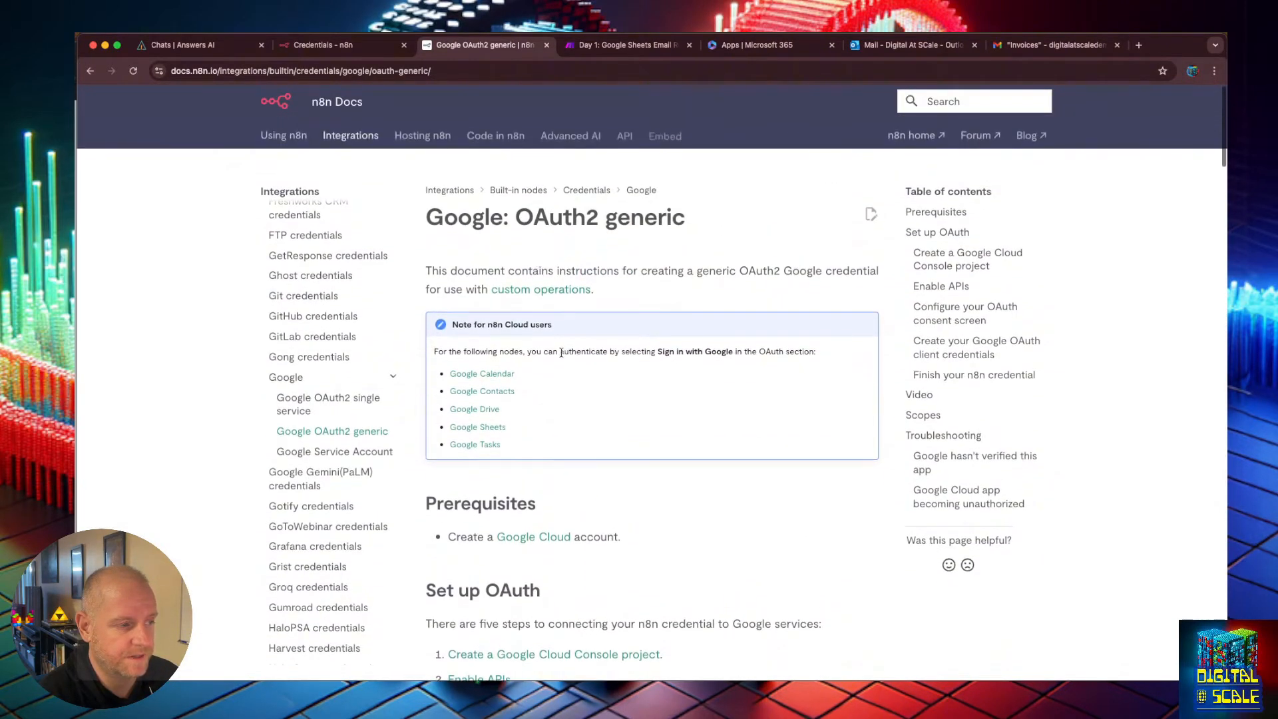
scroll(561, 353, down, 2)
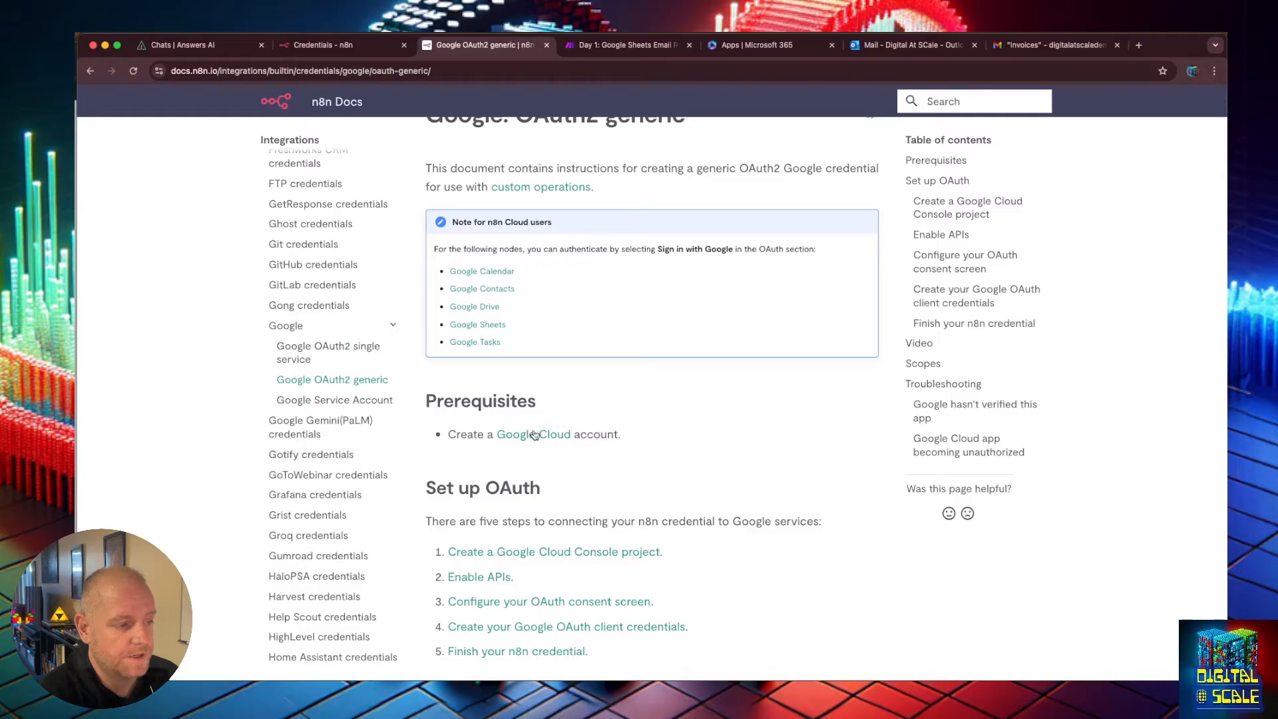
Follow the Google Cloud link and open the Cloud Console for the Digital At Scale Demo project.
click(534, 435)
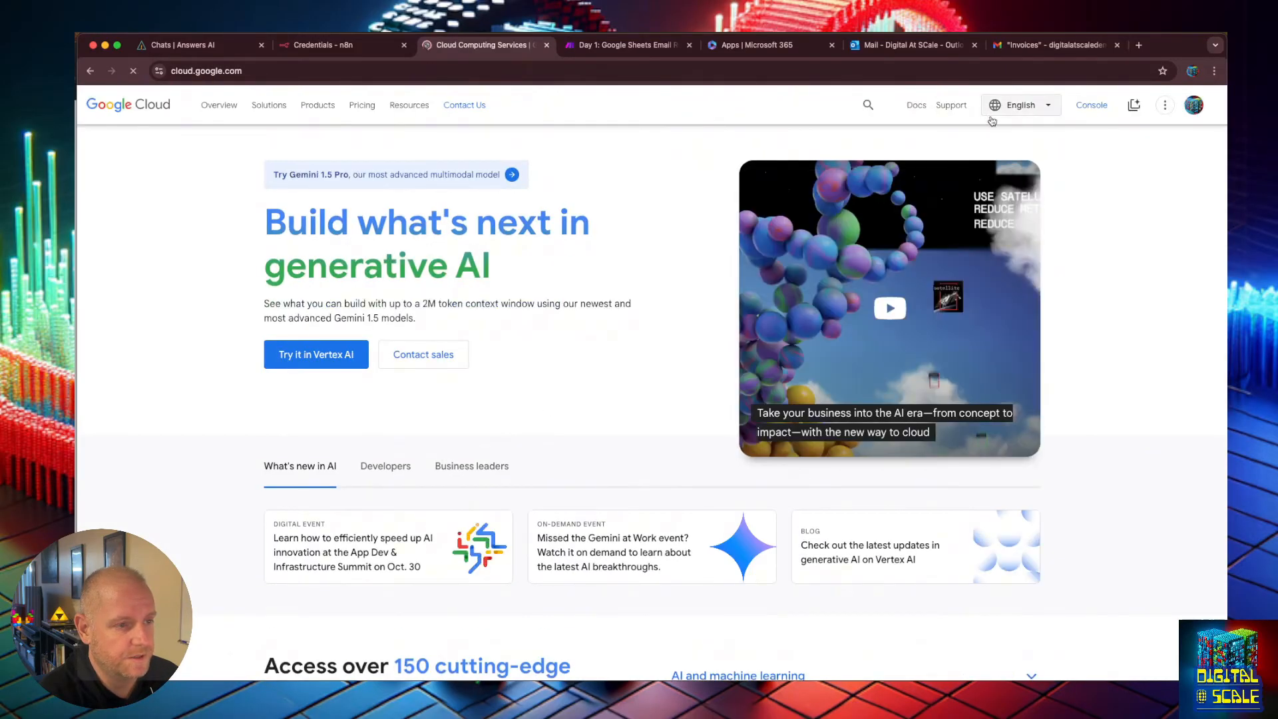
click(1092, 105)
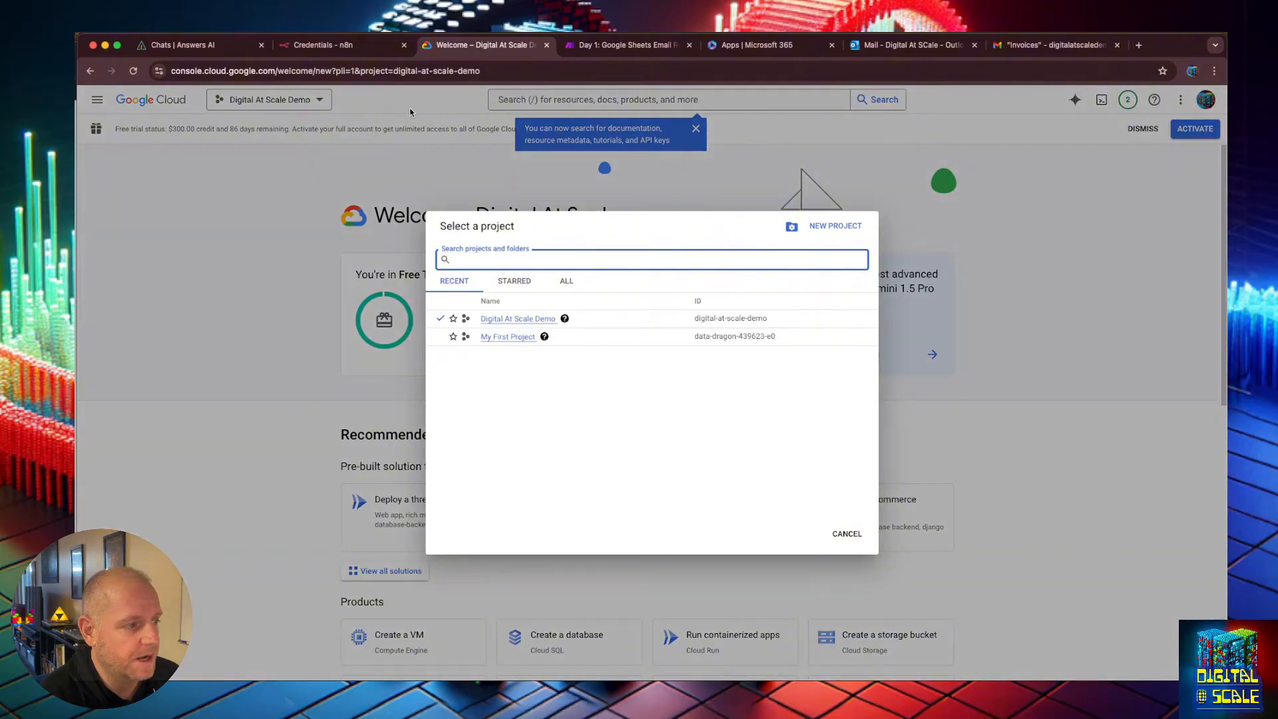
click(971, 136)
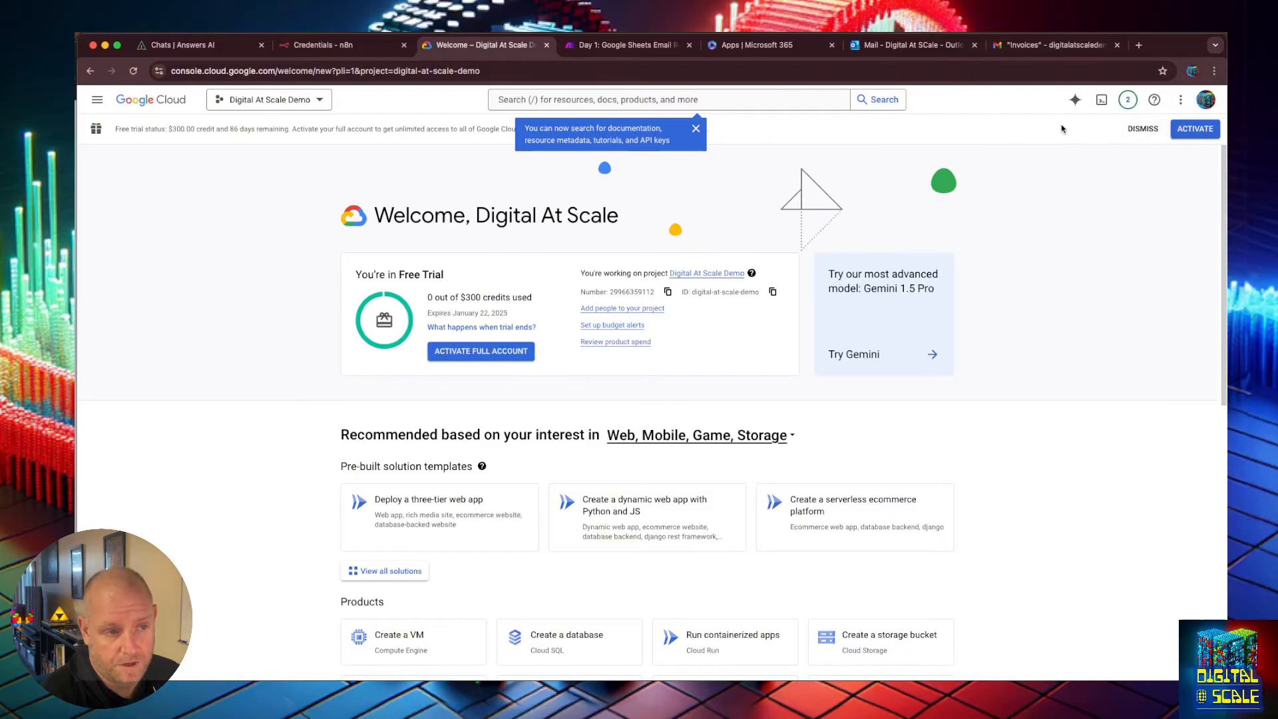
scroll(461, 490, down, 3)
scroll(461, 489, down, 2)
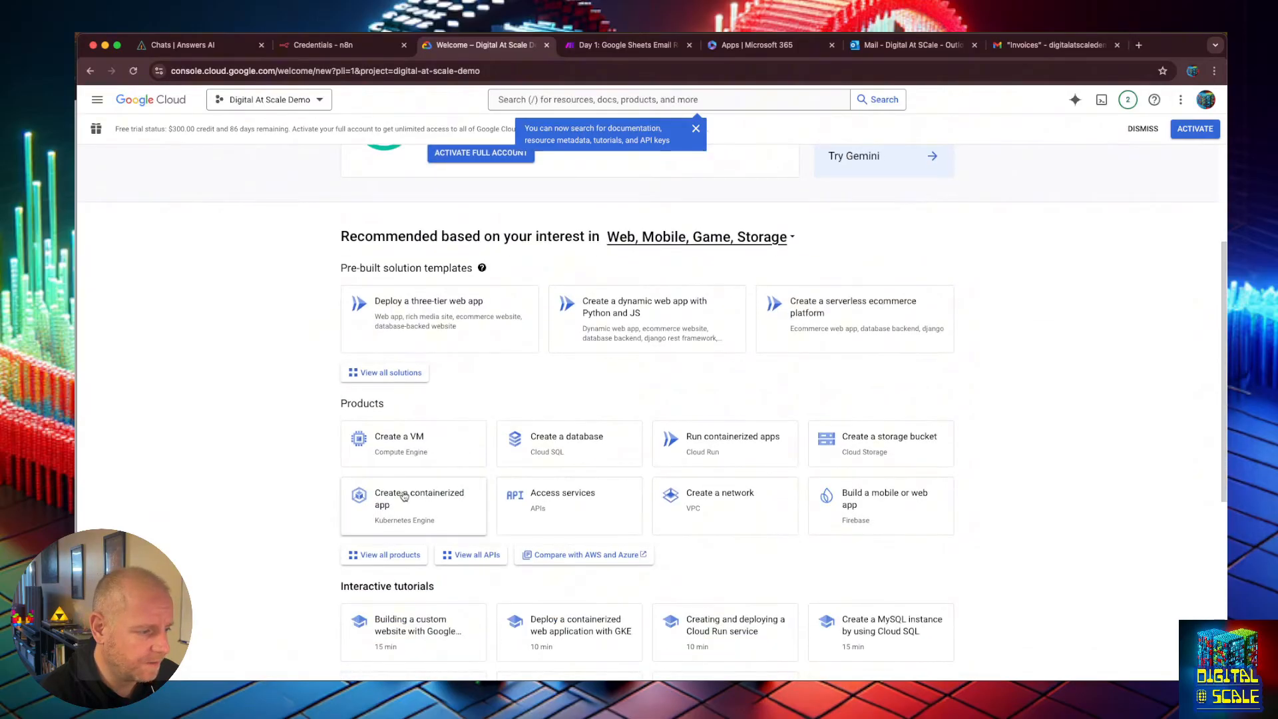
scroll(541, 503, up, 5)
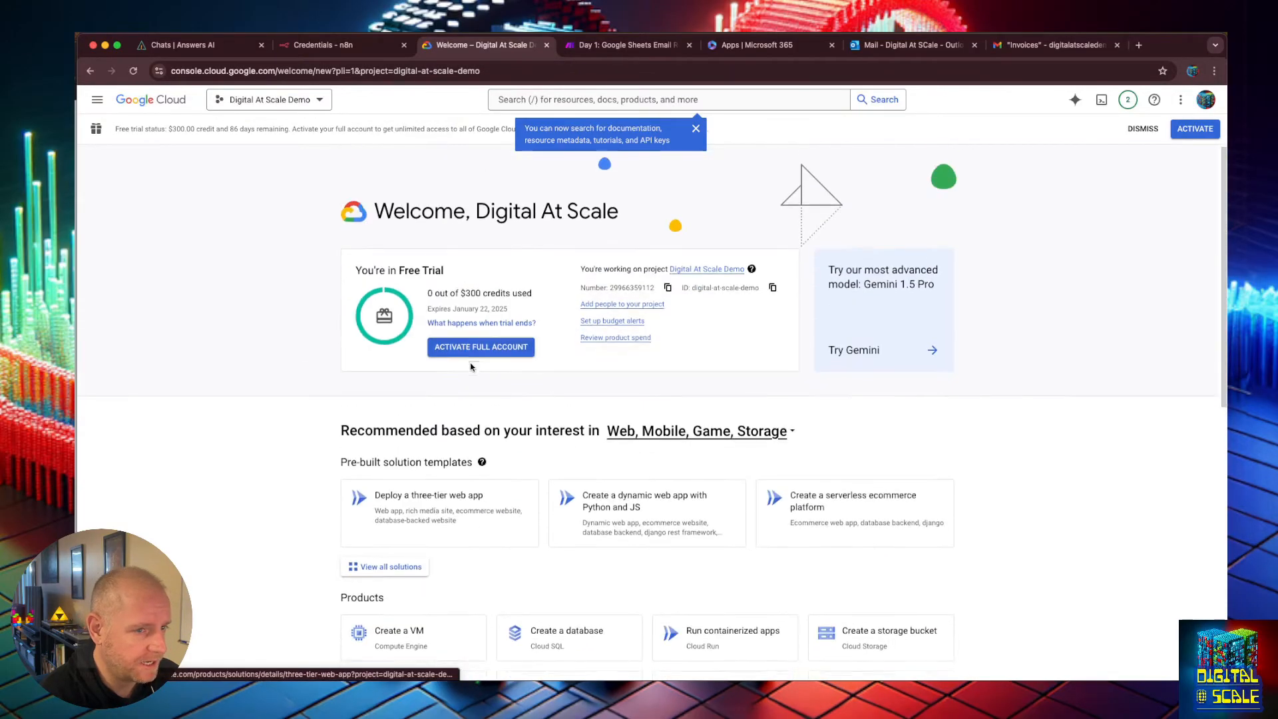
Open the API Library, search it for drive and enable the Google Drive API for the project.
scroll(672, 457, down, 5)
click(563, 454)
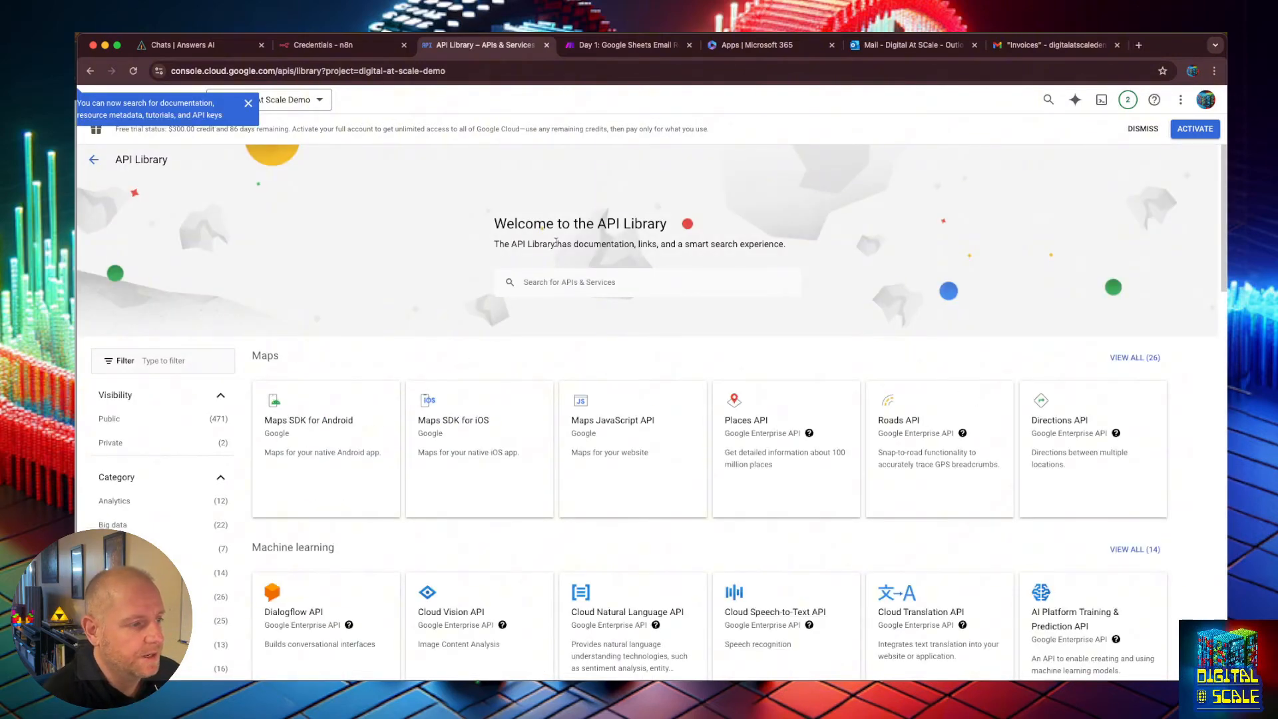
key(Tab)
click(577, 282)
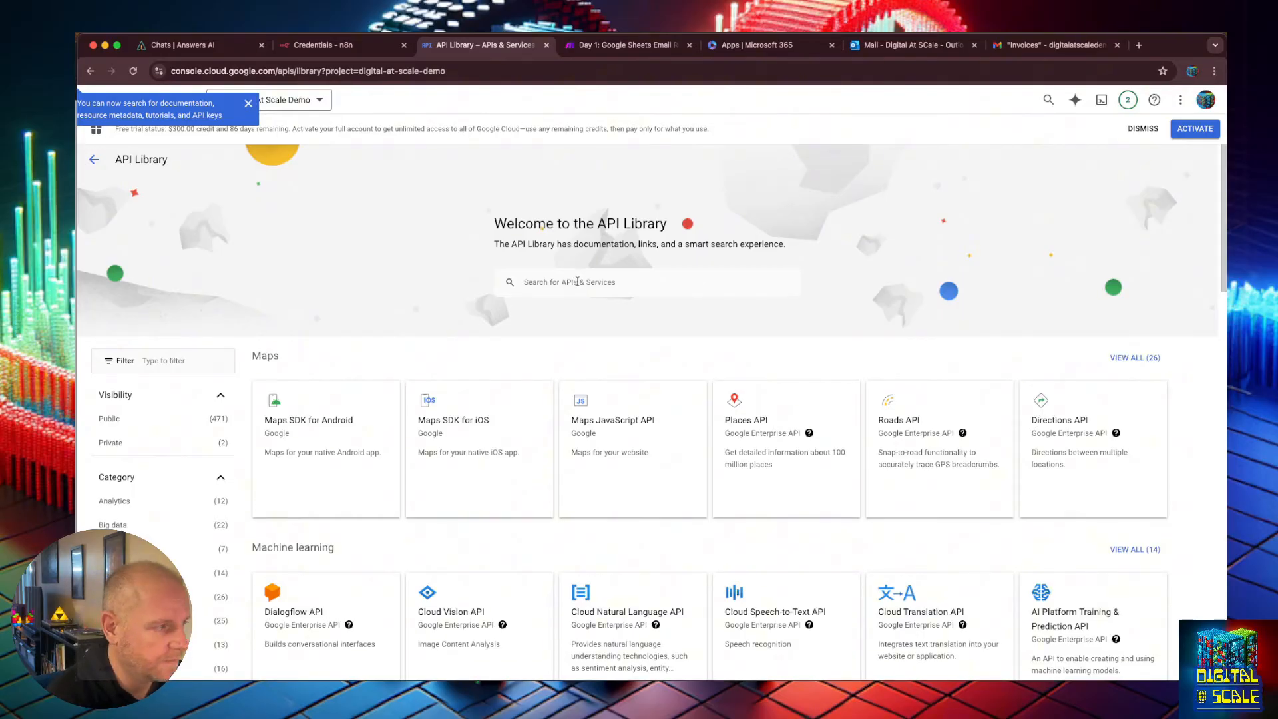
click(564, 273)
text(drive)
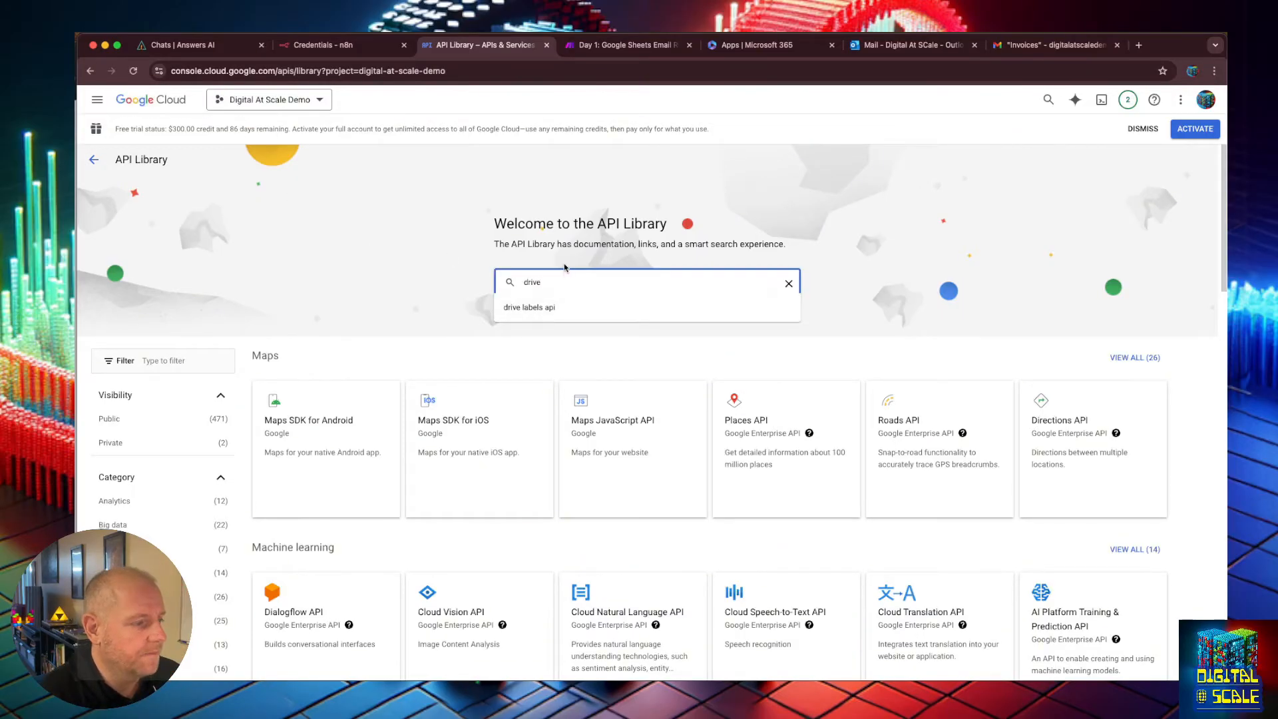
key(Return)
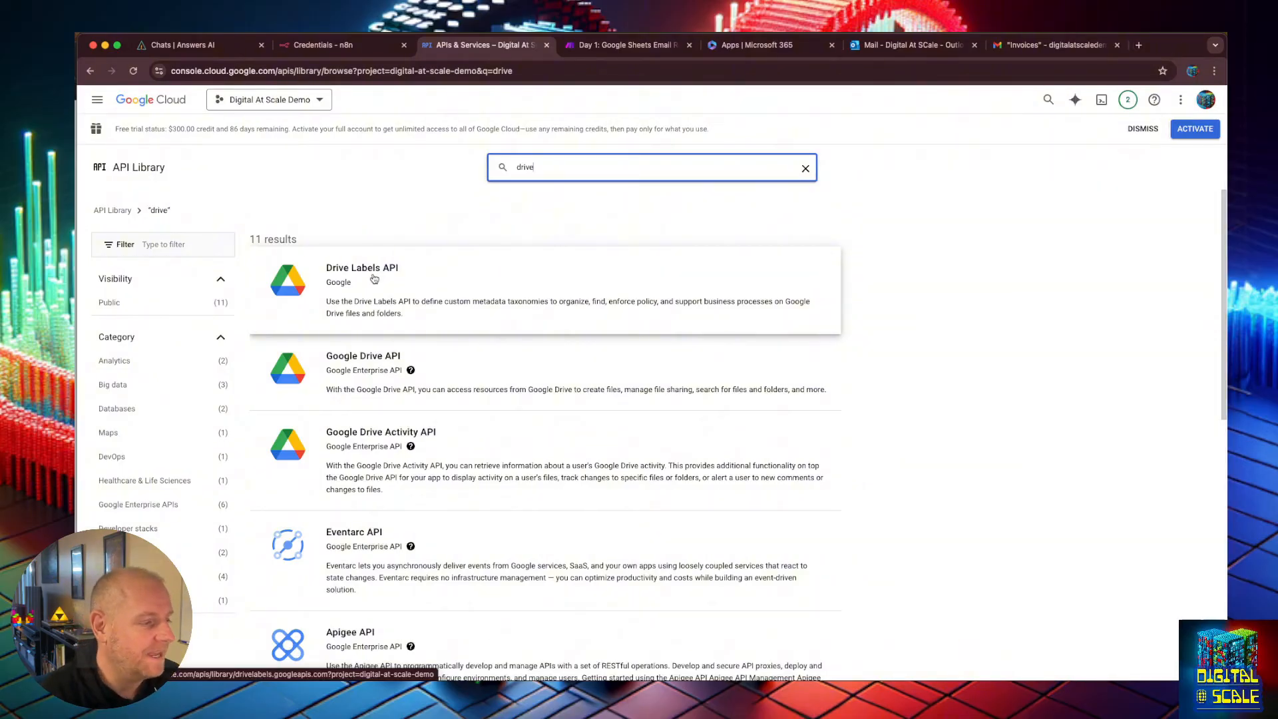
click(340, 363)
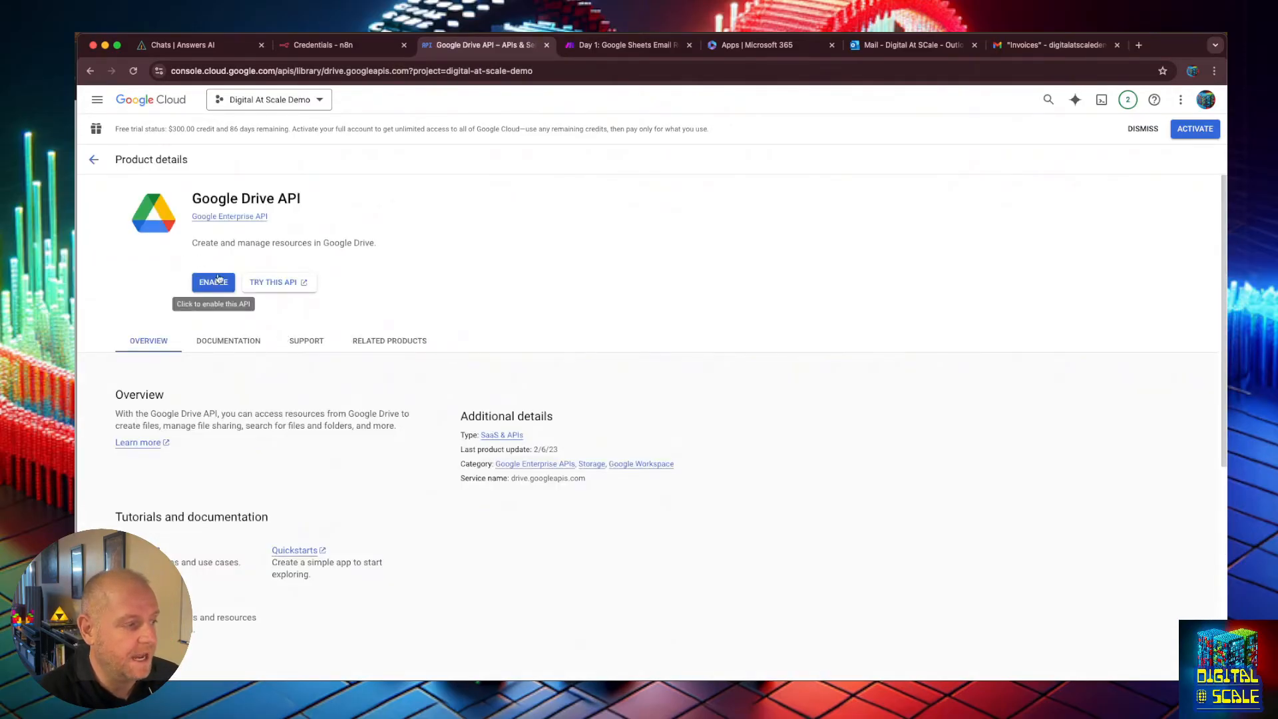
click(213, 283)
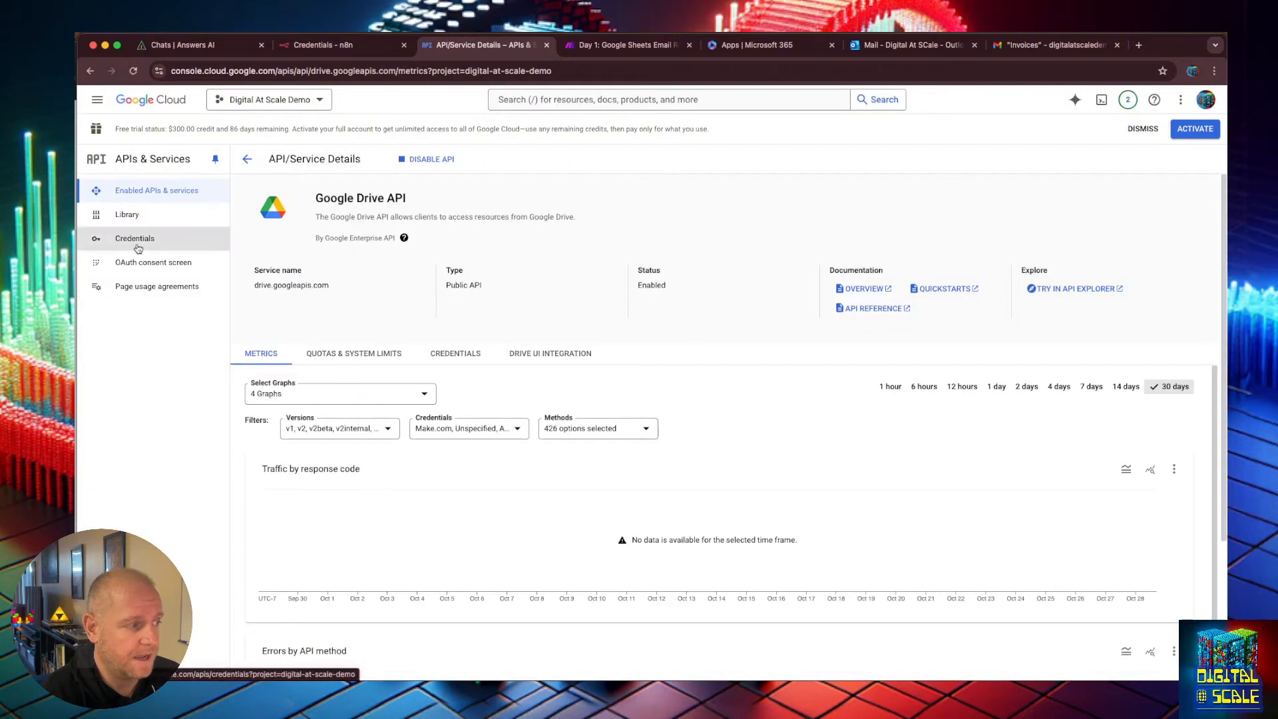
Open the n8n & make OAuth 2.0 client from the Cloud Console credentials beside the n8n dialog and review its redirect URIs.
click(138, 248)
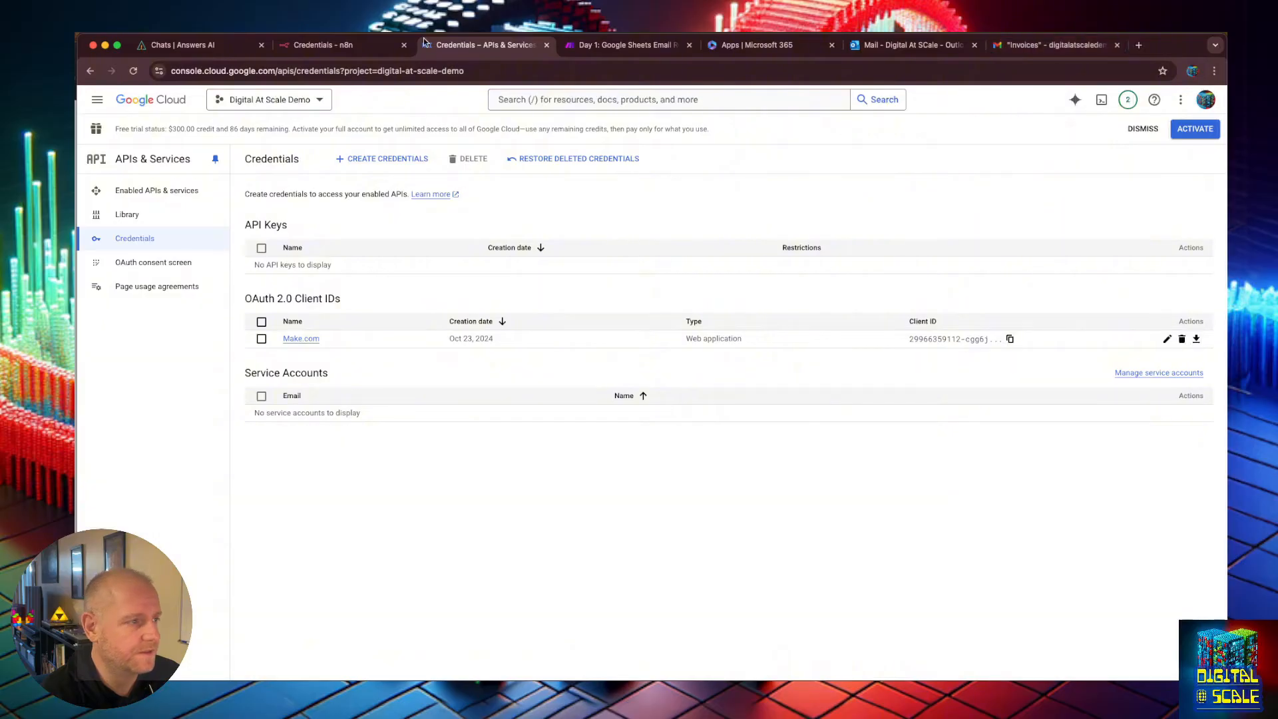
drag(387, 150, 0, 326)
drag(281, 335, 0, 79)
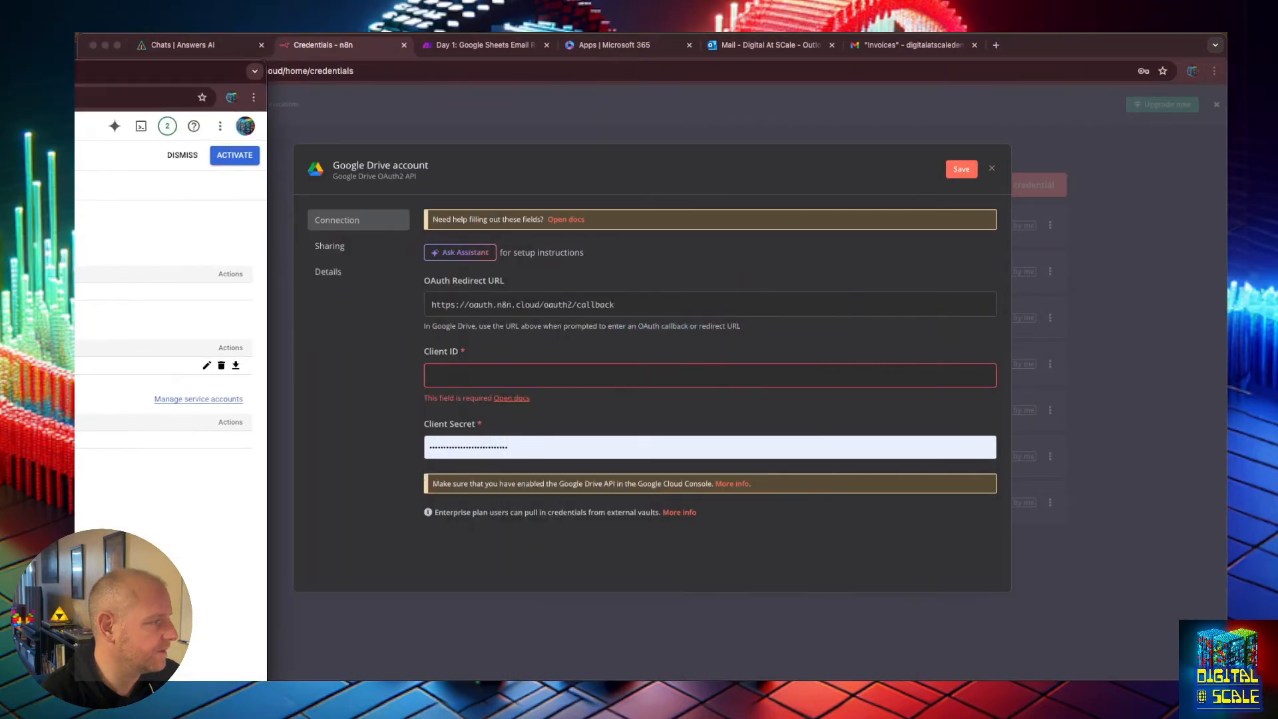
drag(267, 202, 75, 201)
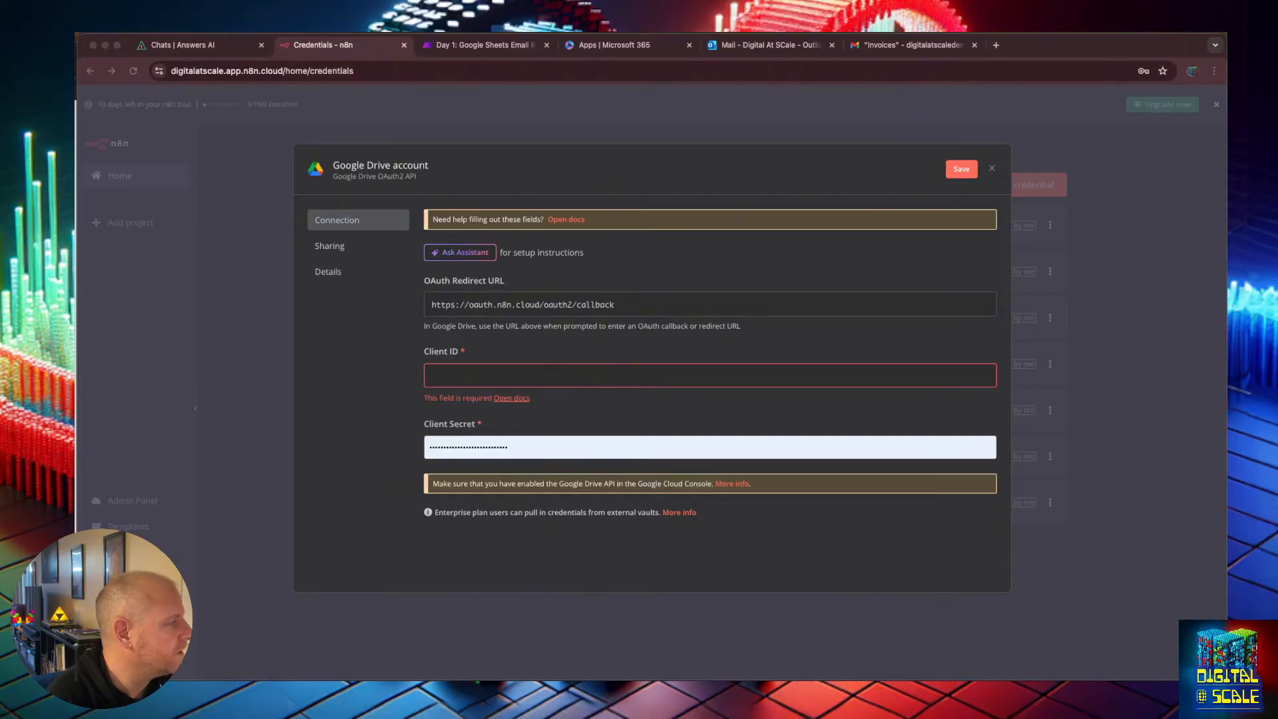
drag(0, 60, 837, 119)
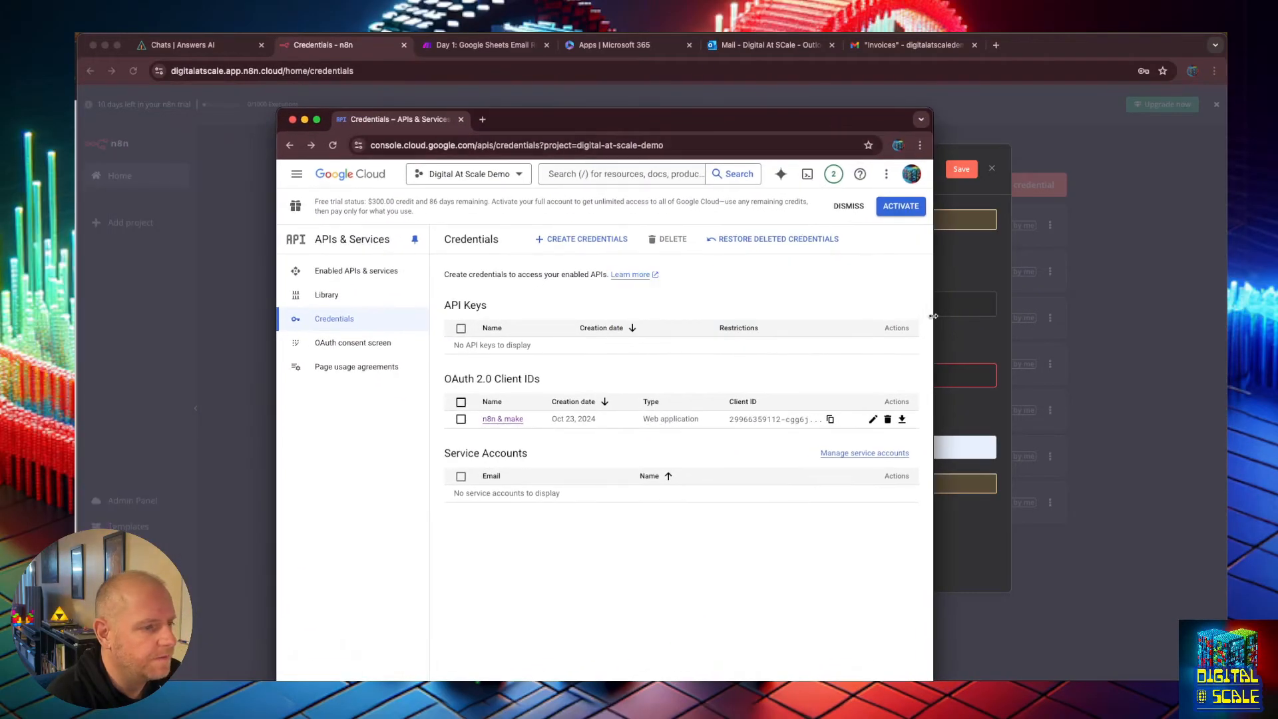
drag(932, 302, 1156, 296)
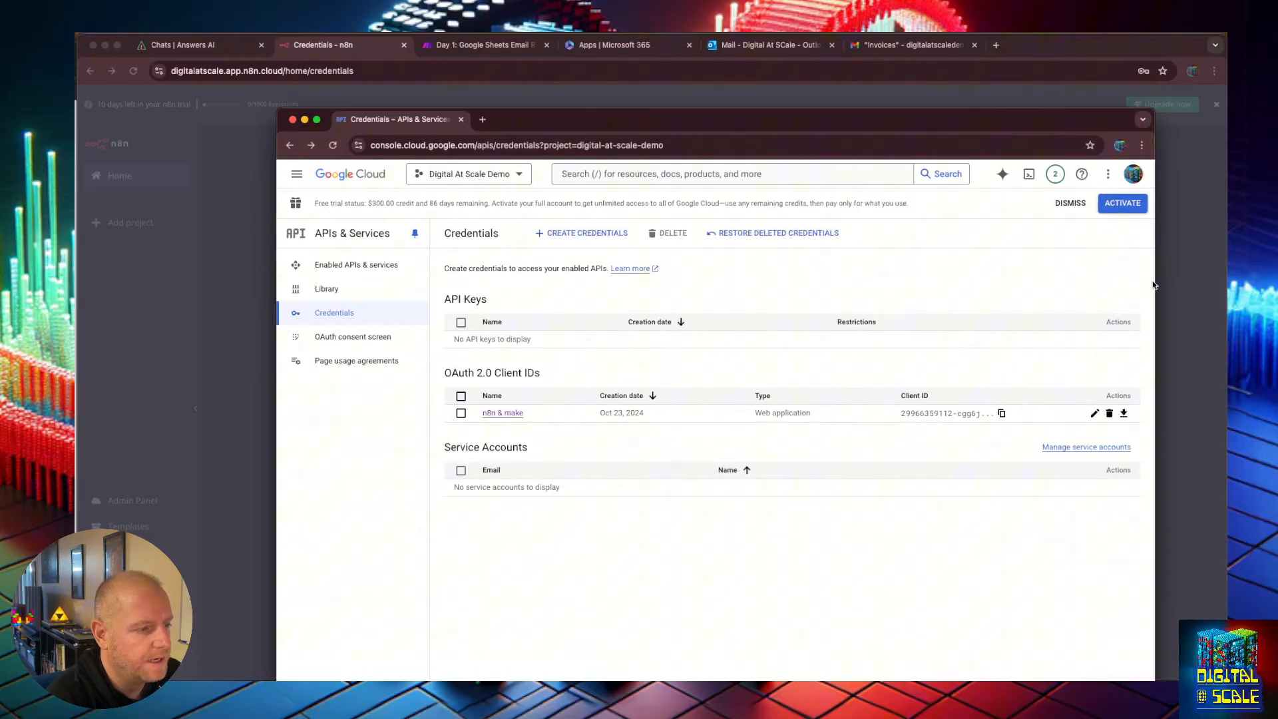
click(509, 414)
scroll(662, 491, down, 3)
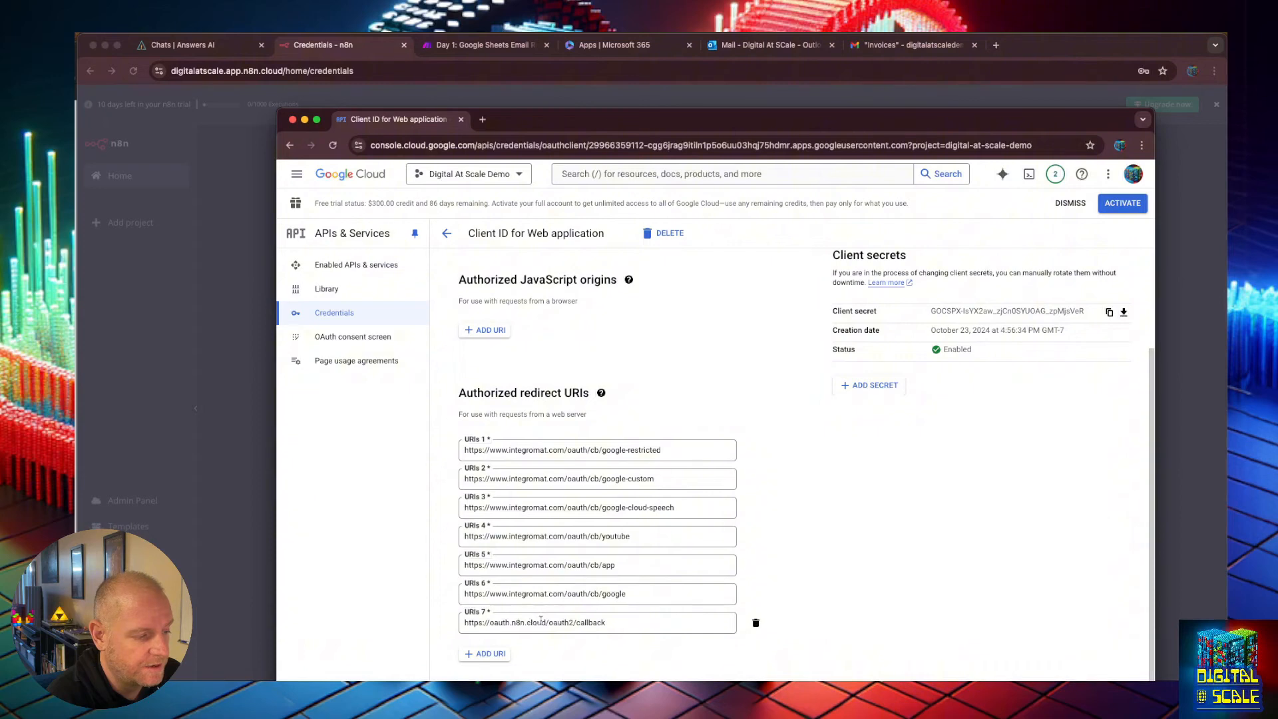
drag(971, 119, 1277, 49)
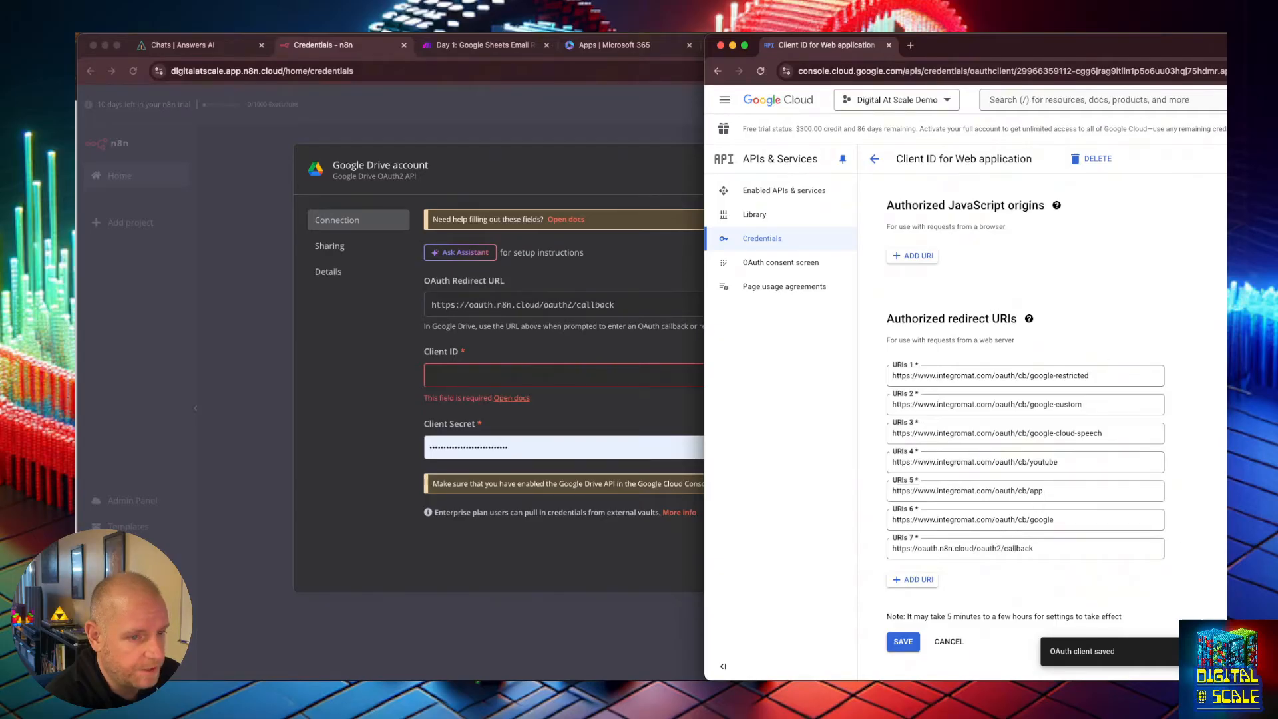
Fill in the Google Drive credential's Client ID and Client Secret from the OAuth client.
click(509, 443)
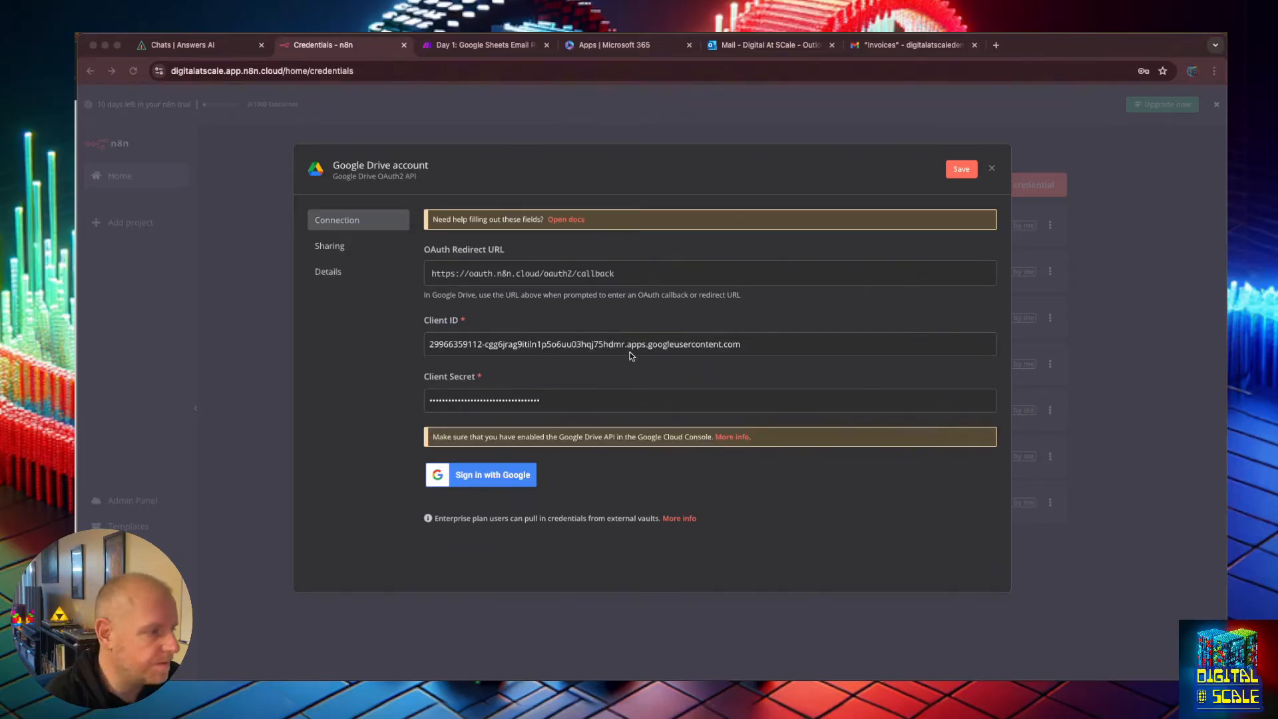
click(605, 398)
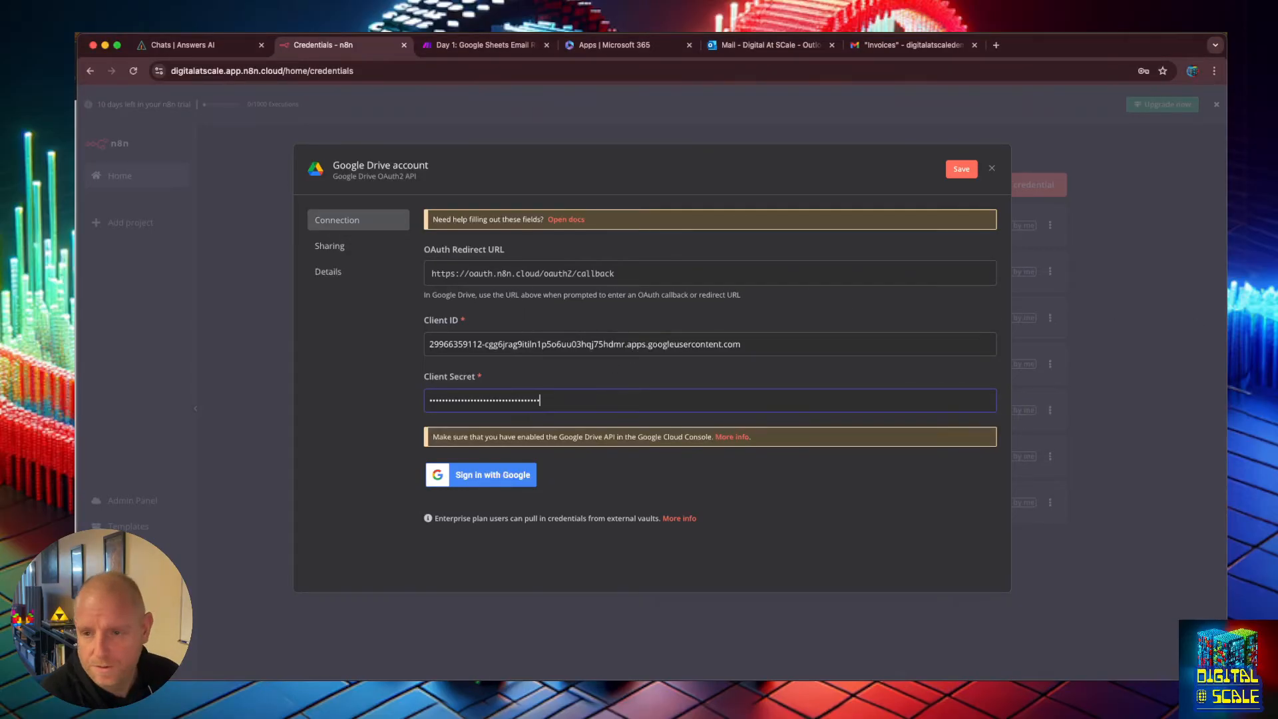
key(super+Tab)
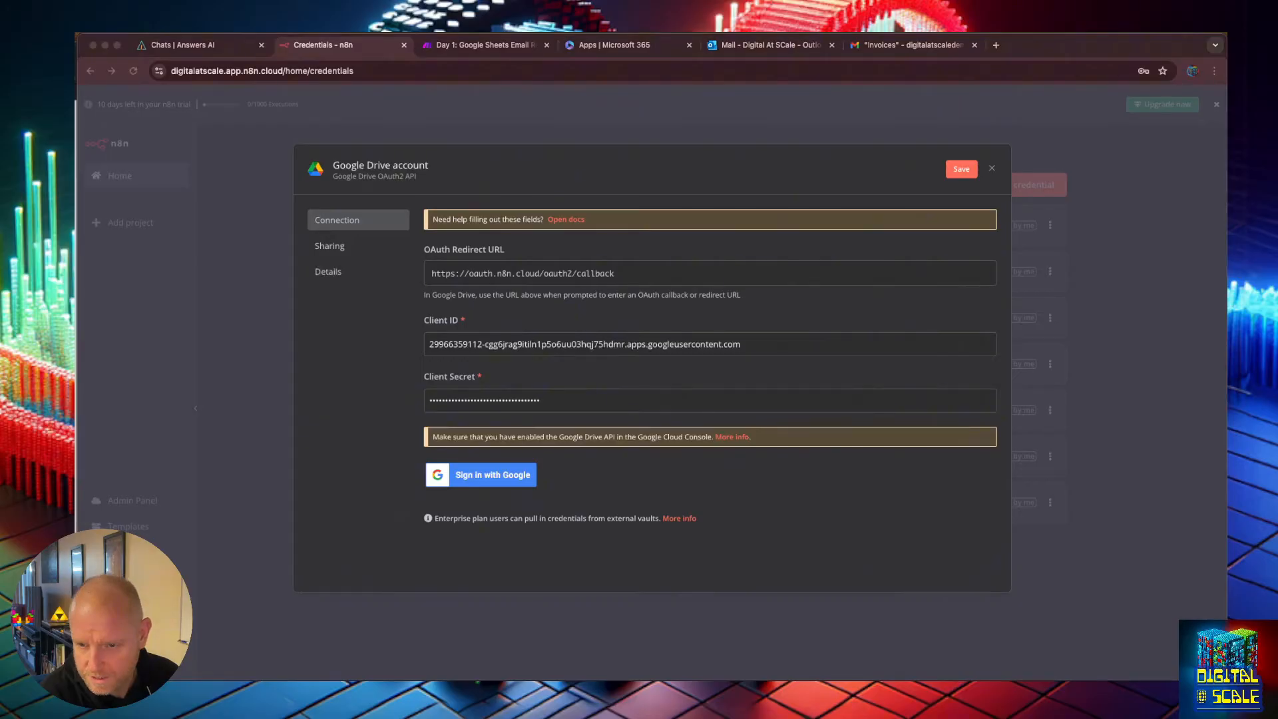
drag(1277, 154, 970, 154)
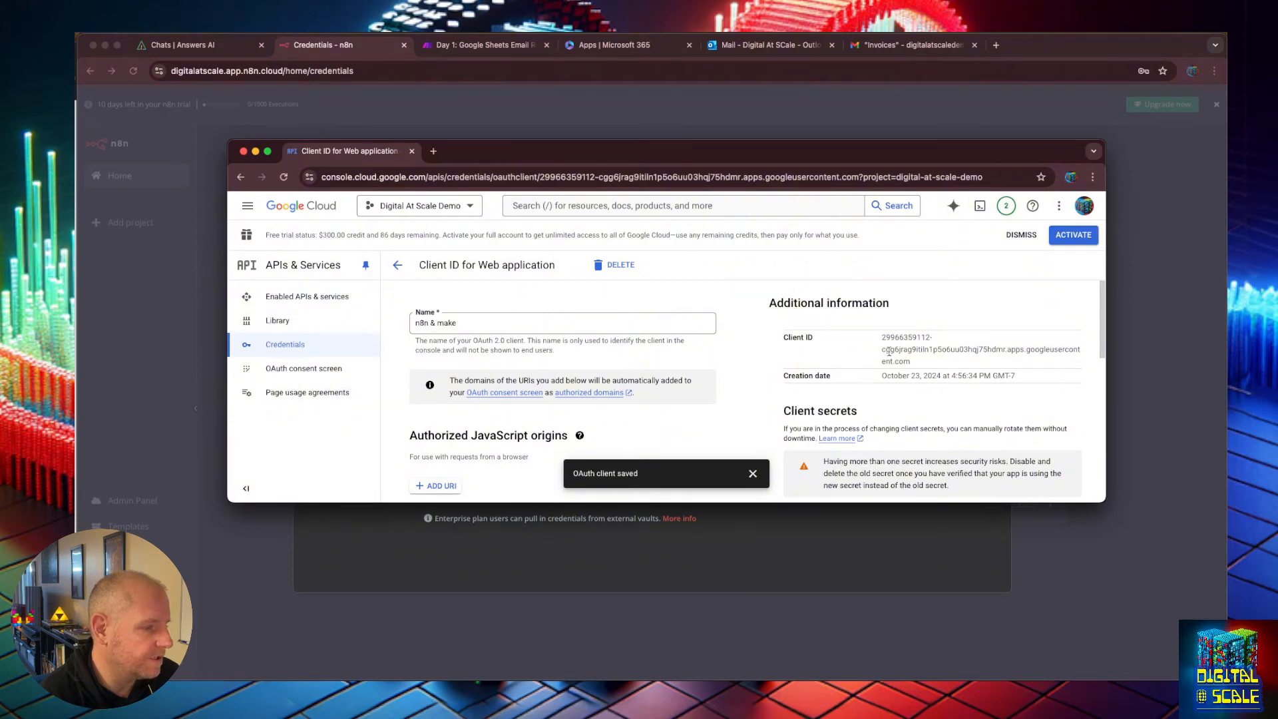
drag(882, 337, 926, 362)
click(925, 361)
drag(960, 151, 1277, 280)
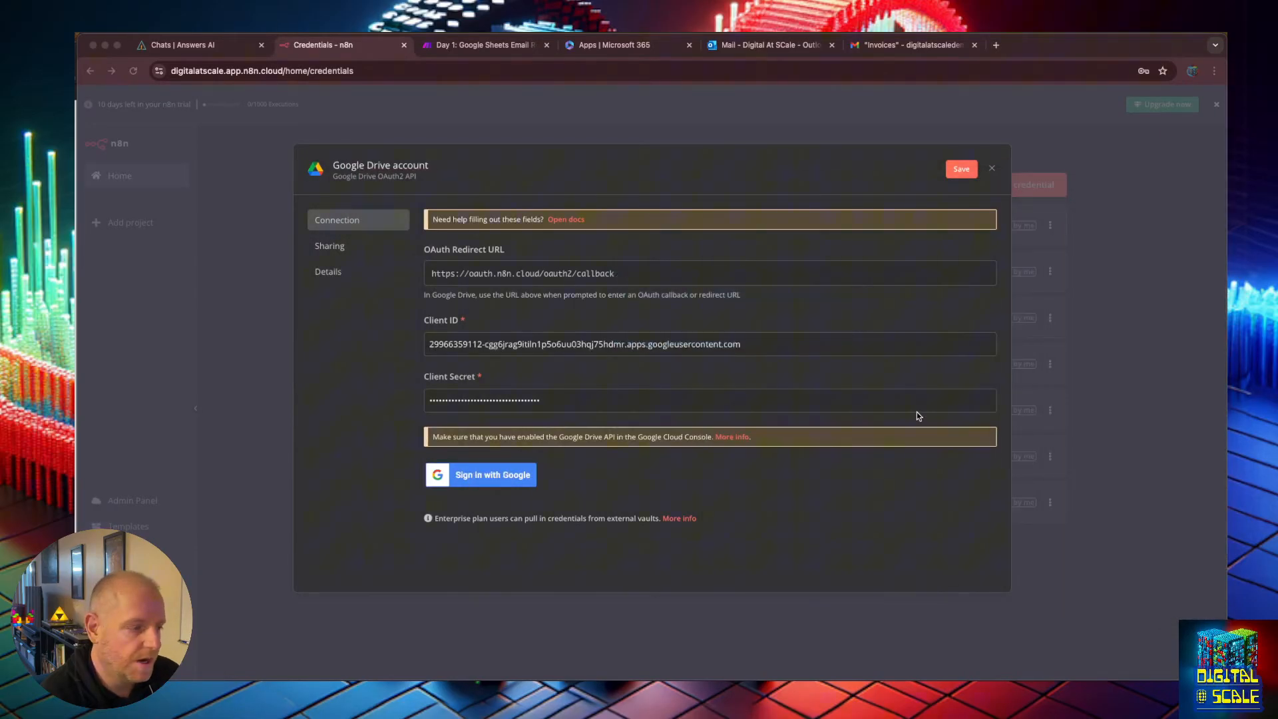
click(459, 318)
click(462, 401)
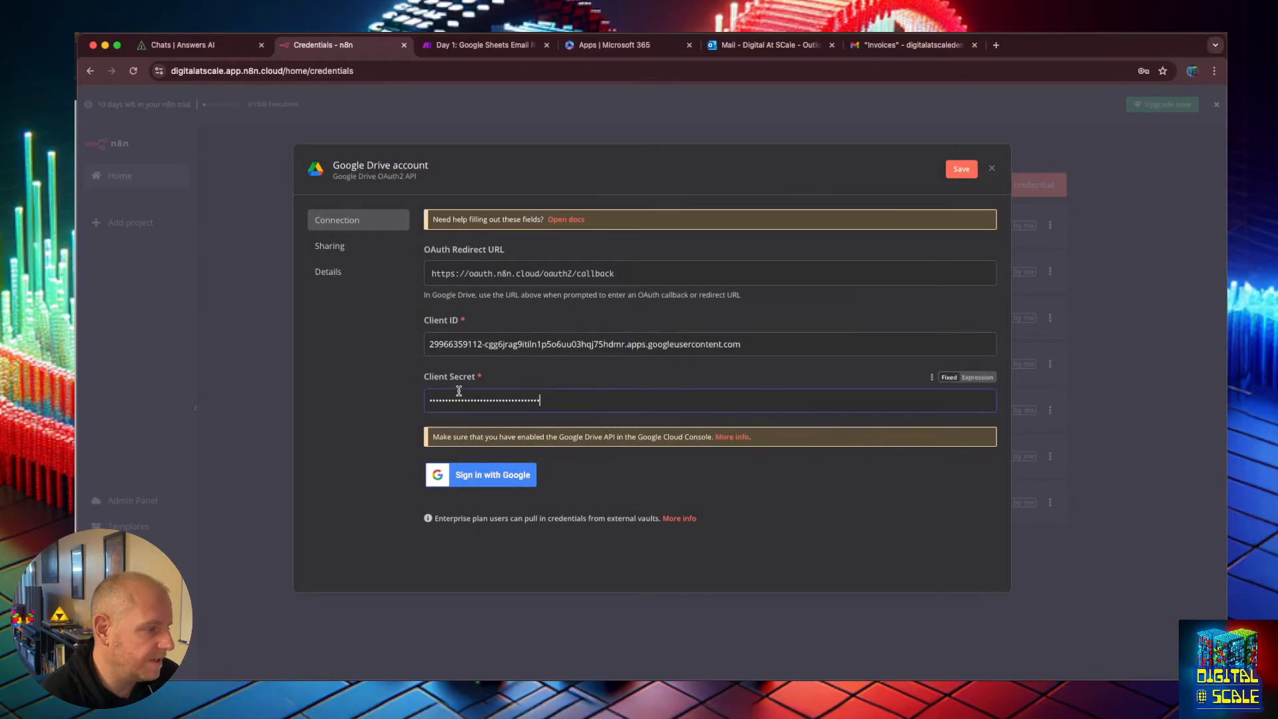
Sign in with Google for the credential, continue past the unverified-app warning and grant all requested access.
click(462, 475)
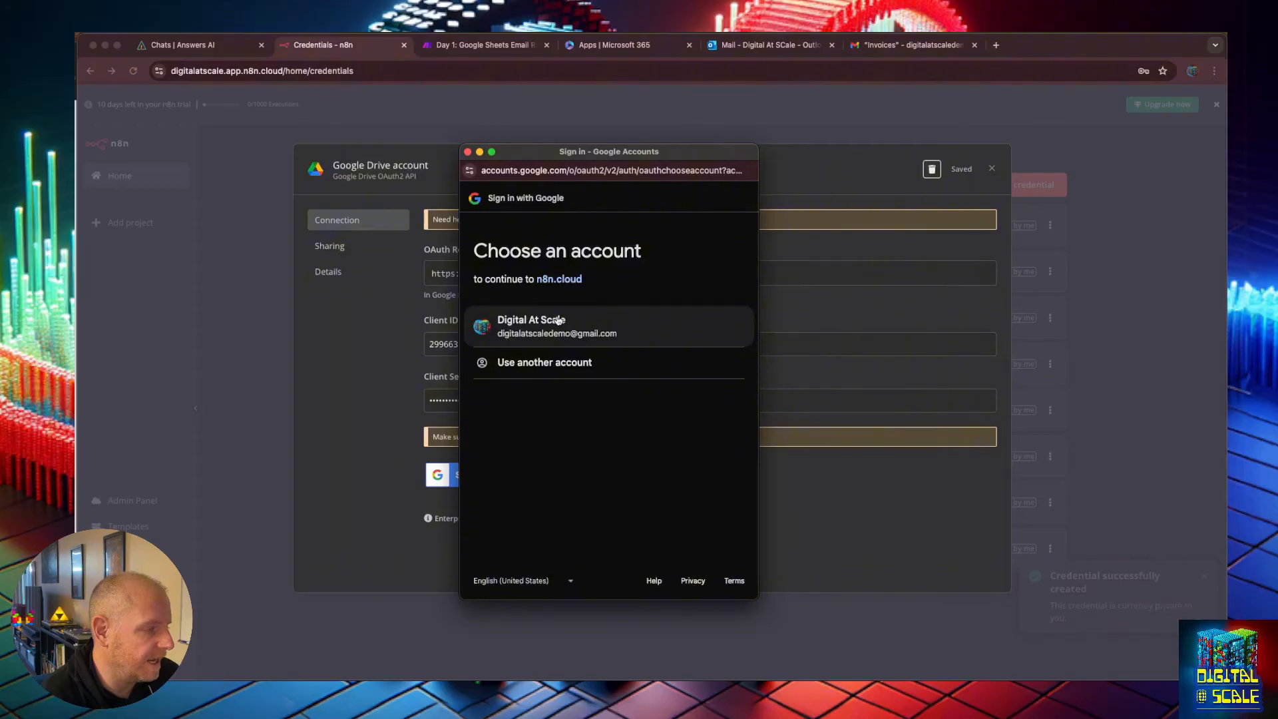
click(556, 321)
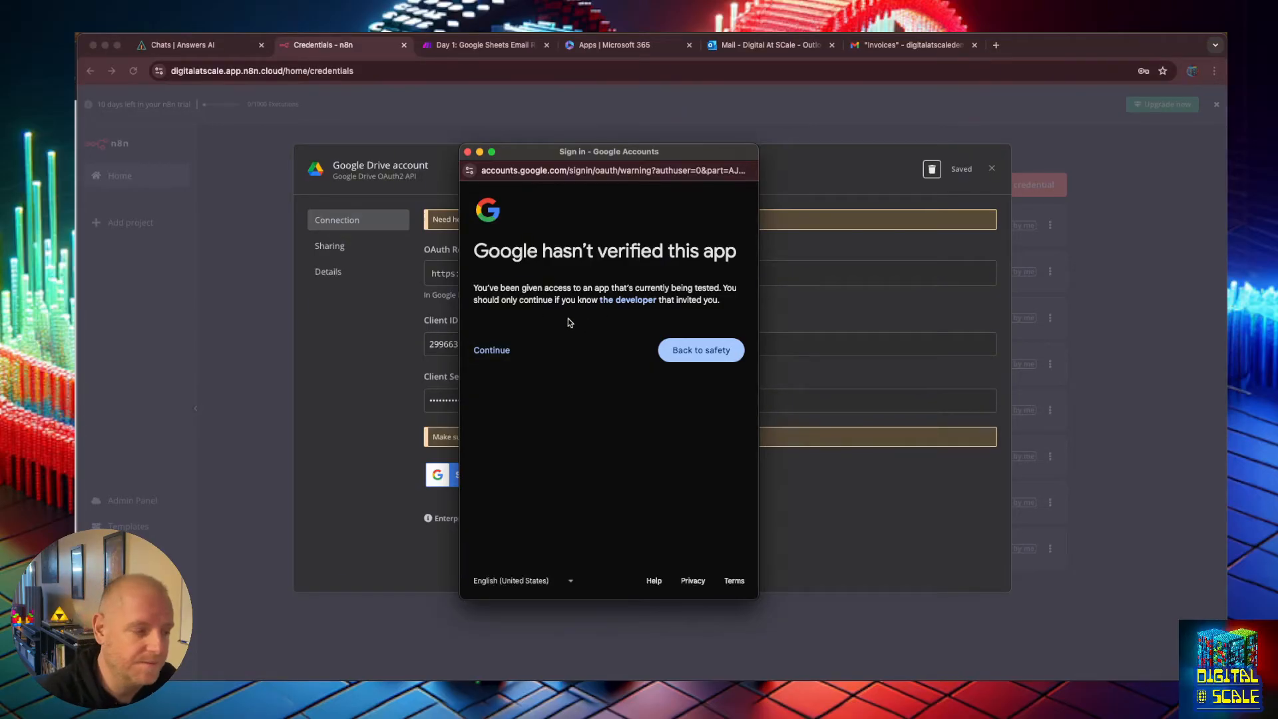
click(503, 346)
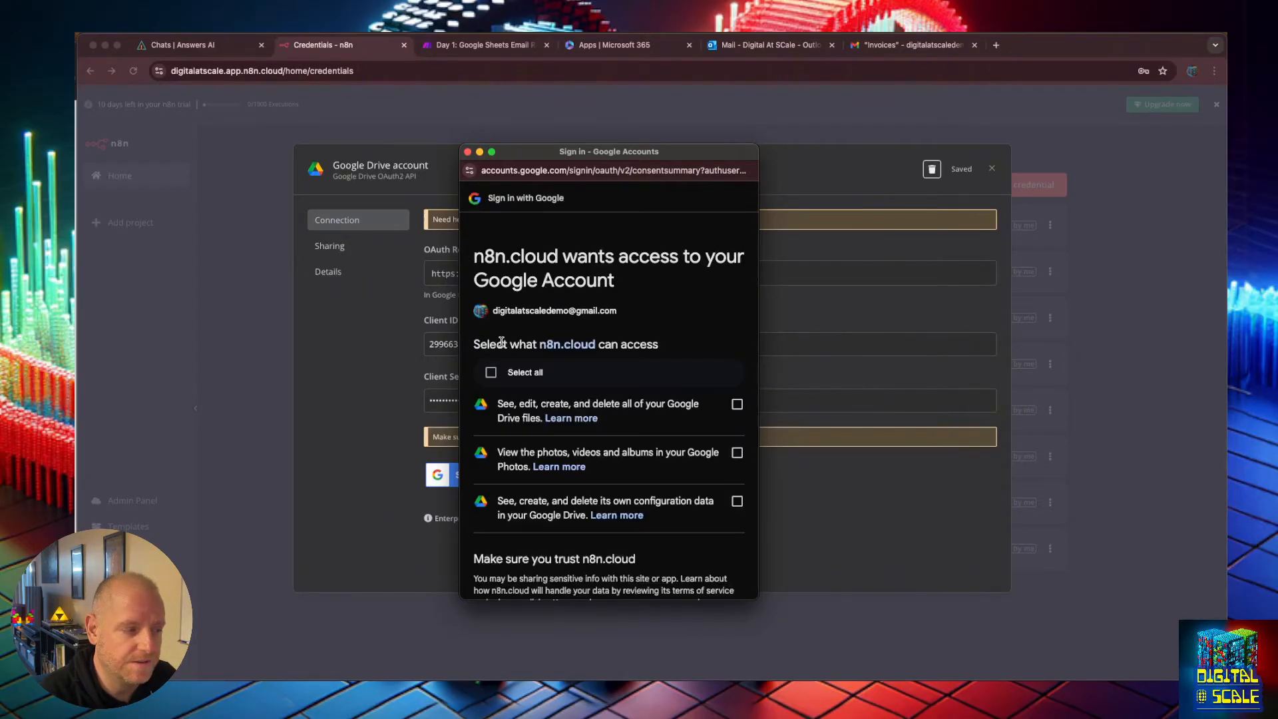
click(491, 373)
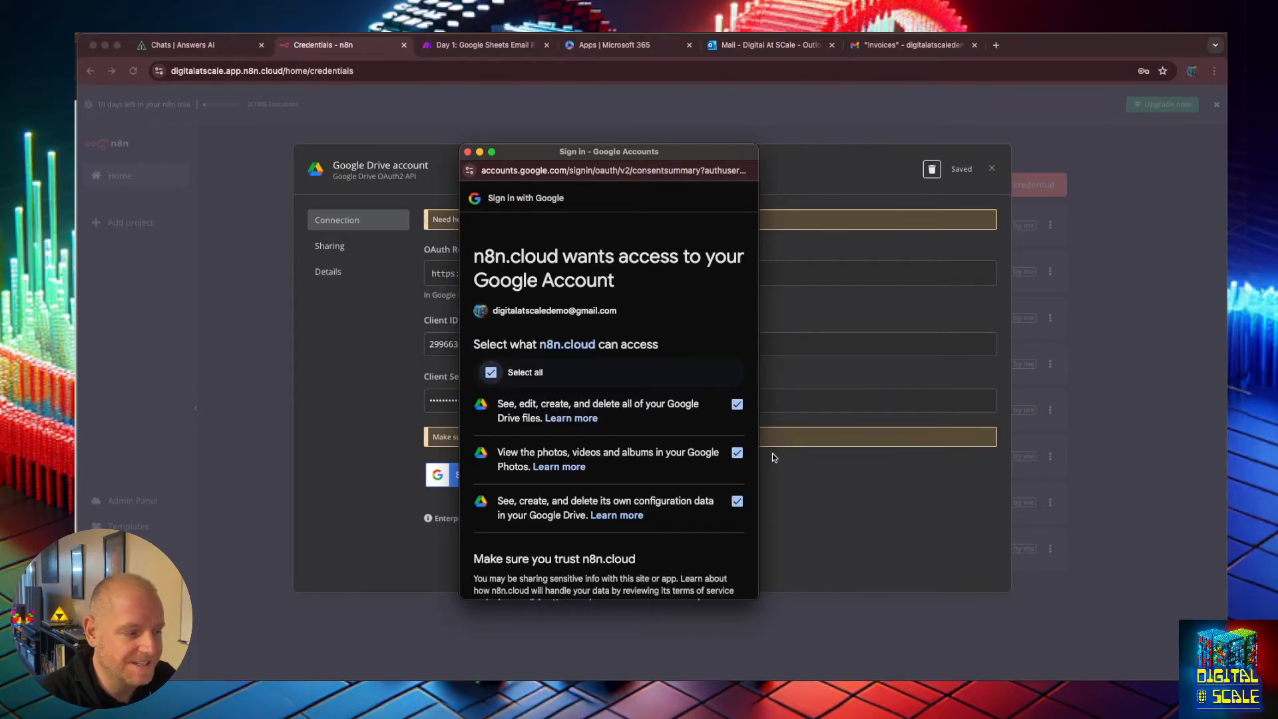
scroll(725, 459, down, 5)
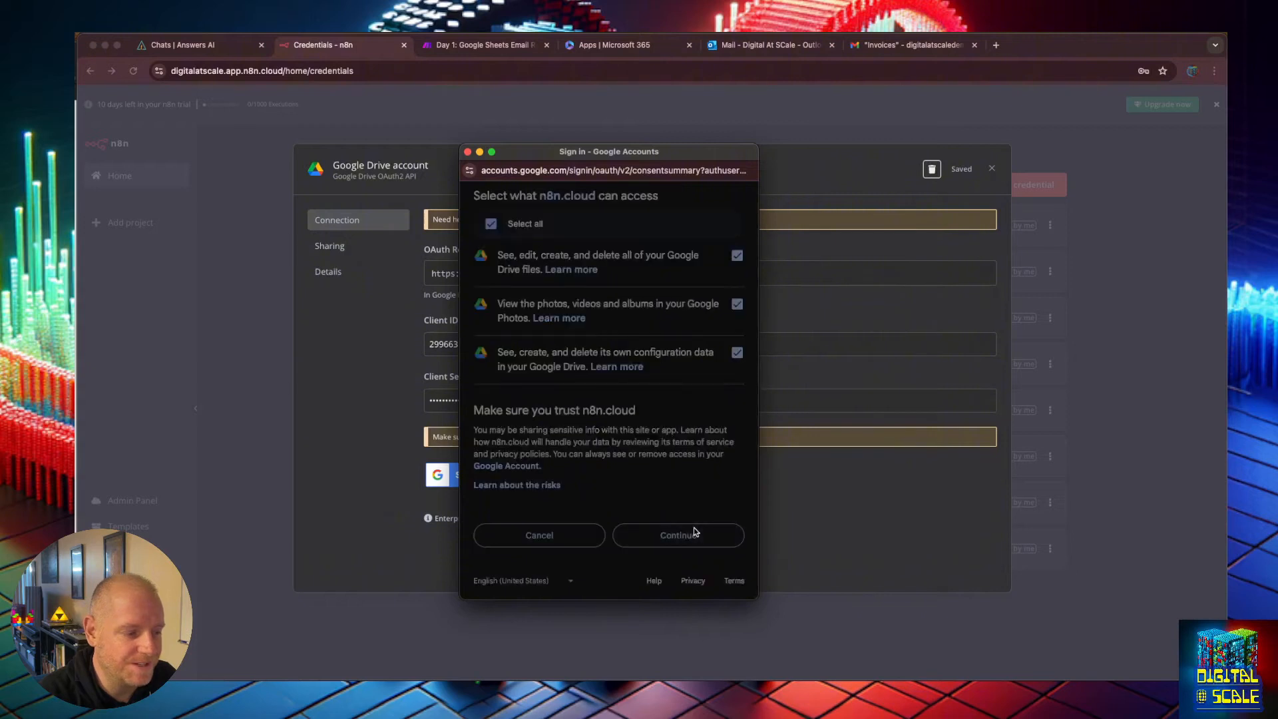
click(691, 536)
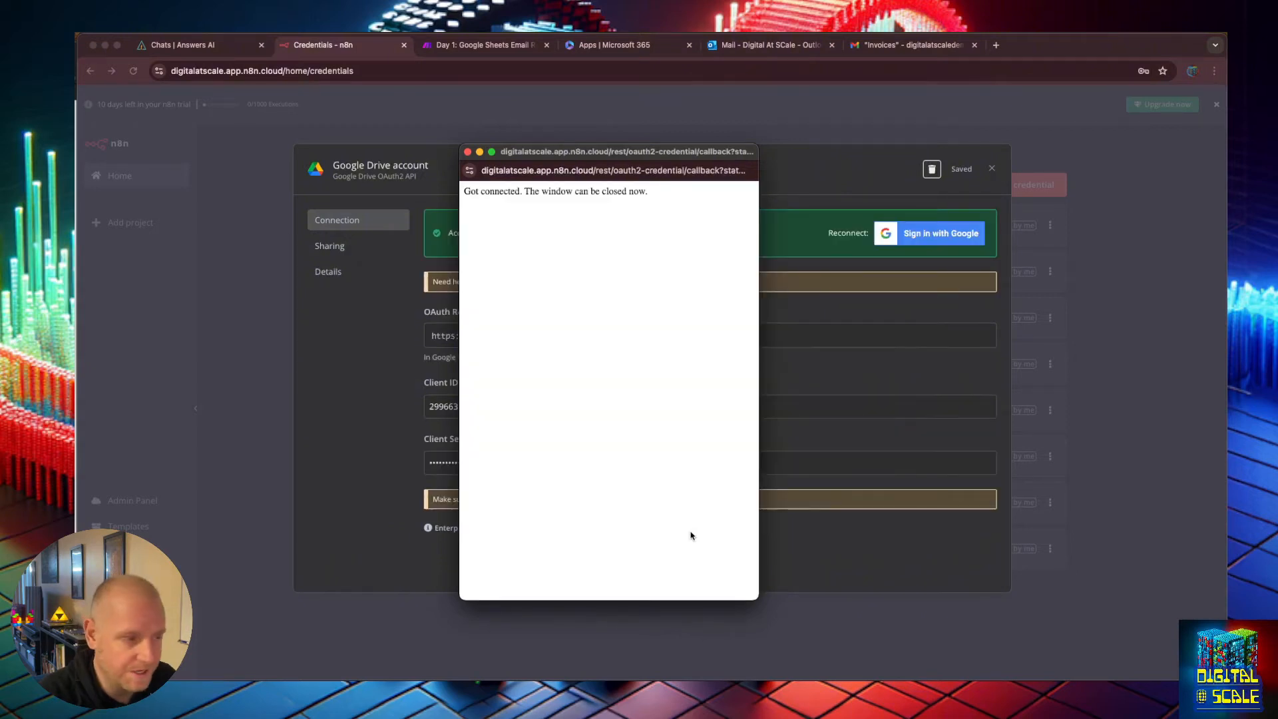
click(467, 153)
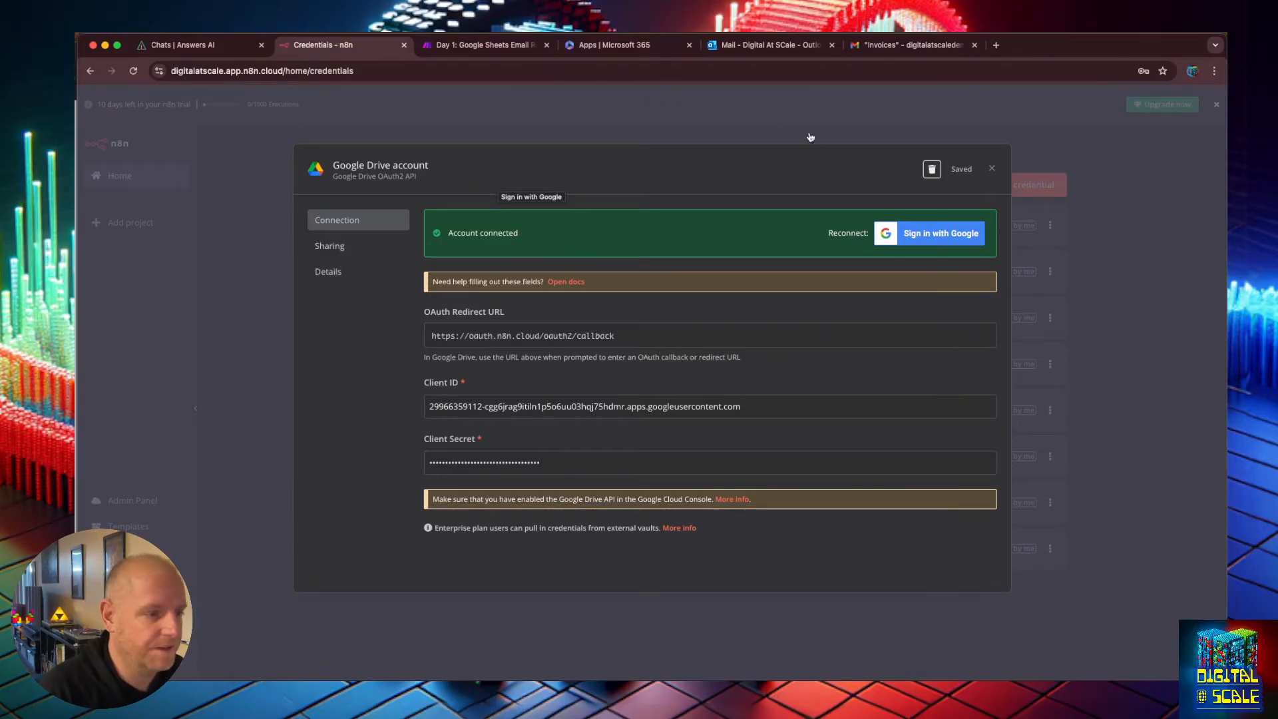
Close the credential dialog and open the Day 6: Invoice Organizing workflow.
click(992, 168)
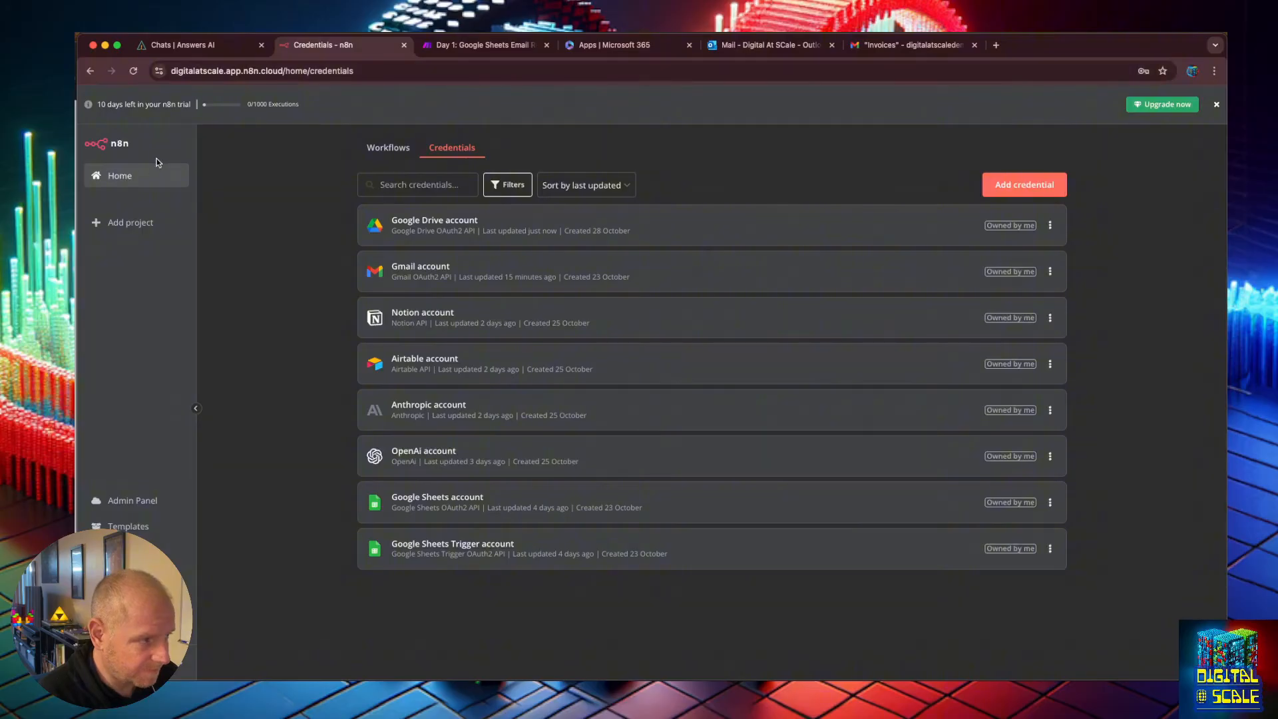
click(114, 188)
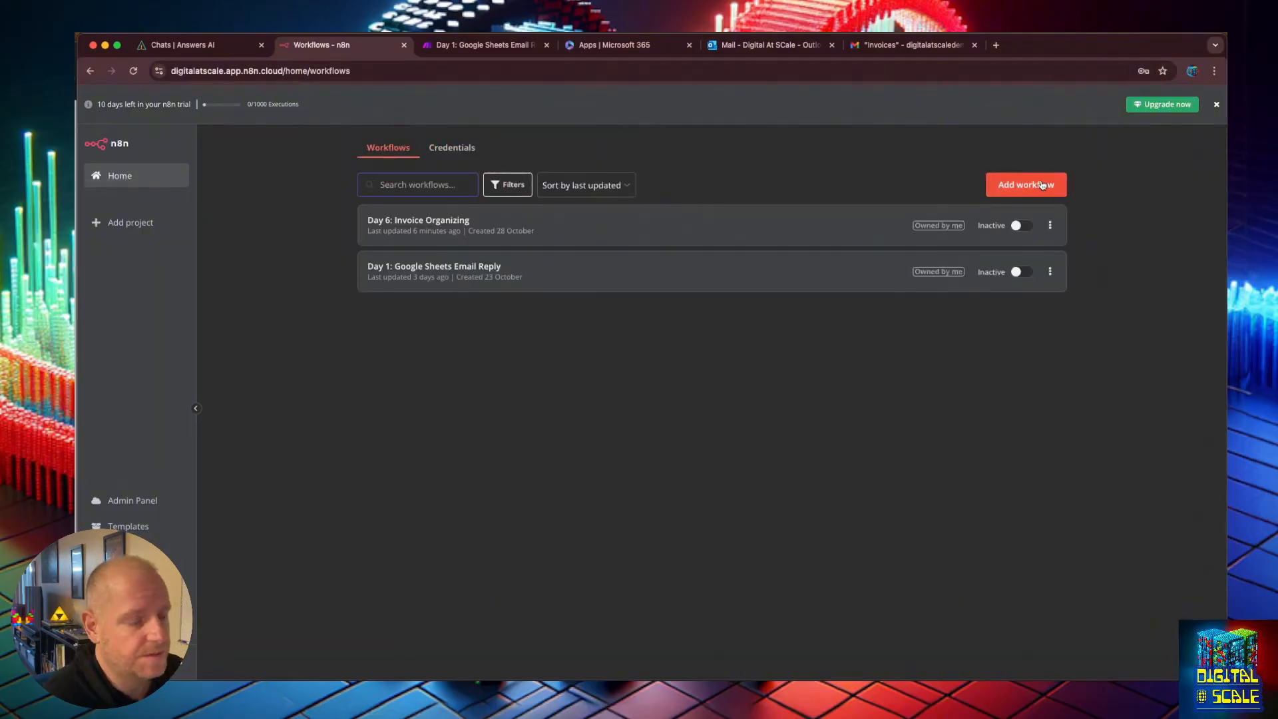
click(1043, 185)
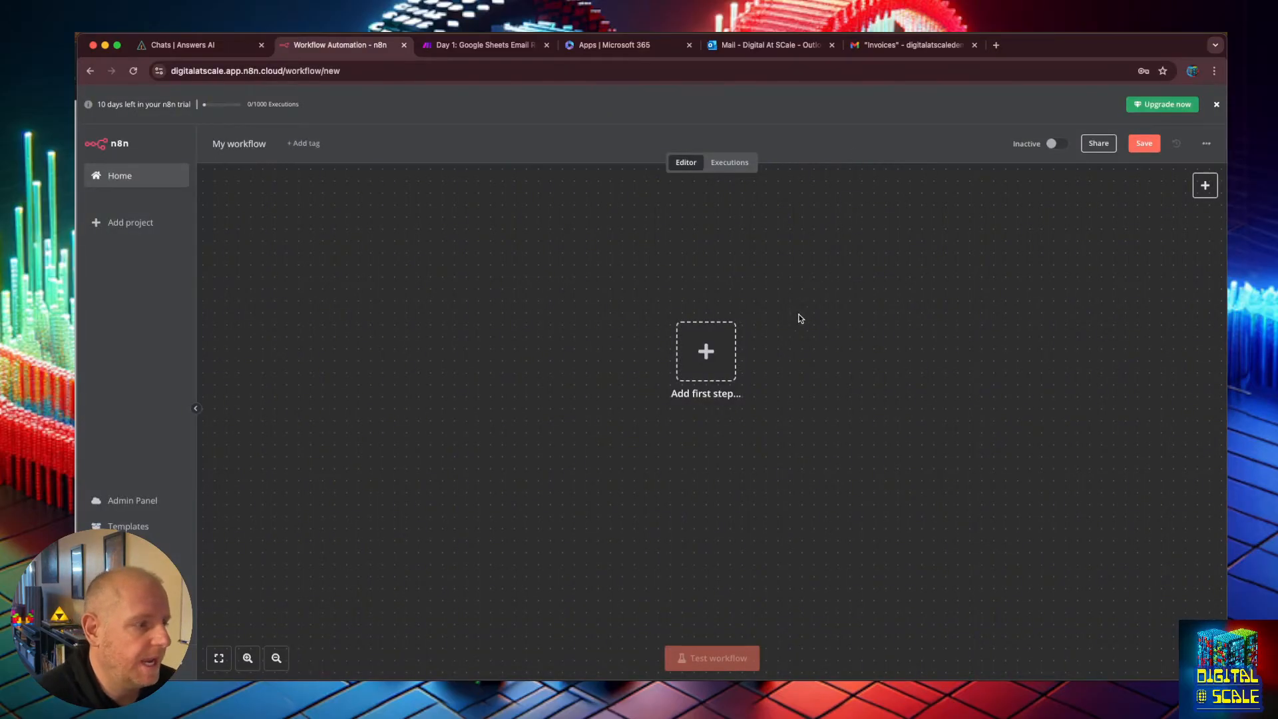
click(121, 172)
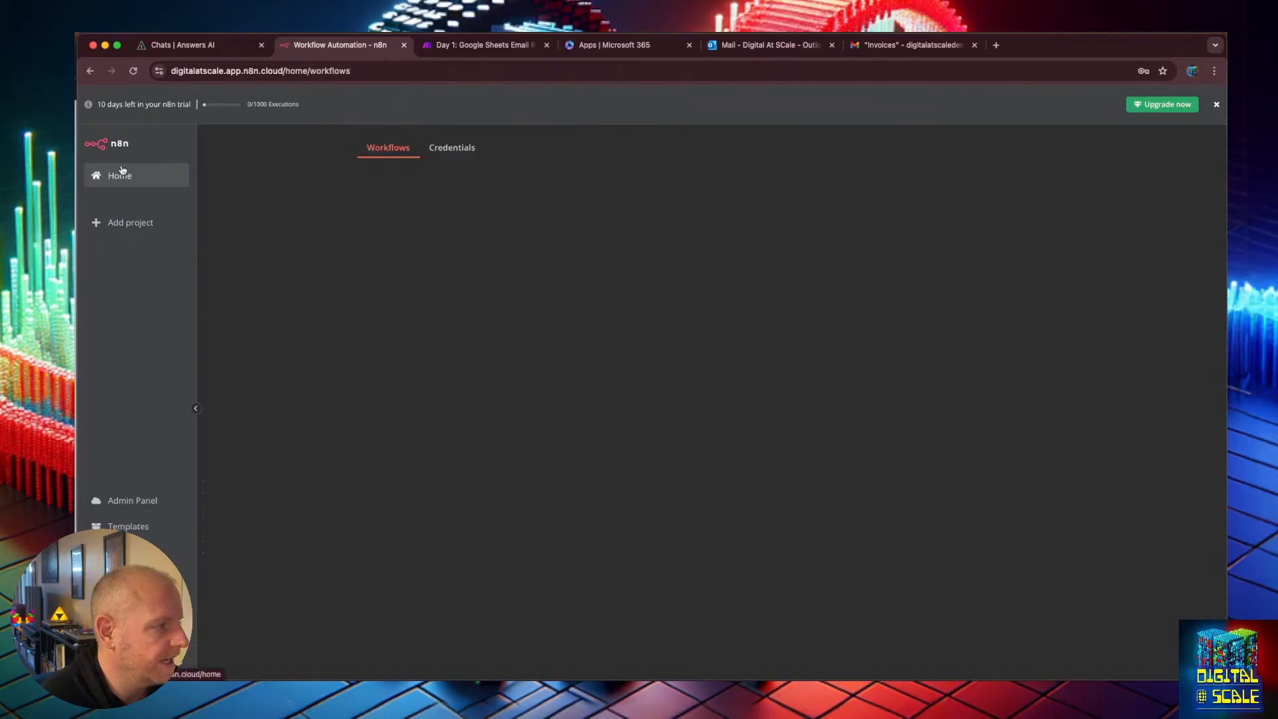
click(447, 222)
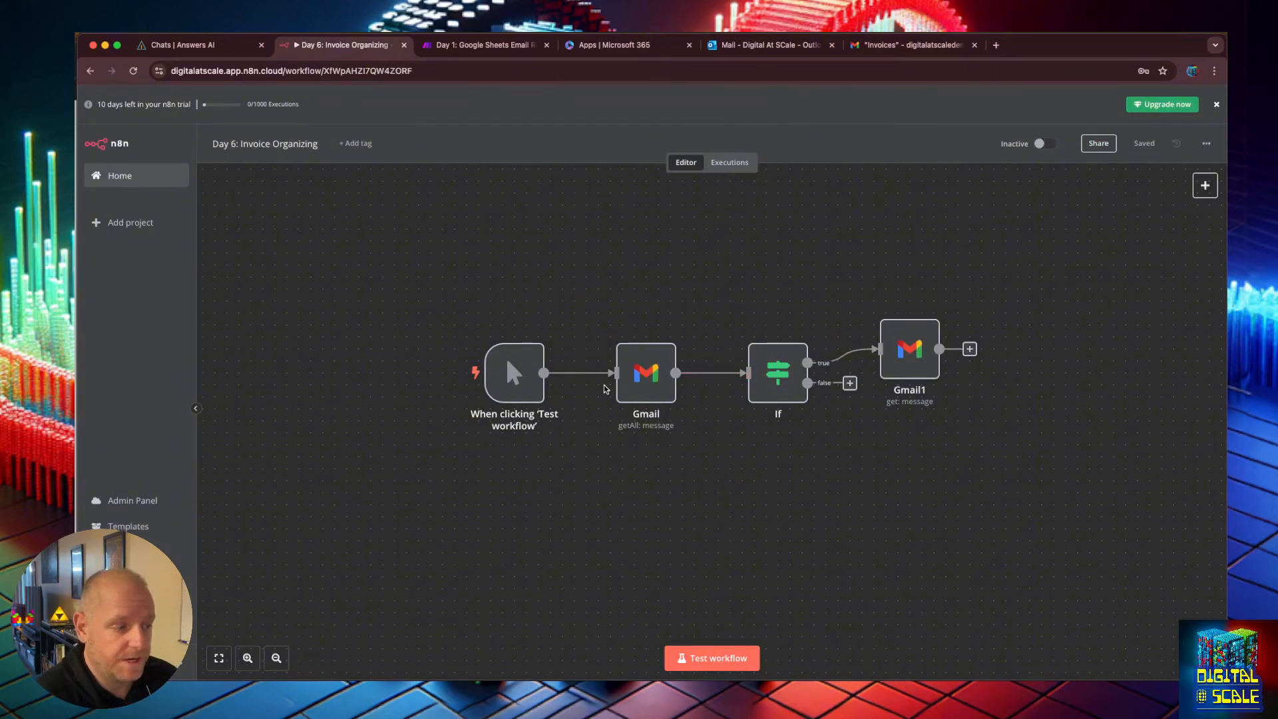
Test the workflow and open the Gmail1 node to examine its downloaded attachments output.
click(707, 658)
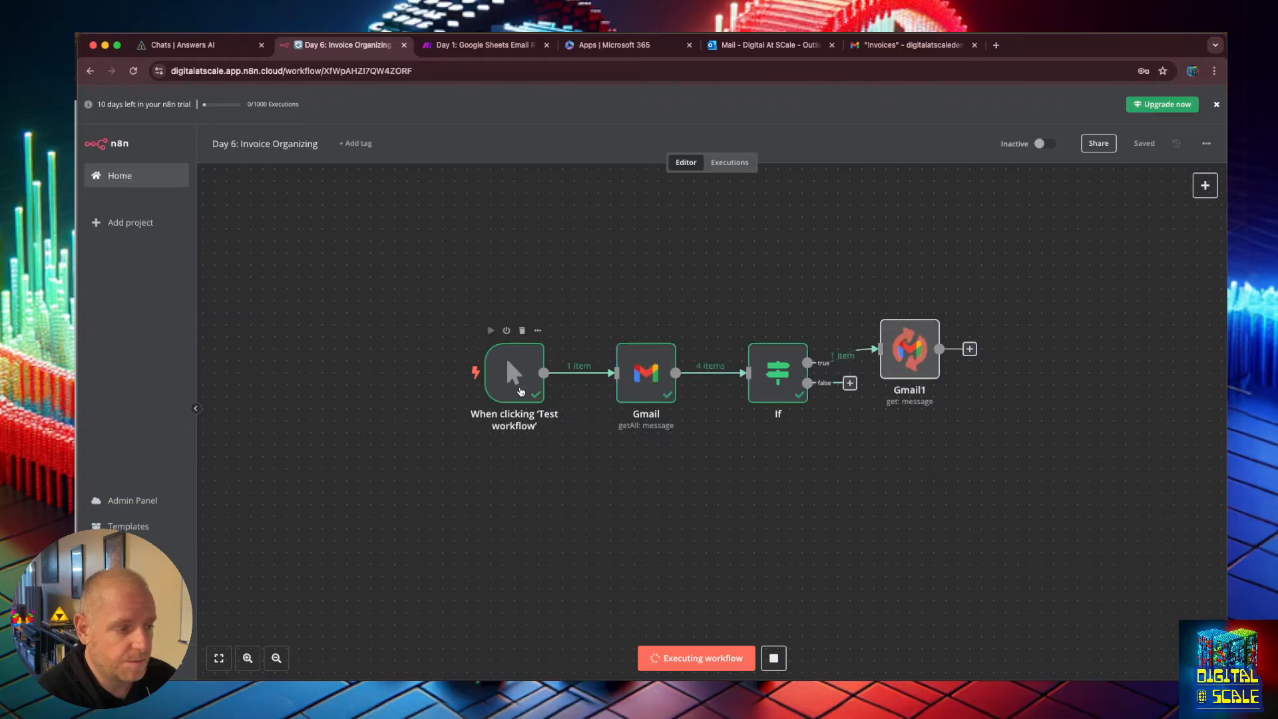
mouse_move(828, 361)
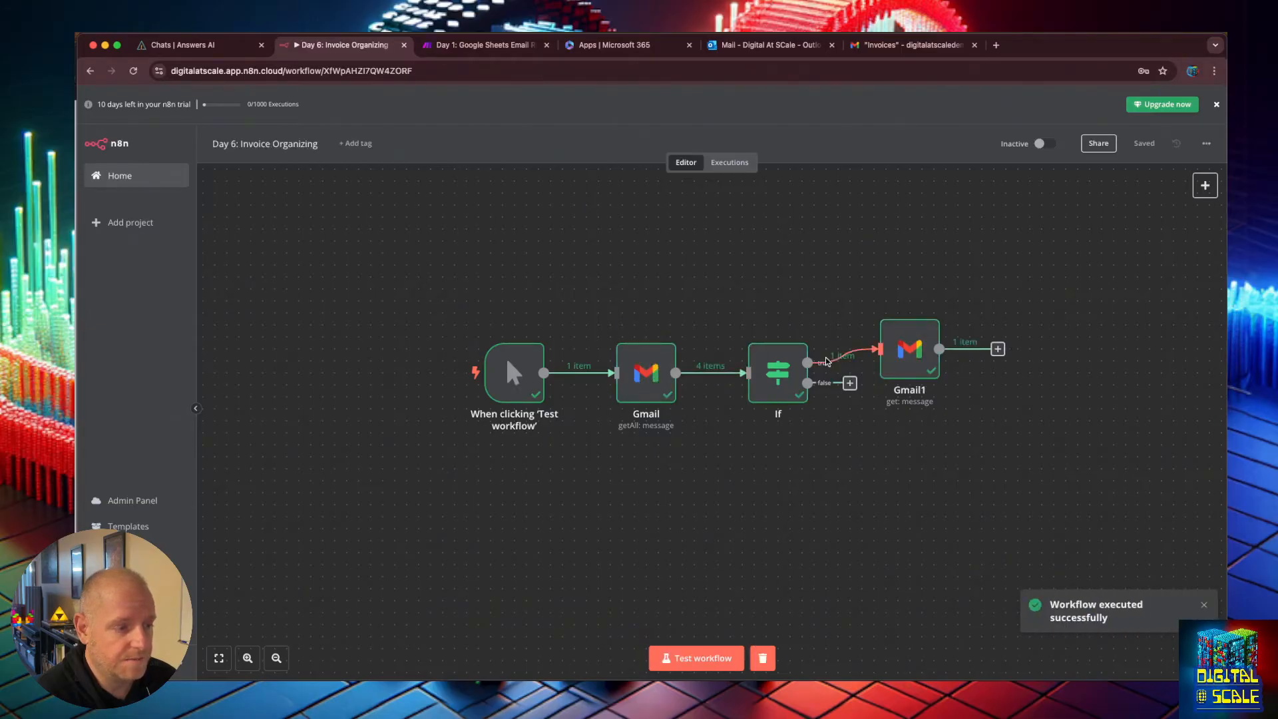
mouse_move(934, 344)
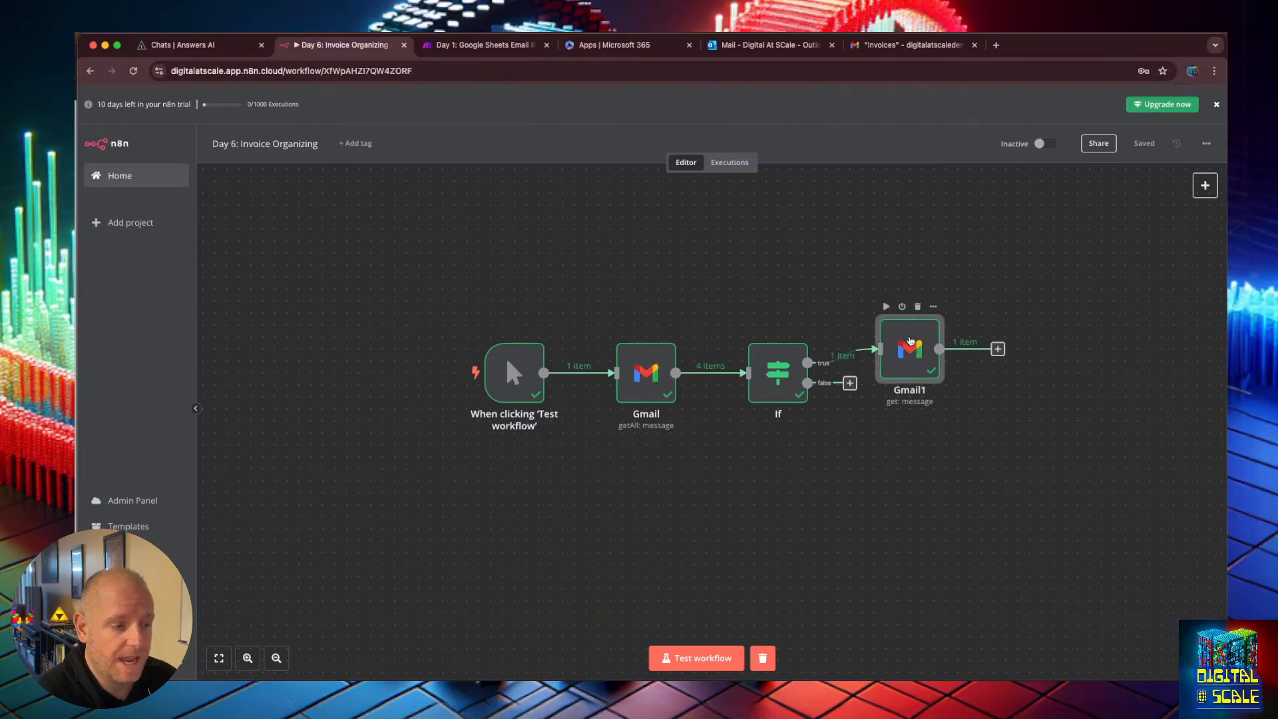
double_click(910, 340)
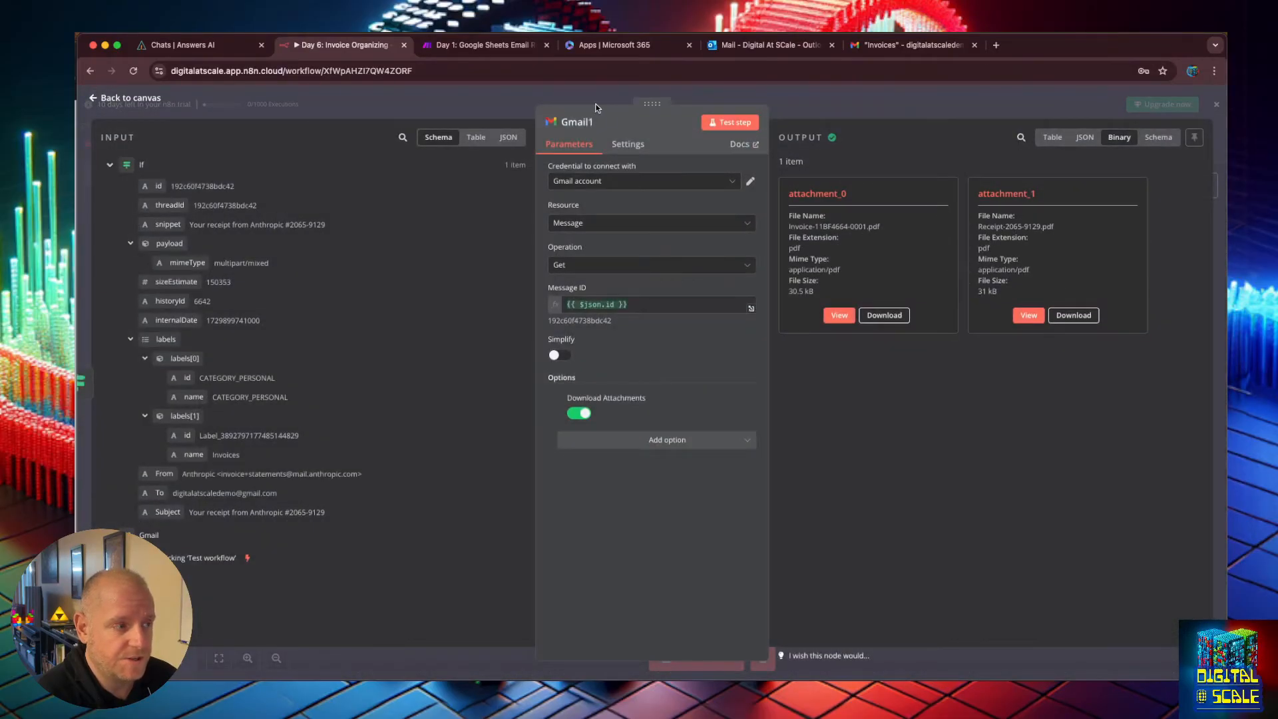
Return to the canvas and start adding a Google Drive node after the Gmail1 node.
click(92, 99)
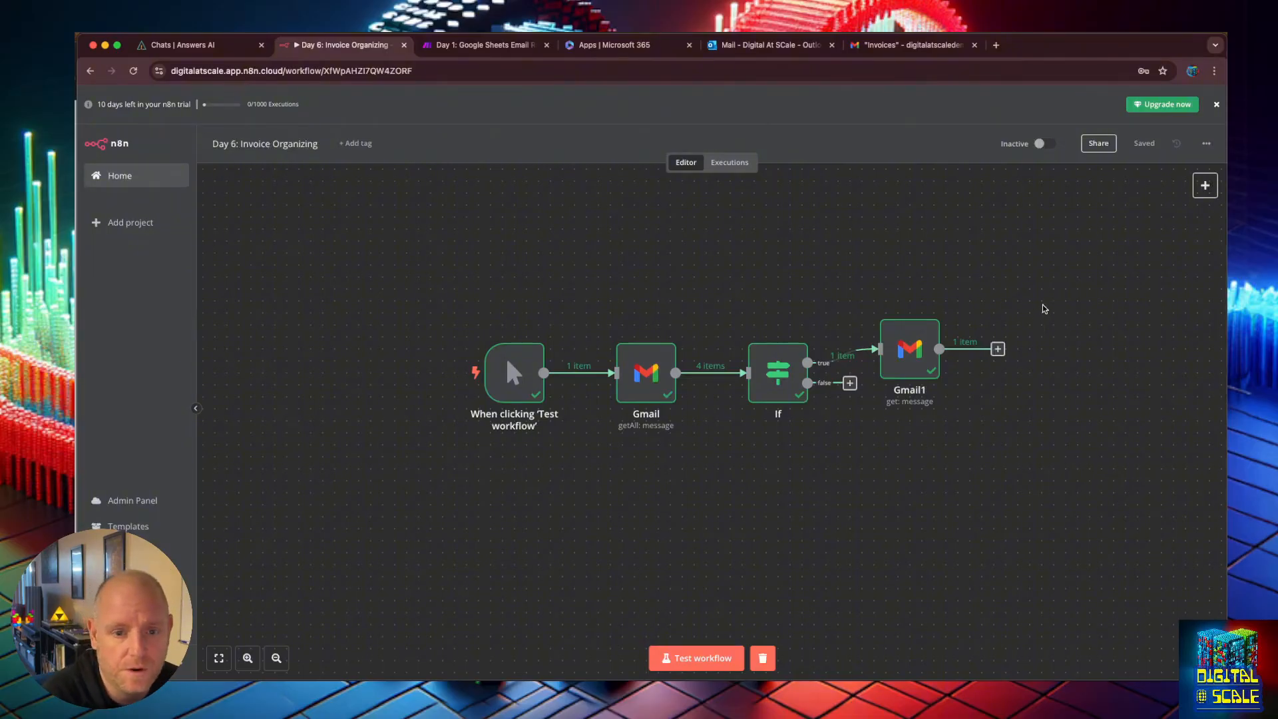
click(997, 349)
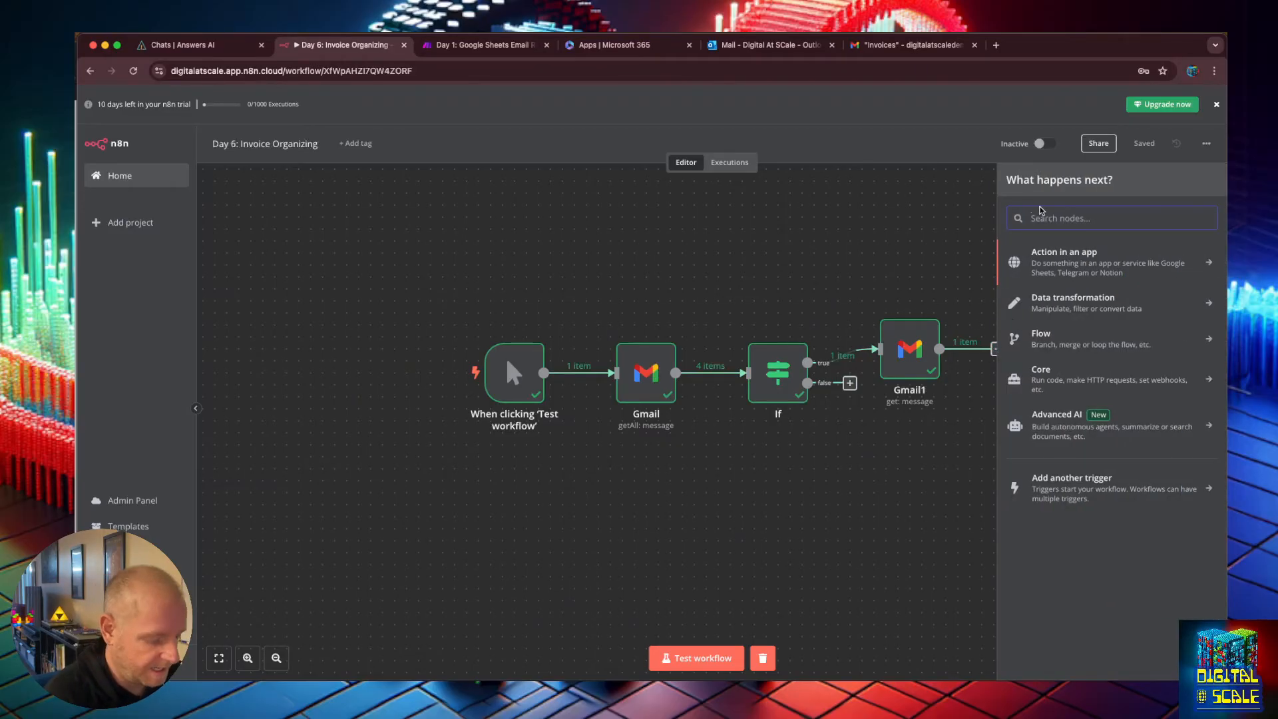
text(drive)
key(Down)
key(Return)
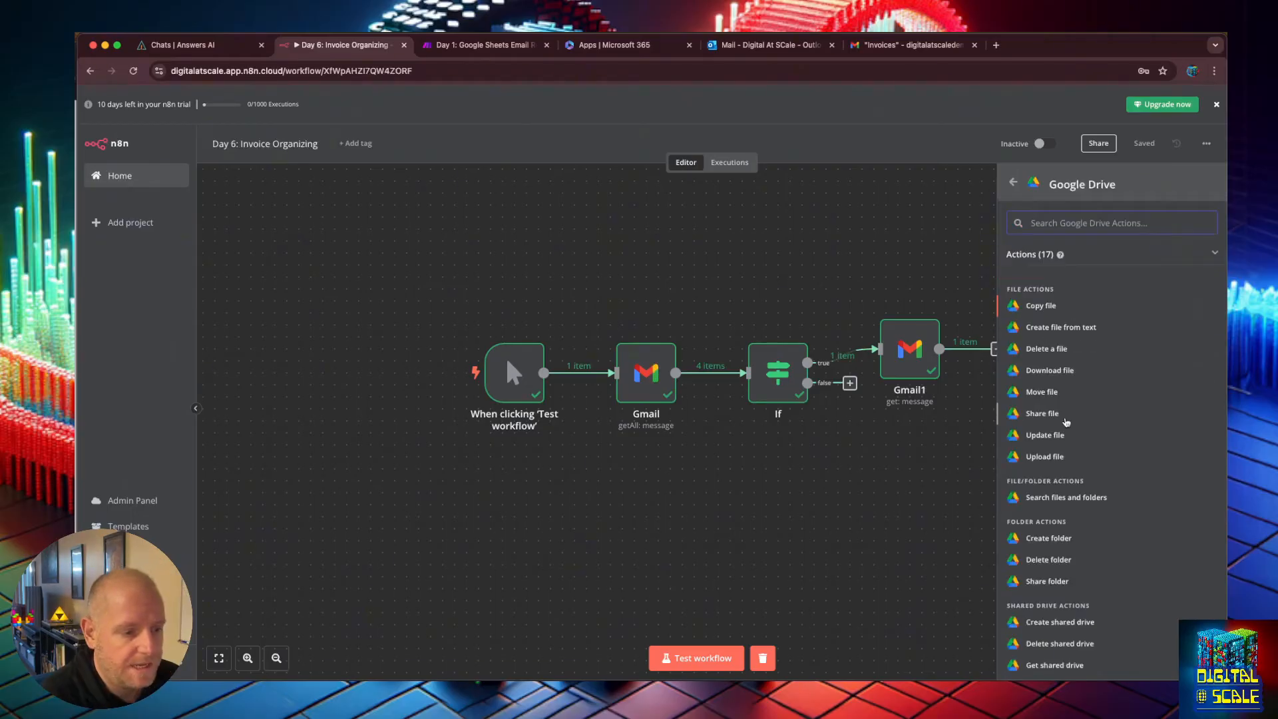
scroll(1065, 422, down, 3)
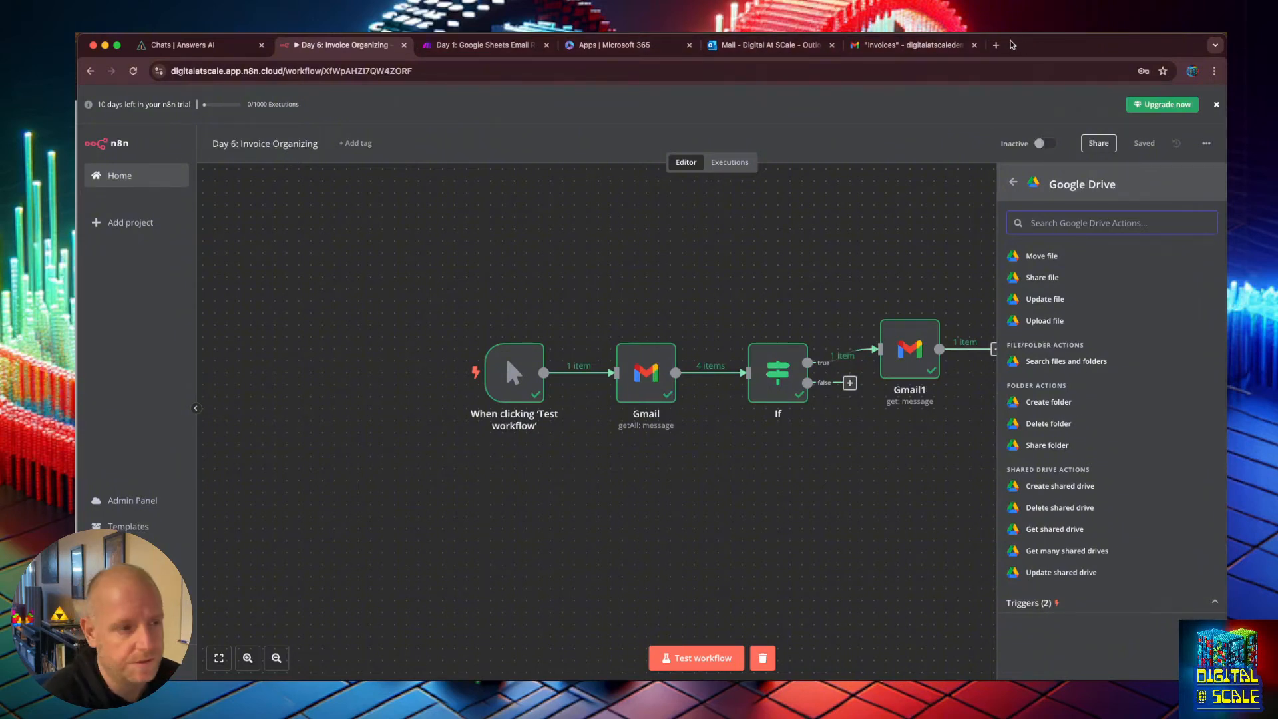
Open Google Drive in a new tab and create a new folder named Invoices.
key(super+t)
text(drive)
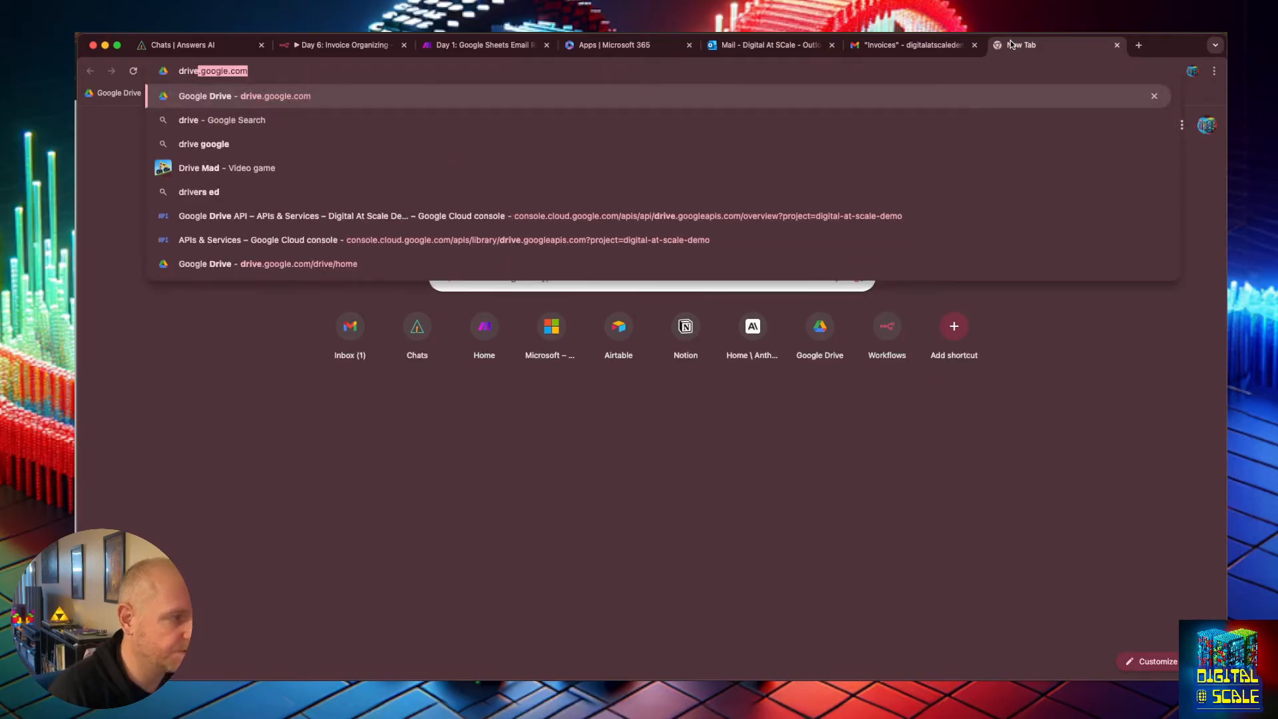
key(Return)
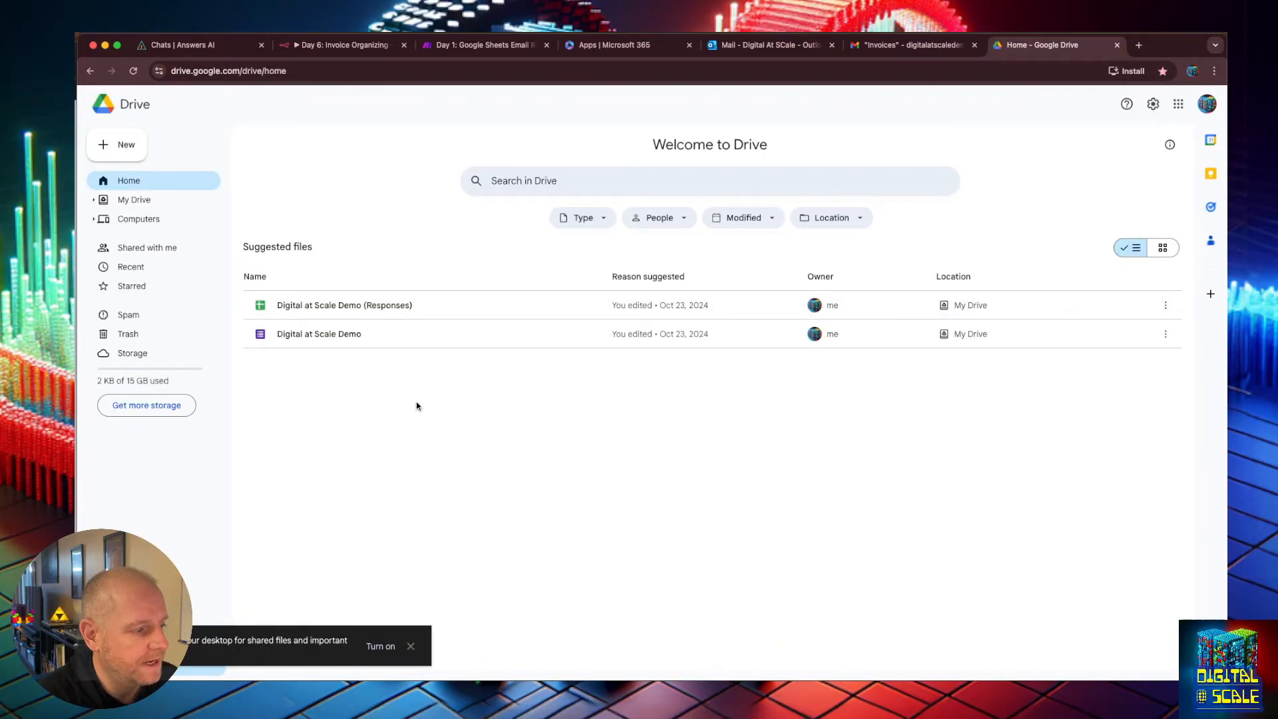
click(116, 143)
click(123, 144)
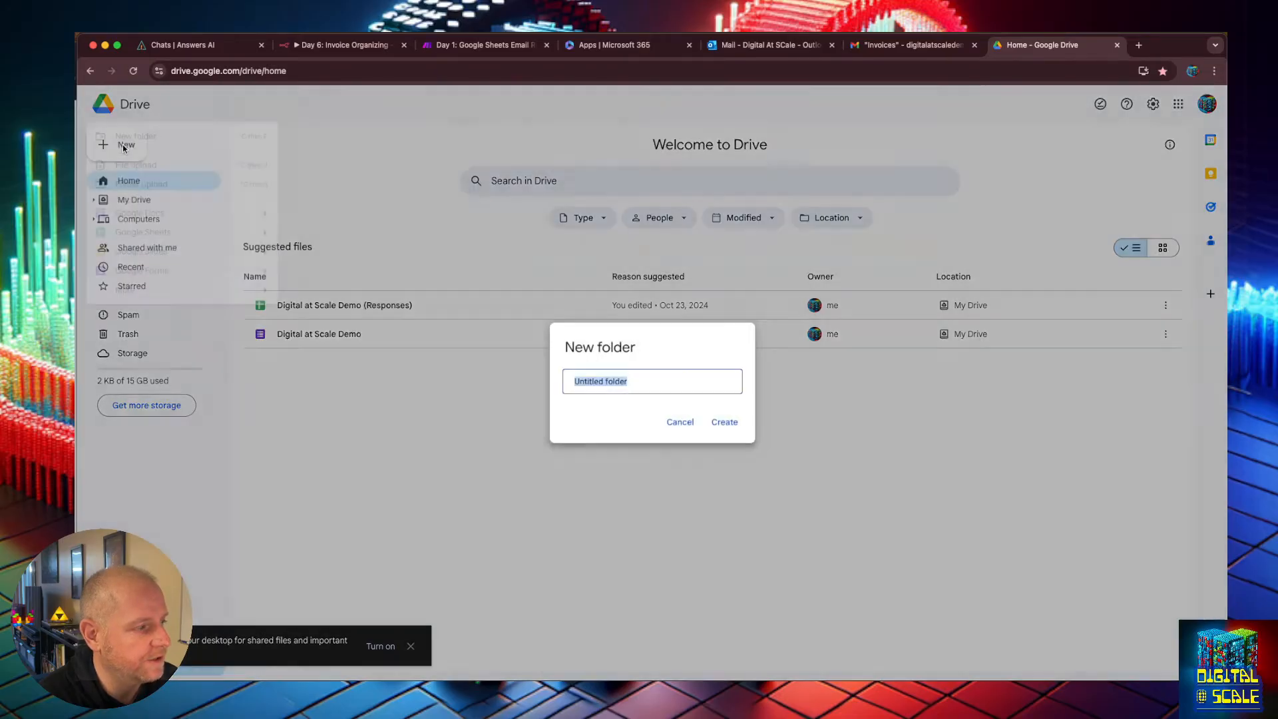
text(Invoices)
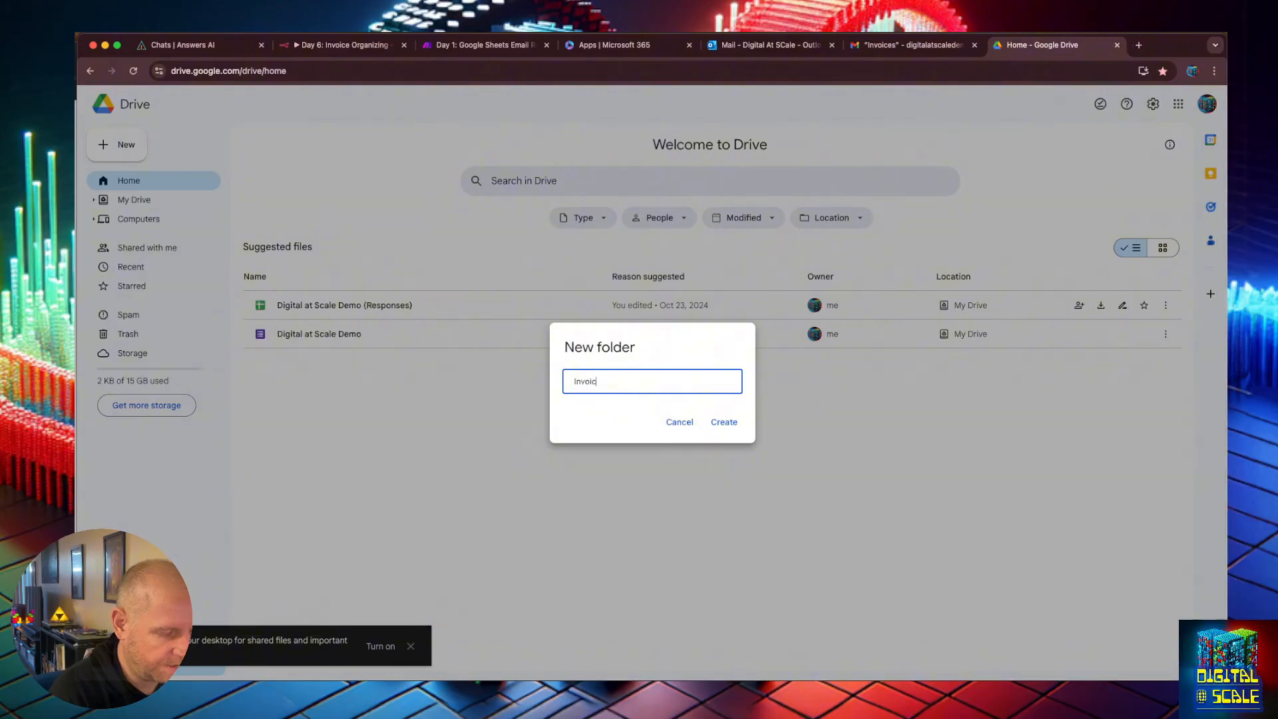
click(719, 424)
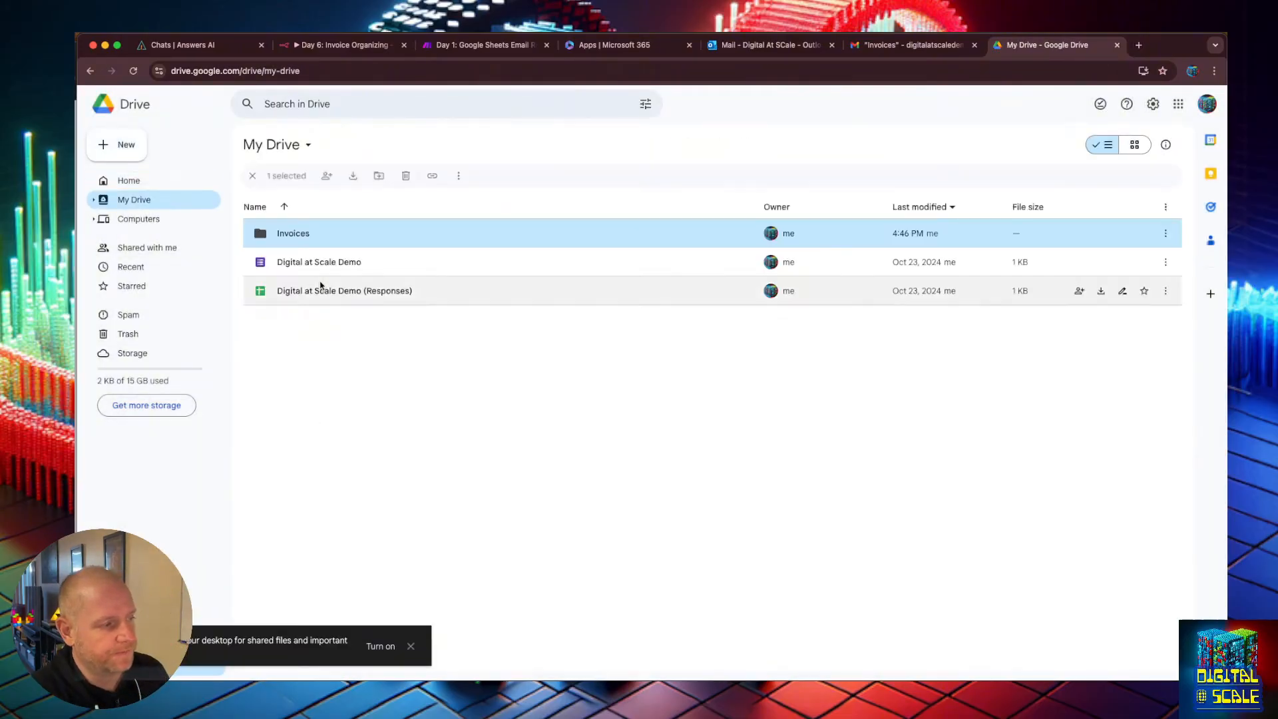
Copy the share link of the Invoices folder.
right_click(297, 235)
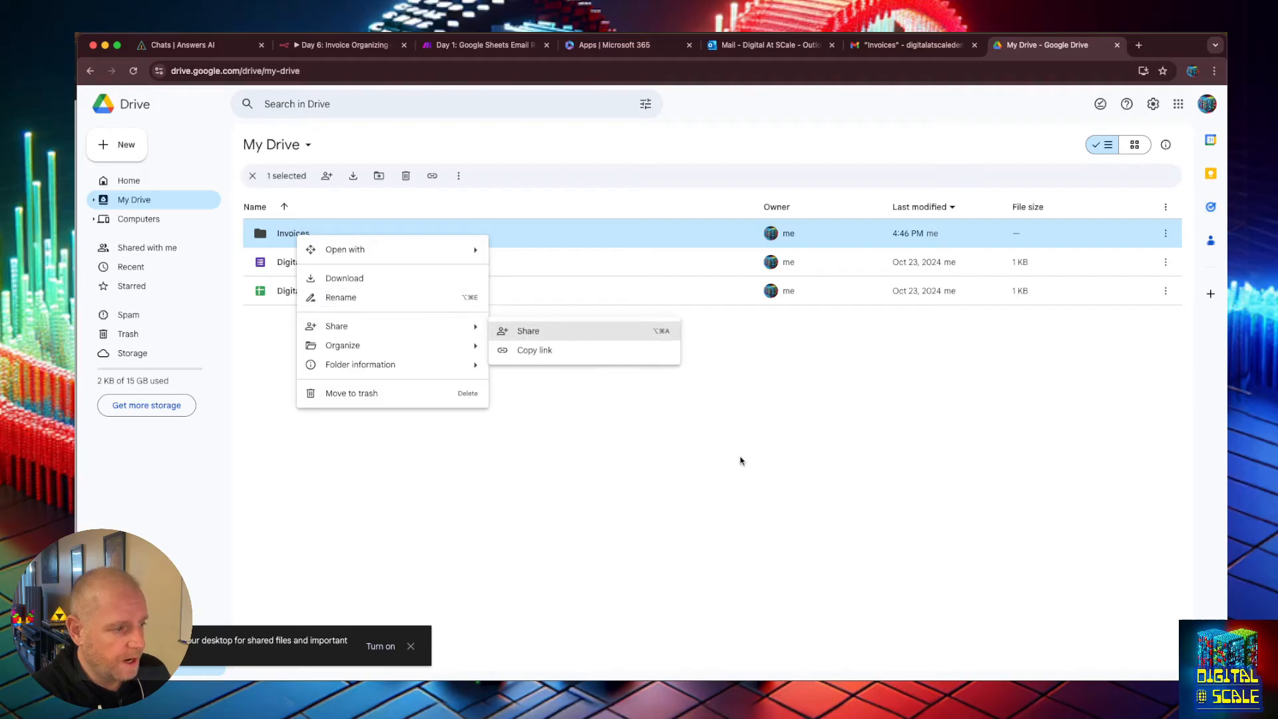
mouse_move(422, 334)
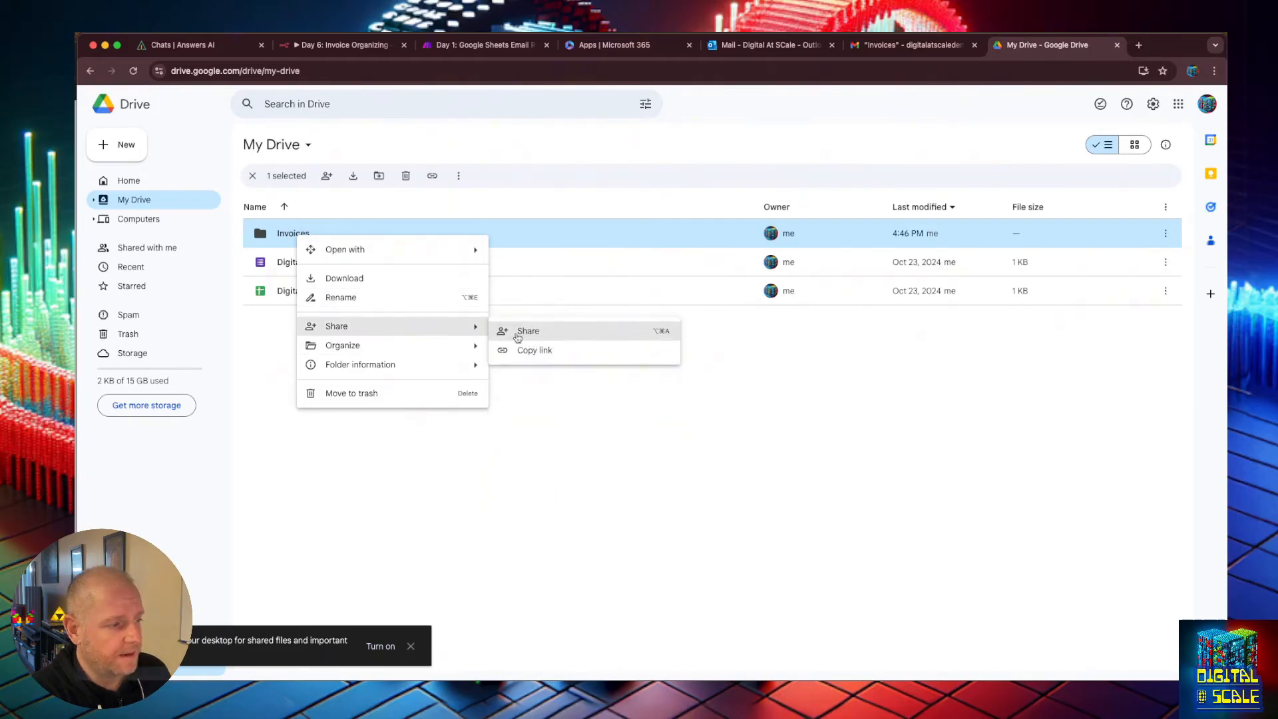
click(541, 351)
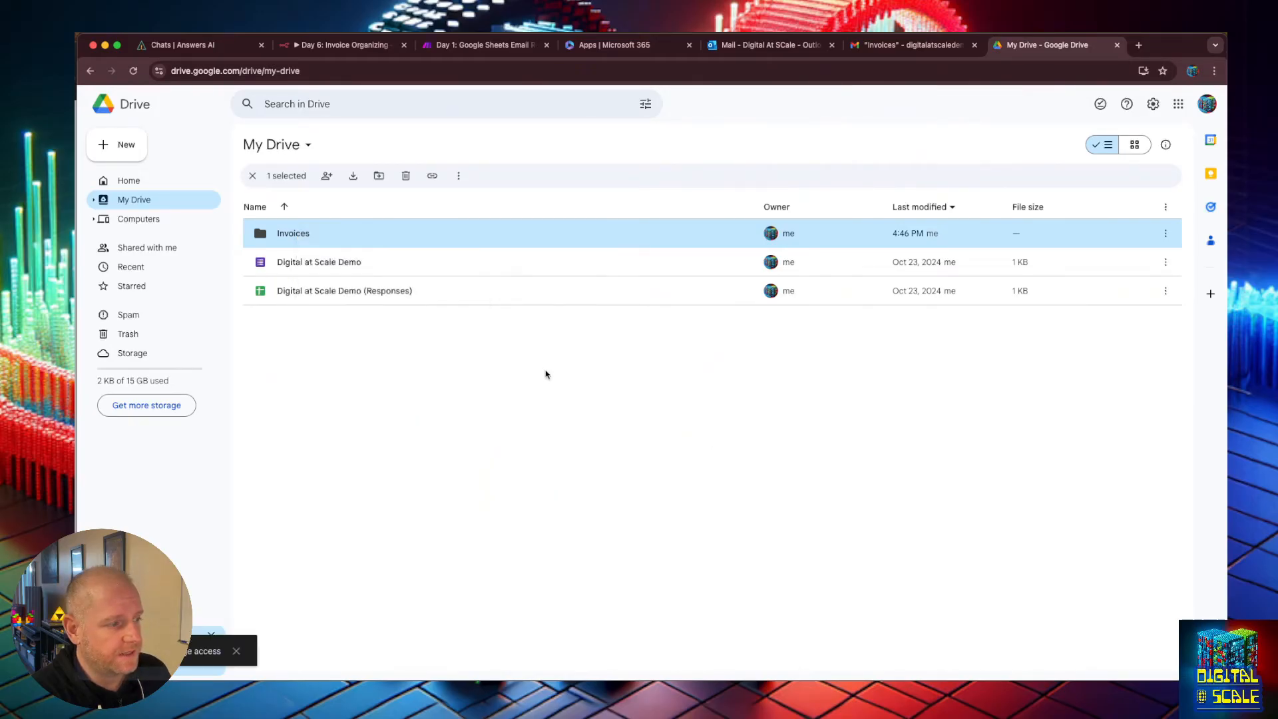
right_click(309, 234)
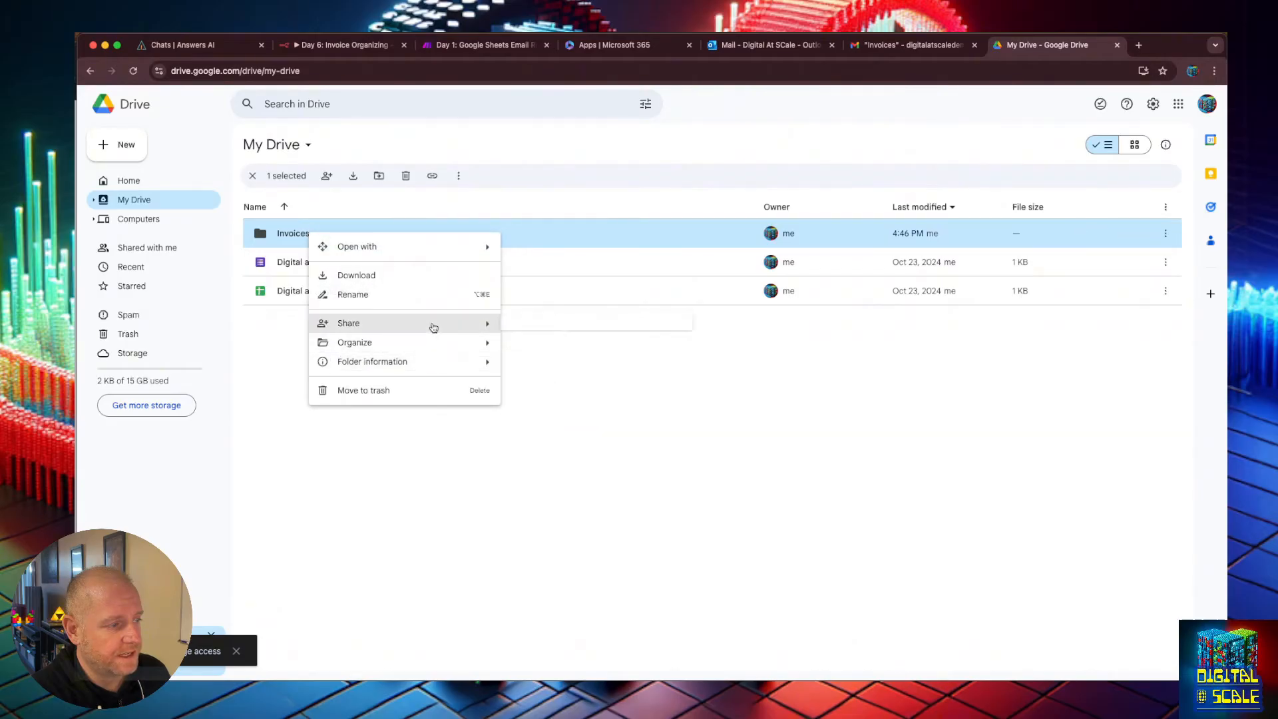
mouse_move(430, 326)
click(576, 349)
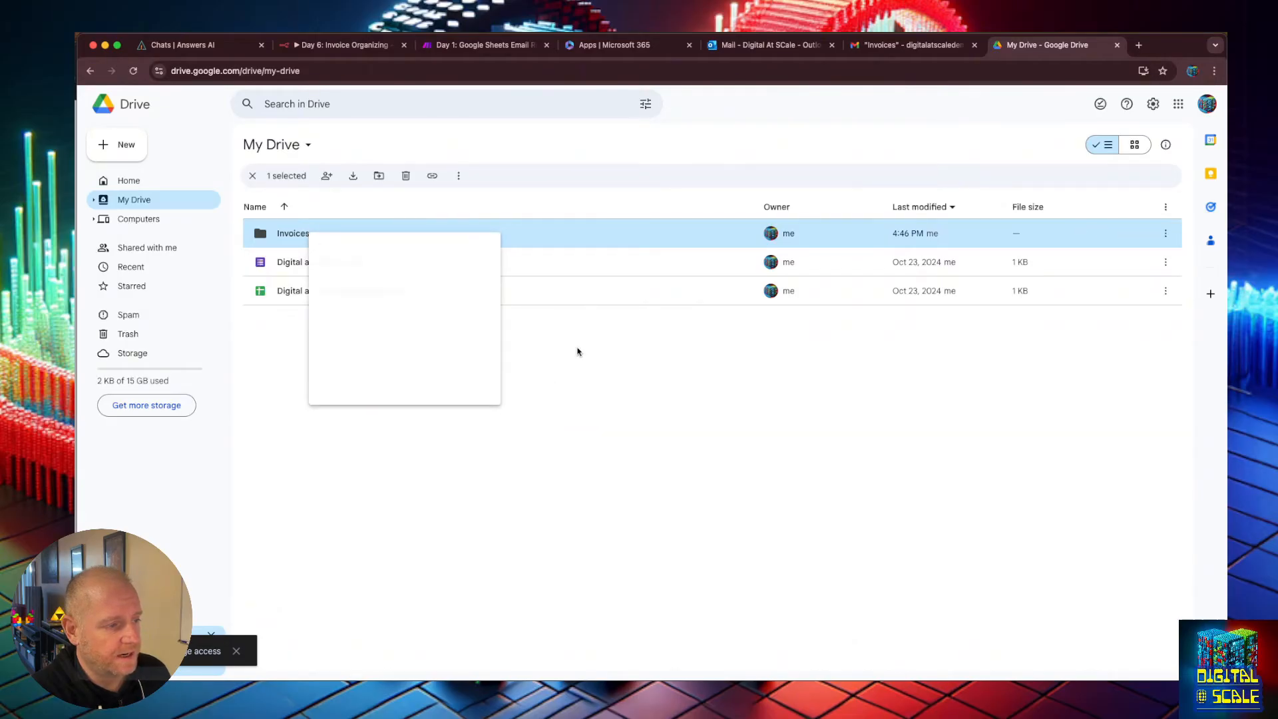
Return to the workflow, choose the Google Drive Upload file action and select the Google Drive account credential.
click(916, 46)
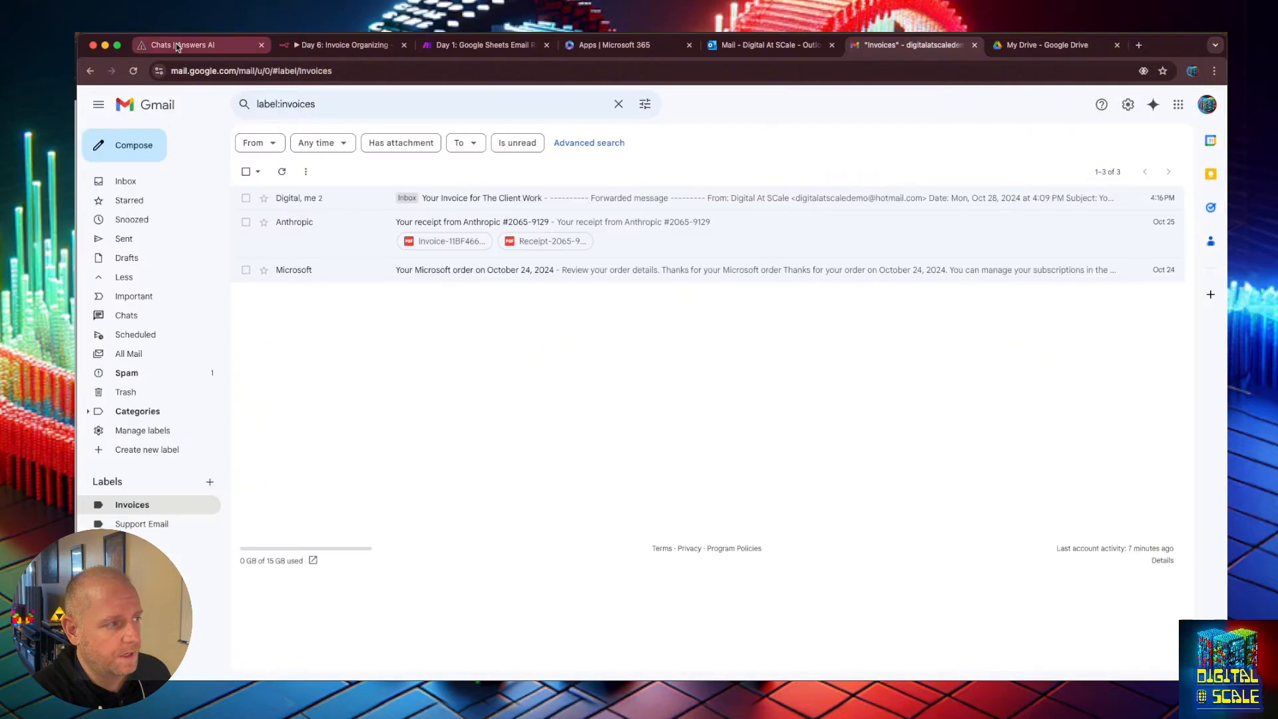
click(181, 46)
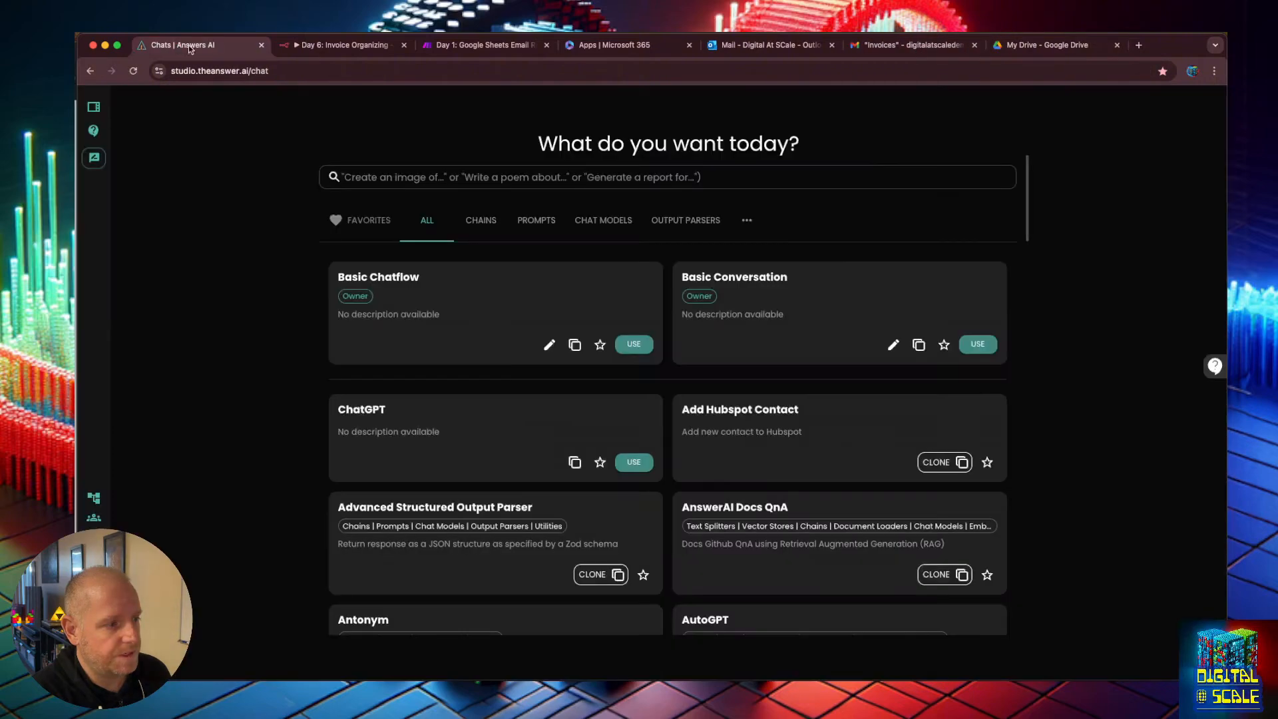
click(345, 45)
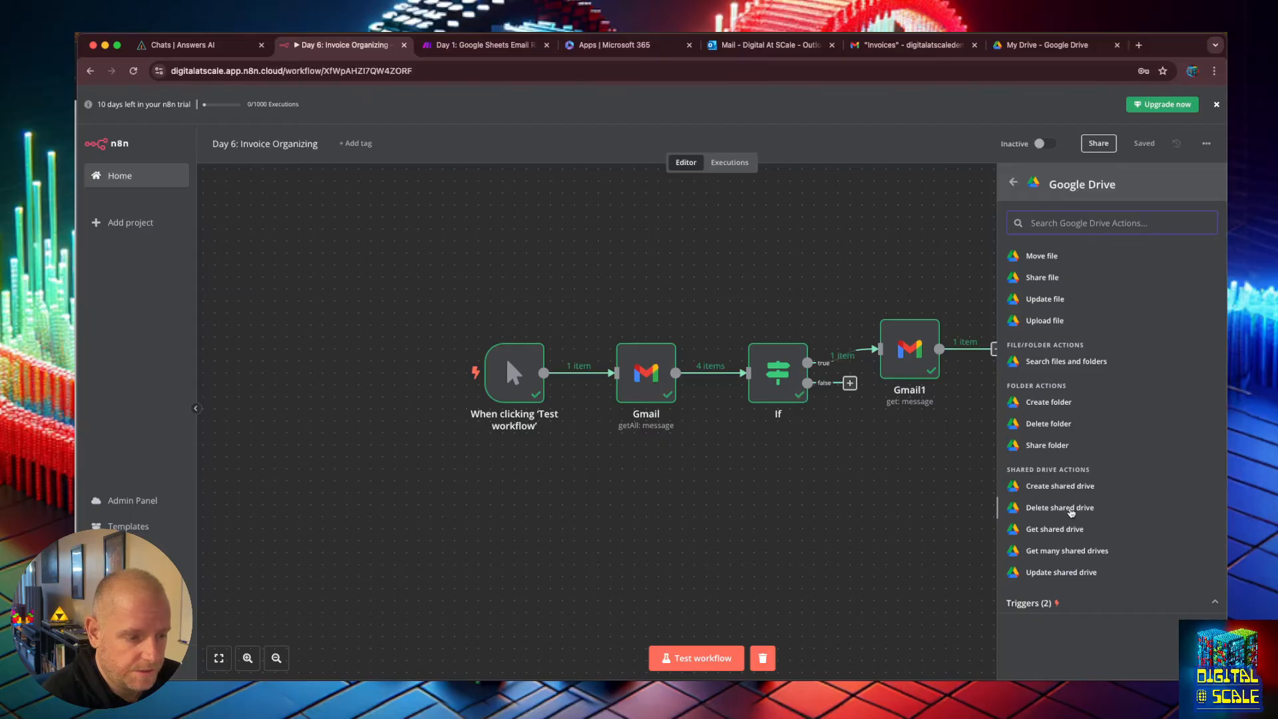
scroll(1070, 511, up, 3)
click(1064, 457)
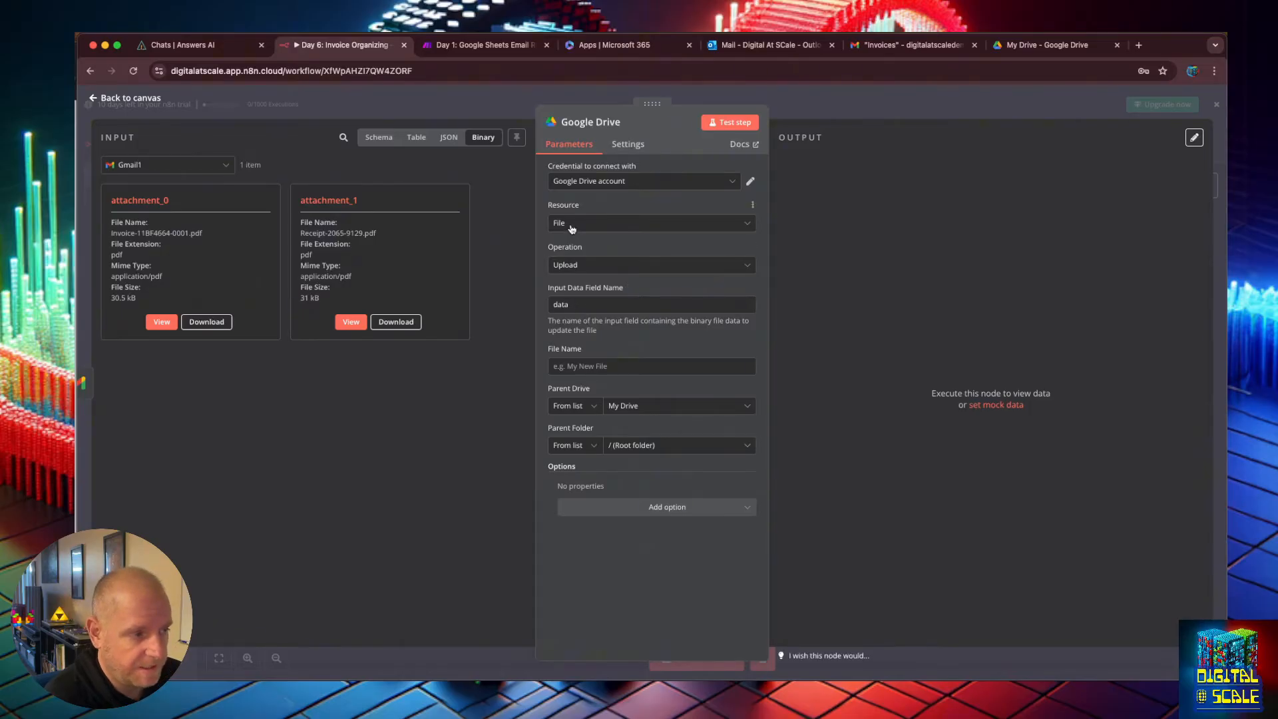
click(583, 187)
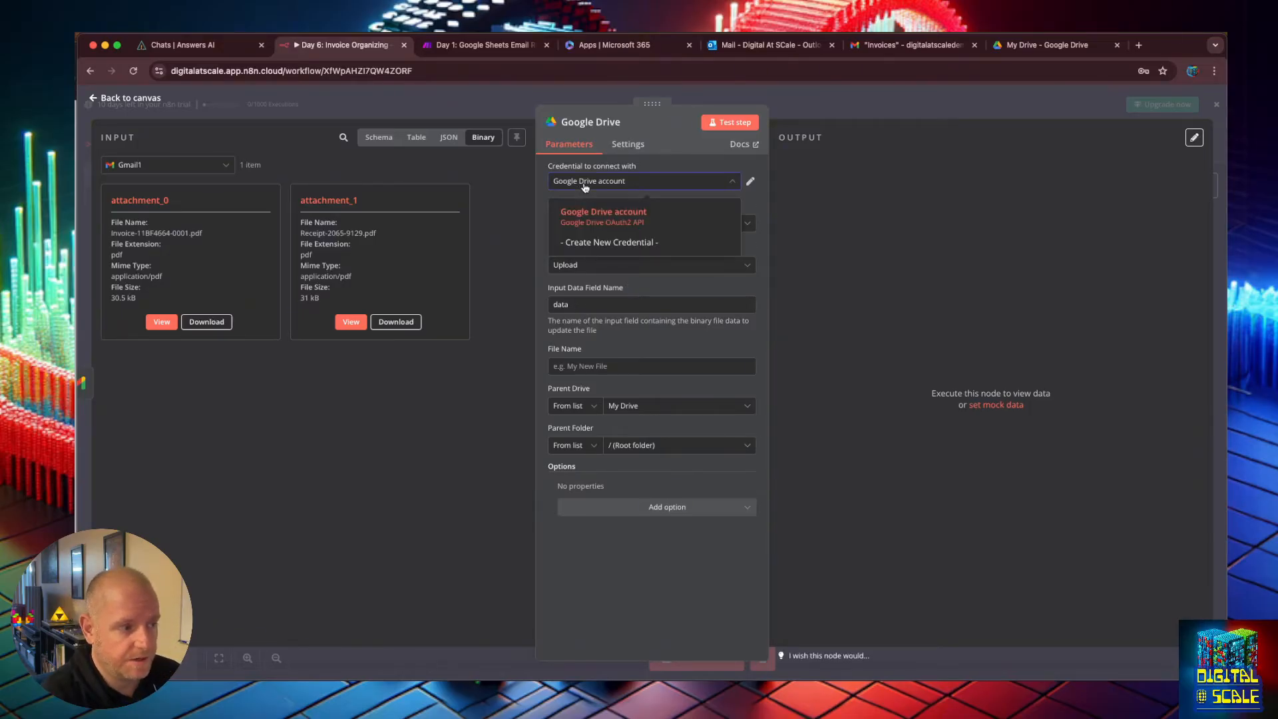
click(652, 158)
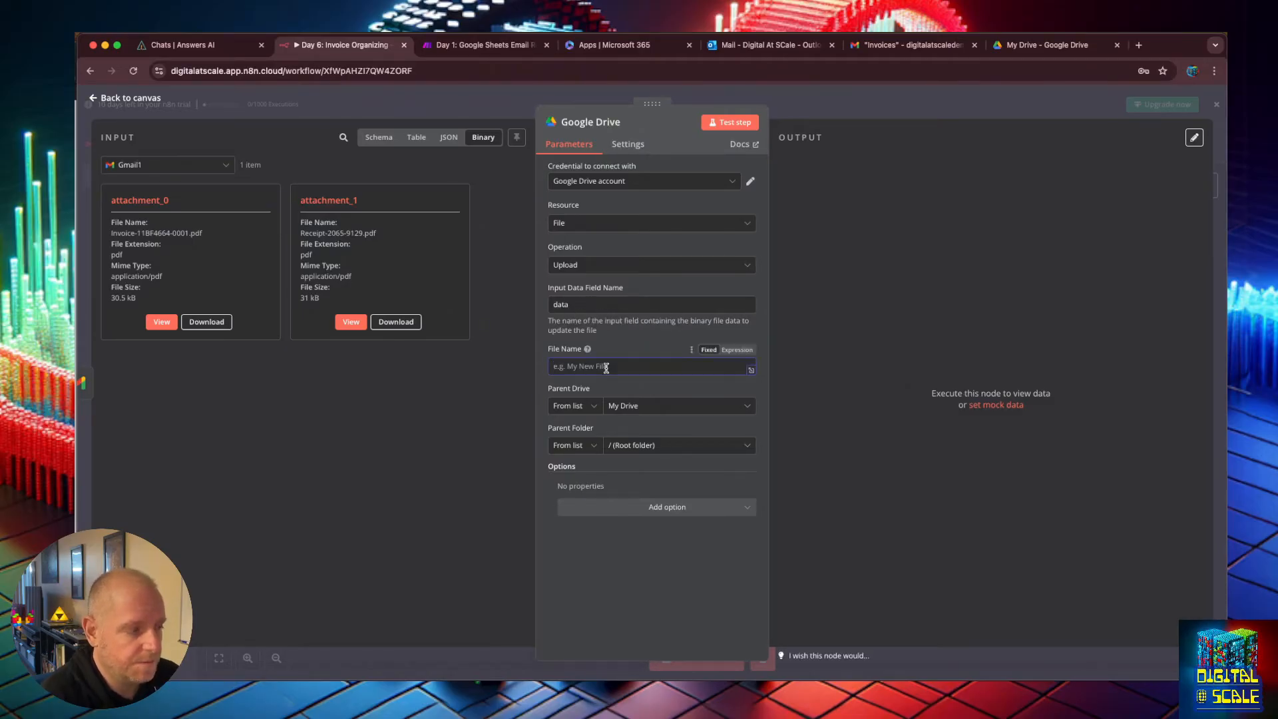
Examine the Gmail1 input data in the table, schema and binary views.
click(418, 141)
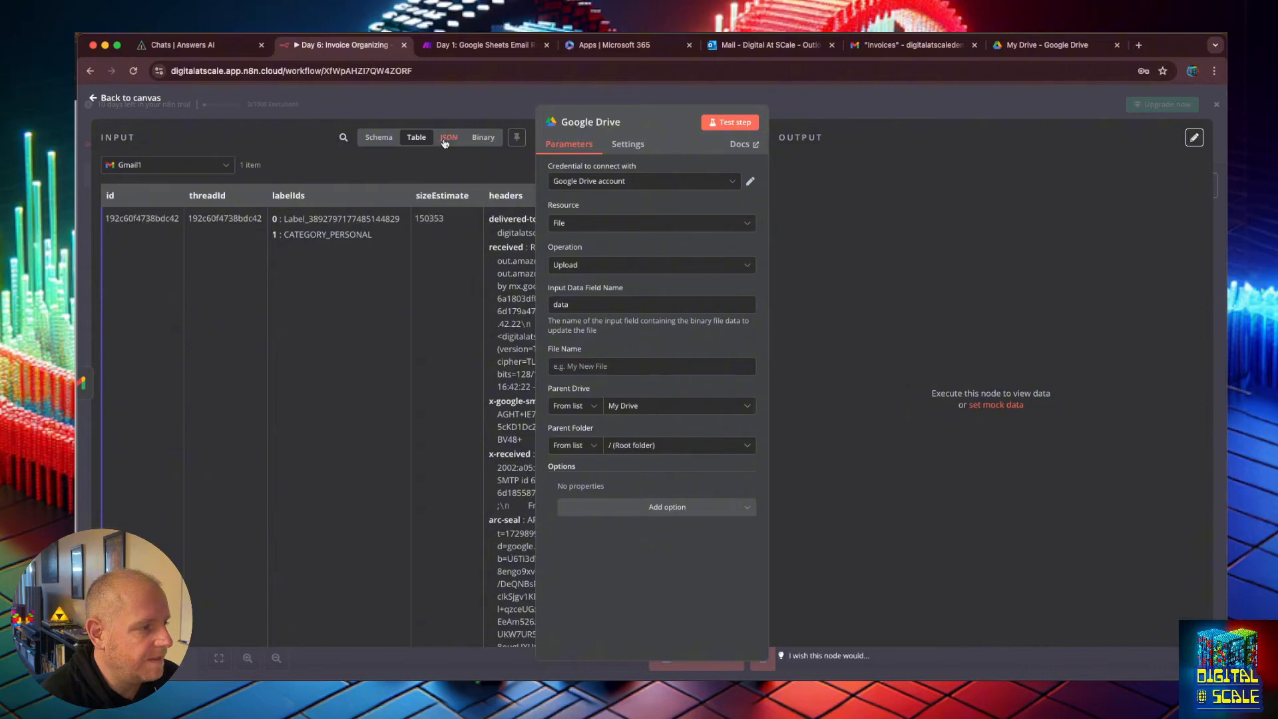
click(379, 137)
scroll(149, 460, down, 5)
scroll(150, 460, down, 3)
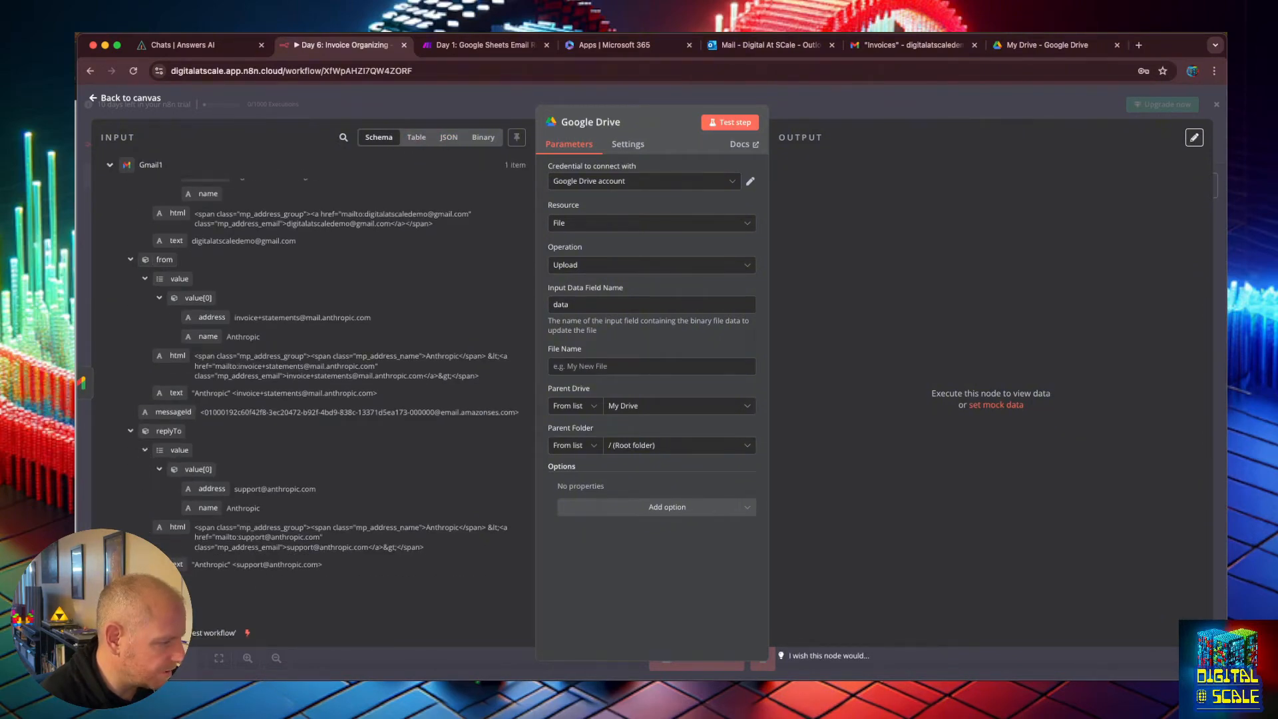
scroll(161, 497, up, 10)
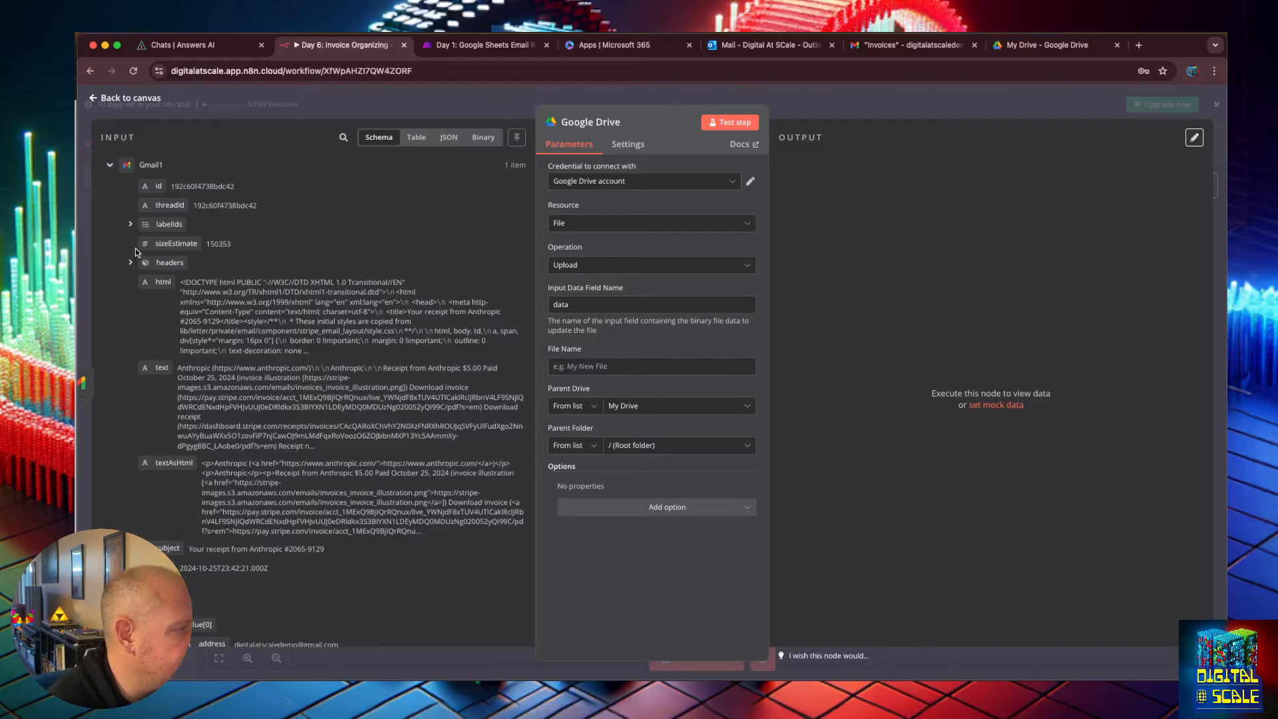
click(483, 137)
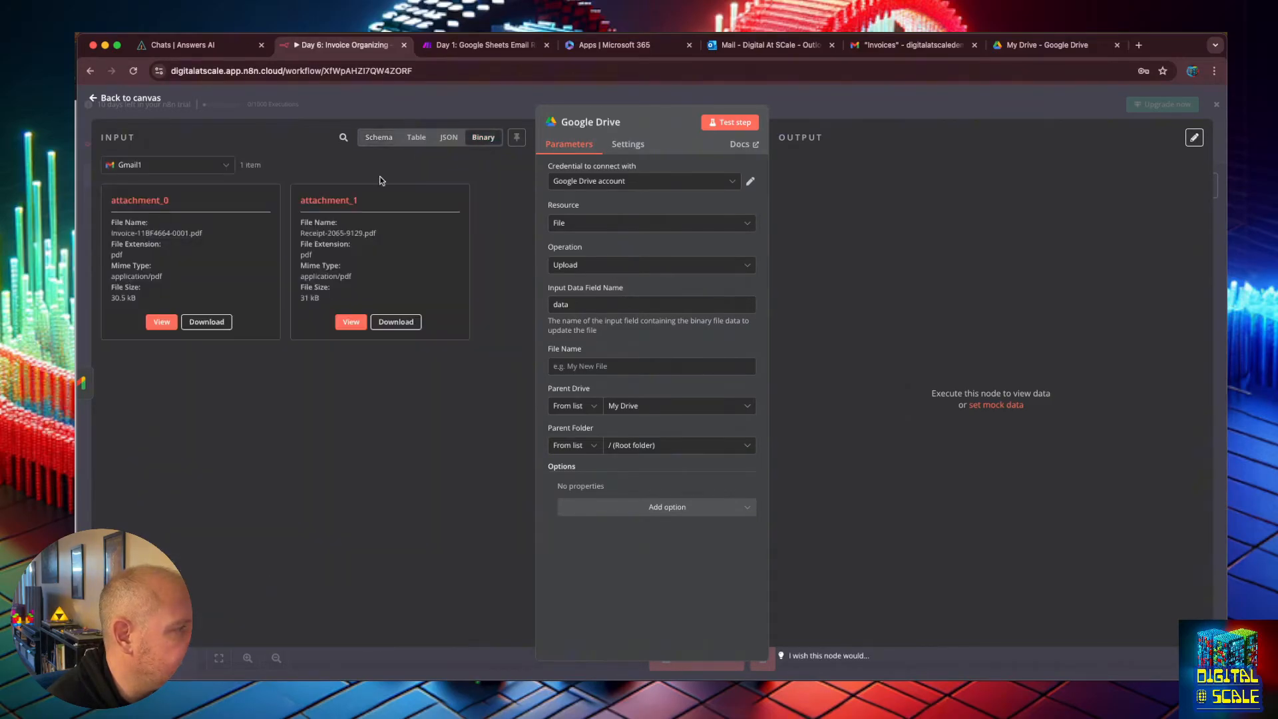
click(380, 137)
click(483, 137)
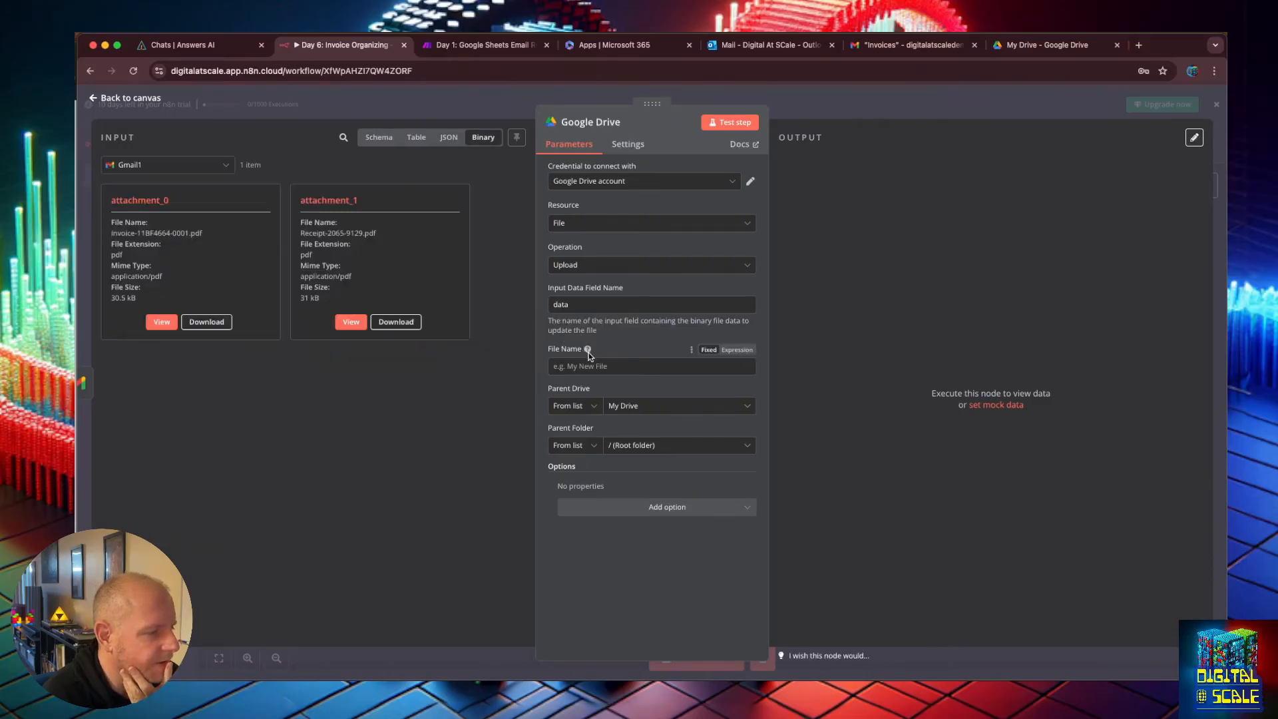
mouse_move(589, 354)
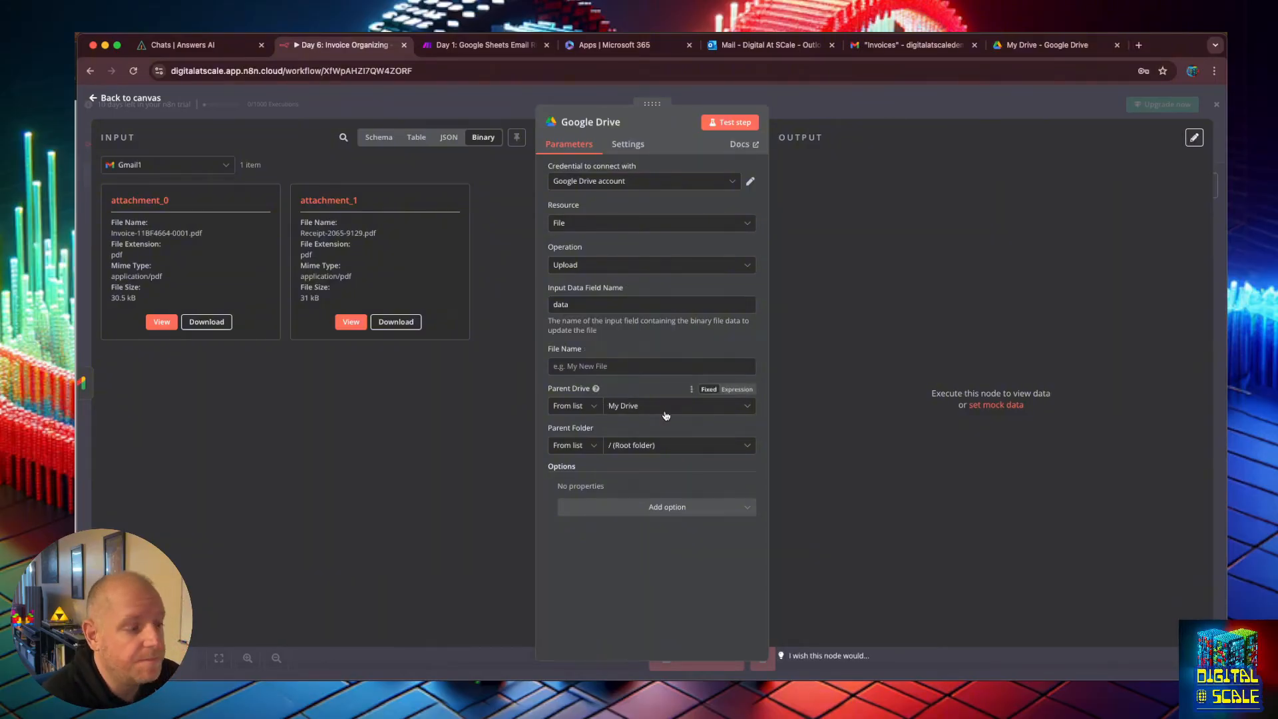
Set the upload's parent folder to the Invoices folder in My Drive.
click(645, 451)
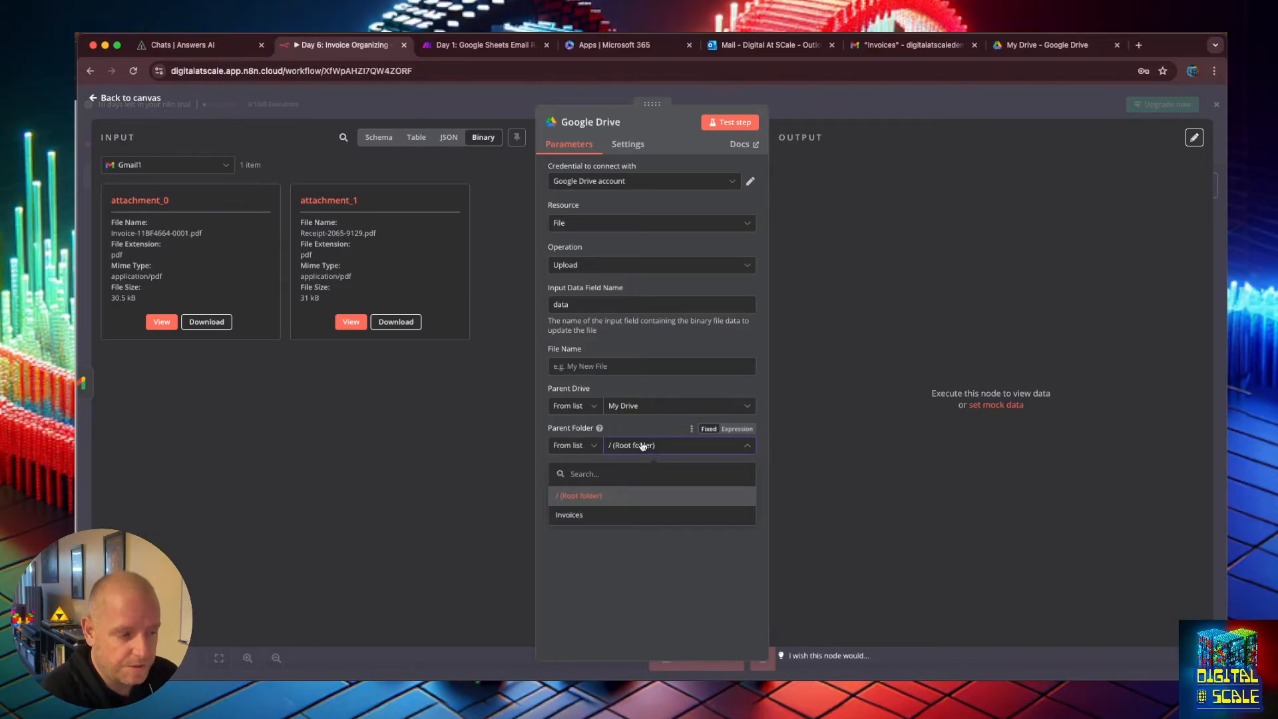
click(605, 520)
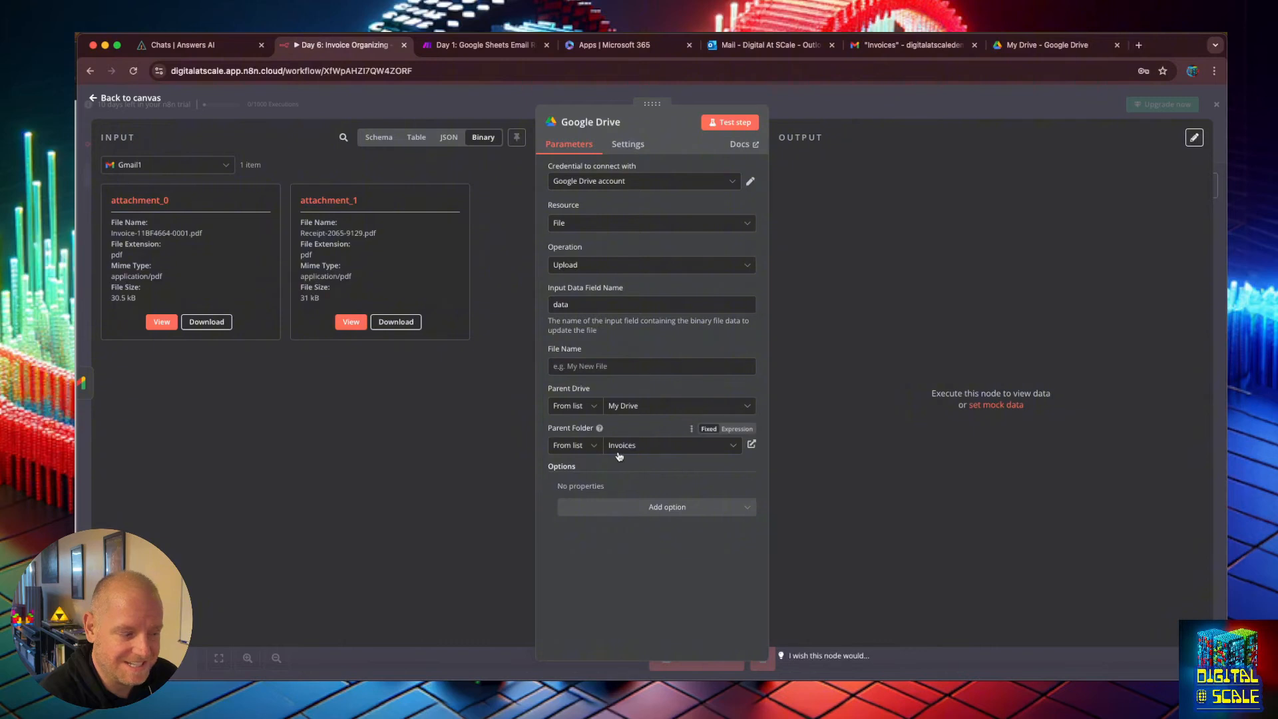
click(595, 447)
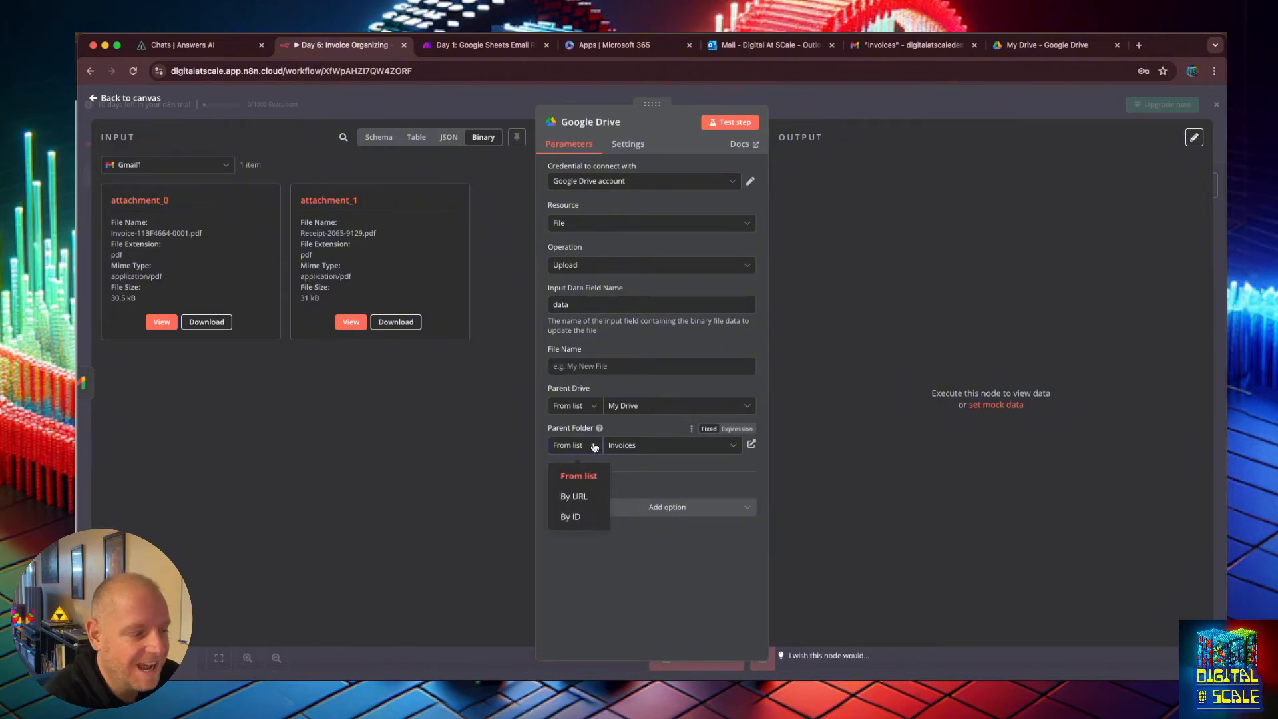
click(575, 497)
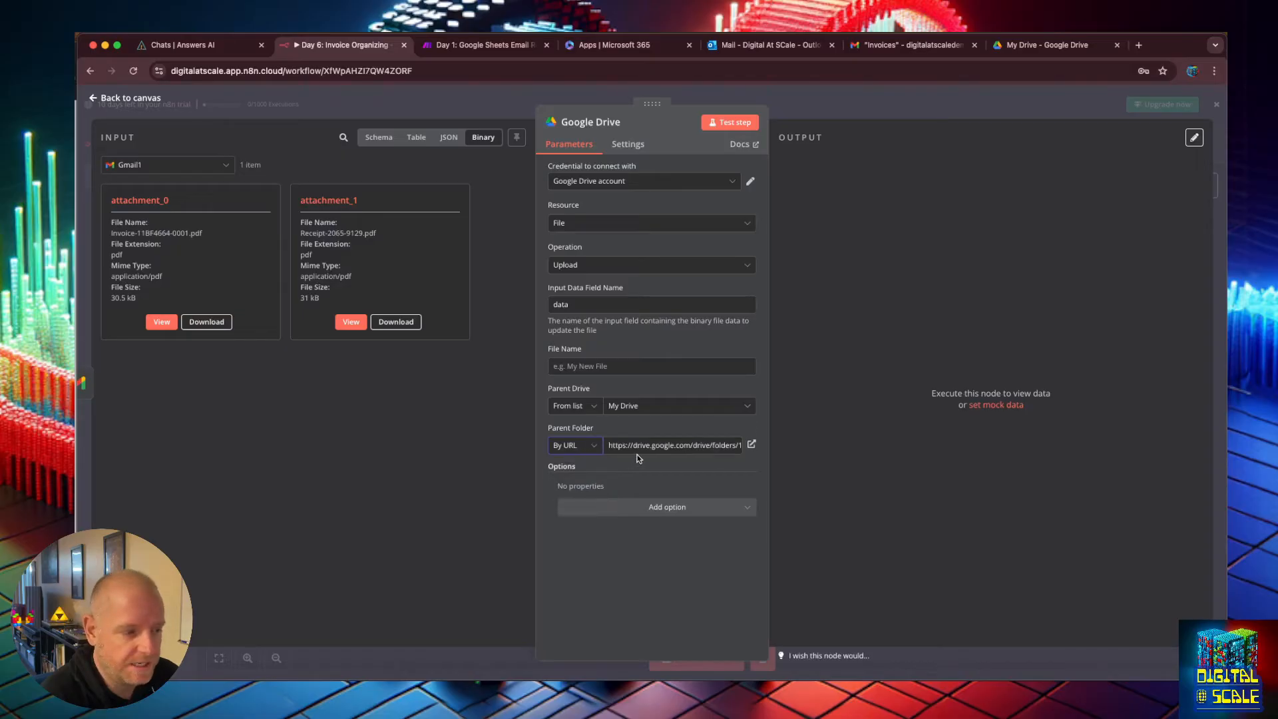
click(585, 451)
click(592, 475)
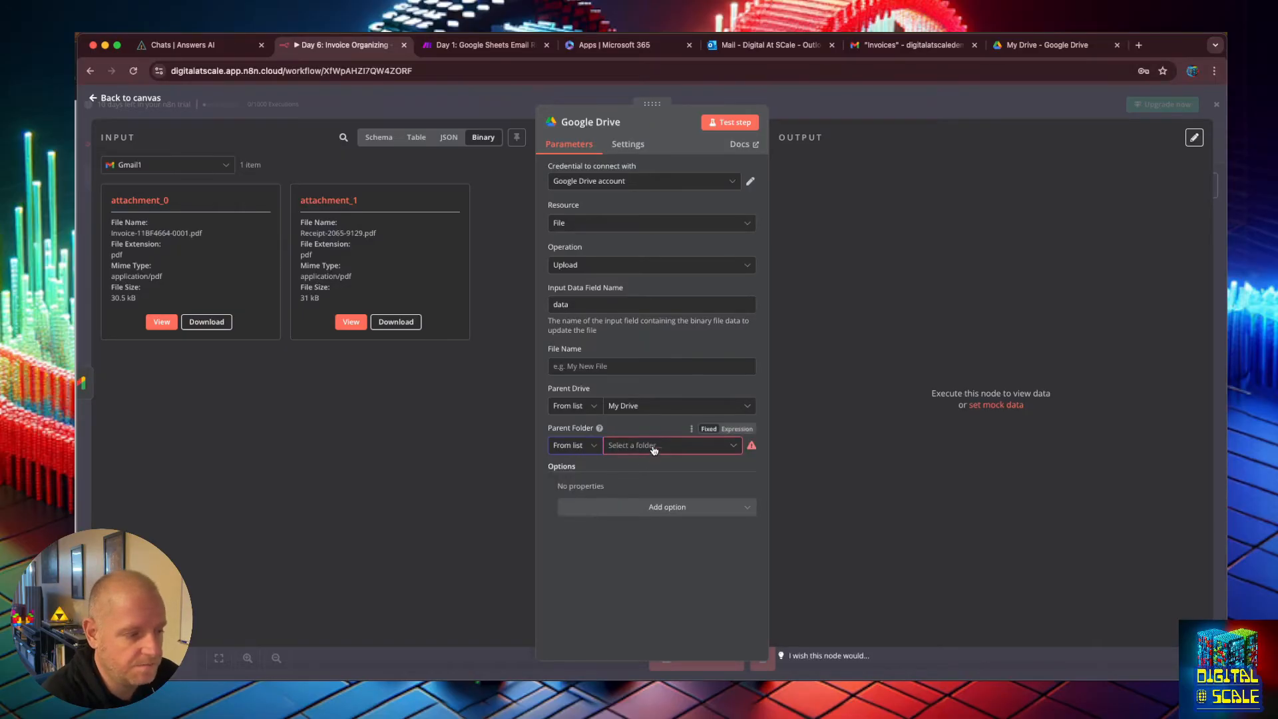
click(649, 446)
click(646, 510)
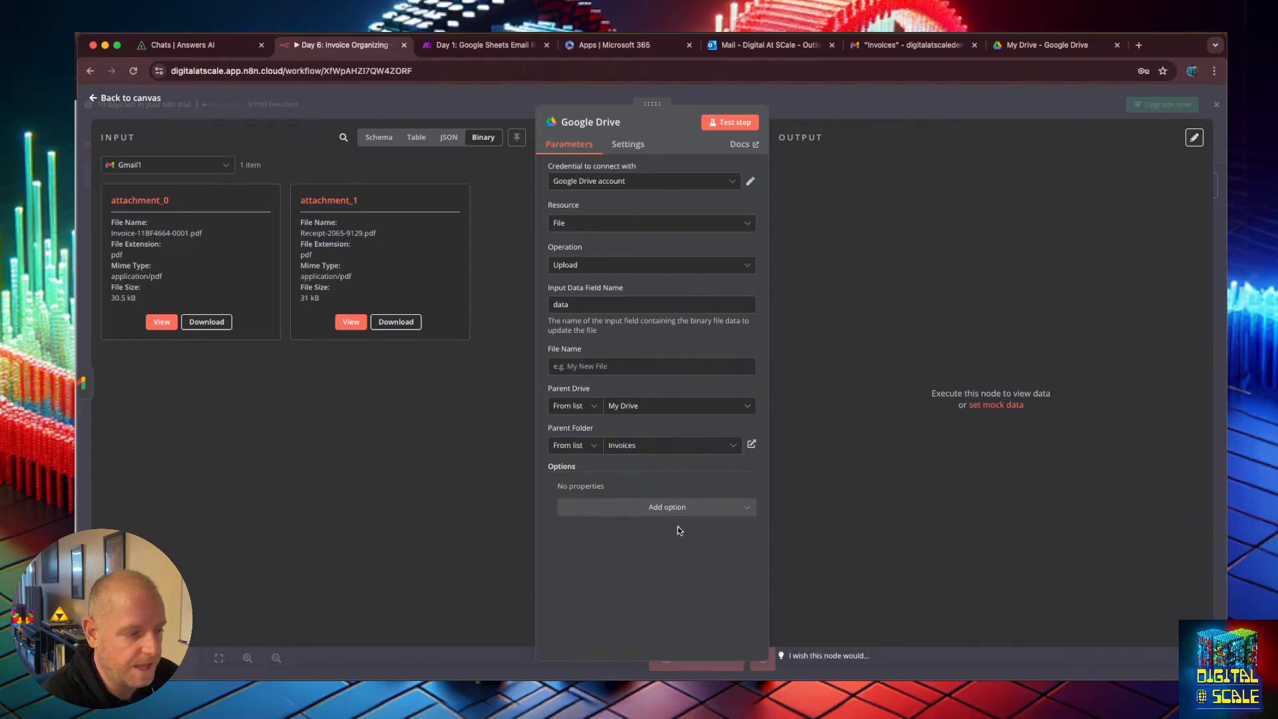
Set the input data field name to attachment_0 and test the Google Drive step.
click(735, 124)
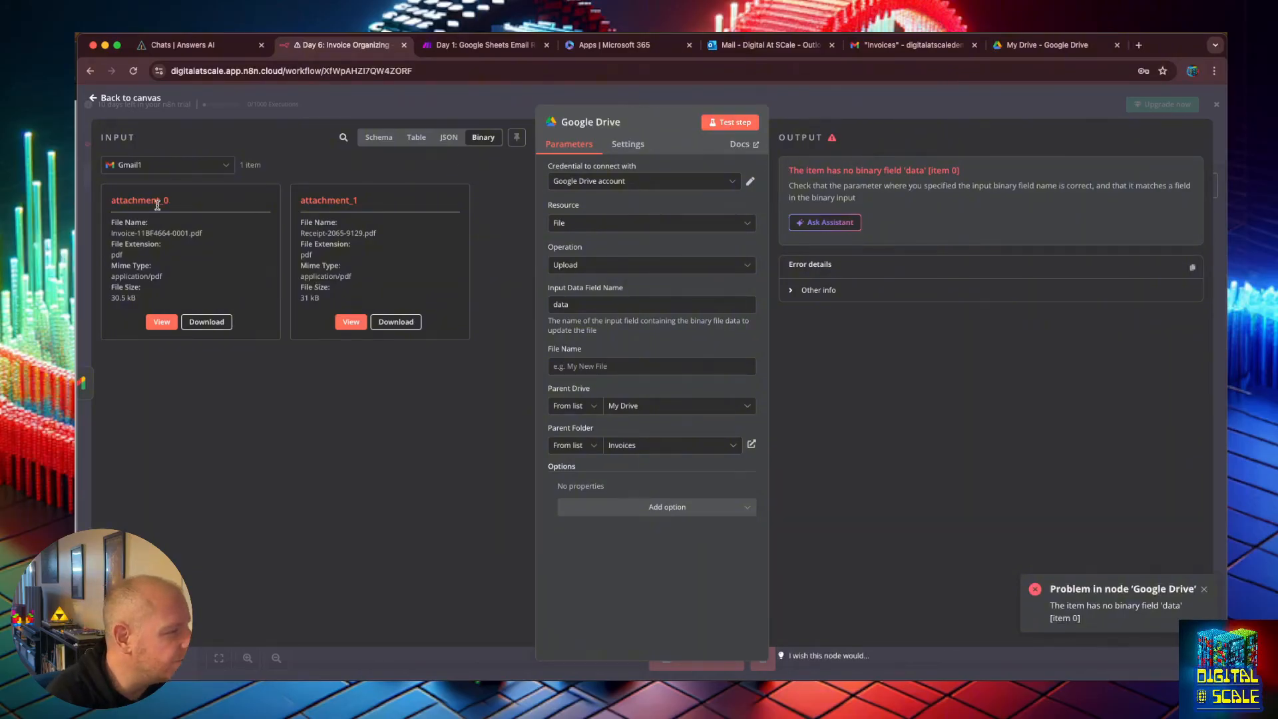
double_click(563, 305)
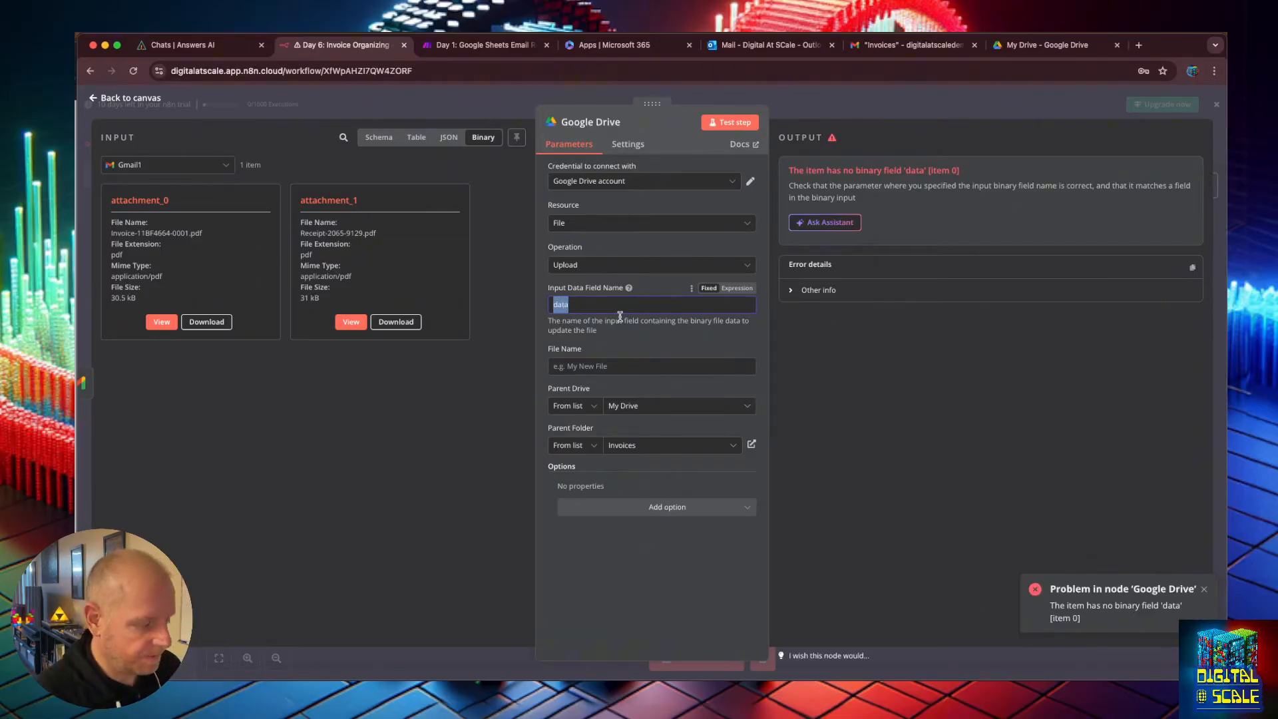
text(attachment_0)
click(713, 119)
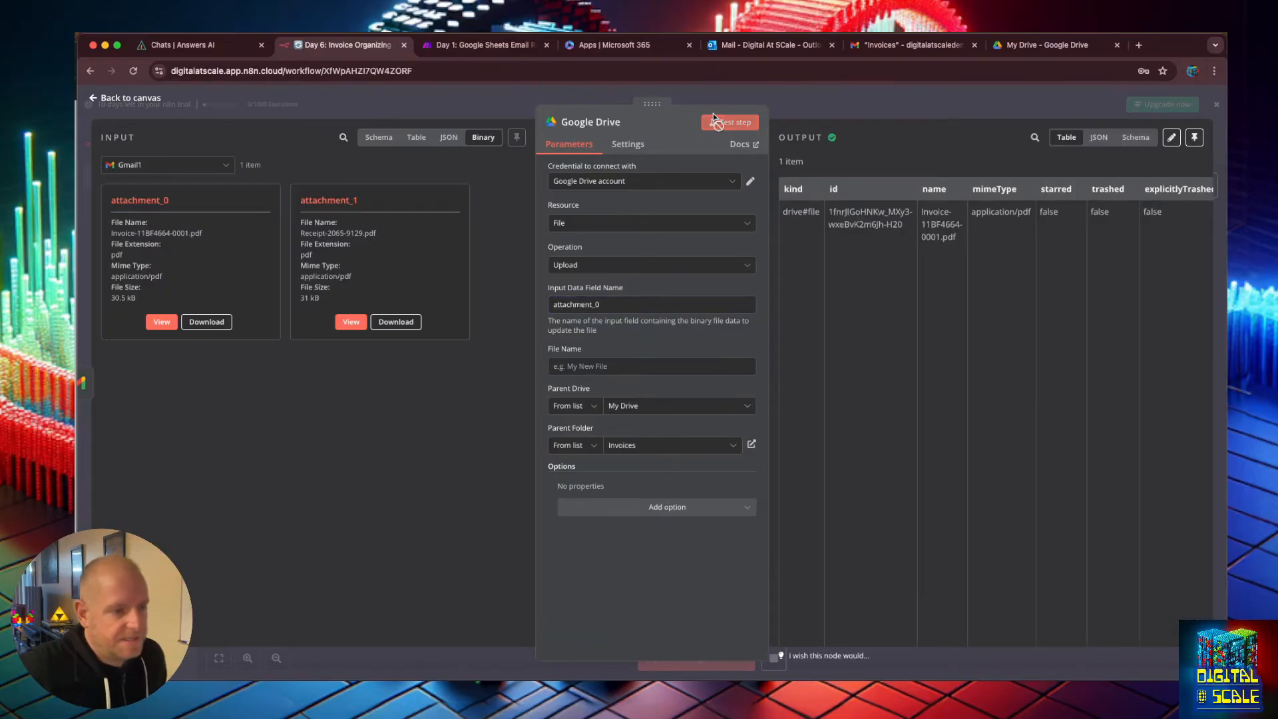
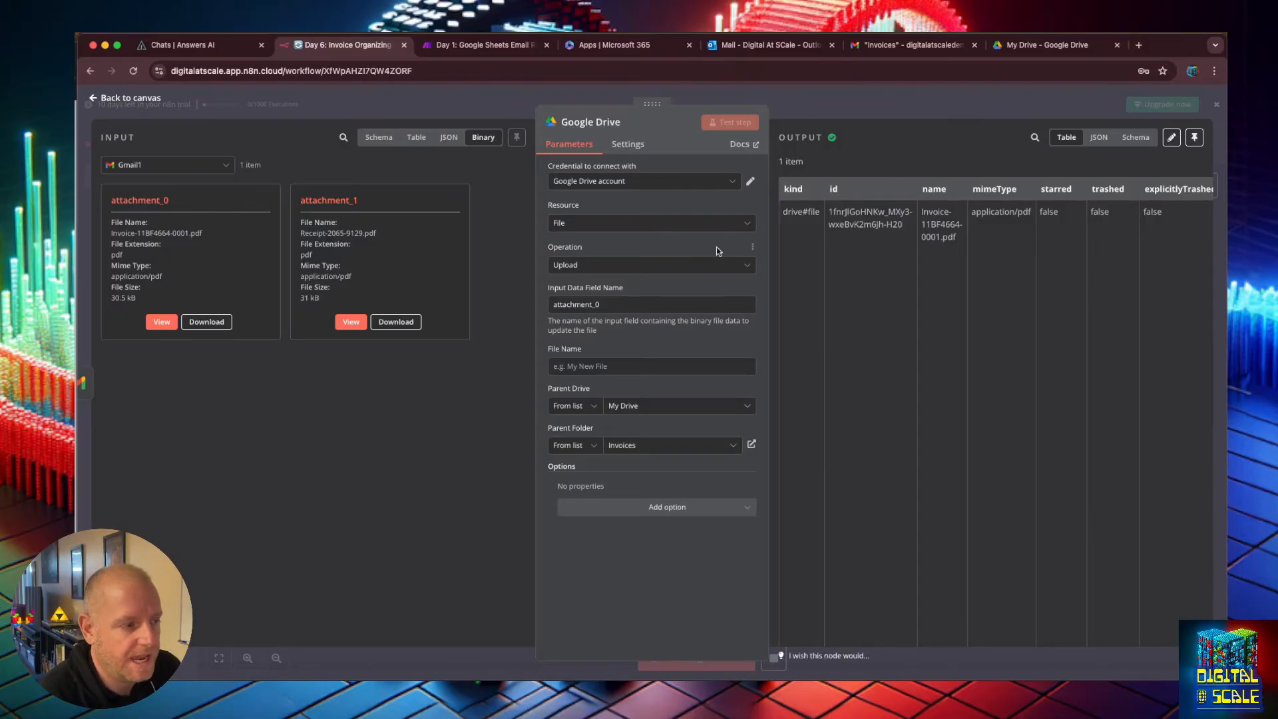
Open the Invoices folder in Google Drive to check the uploaded invoice file.
click(1040, 46)
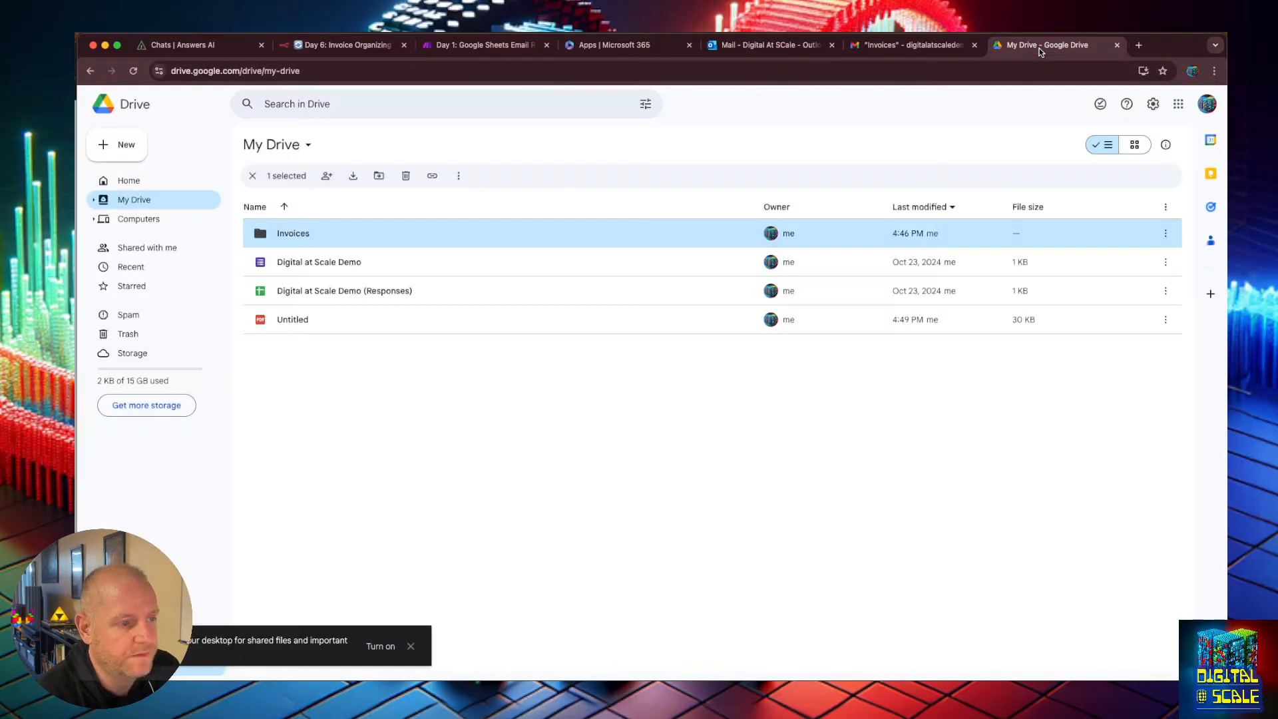
double_click(334, 241)
click(335, 240)
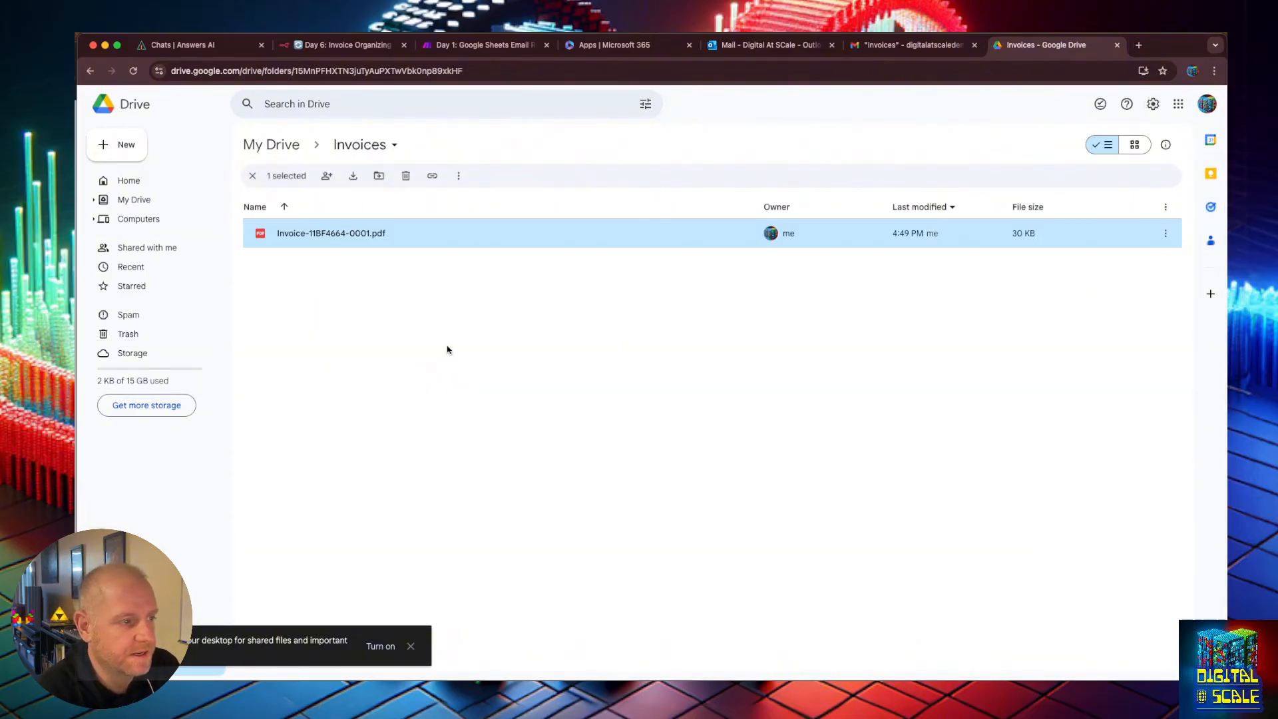
Create a new Google Docs document from the Invoices folder.
click(886, 55)
click(1008, 49)
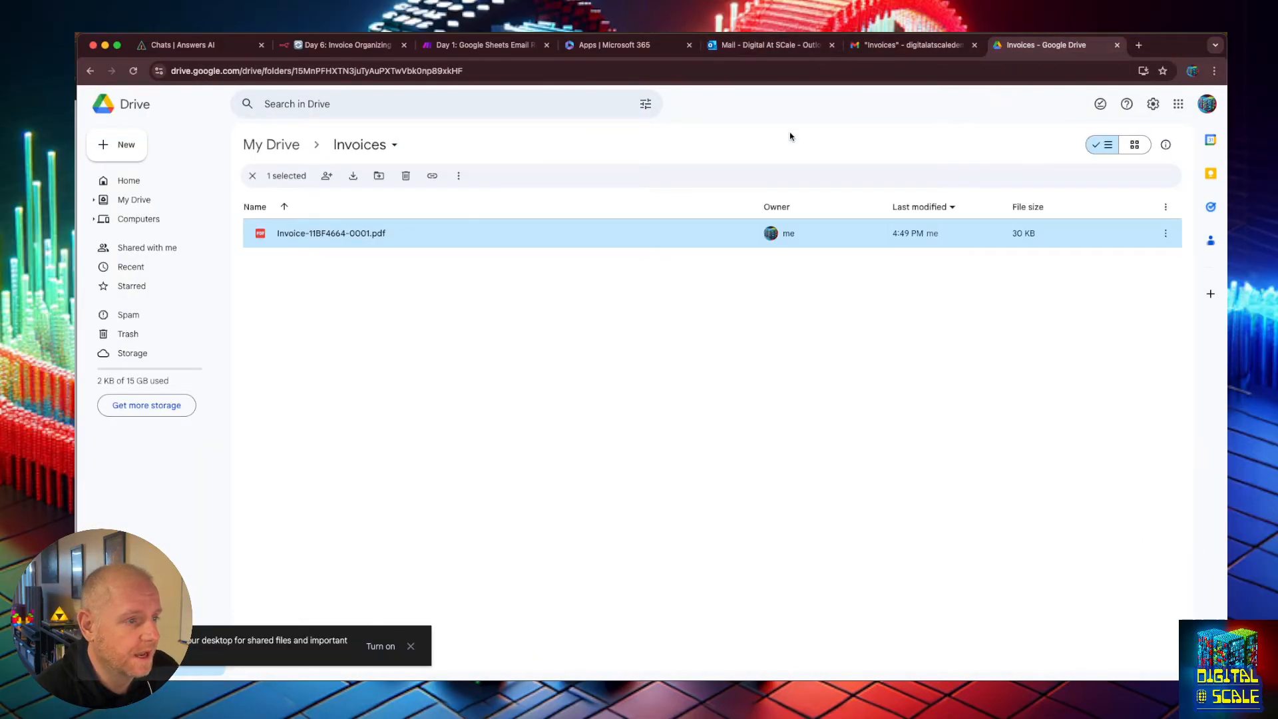
click(120, 148)
click(166, 218)
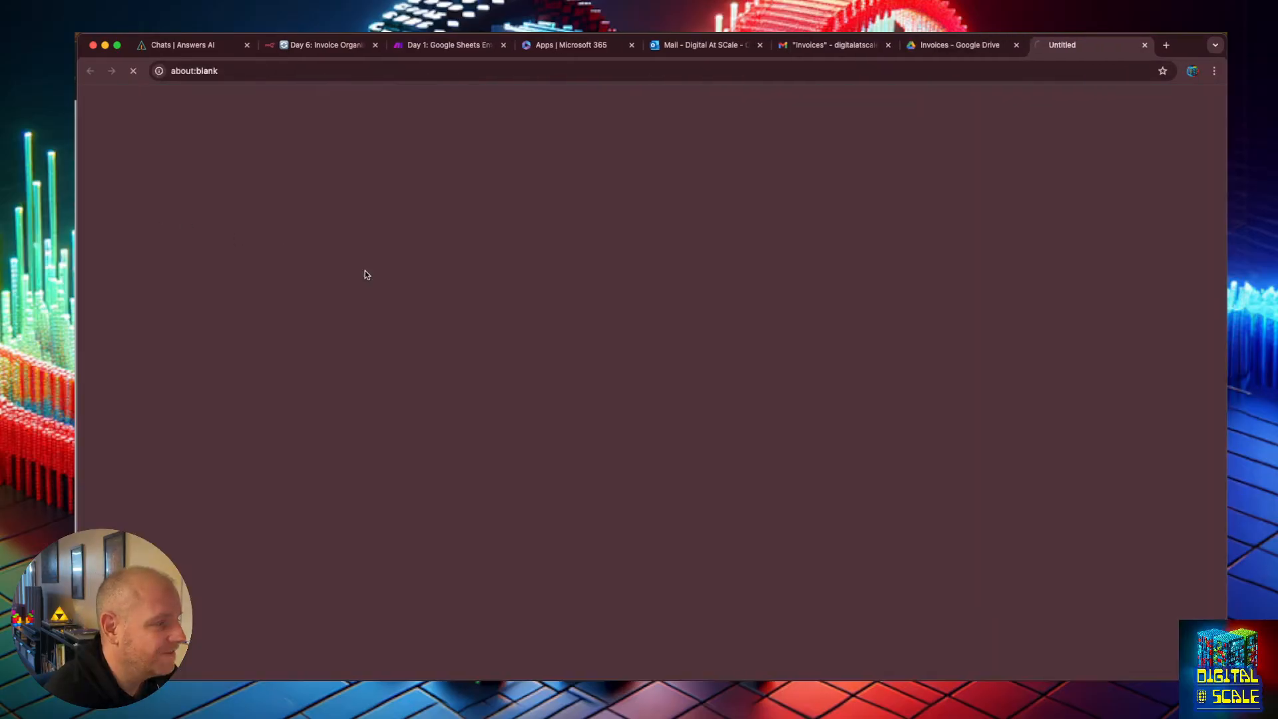
Write the invoice text: Invoice, To setup a really awesome automation system, and $1,000,000.
text(Invoice)
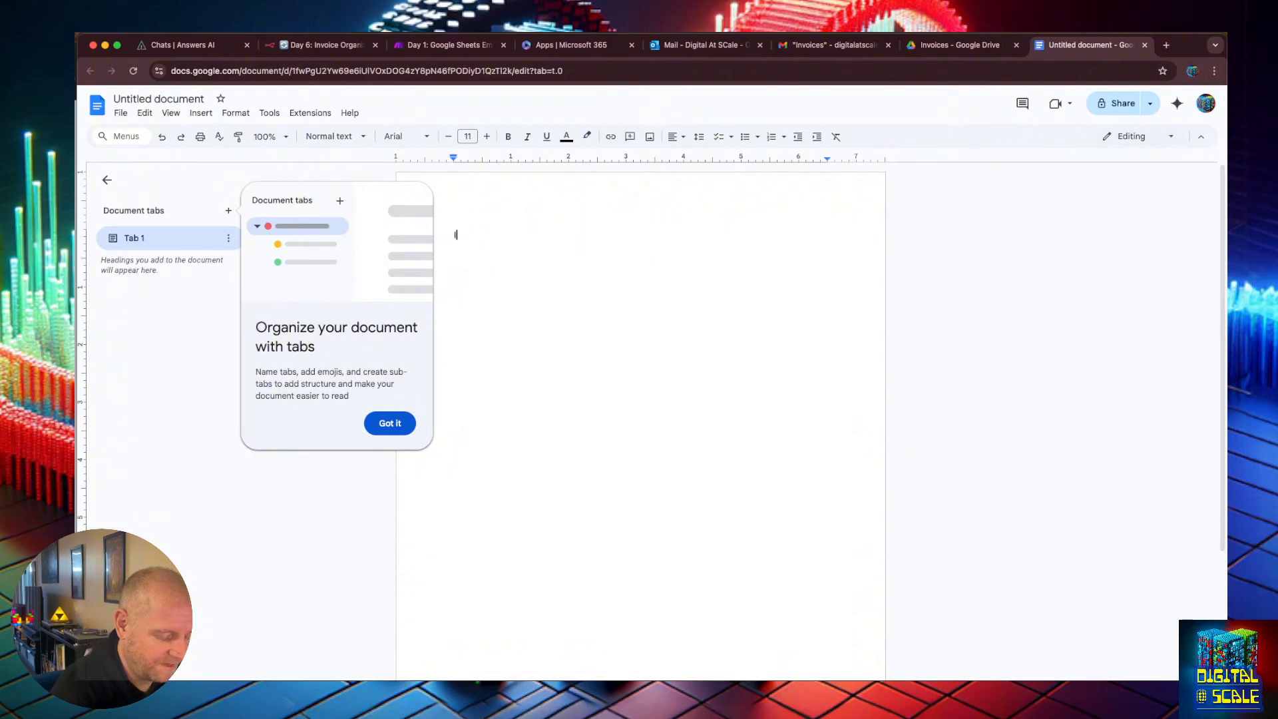
key(Return)
key(Return)
text(To )
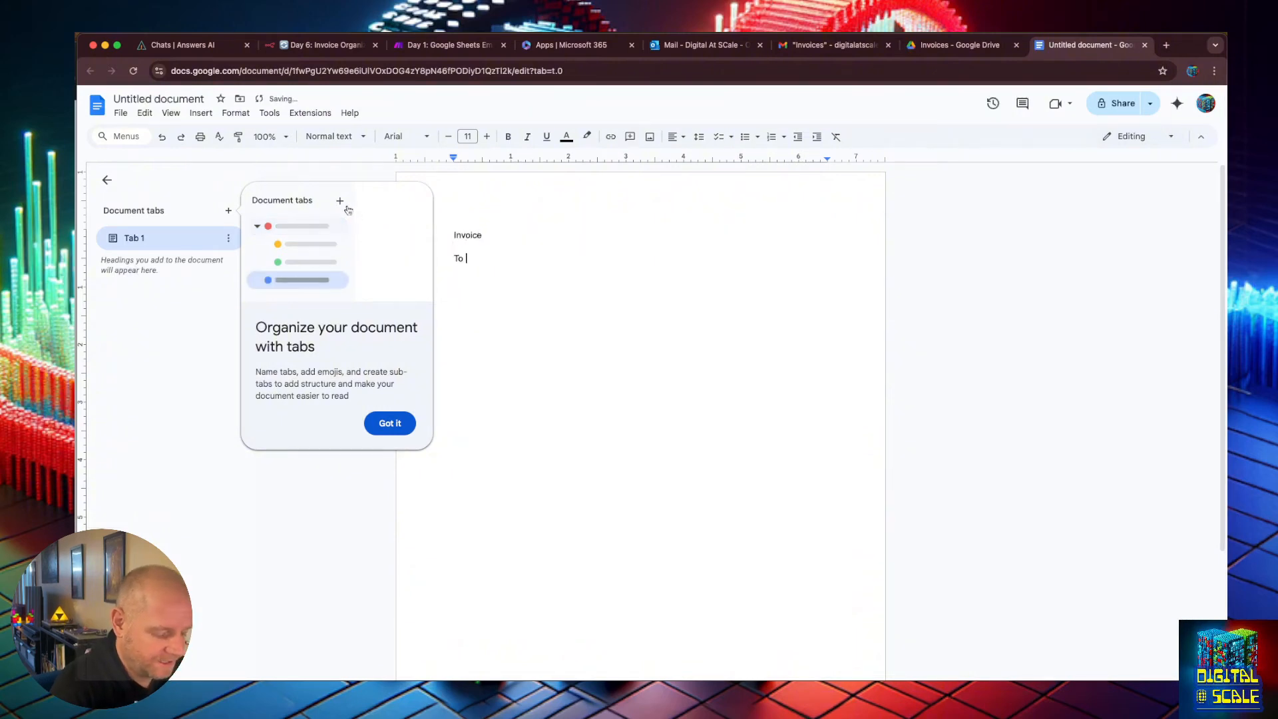
text(setu)
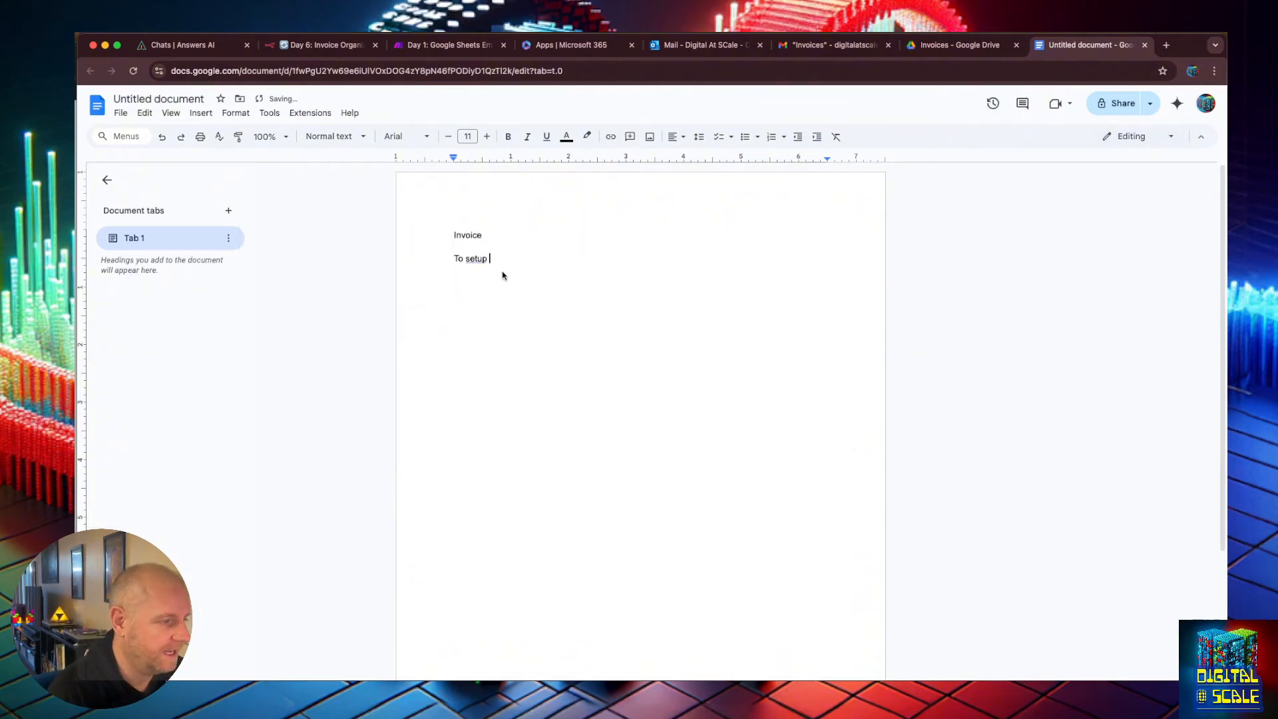
text(p a )
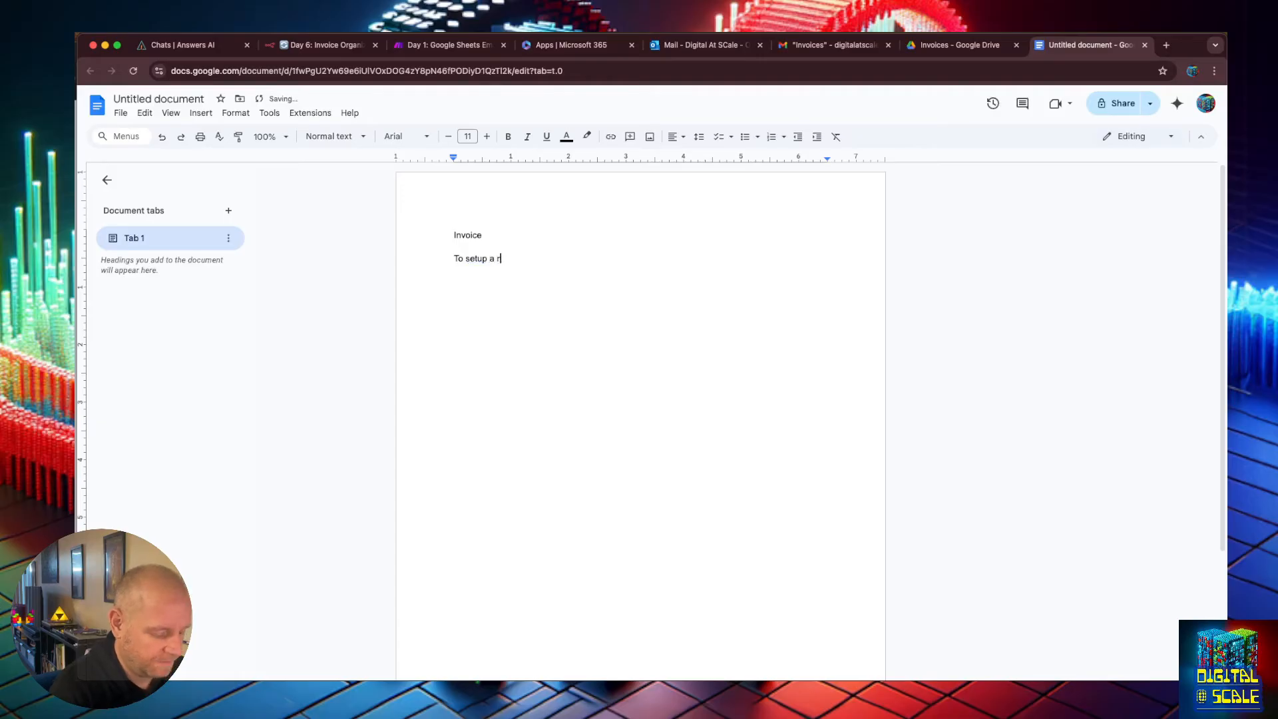
text(really awe)
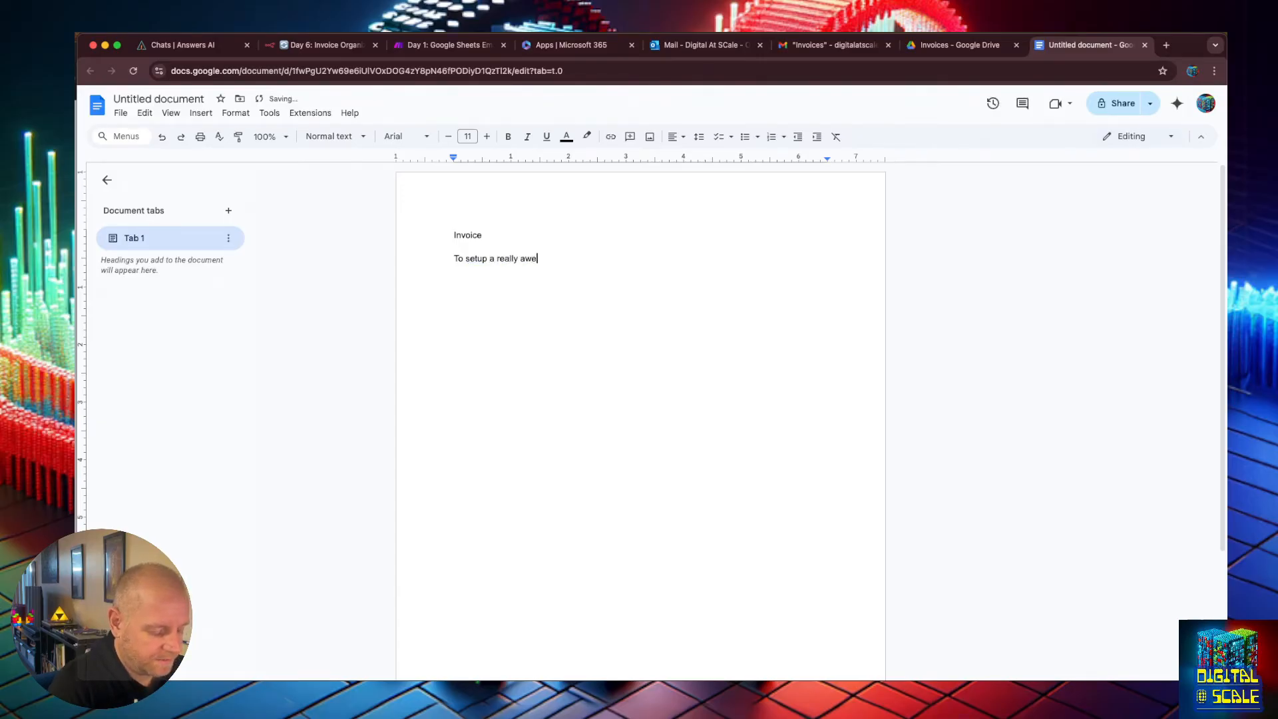
text(some automation system)
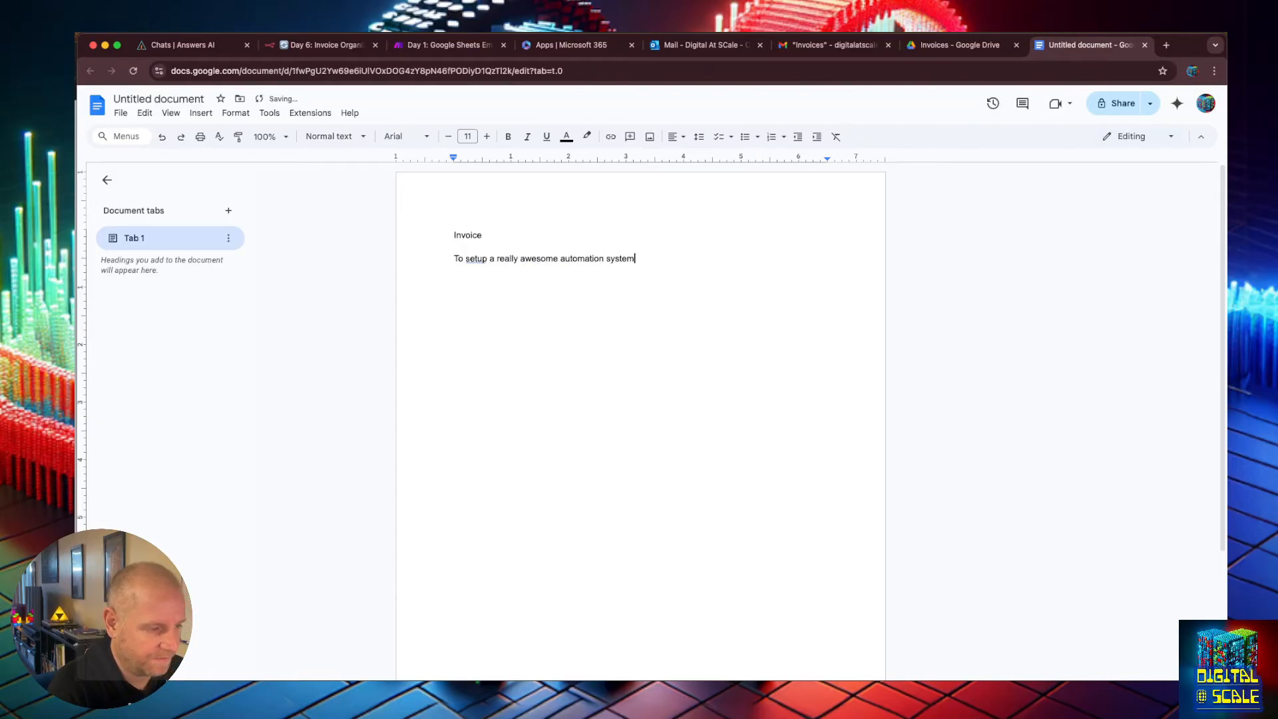
text(  $1,000,0)
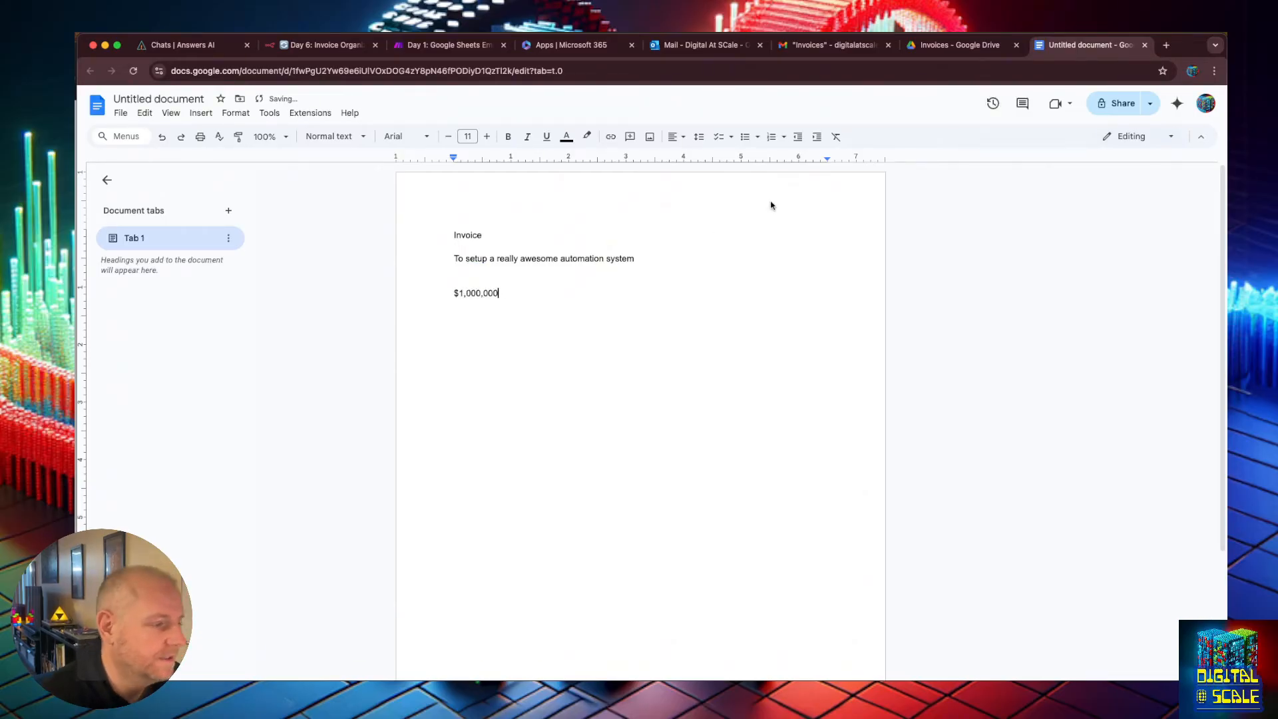
Rename the document to Invoice: 4242.
click(118, 113)
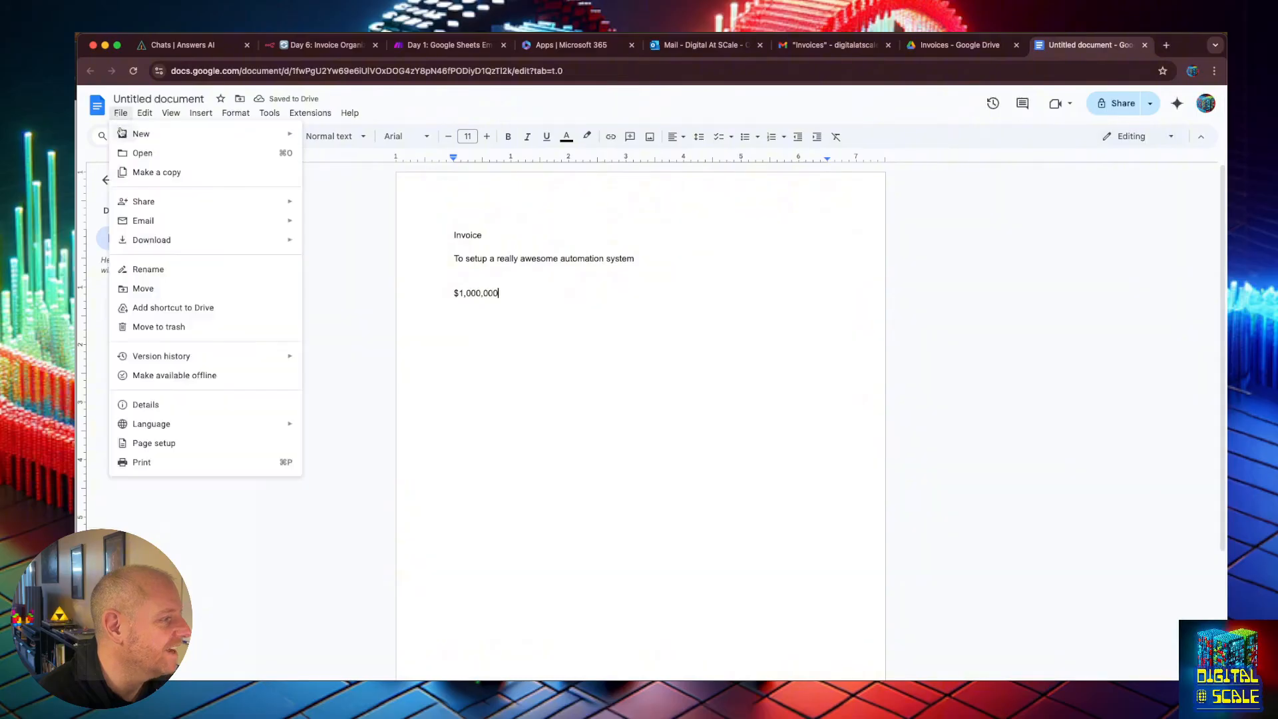
click(160, 100)
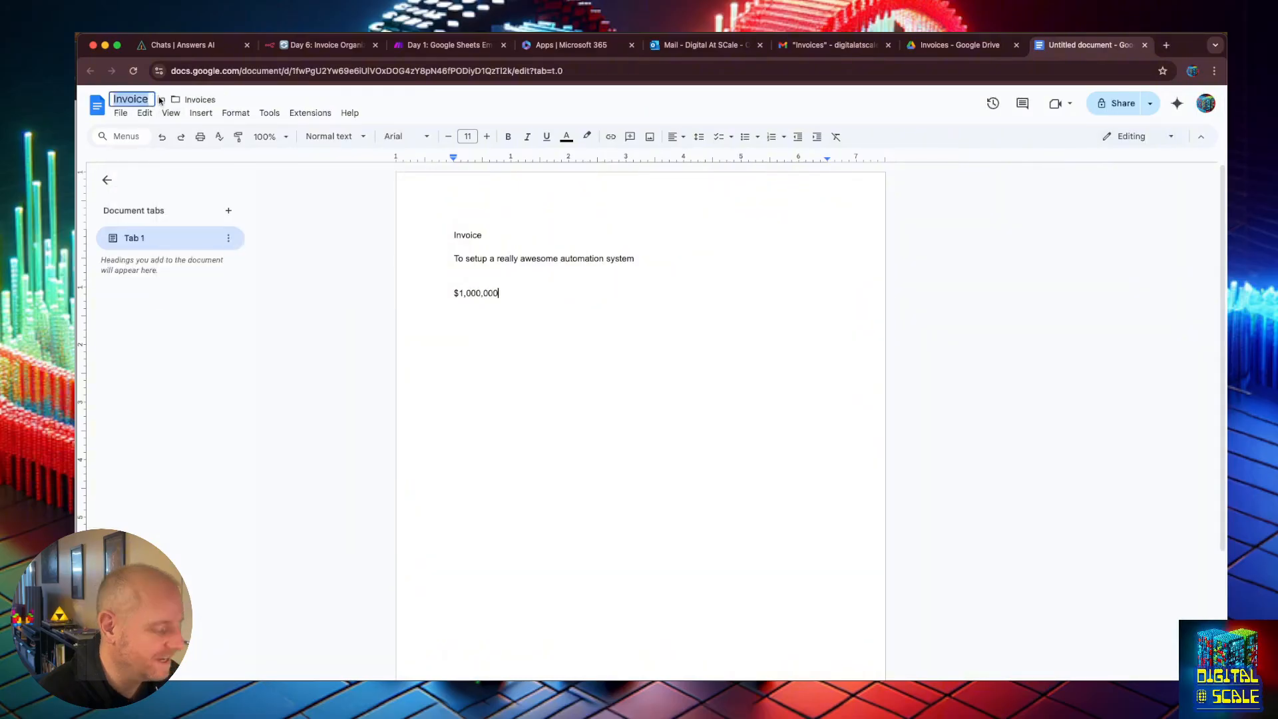
key(Right)
text(: 100)
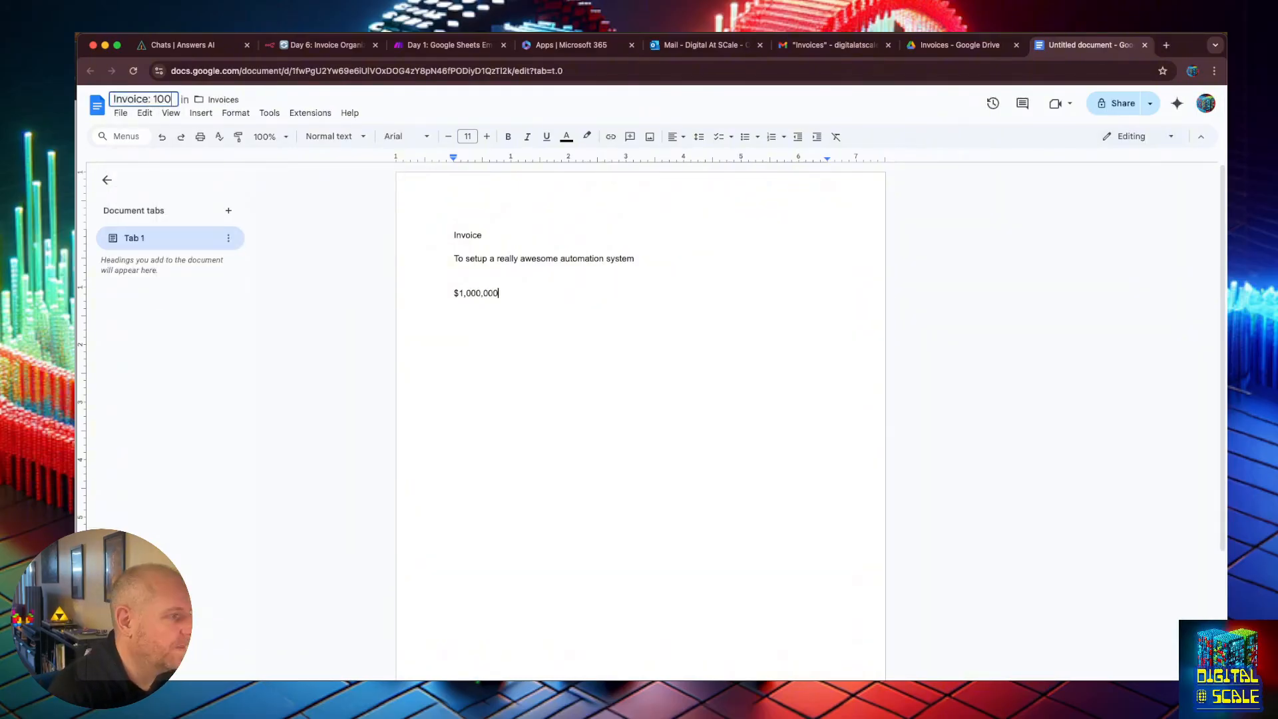
key(BackSpace)
key(BackSpace)
key(BackSpace)
text(424)
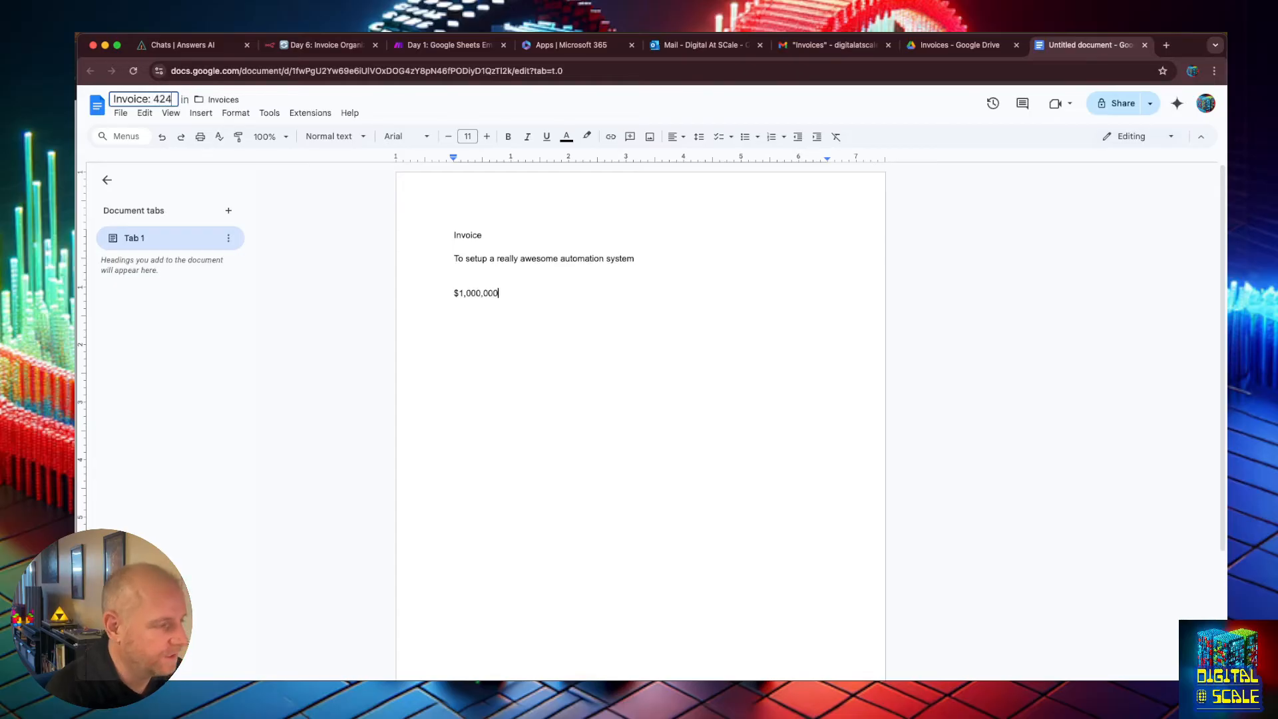
text(2)
key(Return)
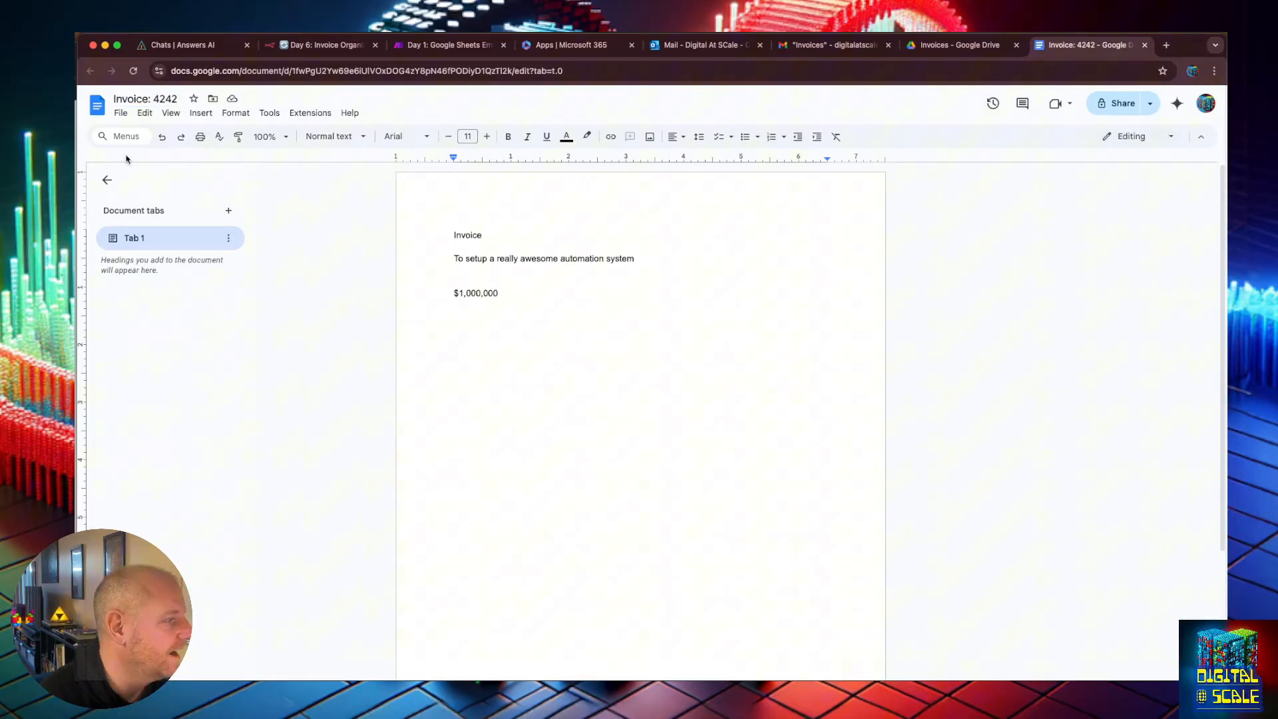
Download the document as a PDF document.
click(122, 114)
mouse_move(173, 241)
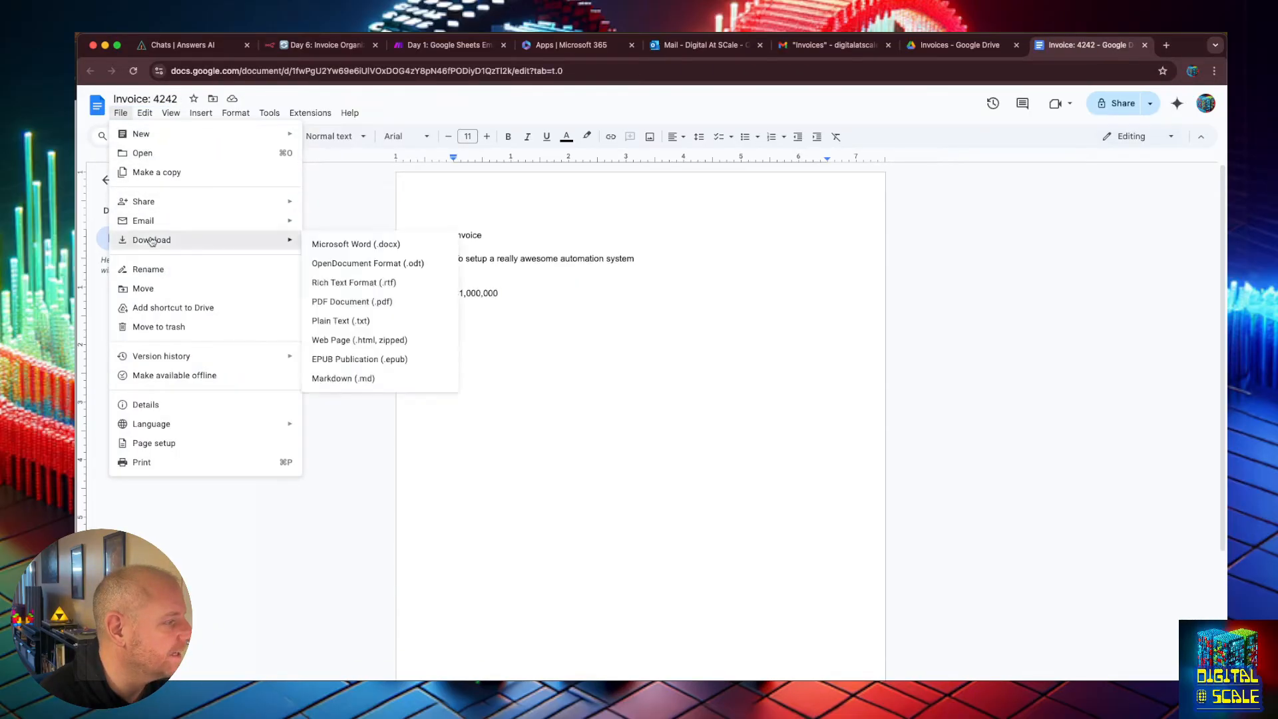
click(379, 303)
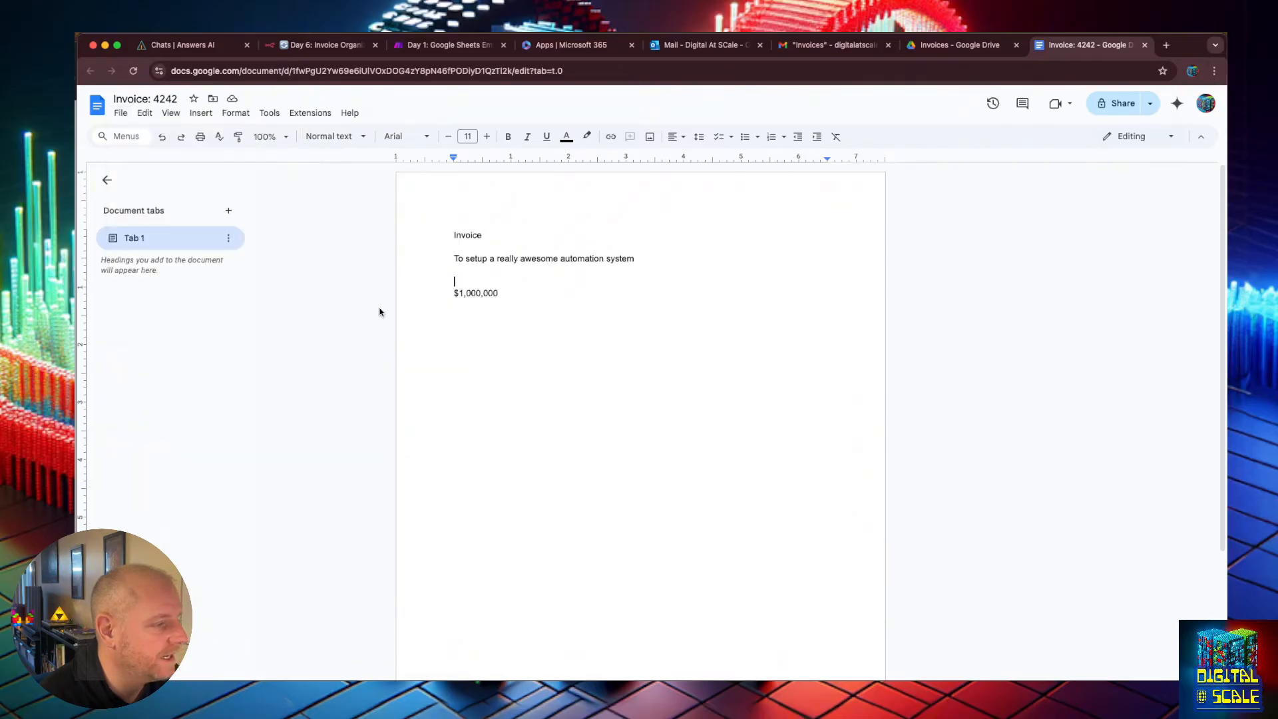
Start a new Outlook email addressed to the Digital At Scale contact.
click(674, 45)
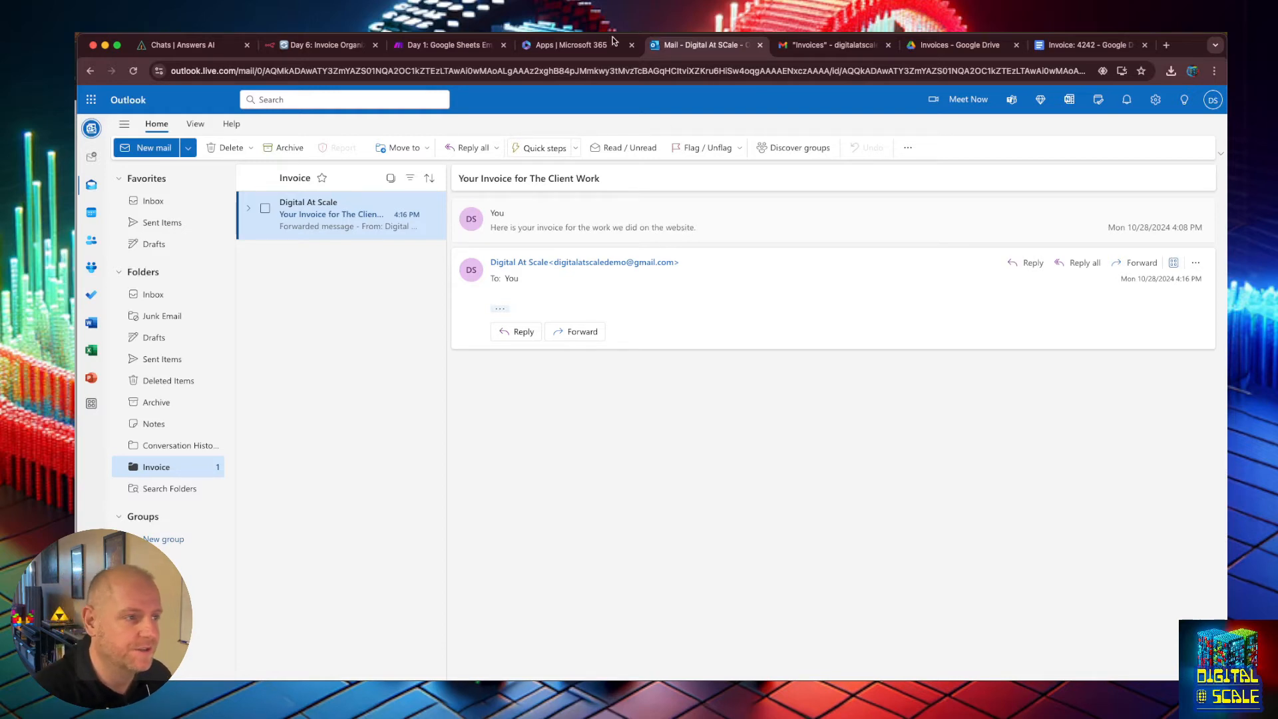
click(572, 43)
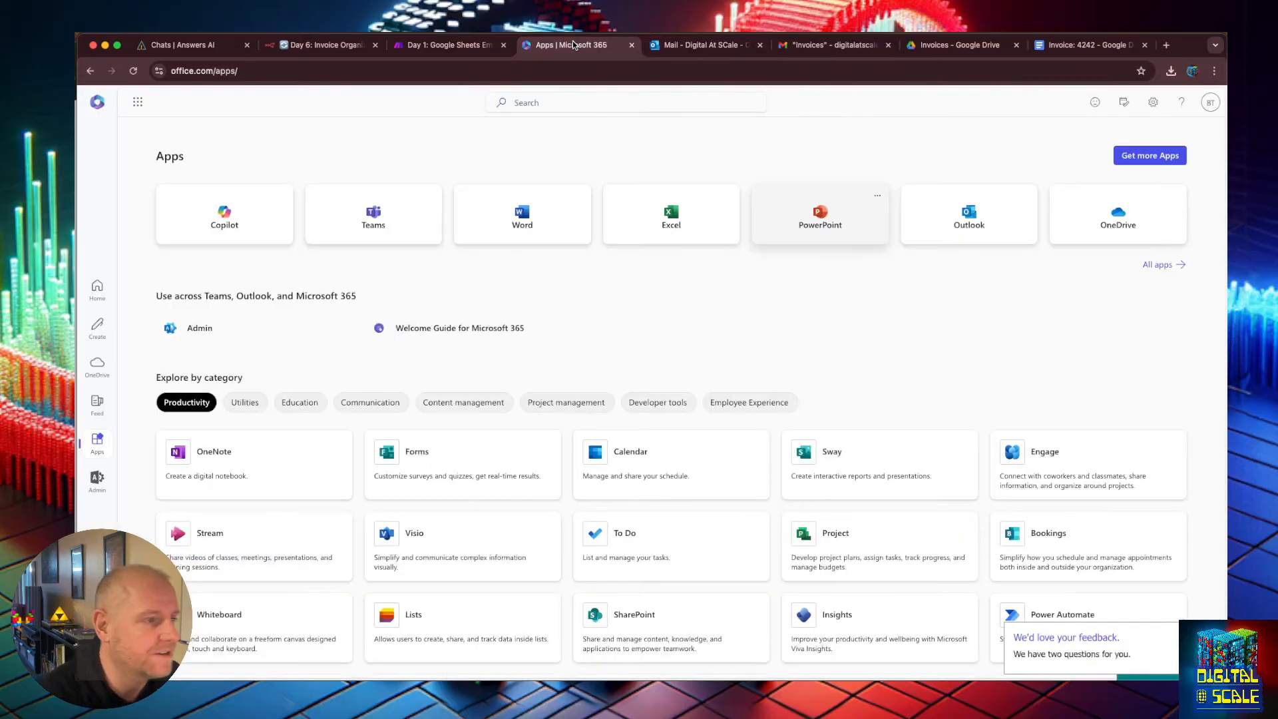
click(692, 44)
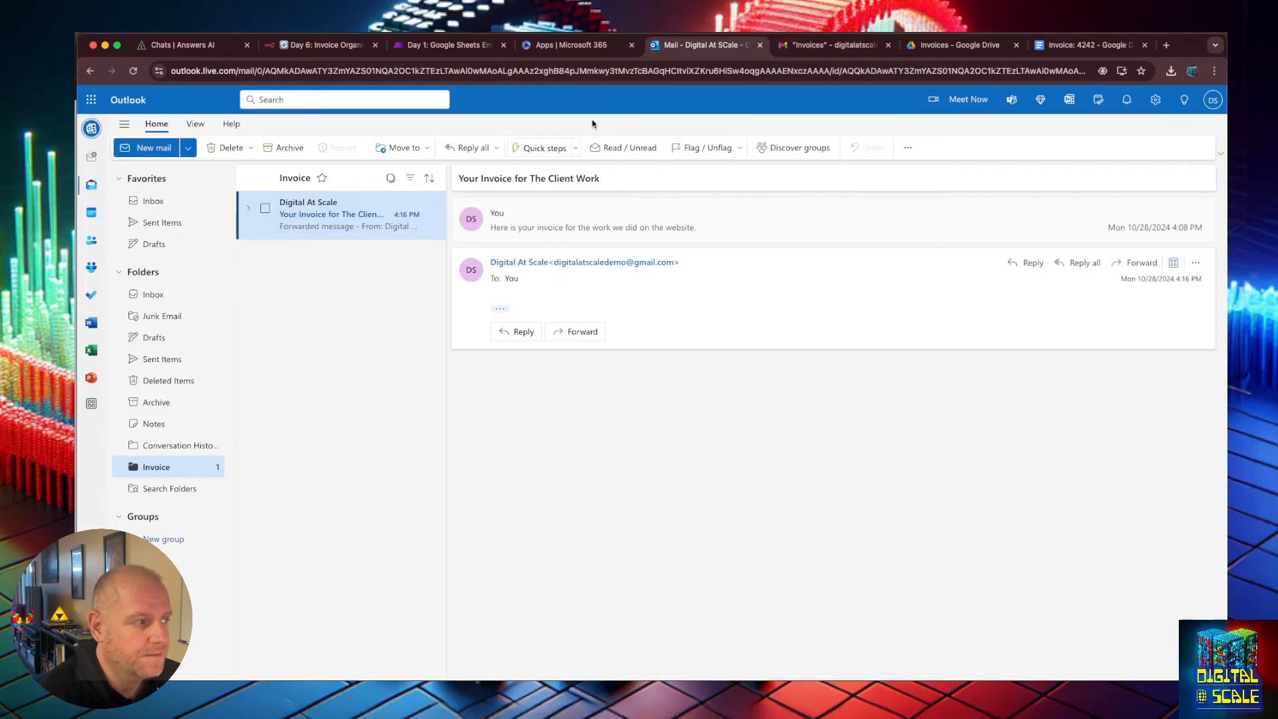
click(153, 149)
click(516, 217)
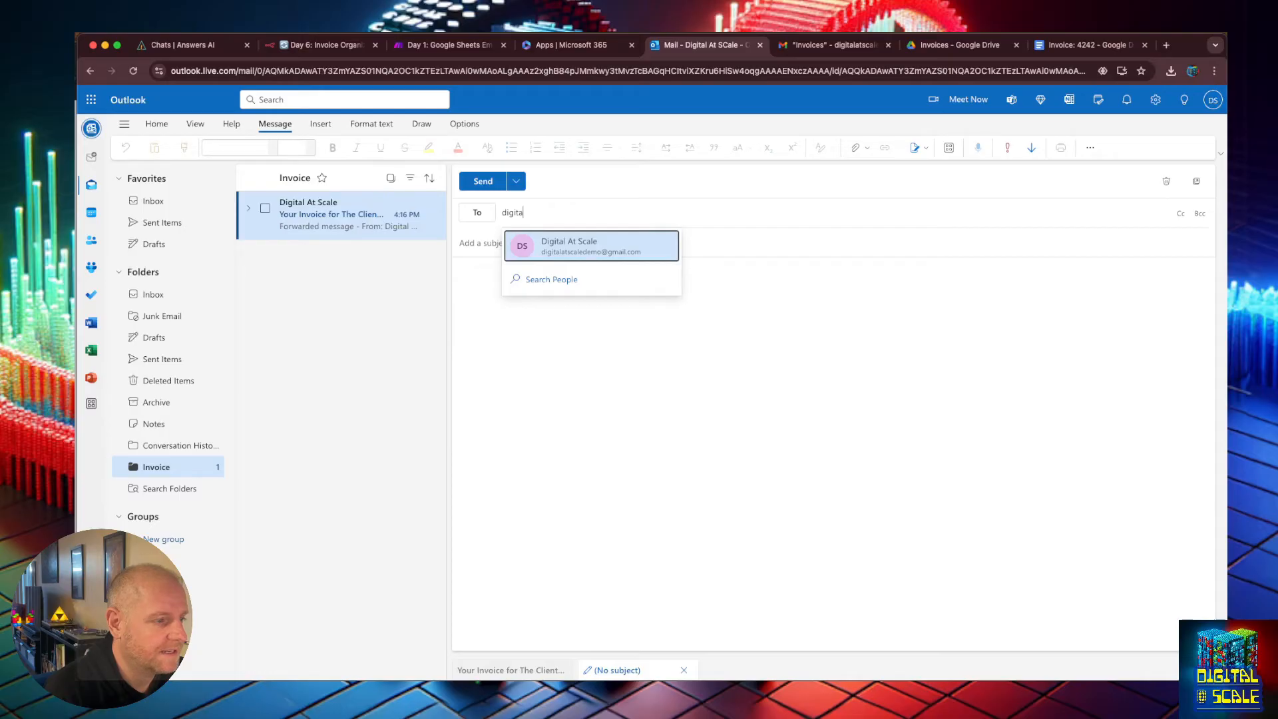
key(Return)
Enter the subject Your Invoice for that awesome automation! and attach the downloaded Invoice_4242.pdf file.
text(Y)
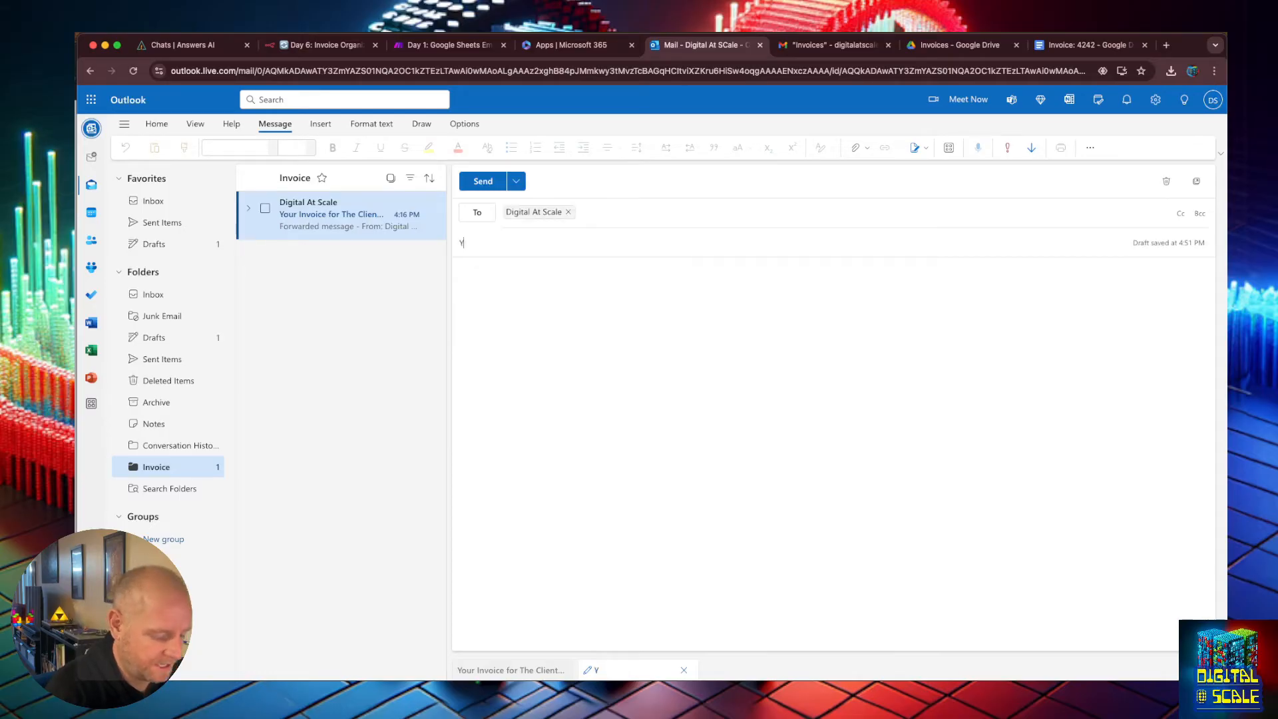
text(our Invoice fo)
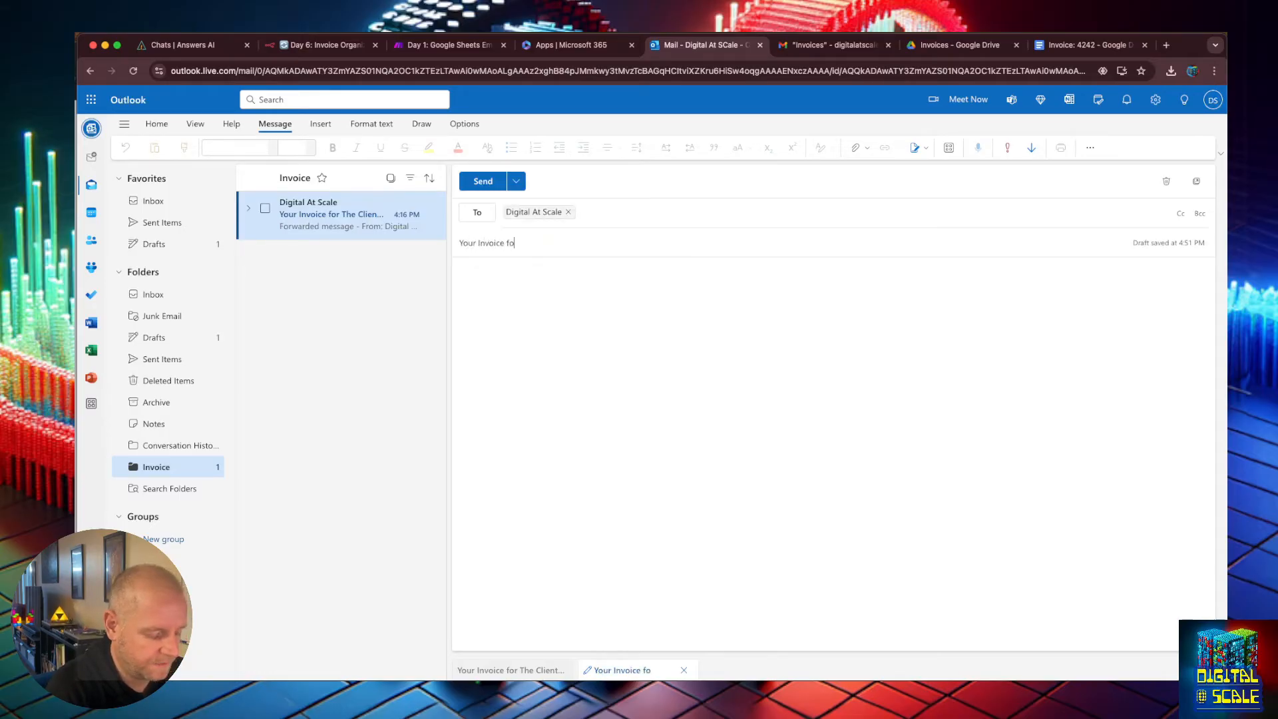
text(r that aw3e)
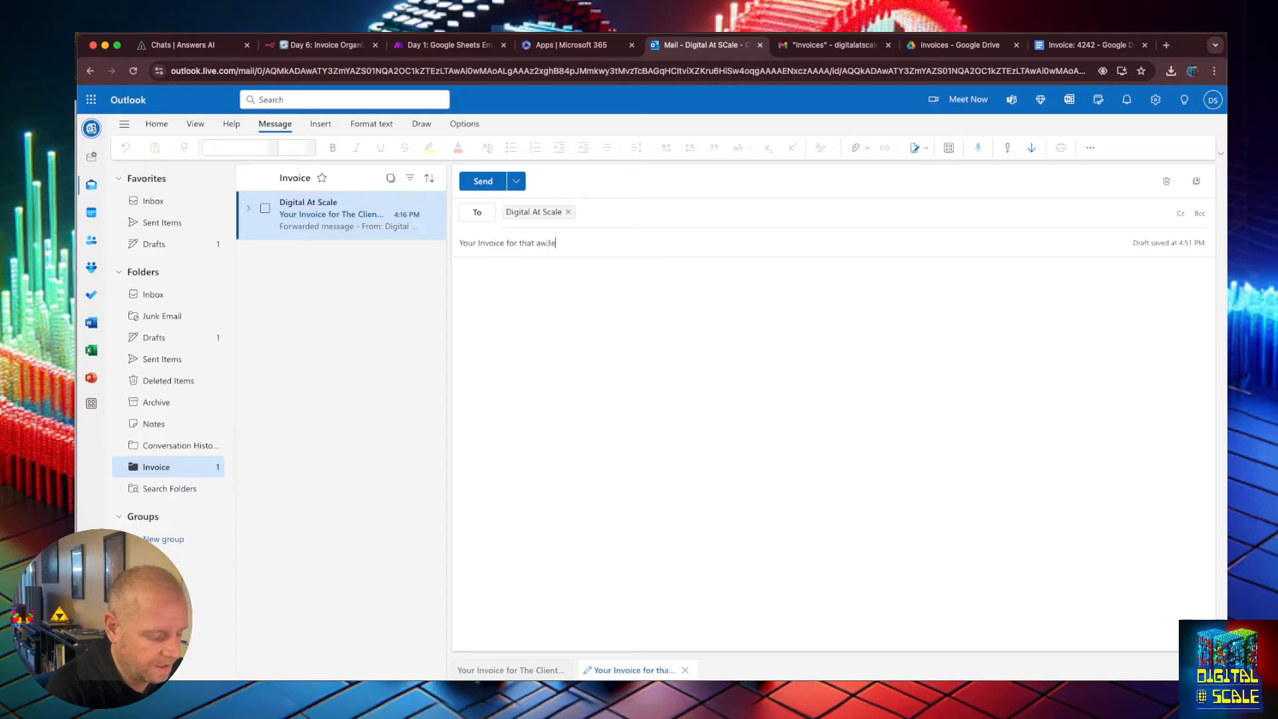
key(BackSpace)
key(BackSpace)
text(esome automation!)
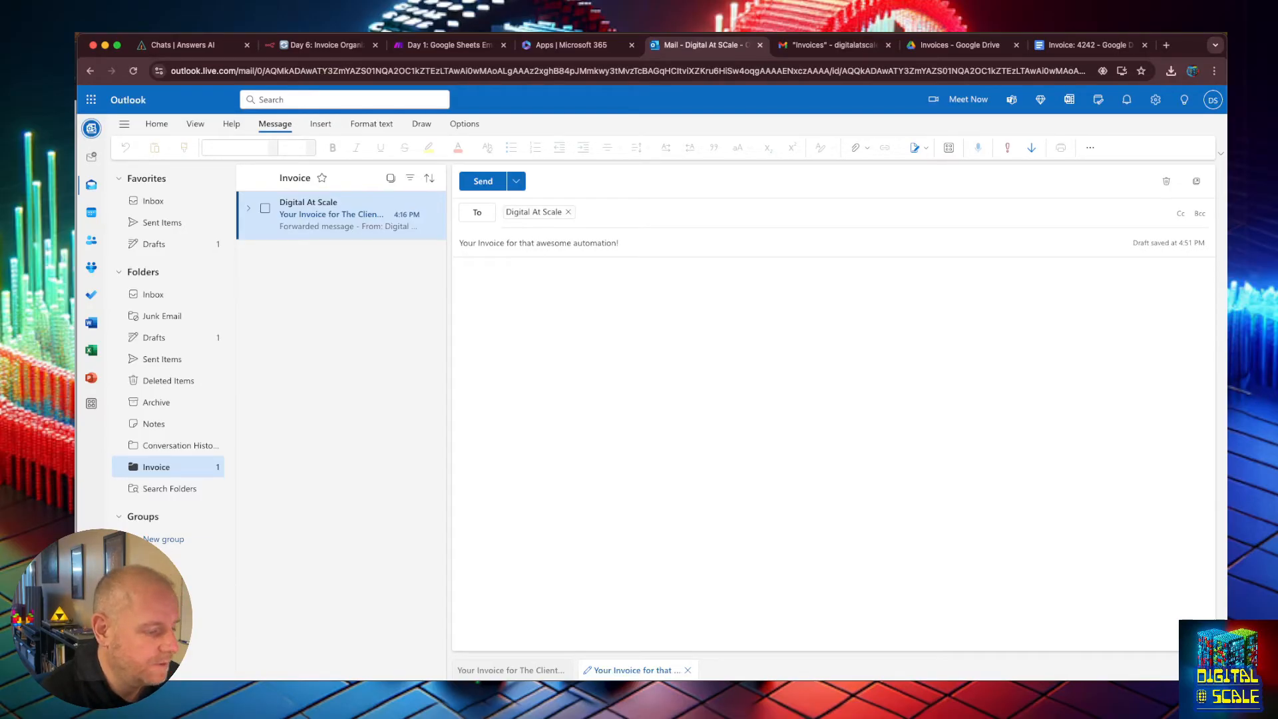
key(super+Tab)
key(super+w)
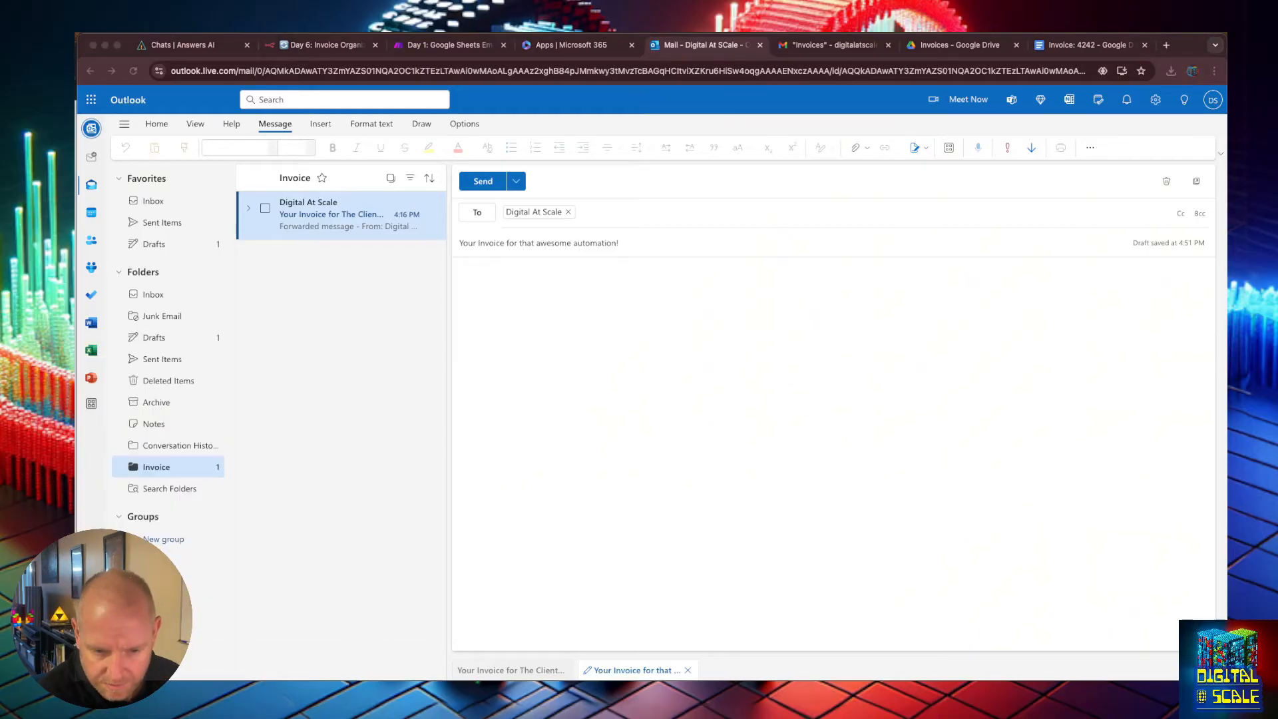
Write the body Thank for all the fish! and send the email.
text(Thank for a)
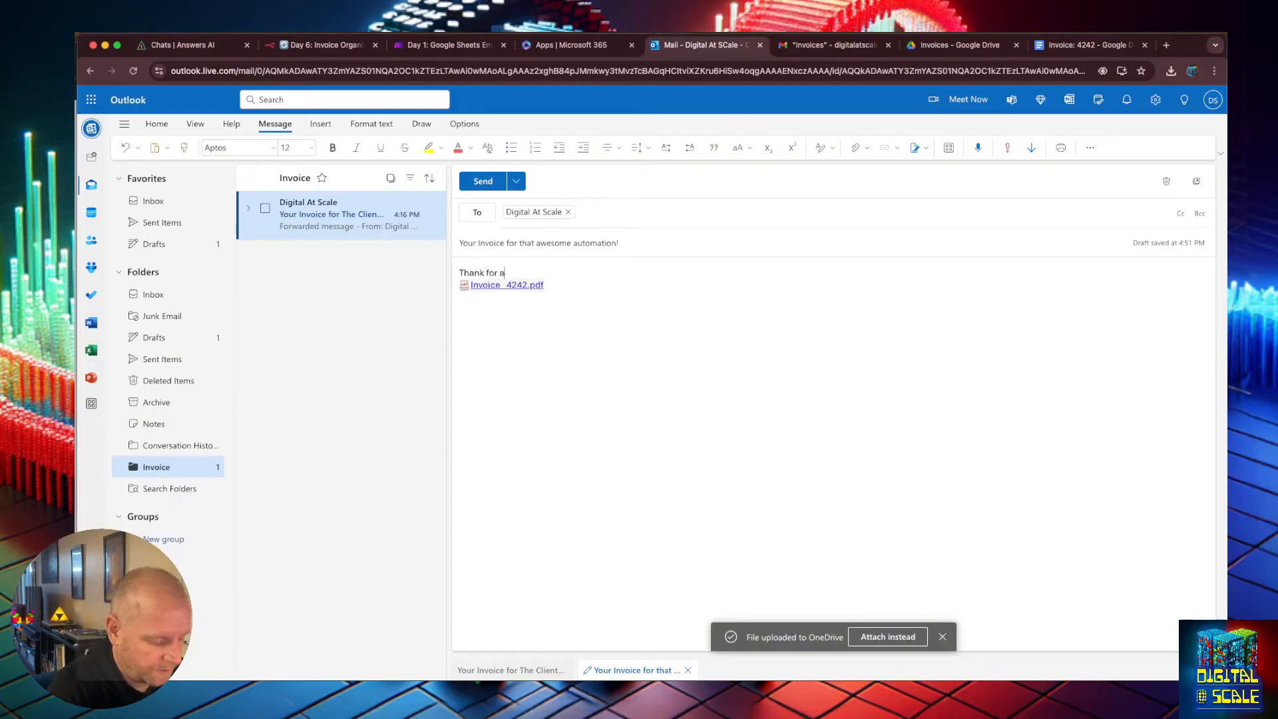
text(ll the fish!)
key(super+Return)
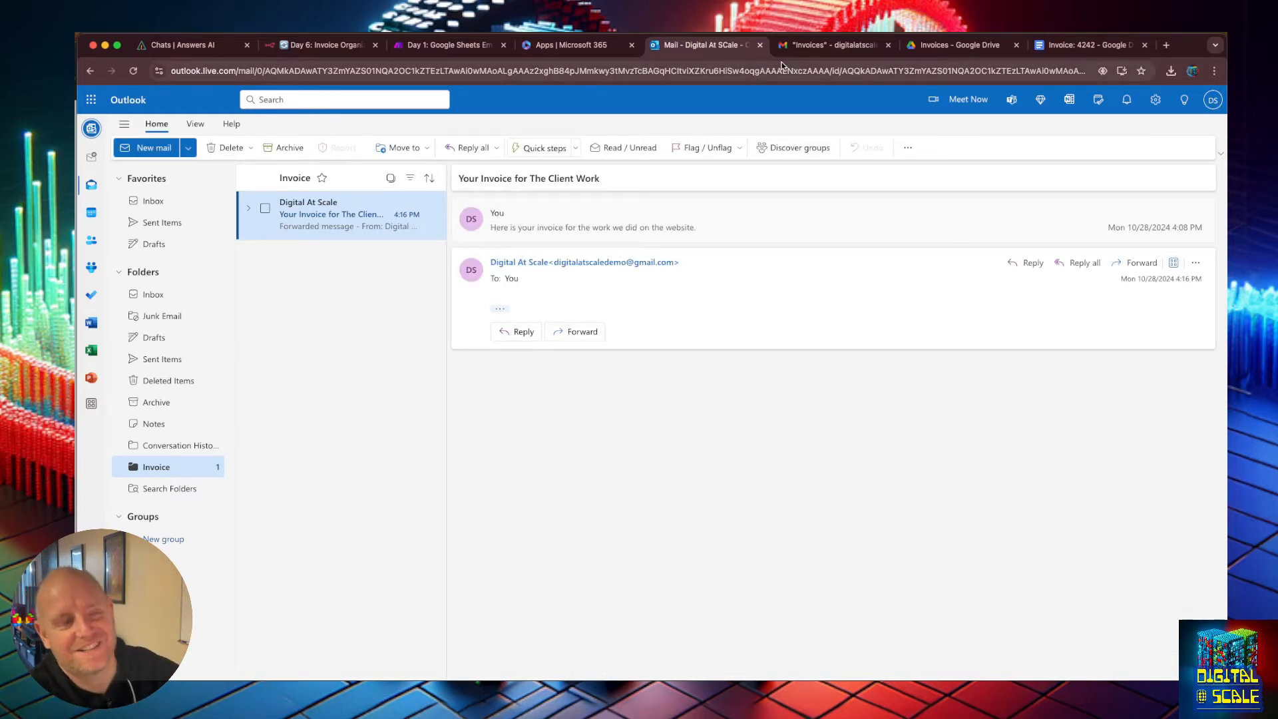
Return to the n8n workflow, save it and reload the editor page.
click(272, 52)
click(702, 88)
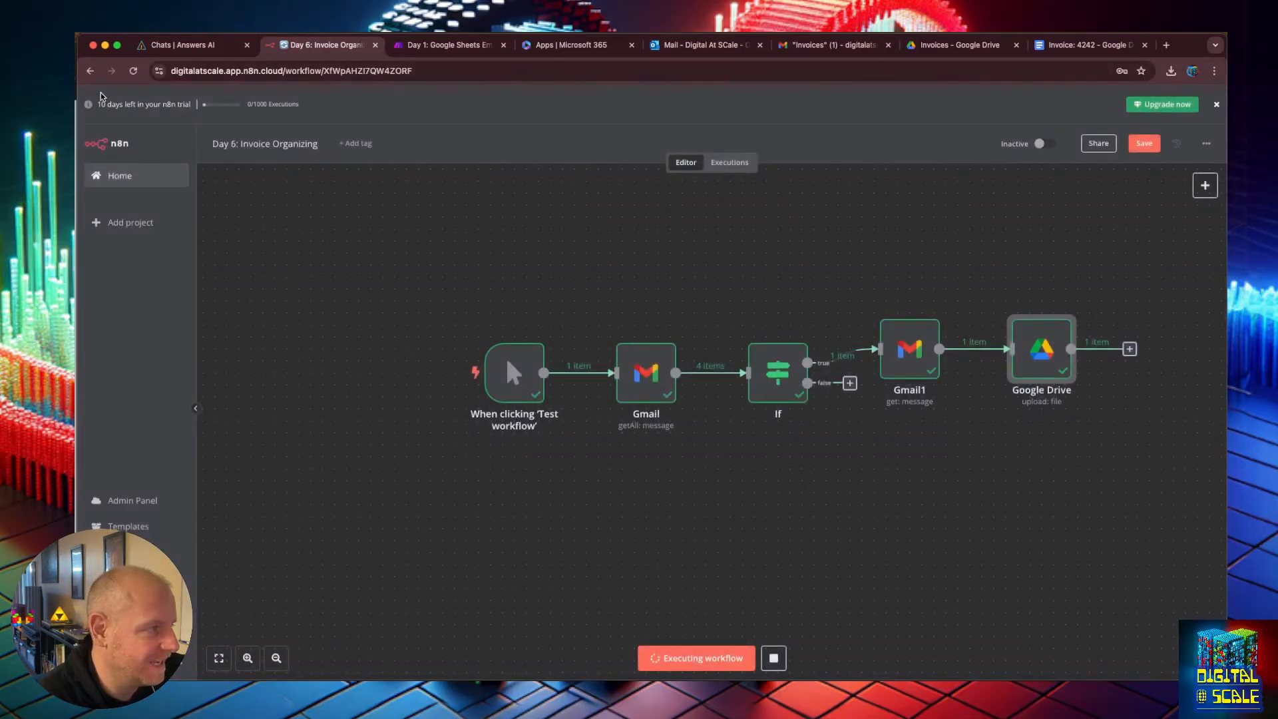
click(1144, 145)
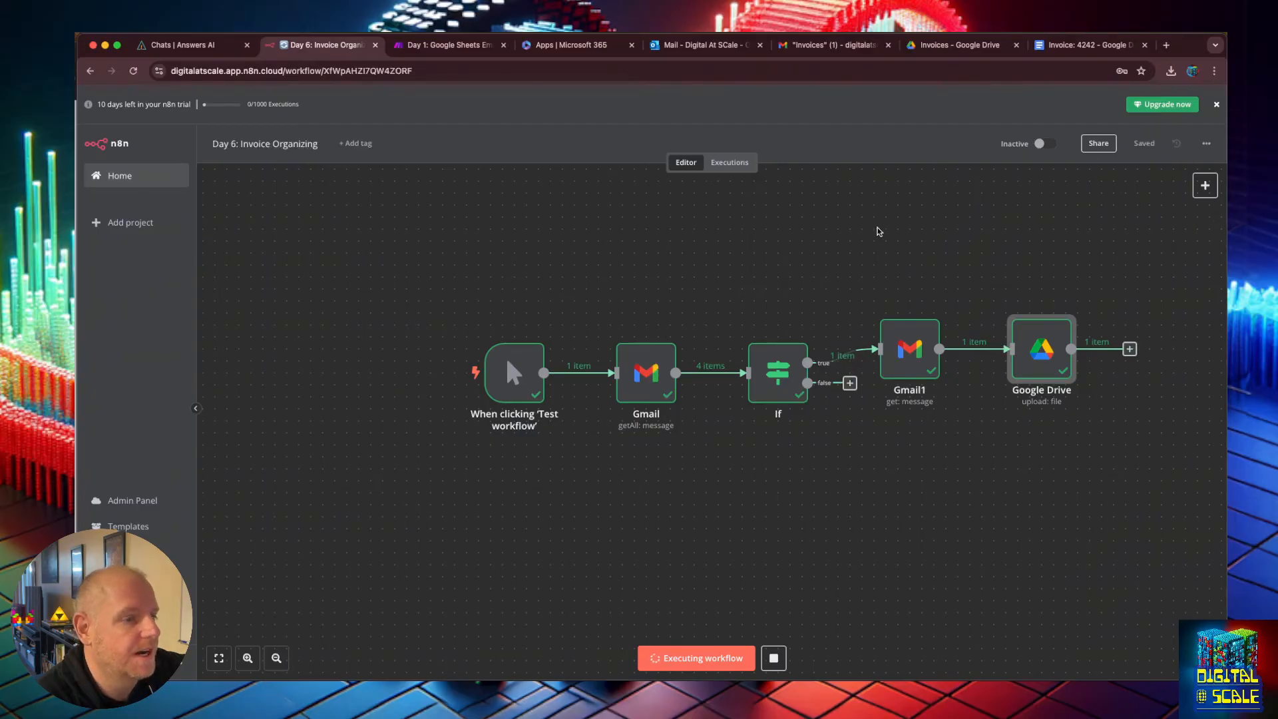
click(647, 288)
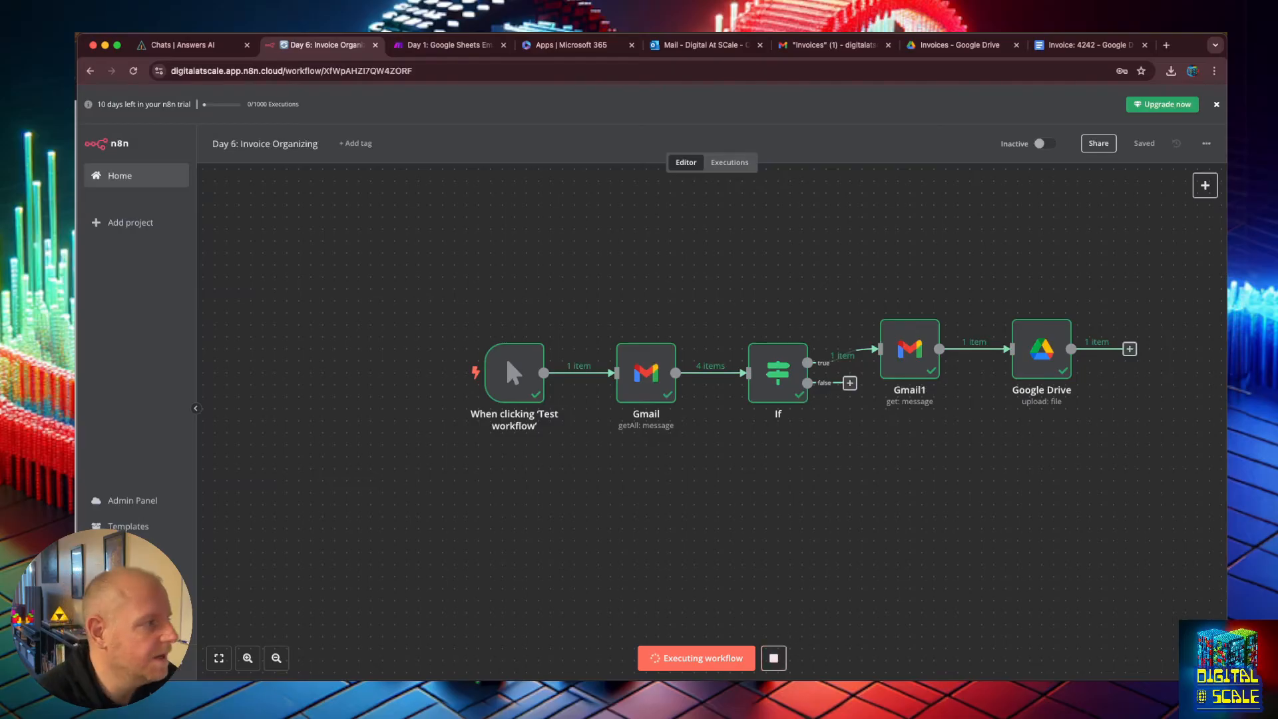
click(134, 71)
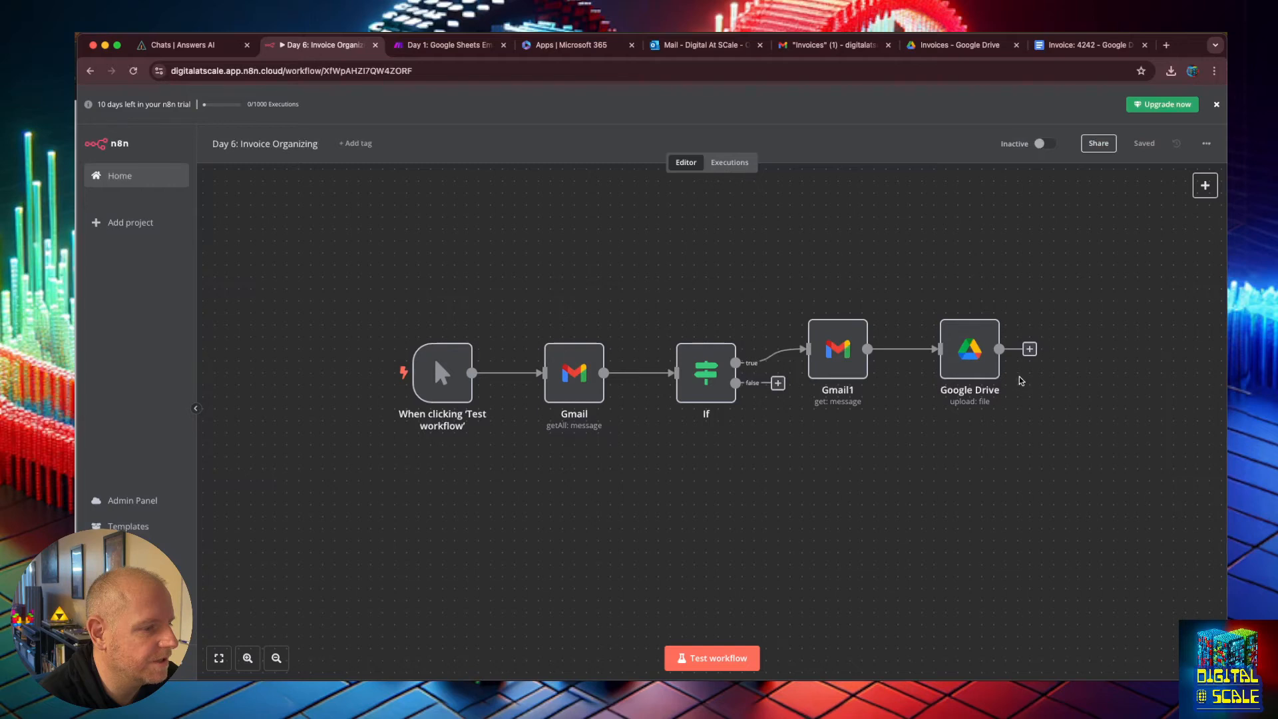
click(1030, 348)
text(en)
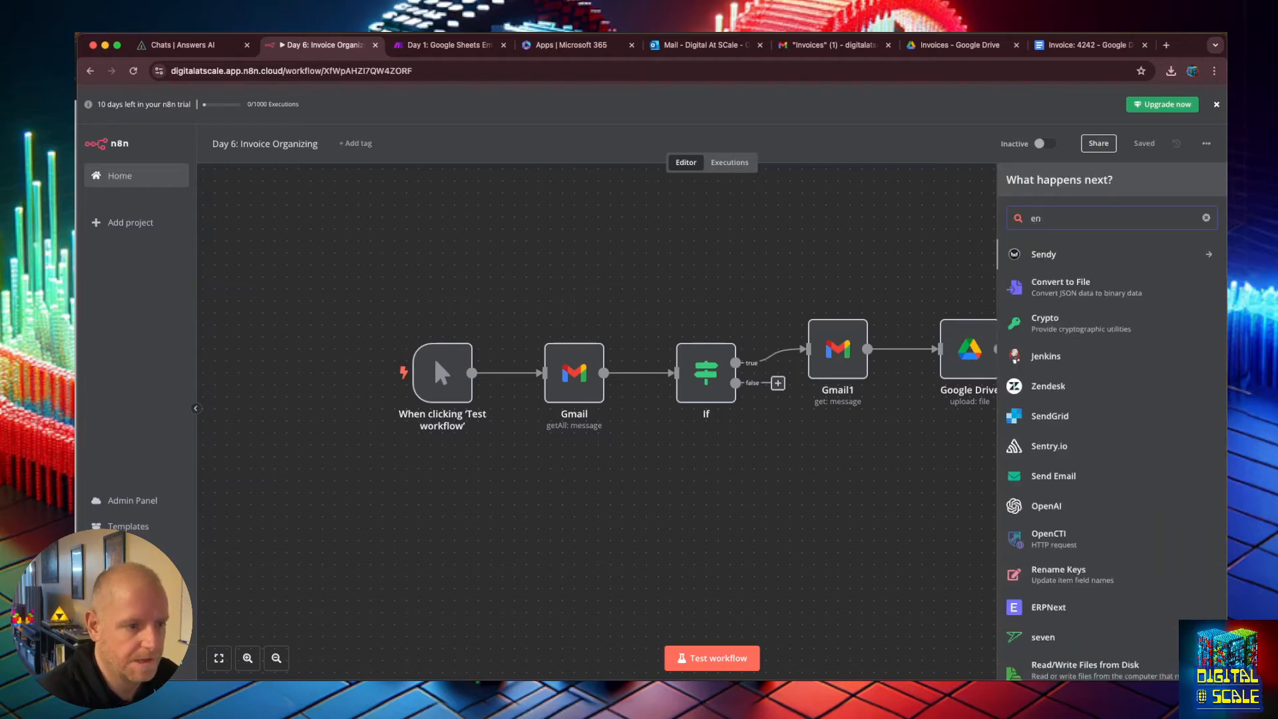
key(BackSpace)
key(BackSpace)
text(stop)
click(971, 218)
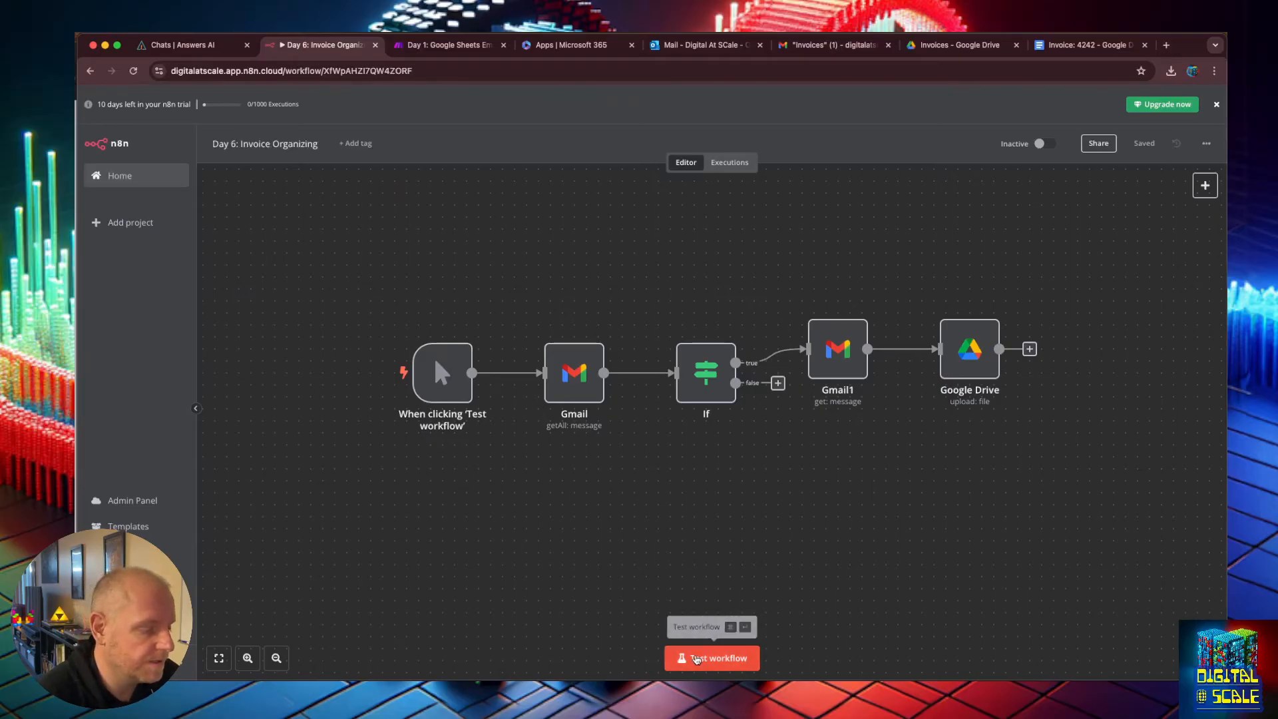
Check the new email in the Gmail Invoices label and run the workflow test.
click(832, 45)
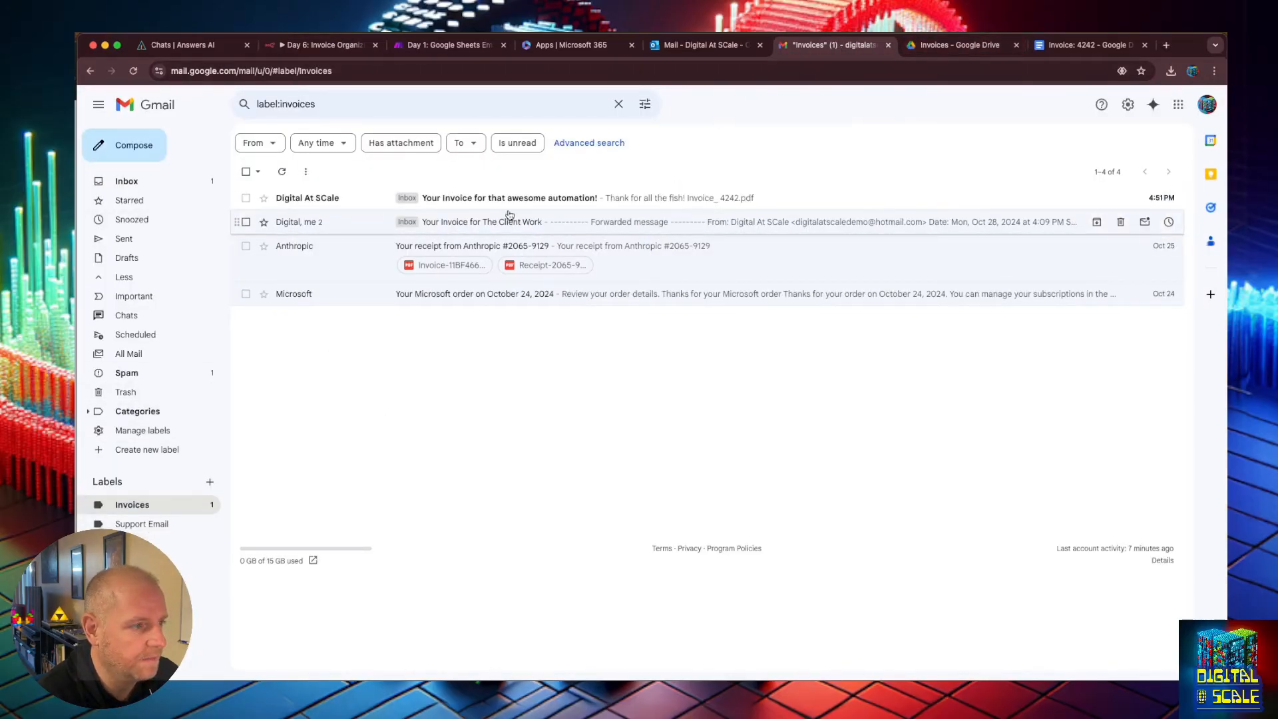
click(323, 45)
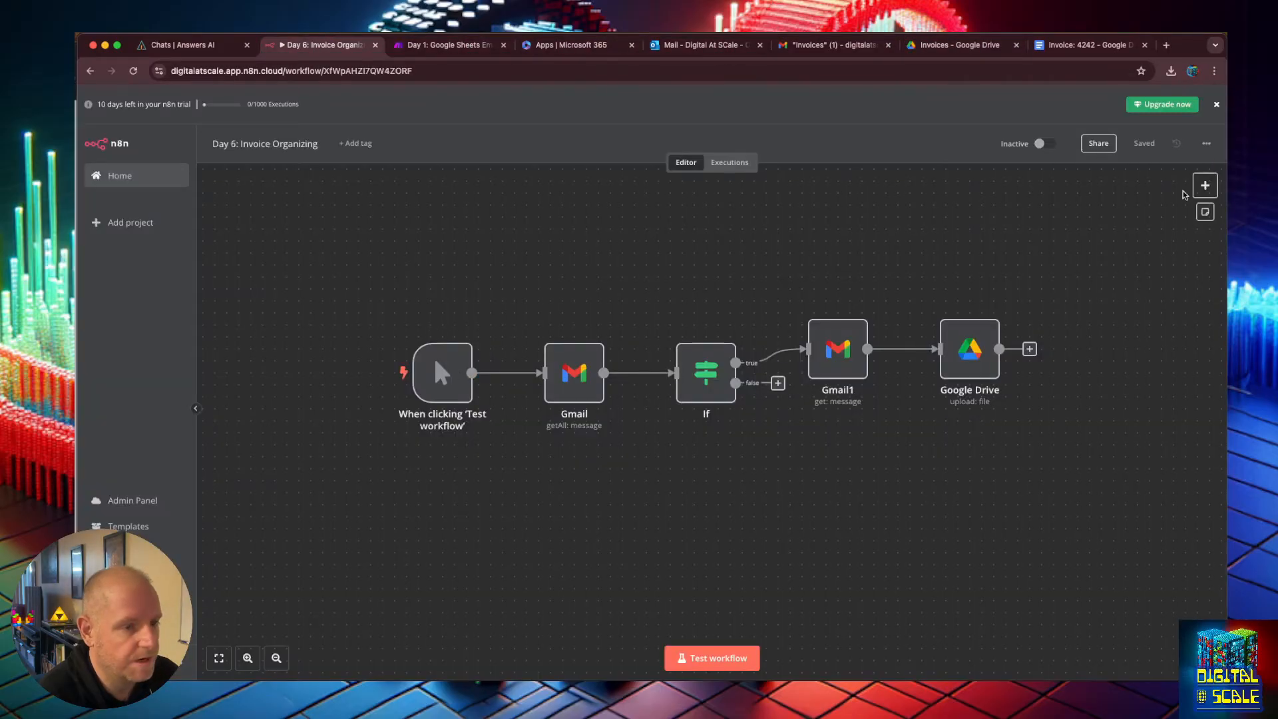
click(714, 658)
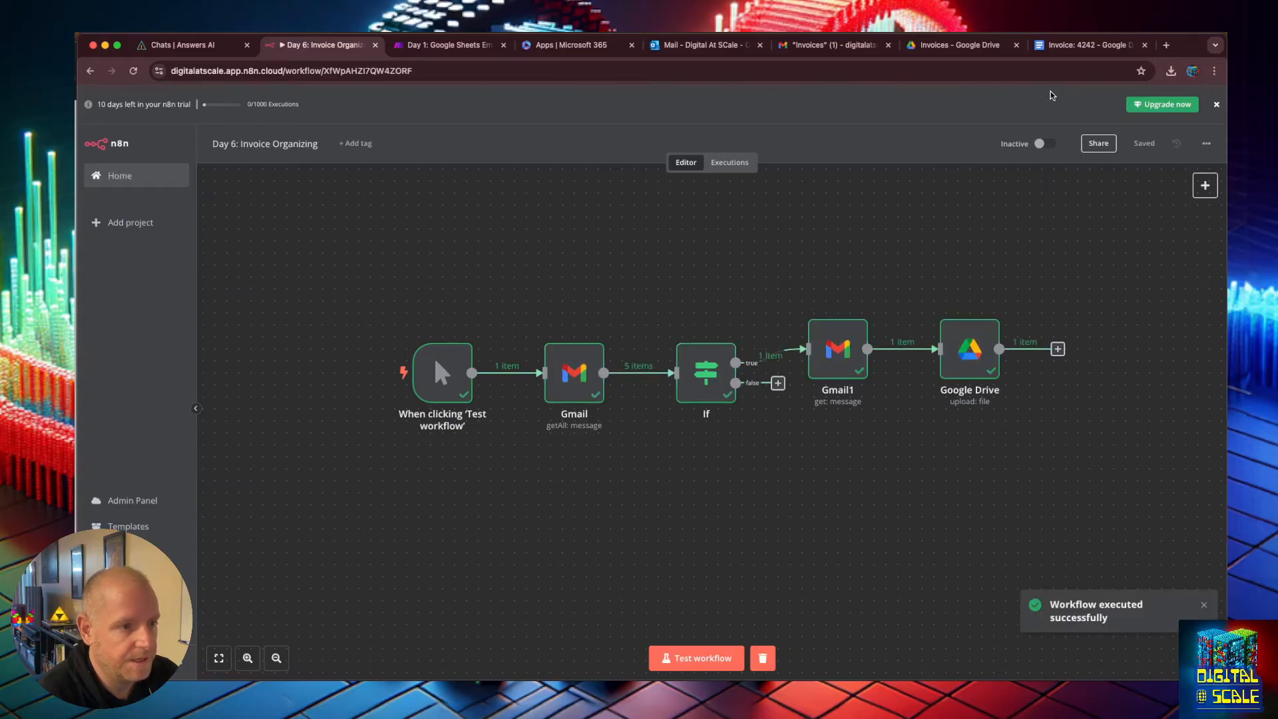
Inspect the invoice document and the Google Drive Invoices folder for uploaded files.
click(960, 45)
click(488, 309)
double_click(315, 291)
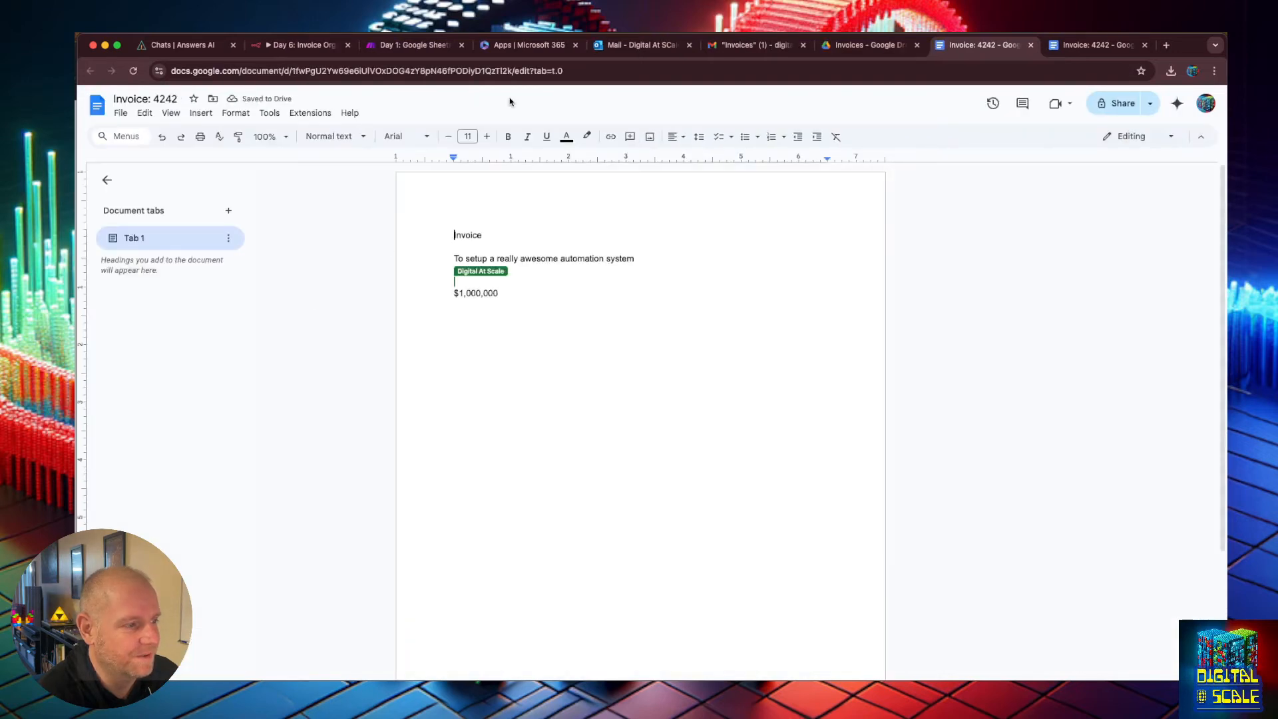
click(865, 46)
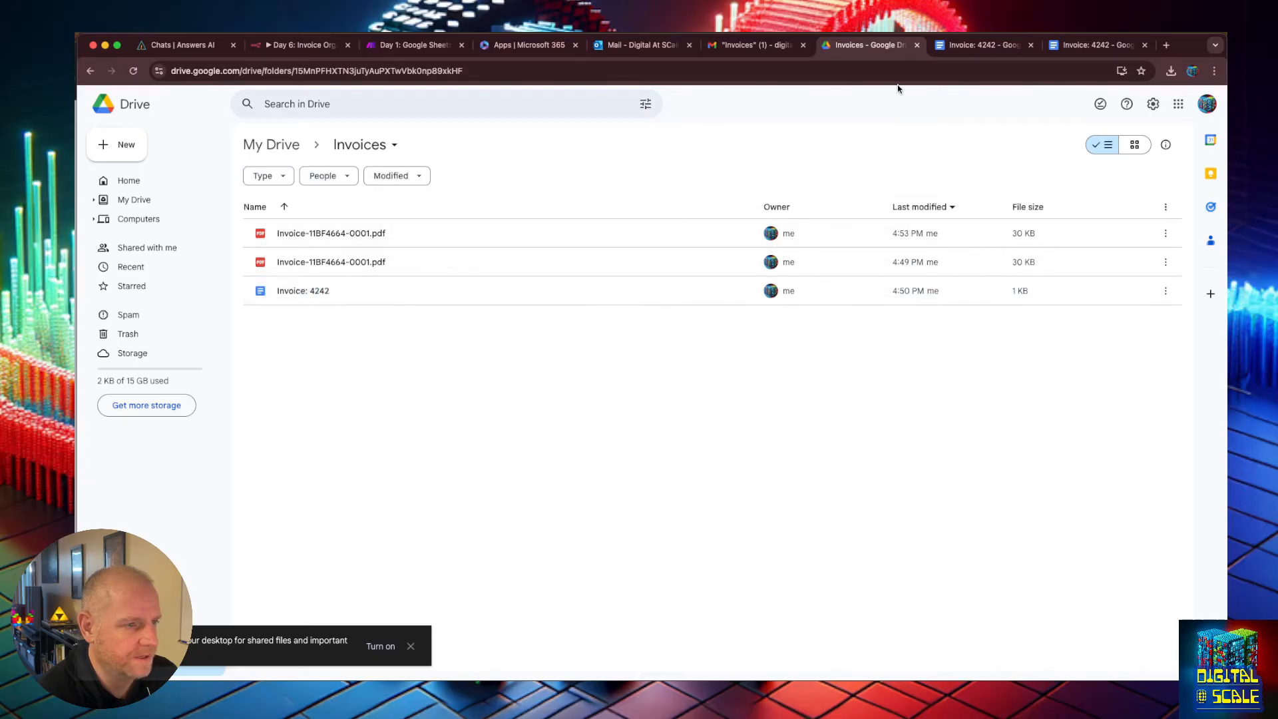
click(756, 45)
click(299, 46)
click(97, 97)
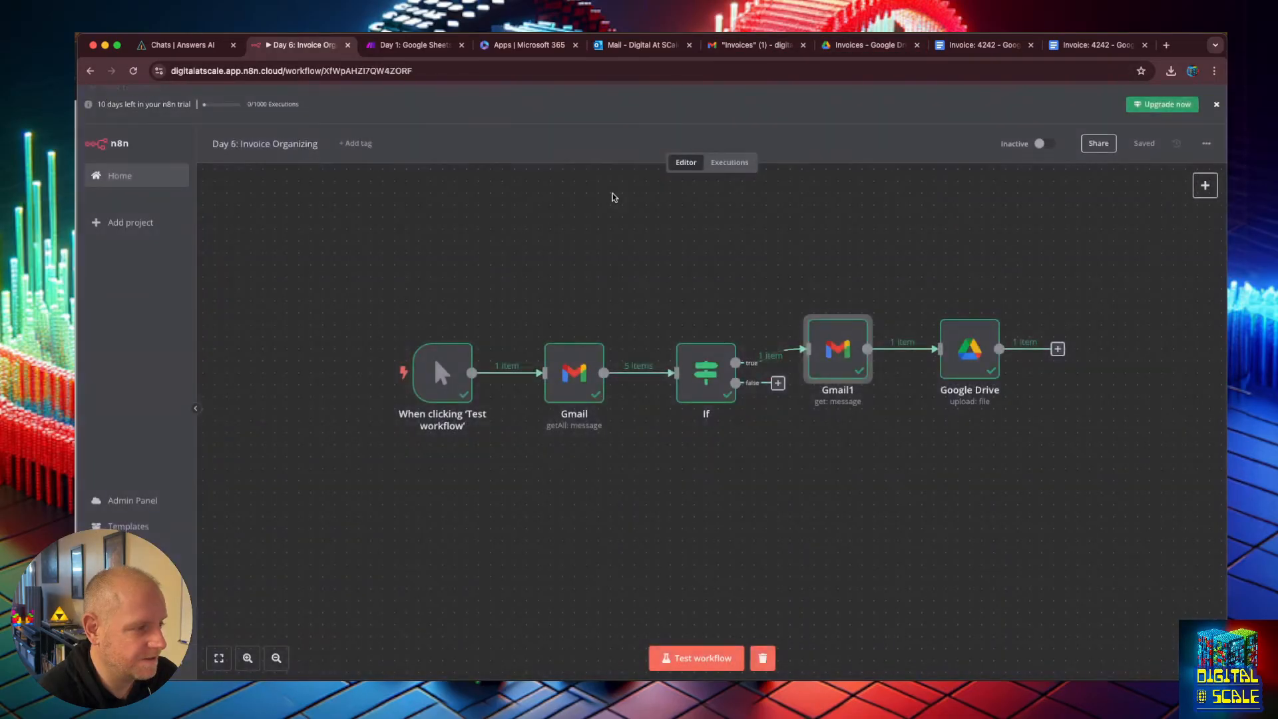
Open the Gmail node and examine its output table for the new invoice message.
double_click(576, 371)
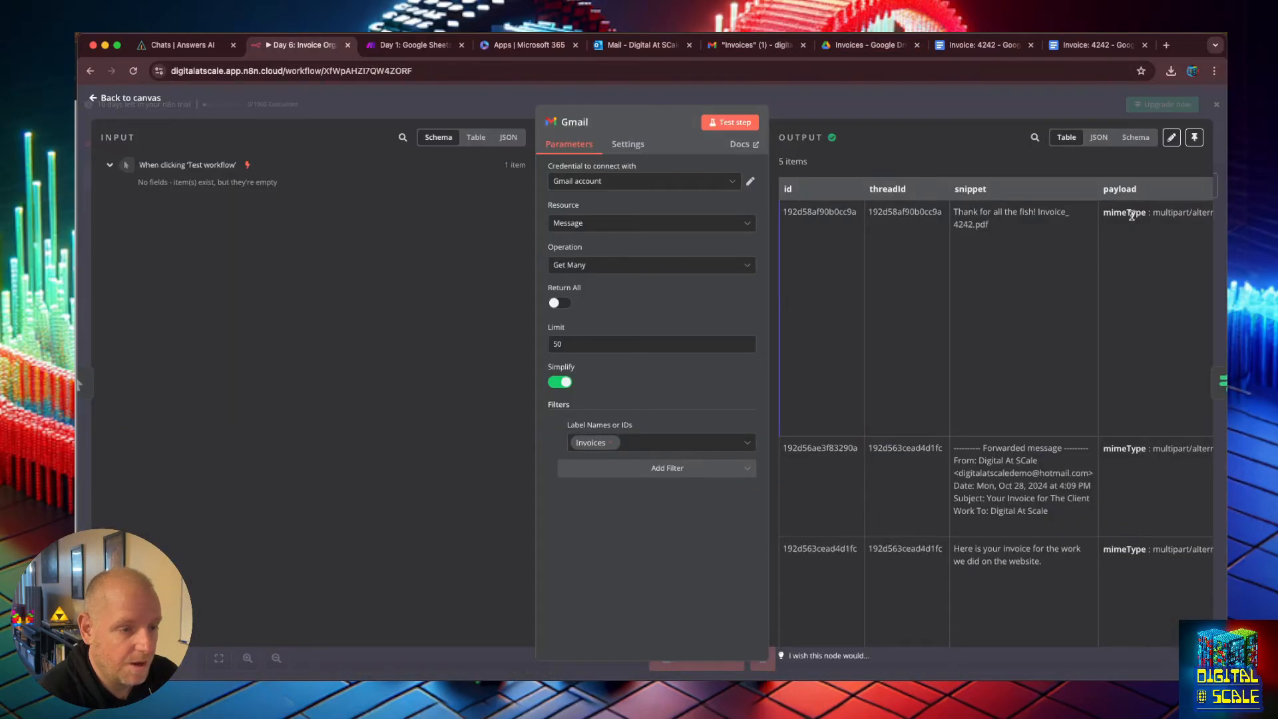
mouse_move(1129, 209)
mouse_down()
mouse_move(1186, 211)
mouse_move(1125, 218)
mouse_up()
scroll(1125, 231, down, 3)
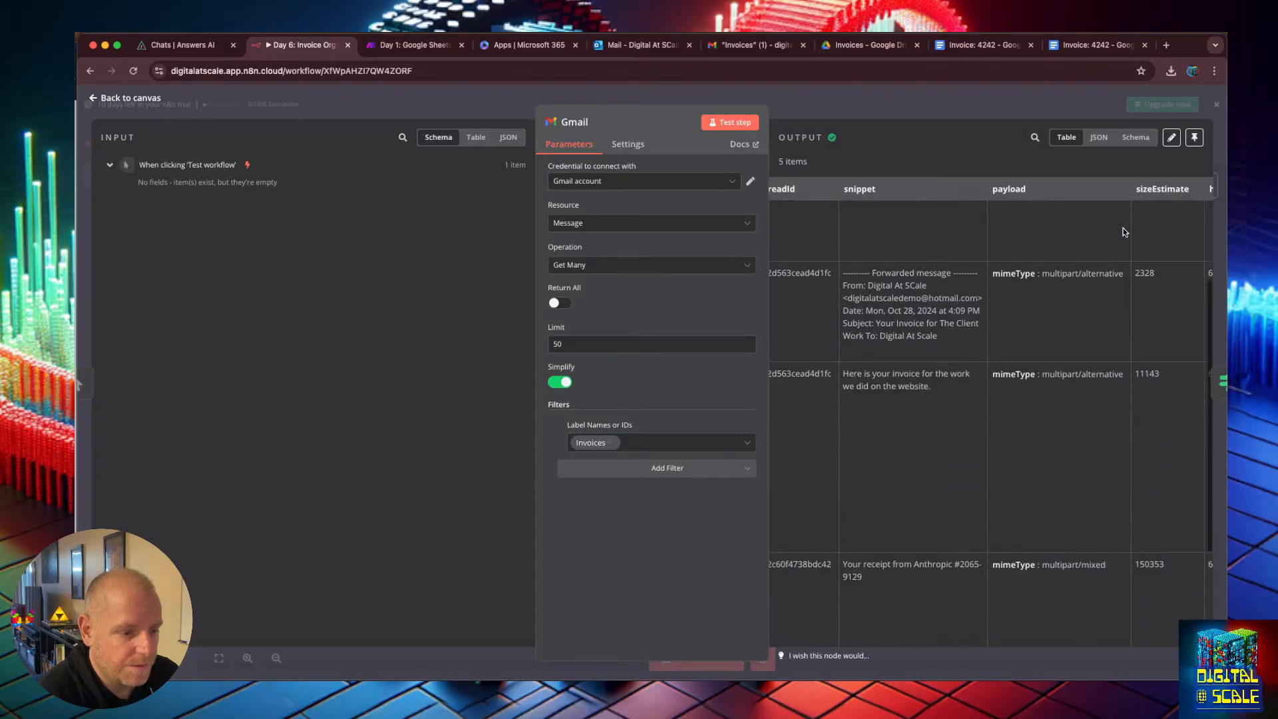
scroll(1124, 230, up, 3)
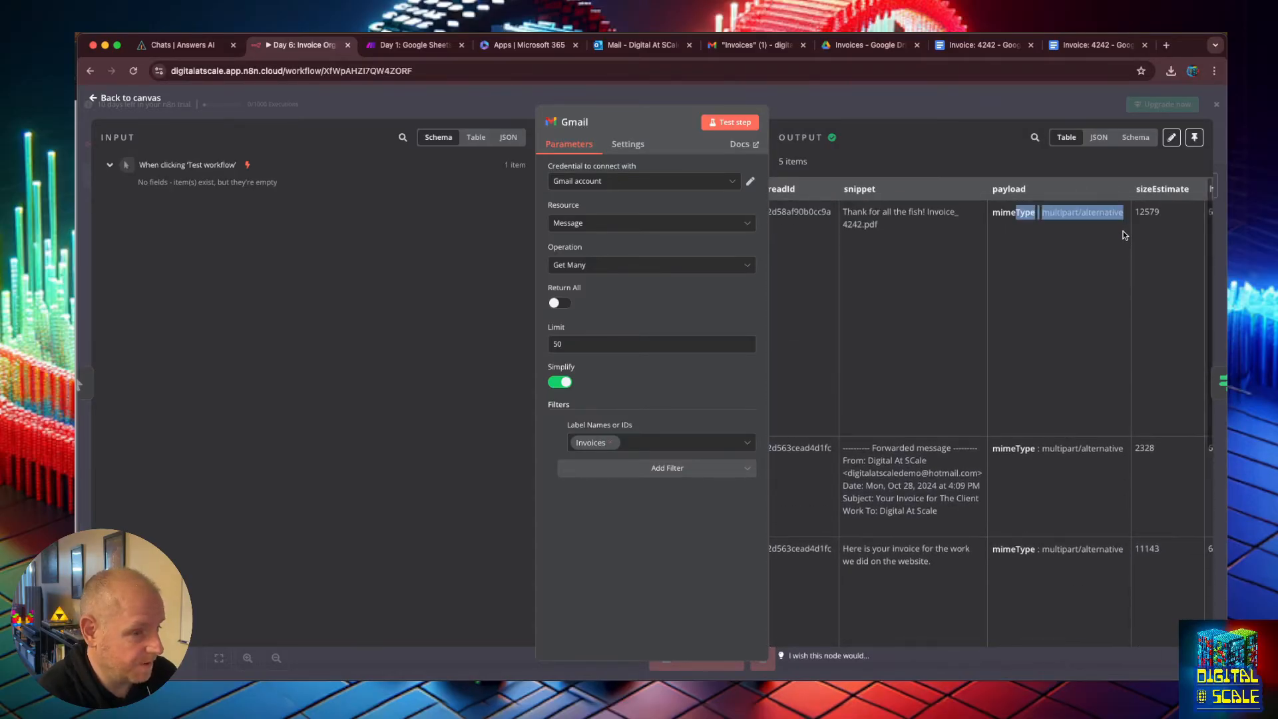
click(1124, 217)
drag(1125, 213, 1042, 213)
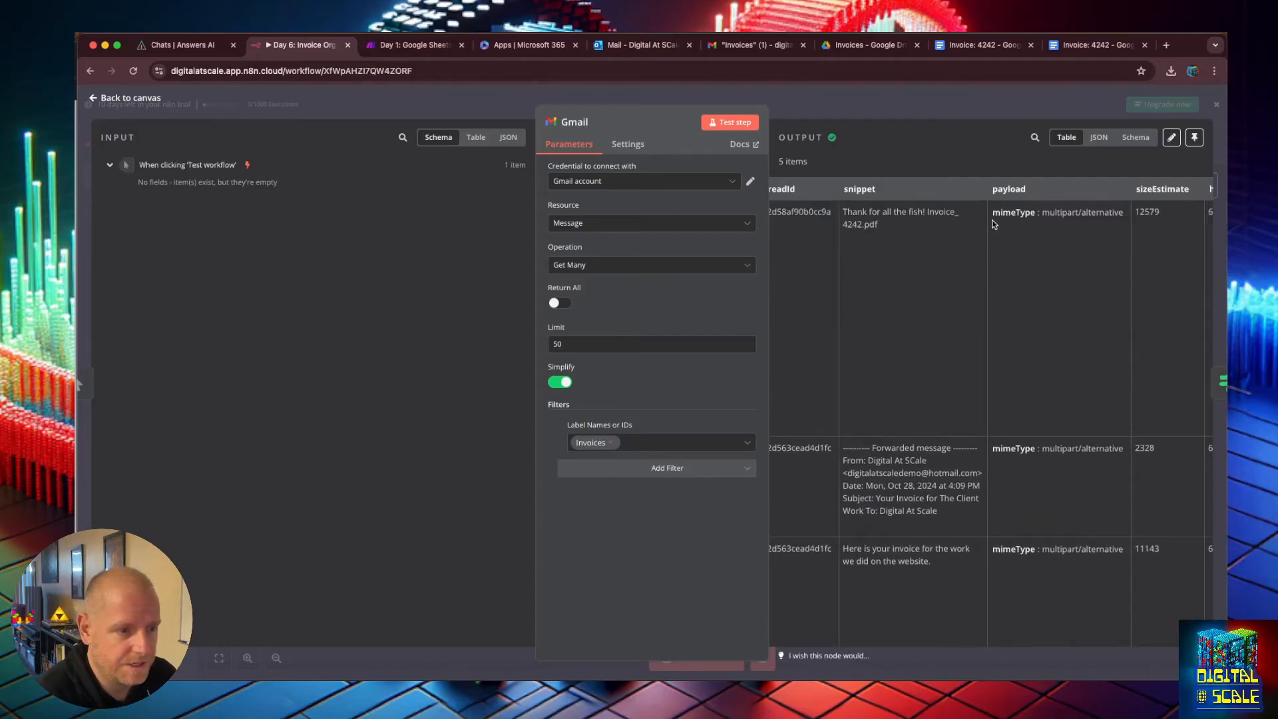
drag(993, 215, 1182, 211)
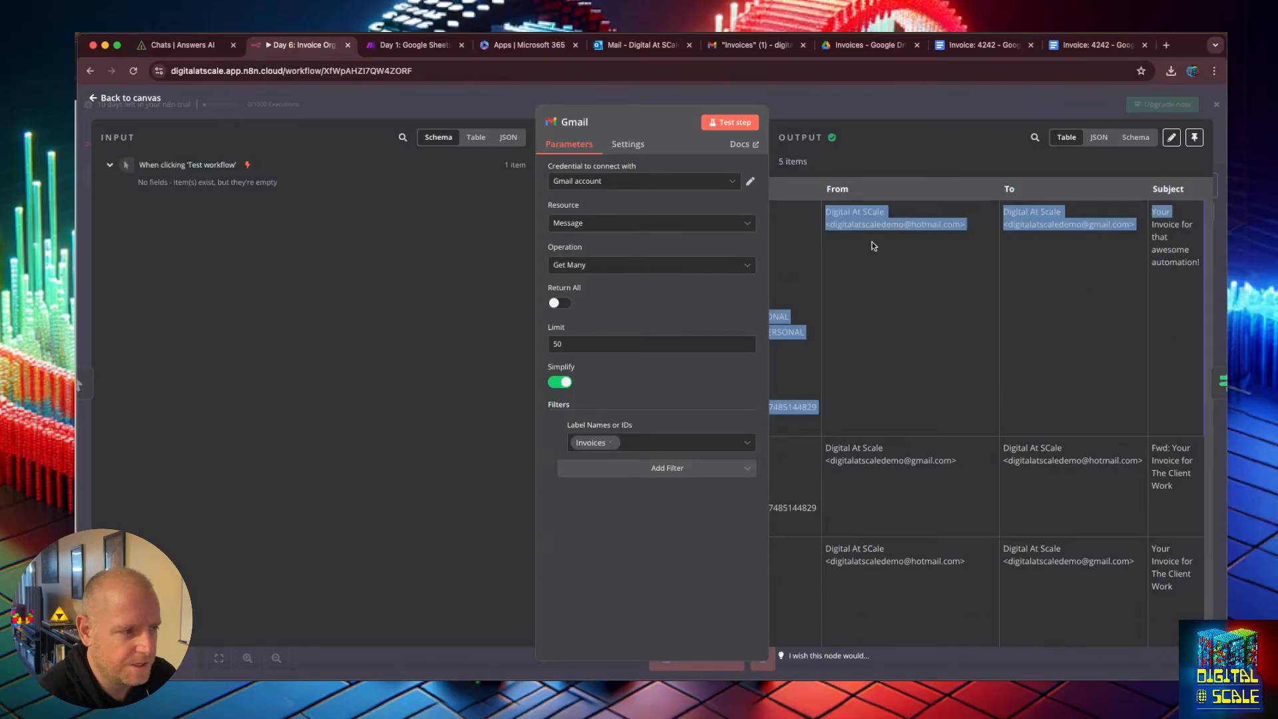
Turn off Simplify in the Gmail node, enable Download Attachments, and test the step.
click(560, 382)
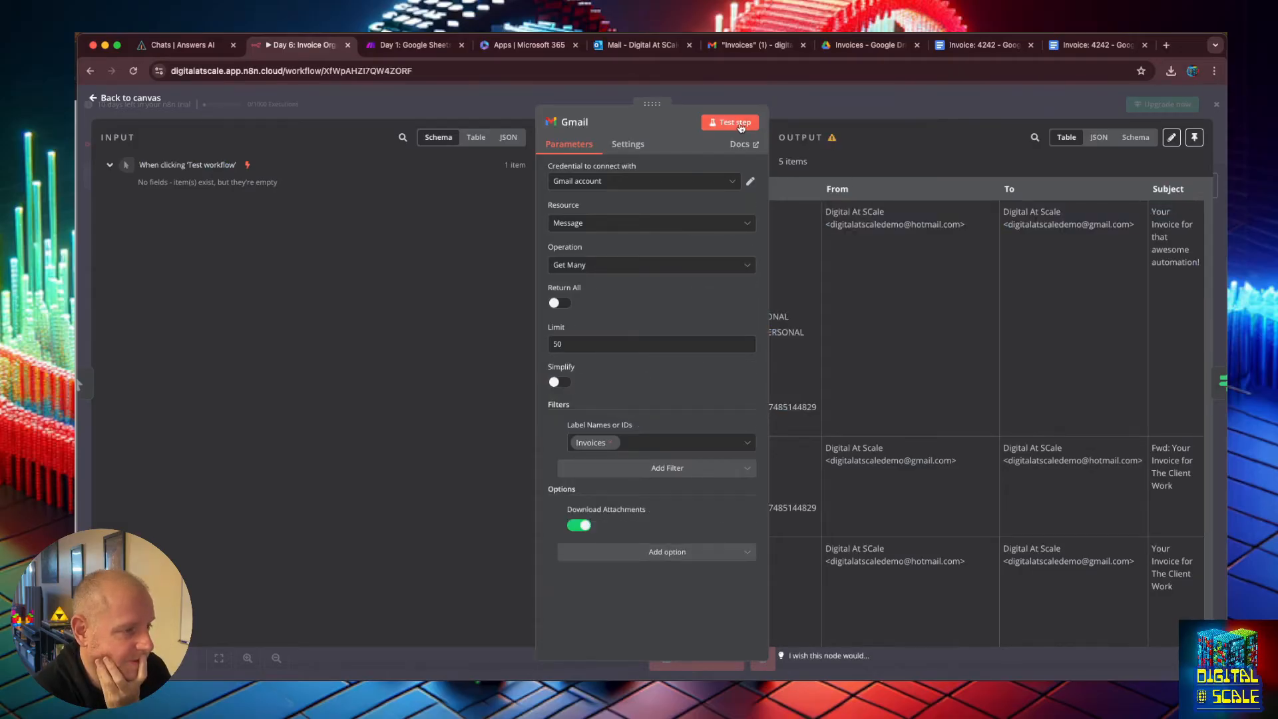
click(730, 121)
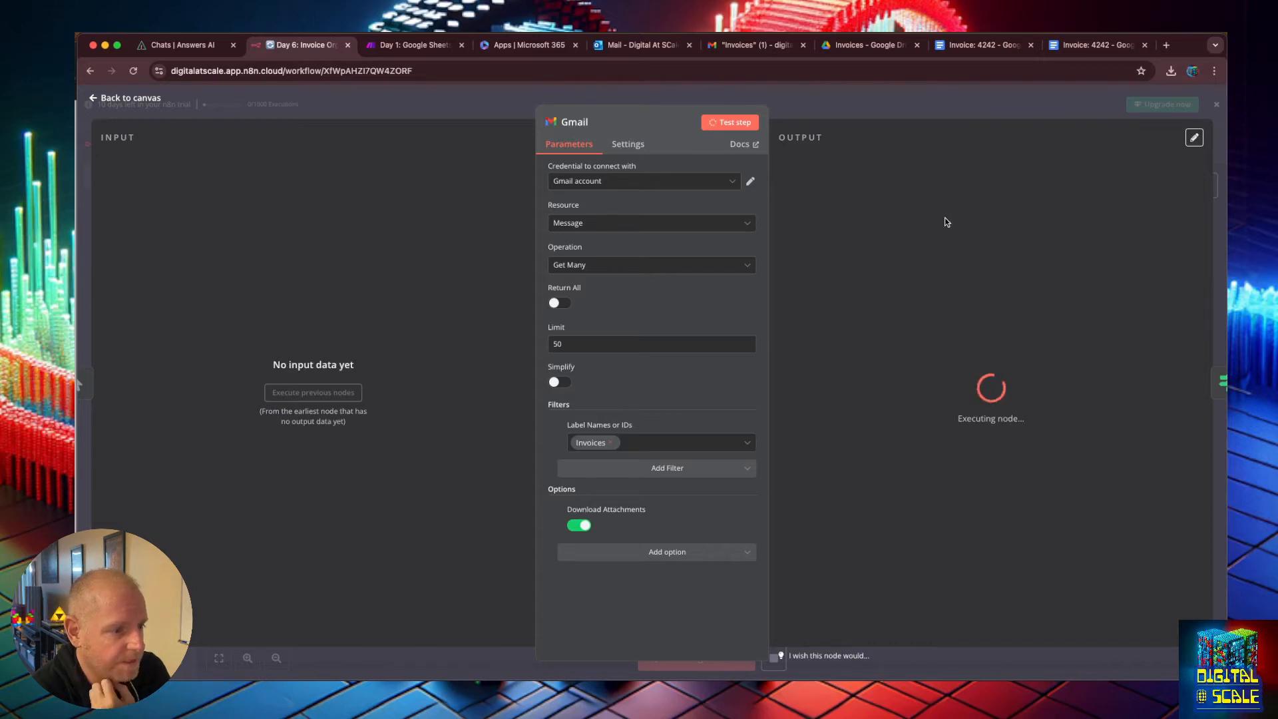
Reload the editor, stop the hanging workflow execution and reload the page again.
click(133, 70)
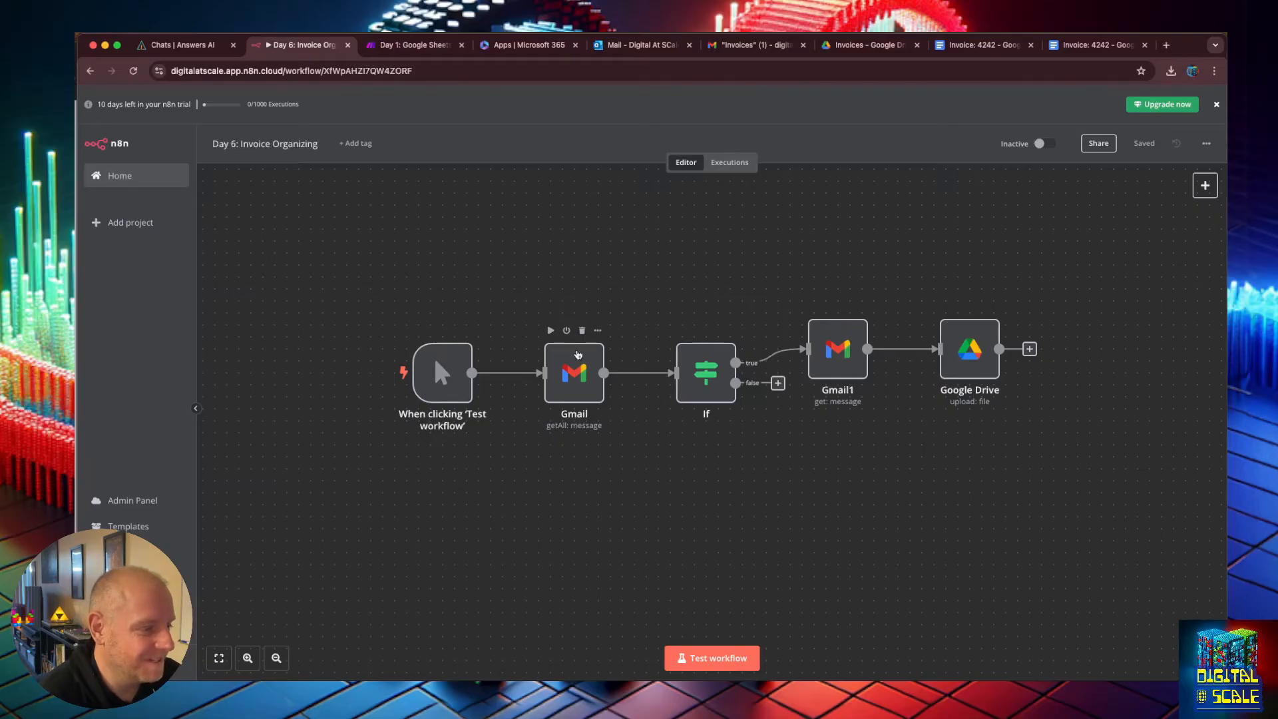
click(578, 354)
double_click(578, 355)
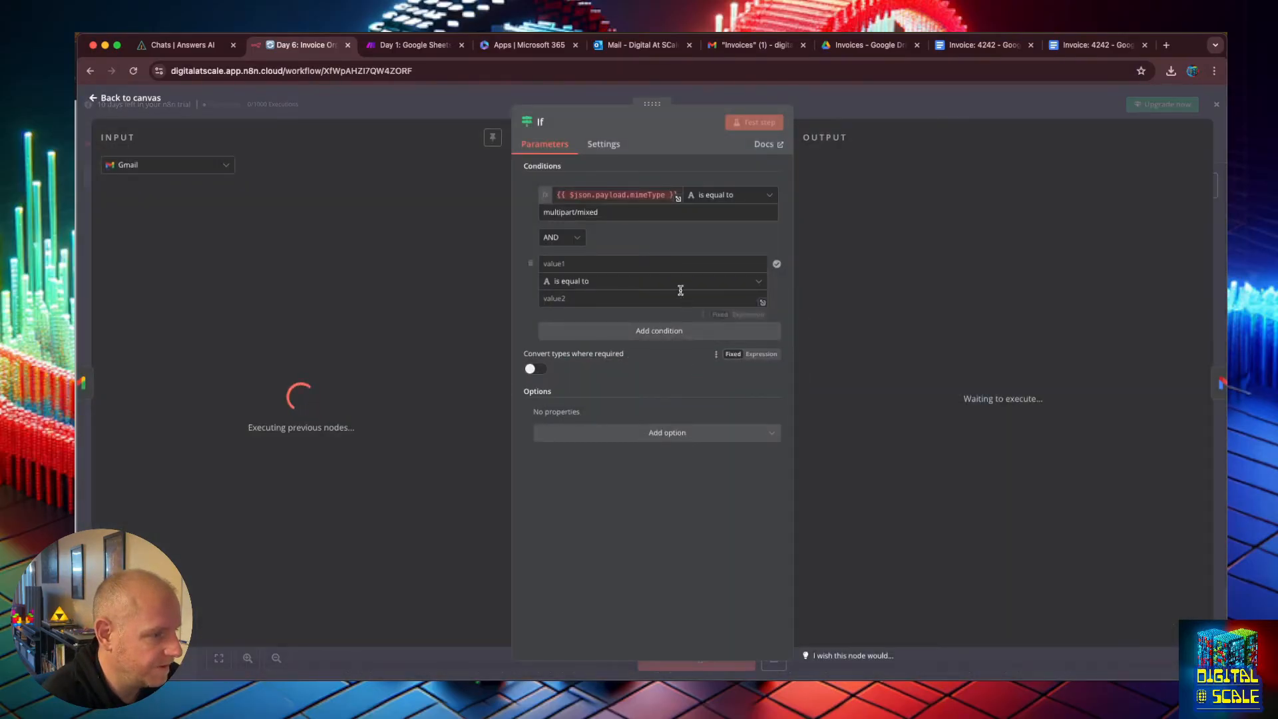
key(Escape)
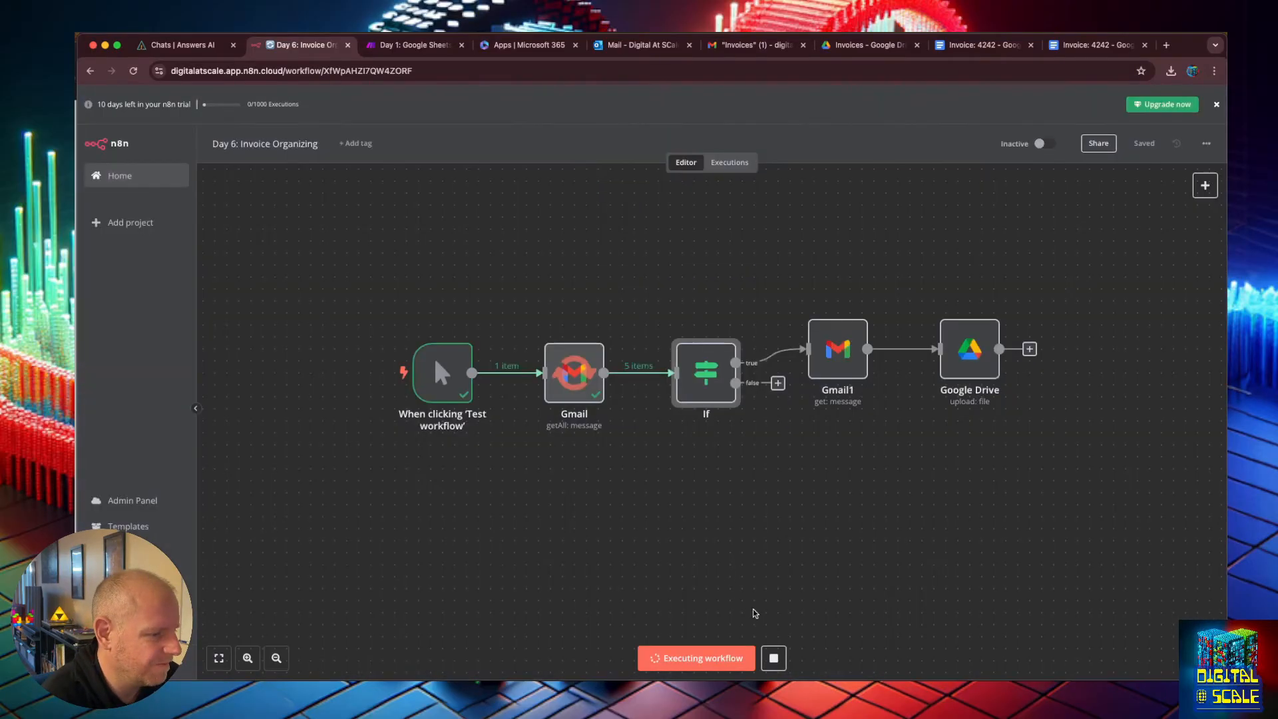
click(773, 658)
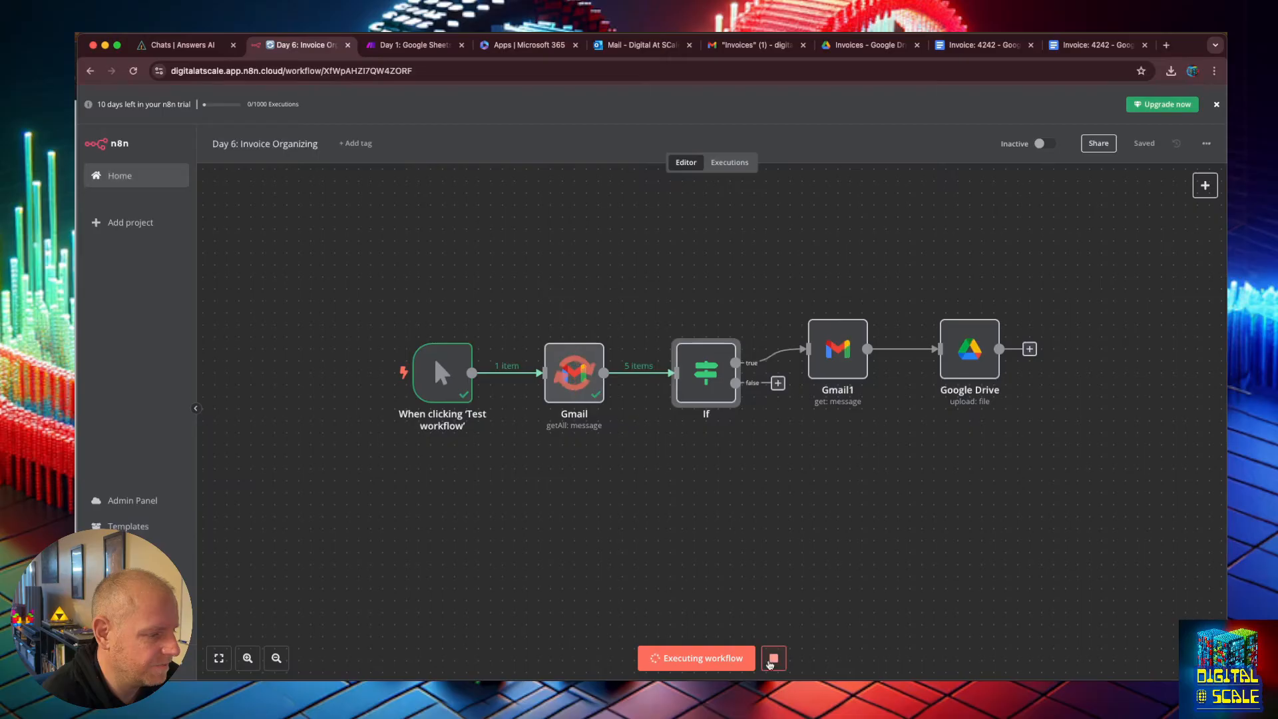
click(136, 71)
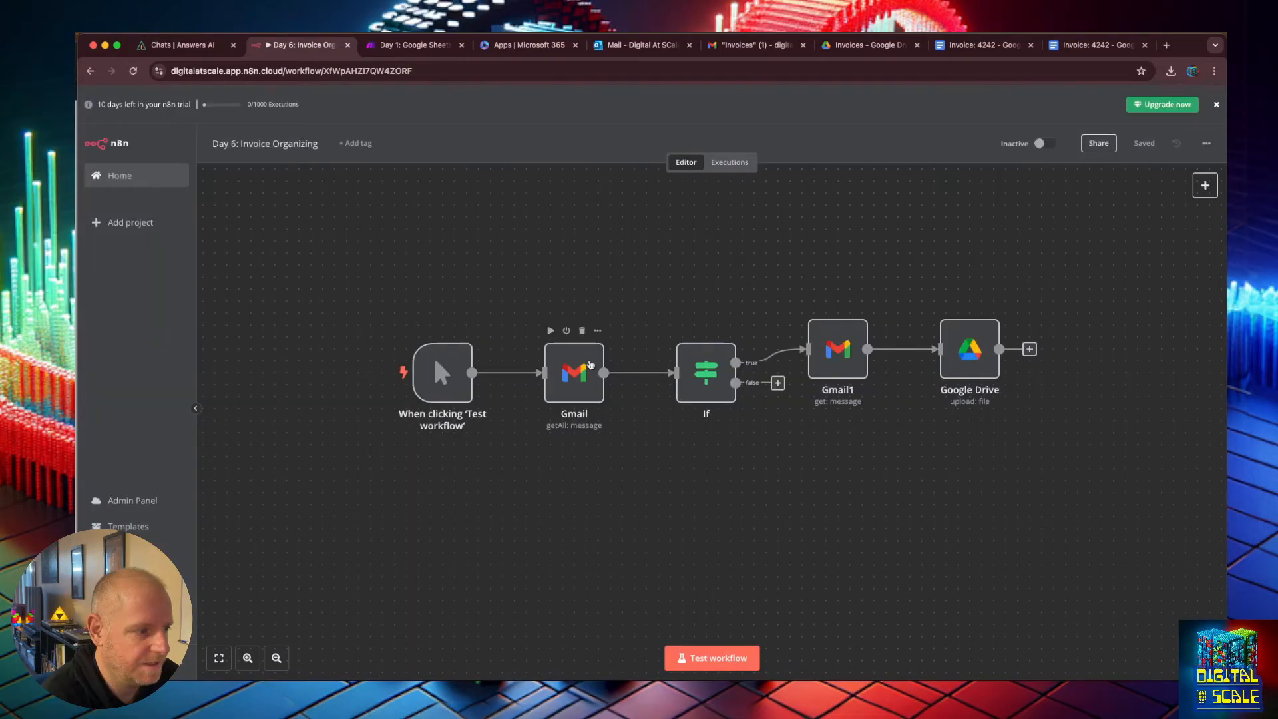
Reopen the Gmail node and run its test step.
double_click(589, 363)
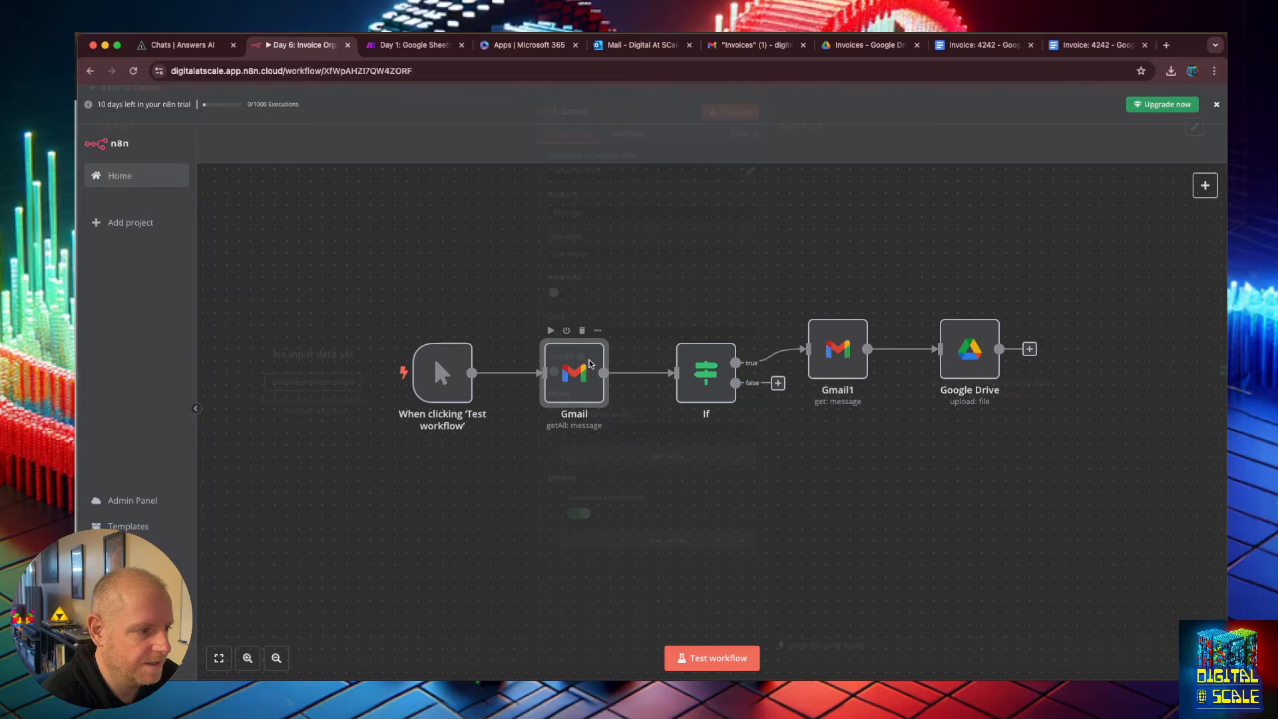
click(746, 126)
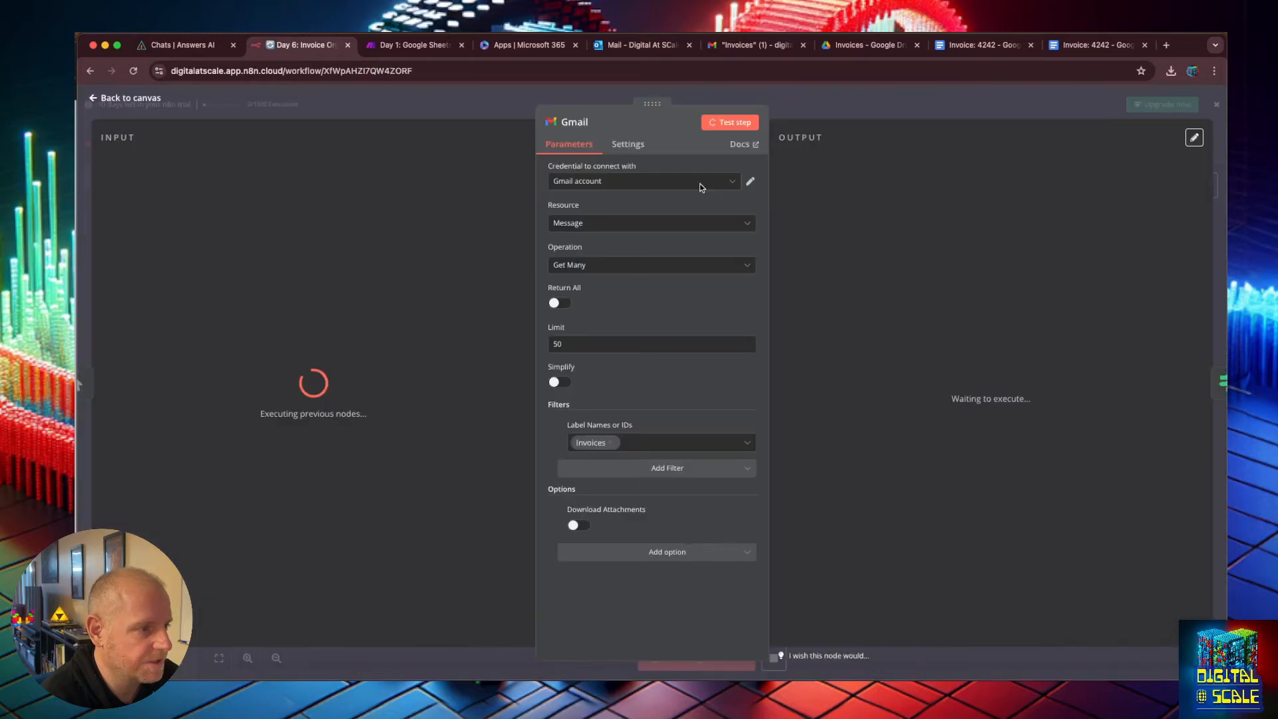
Delete the If node and connect the Gmail node directly to Gmail1.
double_click(559, 366)
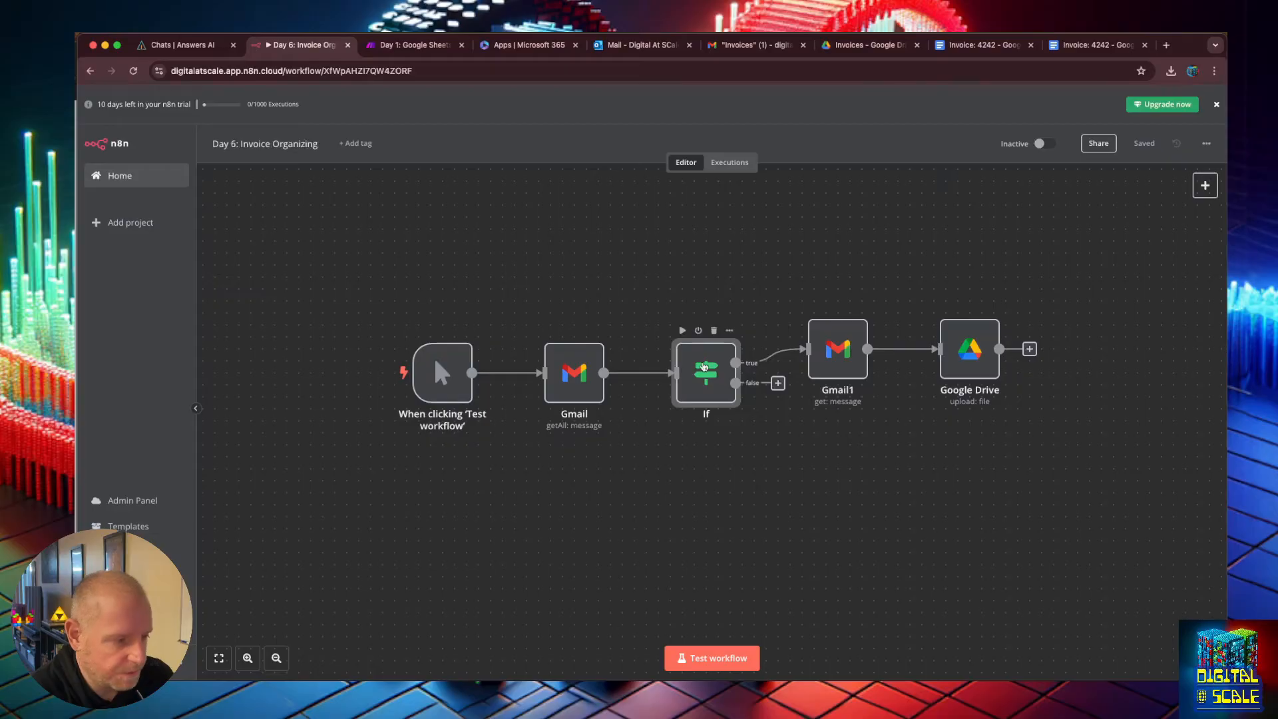
key(Delete)
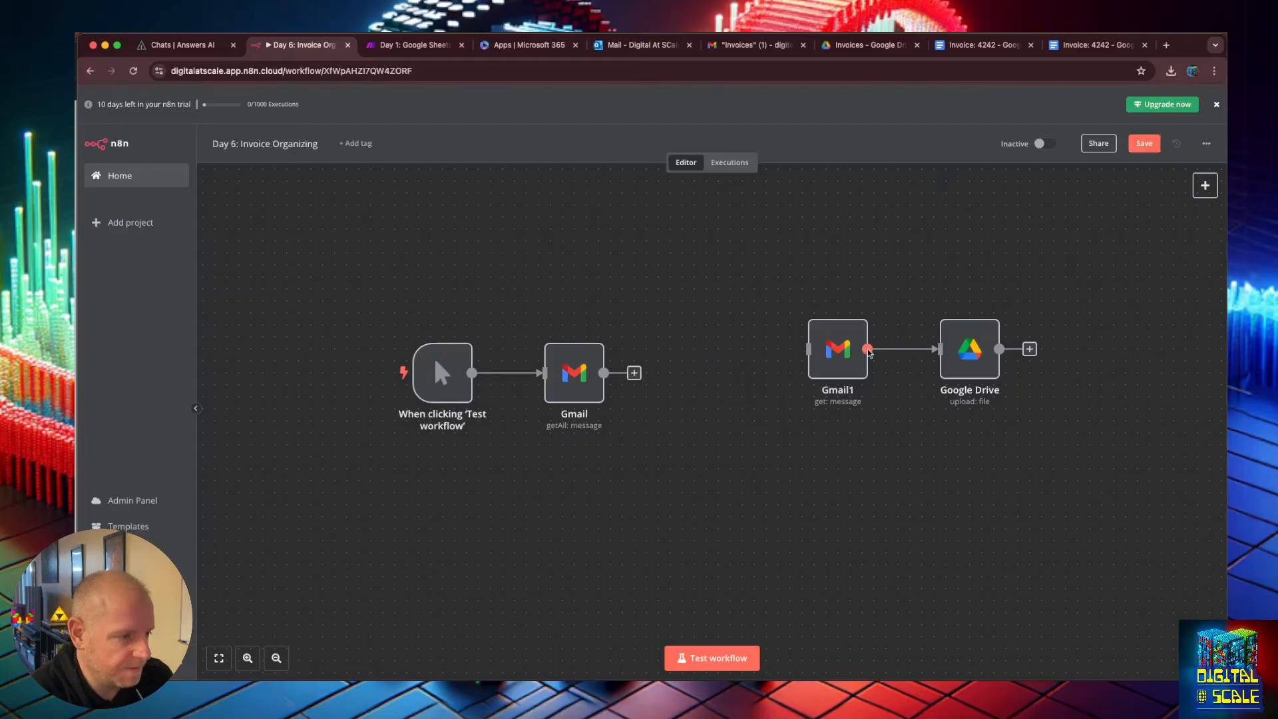
drag(633, 373, 817, 377)
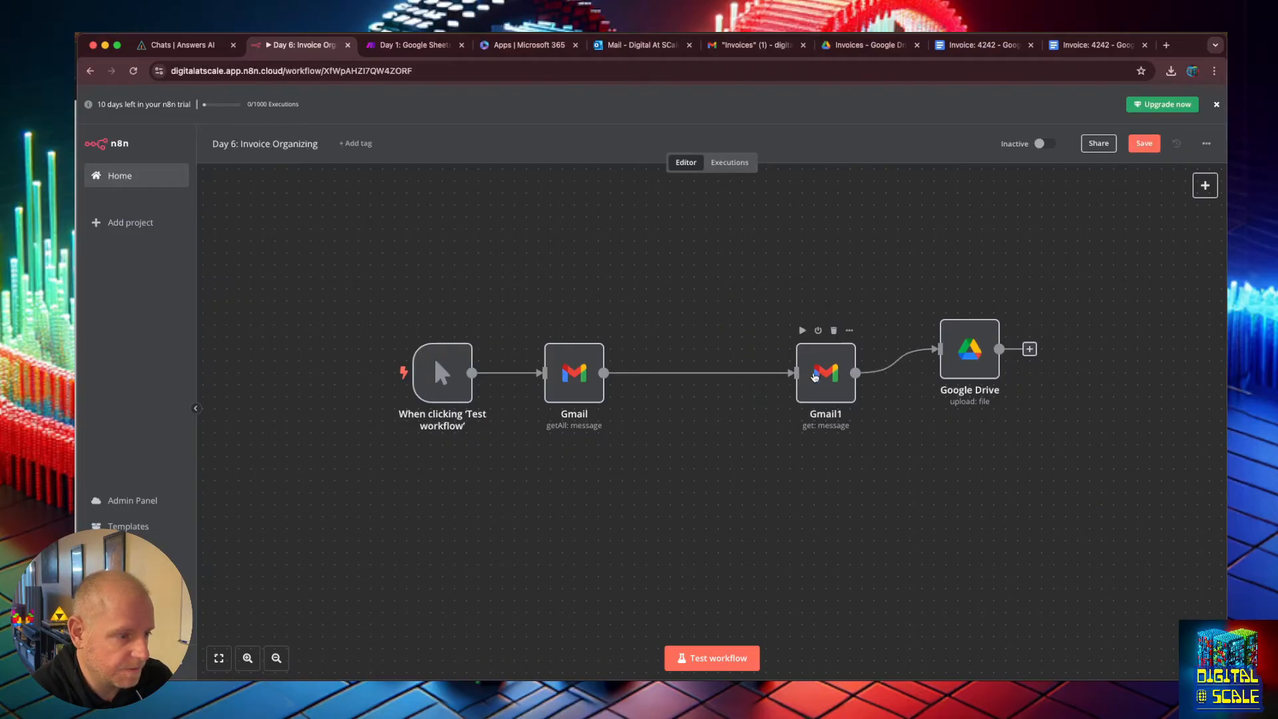
Line up the Gmail1 and Google Drive nodes in a row with the other nodes.
drag(961, 368, 961, 392)
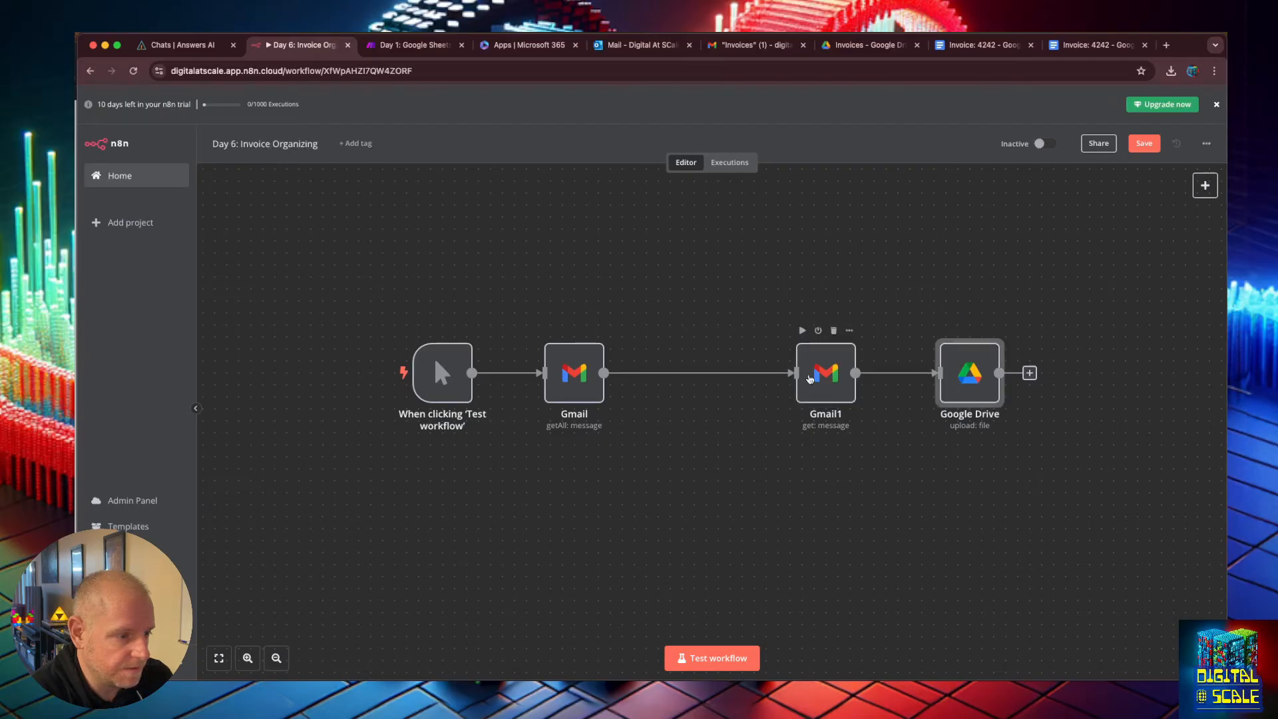
drag(807, 380, 747, 379)
drag(966, 379, 929, 380)
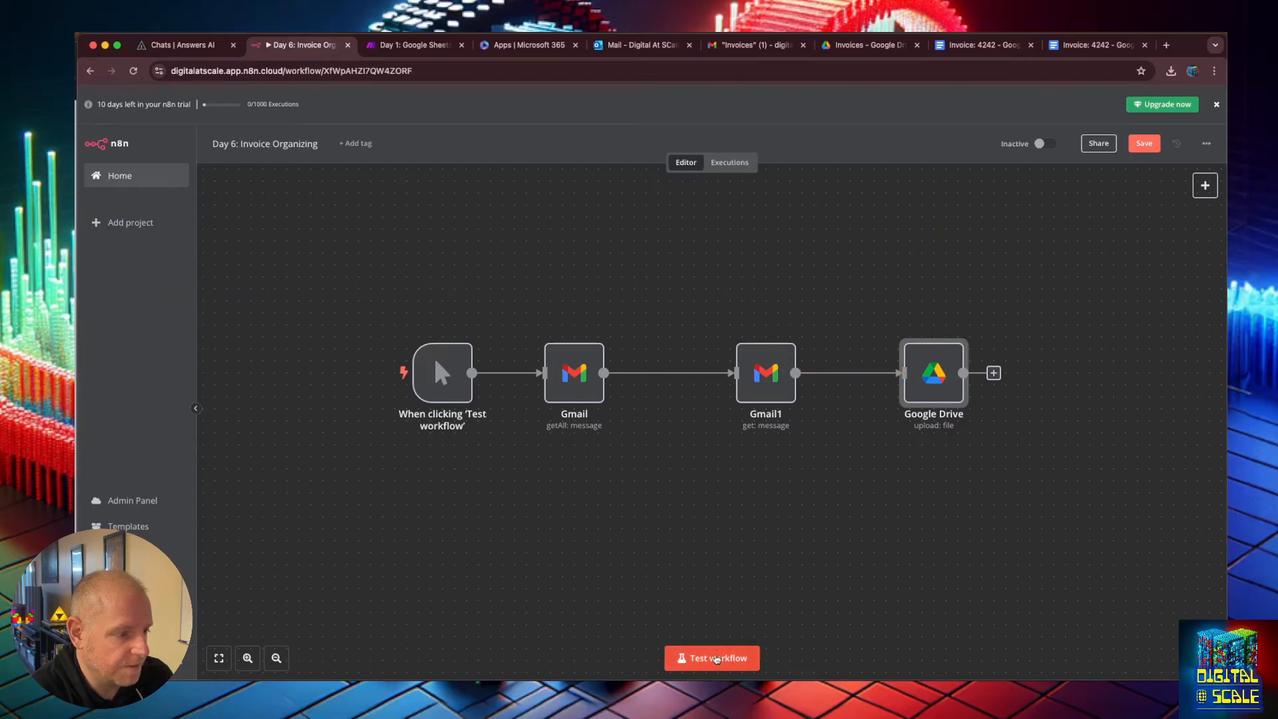
Run the workflow test and examine the Google Drive node's error details.
click(707, 659)
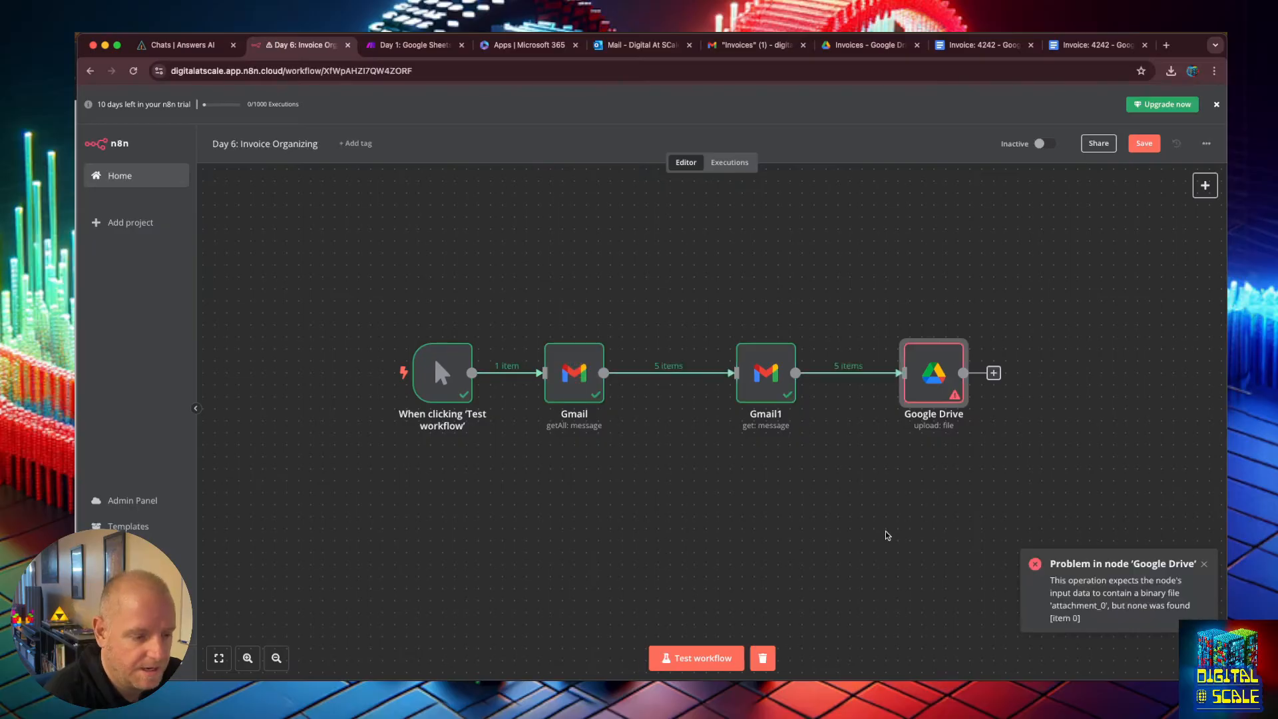
double_click(933, 371)
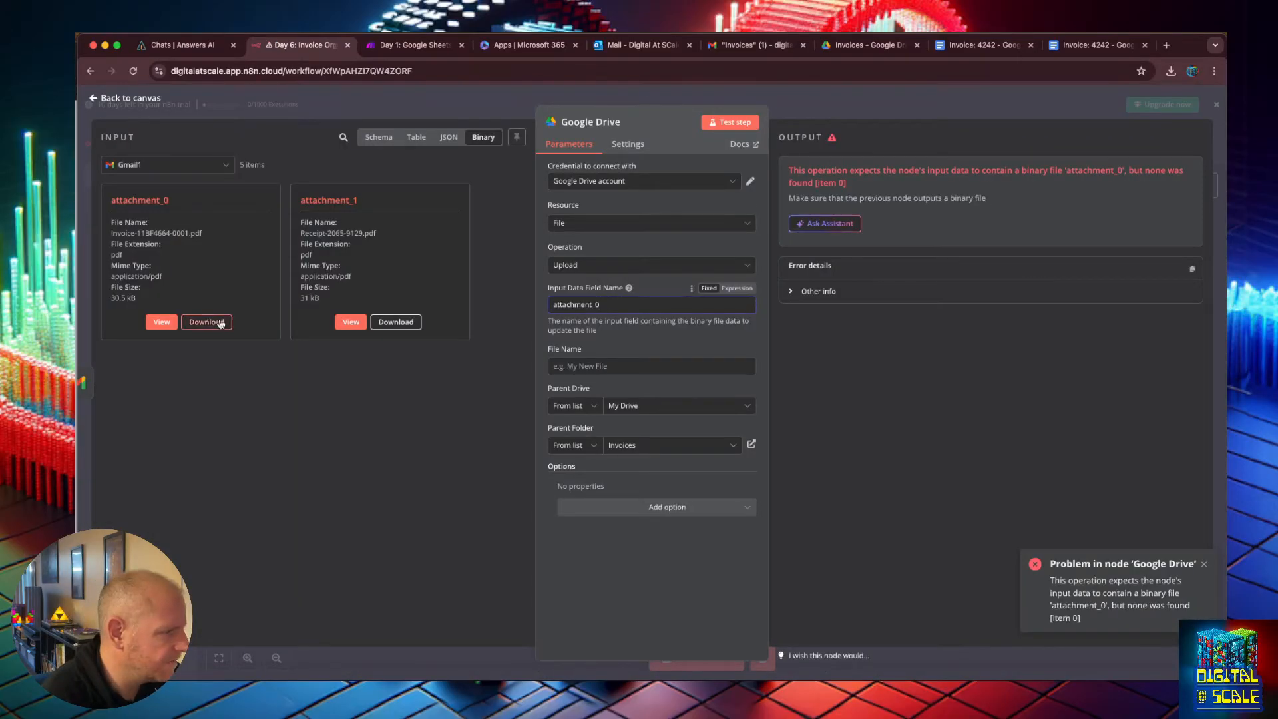
click(730, 122)
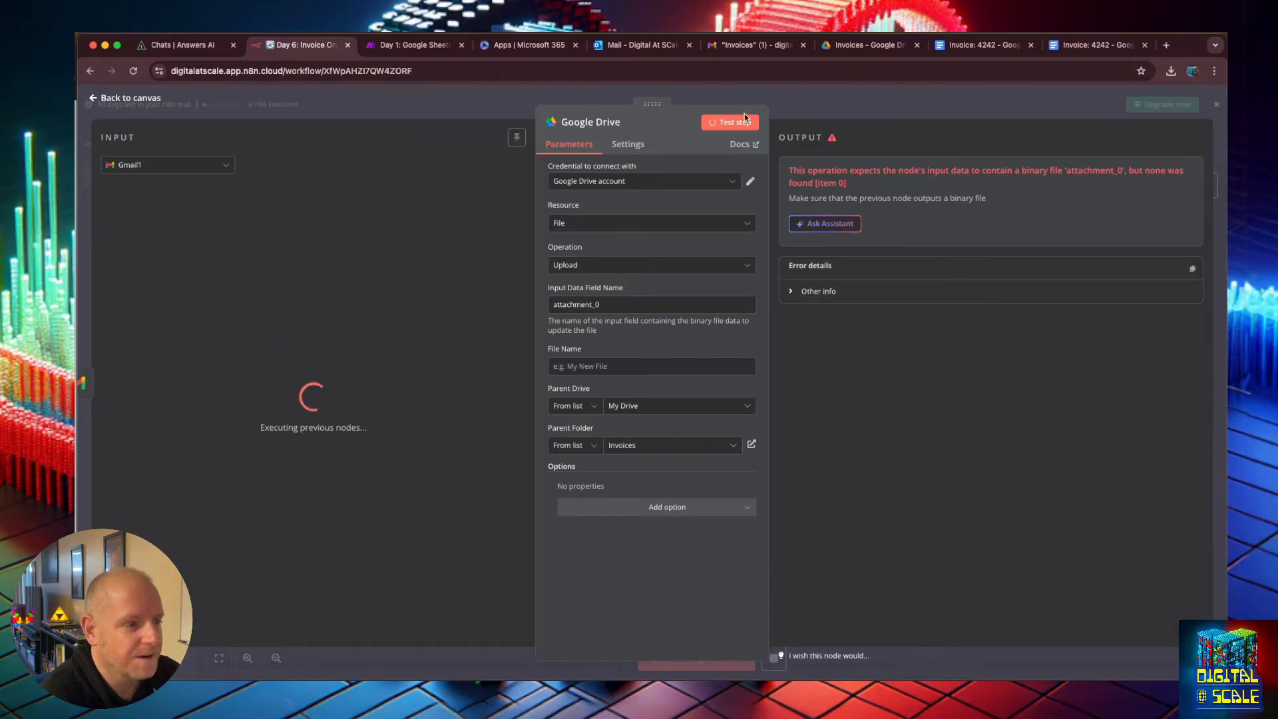
click(790, 291)
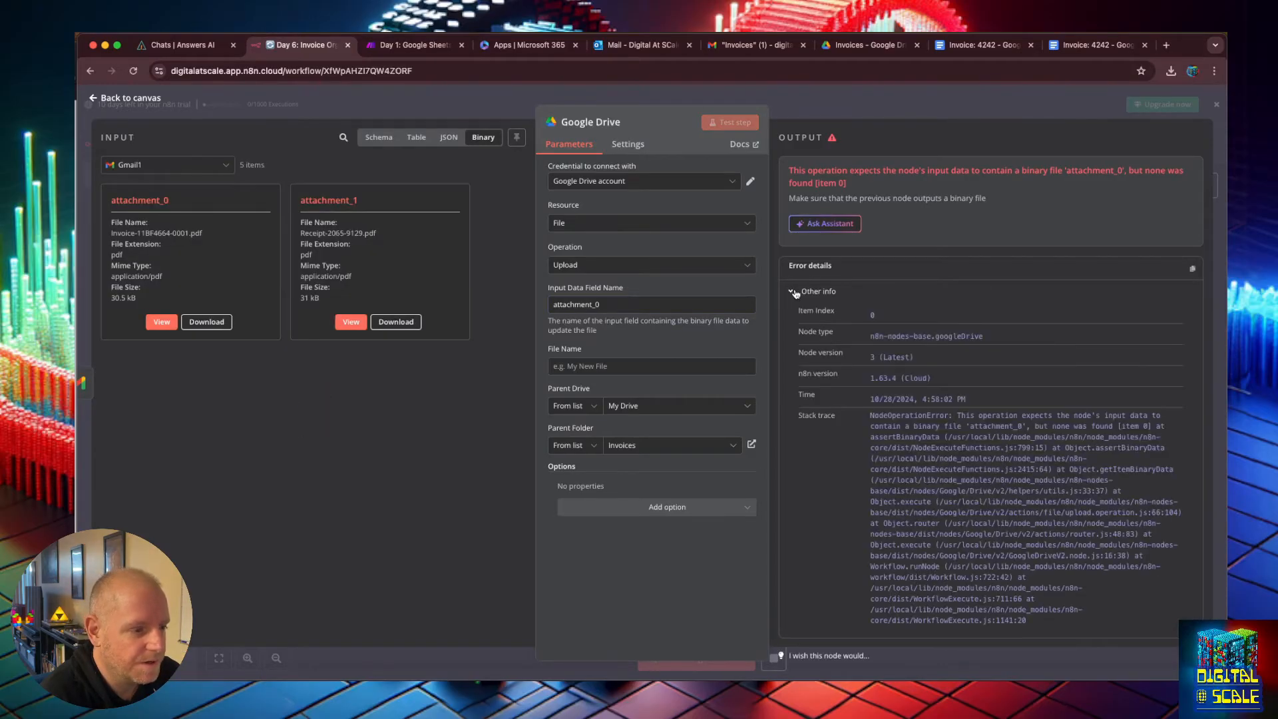
click(774, 659)
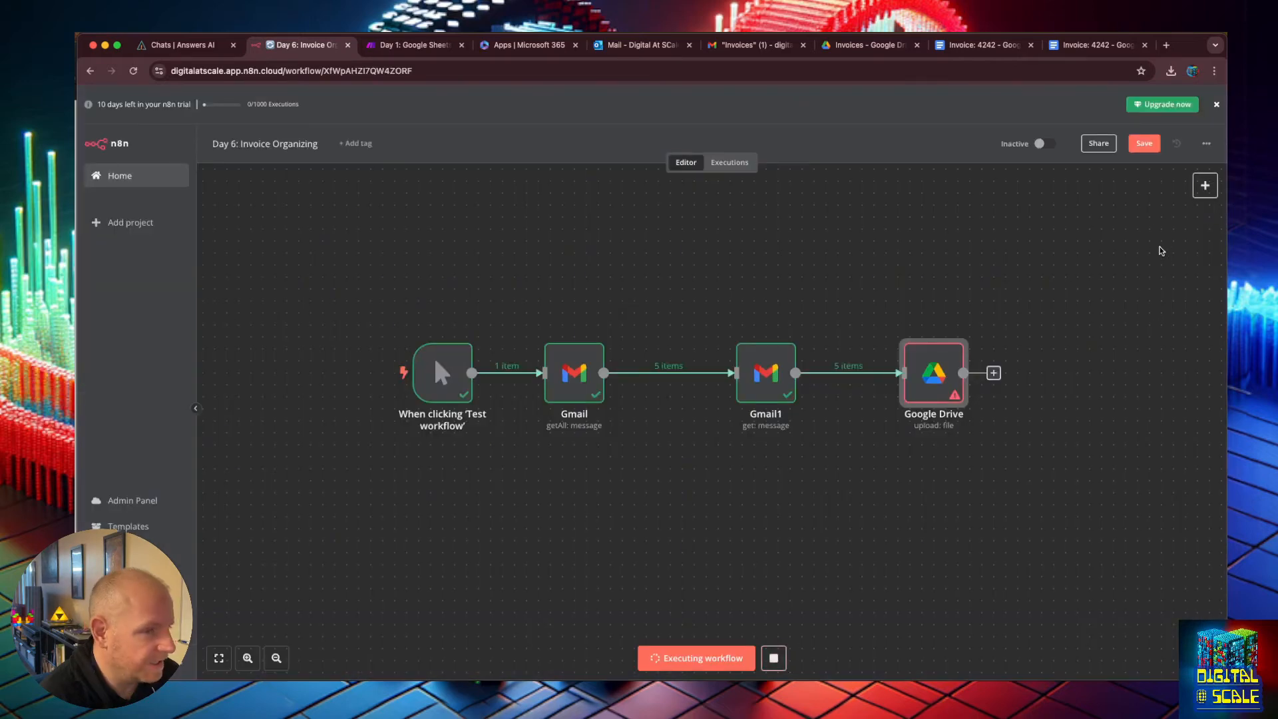
Save the workflow and review the Google Drive and Gmail1 node settings.
click(1145, 143)
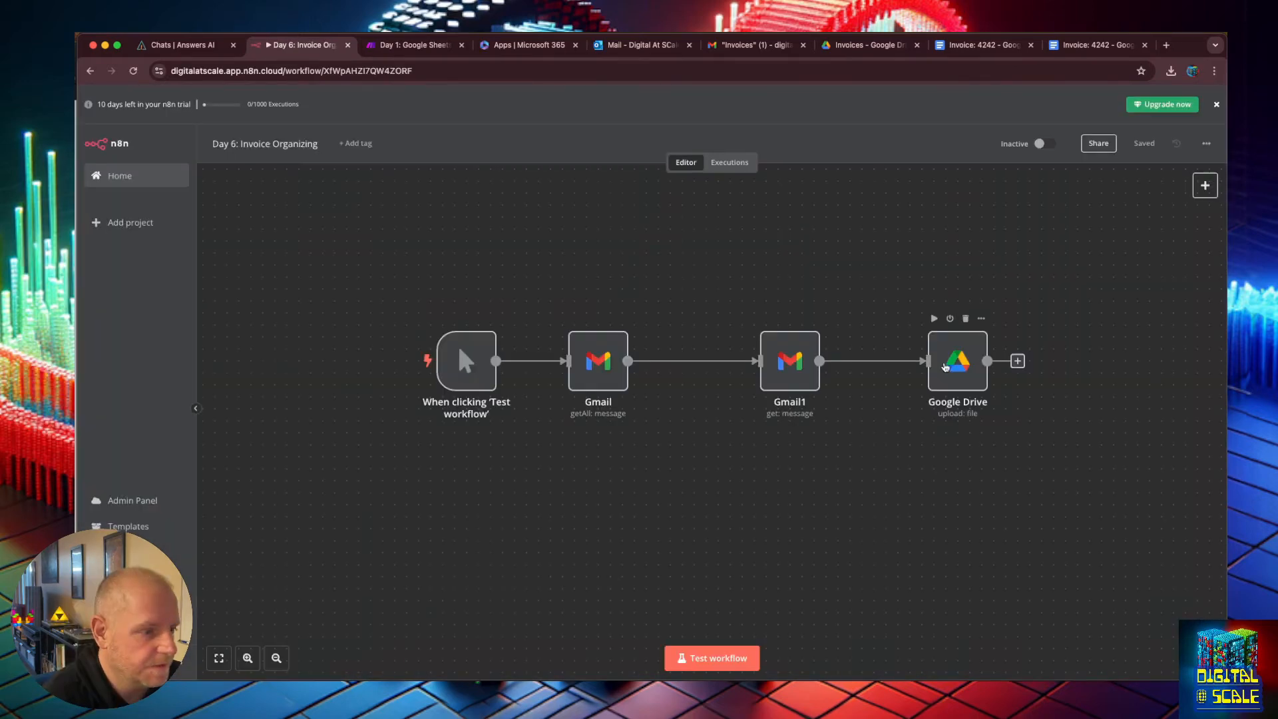
double_click(944, 367)
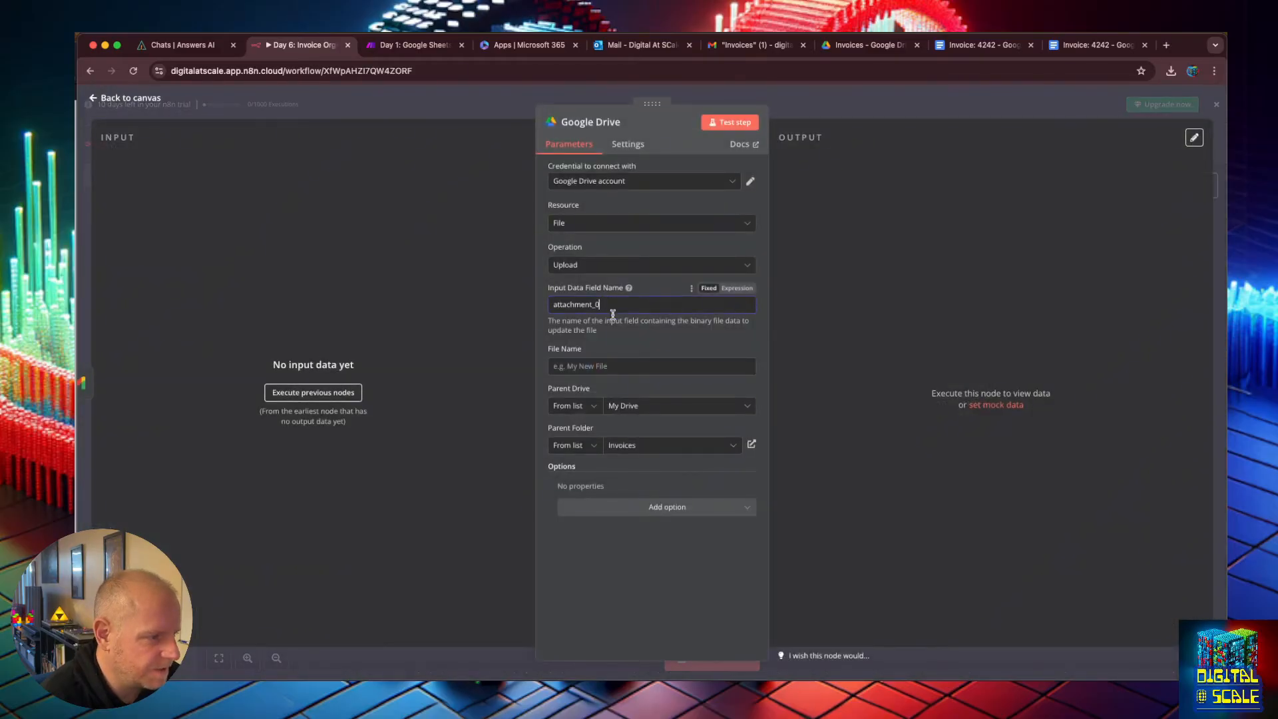
key(Escape)
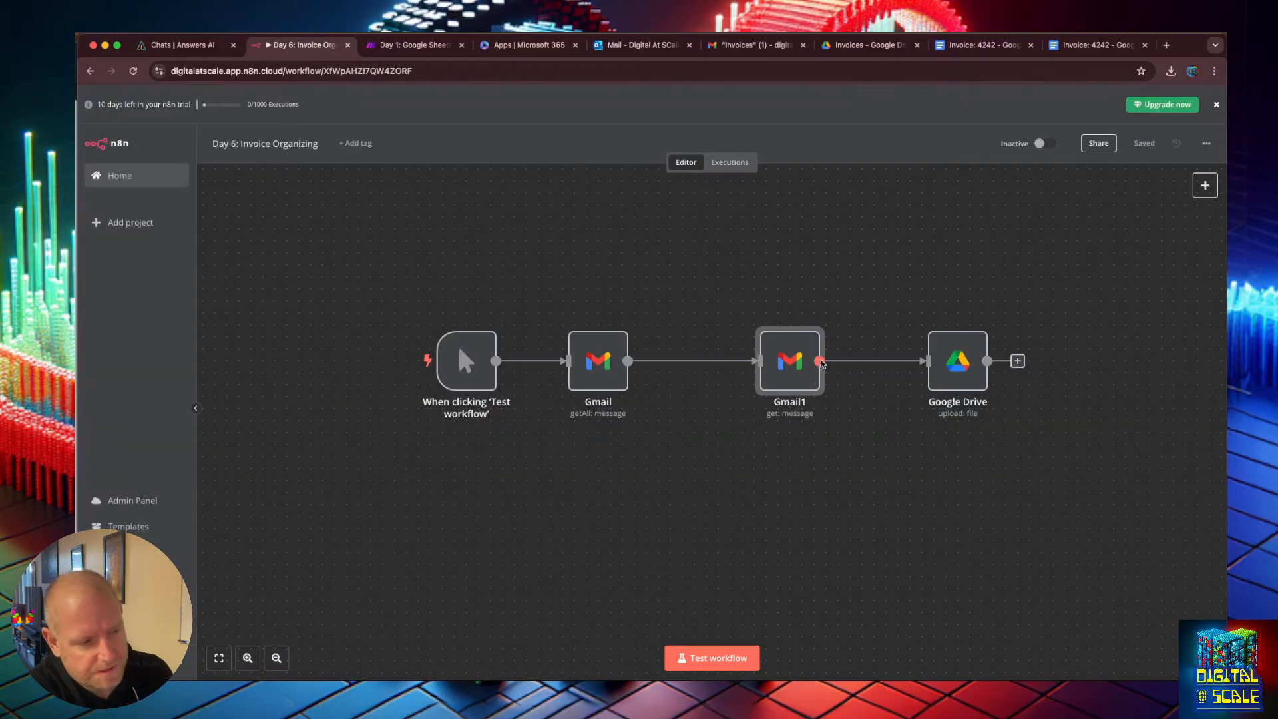
double_click(802, 377)
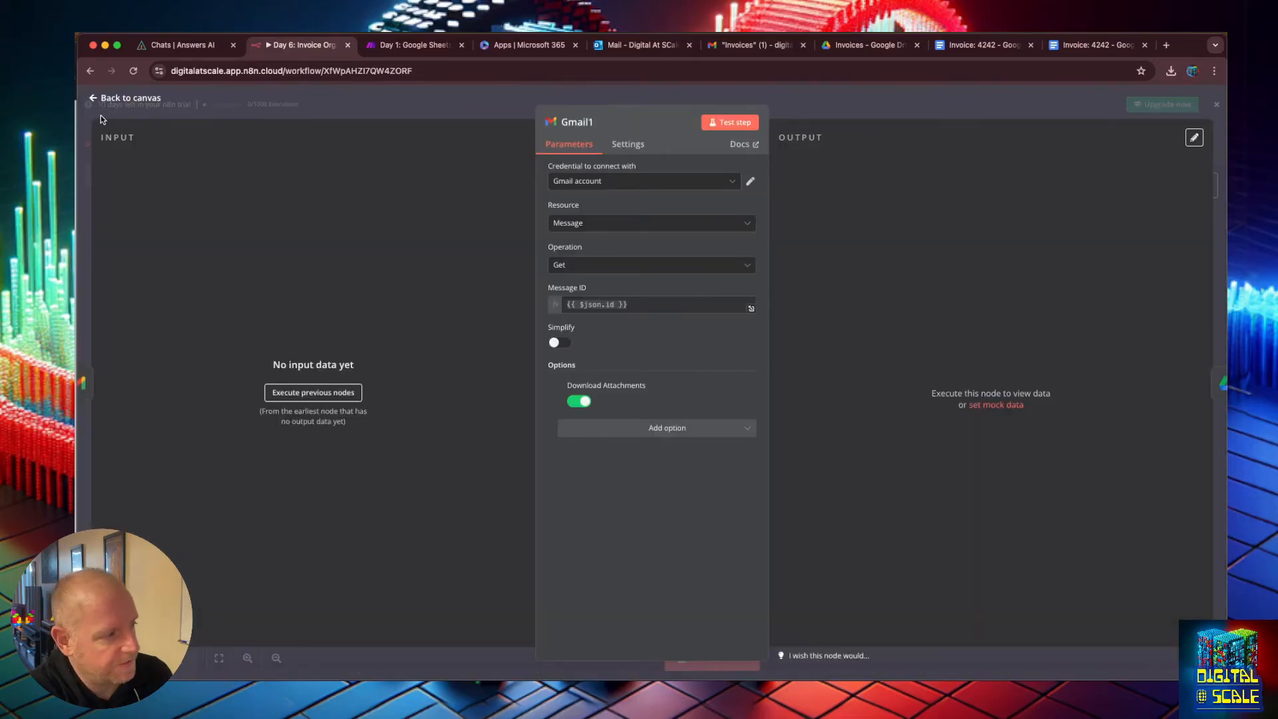
click(87, 101)
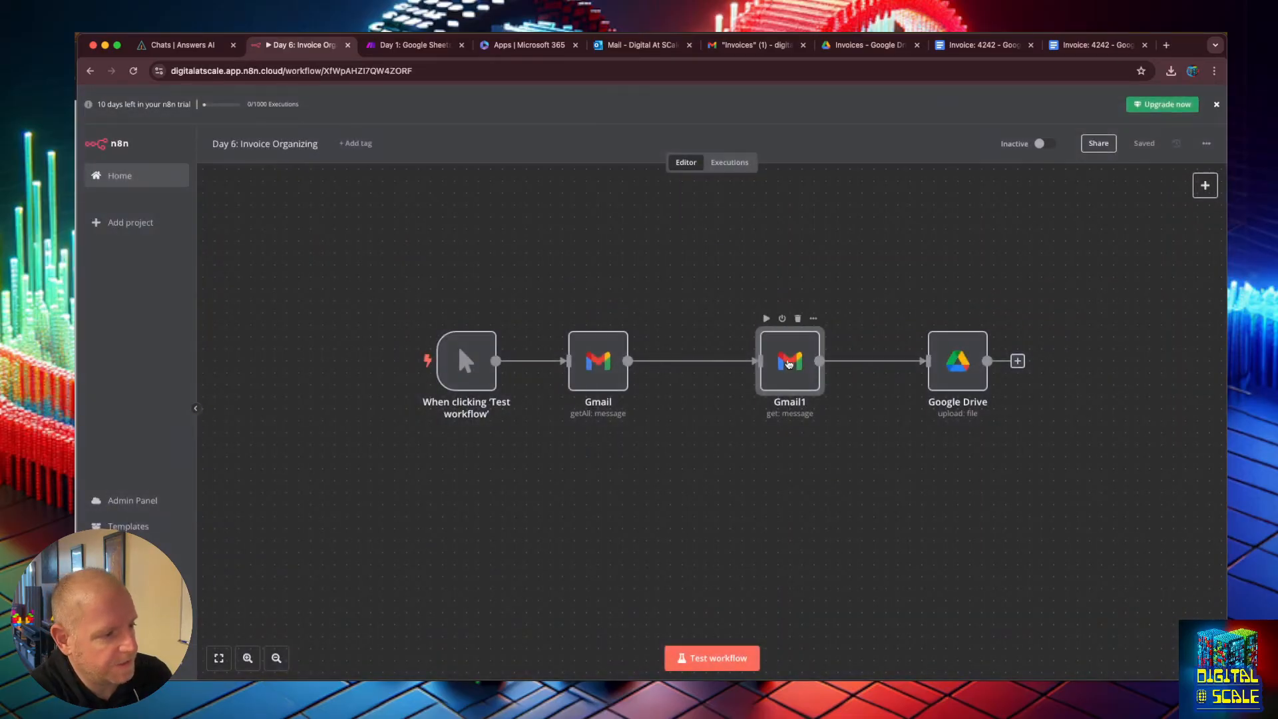
Delete the Gmail1 node so Gmail feeds Google Drive directly, and rerun the workflow test.
key(Delete)
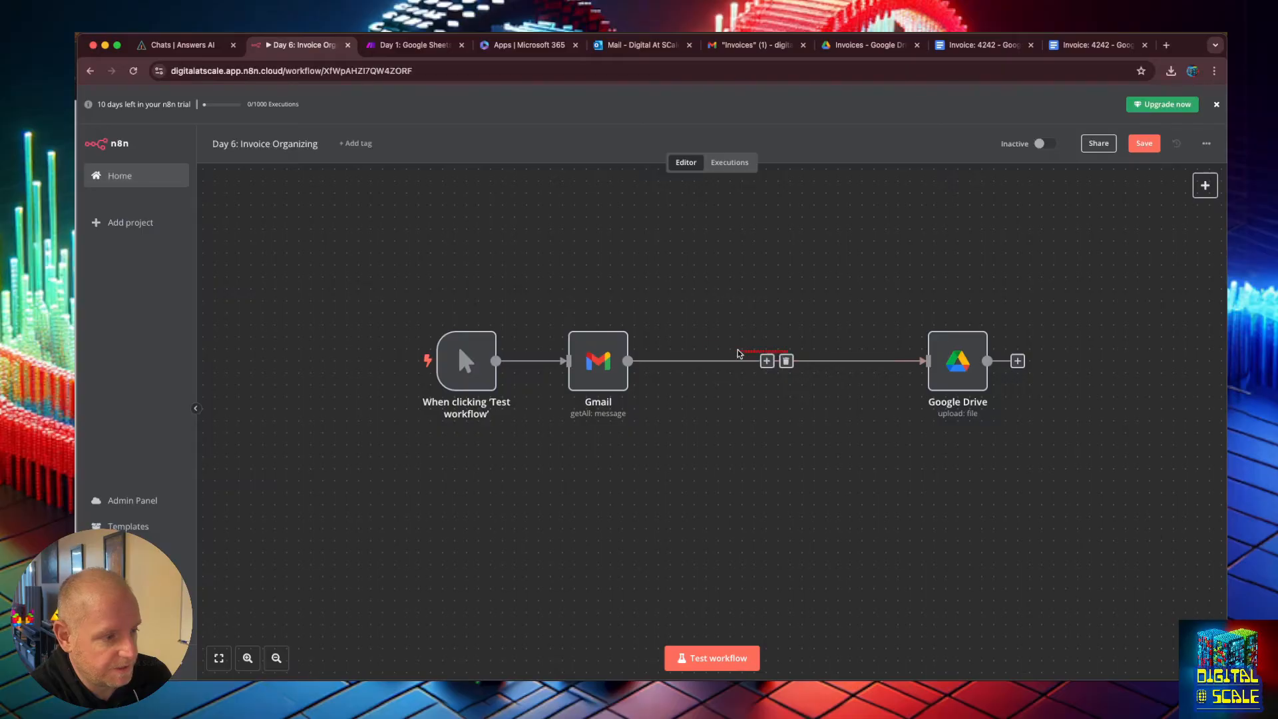
double_click(598, 360)
click(706, 558)
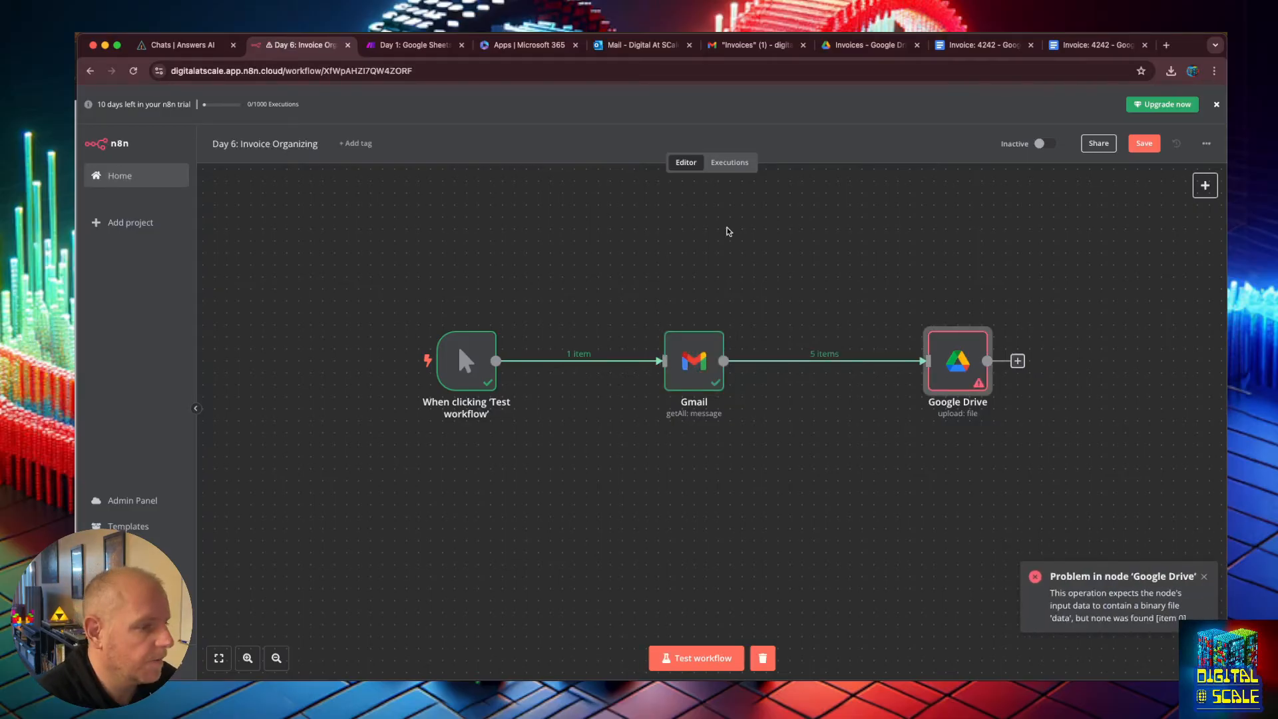
click(726, 227)
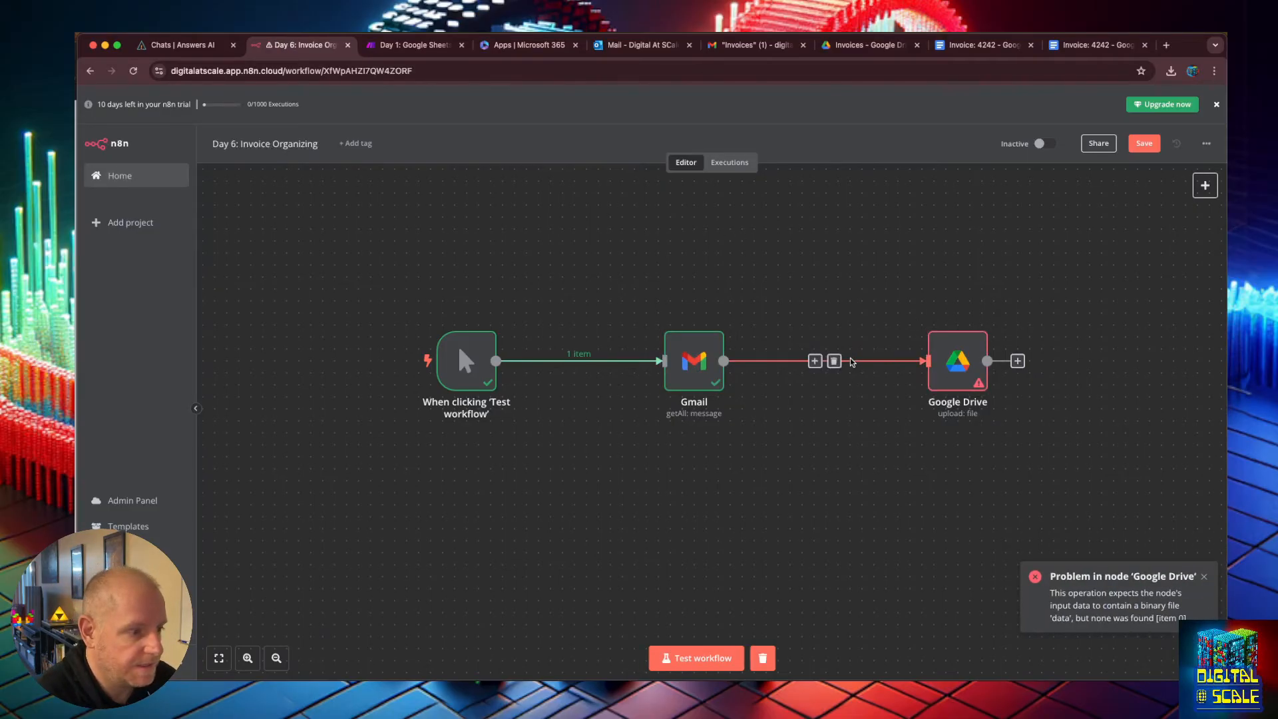
Clear the Google Drive node's Input Data Field Name expression and return to the canvas.
double_click(955, 358)
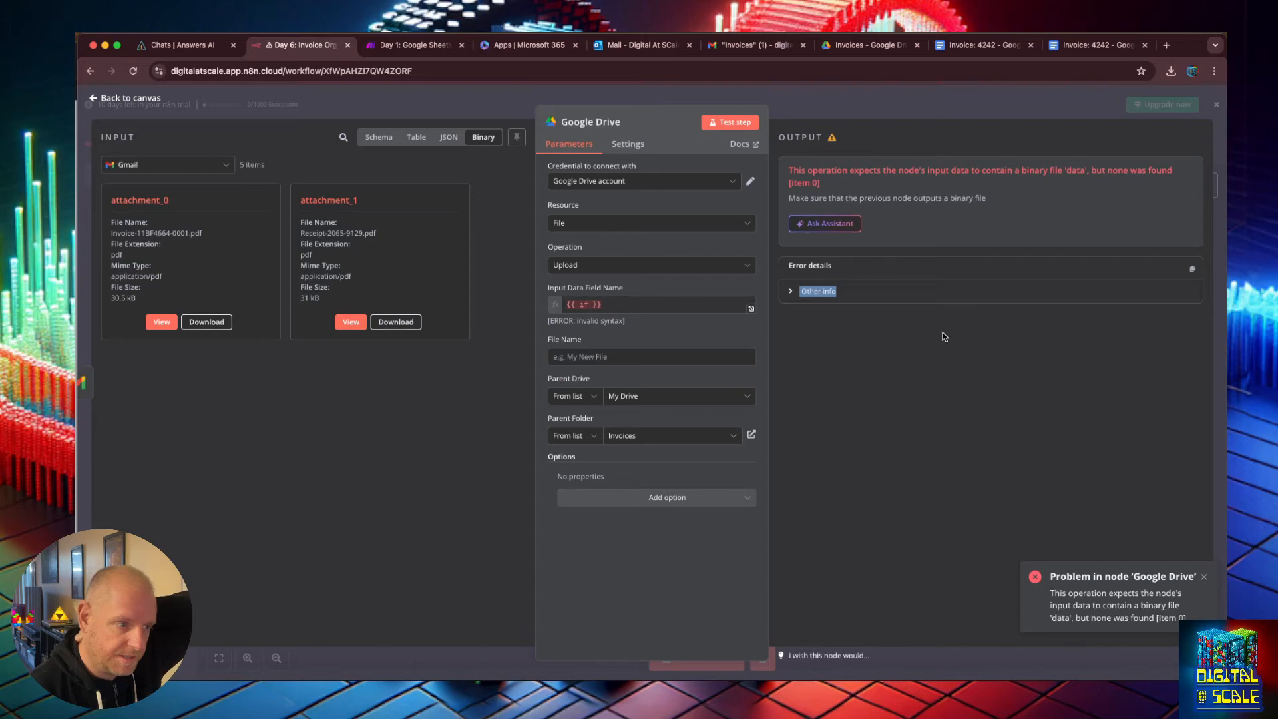
drag(611, 307, 559, 308)
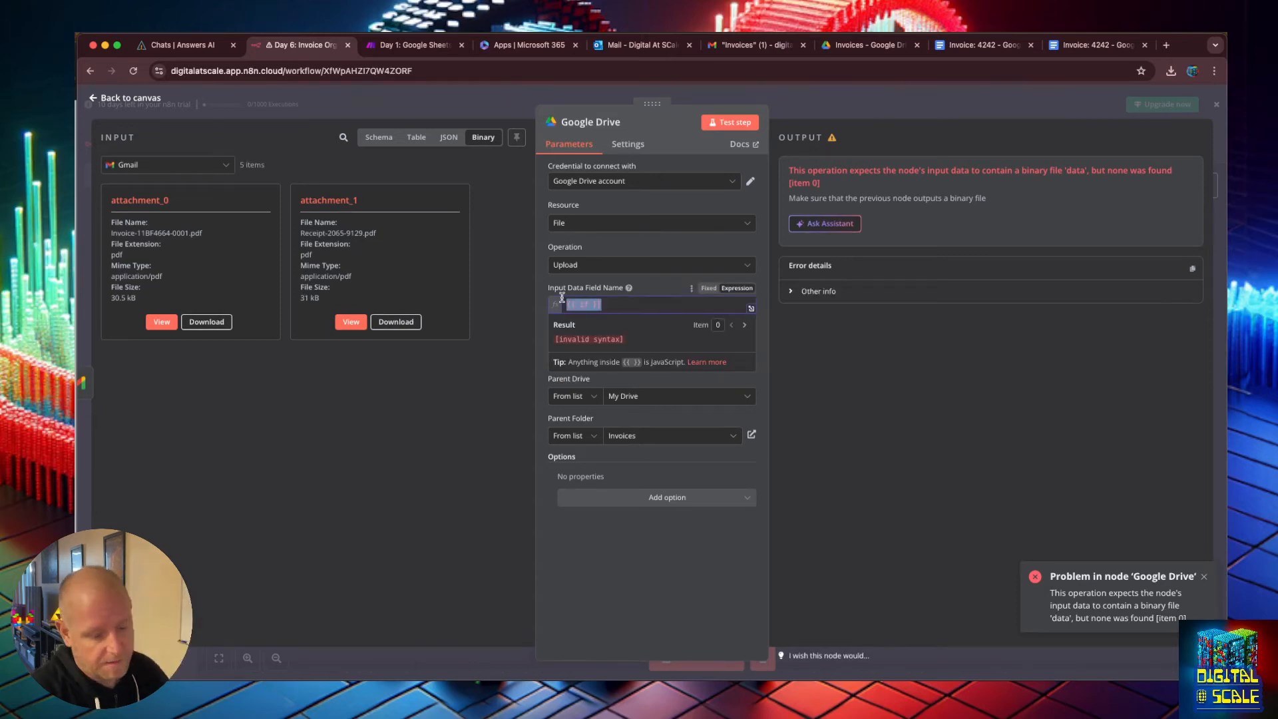
key(BackSpace)
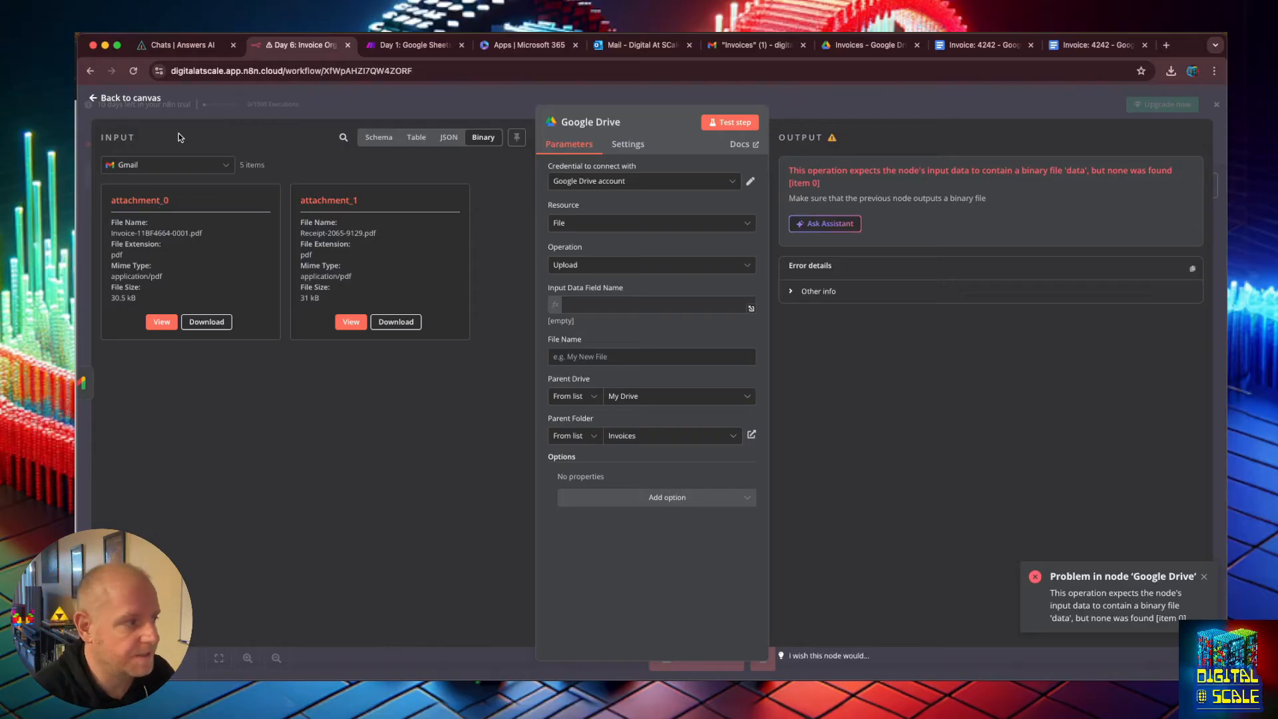
click(94, 101)
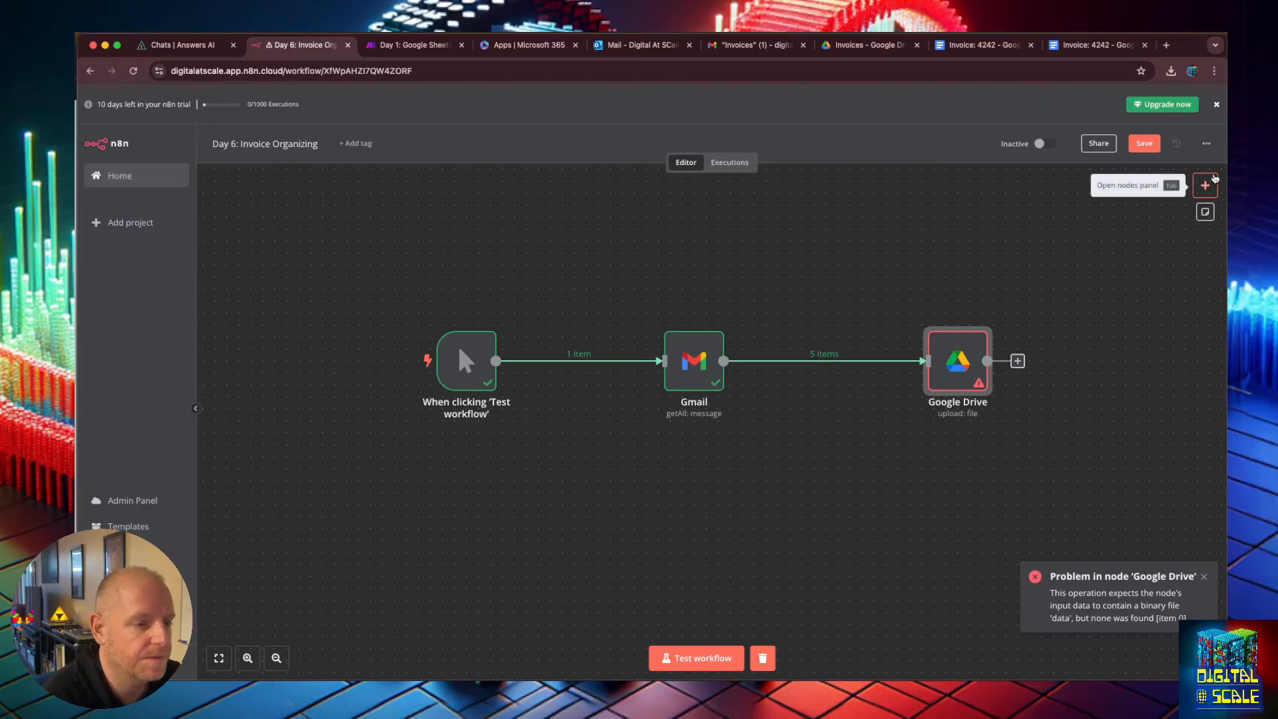
Inspect the Gmail node's output data in the table and binary views.
double_click(689, 375)
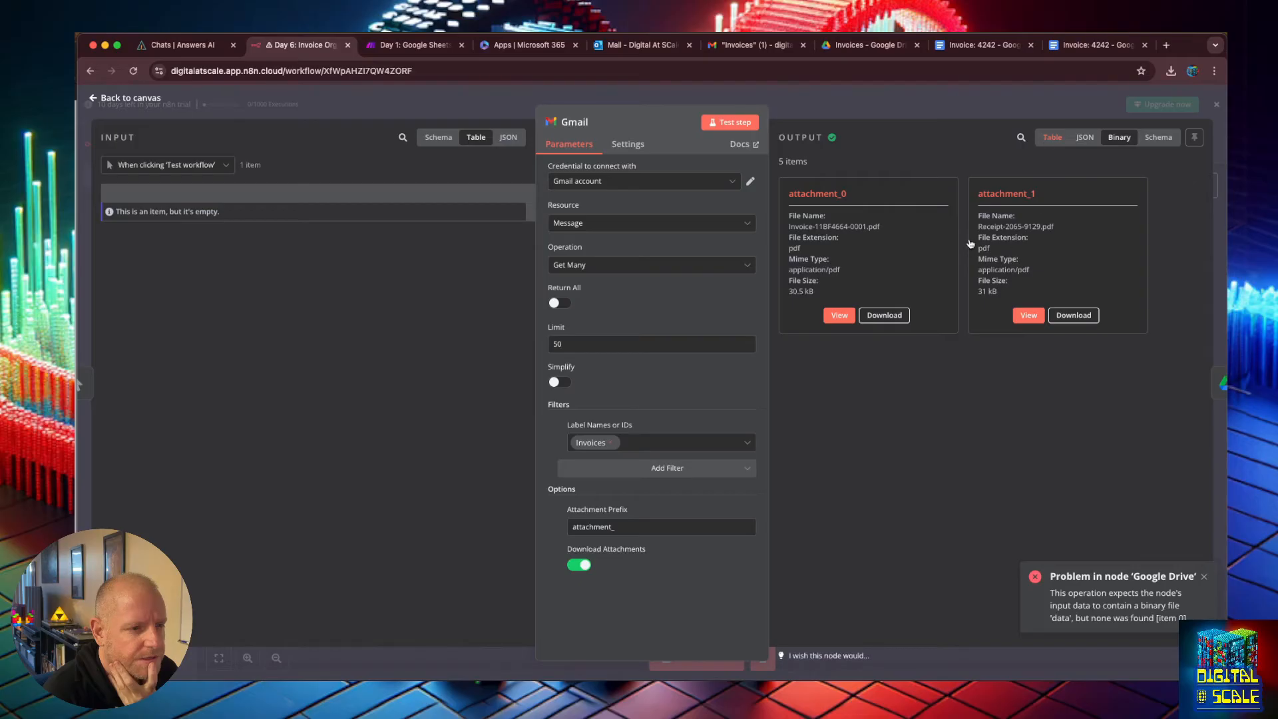
click(1053, 137)
scroll(1190, 220, right, 10)
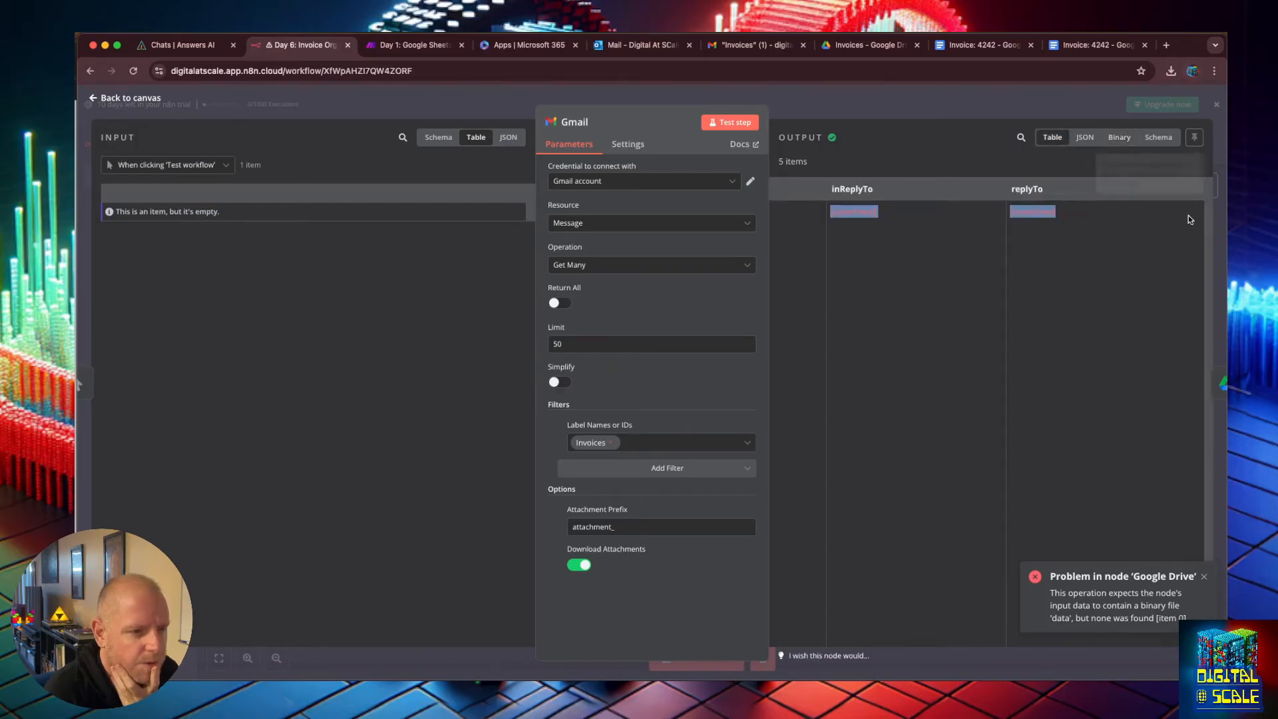
drag(536, 176, 195, 175)
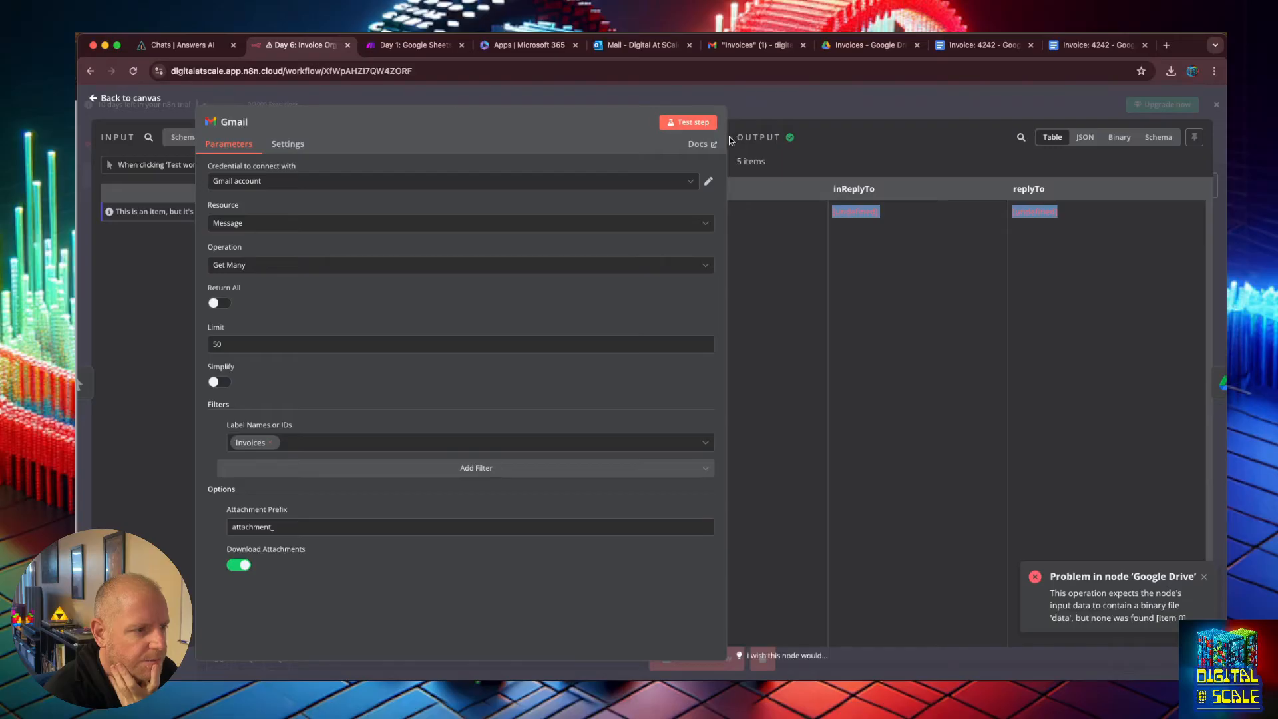
drag(730, 140, 462, 333)
click(756, 283)
drag(754, 285, 1128, 290)
click(1119, 137)
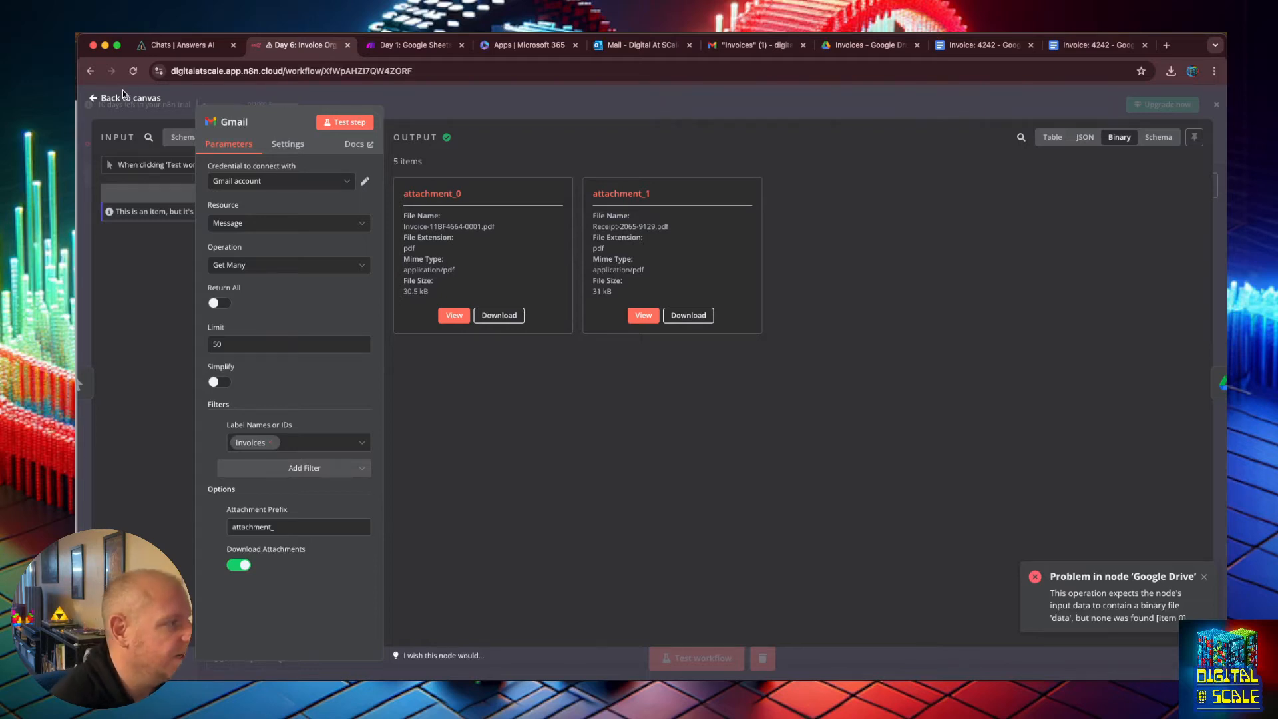
click(94, 97)
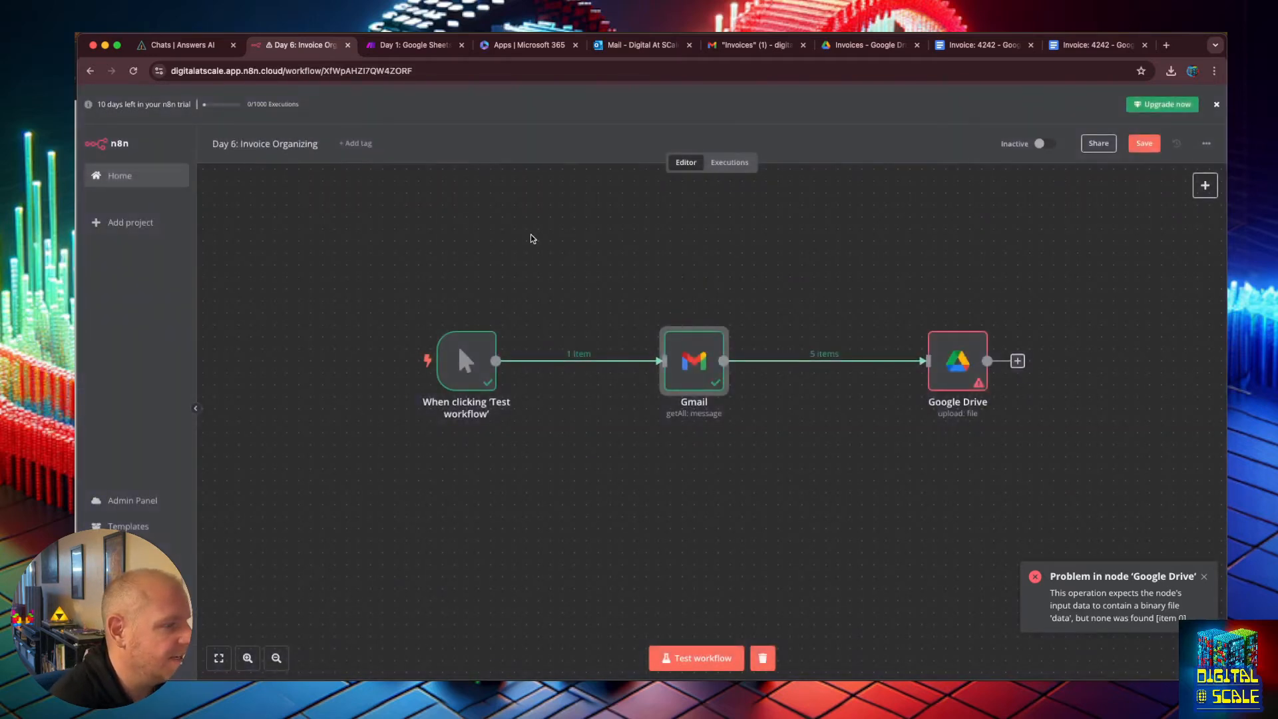
Add an If node after Gmail with a condition that attachment_0 exists.
click(1205, 186)
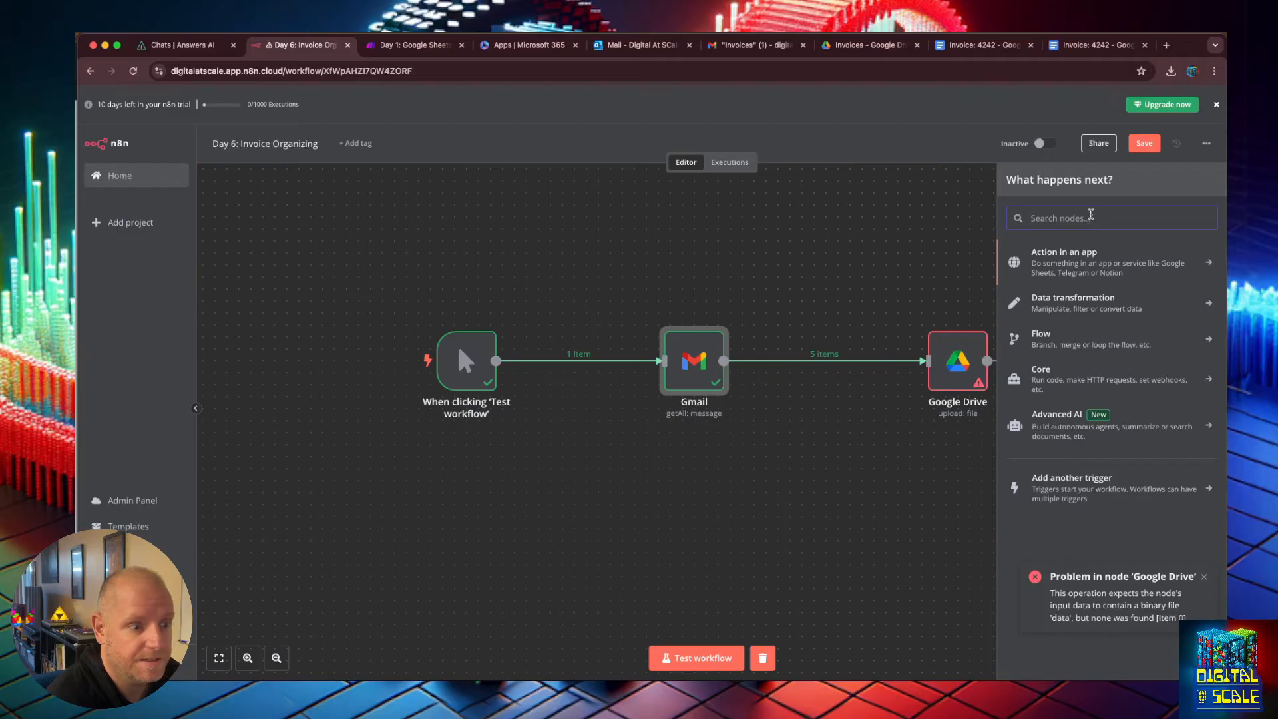
text(if)
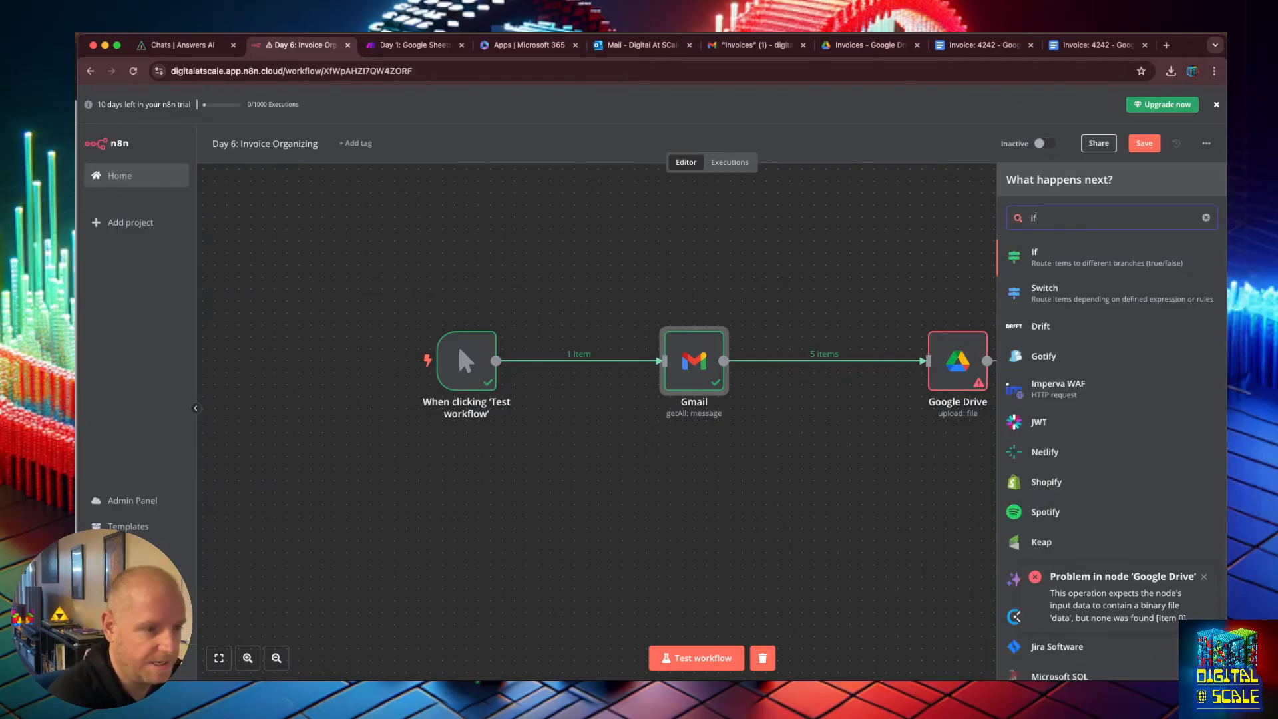
key(Return)
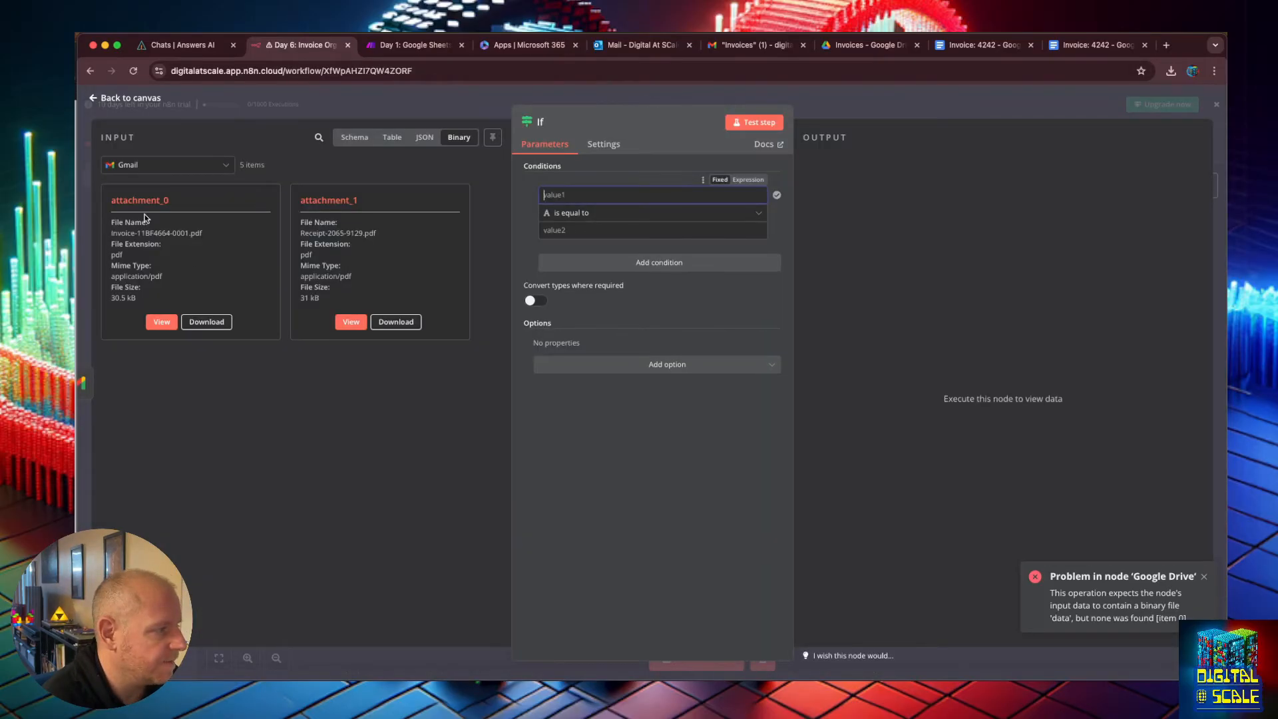
text(att)
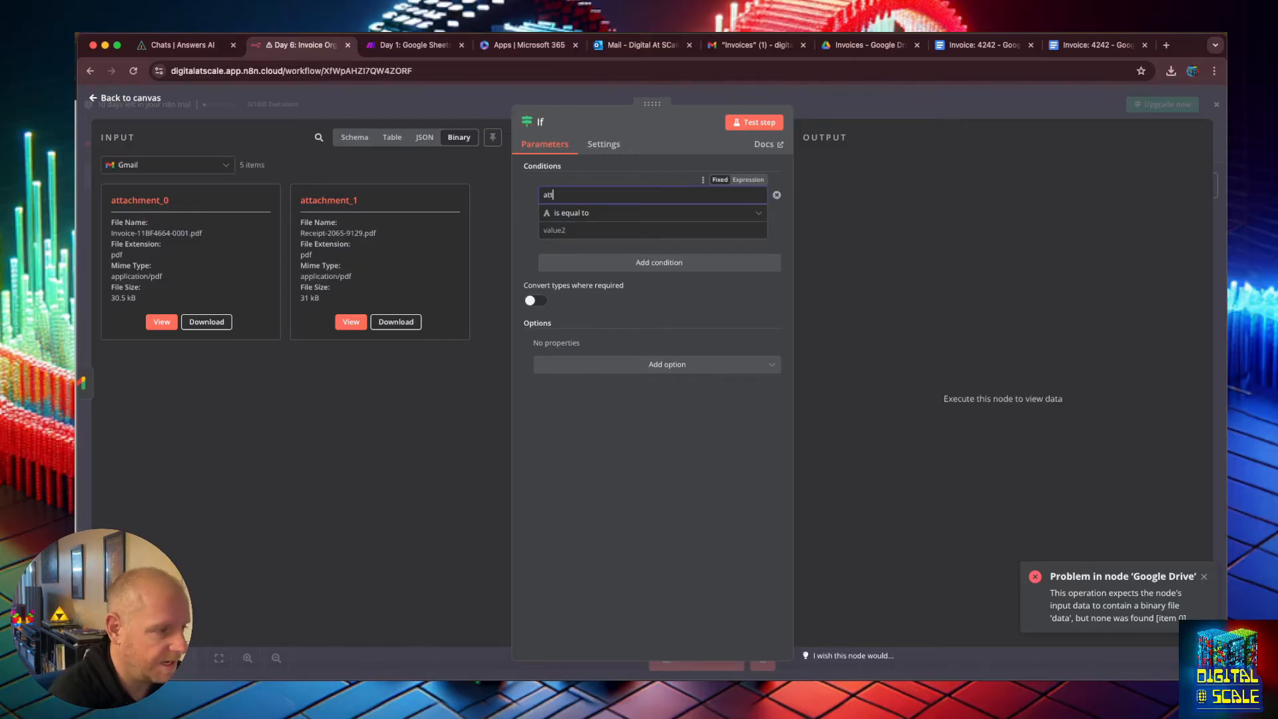
text(achment_0)
click(591, 213)
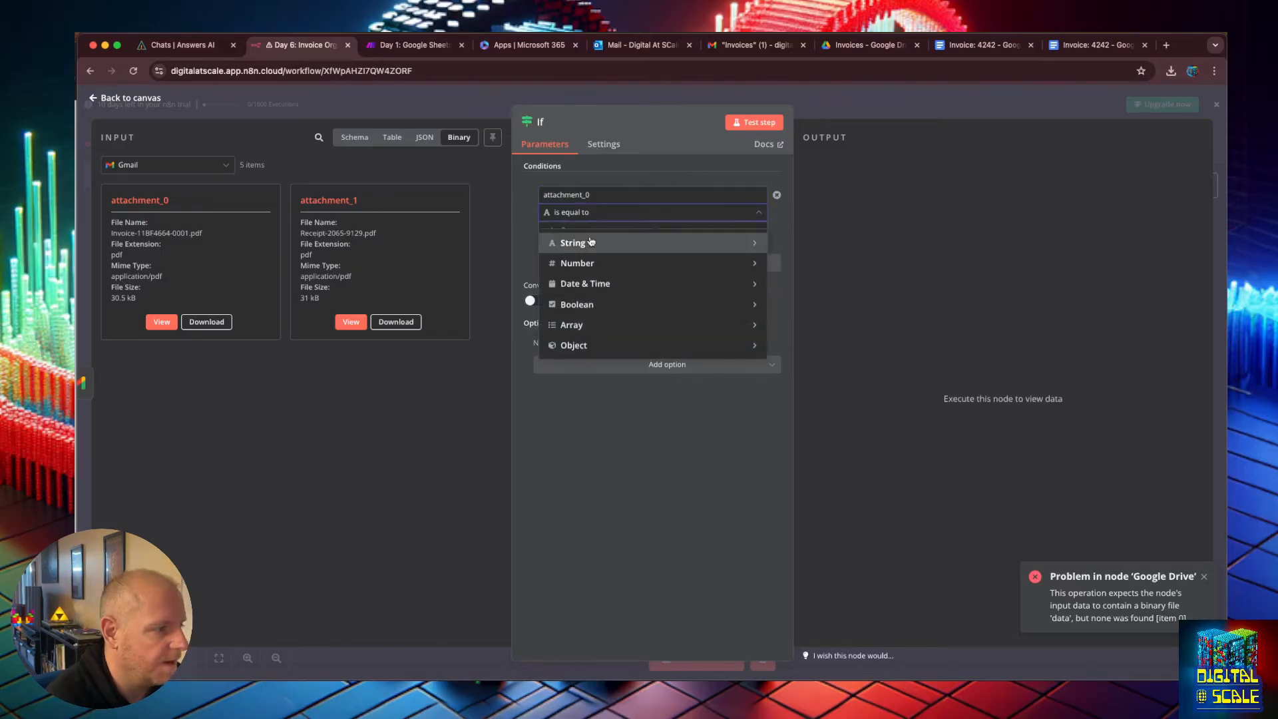
mouse_move(591, 243)
click(792, 245)
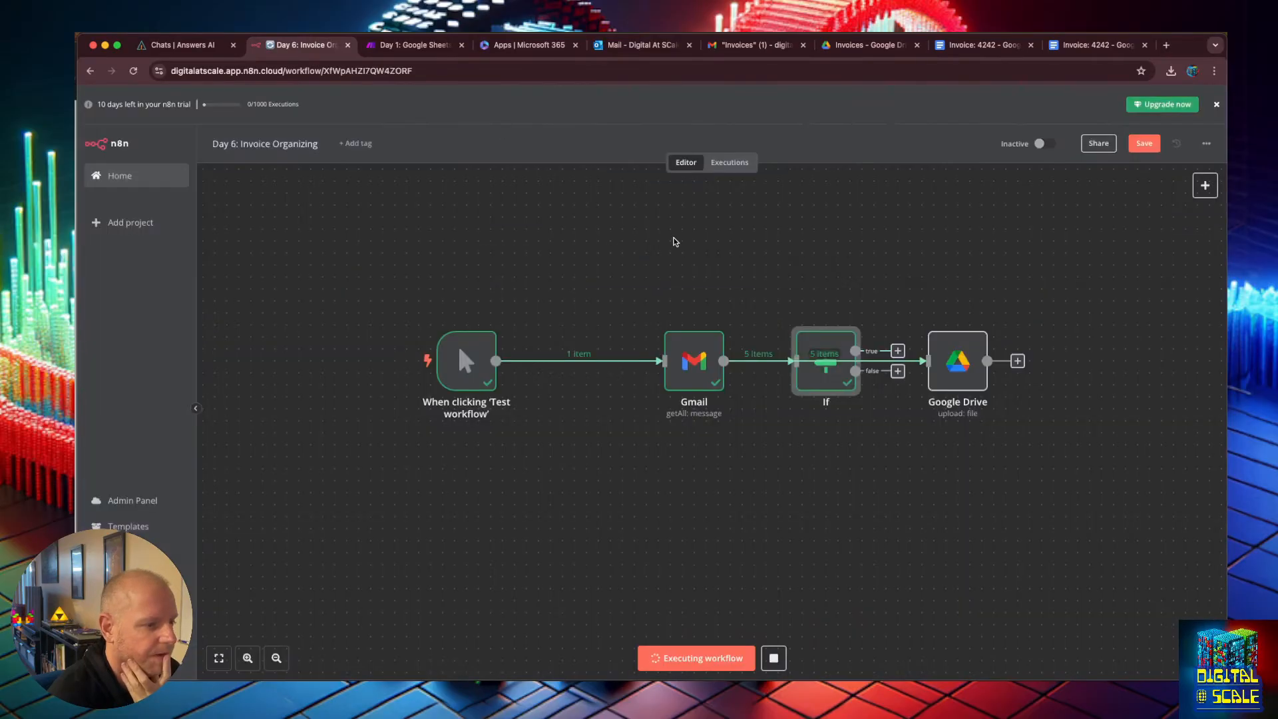
Connect the If node's true branch to Google Drive, line it up between Gmail and Google Drive, and save.
drag(839, 350, 791, 282)
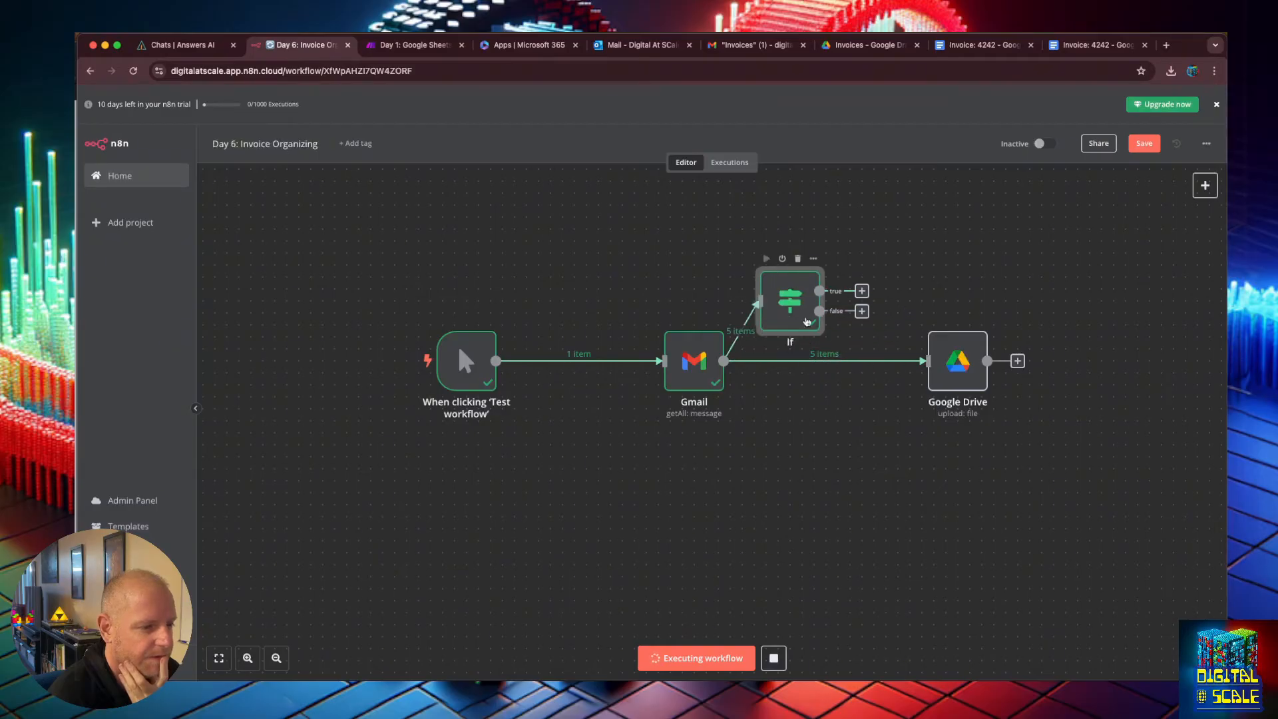
click(832, 360)
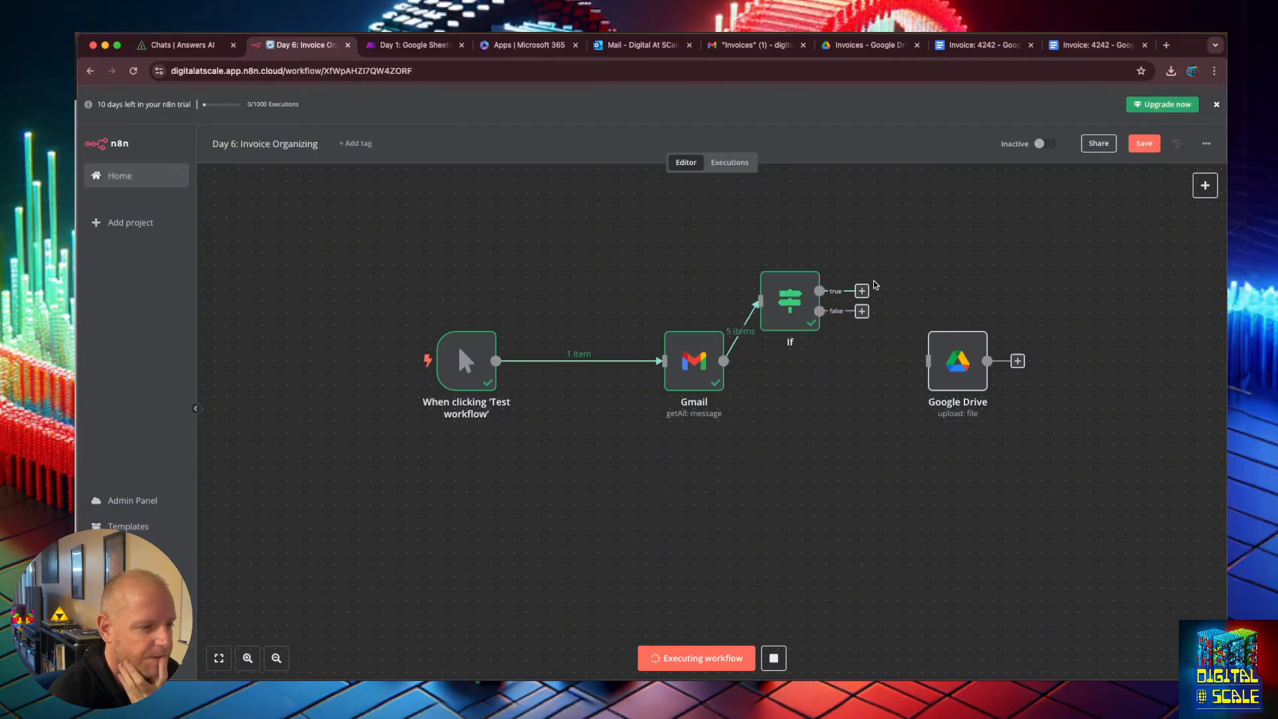
drag(869, 291, 929, 361)
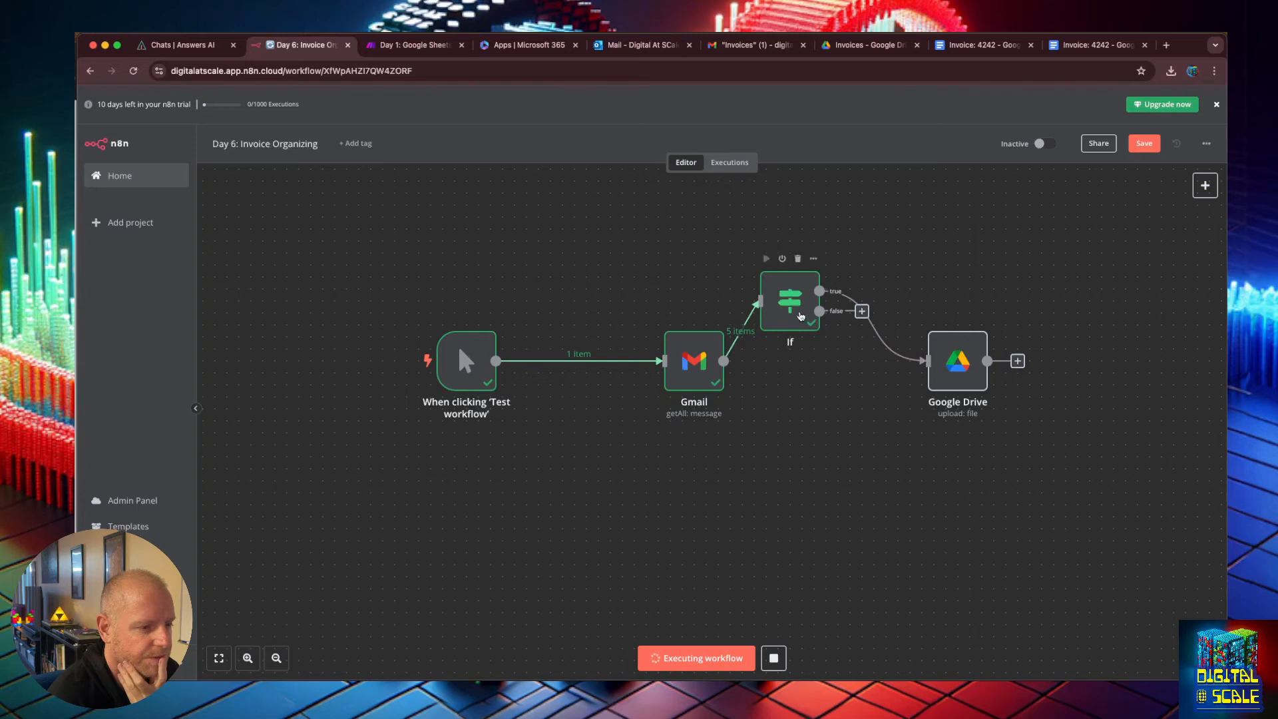
drag(795, 311, 831, 372)
click(1144, 143)
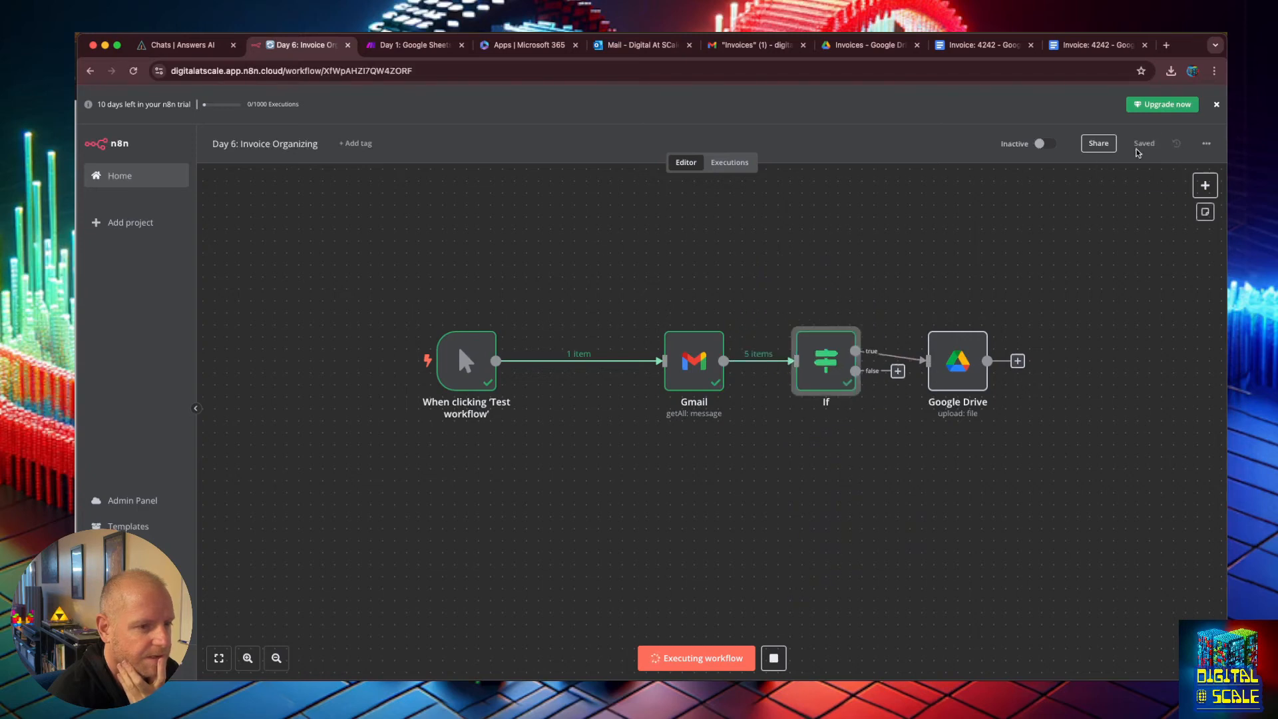
Review the If node's conditions, then connect the Gmail node directly to Google Drive.
double_click(801, 342)
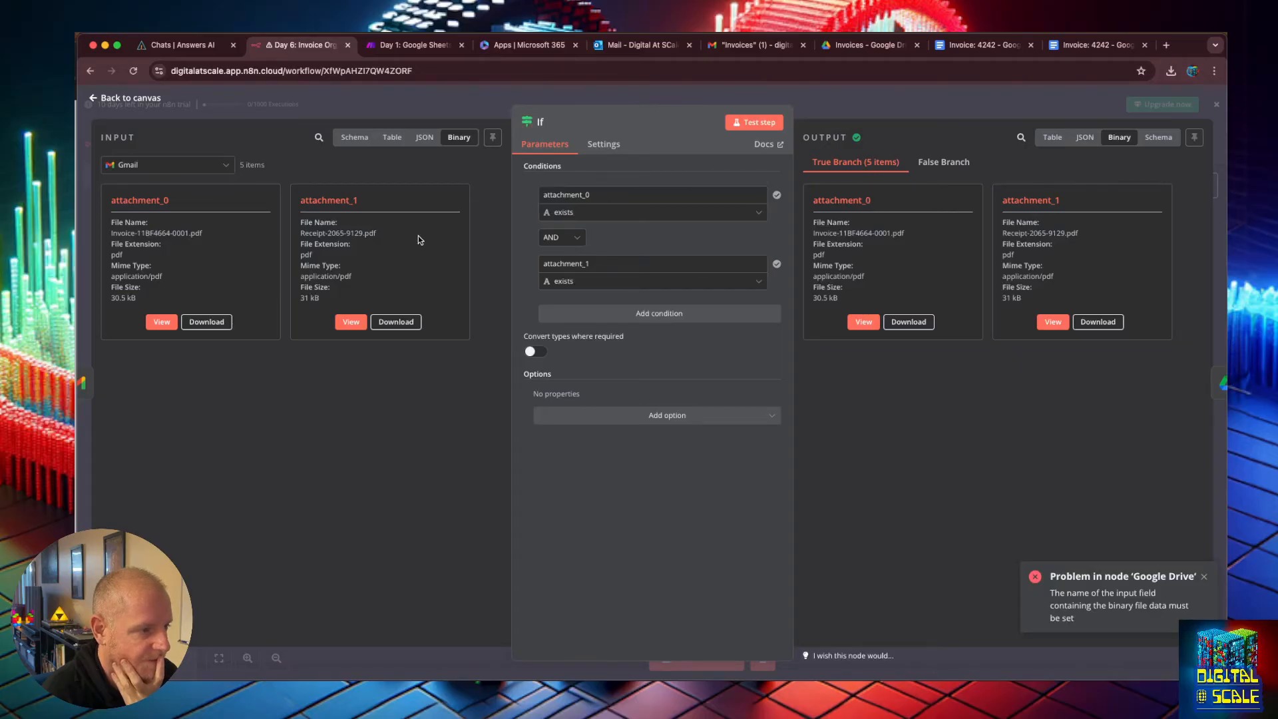
key(Escape)
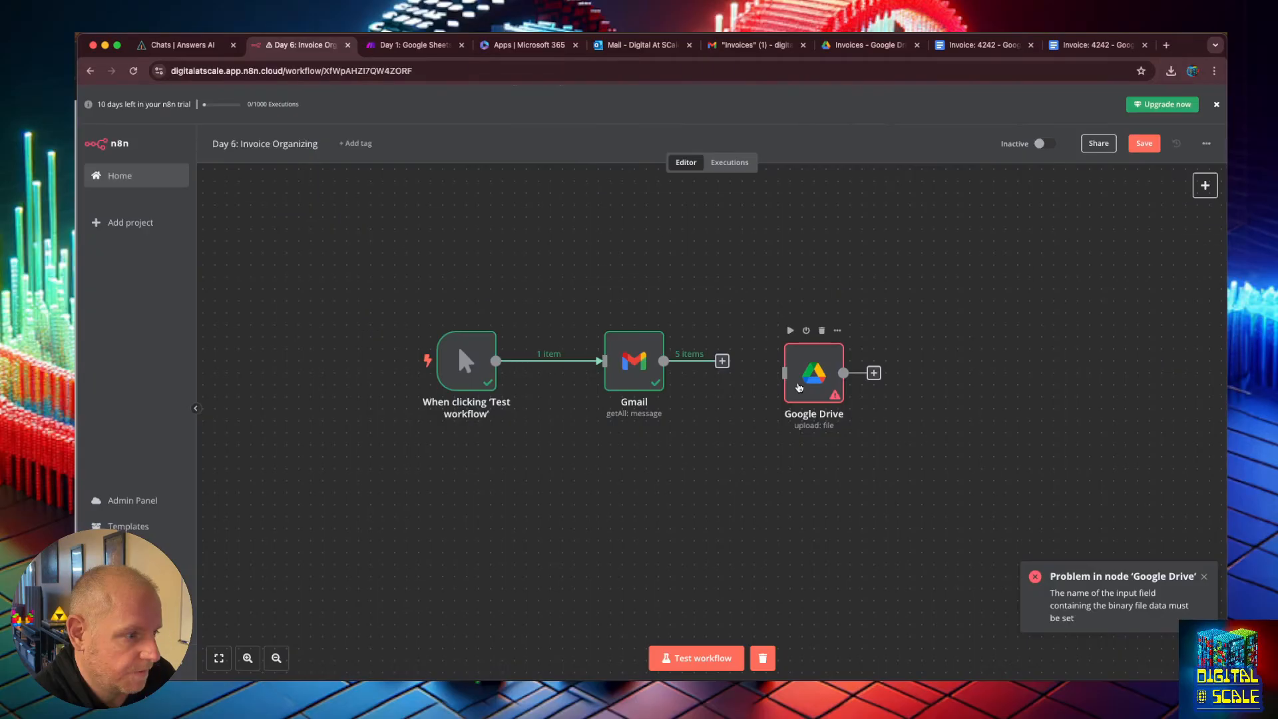
drag(725, 361, 762, 367)
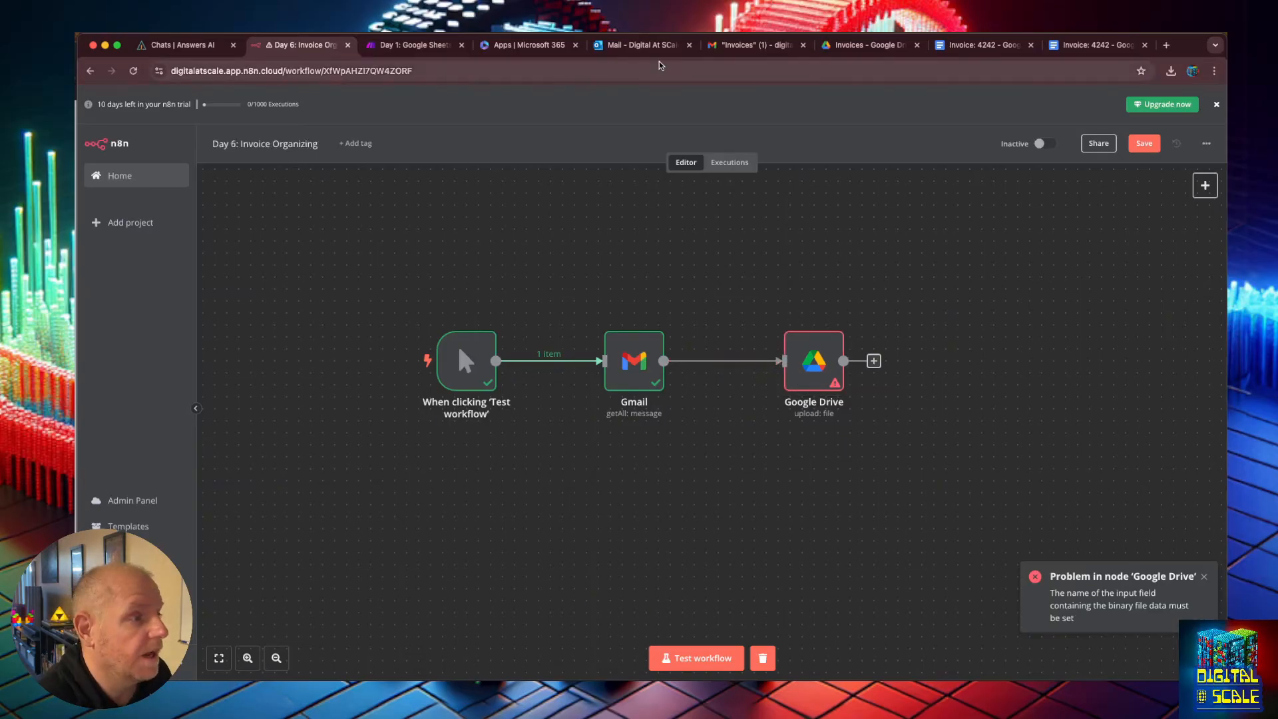
Switch to Gmail, open the Invoice filter's settings, add the Has attachment criterion, and search with it.
click(714, 49)
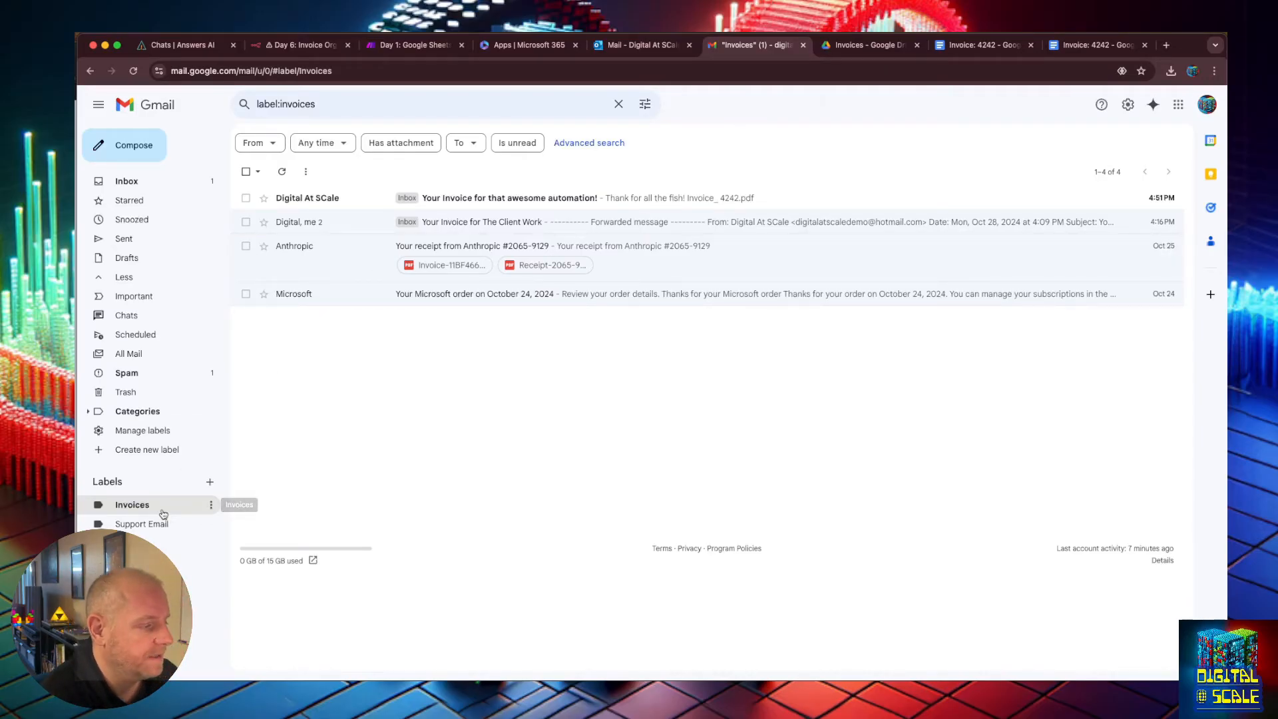
click(211, 506)
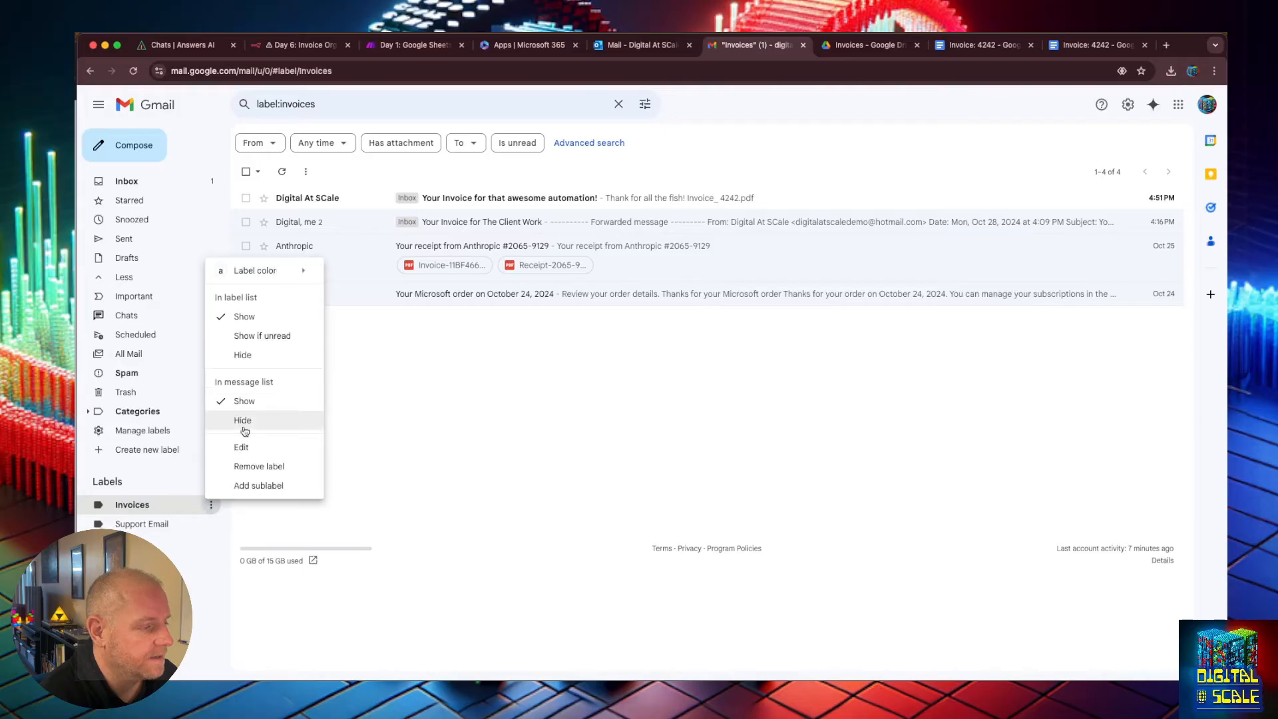
click(1197, 124)
click(1130, 106)
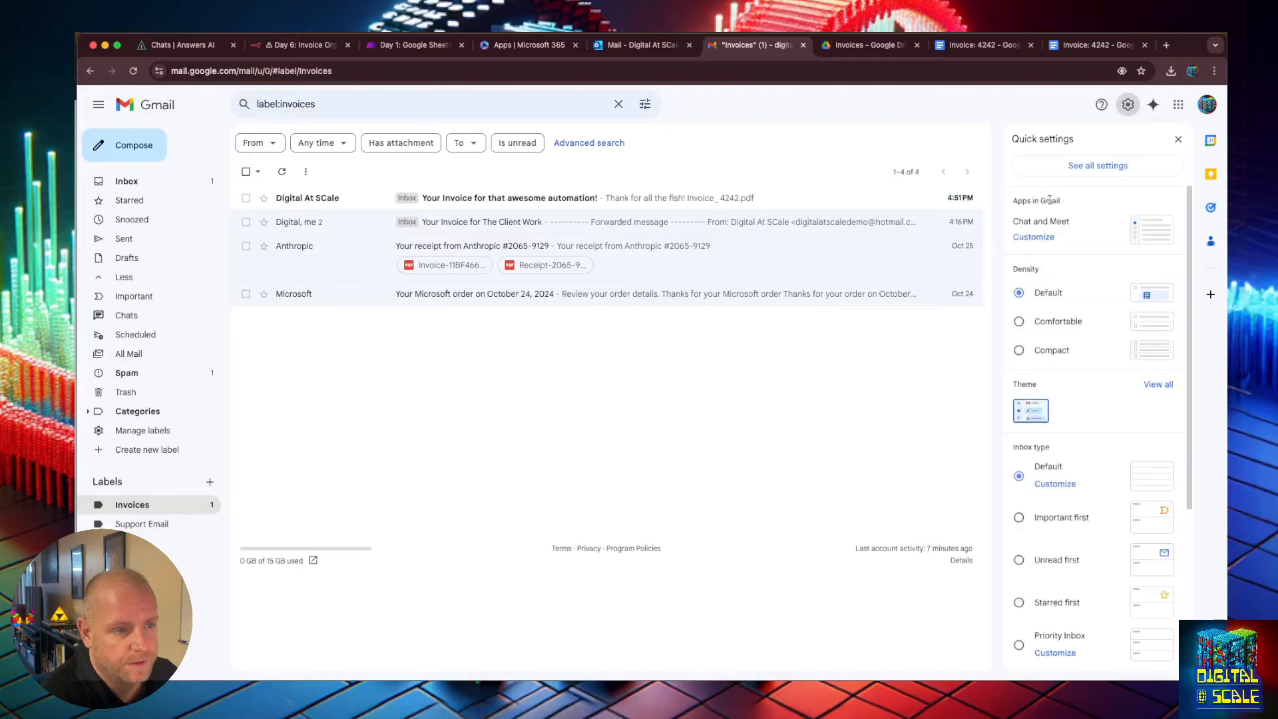
click(1092, 166)
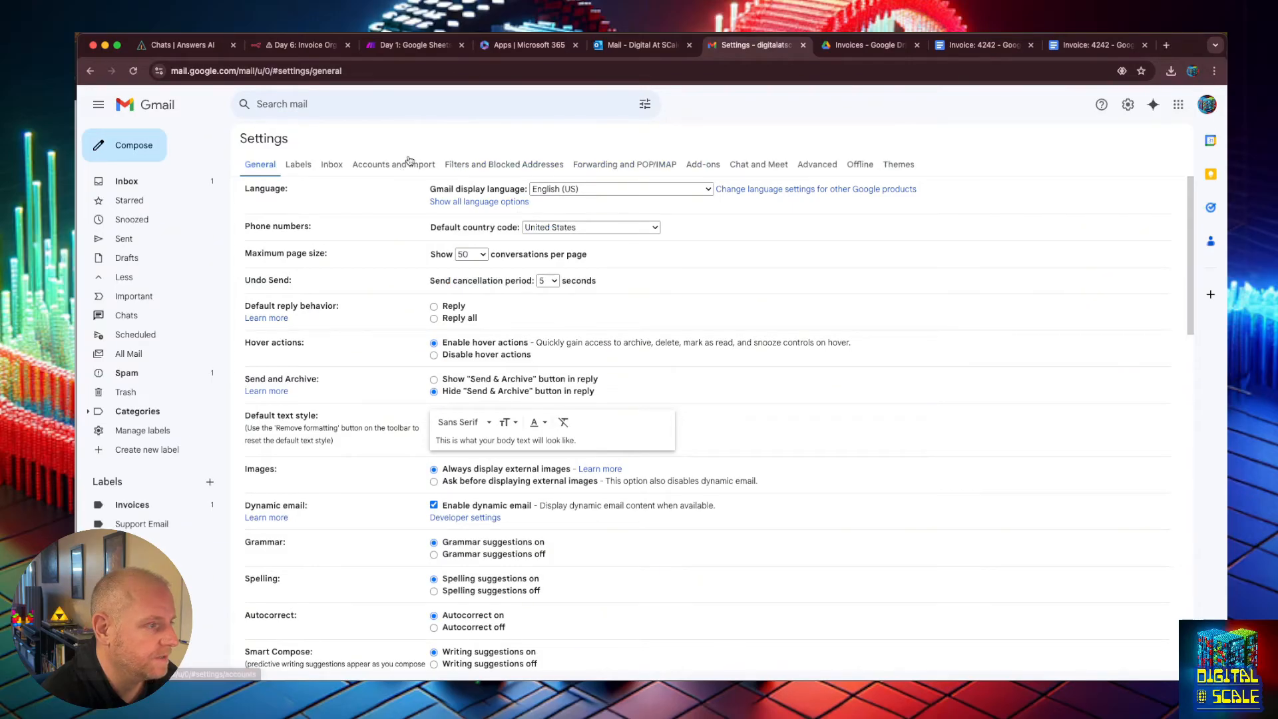
click(558, 173)
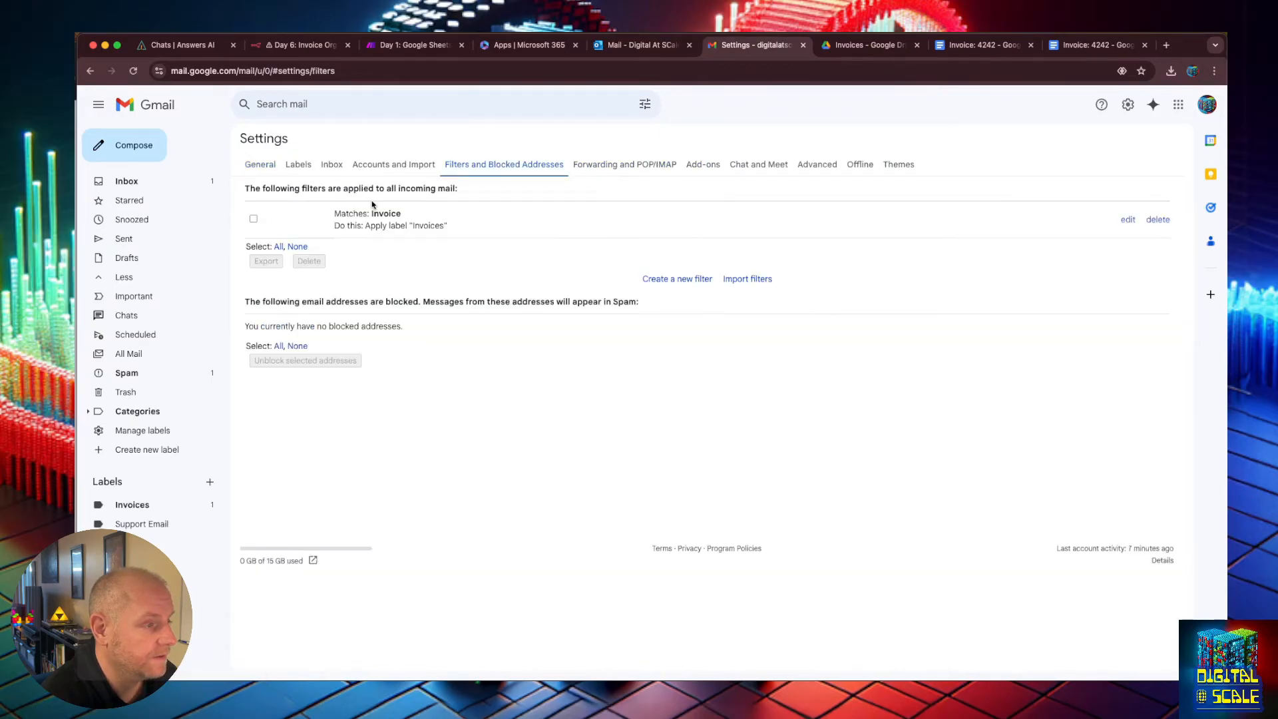
click(1127, 219)
click(251, 282)
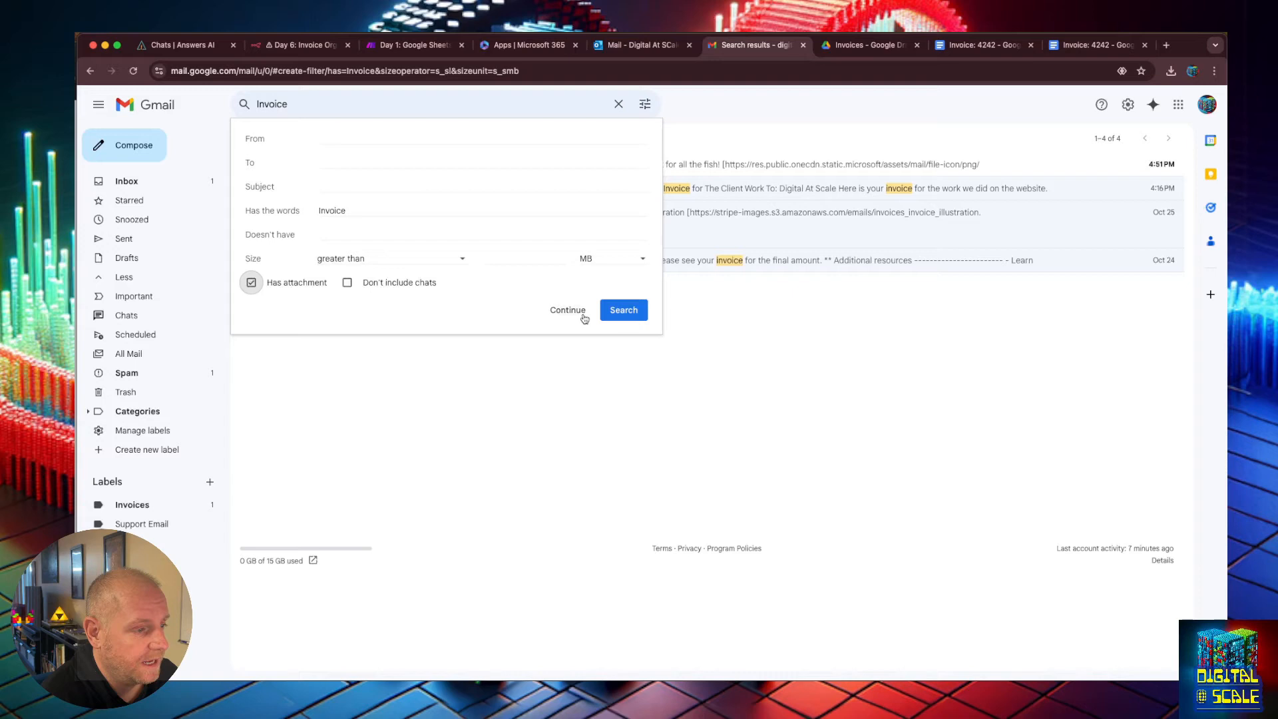
click(622, 317)
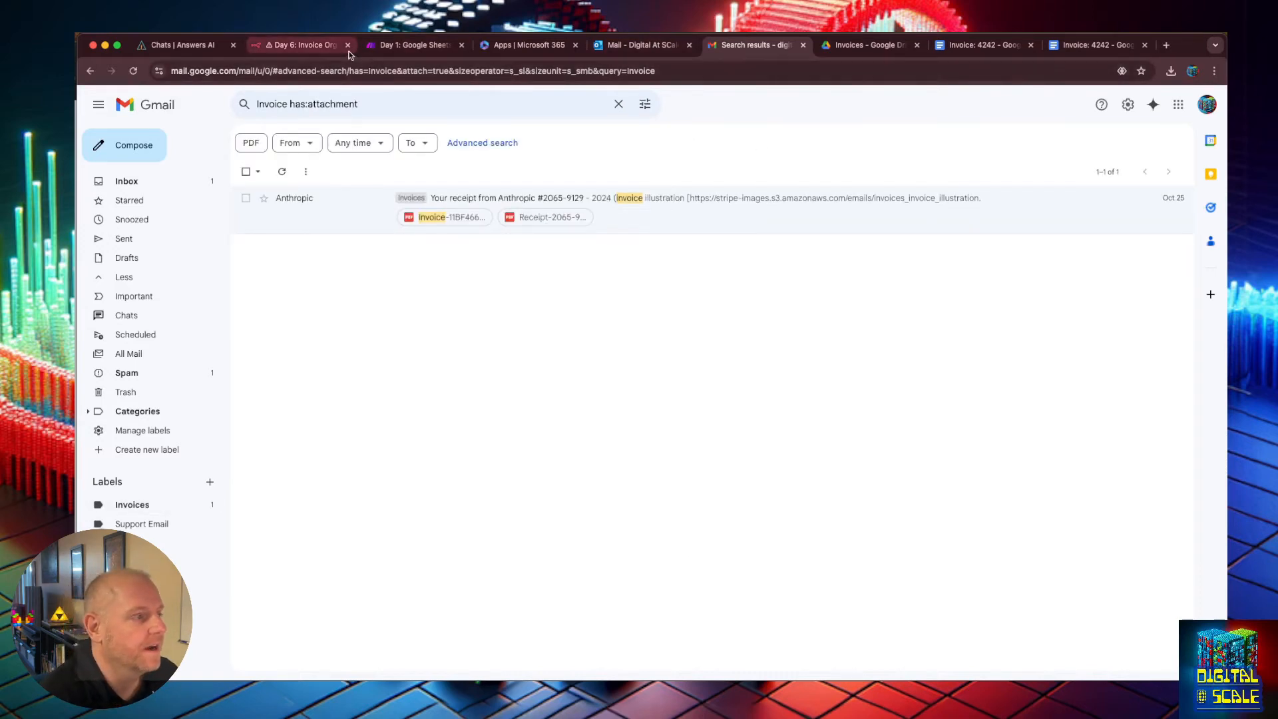
Return to the workflow, run the test again, and reload the editor page.
click(297, 46)
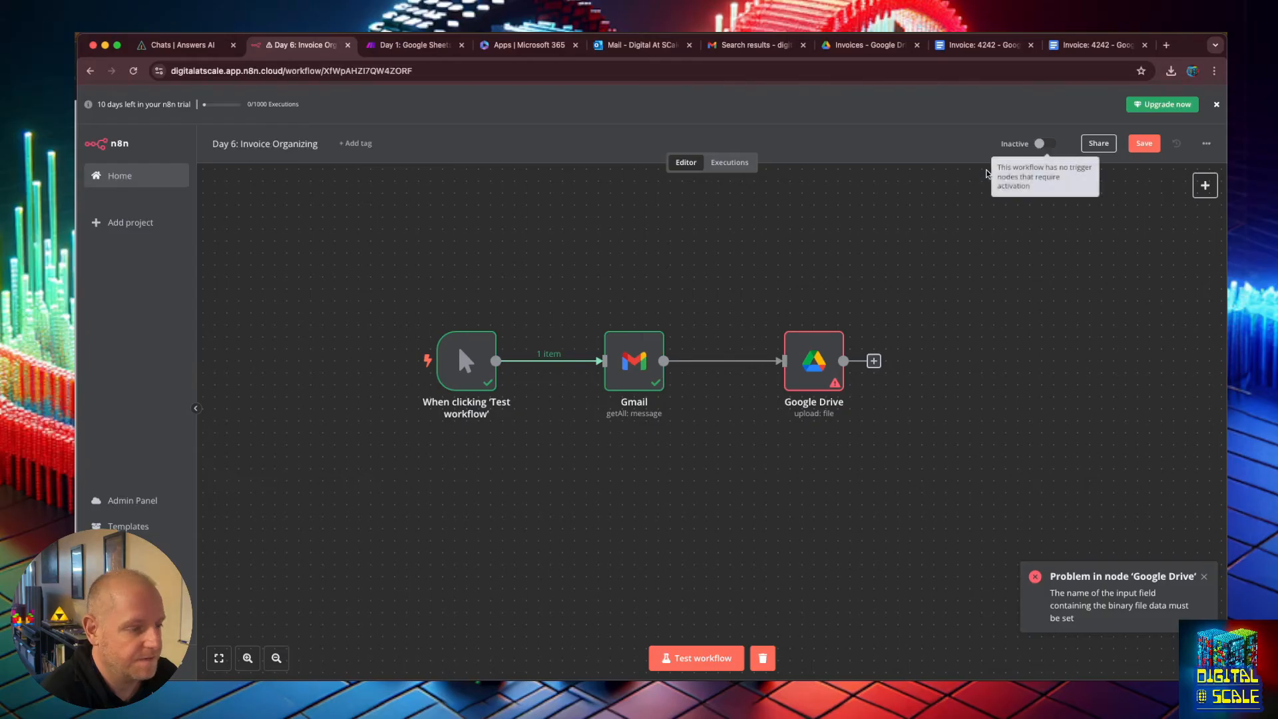
click(697, 658)
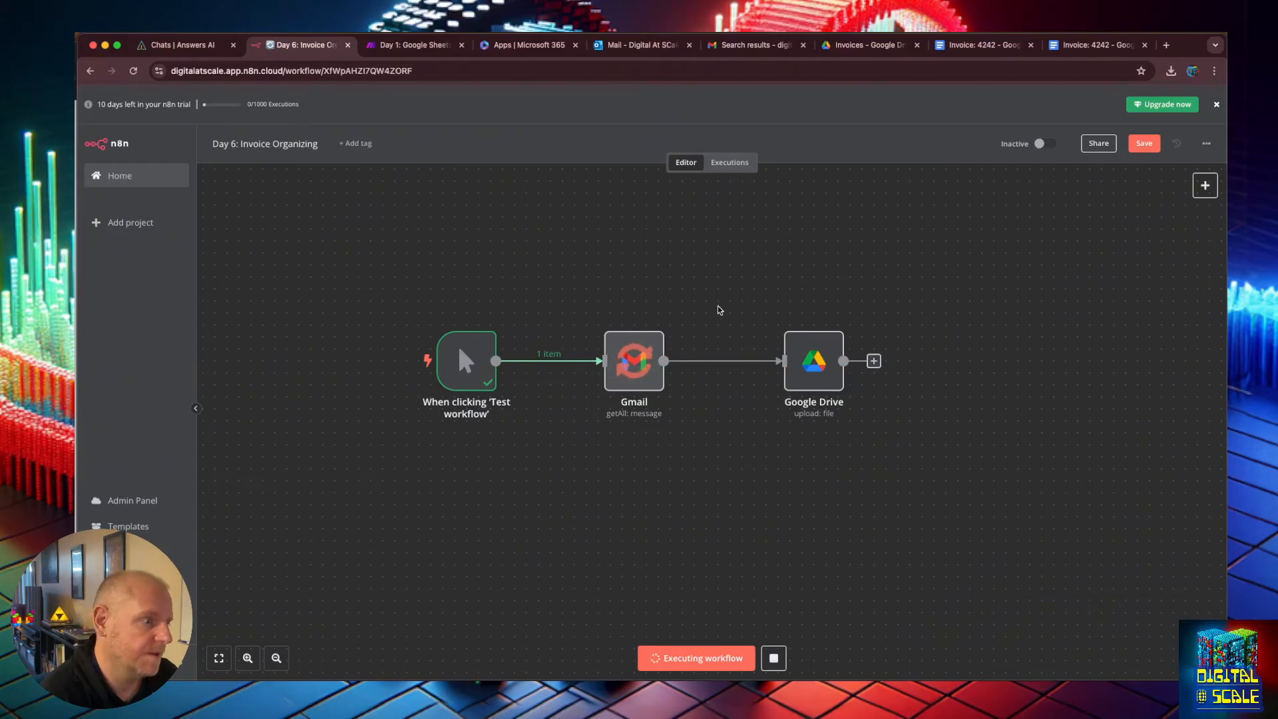
key(super+r)
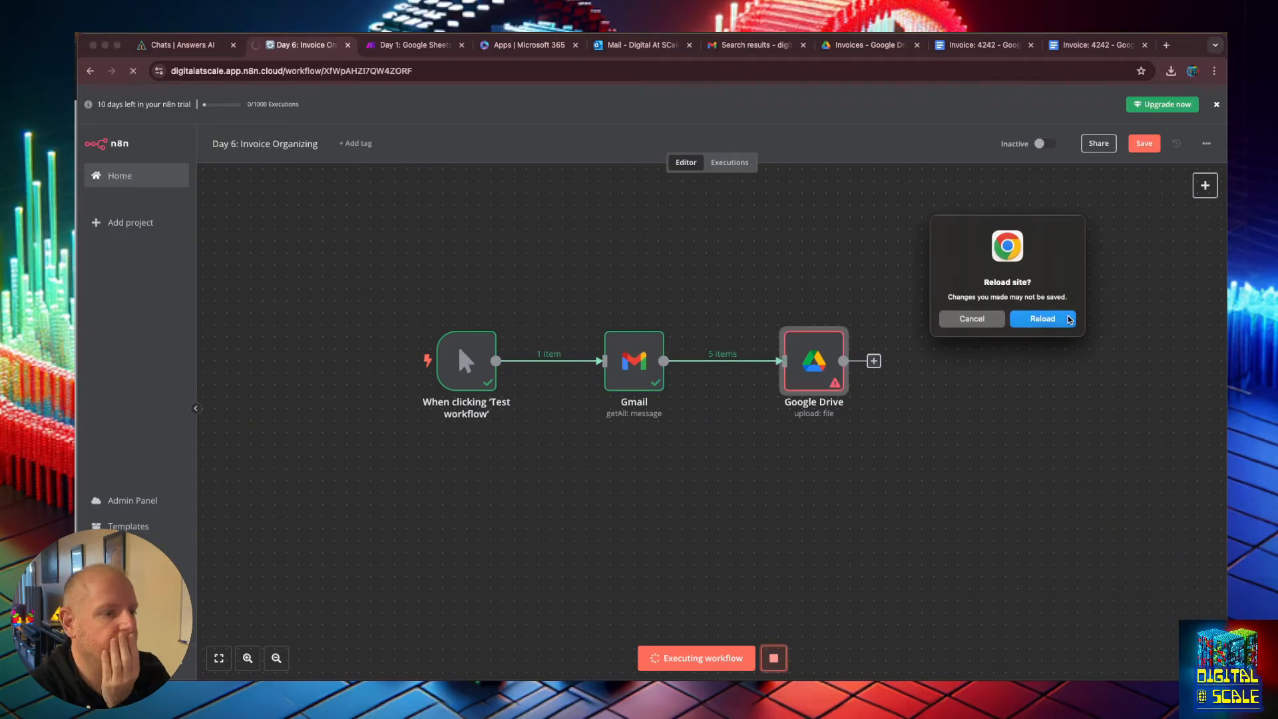
click(1039, 319)
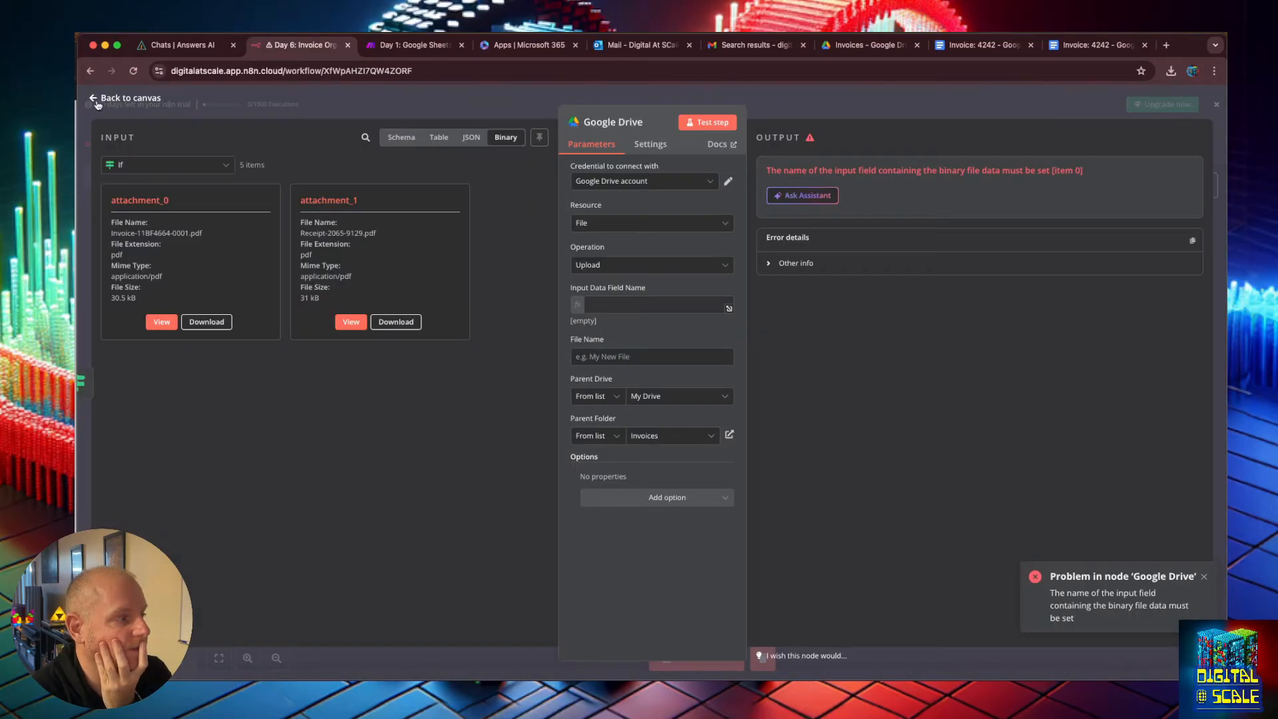
Return to the canvas, briefly open the Google Drive node, and shift the If node left to make room.
click(96, 101)
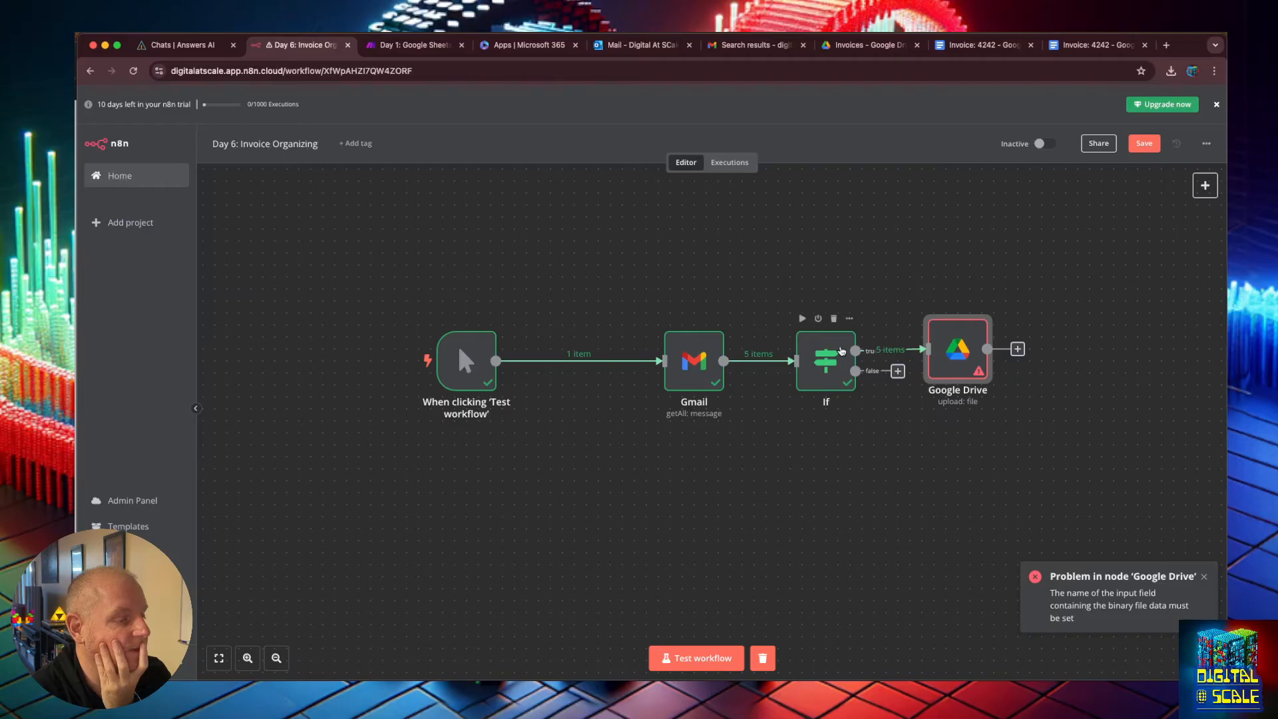
double_click(958, 350)
key(Escape)
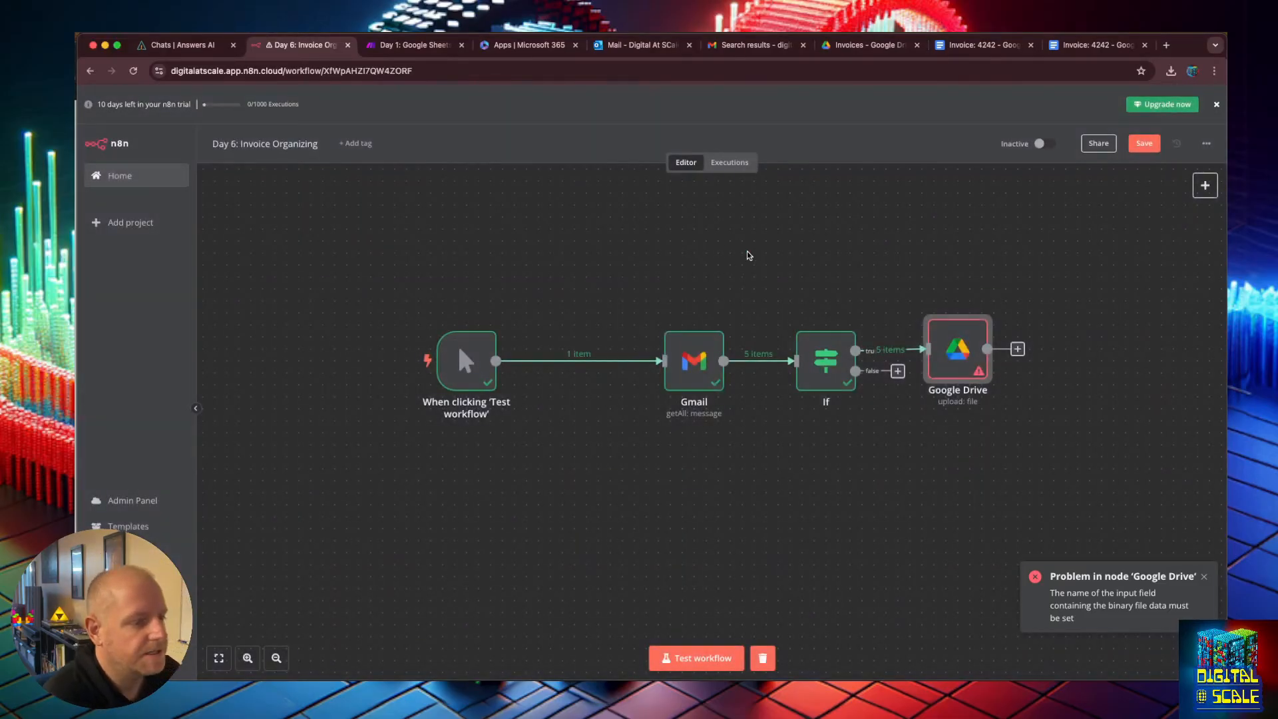
drag(829, 370, 745, 370)
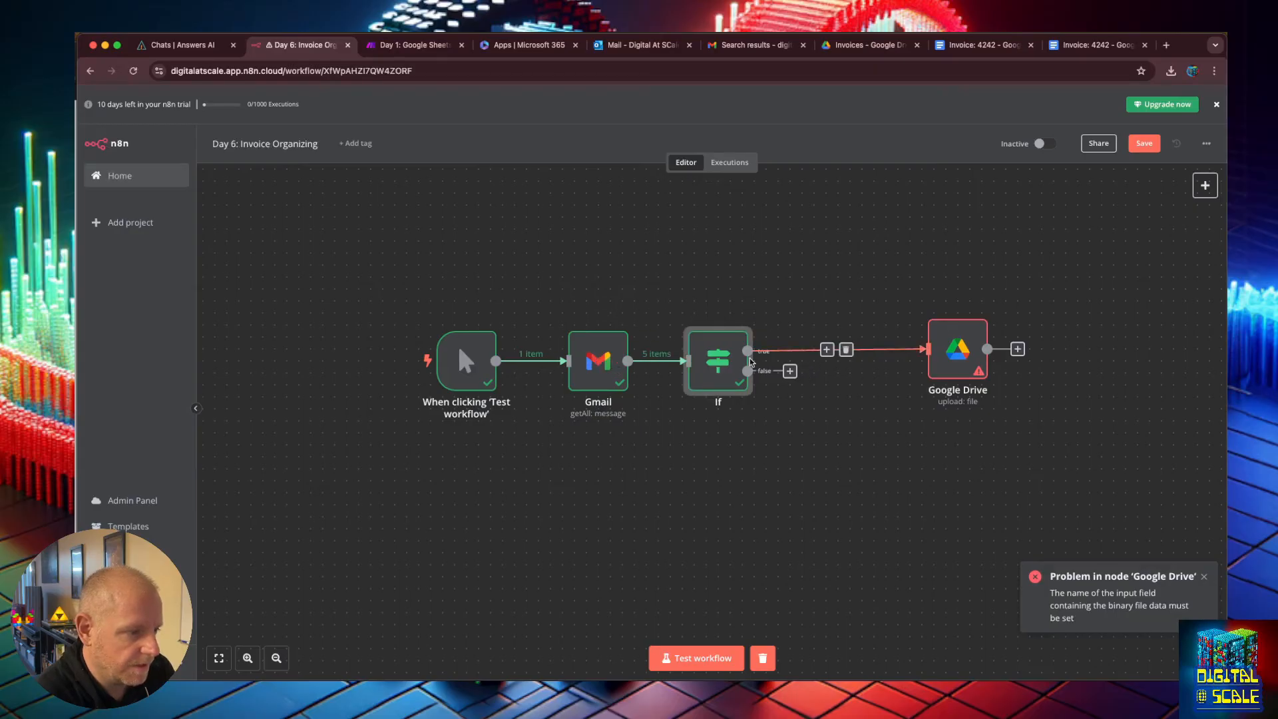
Insert a Gmail "Get a message" node on the connection between the If node and Google Drive.
click(827, 349)
text(gmail)
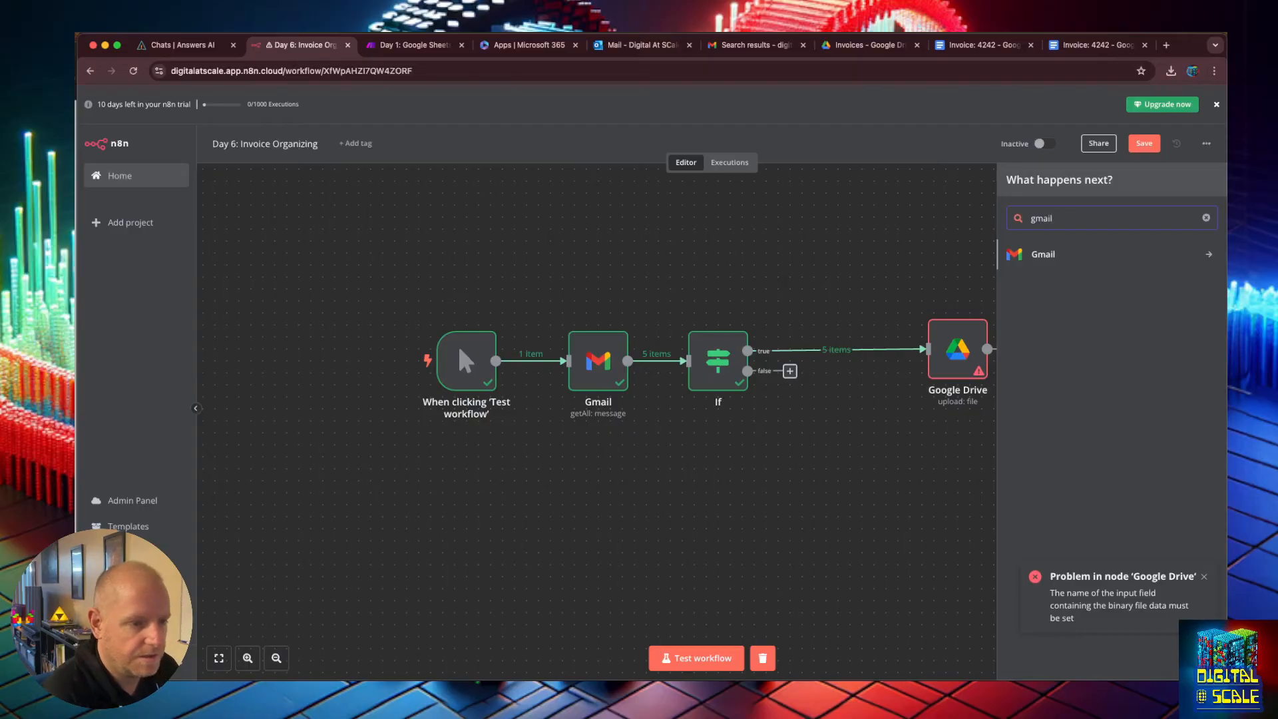
key(Return)
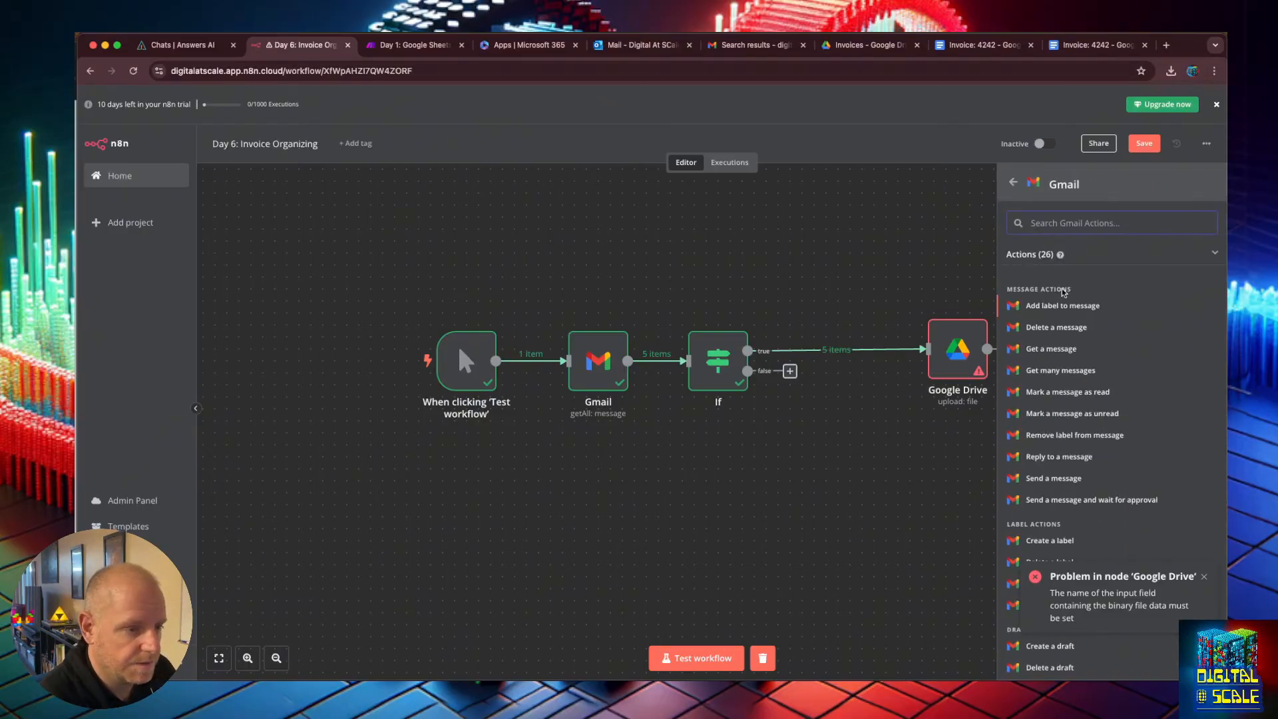
scroll(1057, 374, down, 2)
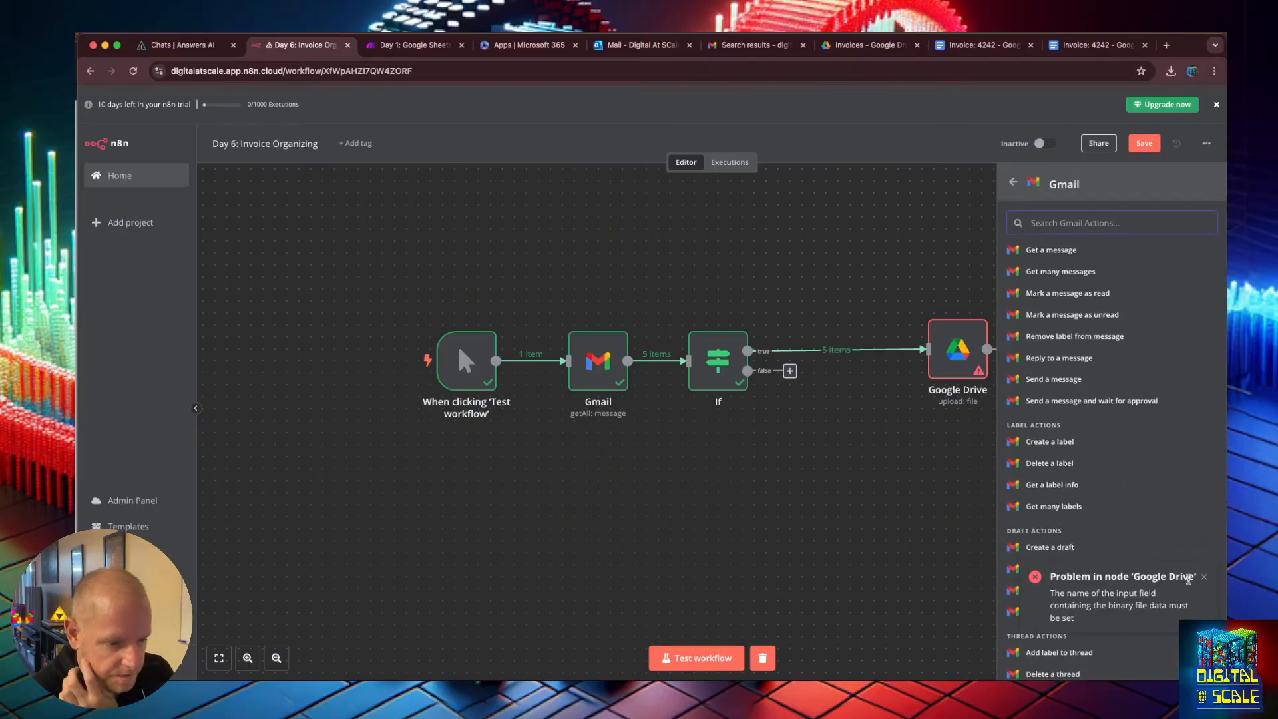
click(1204, 578)
click(1052, 249)
drag(159, 186, 600, 303)
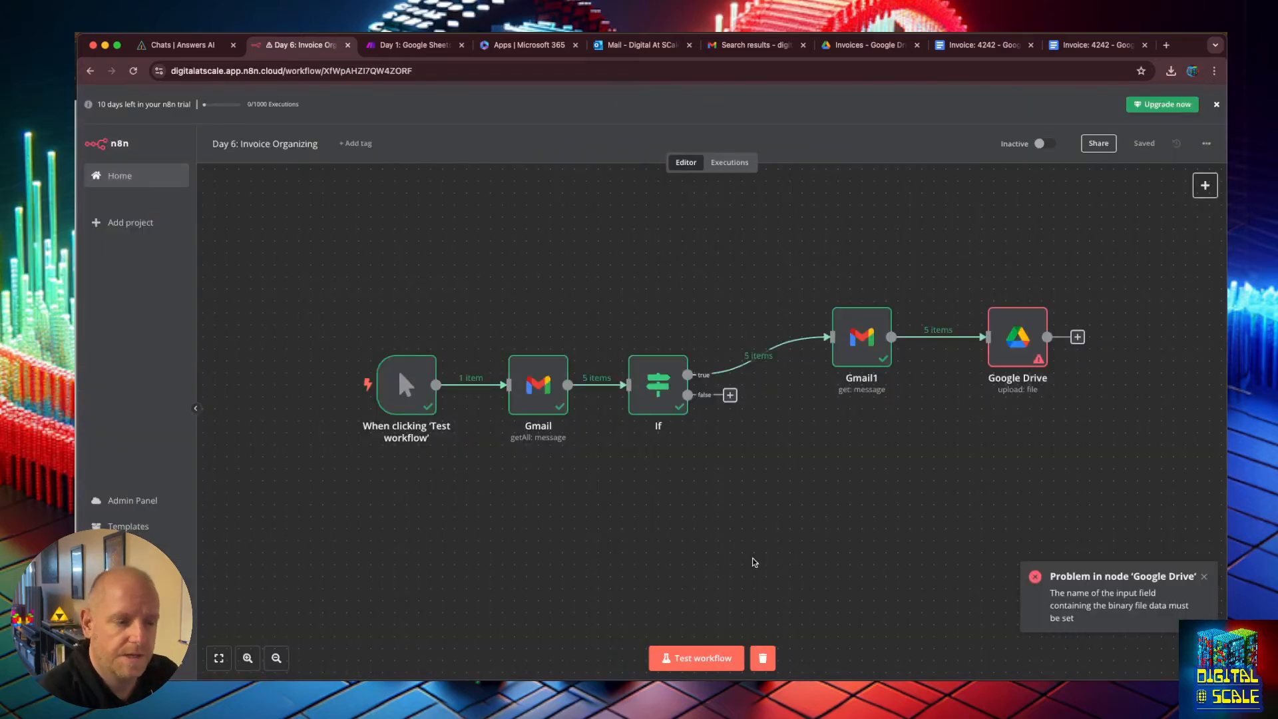
Open the Google Drive node and compare it with the files in the Drive Invoices folder.
double_click(1026, 343)
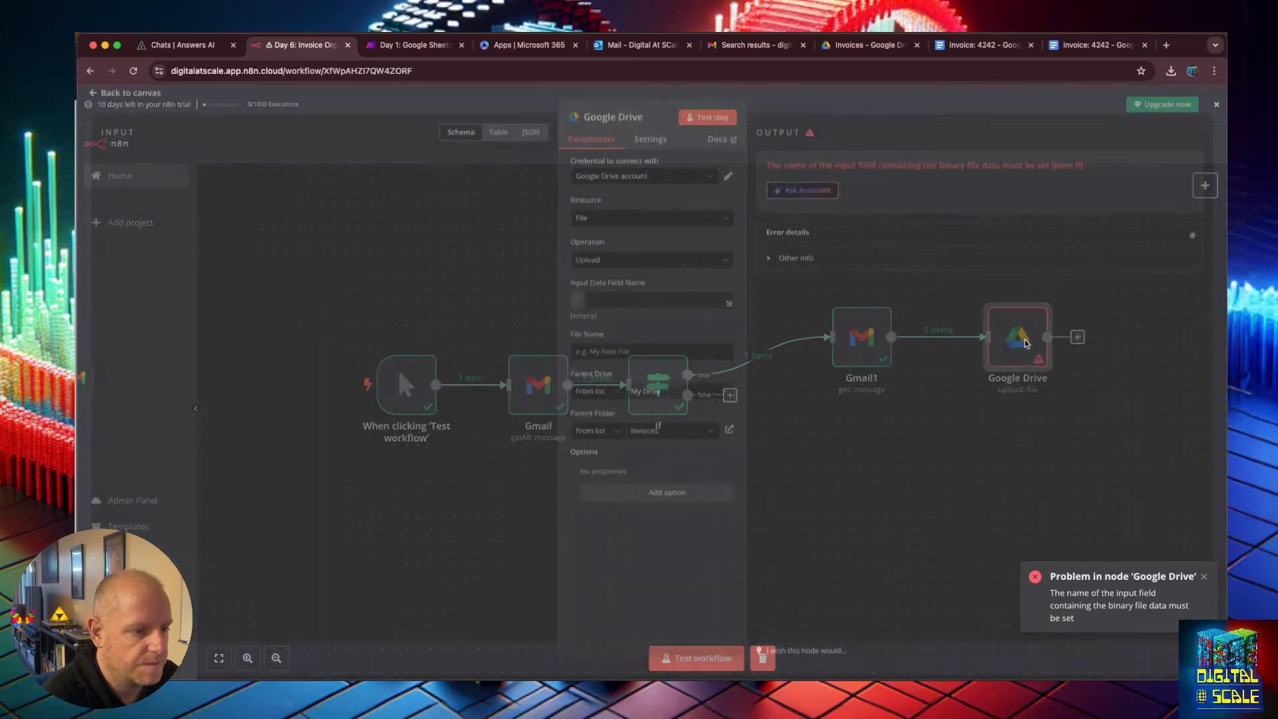
click(885, 47)
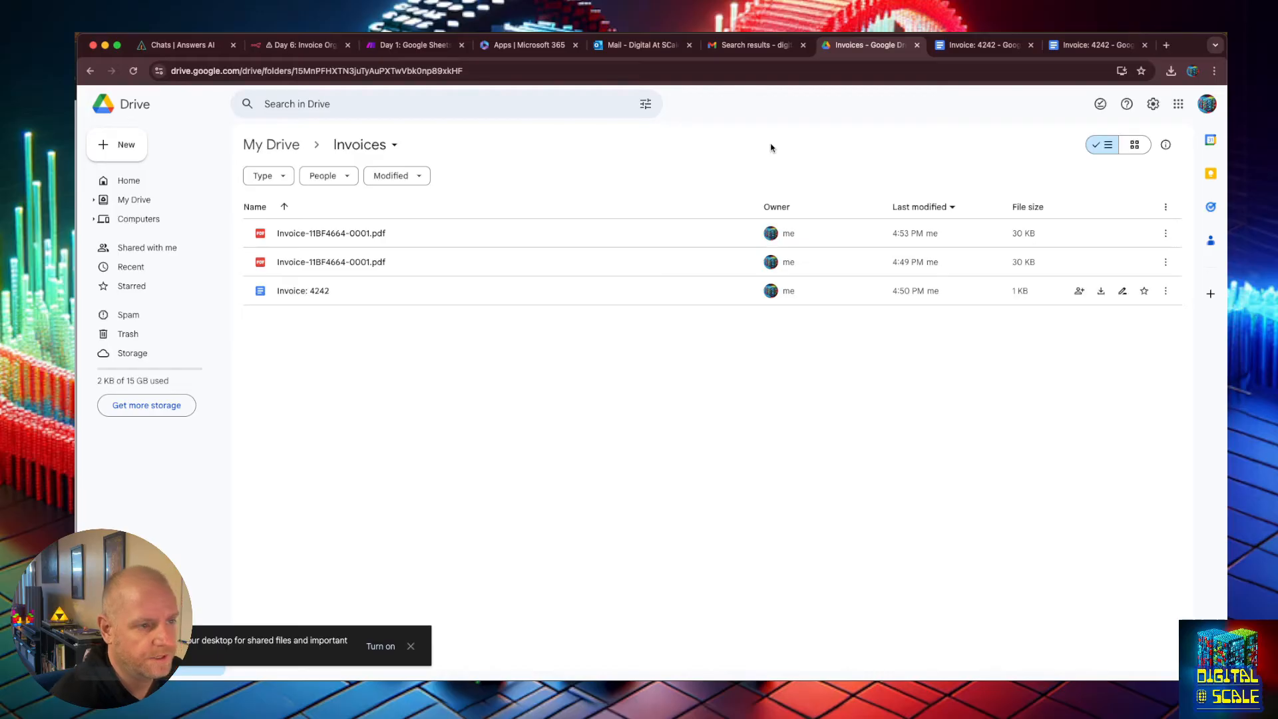
key(super+Tab)
key(super+Tab)
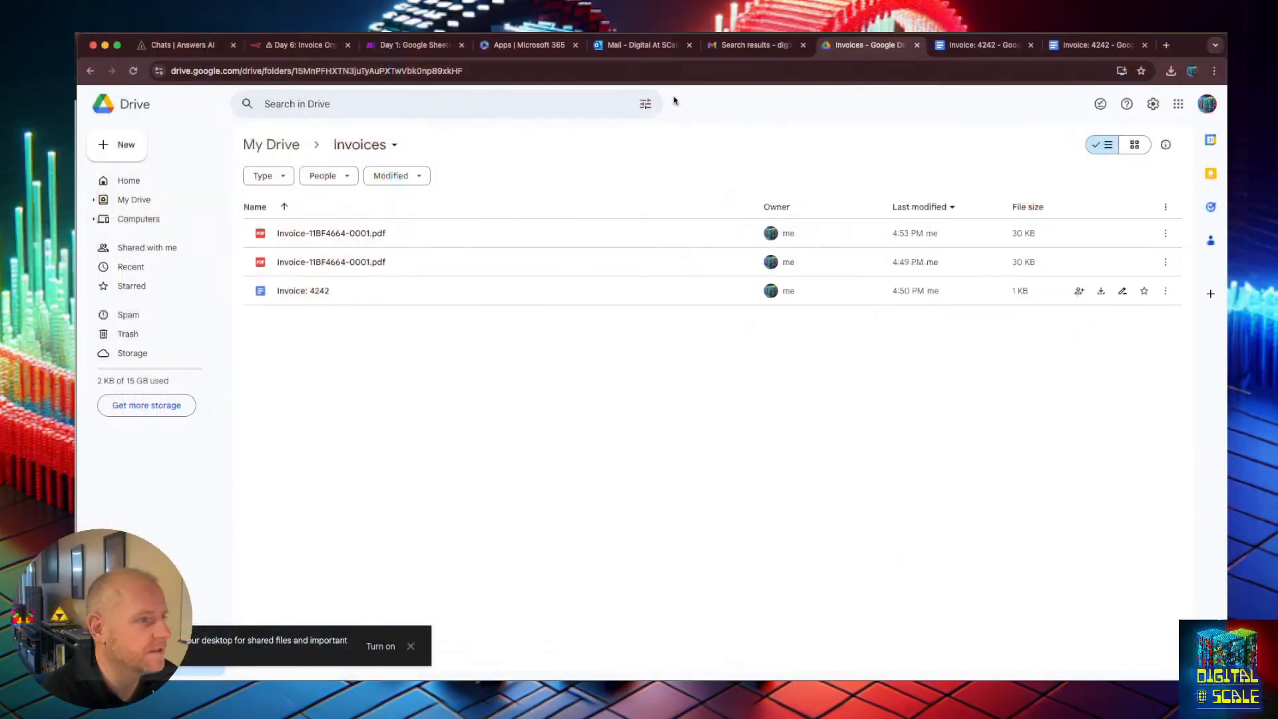
click(333, 43)
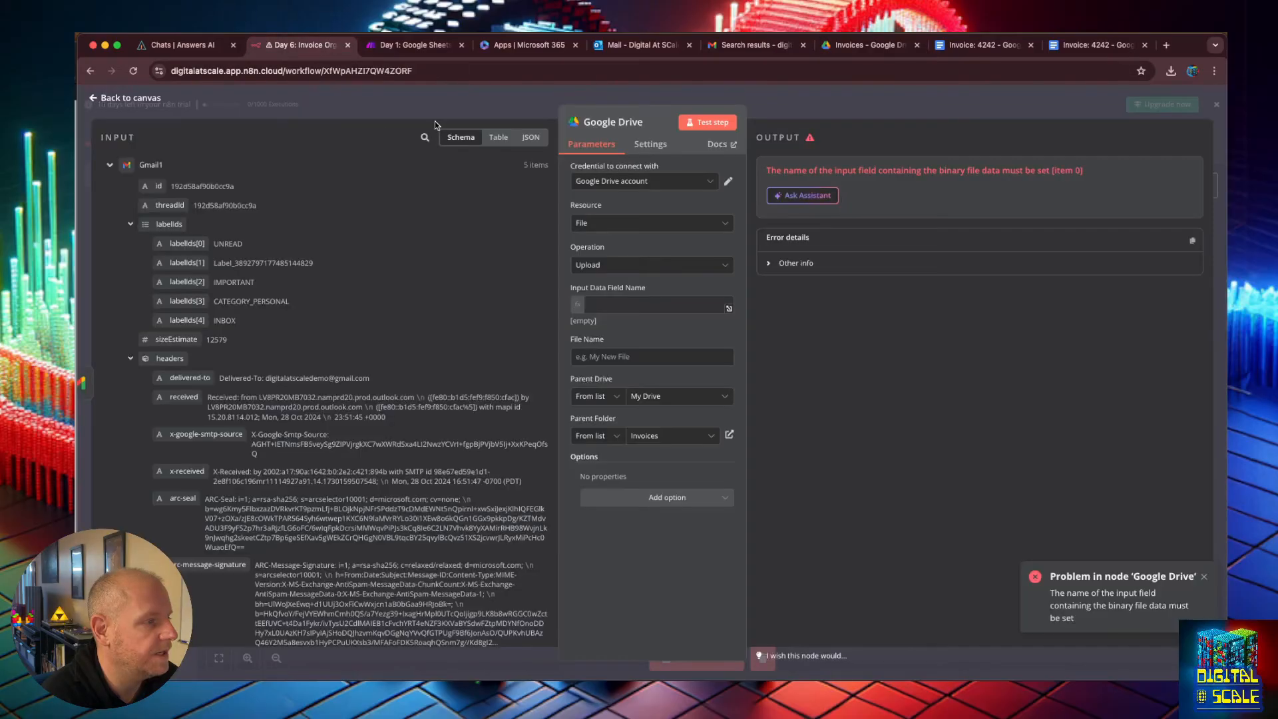
Go back to the workflows home and create a new workflow starting with a manual trigger.
click(104, 101)
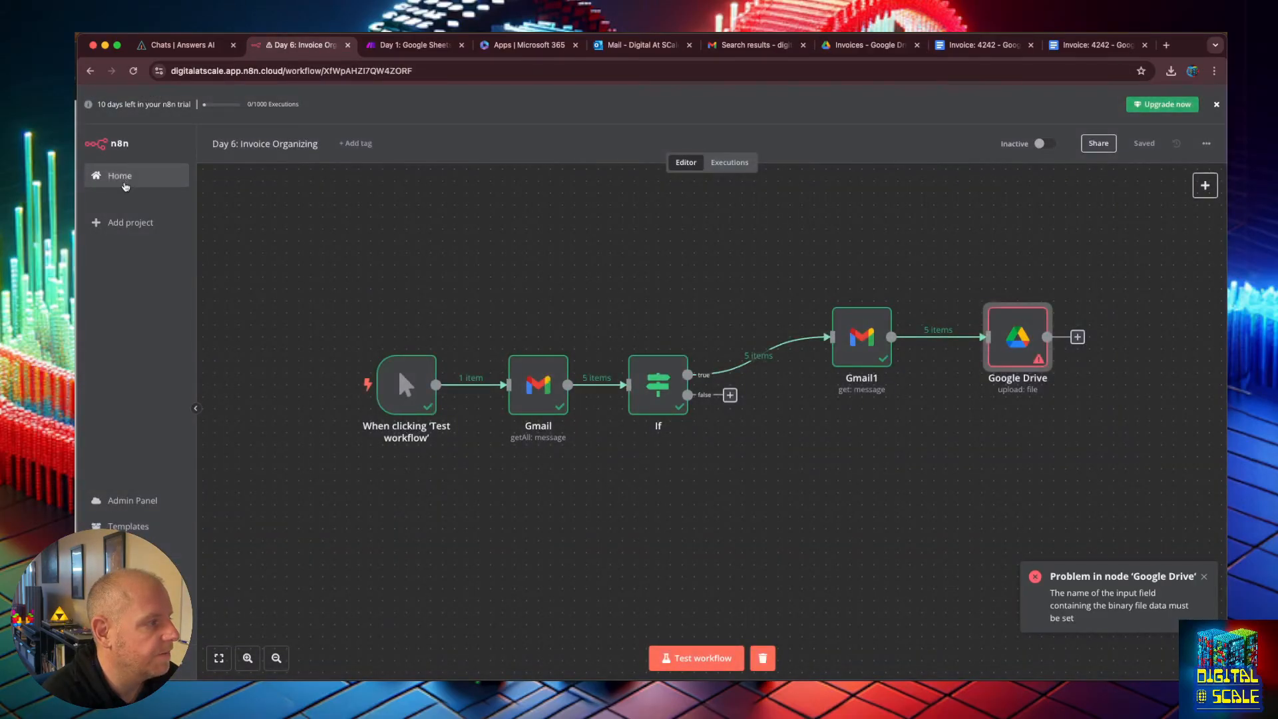
click(120, 175)
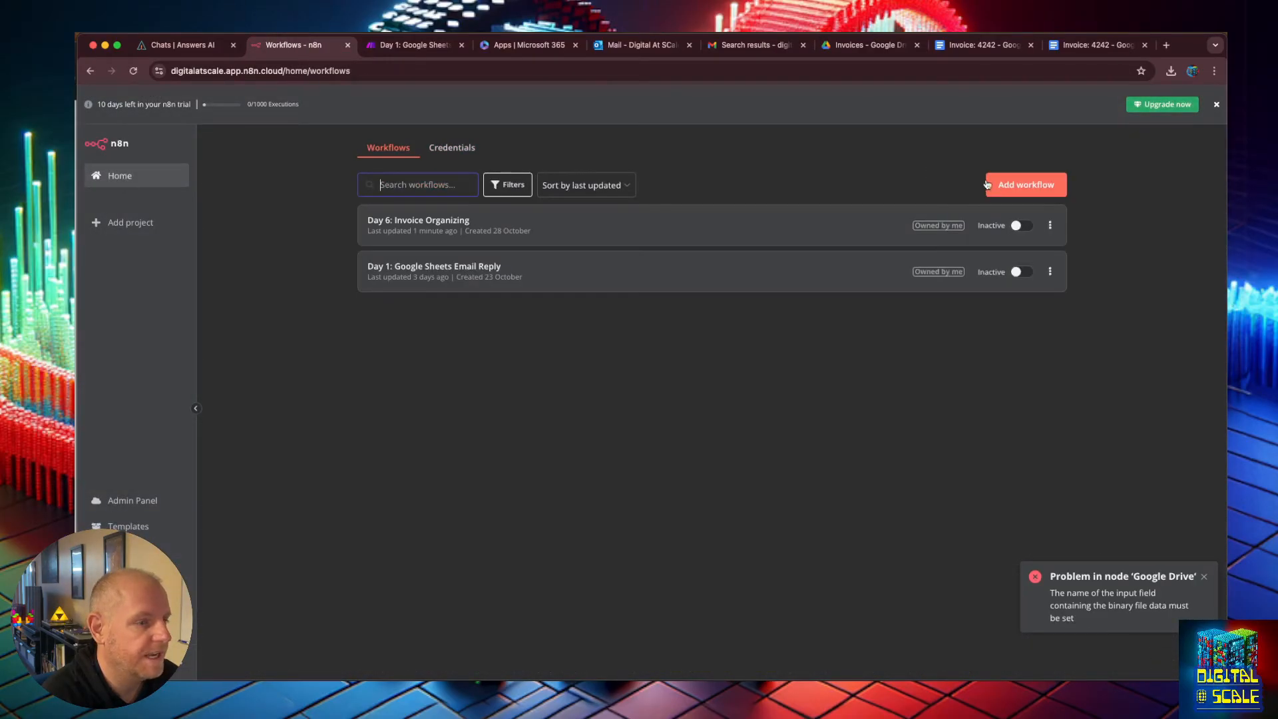
click(994, 186)
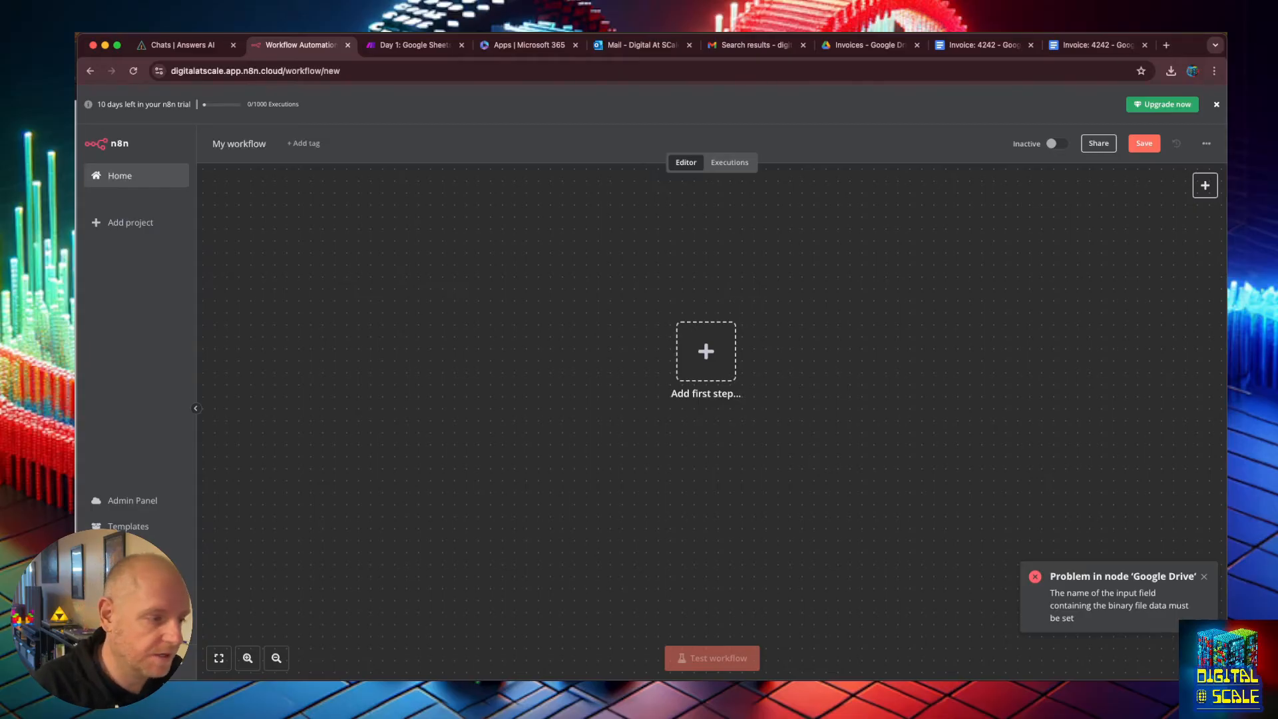
click(705, 351)
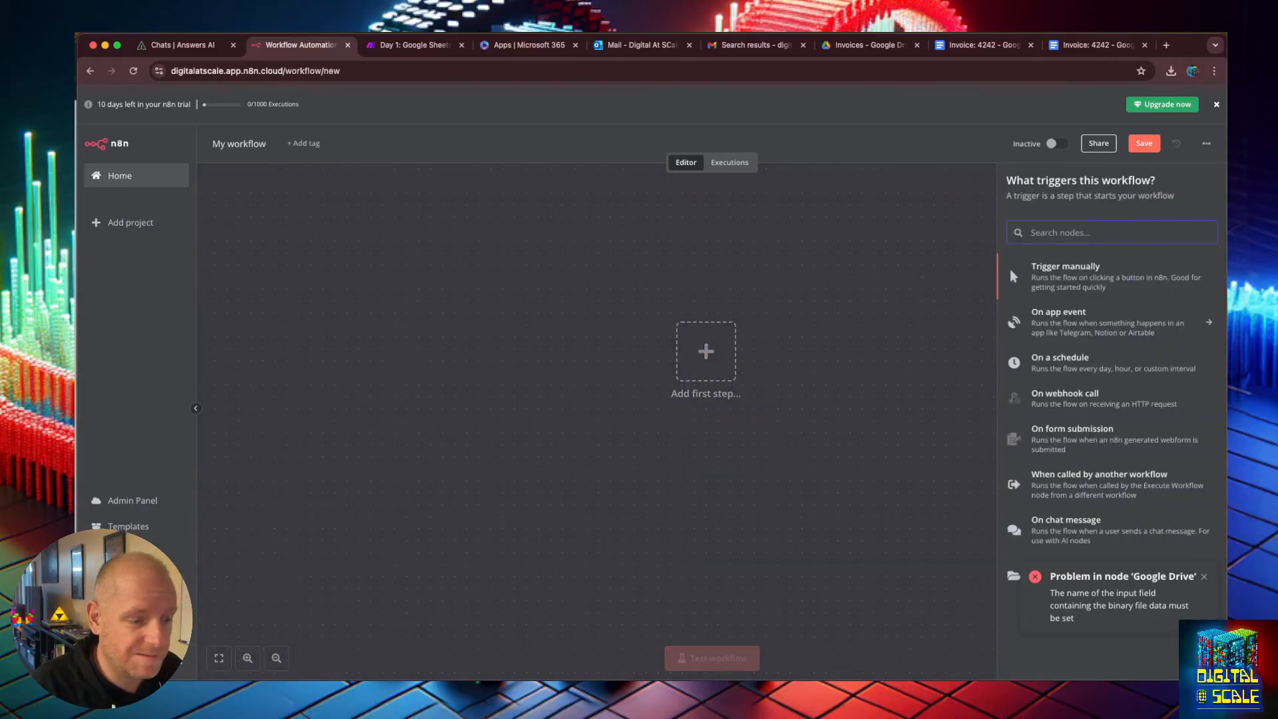
click(1087, 266)
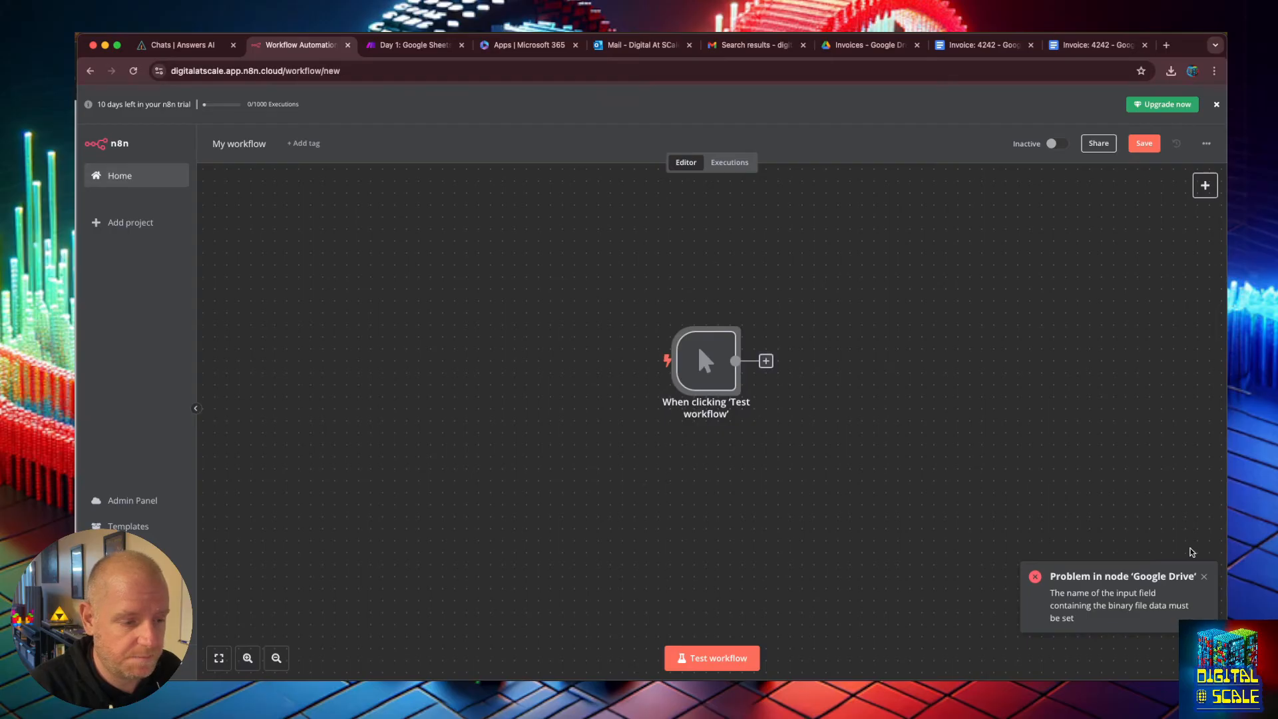
Add a Schedule Trigger as a second trigger and place it below the manual trigger.
click(1204, 577)
click(1205, 185)
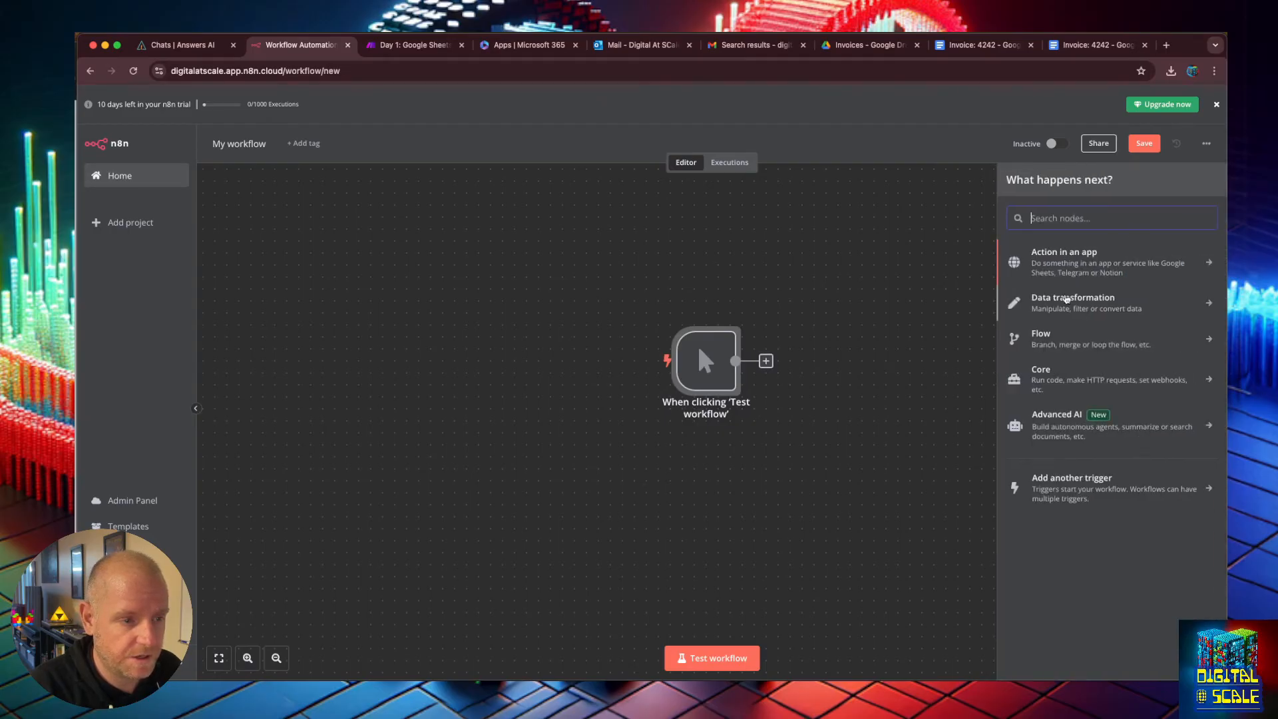
click(1074, 478)
click(1071, 363)
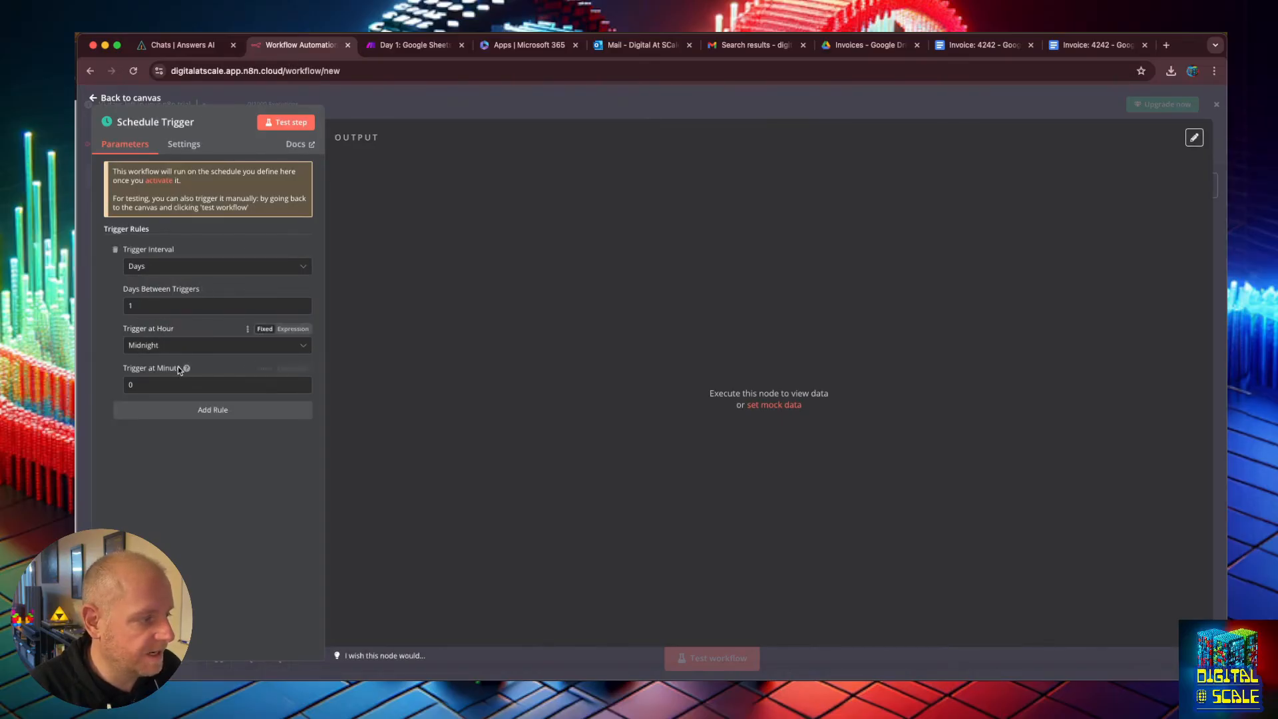
click(97, 98)
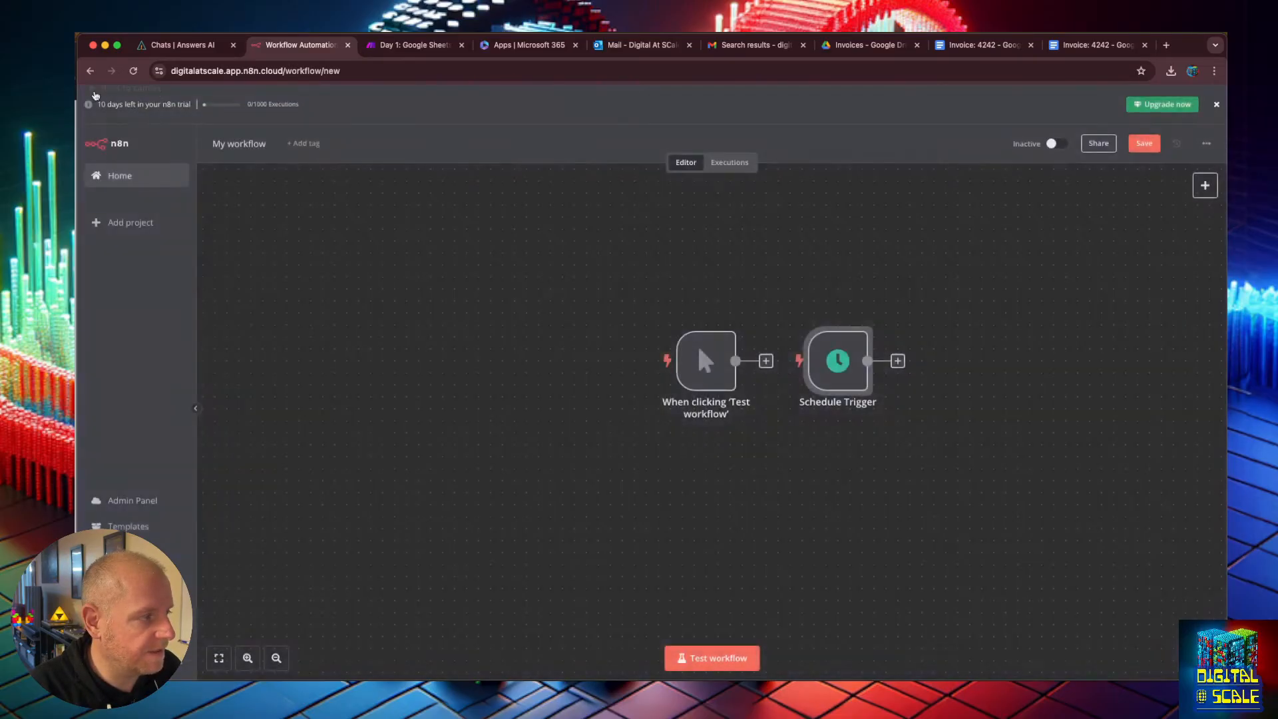
drag(832, 362, 701, 481)
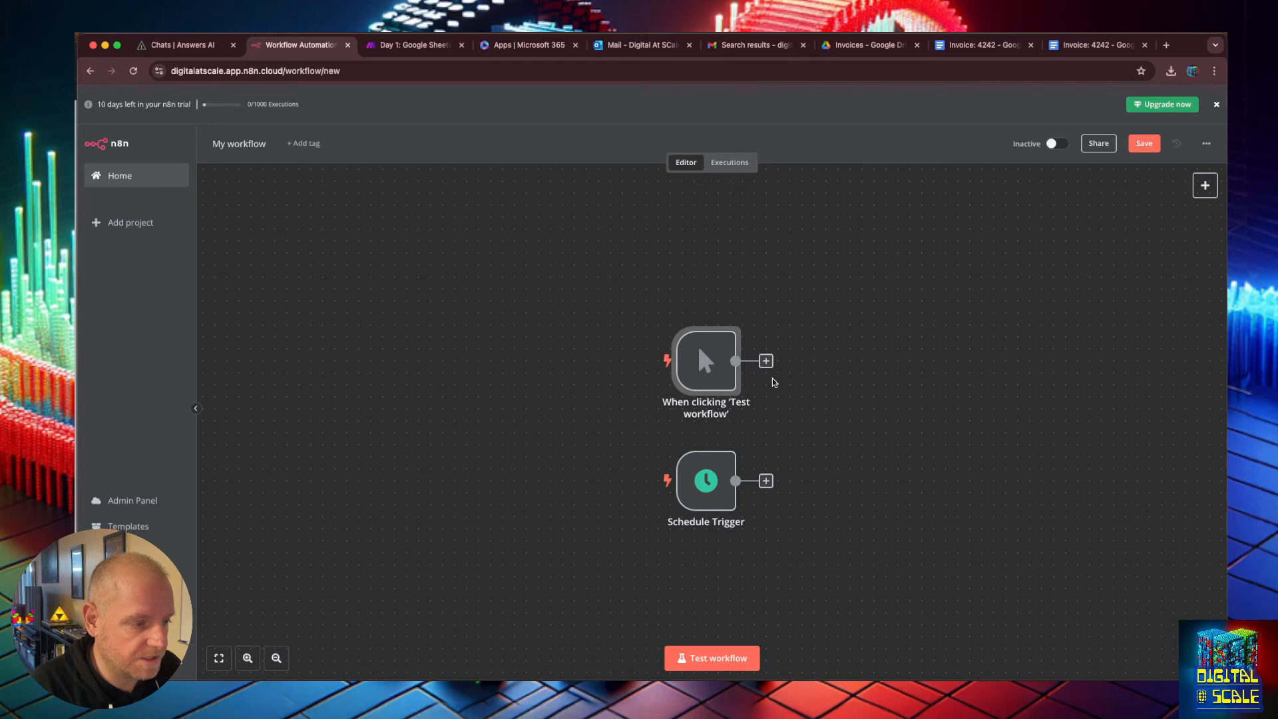
Add a Gmail "Get many messages" node after the manual trigger and test the step.
click(766, 361)
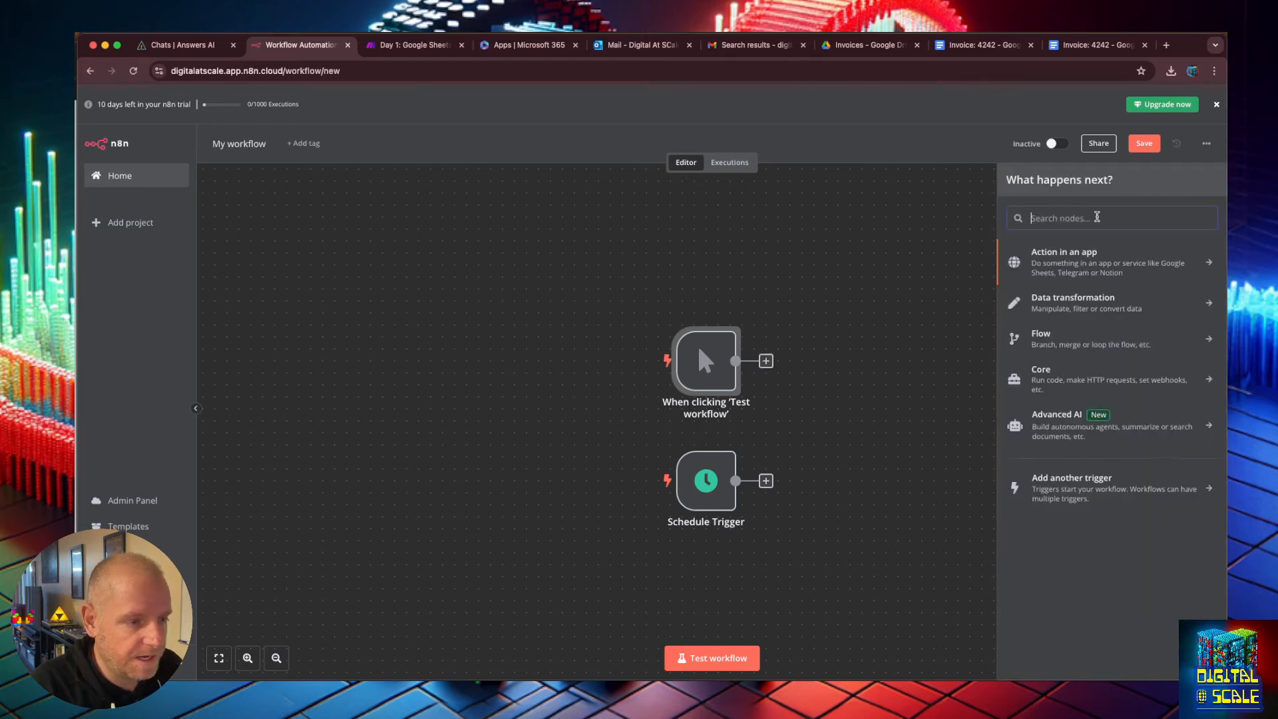
text(gmai)
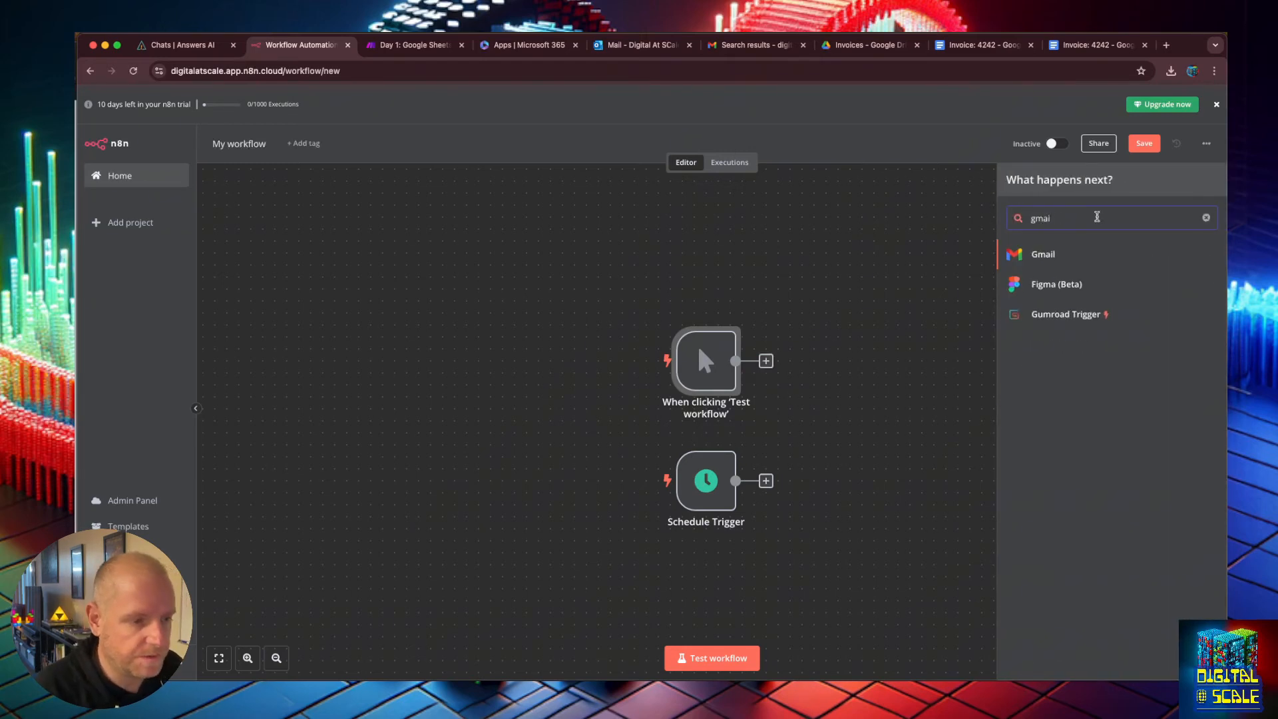
click(1057, 262)
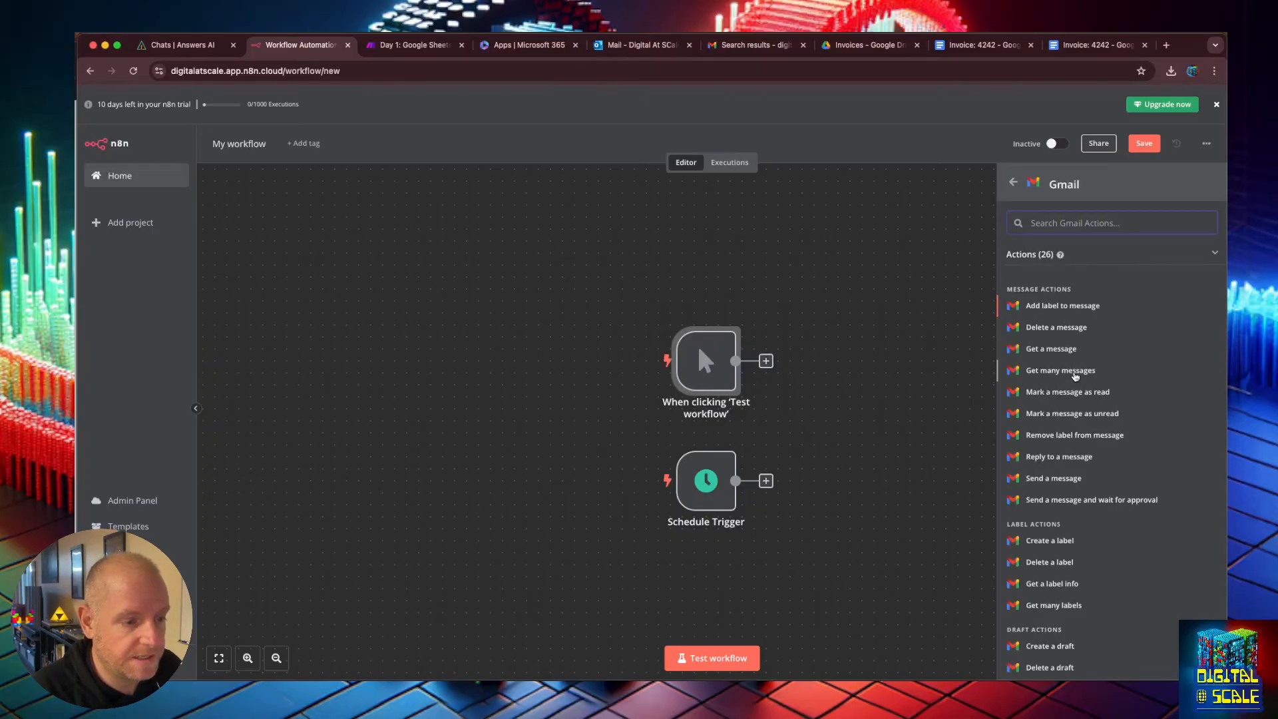
click(1074, 371)
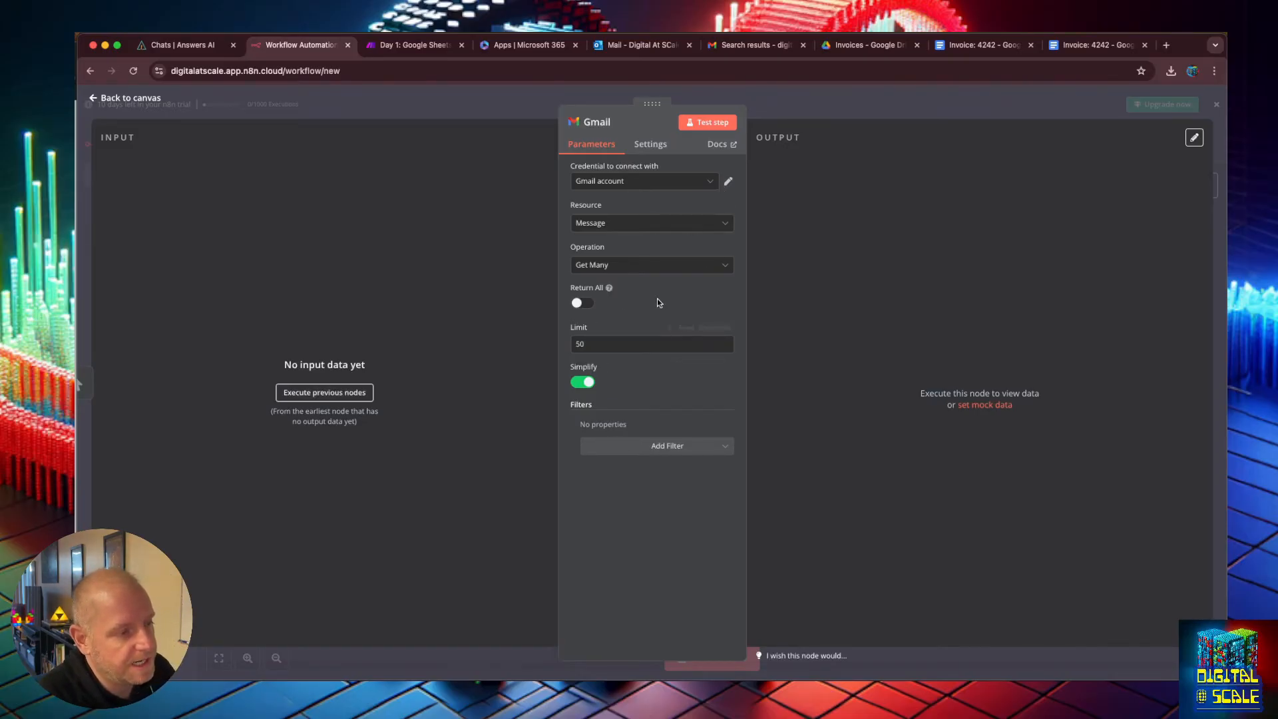
click(702, 123)
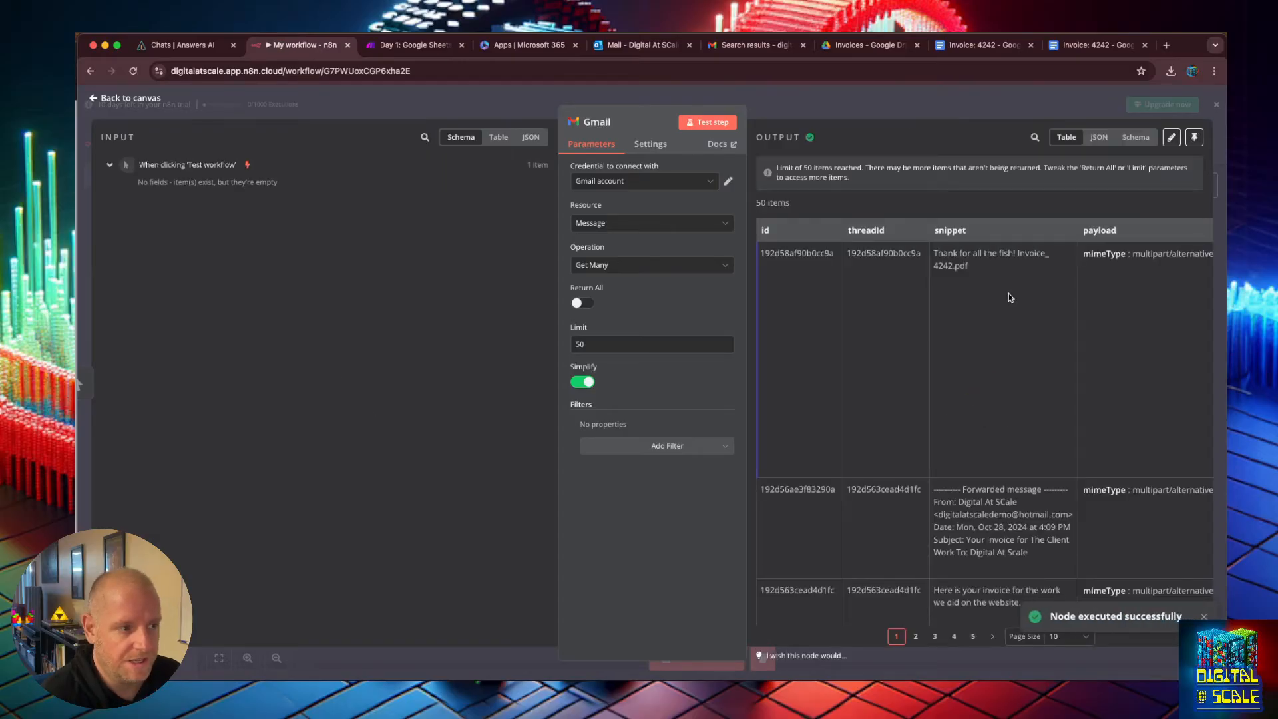
Page through the Gmail node's output messages.
scroll(1009, 293, down, 10)
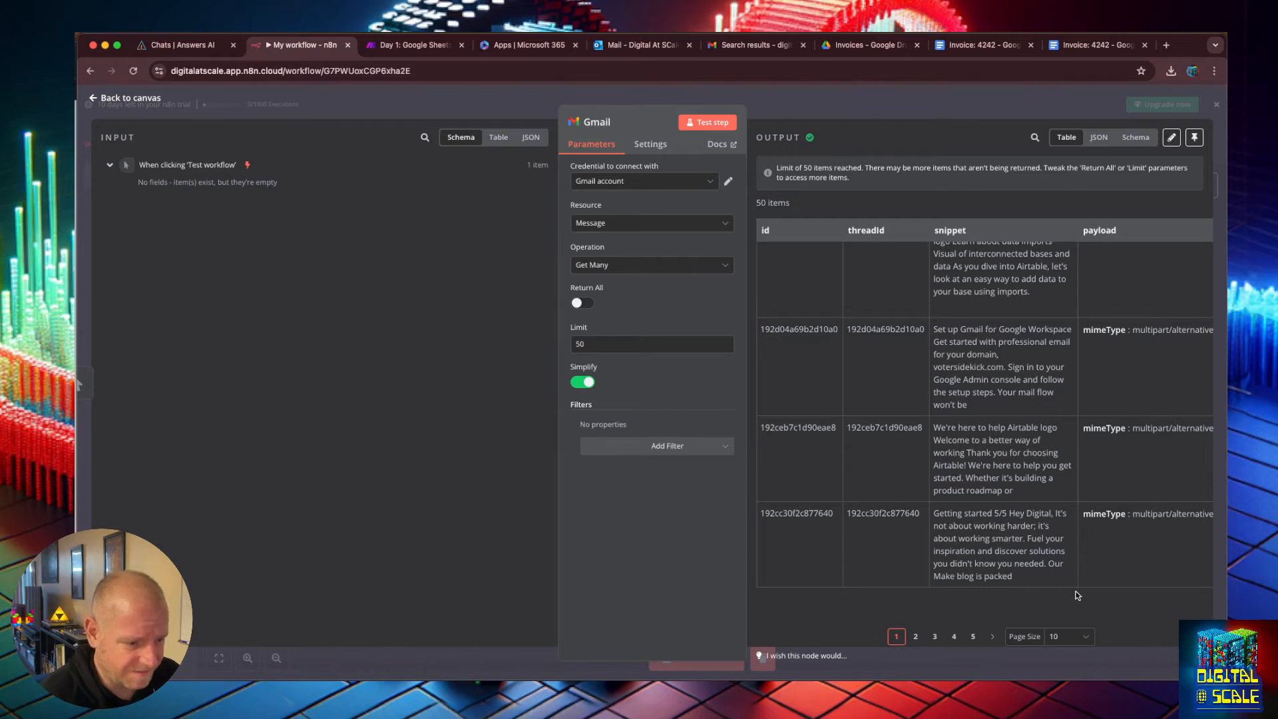
click(955, 637)
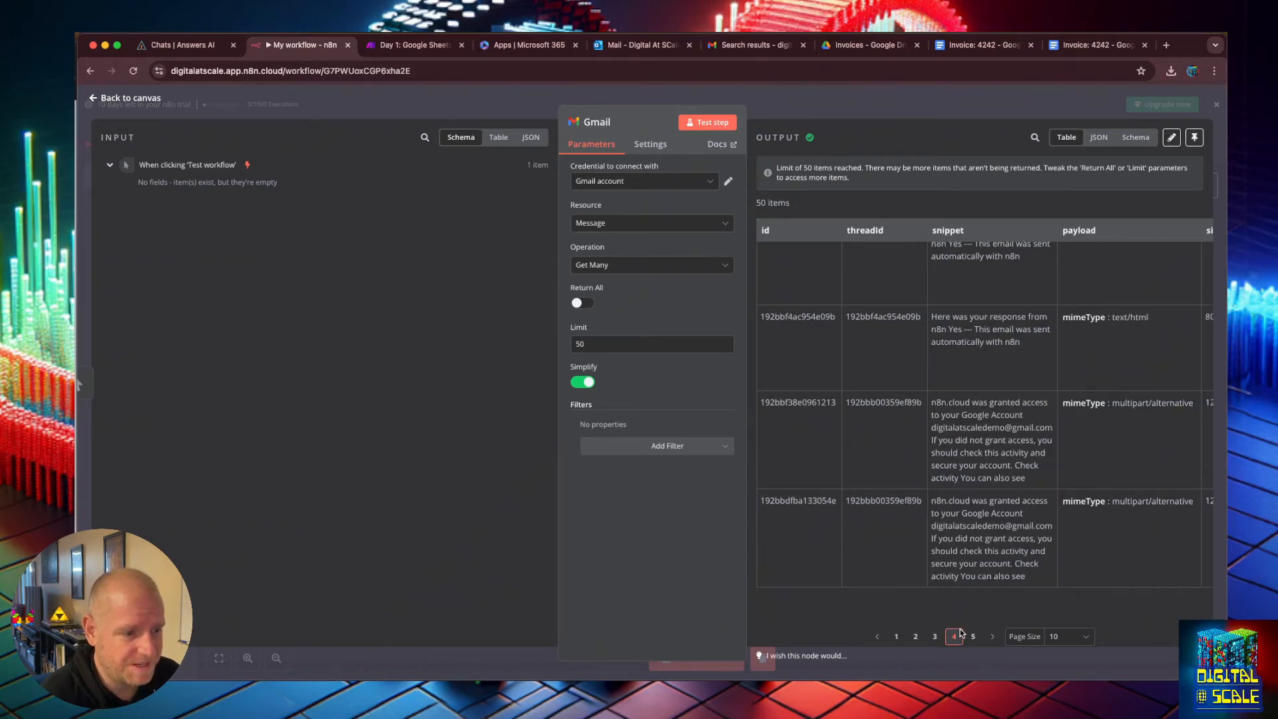
click(934, 636)
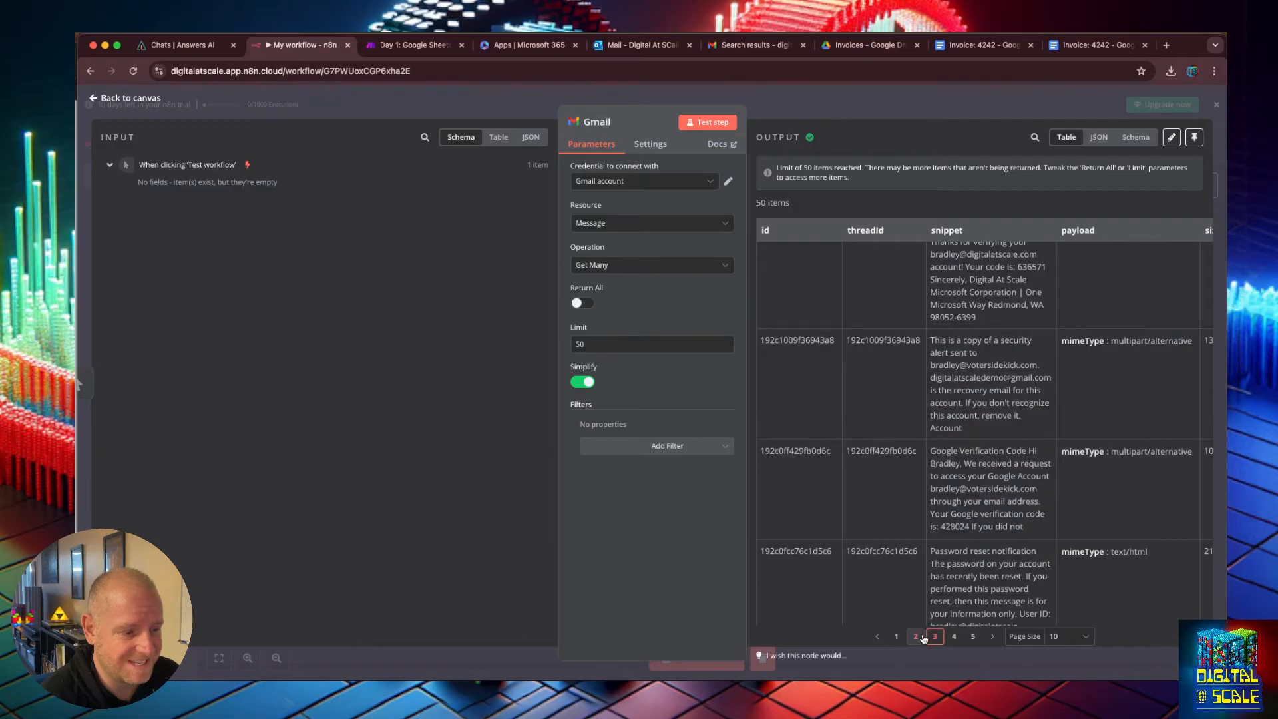
click(922, 637)
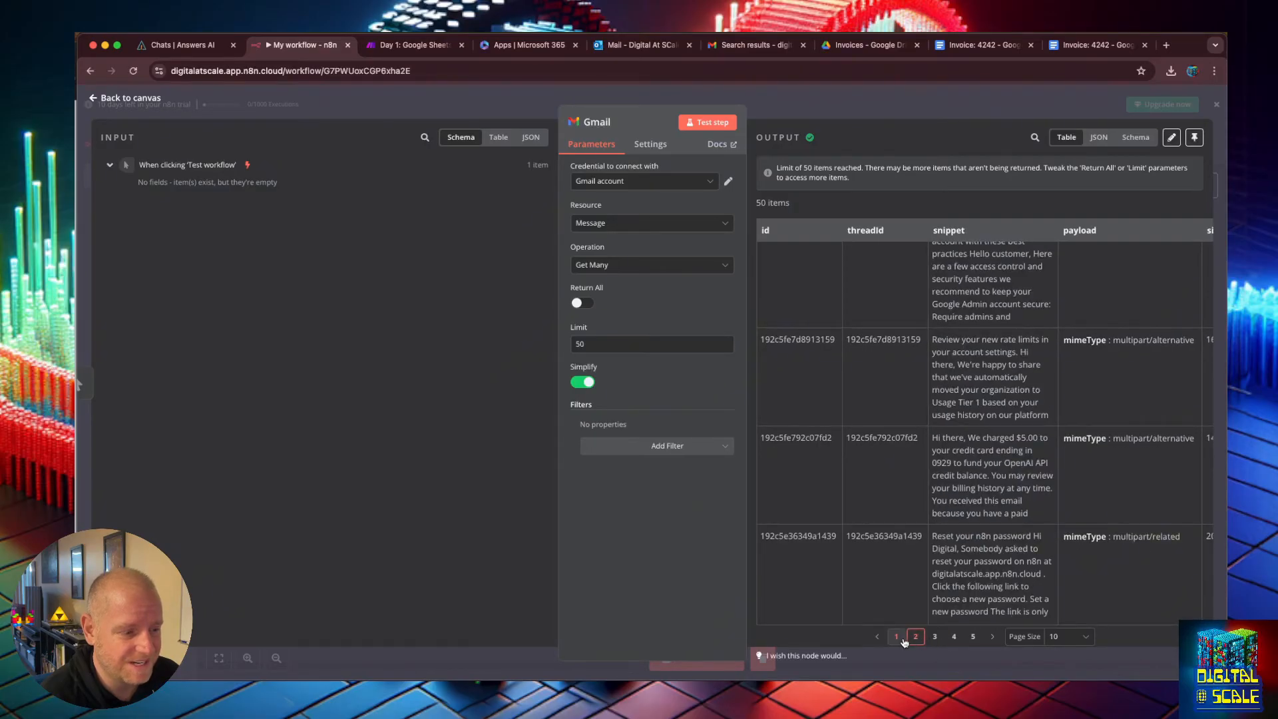
click(902, 638)
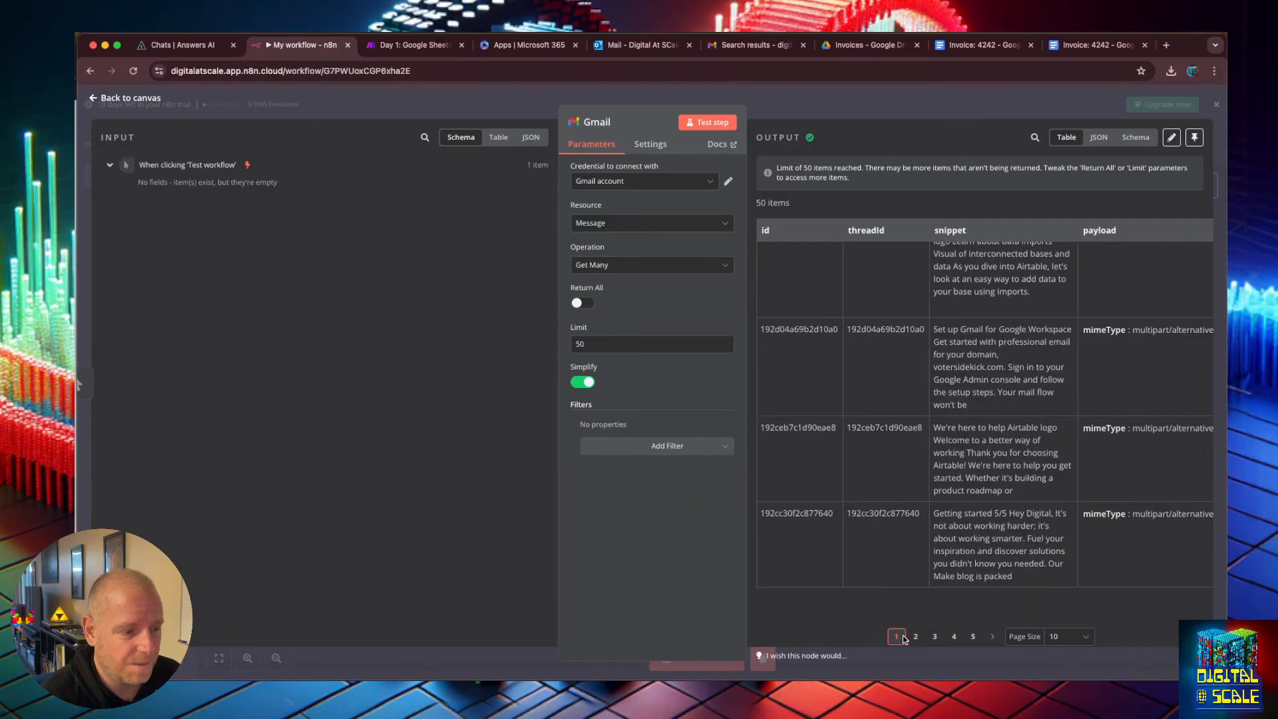
click(972, 637)
click(896, 638)
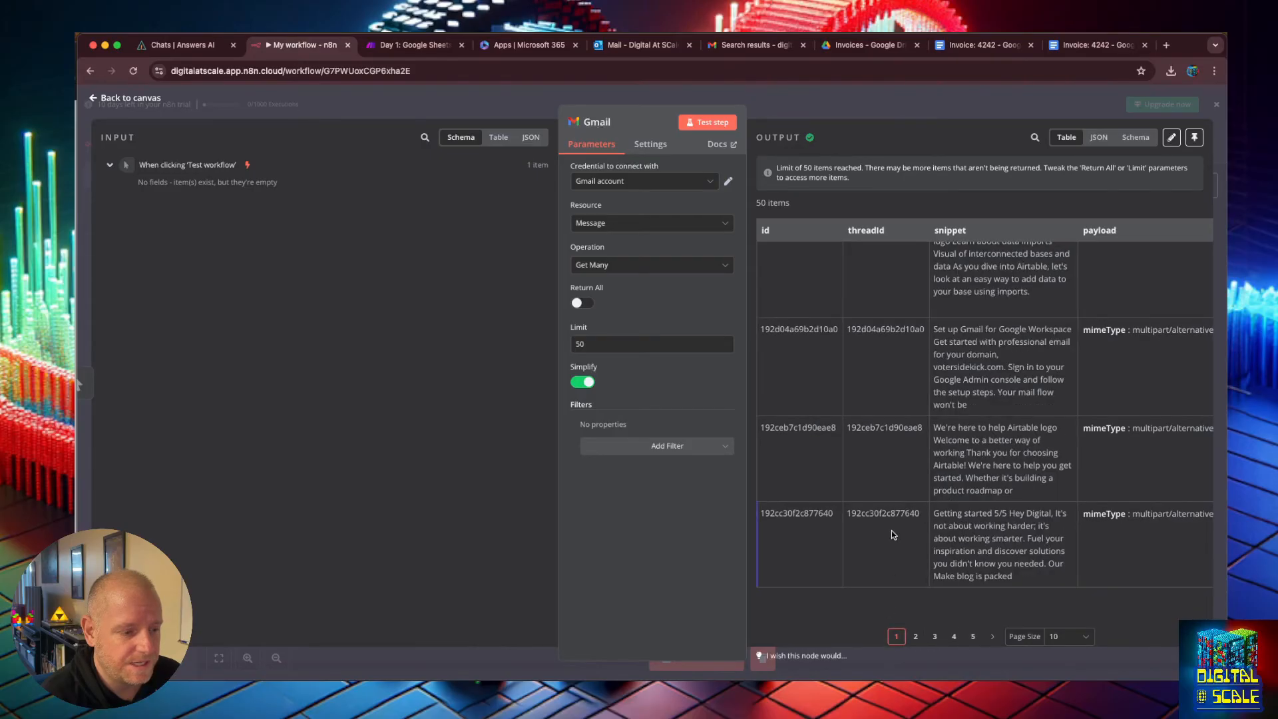
scroll(885, 503, up, 5)
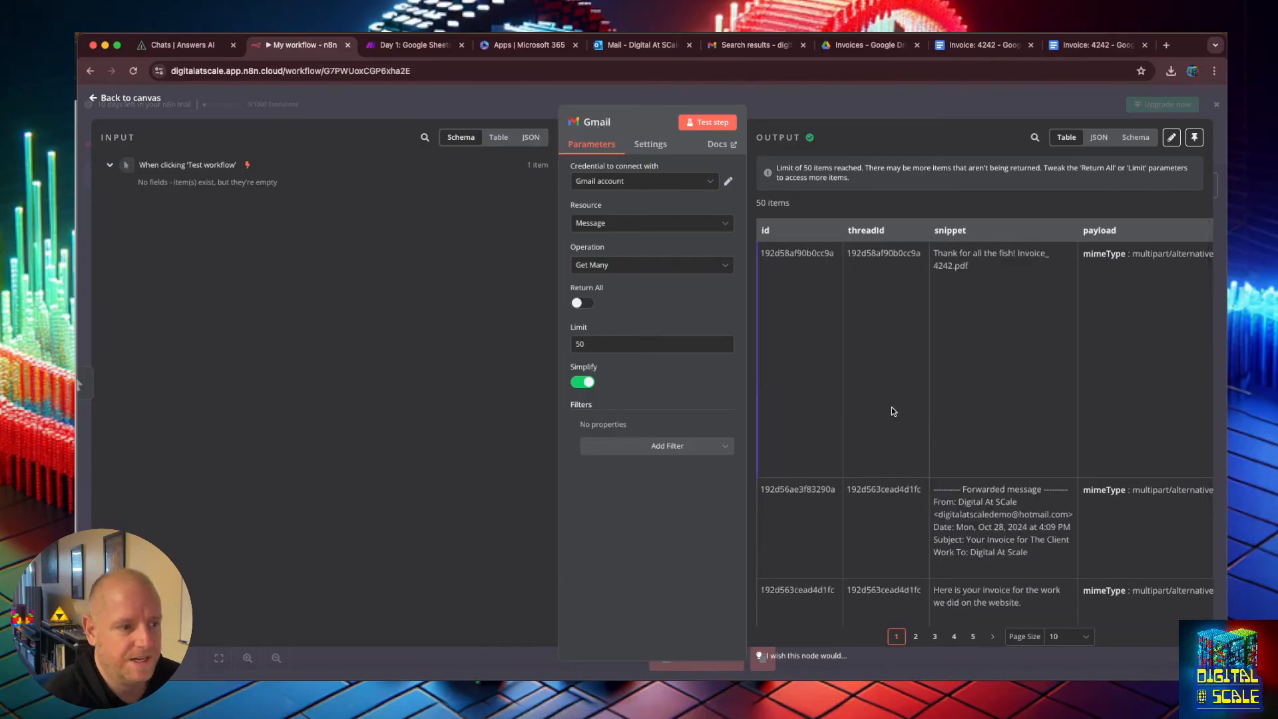
click(676, 445)
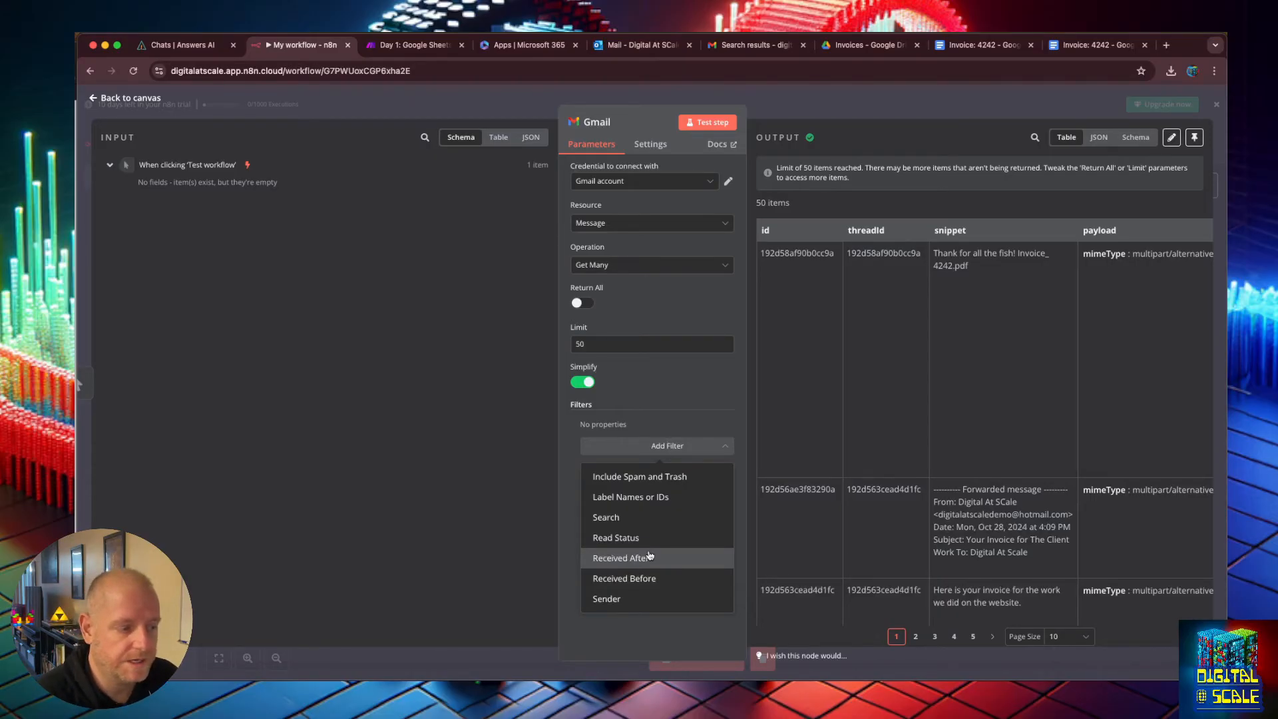
click(650, 558)
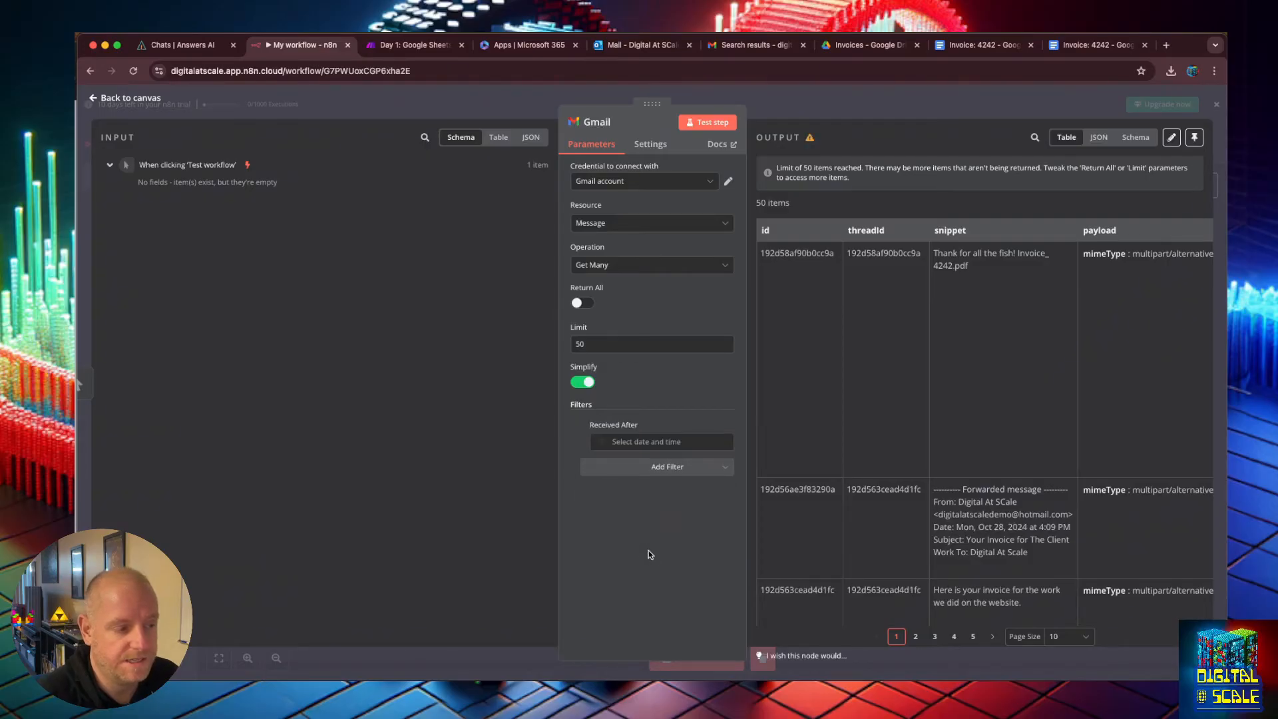
click(636, 443)
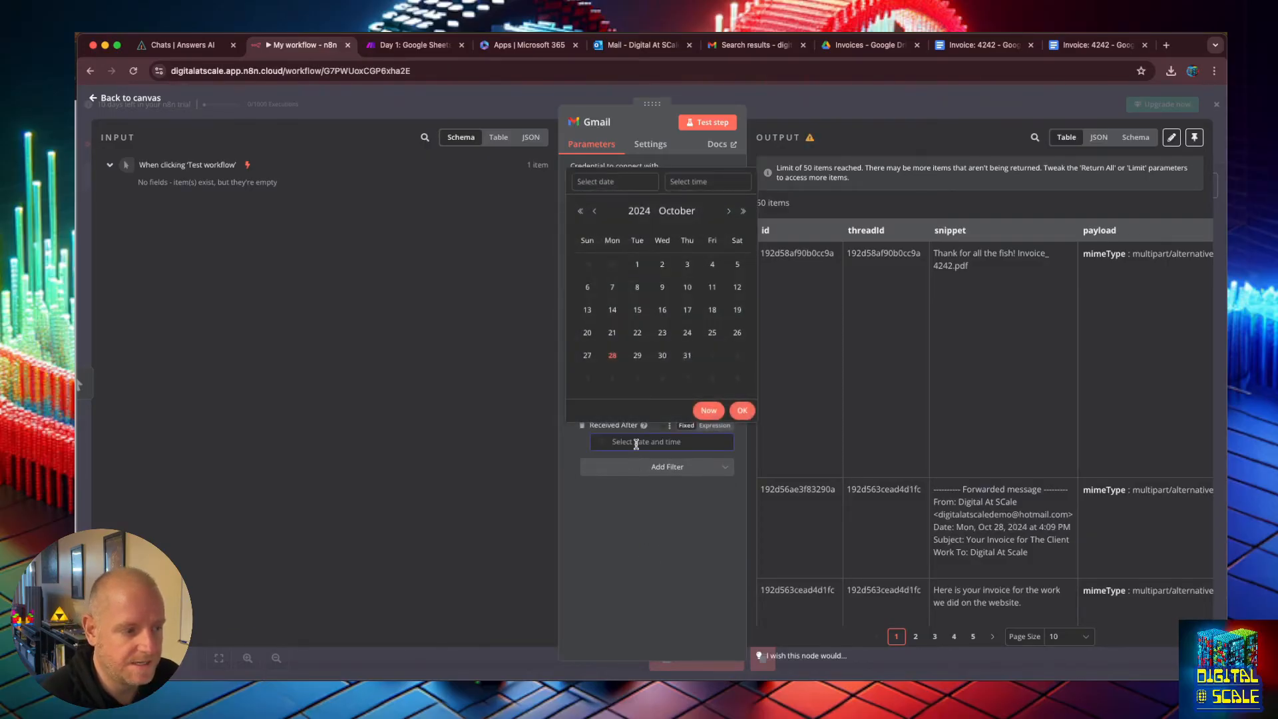
click(612, 333)
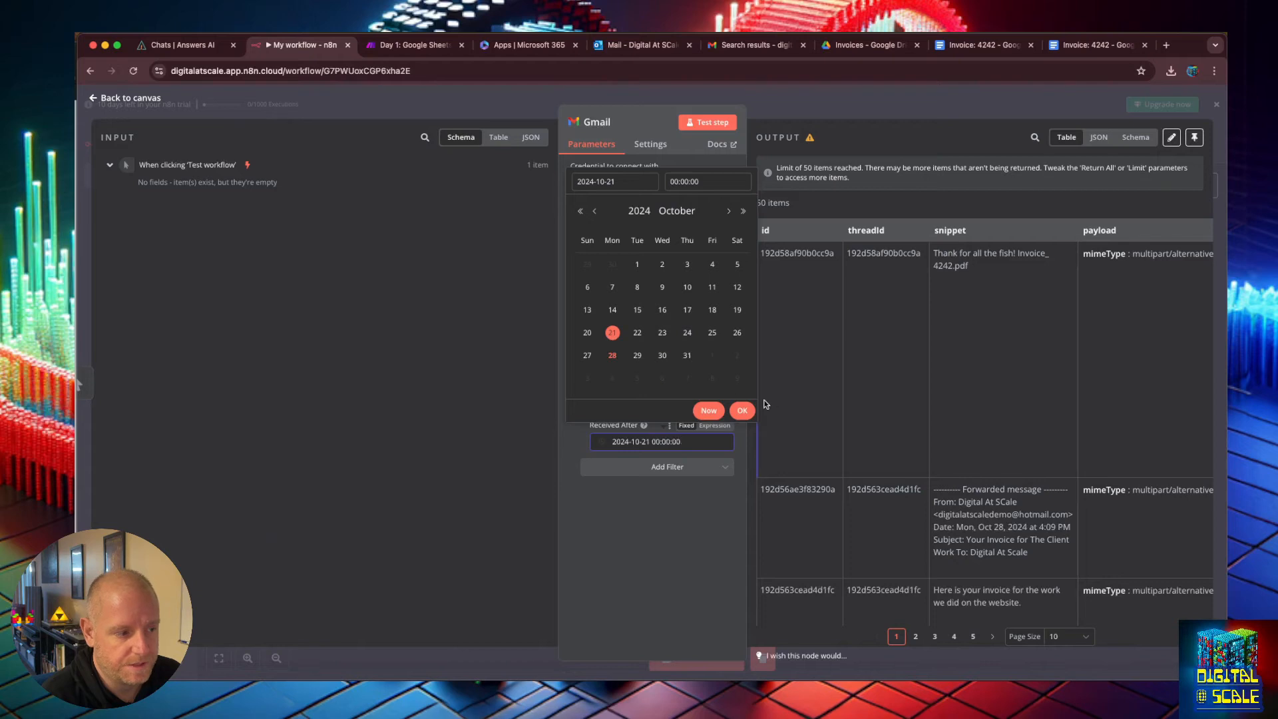
click(739, 410)
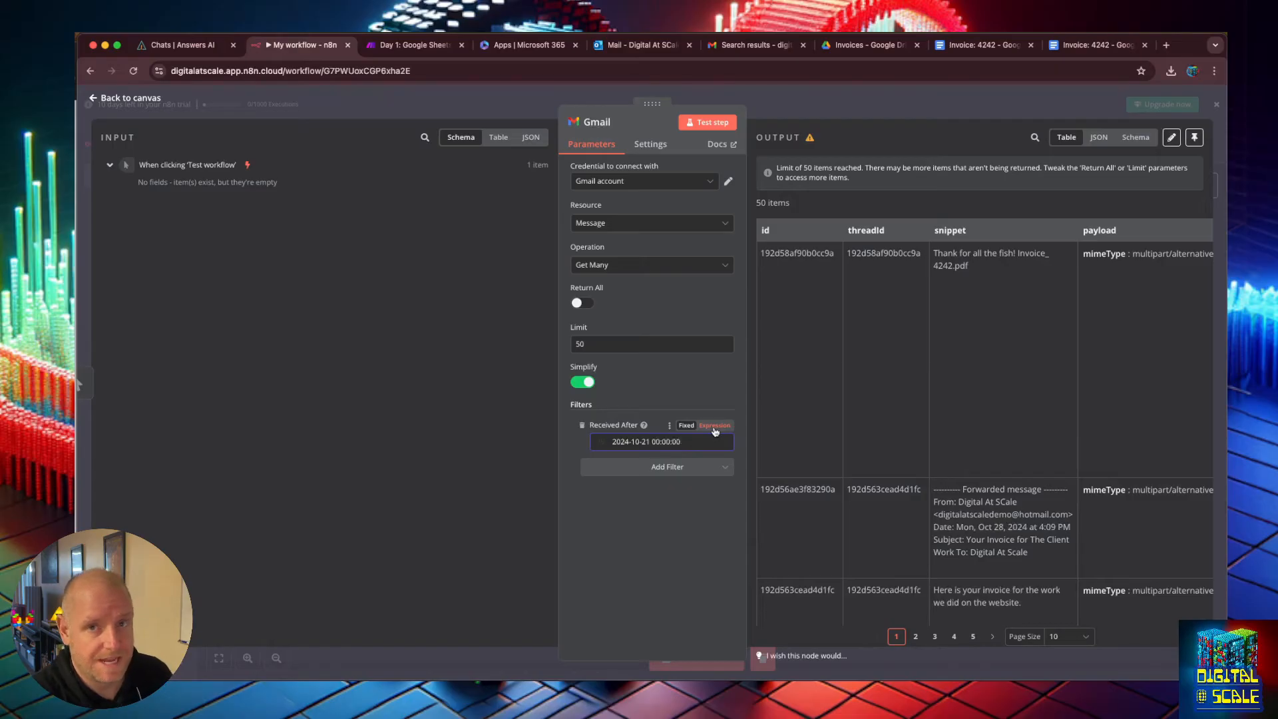
click(714, 428)
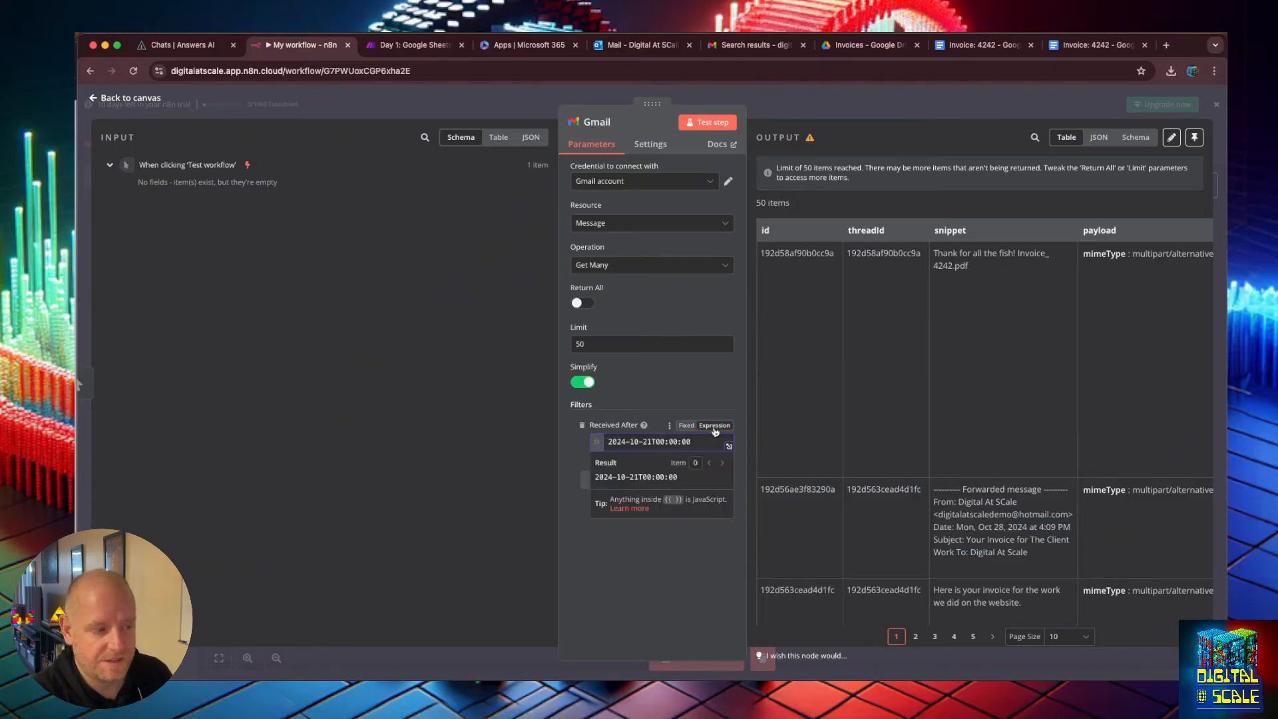
click(688, 428)
click(647, 445)
click(684, 521)
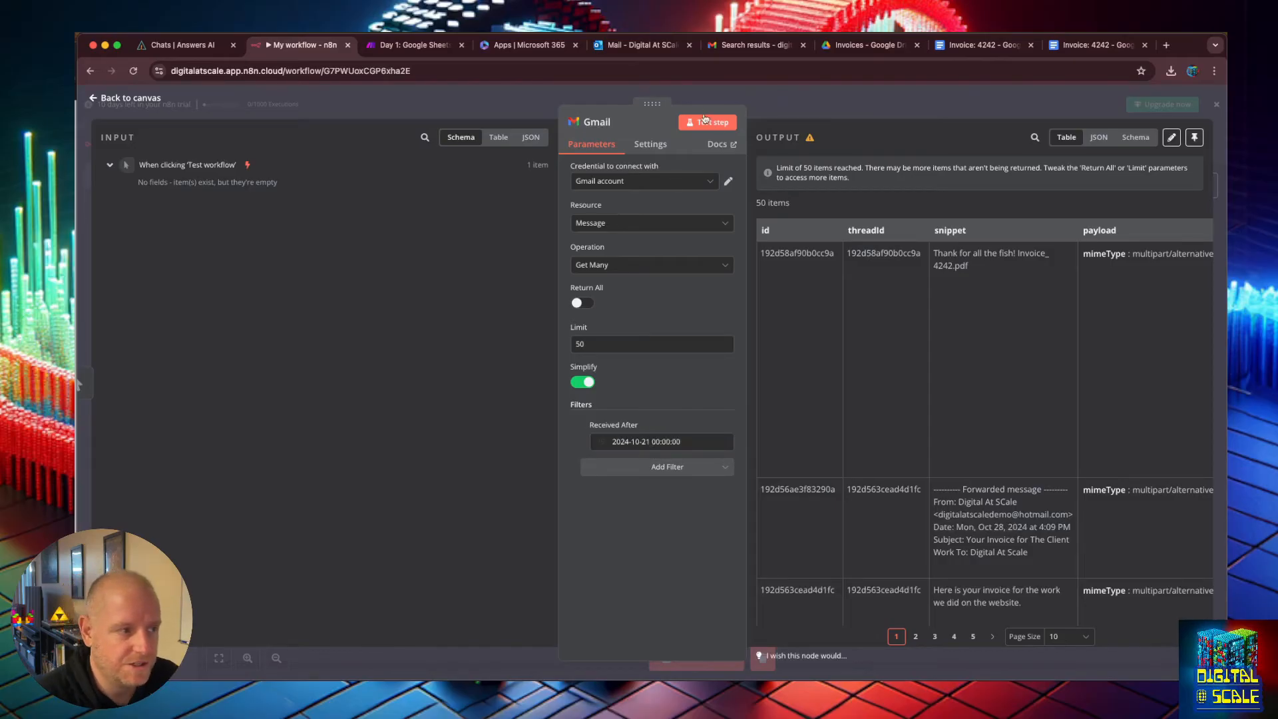
Test the Gmail step with the date filter and scroll through its output.
click(708, 121)
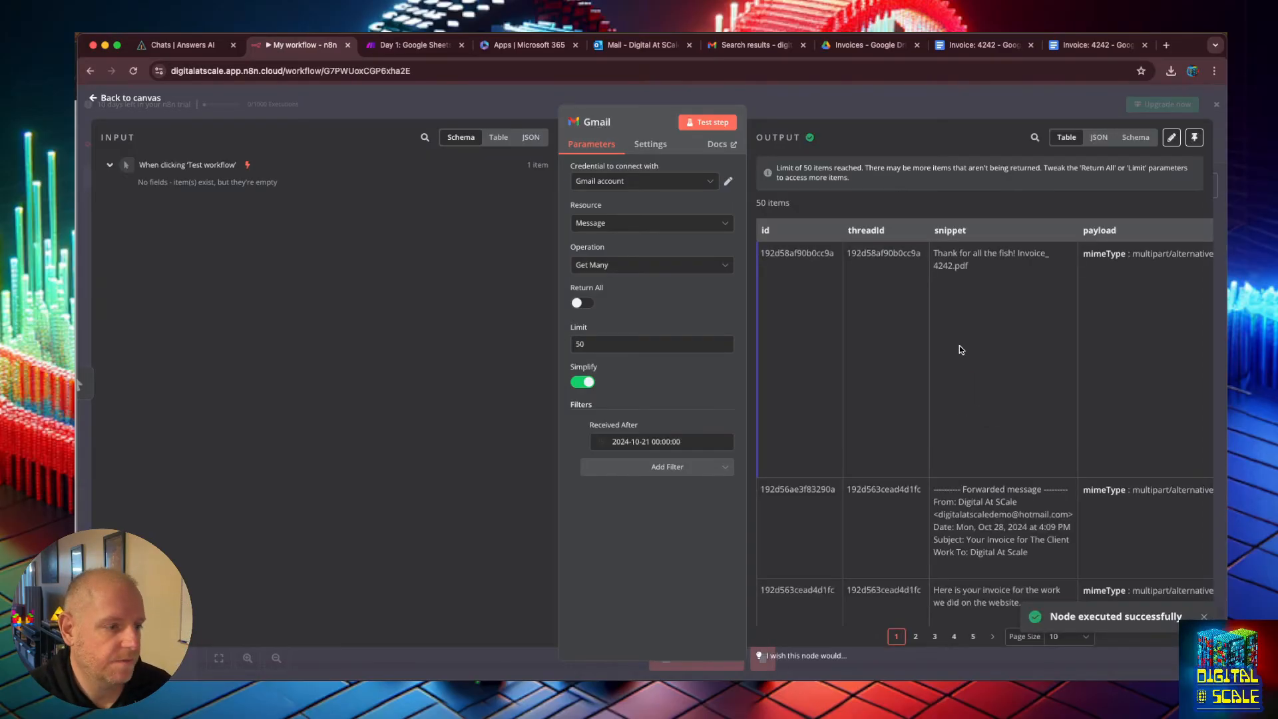
scroll(960, 345, down, 8)
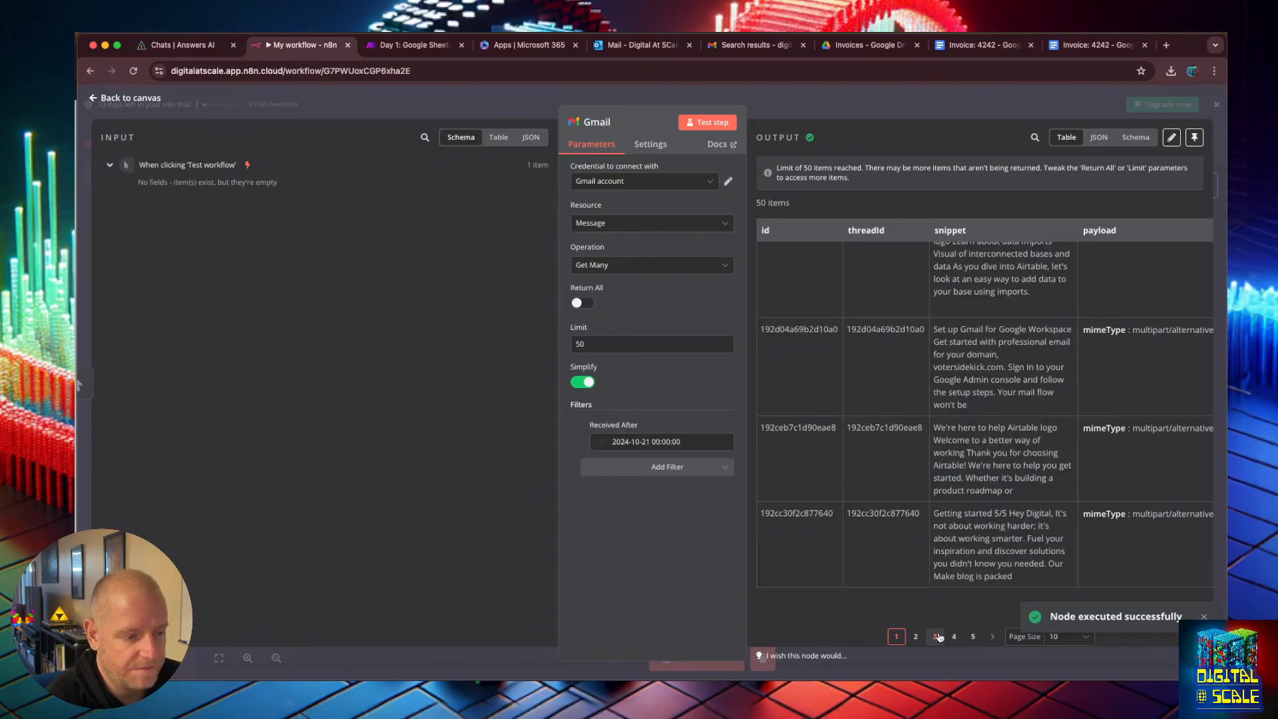
scroll(866, 433, up, 10)
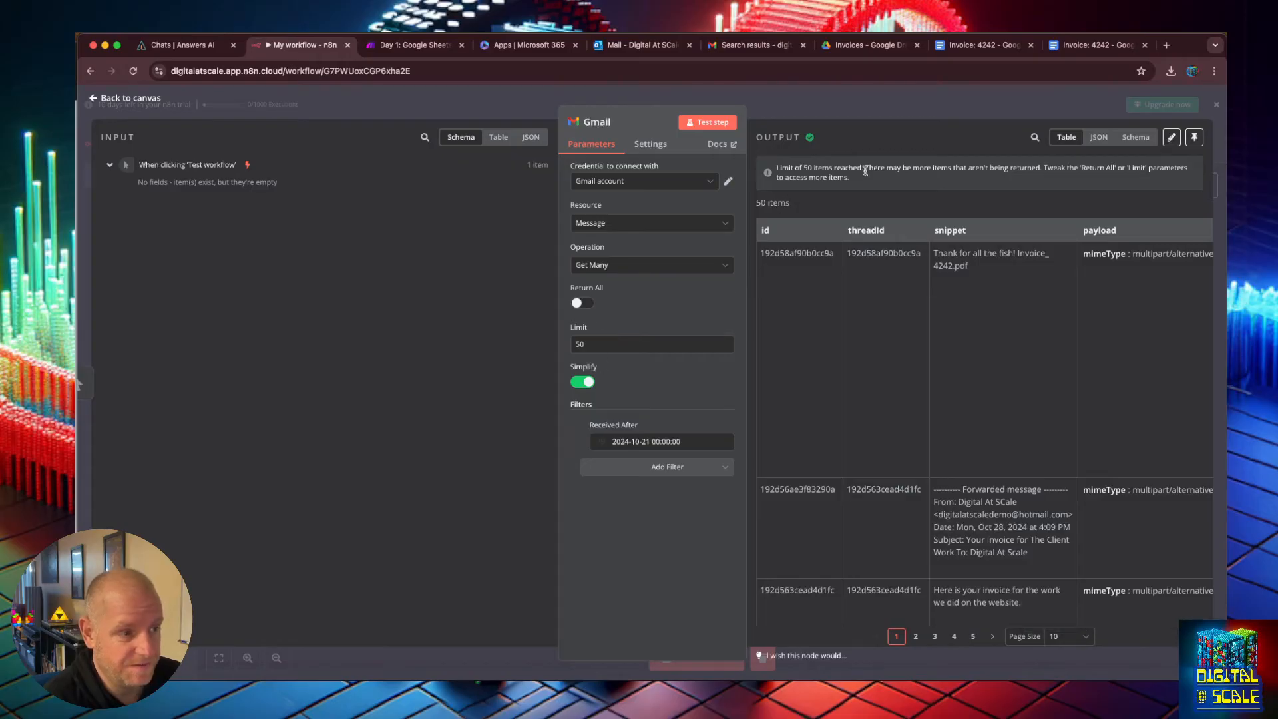
Set the Gmail node's limit to 100 and test the step again.
click(592, 343)
drag(593, 342, 576, 339)
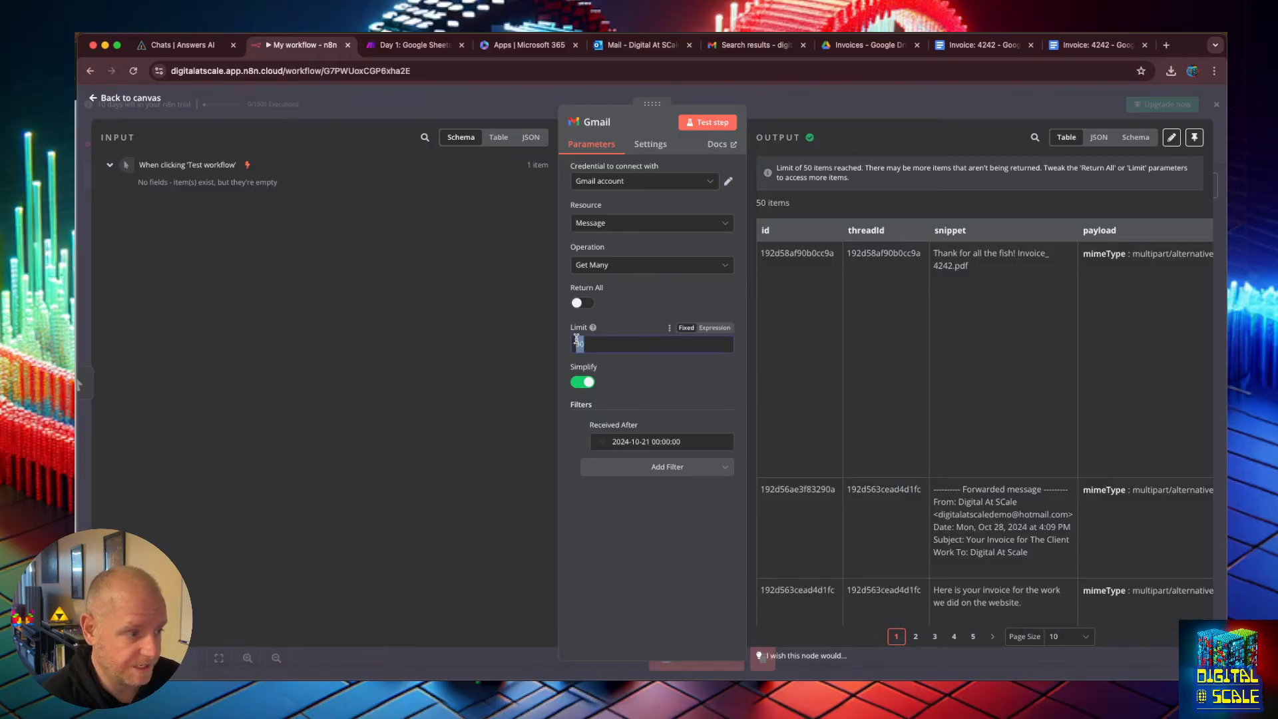
text(100)
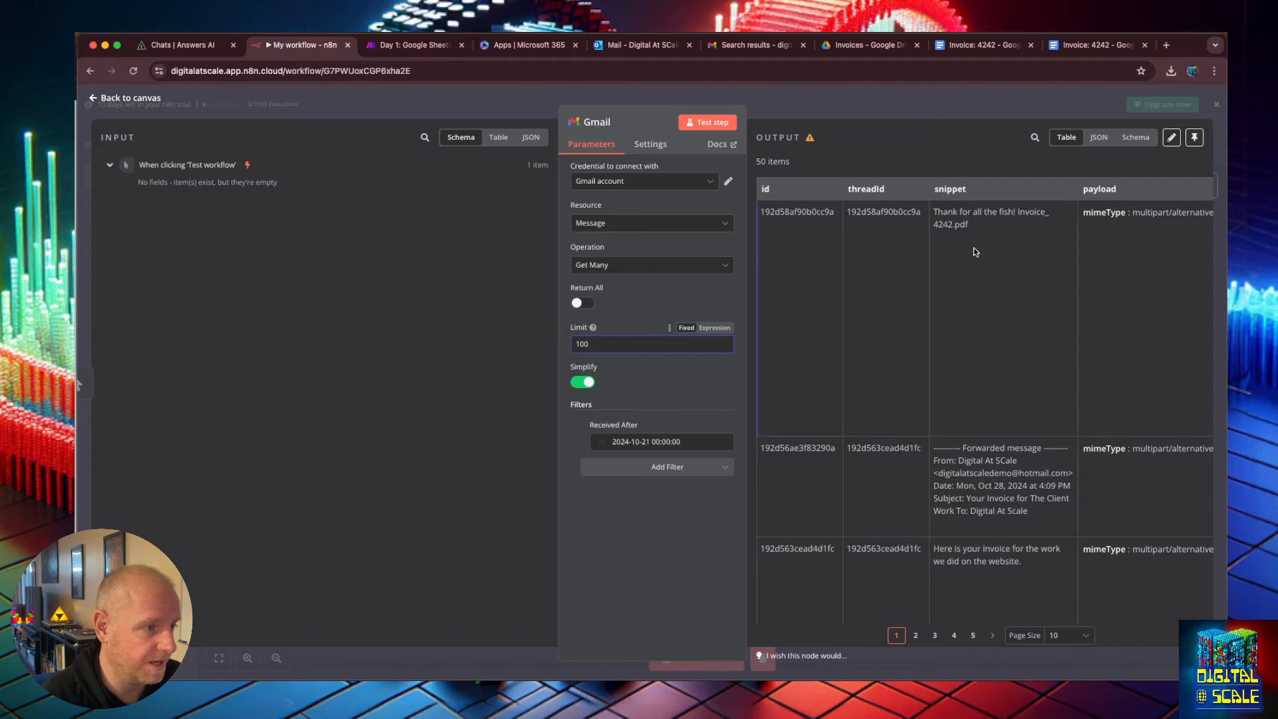
click(712, 122)
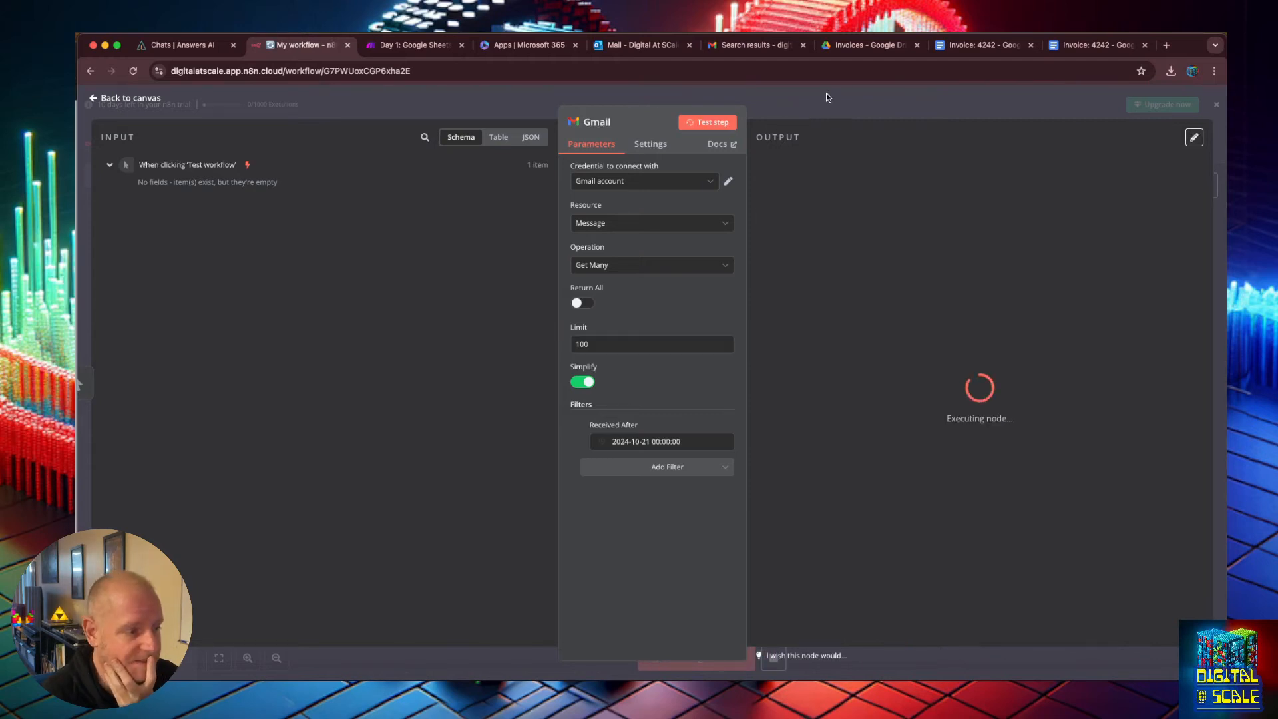
Switch to the Gmail browser tab and browse the inbox and All Mail messages.
click(766, 44)
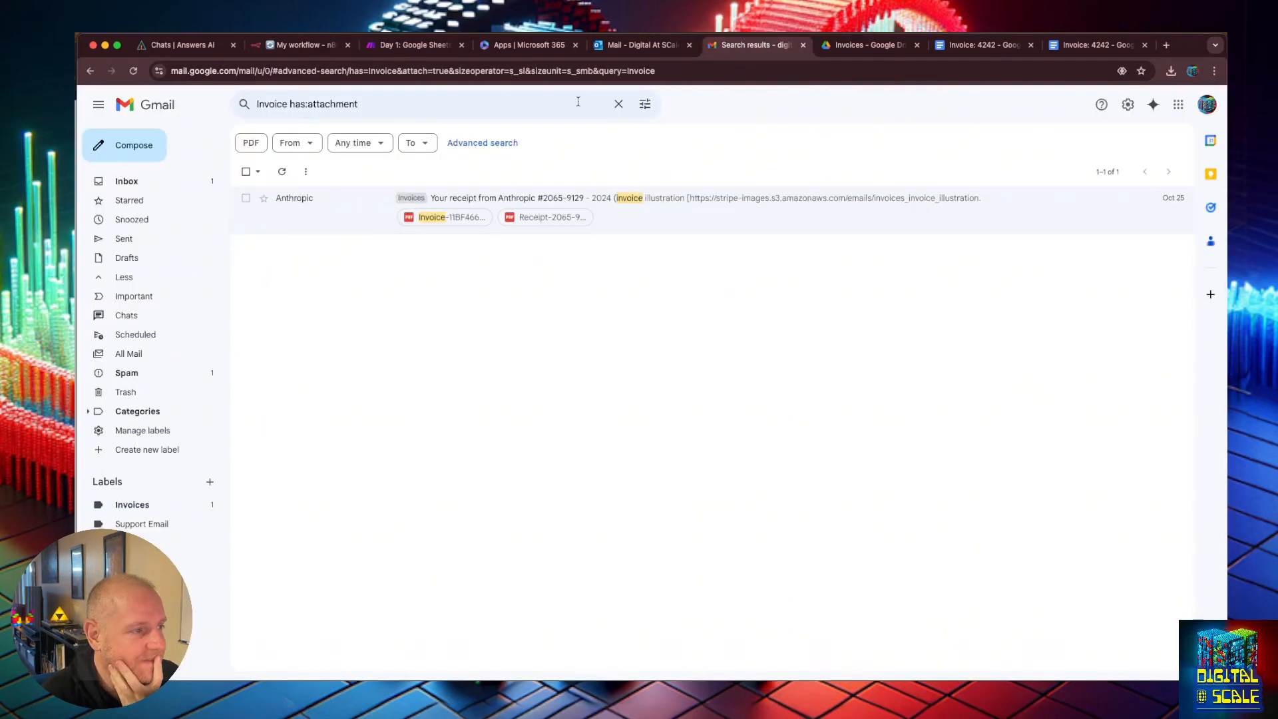
click(148, 183)
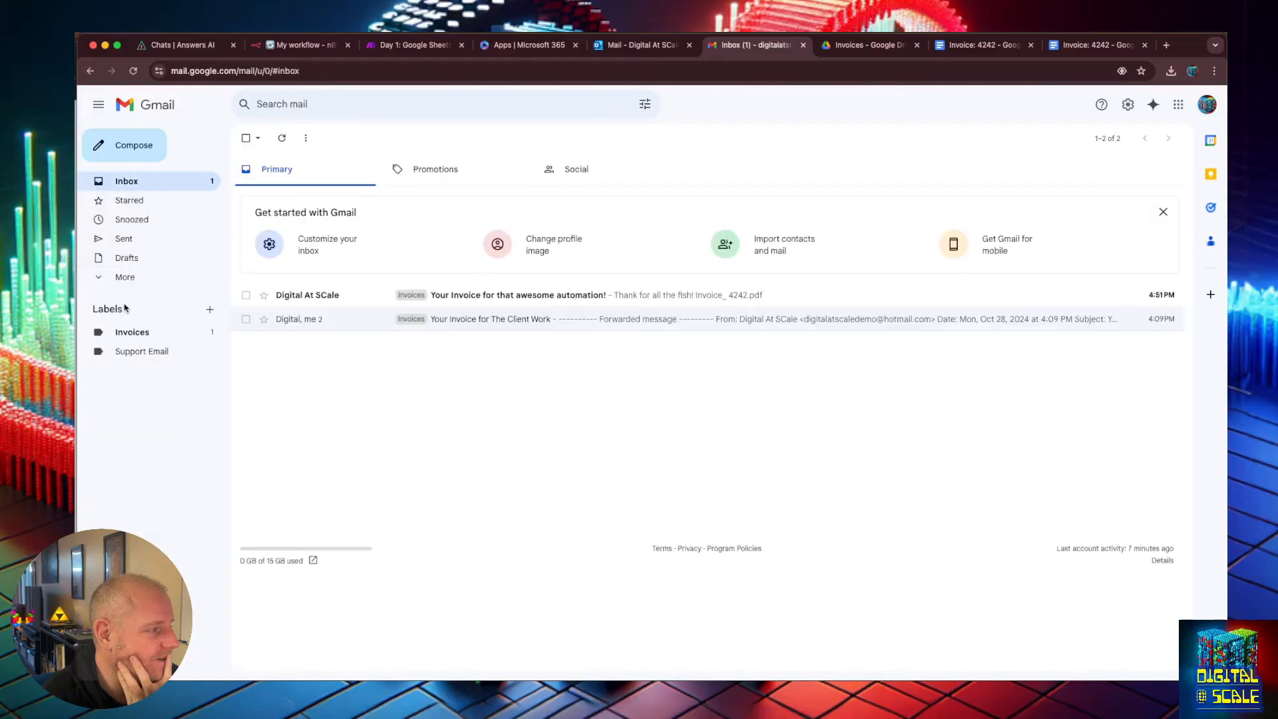
click(147, 353)
scroll(629, 353, down, 2)
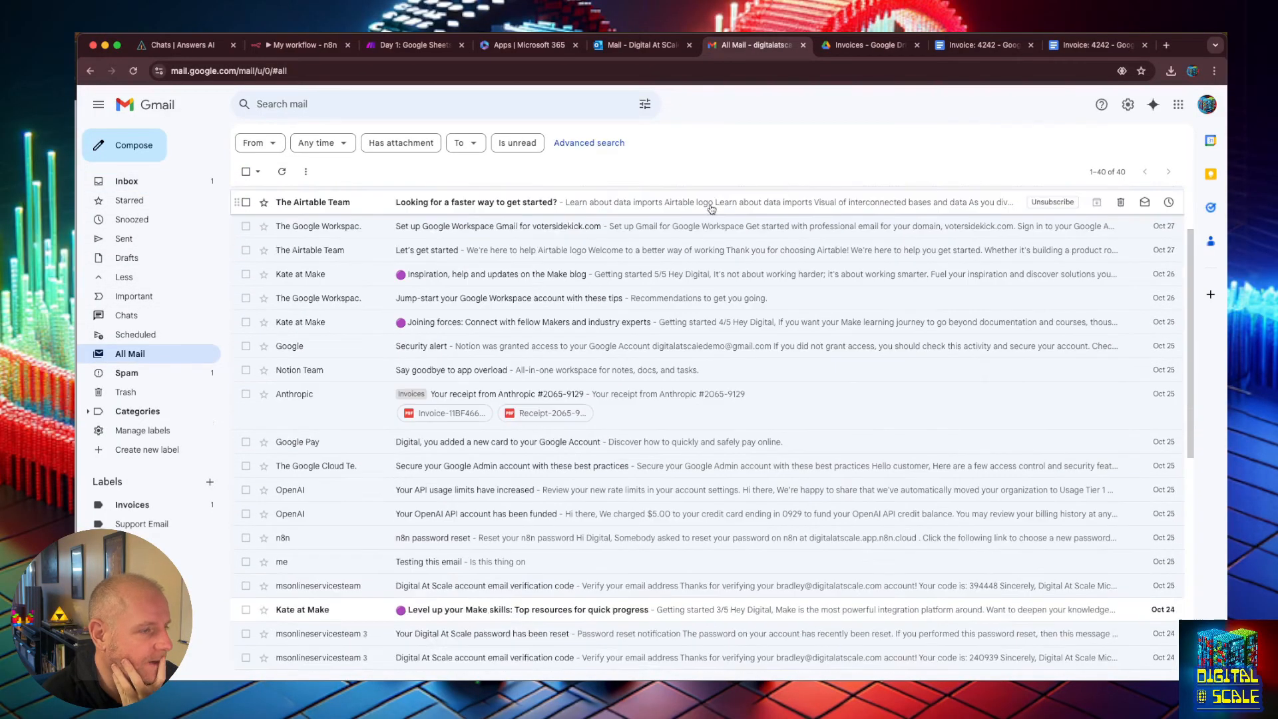
scroll(712, 206, up, 1)
Return to the workflow, reopen the Gmail node and change its resource to Thread.
click(303, 46)
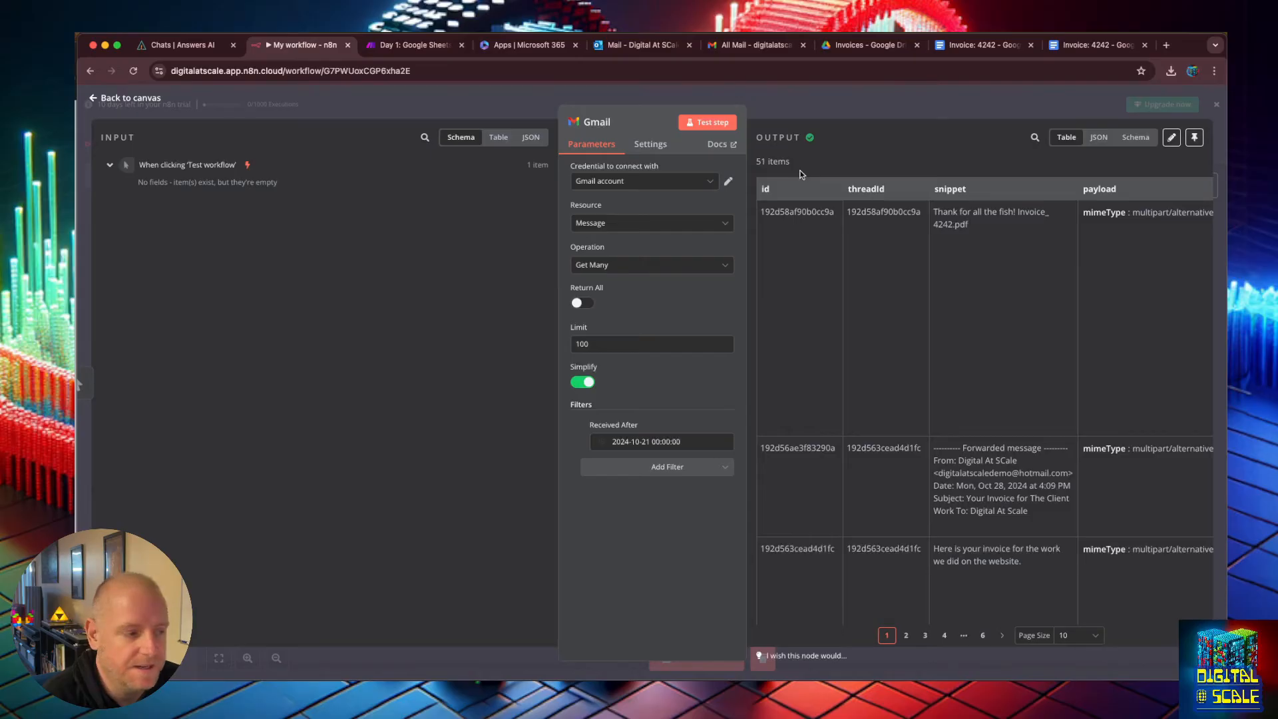
click(97, 98)
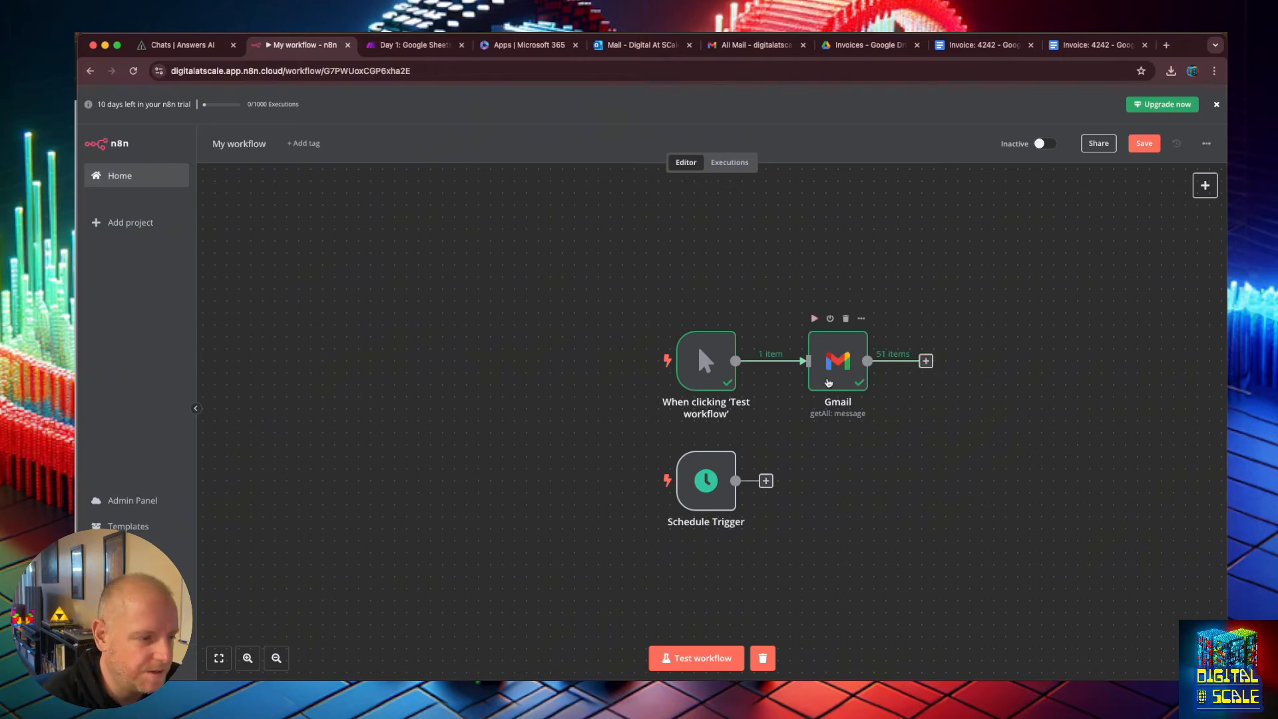
double_click(807, 362)
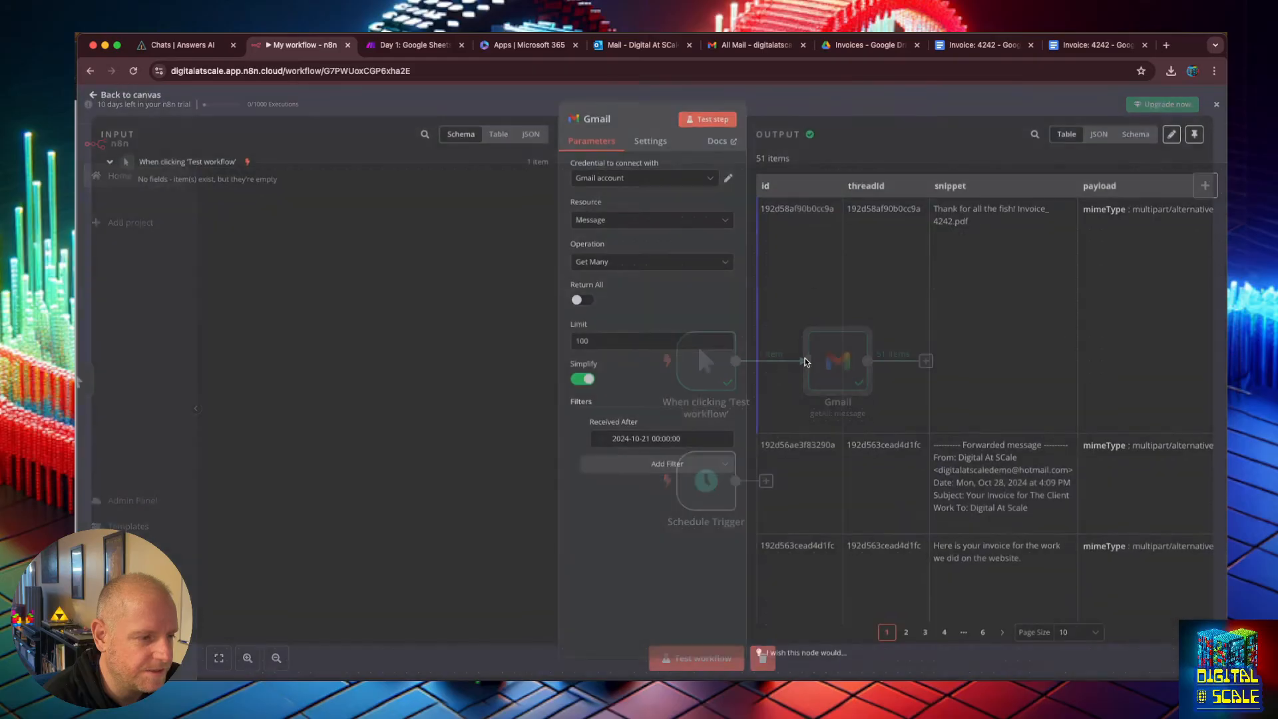
click(624, 269)
click(629, 247)
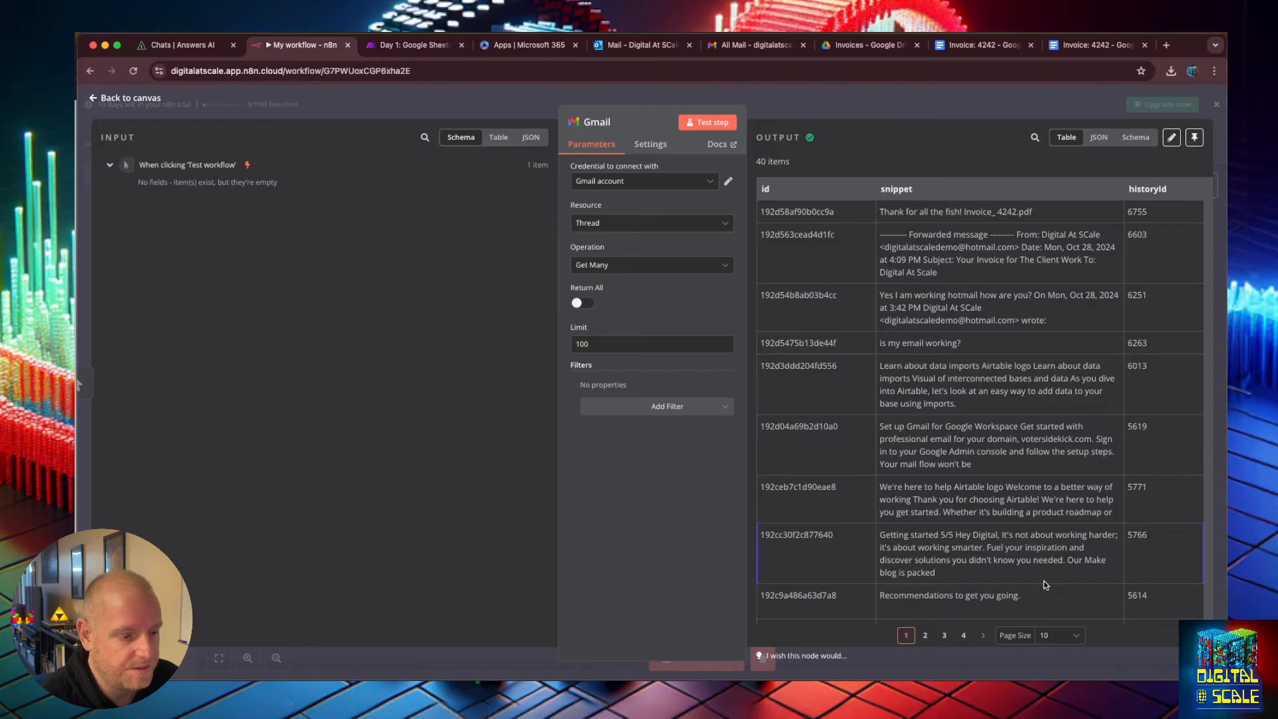
drag(1044, 607, 791, 212)
drag(935, 321, 932, 110)
Set the Gmail node back to the Message resource with the Get Many operation and test the step.
click(652, 249)
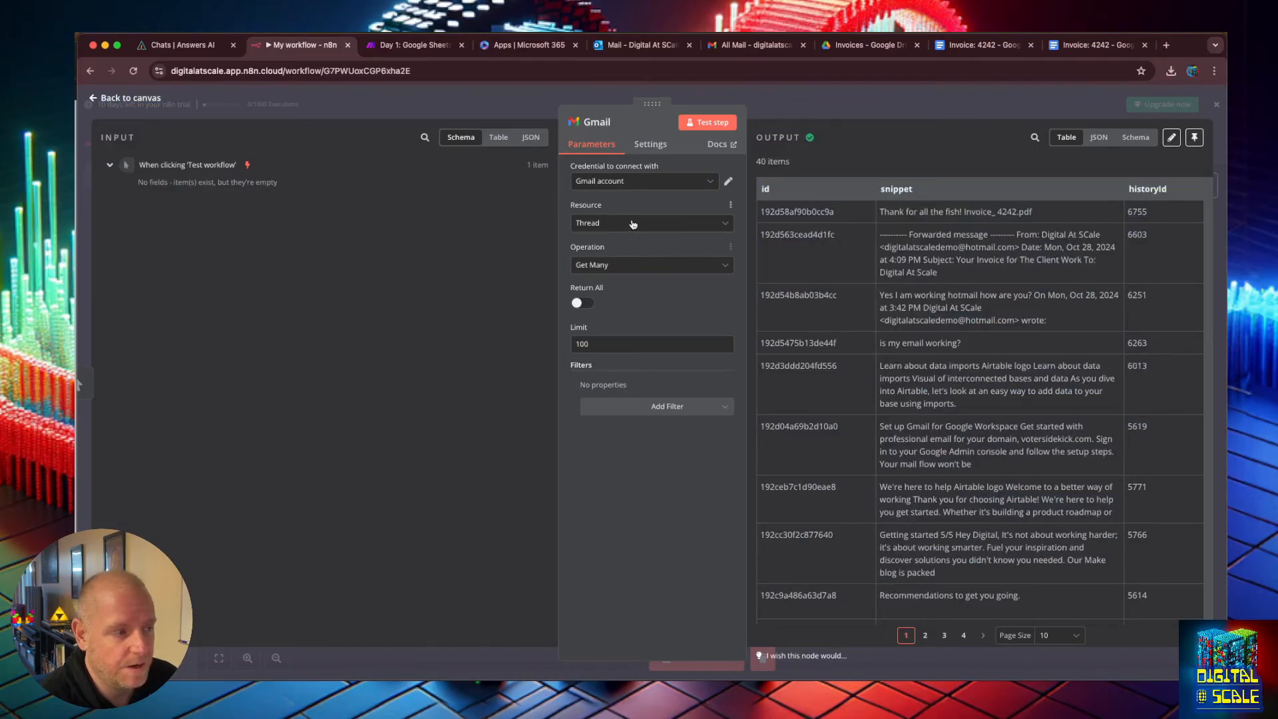
click(632, 224)
click(610, 262)
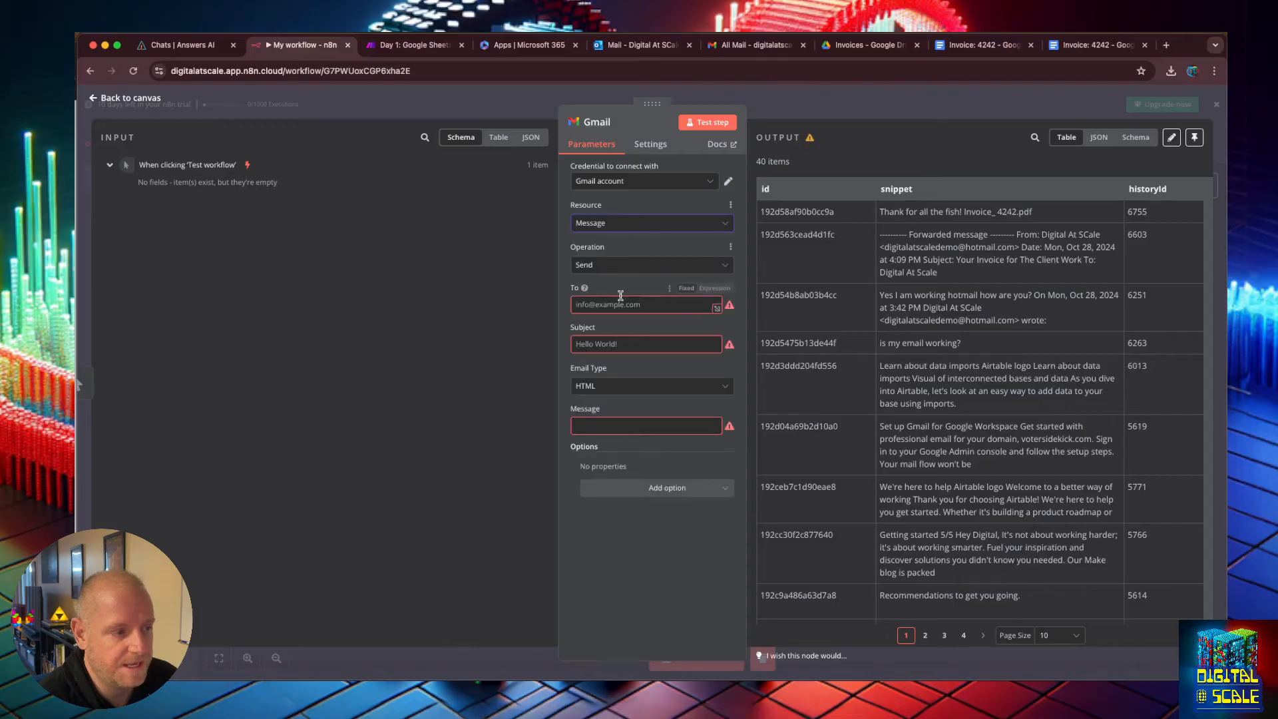
click(628, 225)
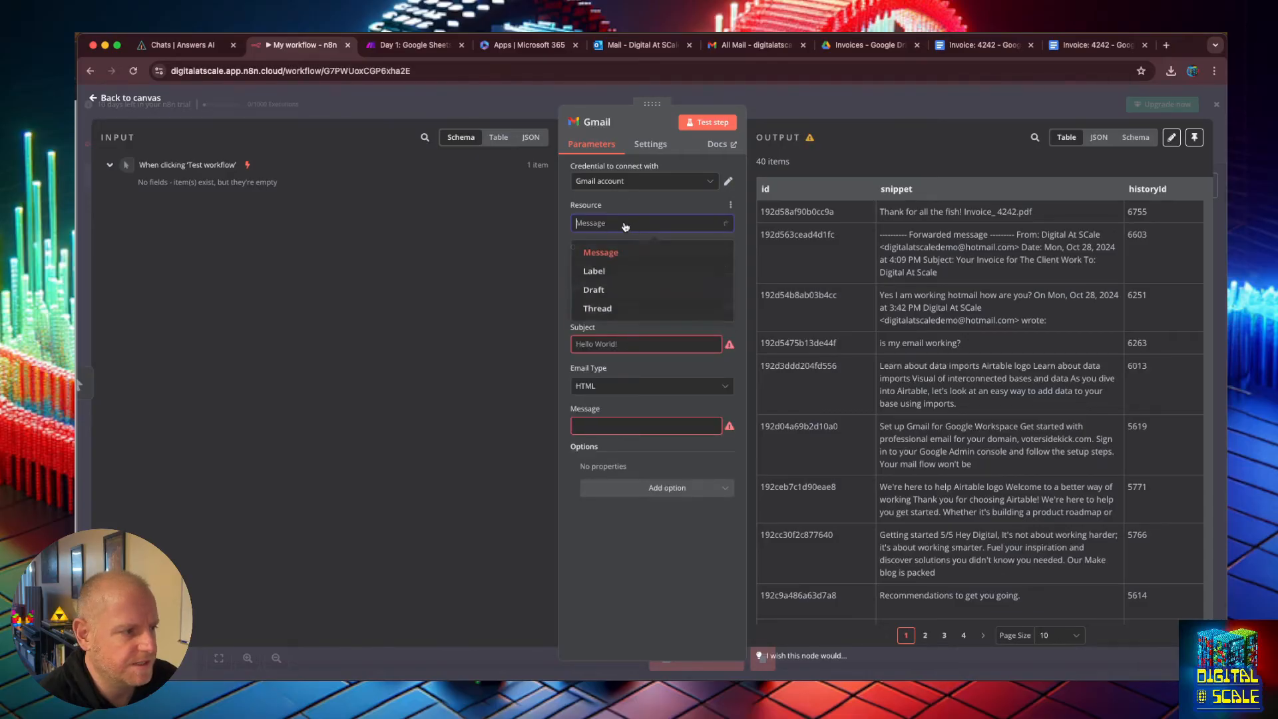
click(627, 265)
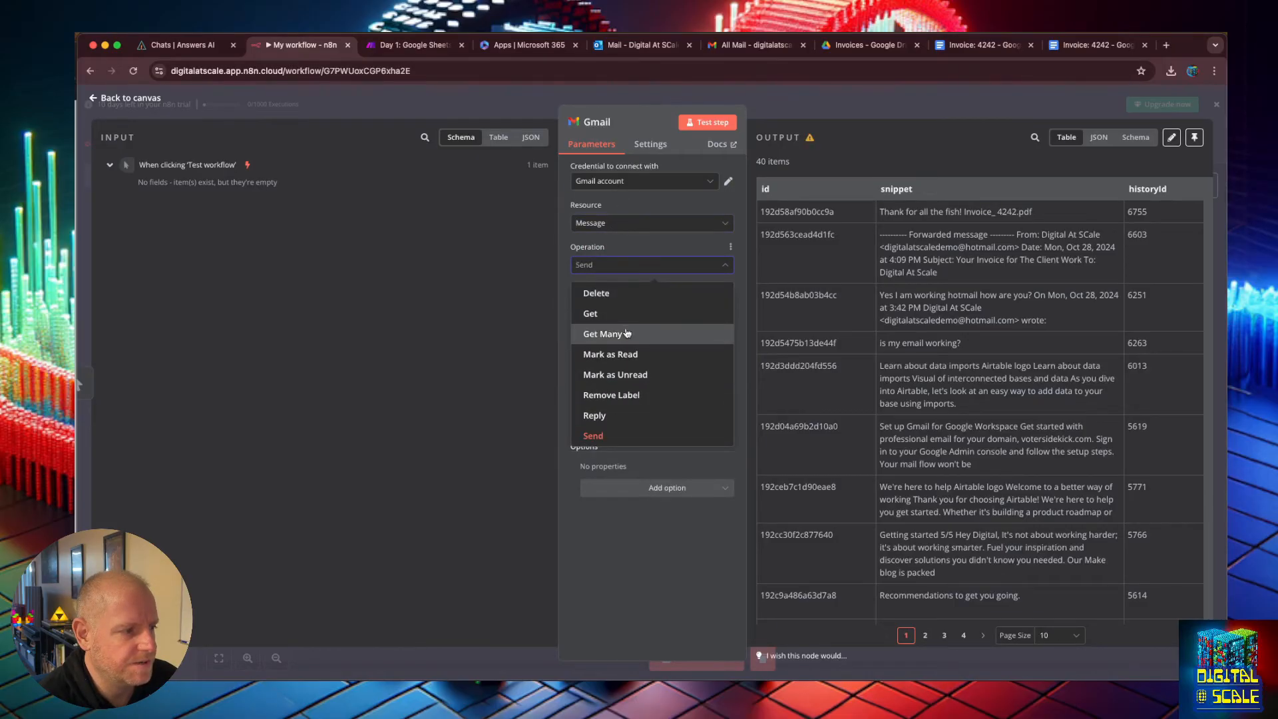
click(626, 332)
click(707, 122)
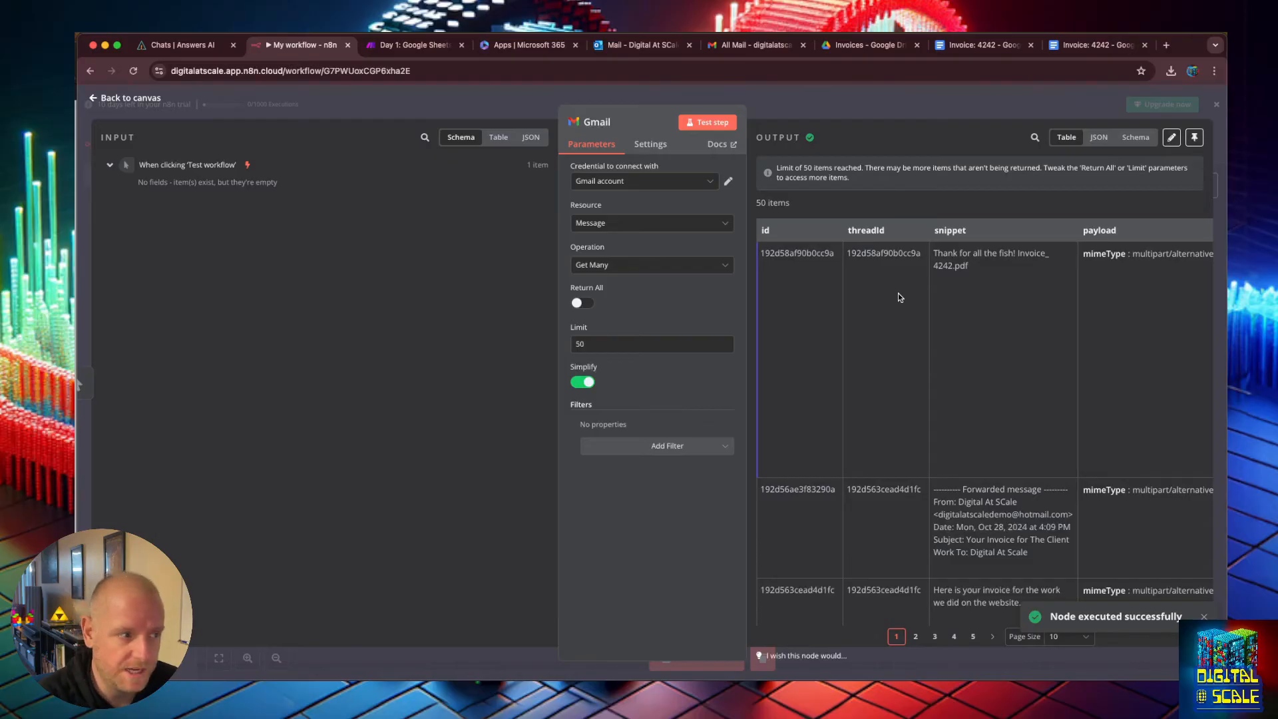
Scroll across the output table to inspect the From, To and Subject columns.
triple_click(1109, 406)
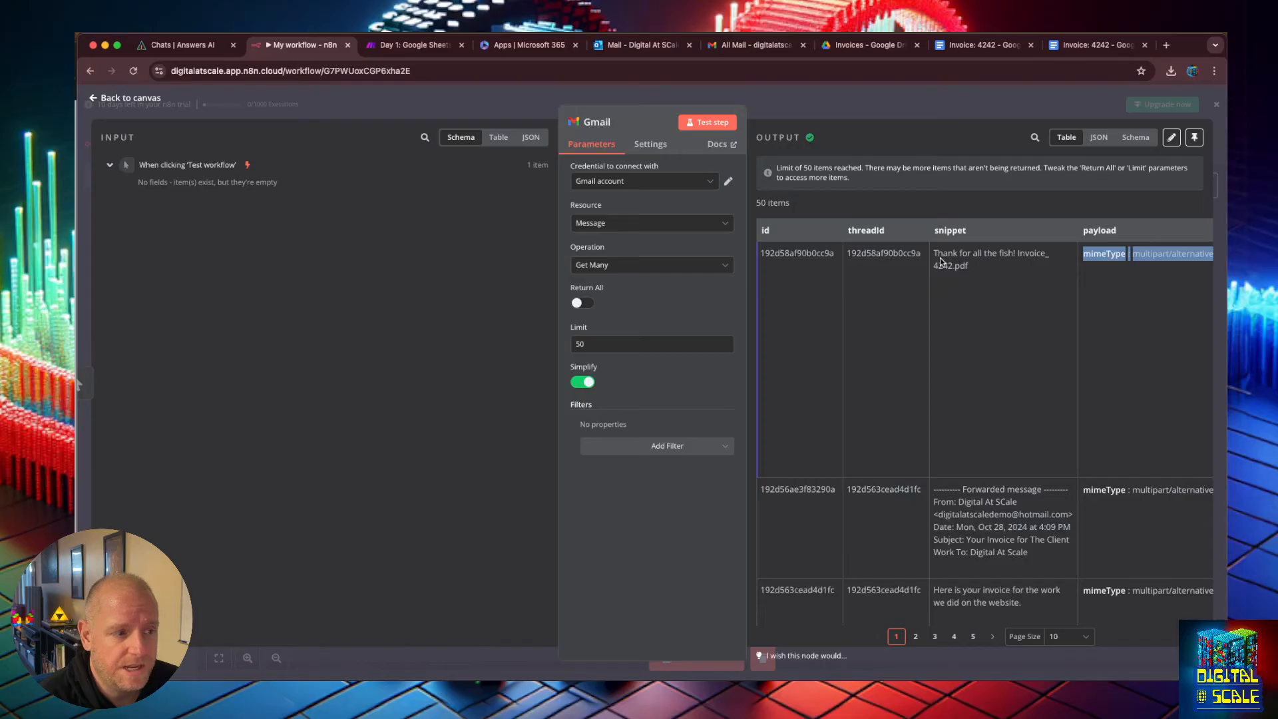
drag(932, 253, 1045, 293)
click(814, 245)
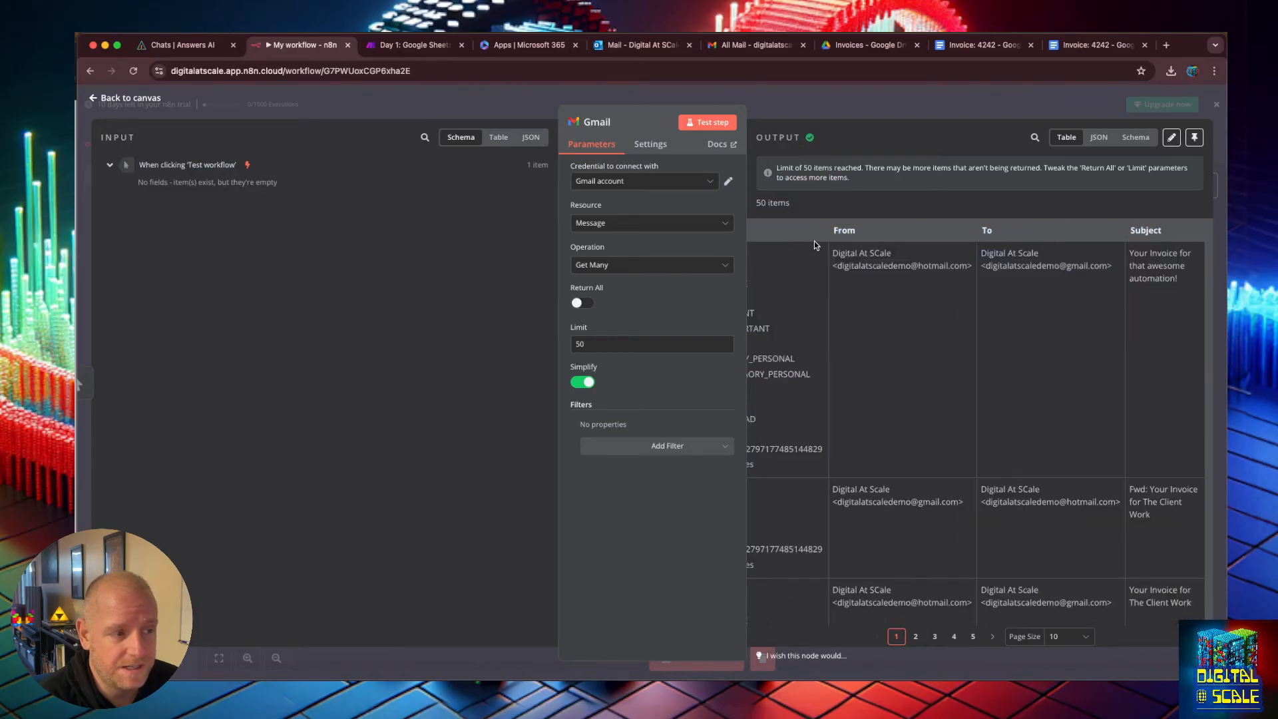
drag(838, 226, 1216, 294)
click(1128, 284)
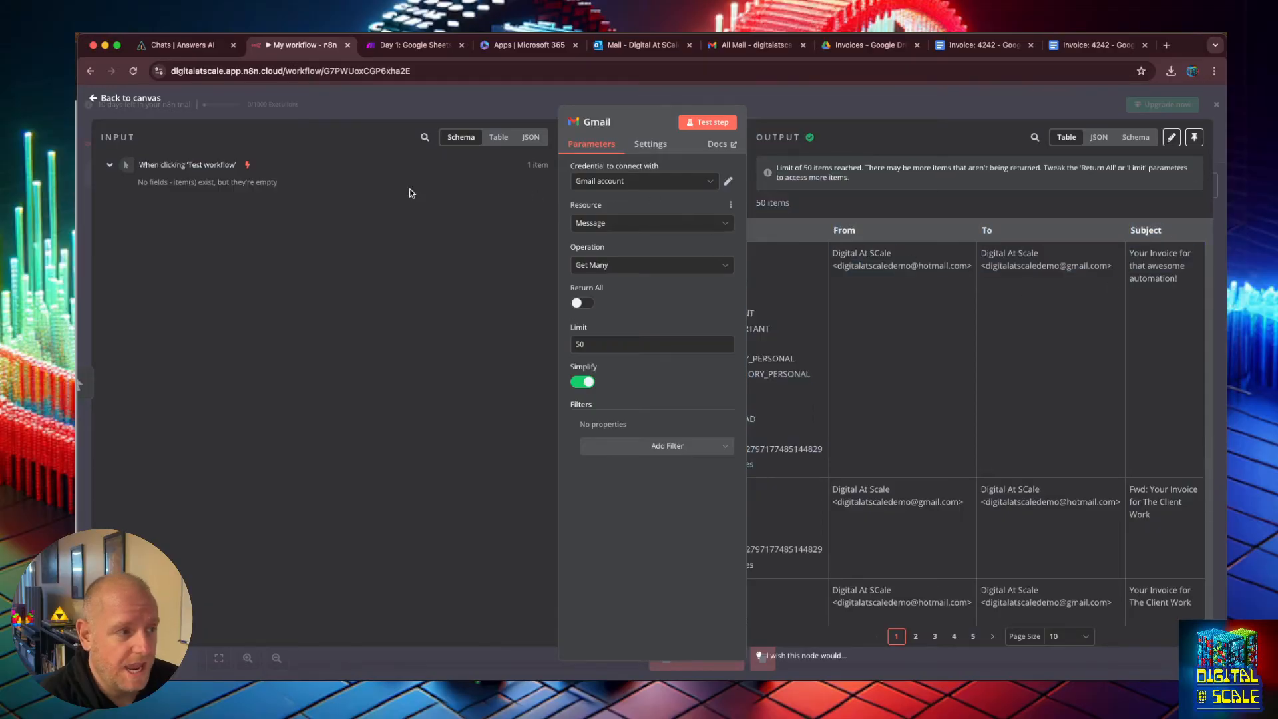
Back on the canvas, add an Aggregate node from Data transformation after the Gmail node.
click(93, 98)
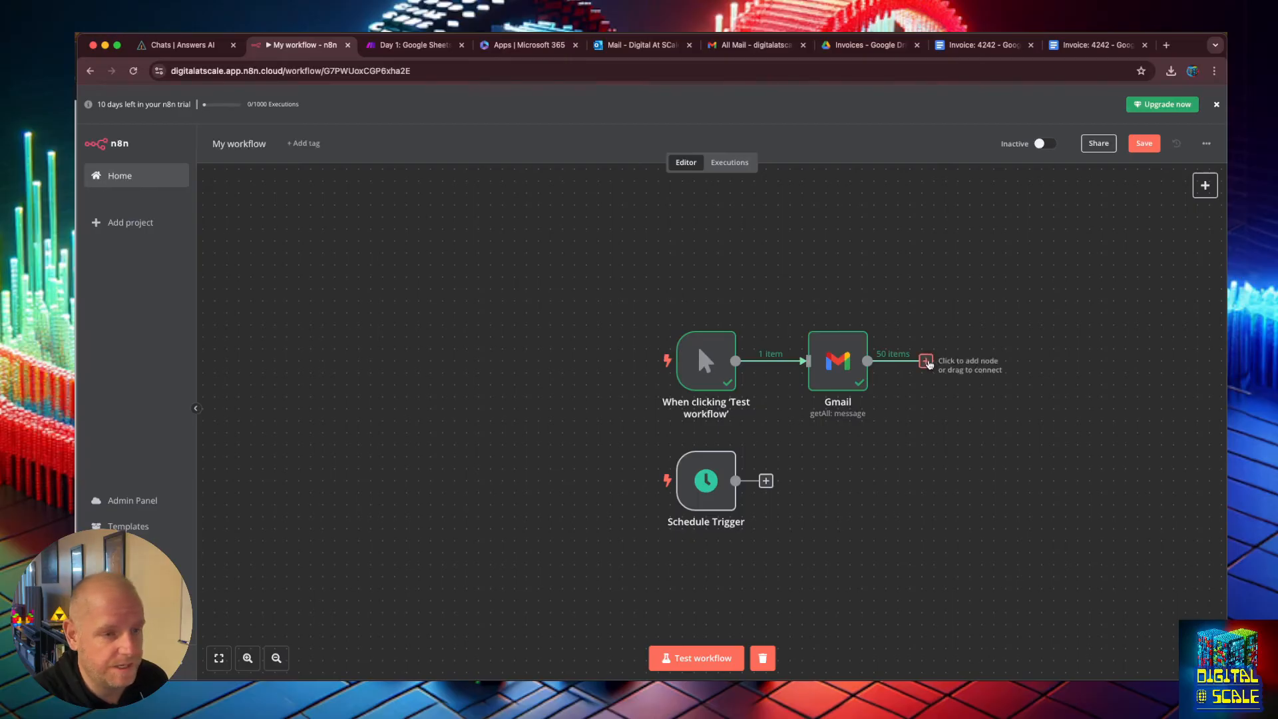
click(927, 362)
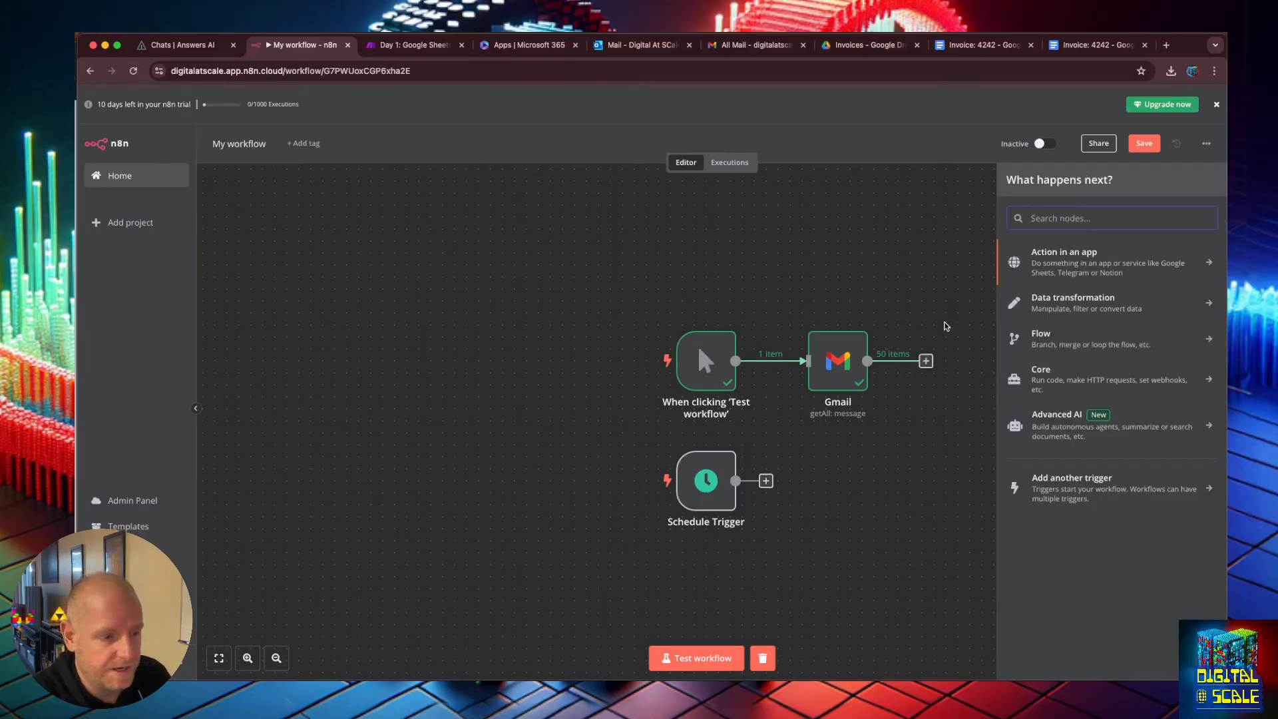
click(1072, 302)
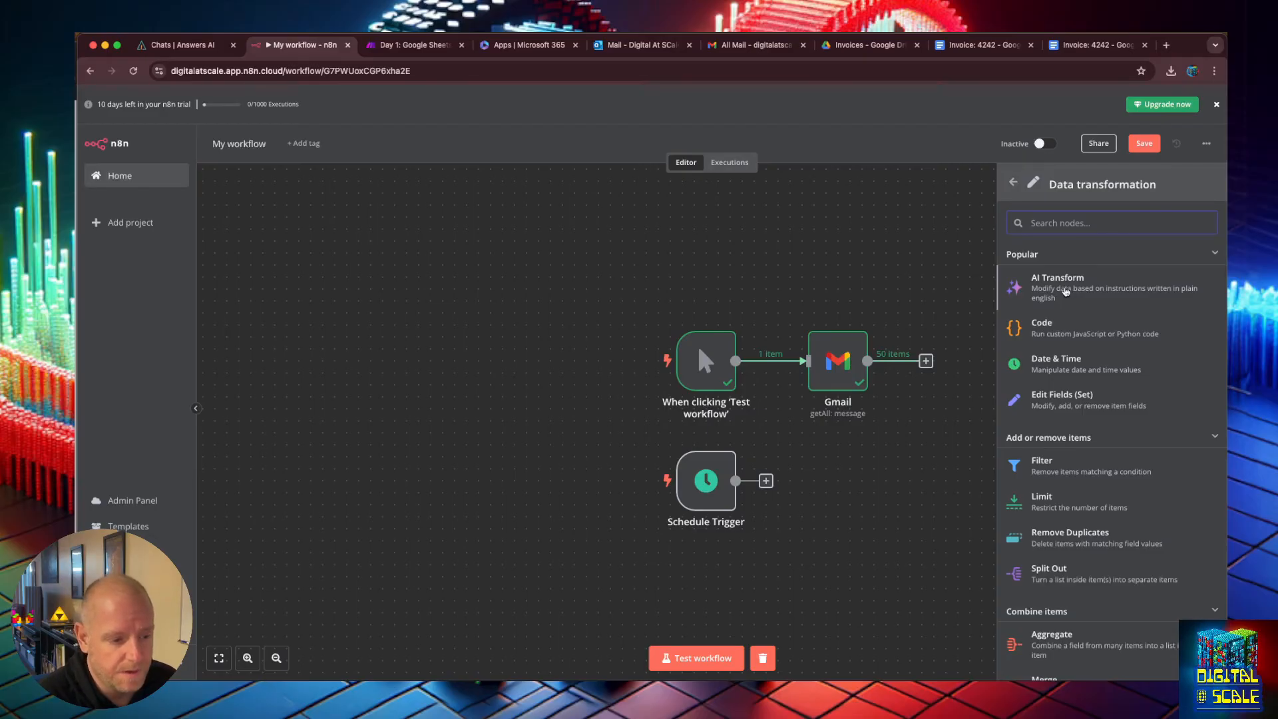
scroll(1066, 291, down, 5)
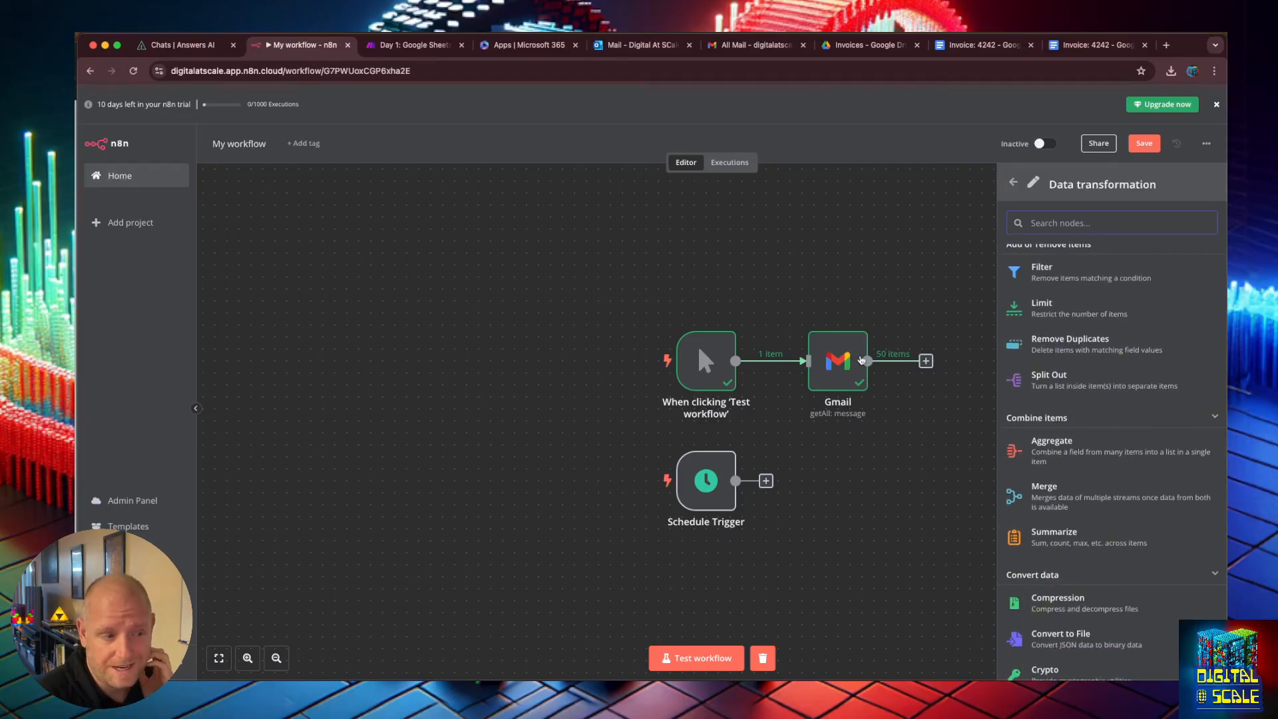
mouse_move(855, 365)
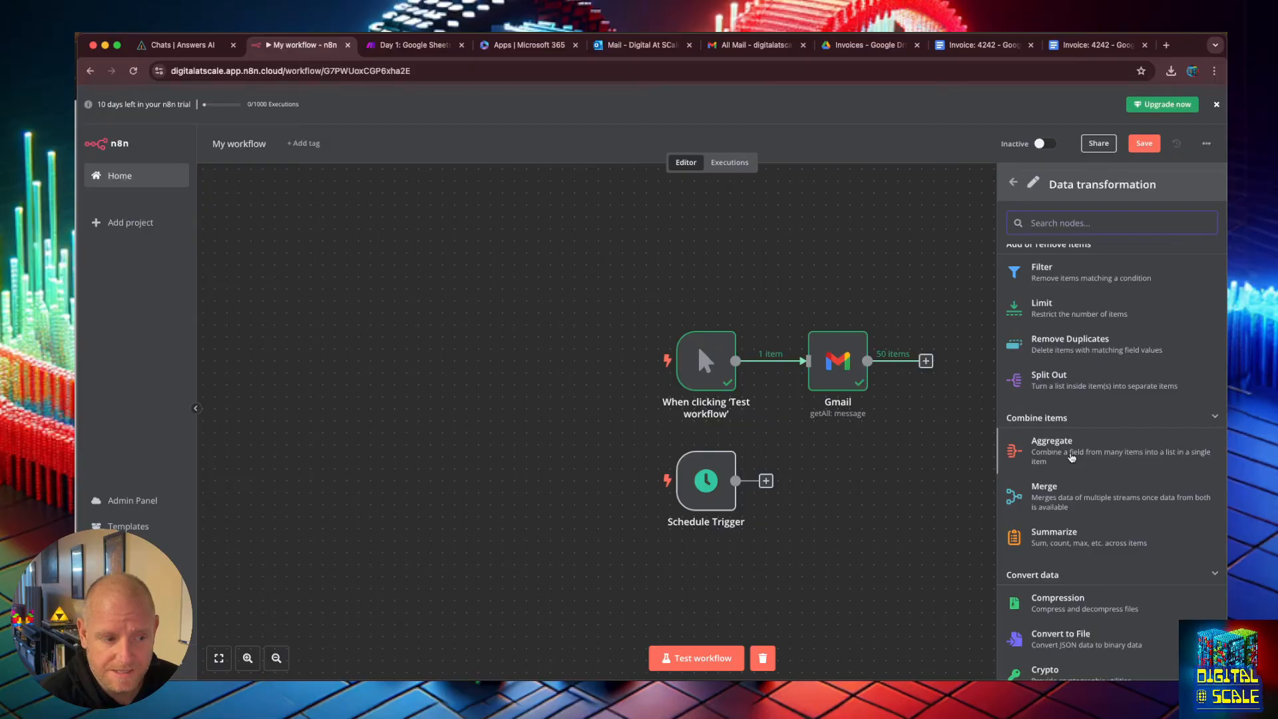
scroll(1072, 458, down, 1)
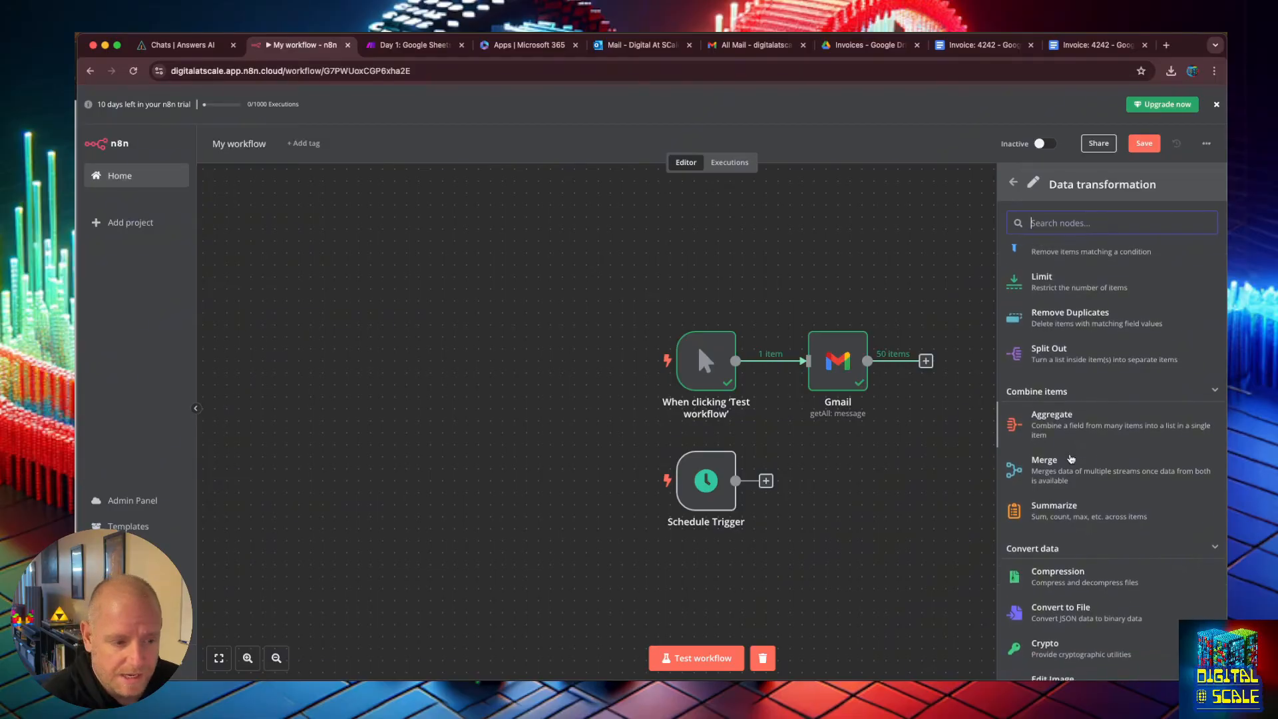
click(1066, 444)
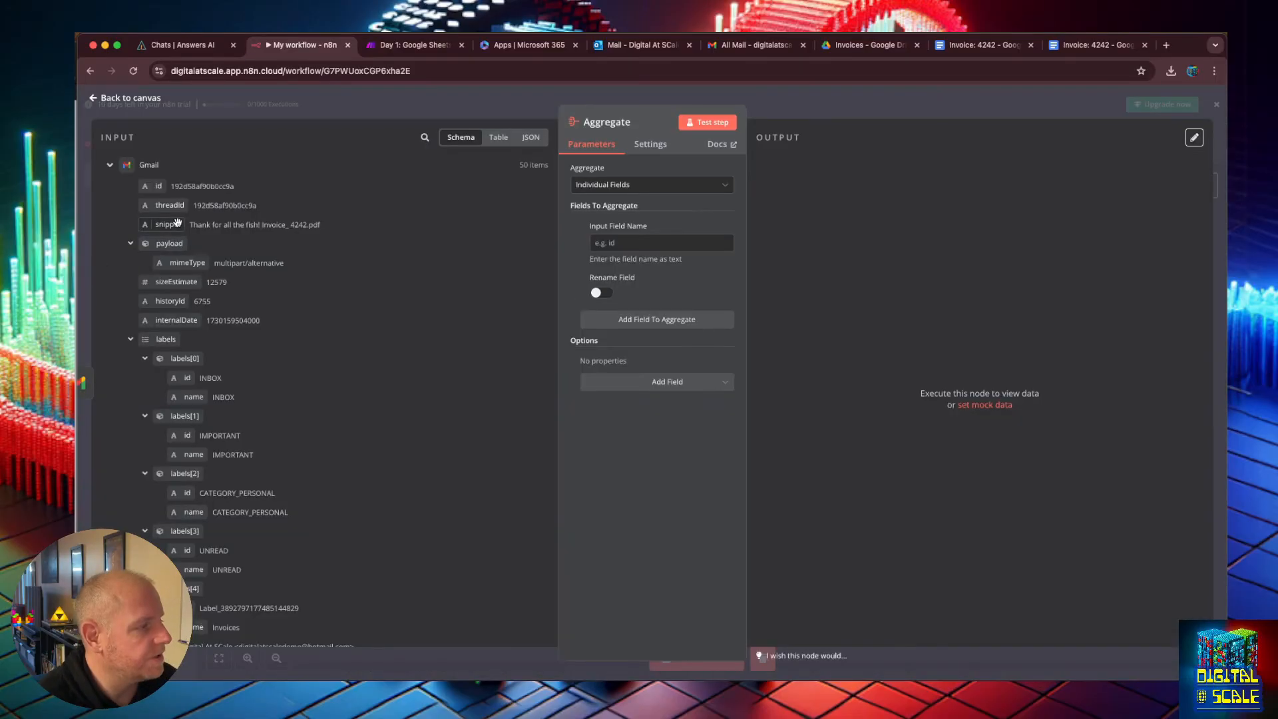
scroll(170, 320, down, 3)
scroll(171, 454, up, 3)
drag(176, 320, 616, 245)
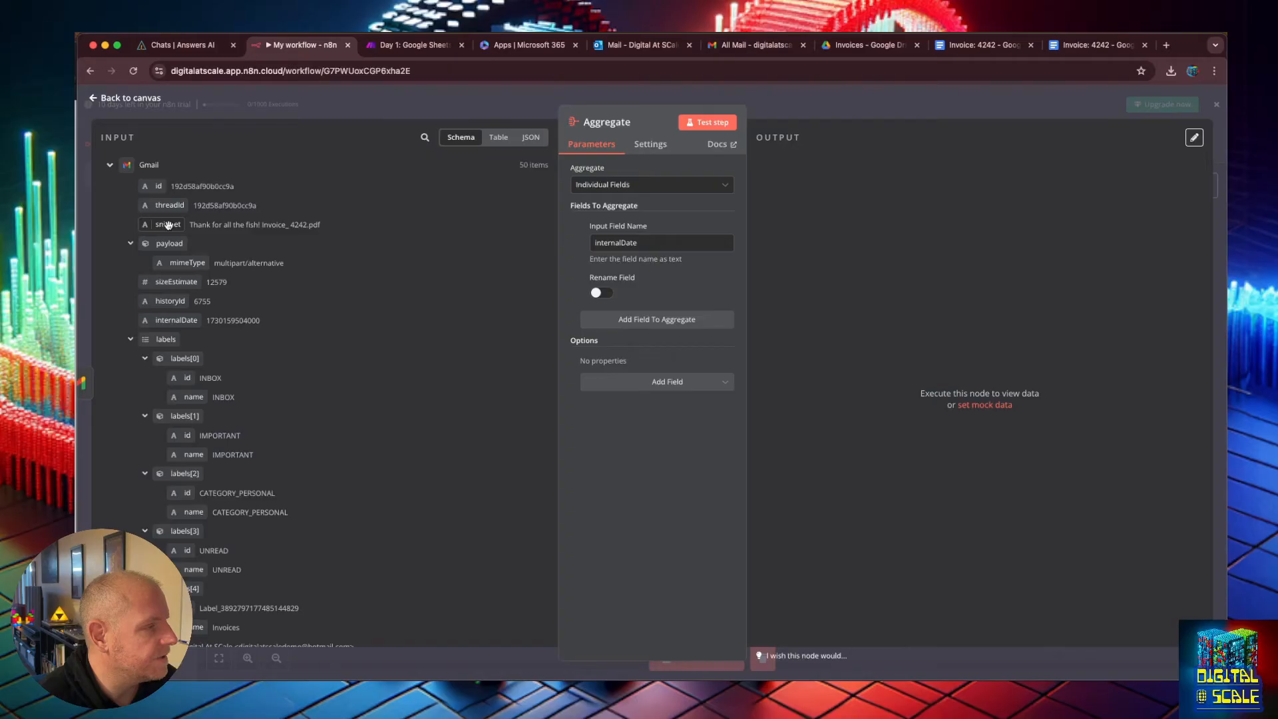
drag(638, 243, 580, 234)
key(BackSpace)
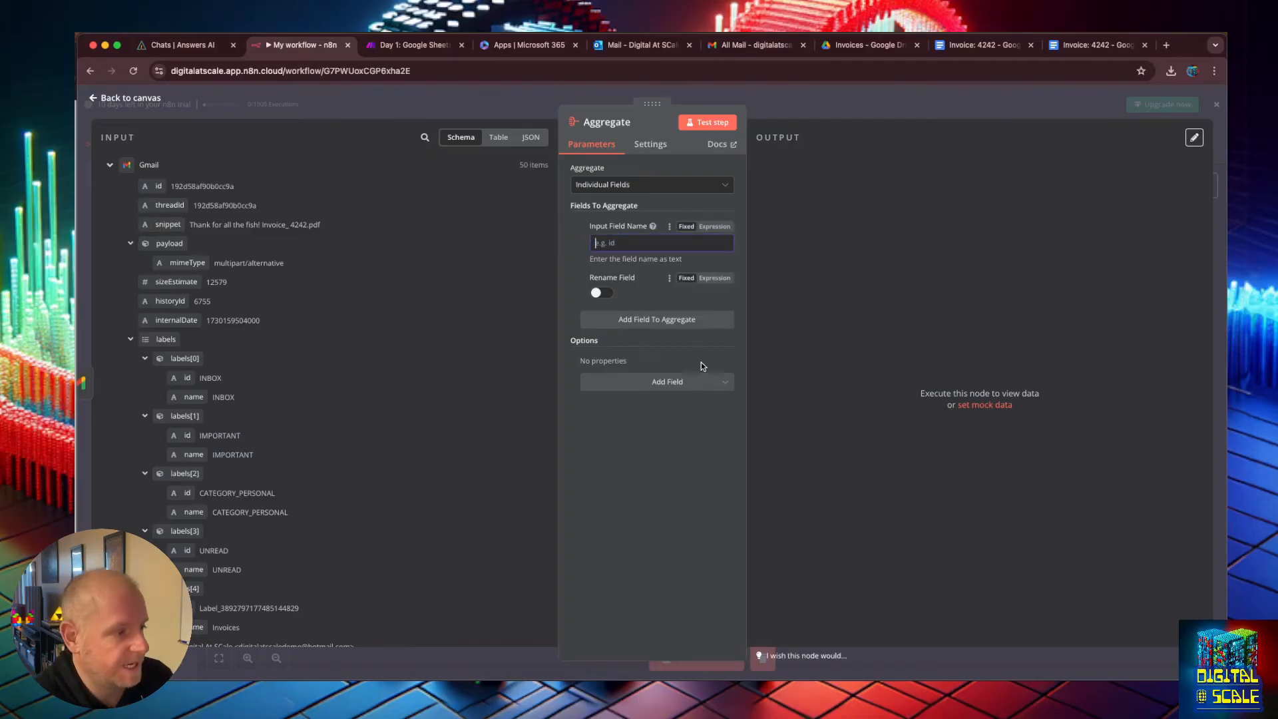
Aggregate the Gmail internalDate field, enabling Rename Field with the output name Date of Message.
drag(166, 321, 620, 265)
click(602, 293)
click(628, 333)
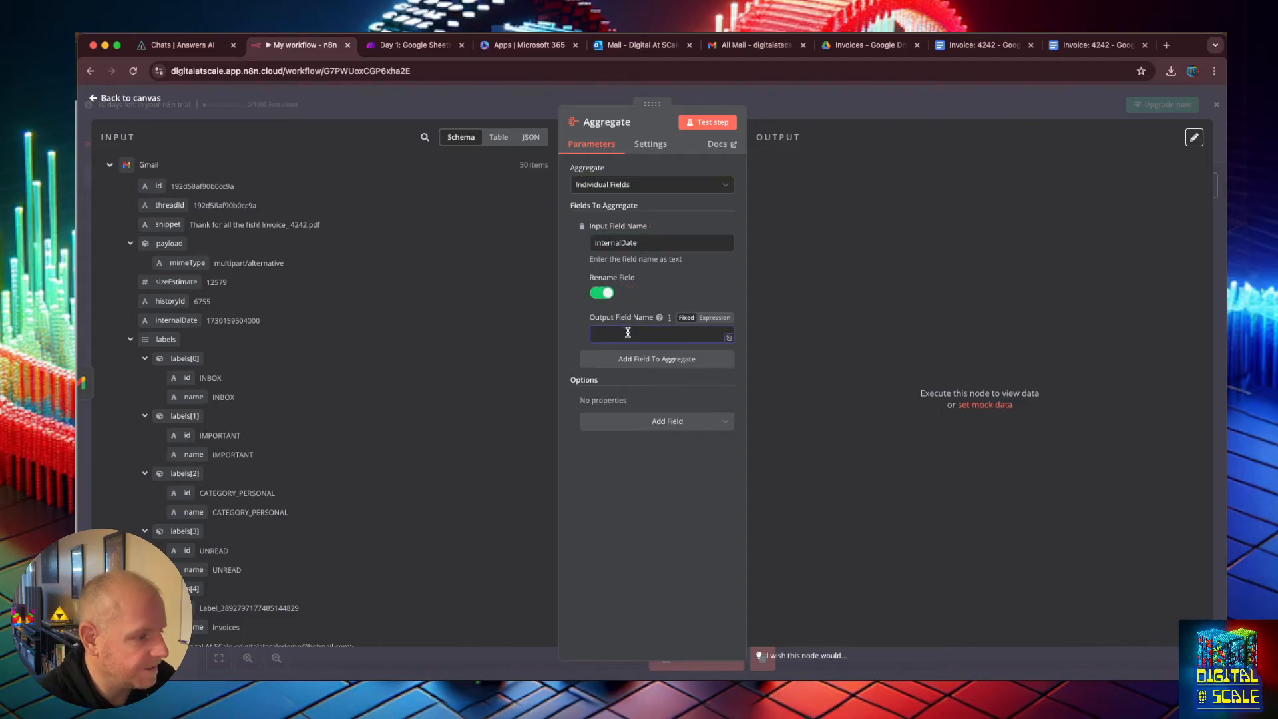
text(Date of Me)
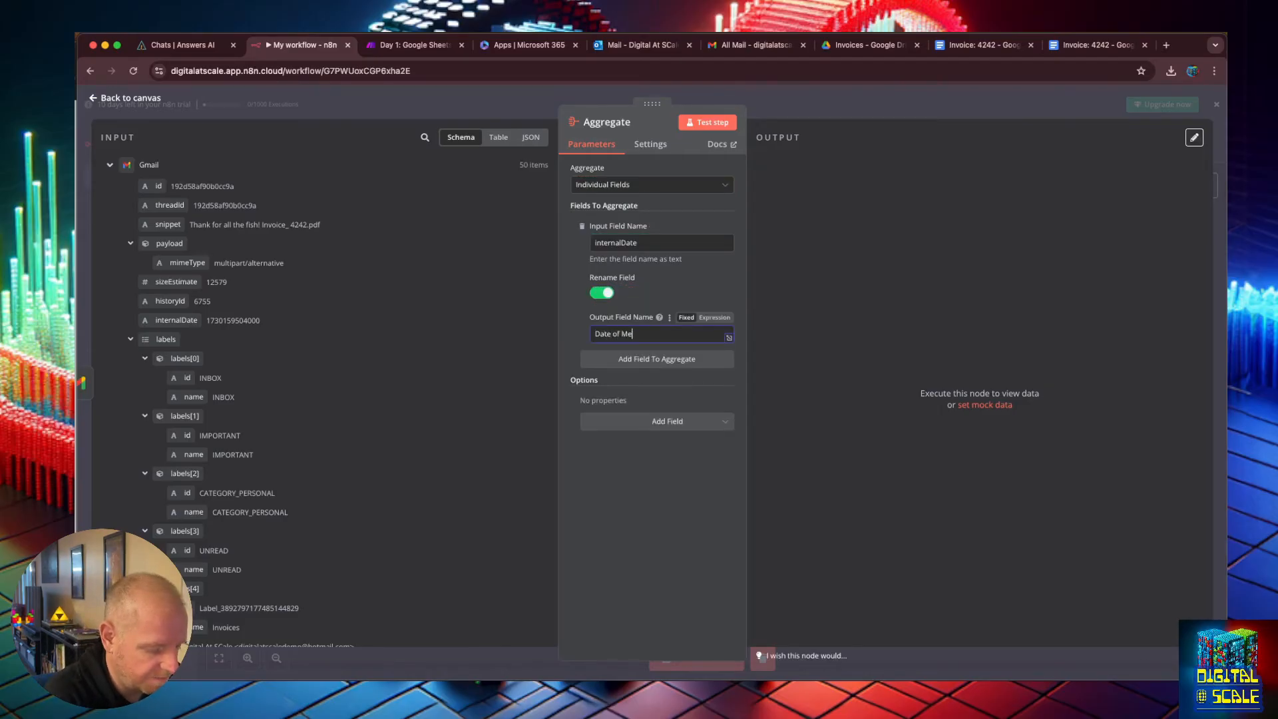
text(ssage)
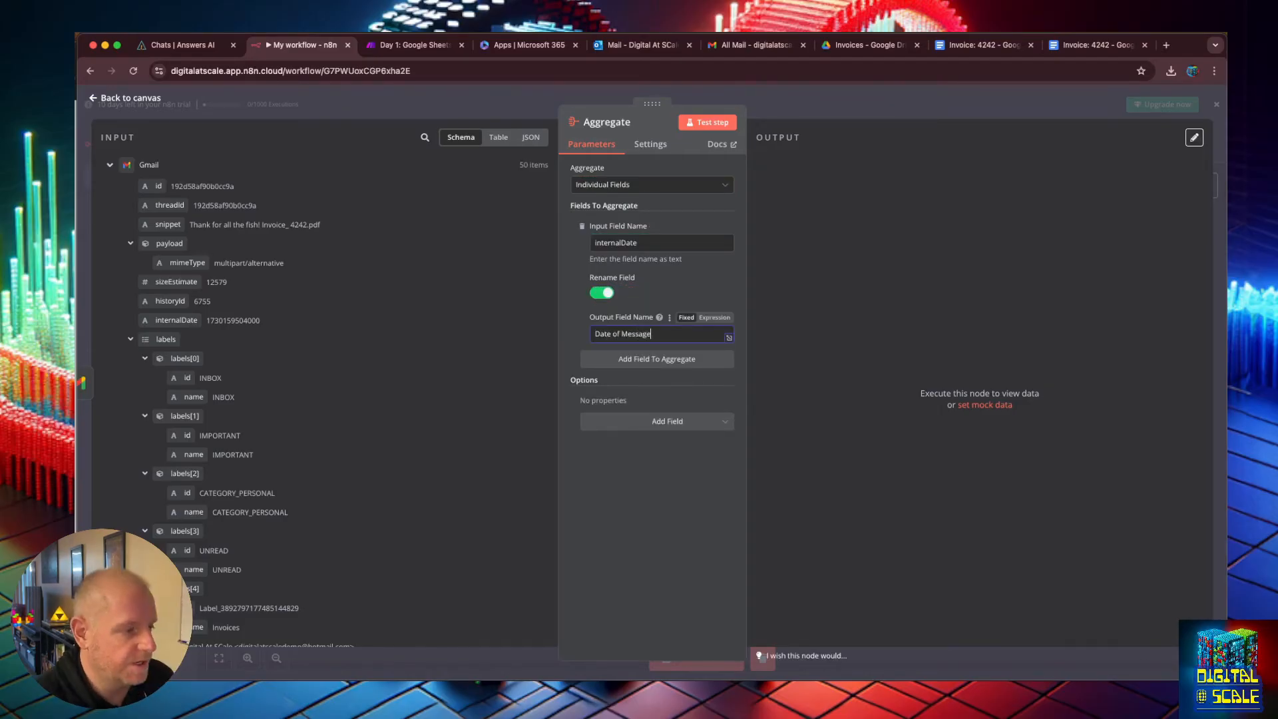
Add a second field to aggregate and set its input field name to Subject.
click(632, 359)
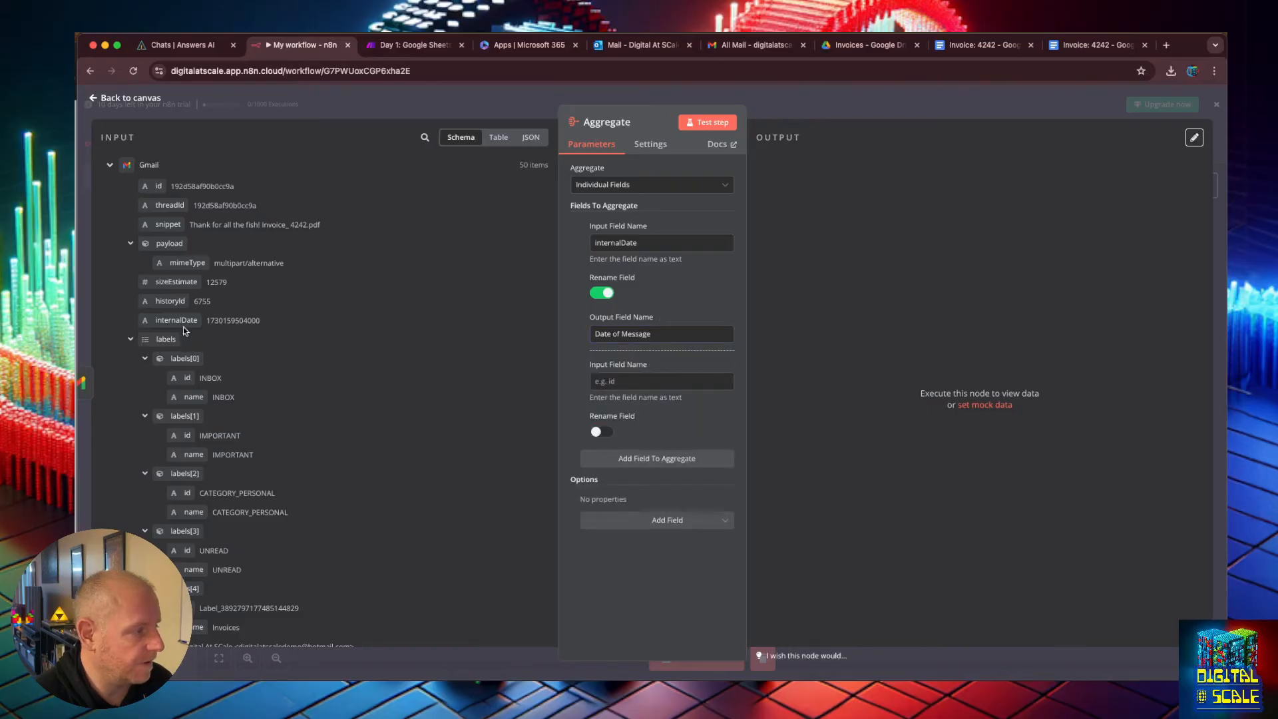
scroll(184, 331, down, 3)
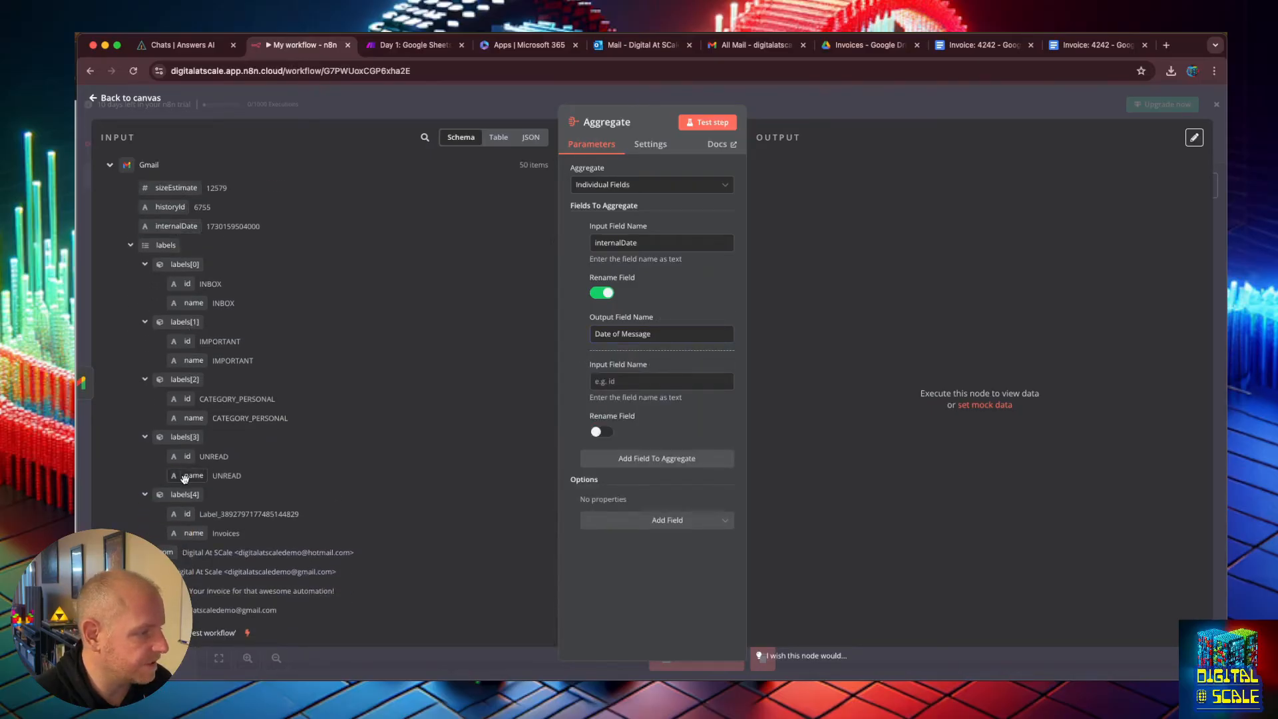
click(659, 380)
text(Subject)
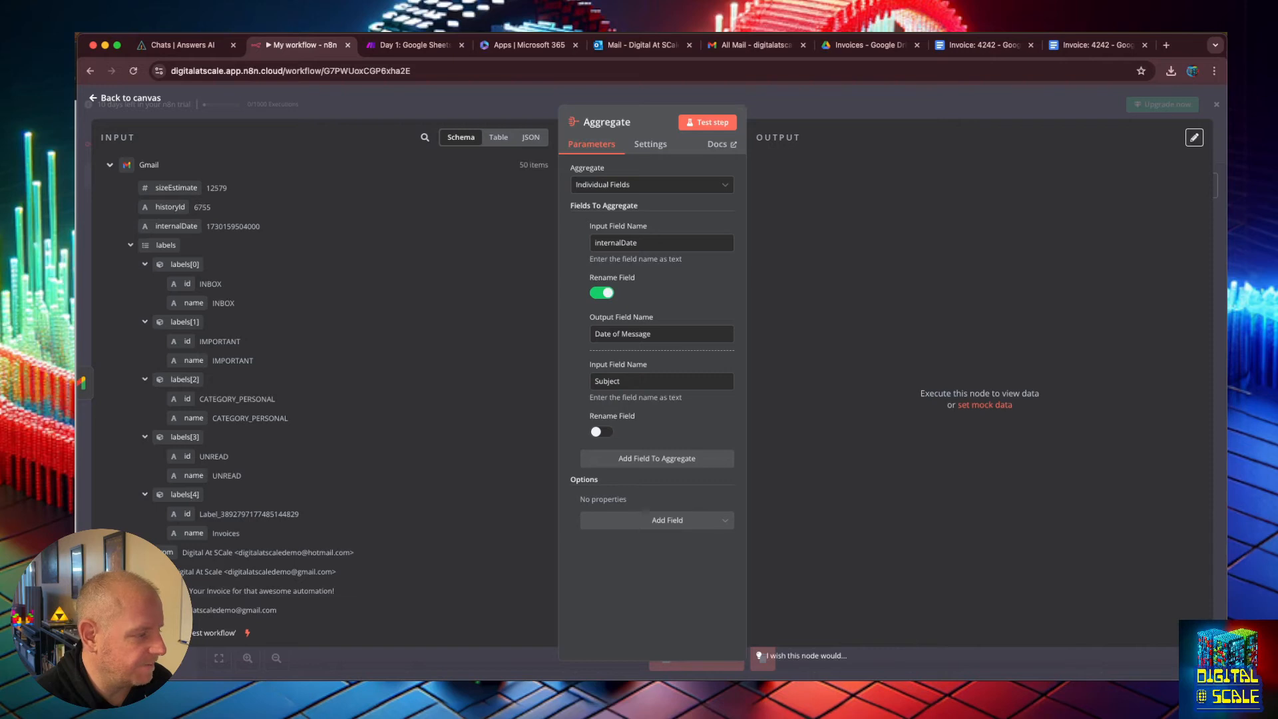
Add To and From fields to the aggregation, then delete the To field.
click(645, 460)
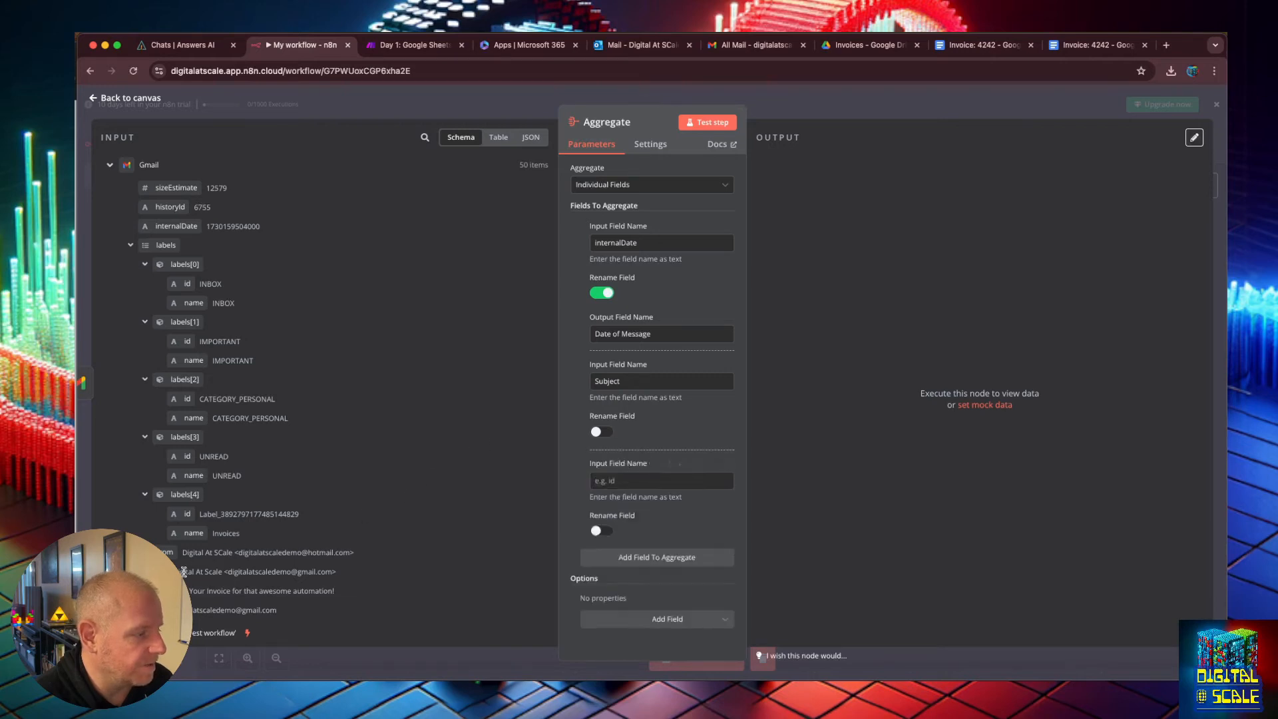
drag(166, 609, 601, 494)
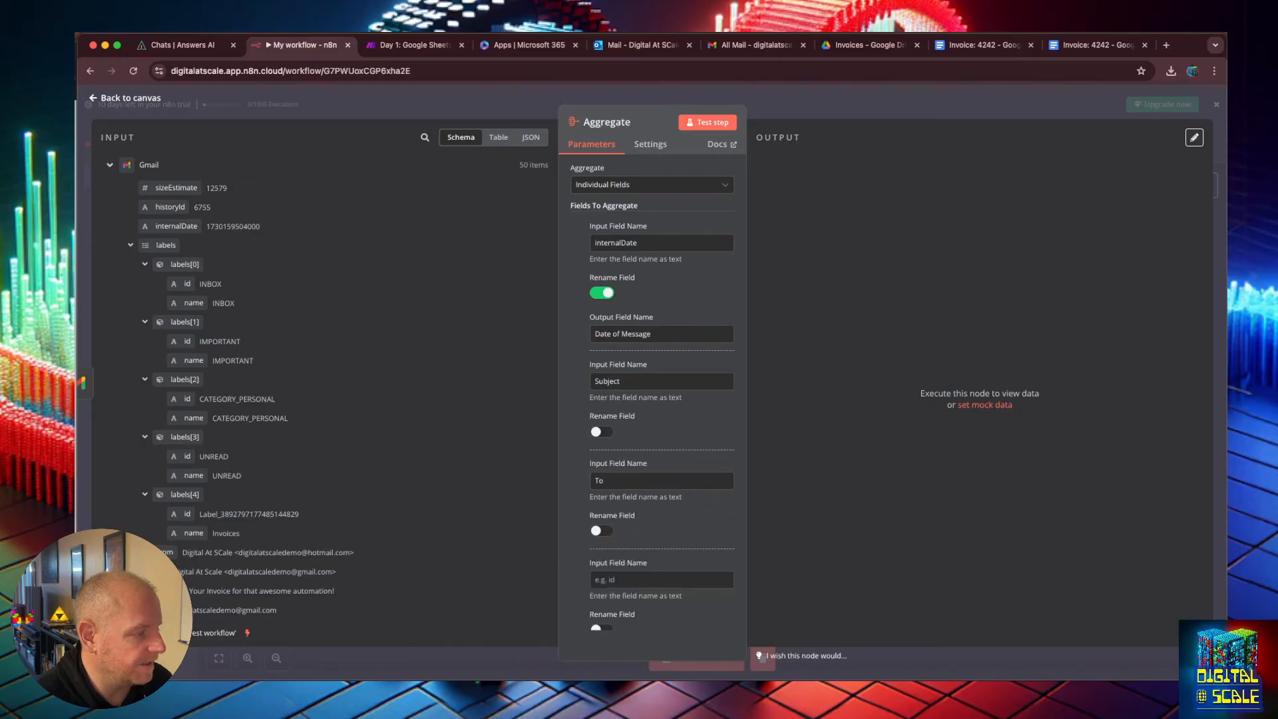
drag(166, 553, 622, 579)
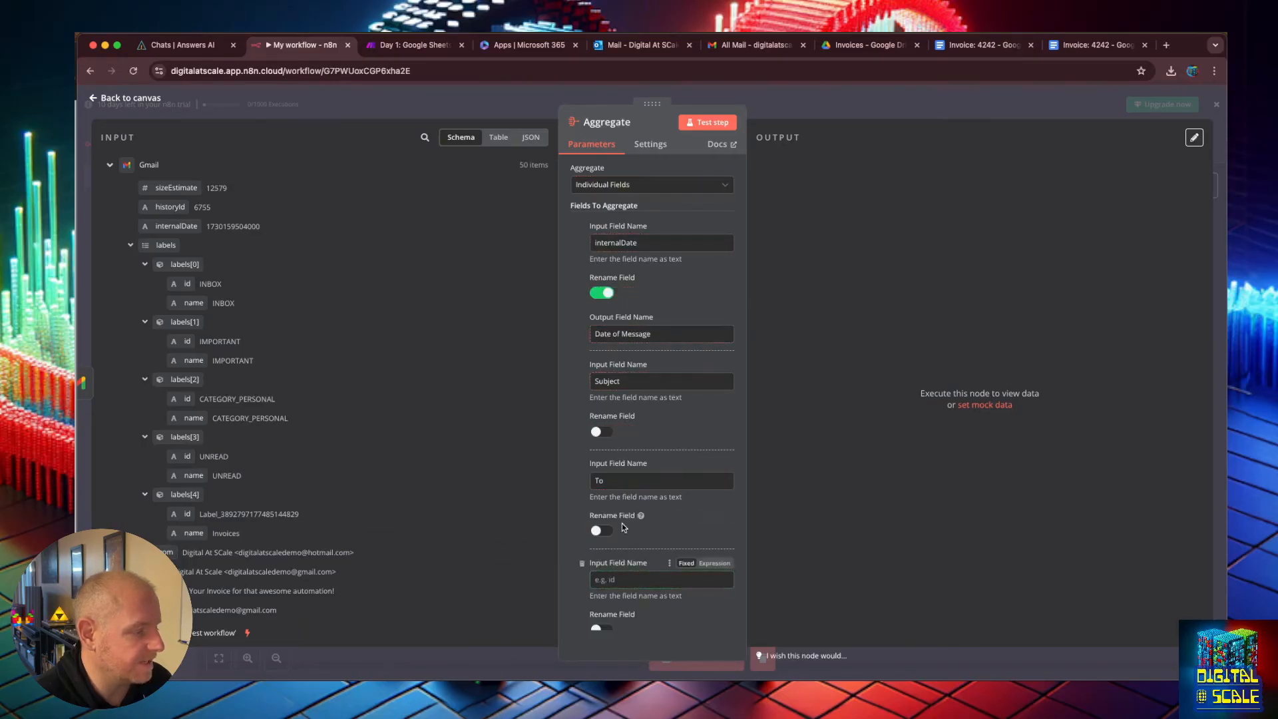
click(583, 465)
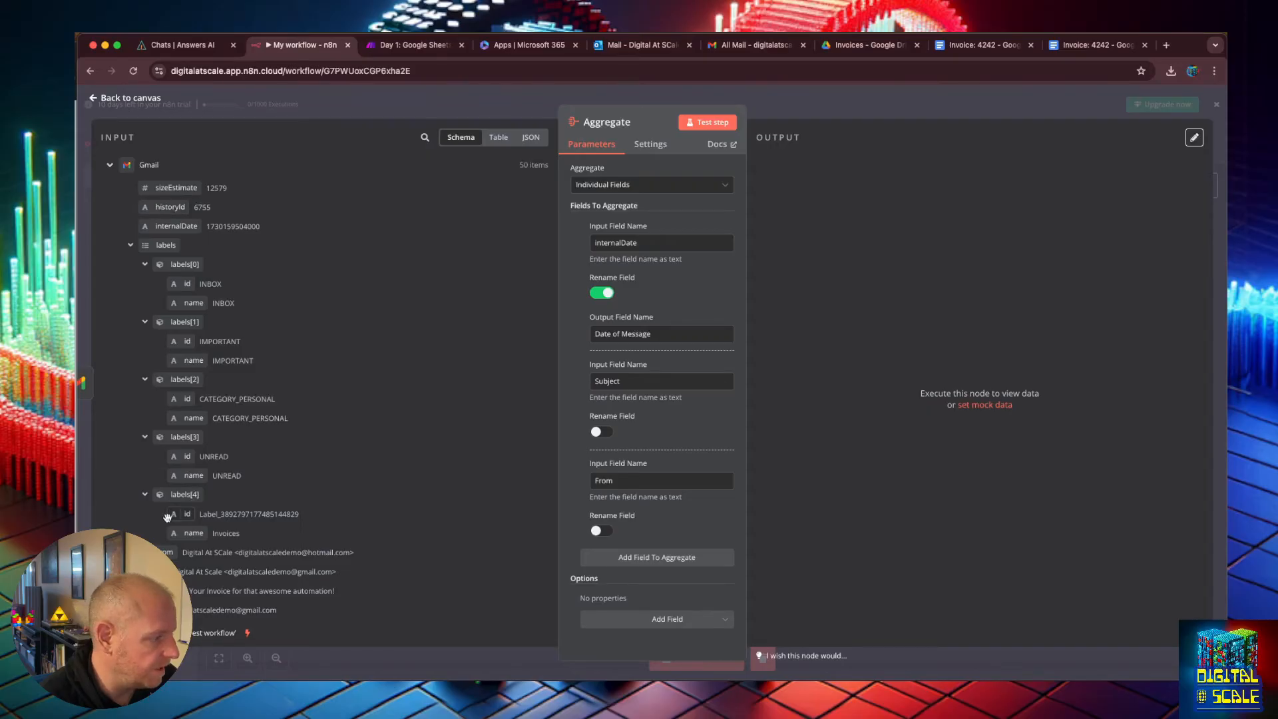
Add a snippet field to the aggregation and test the Aggregate step.
click(644, 558)
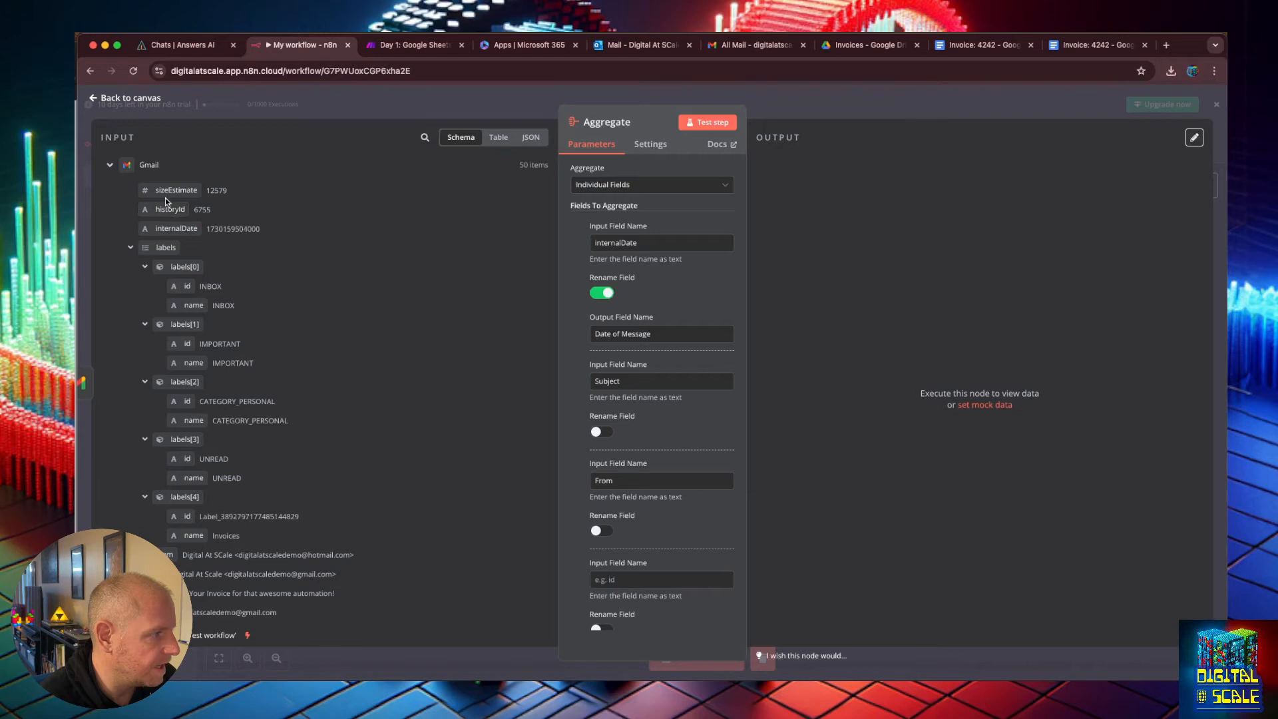
scroll(172, 280, up, 1)
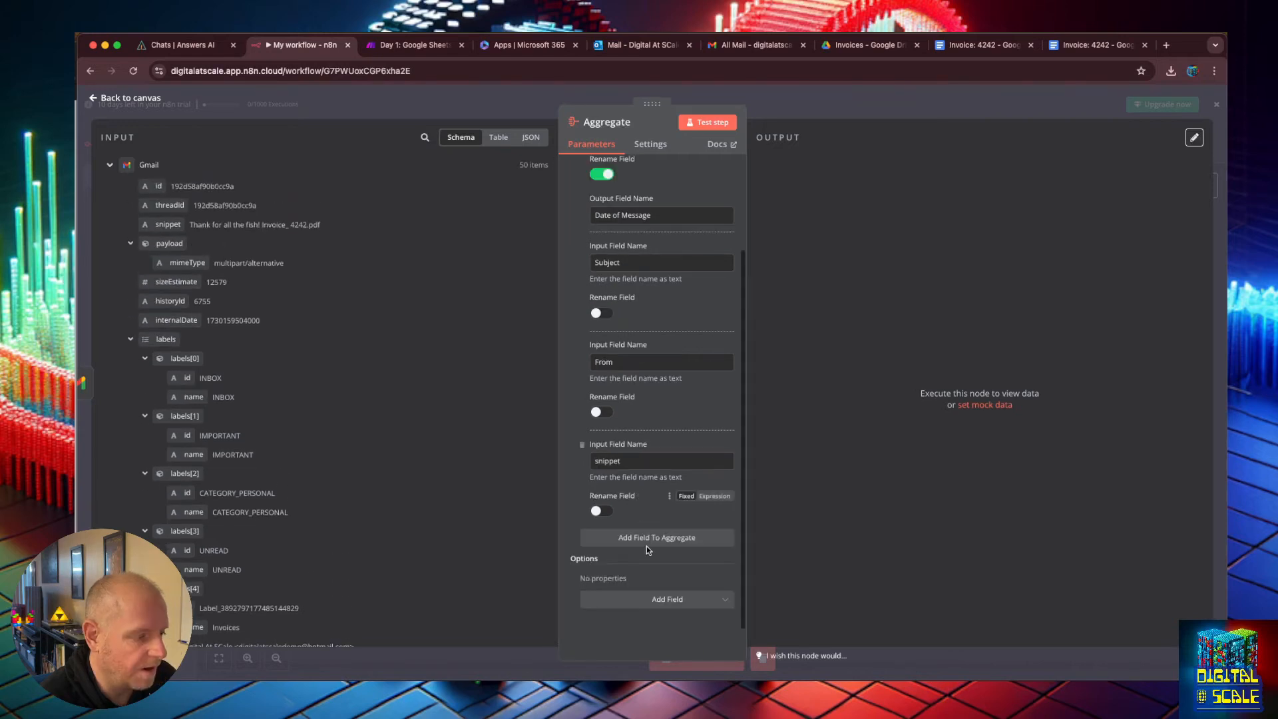
click(707, 122)
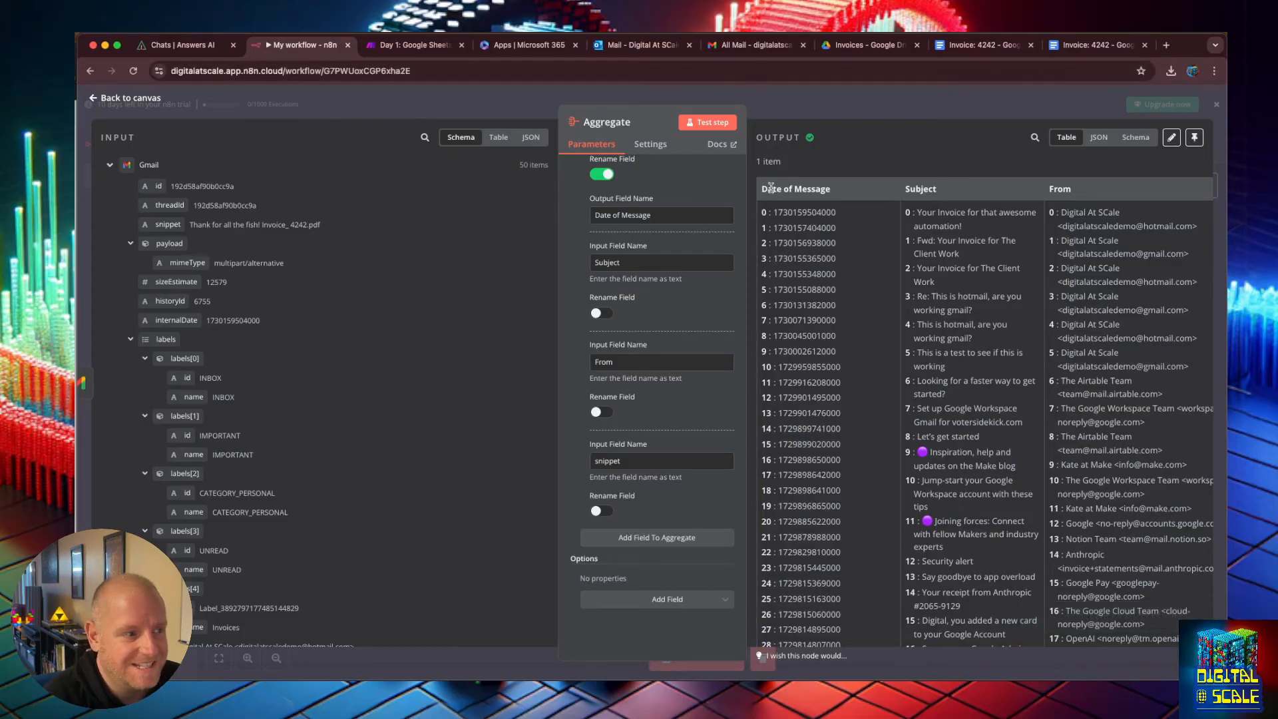
drag(788, 189, 838, 136)
click(1170, 548)
scroll(1001, 290, up, 15)
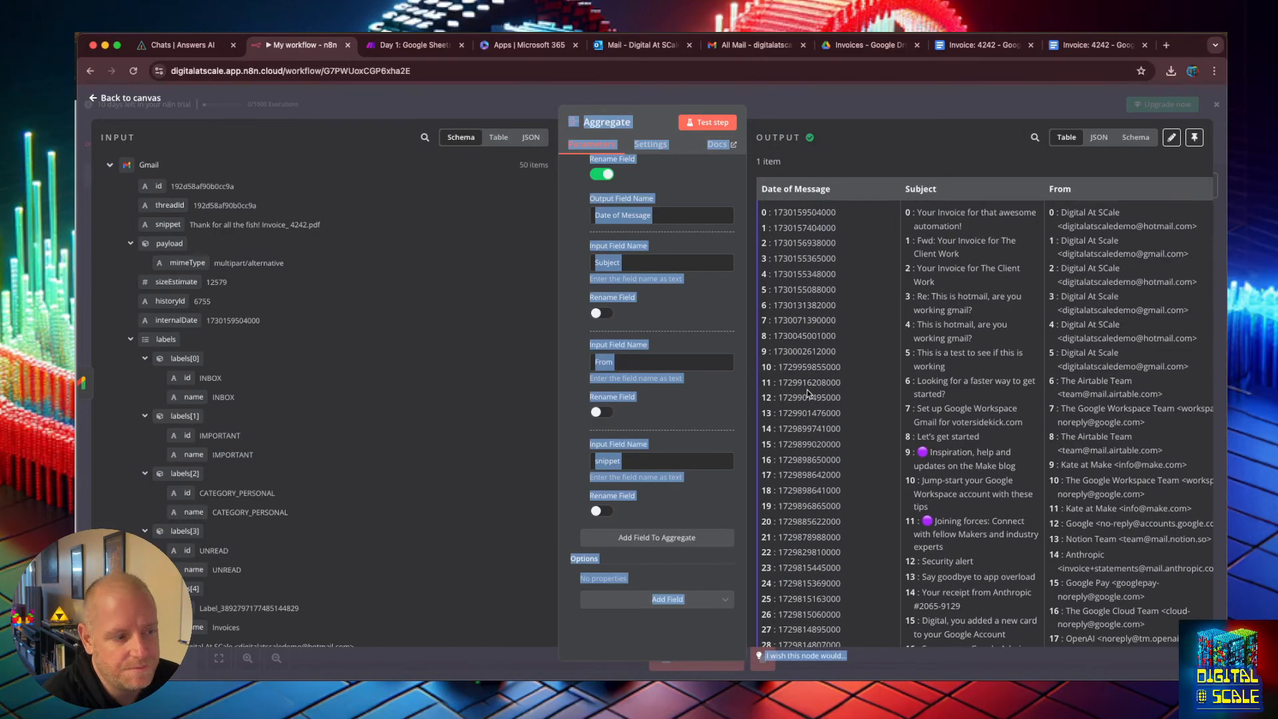
click(726, 511)
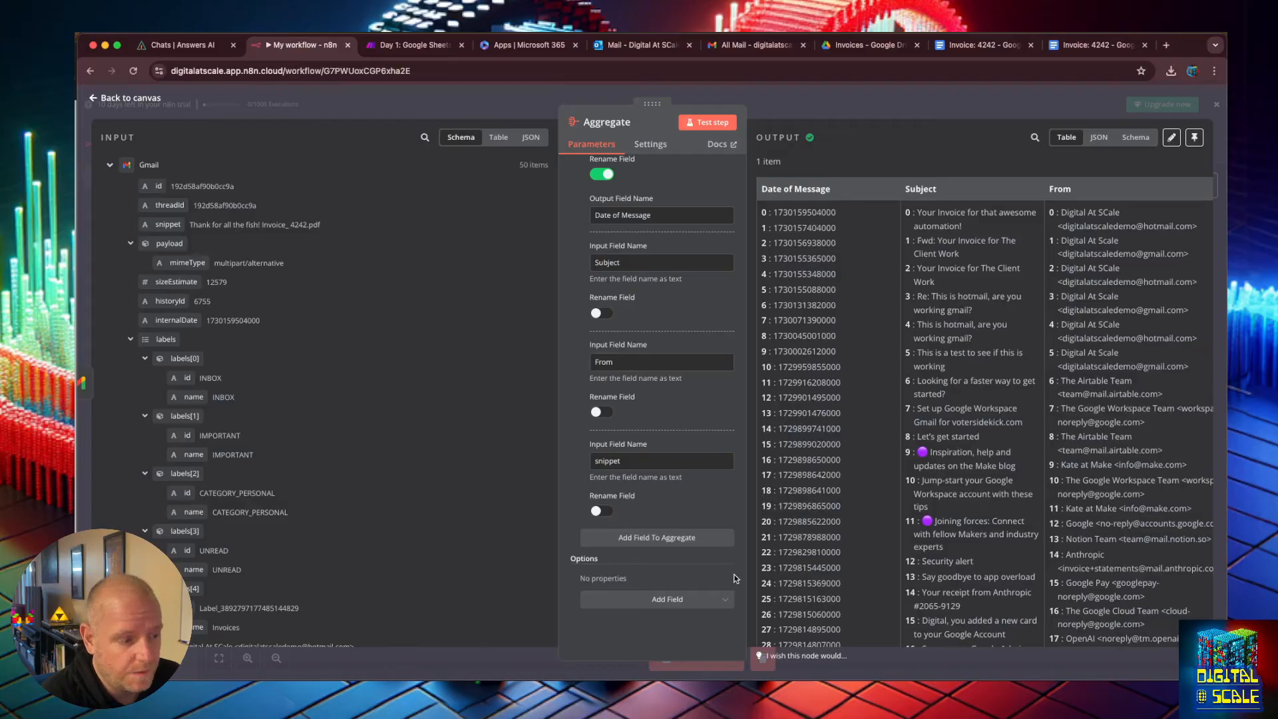
Add the Merge Lists option to the Aggregate node, turn it on and test the step.
click(733, 601)
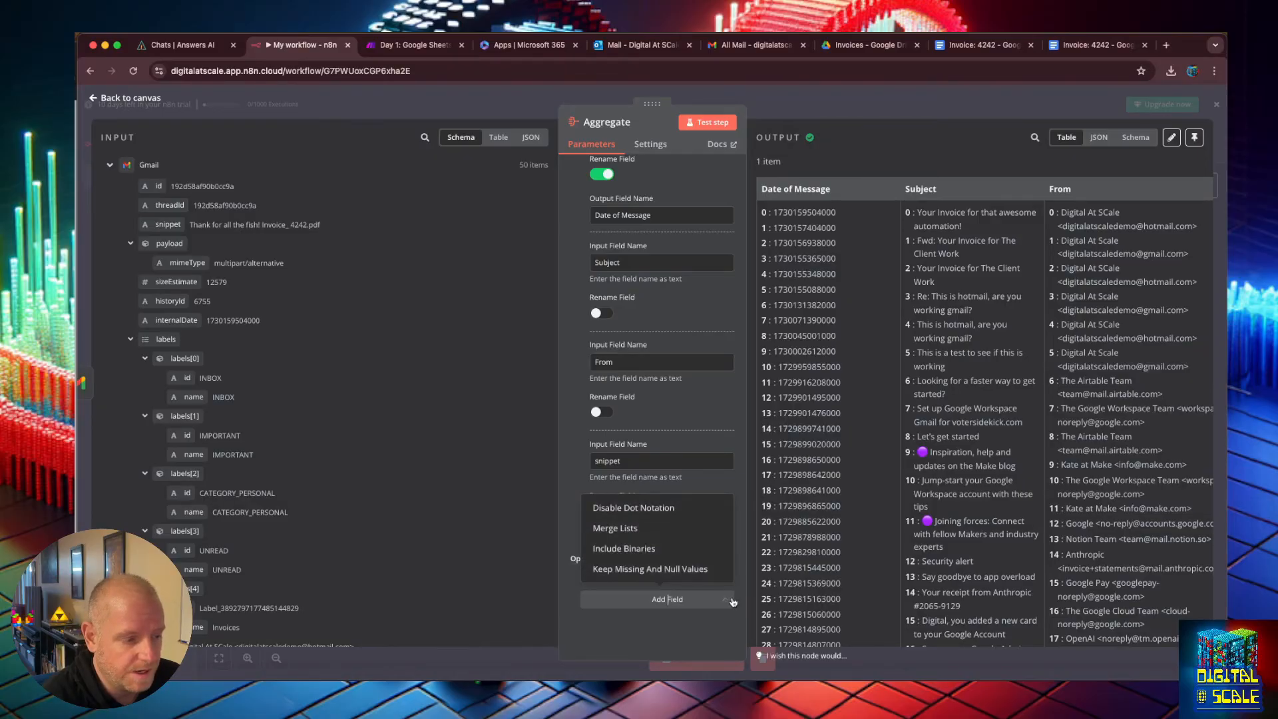
click(647, 530)
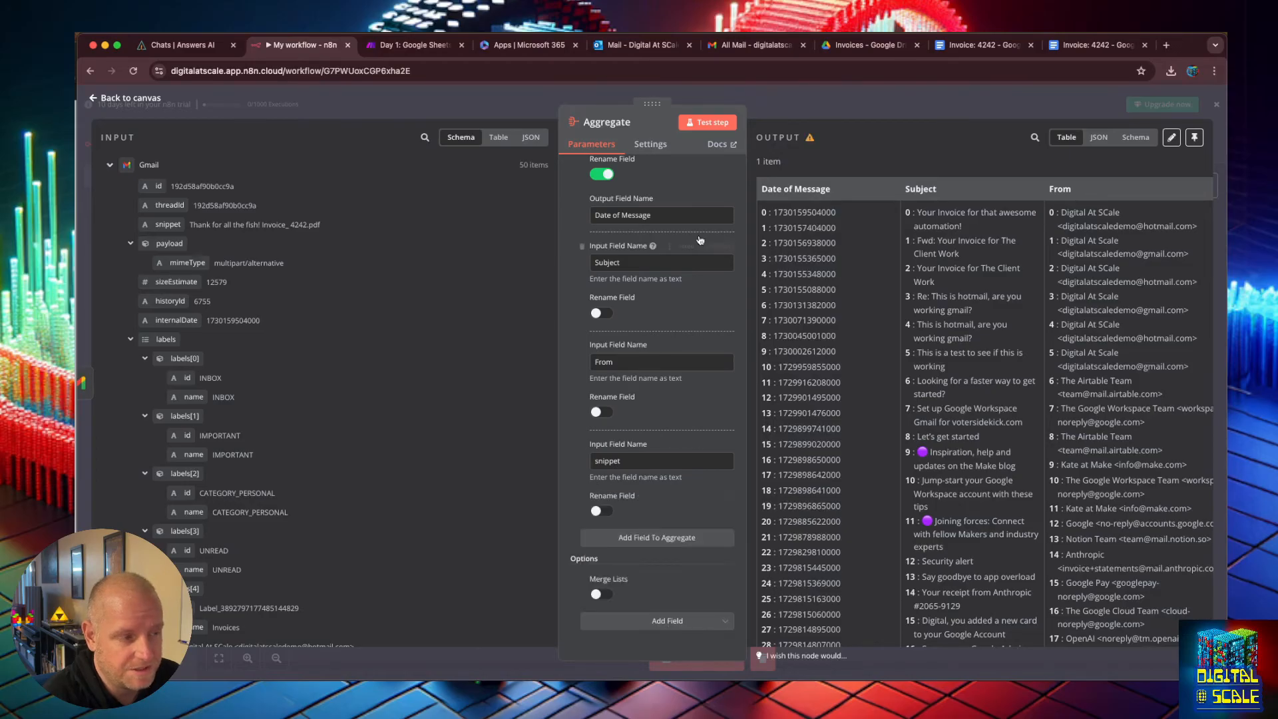
click(699, 127)
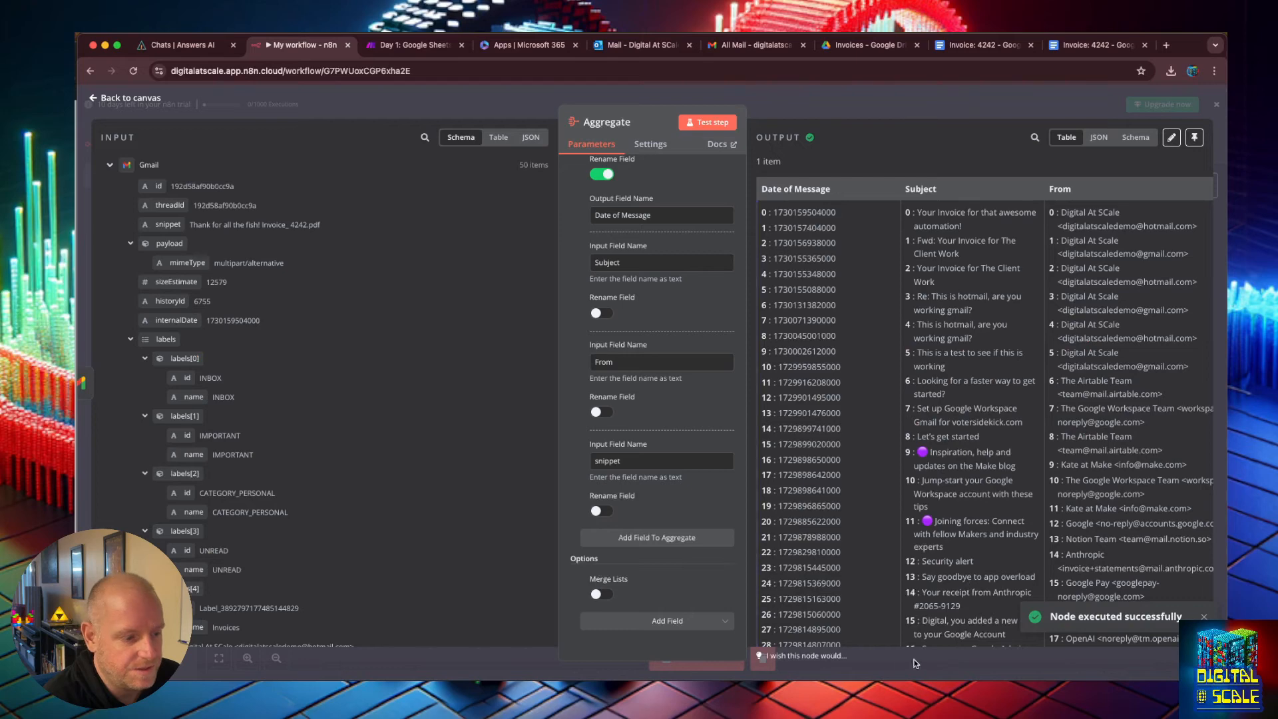
scroll(986, 532, down, 5)
scroll(1000, 470, up, 5)
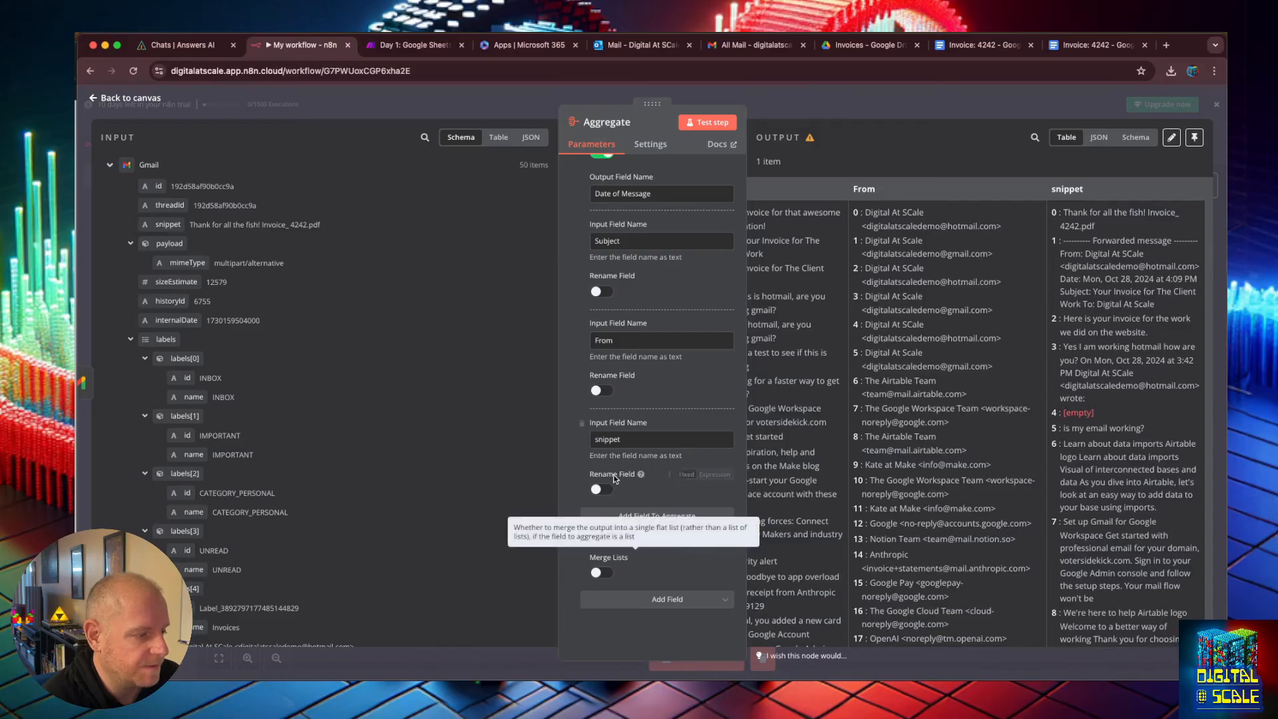
click(601, 573)
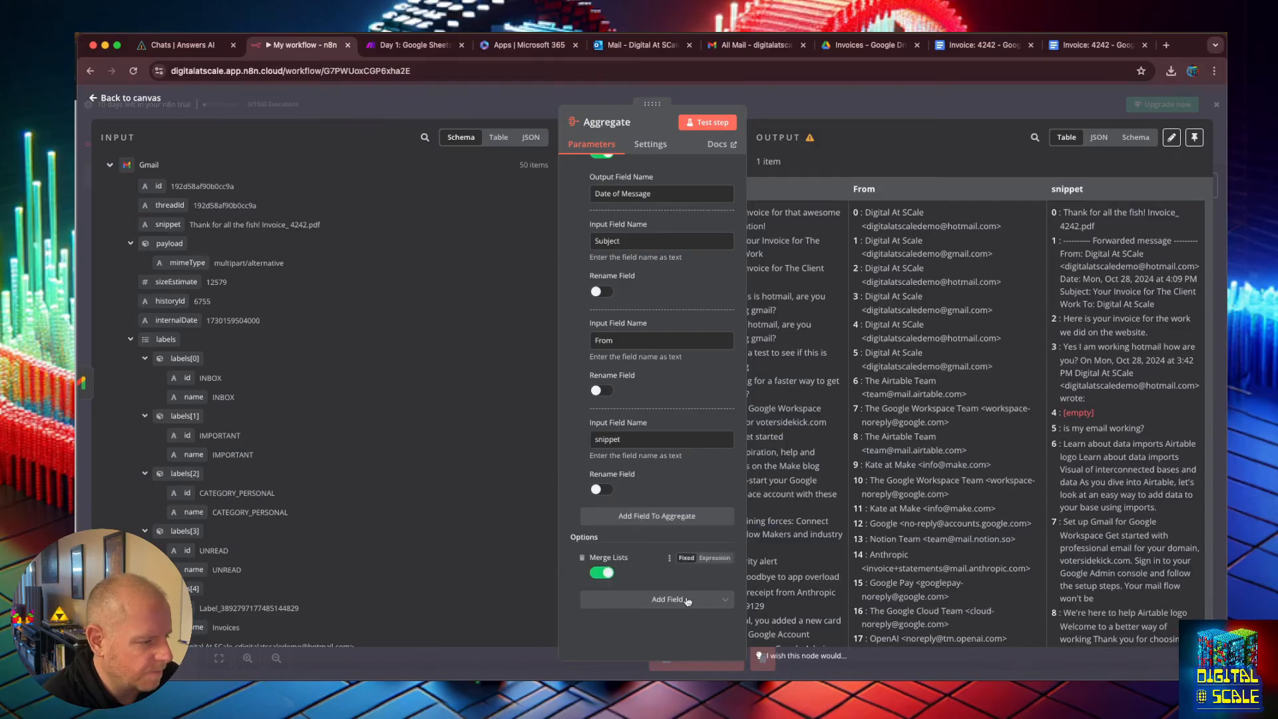
click(699, 124)
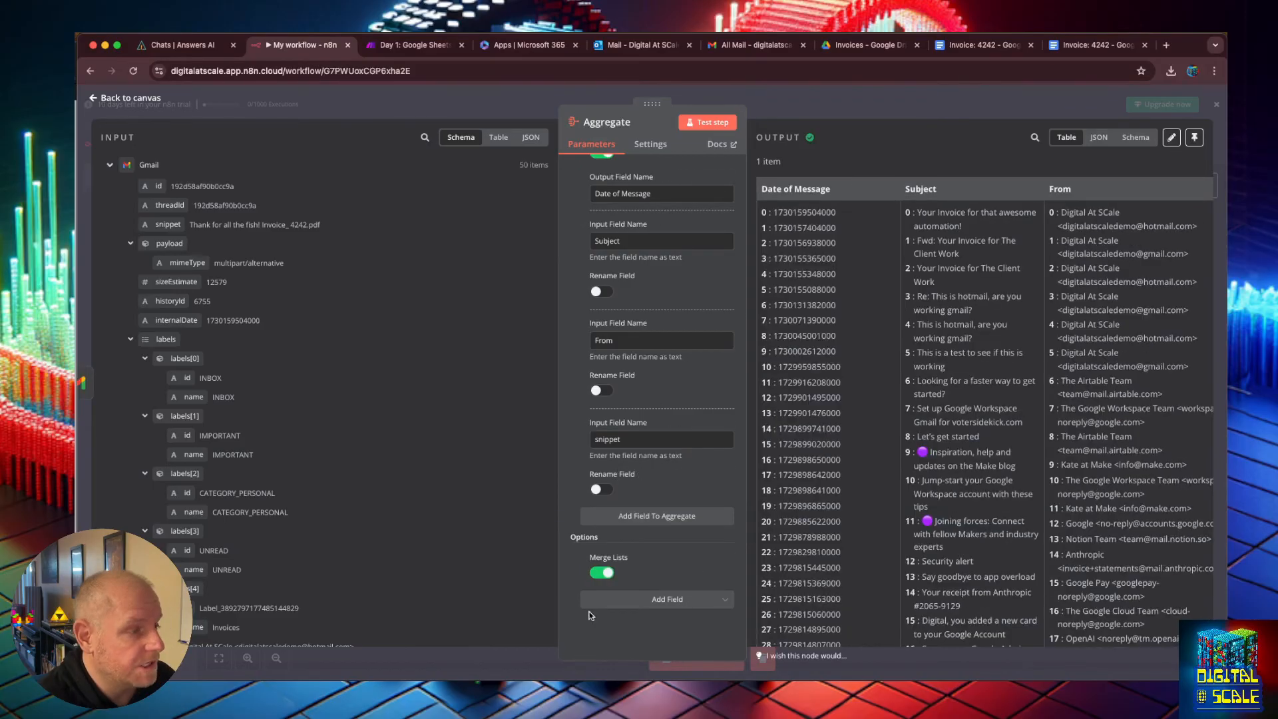
Back on the canvas, add a Basic LLM Chain node from Advanced AI after the Aggregate node.
click(94, 101)
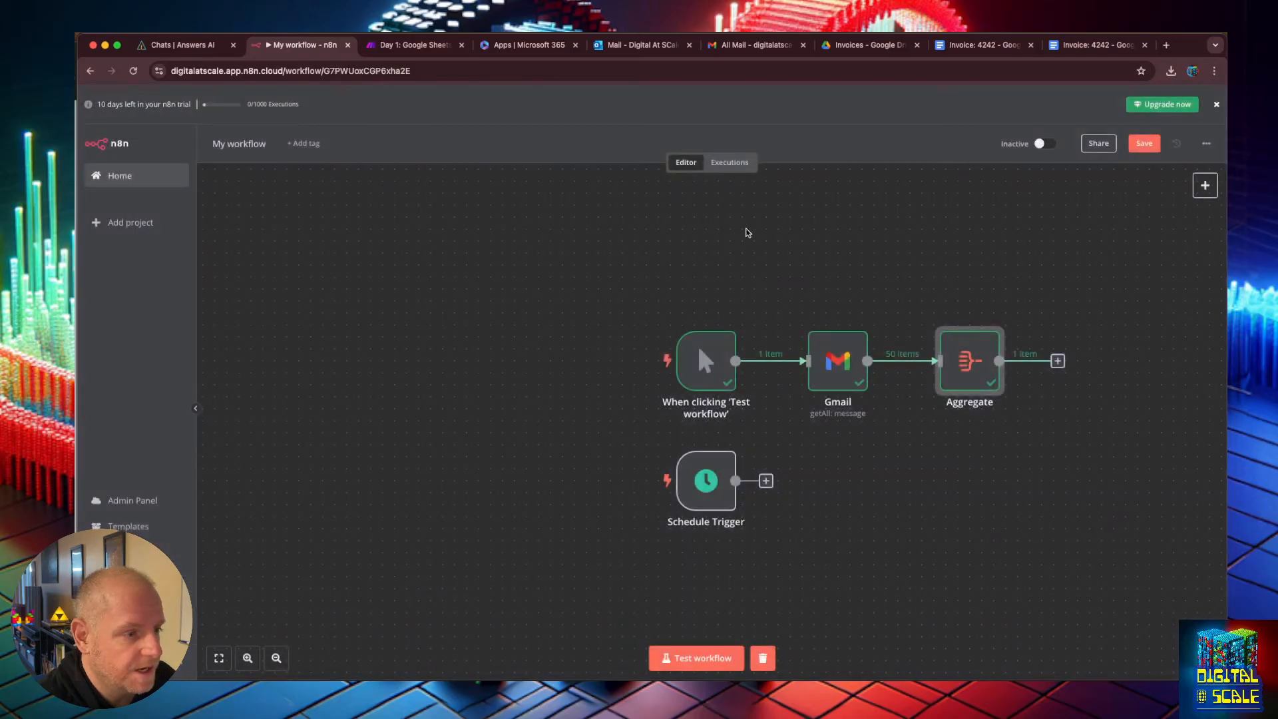
click(983, 270)
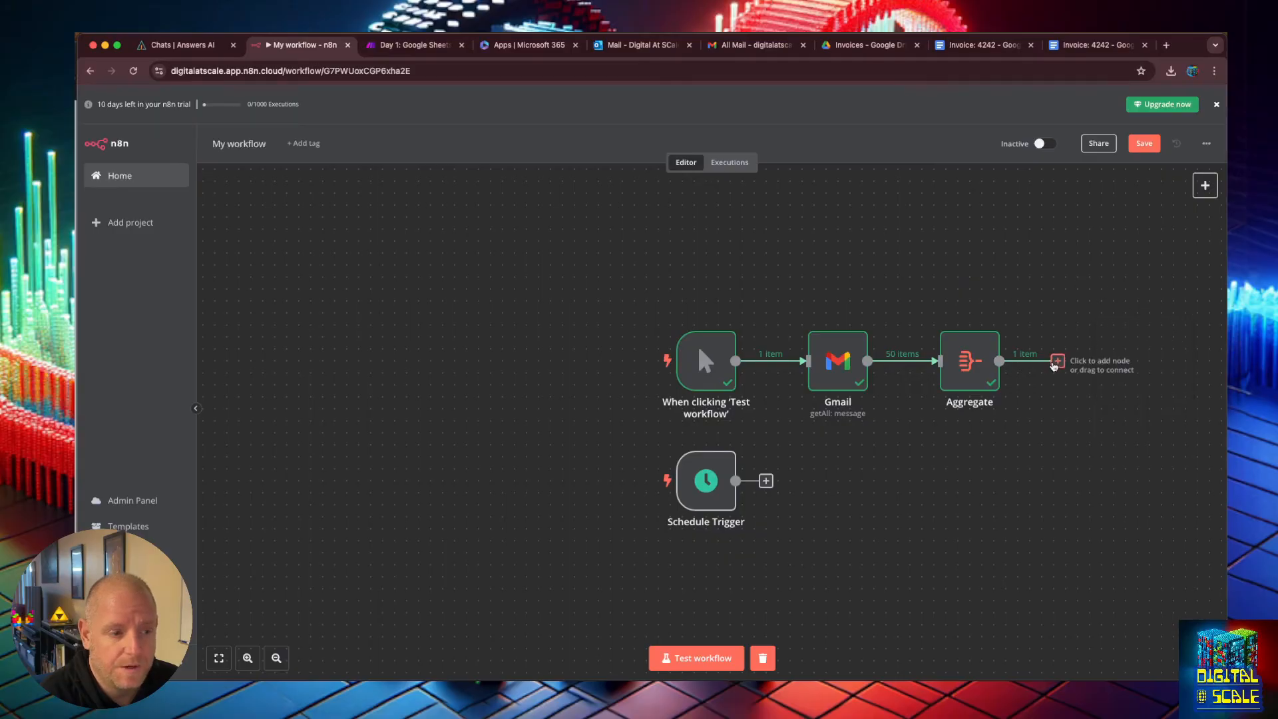
click(1061, 361)
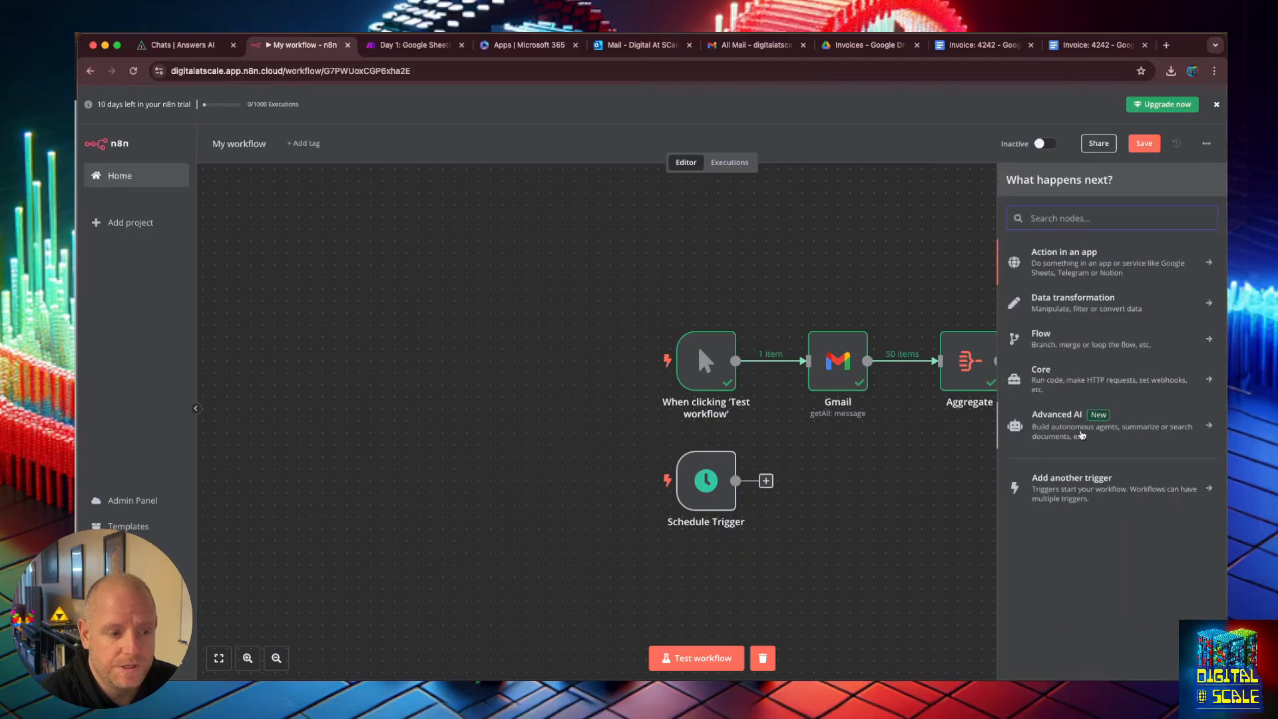
click(1096, 421)
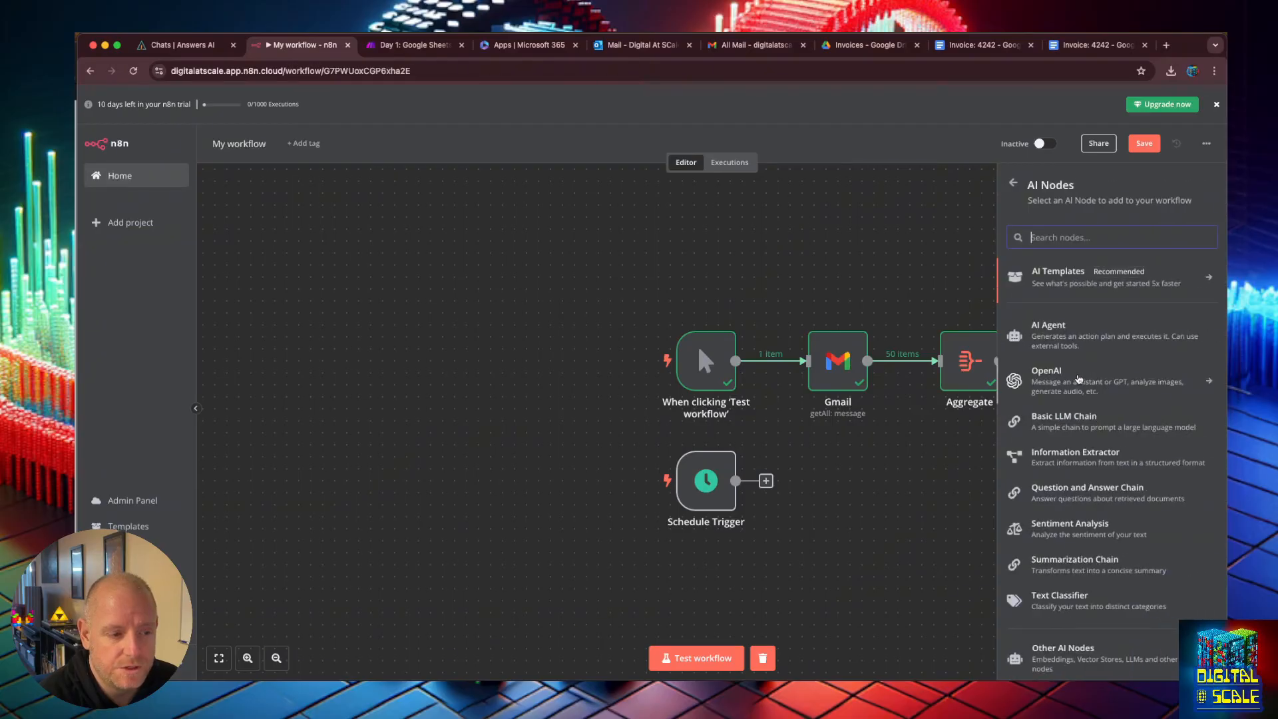
scroll(1080, 379, down, 1)
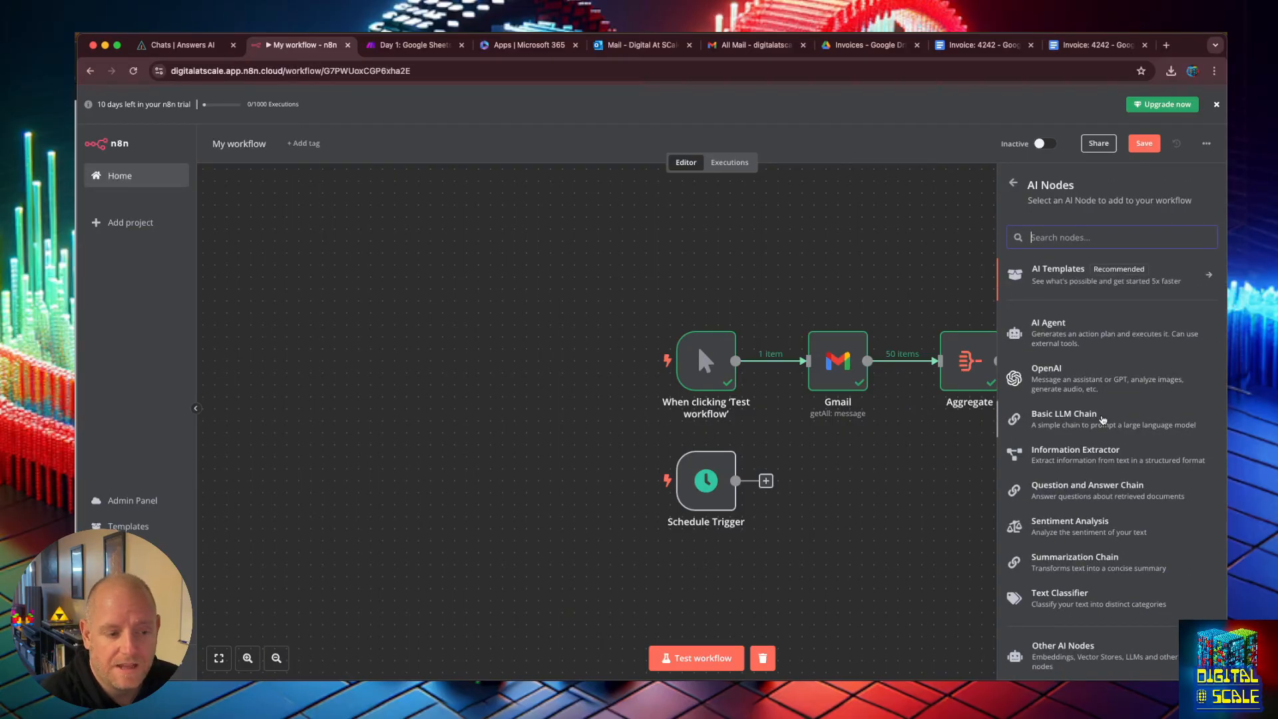
click(1103, 420)
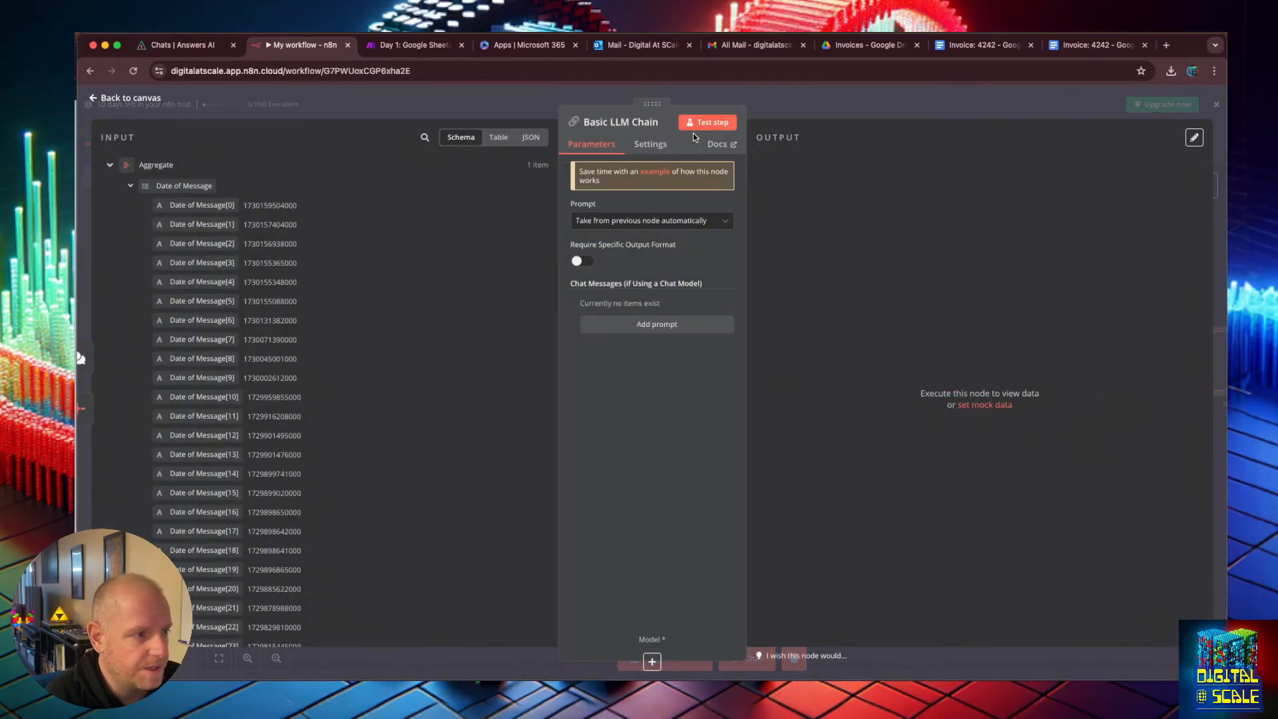
Switch the LLM chain prompt to Define below as an expression and enter "Here are my emails for the week." followed by a new line.
click(696, 222)
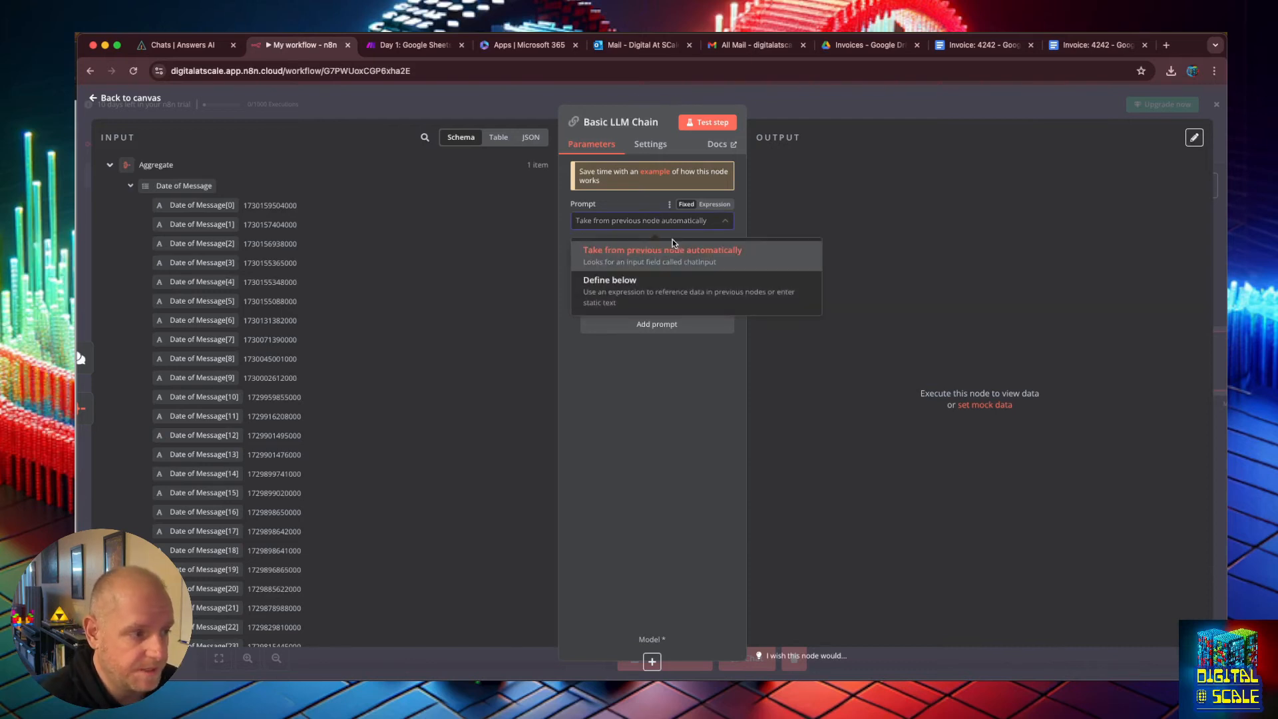
click(684, 279)
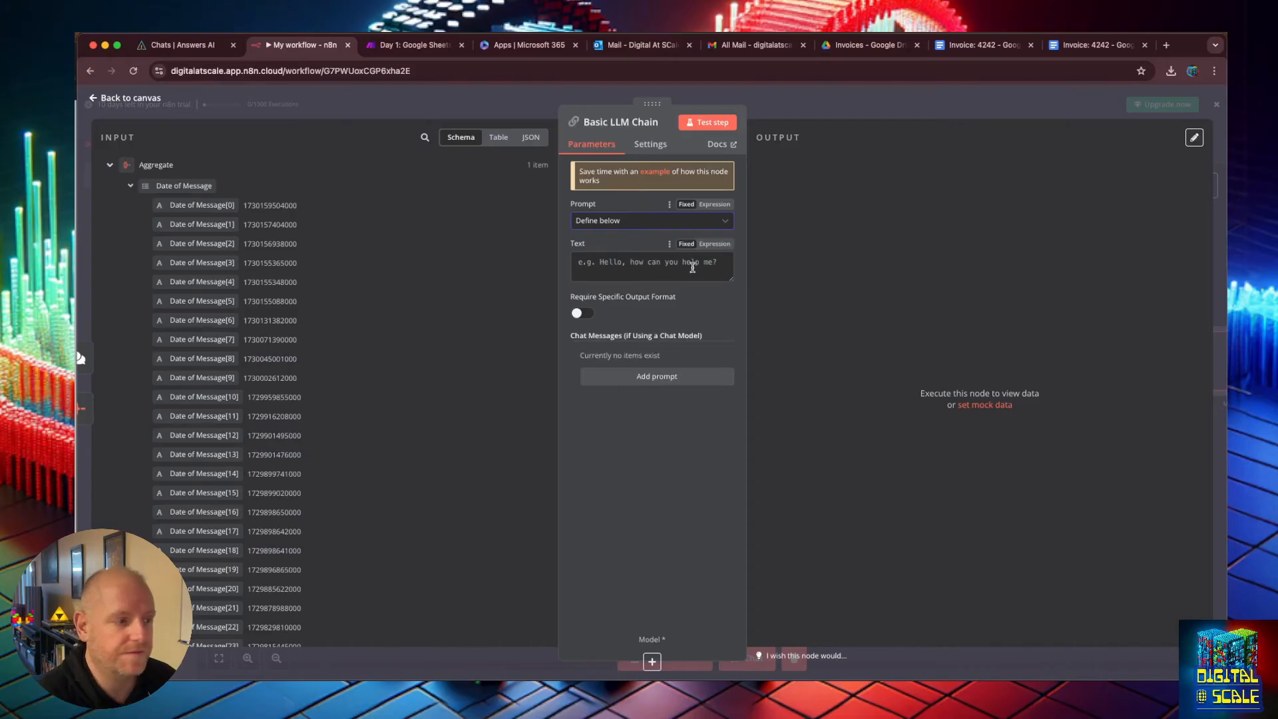
click(714, 244)
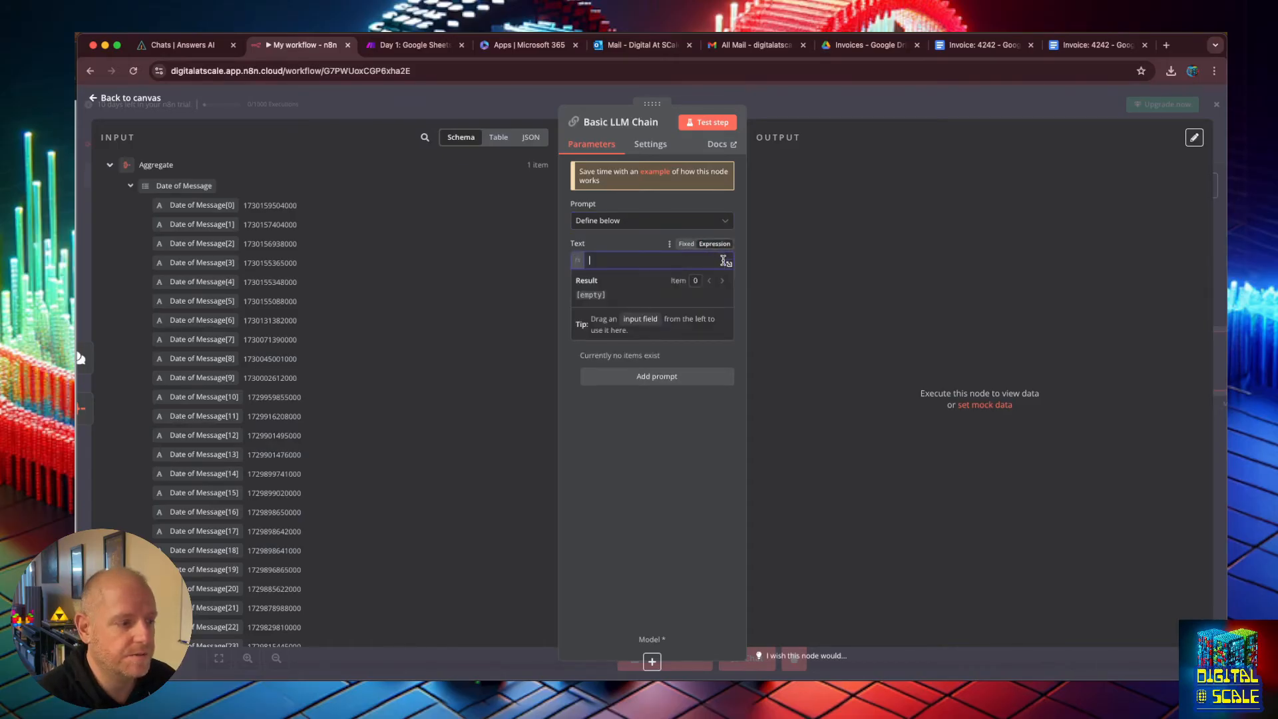
click(729, 264)
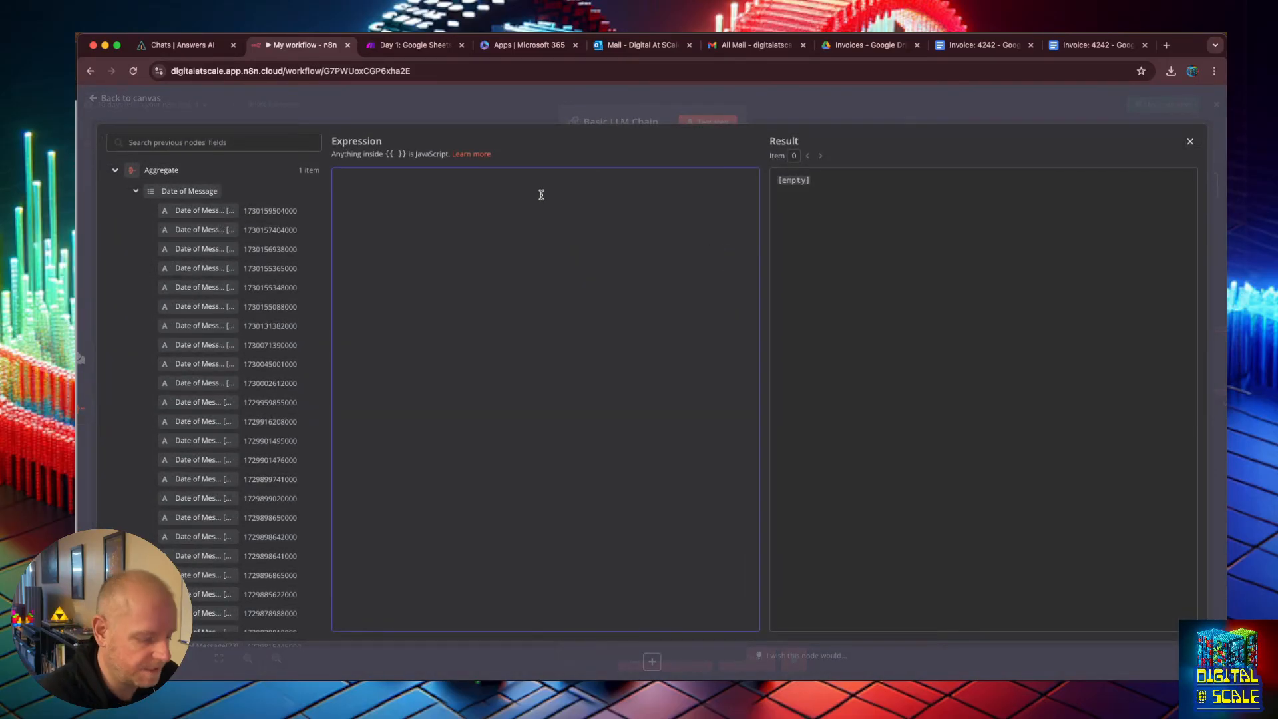
text(Here ar)
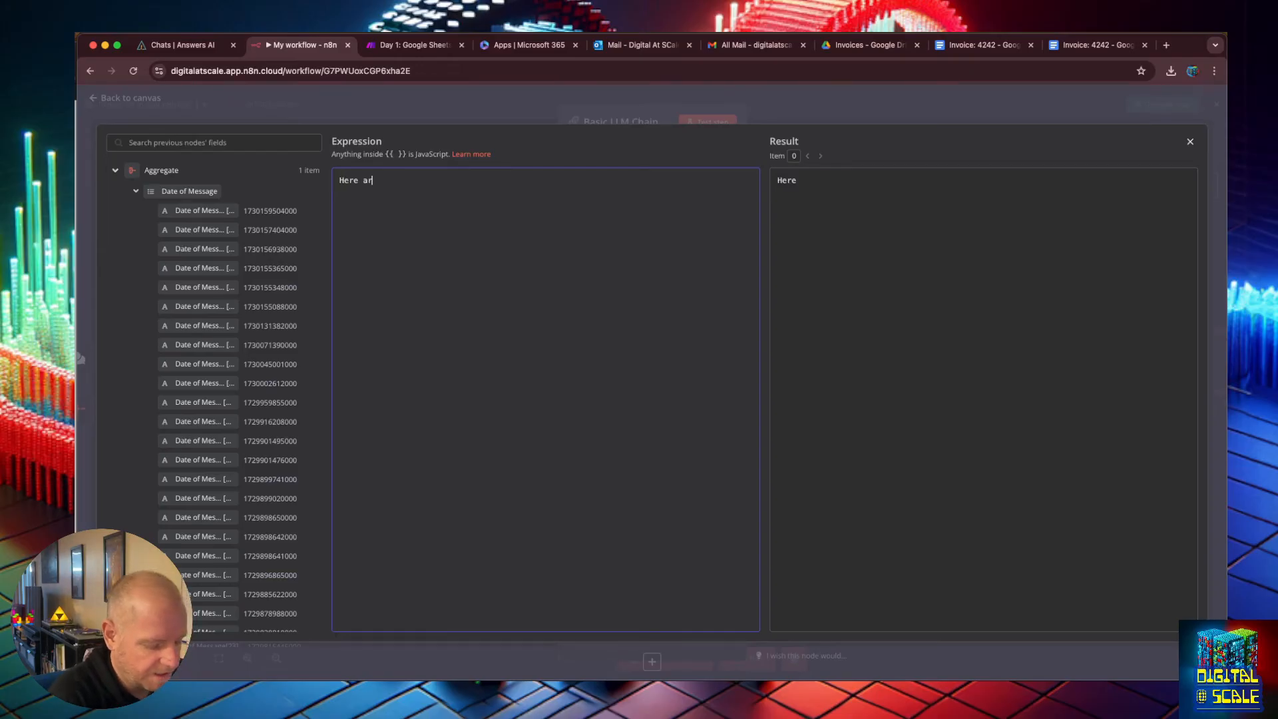
text(e my emails )
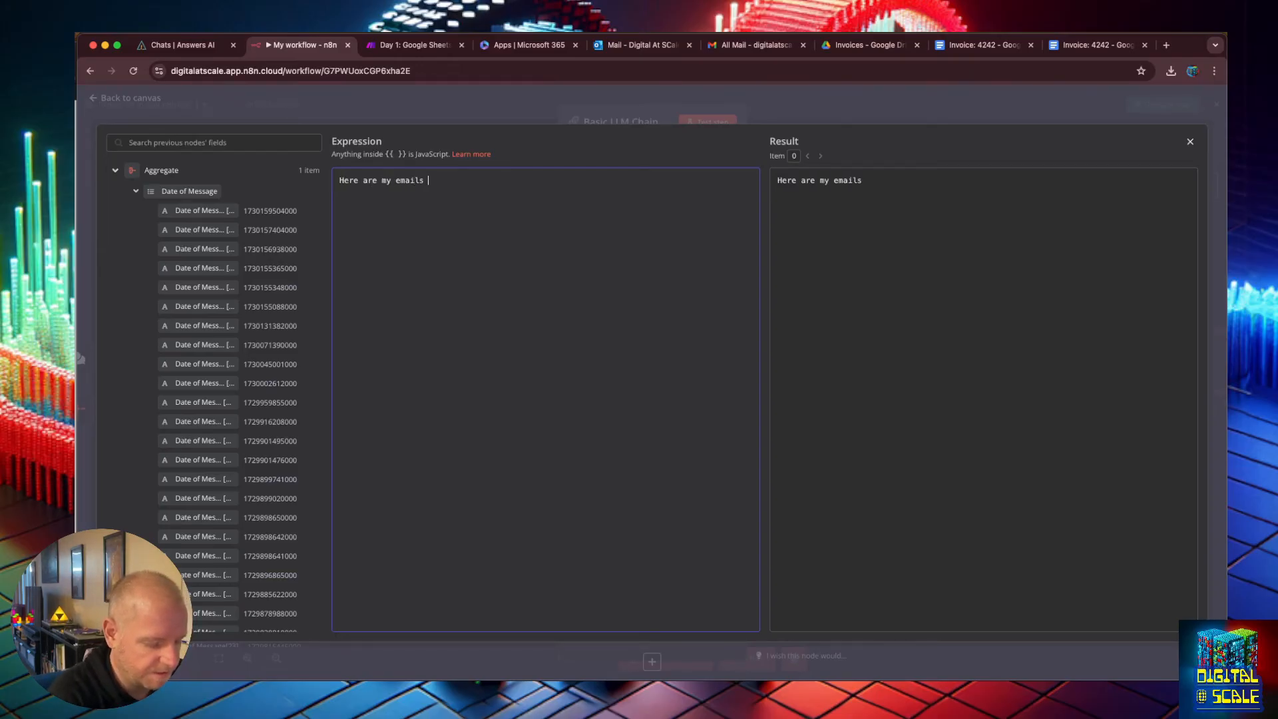
text(for the week.)
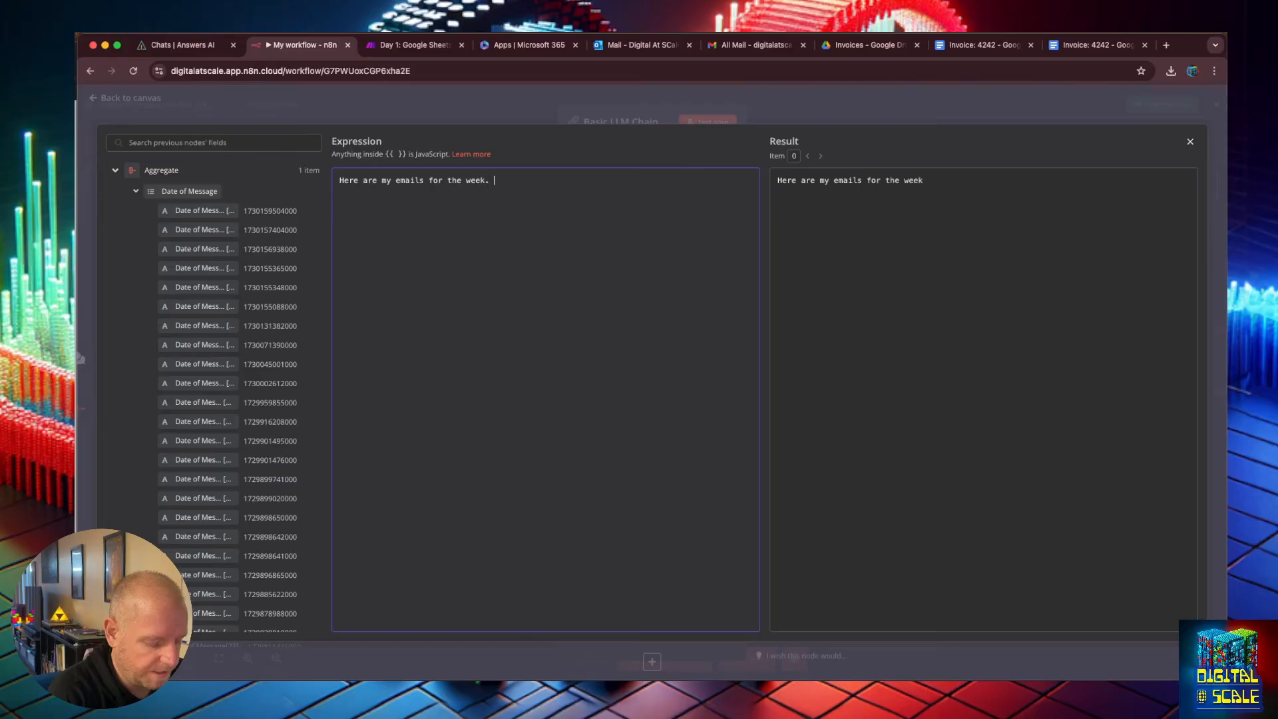
key(Return)
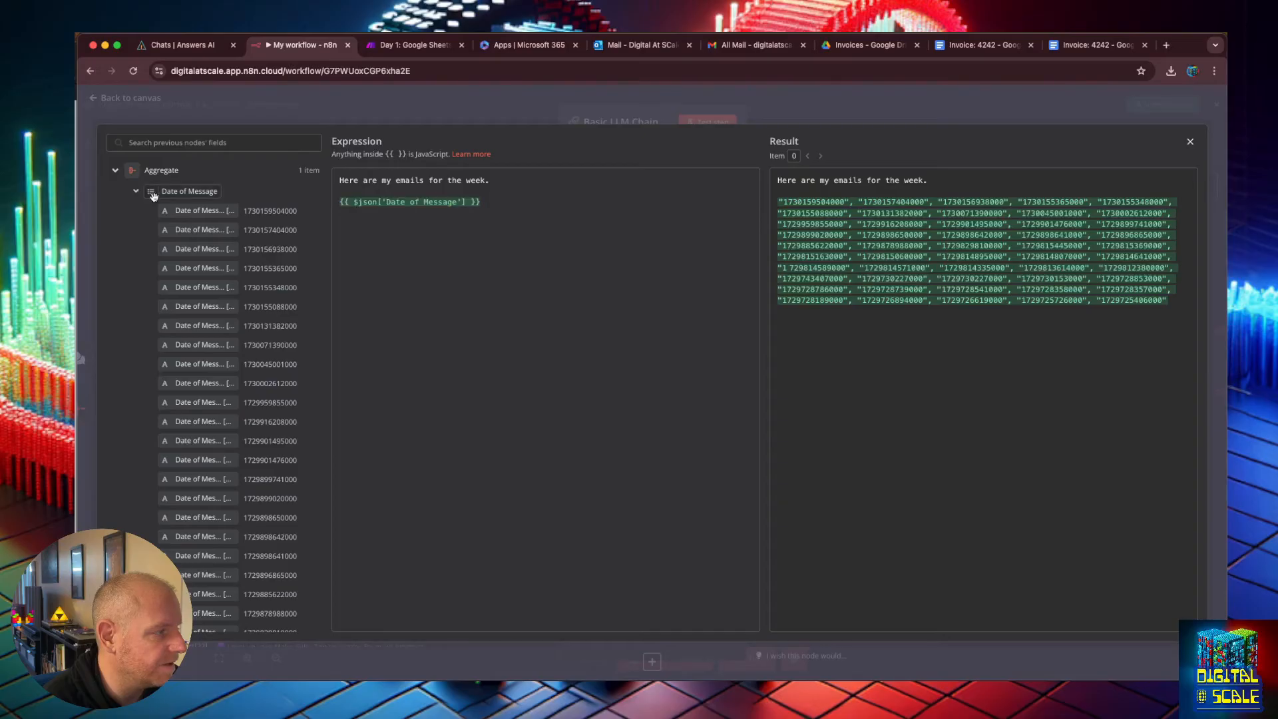
Insert the Date of Message, Subject, From and snippet fields from the Aggregate input into the prompt.
scroll(148, 194, down, 12)
drag(174, 358, 352, 229)
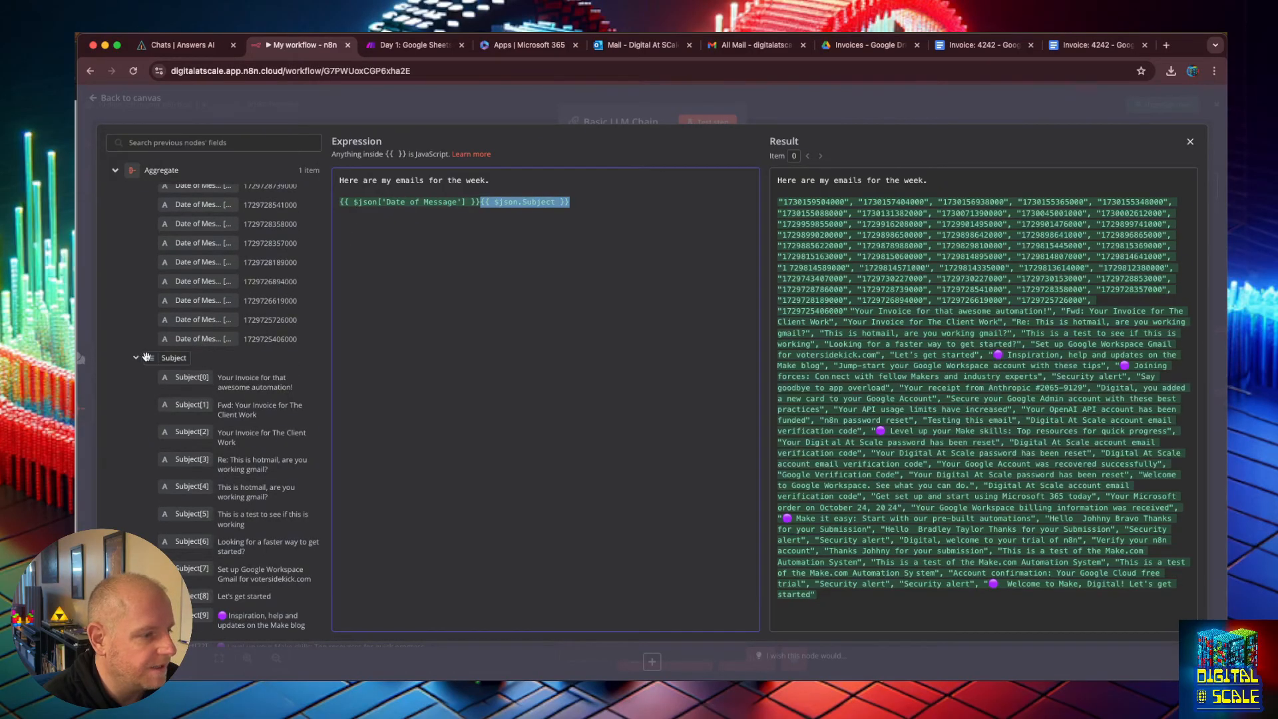
scroll(172, 344, down, 8)
scroll(173, 345, down, 20)
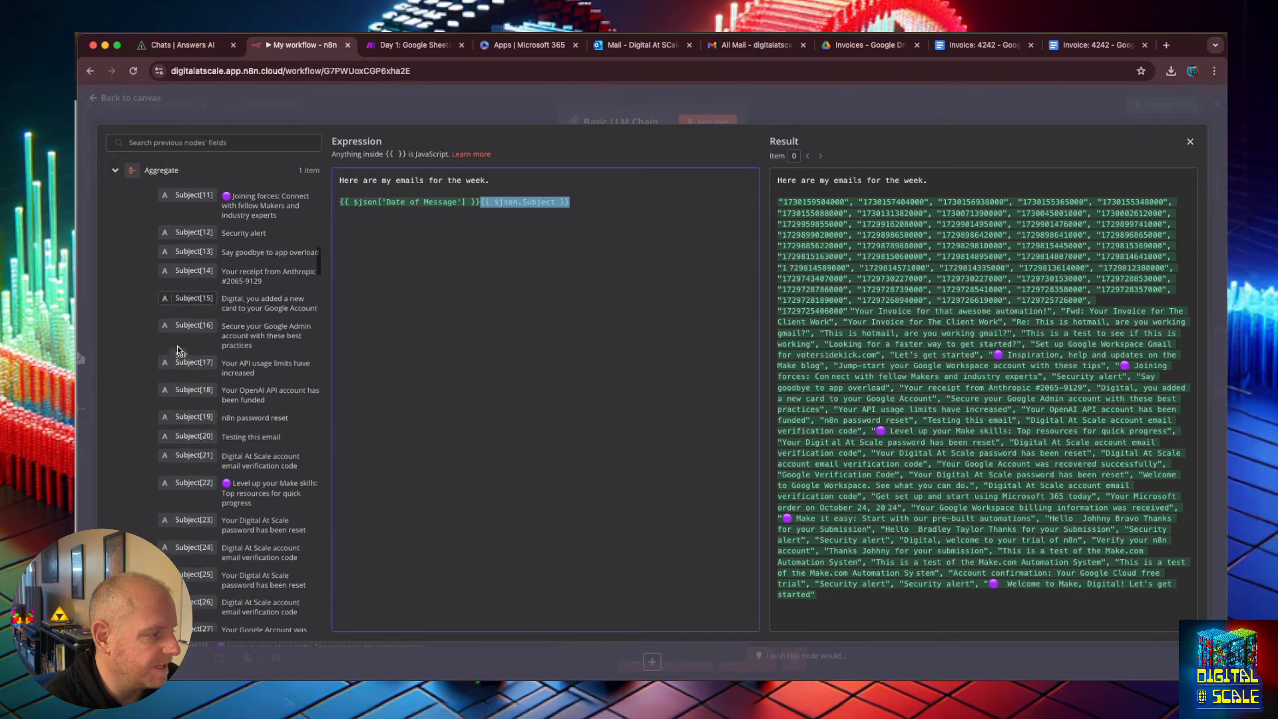
scroll(177, 347, down, 1)
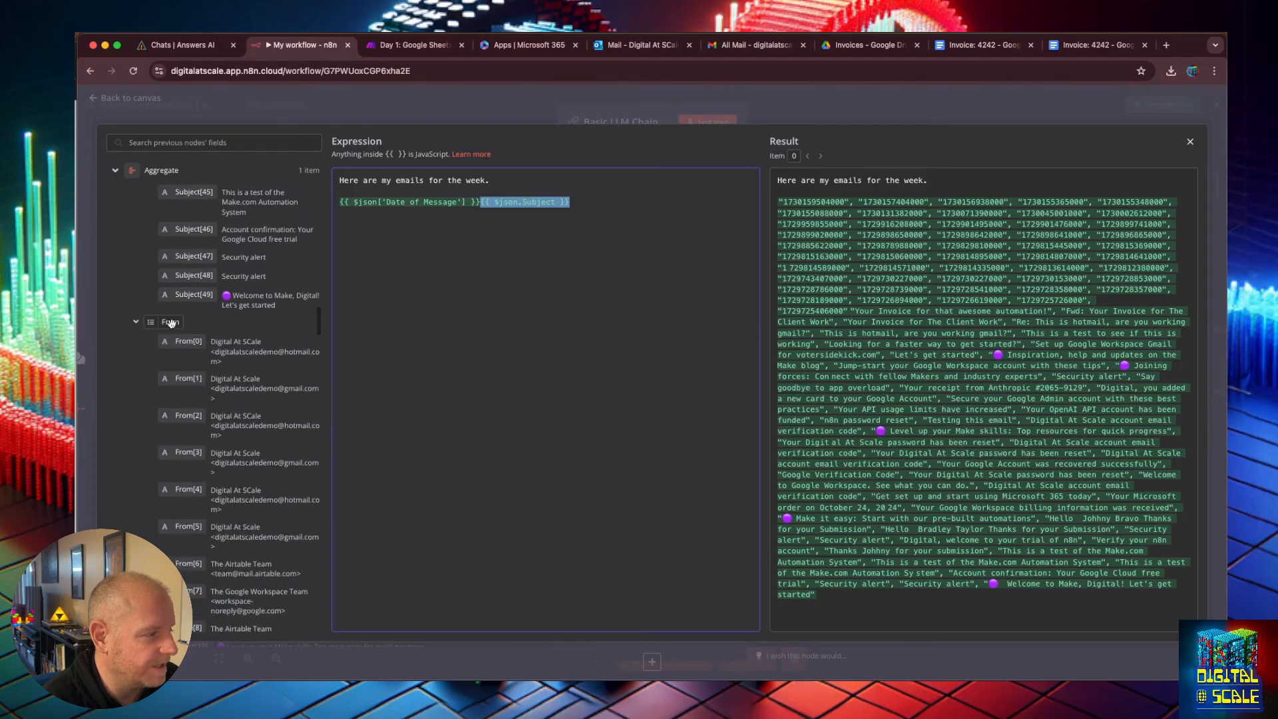
drag(172, 322, 601, 202)
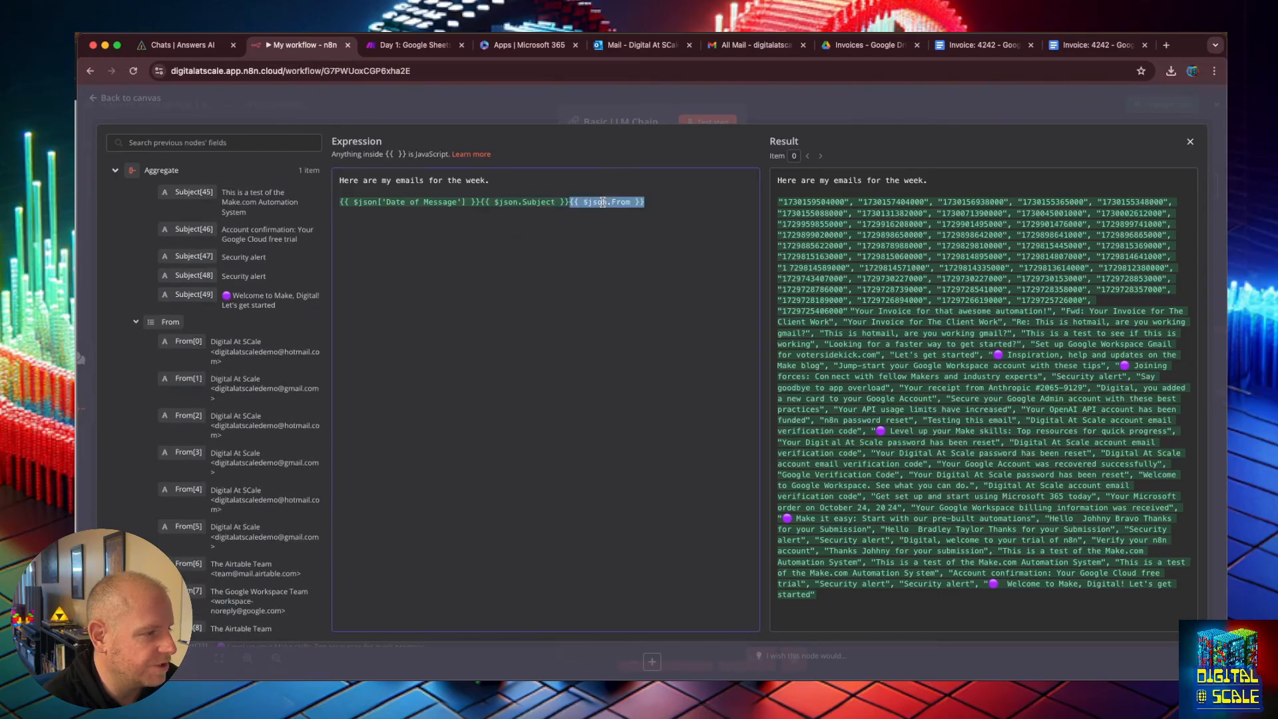
scroll(244, 357, down, 15)
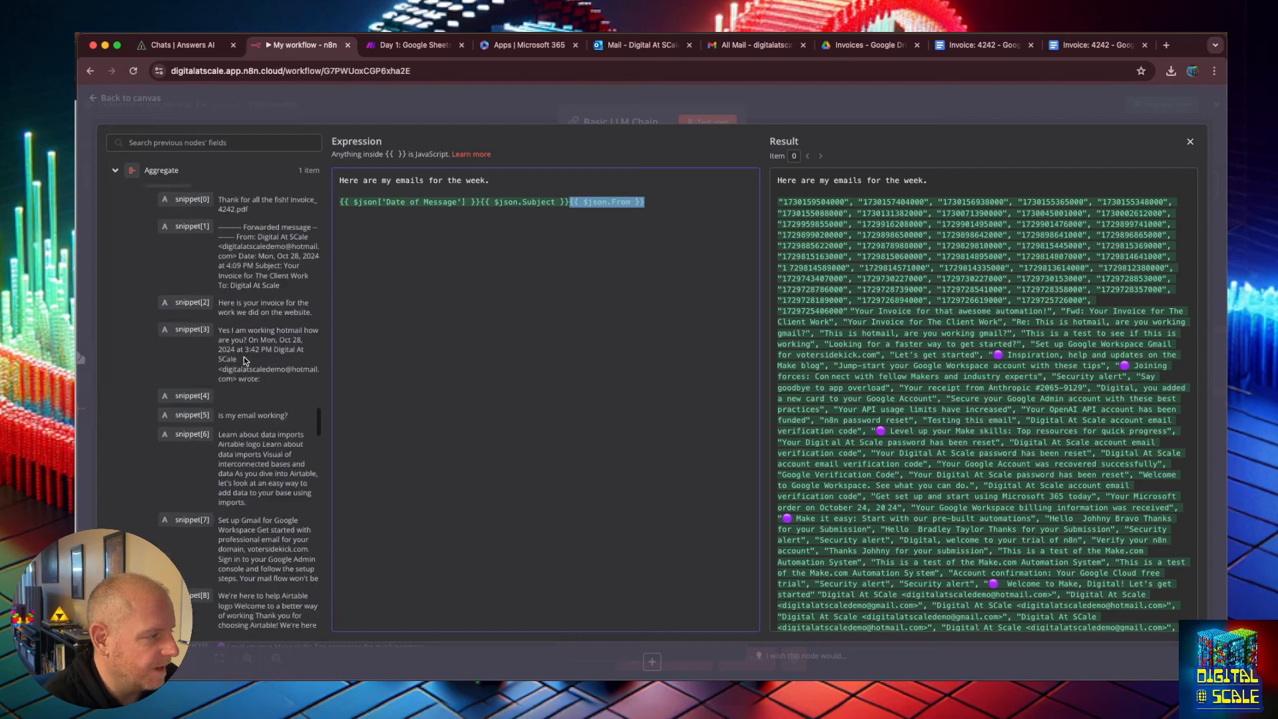
drag(140, 420, 665, 203)
click(591, 284)
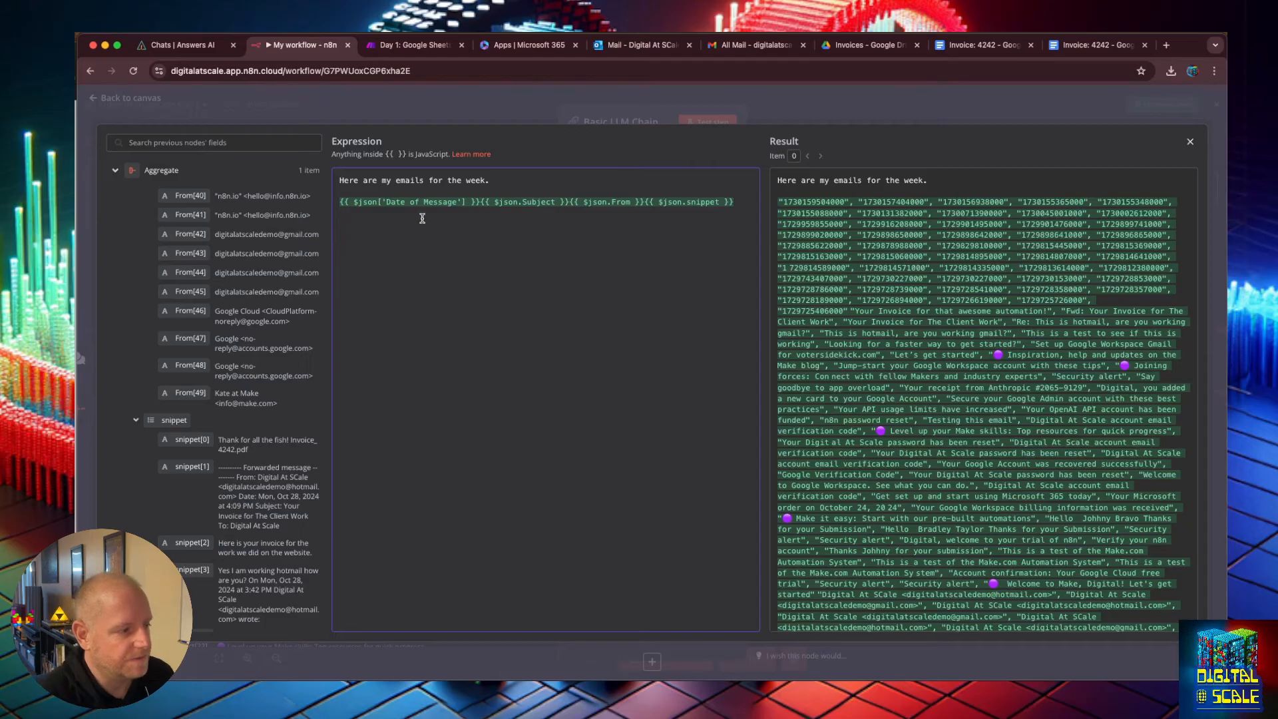
Wrap the inserted field references in <emails> and </emails> tags.
text(<em)
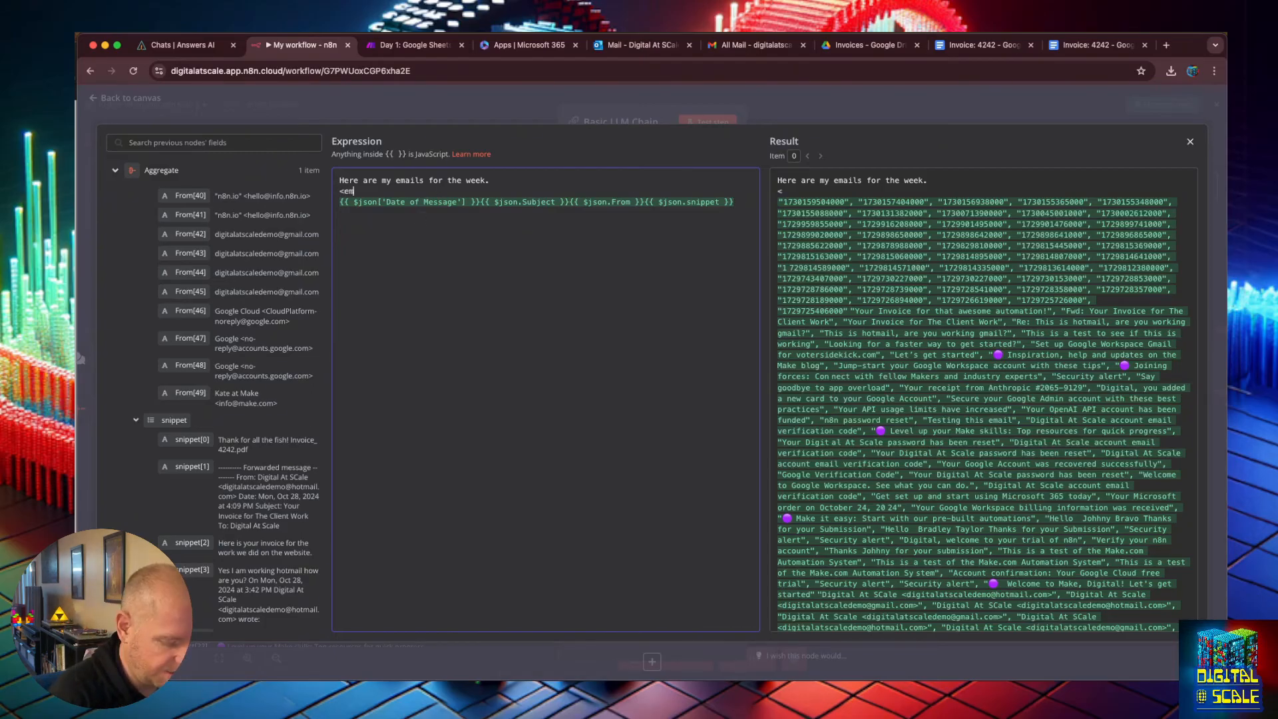
text(ail>)
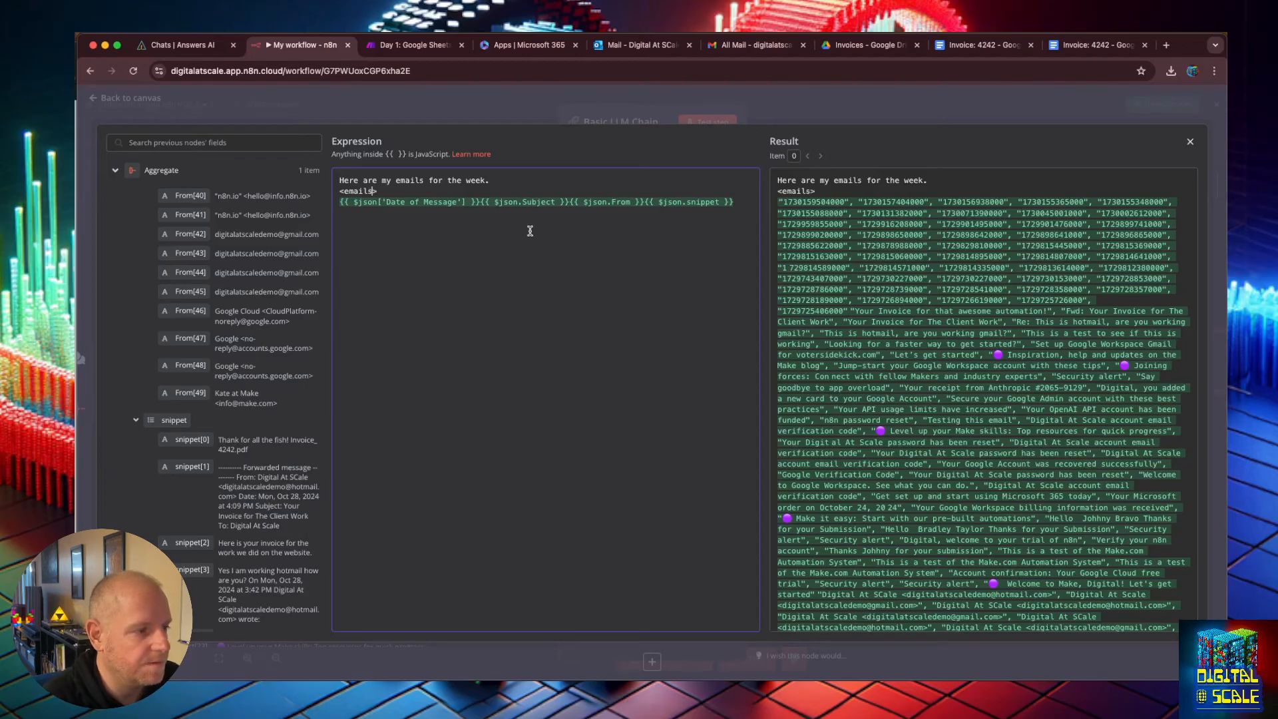
click(752, 197)
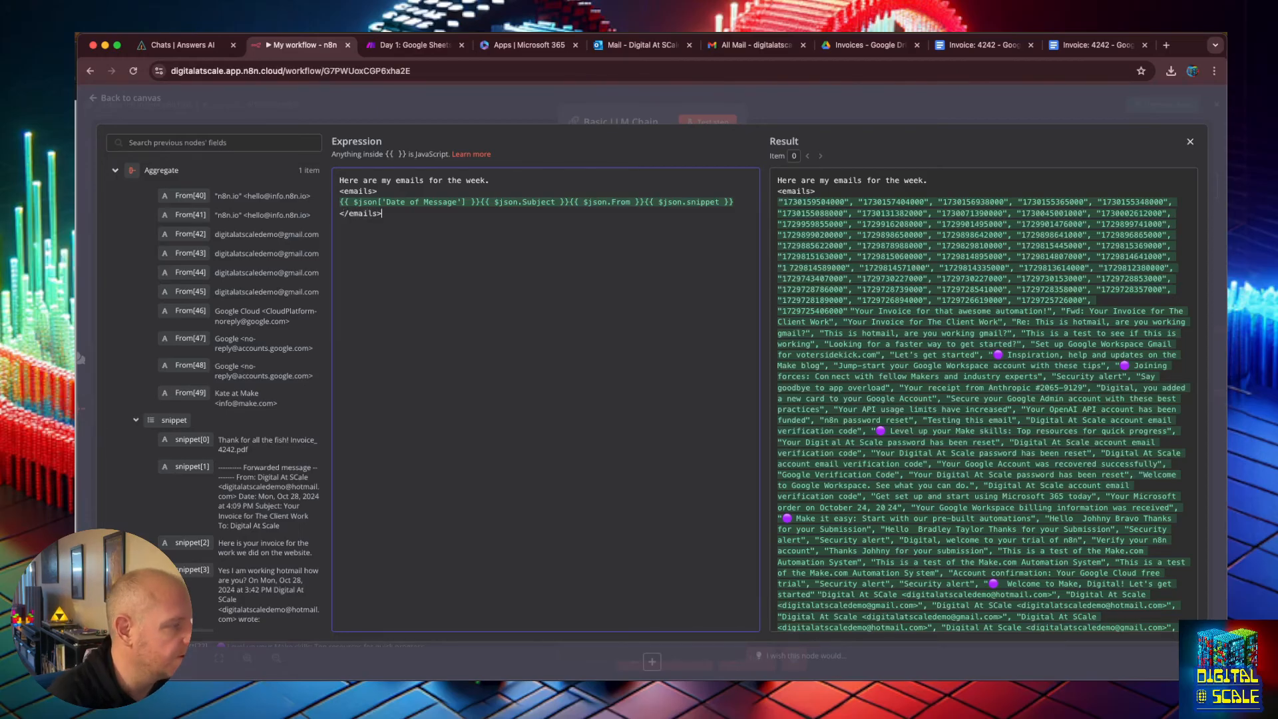
click(732, 221)
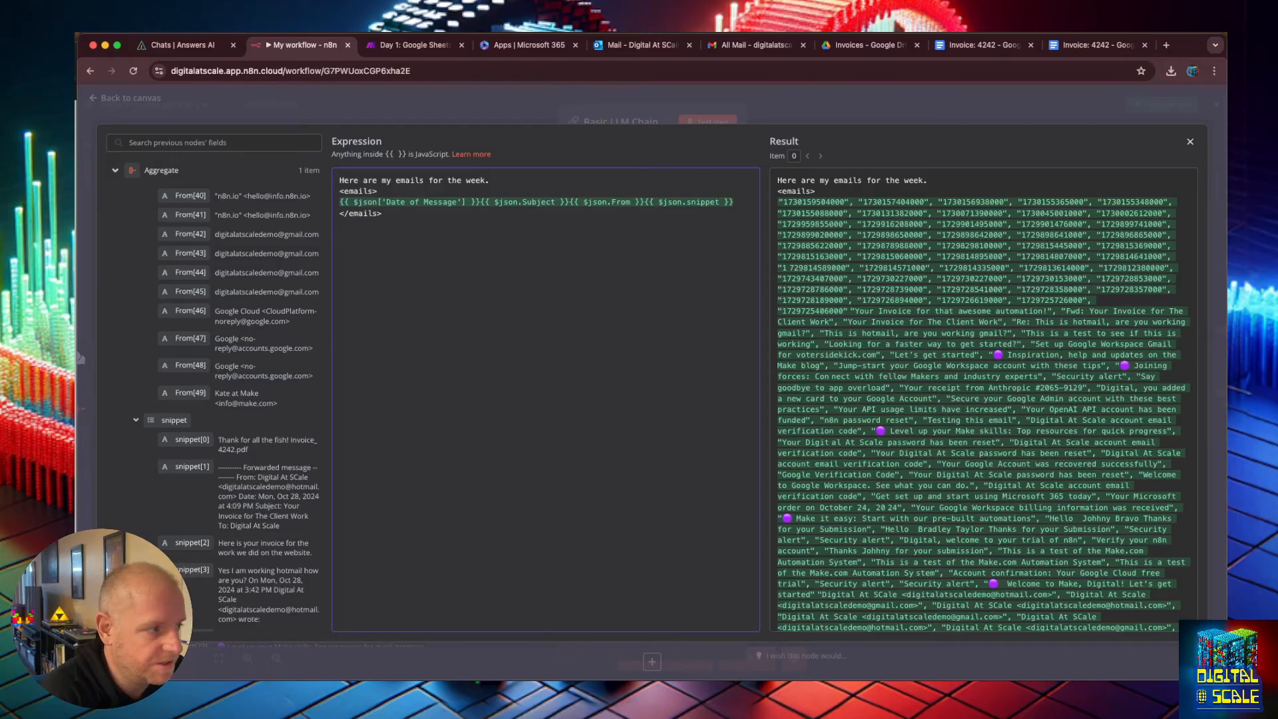
Add the instruction "Highlight important ones and summarize the spam" below the emails block and close the expression editor.
text(Highlight impora)
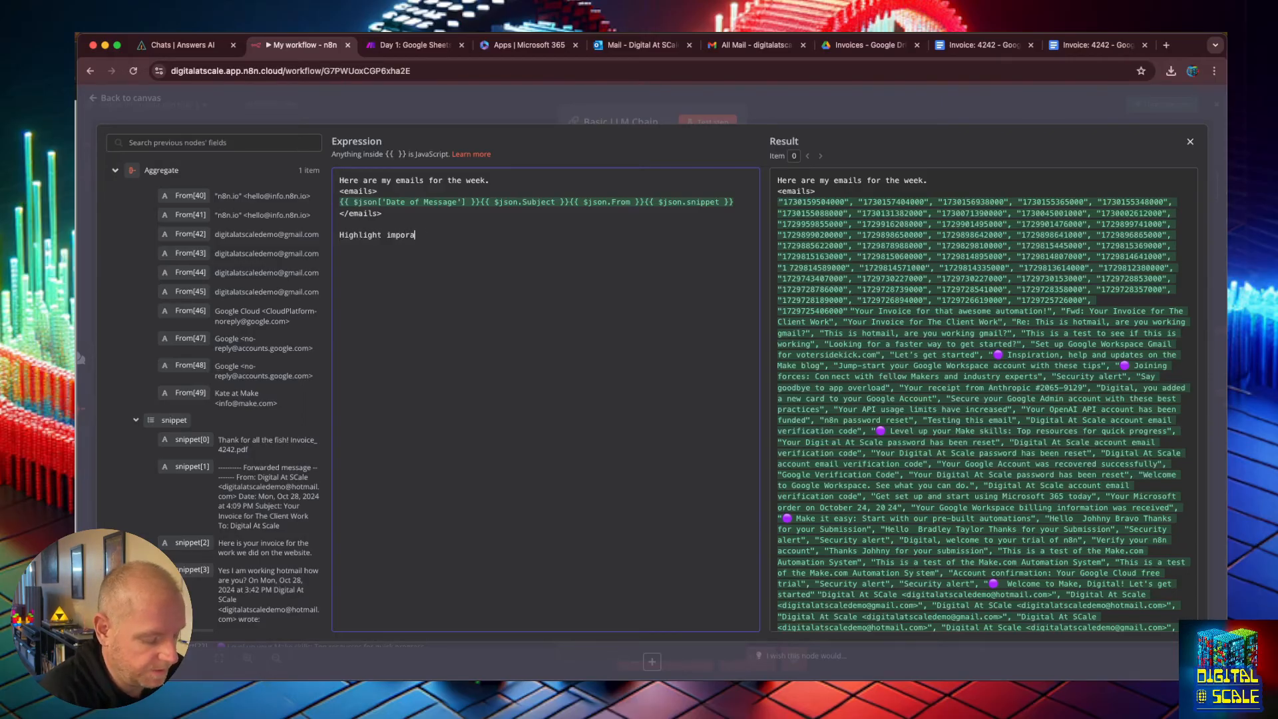
text(nt ones and )
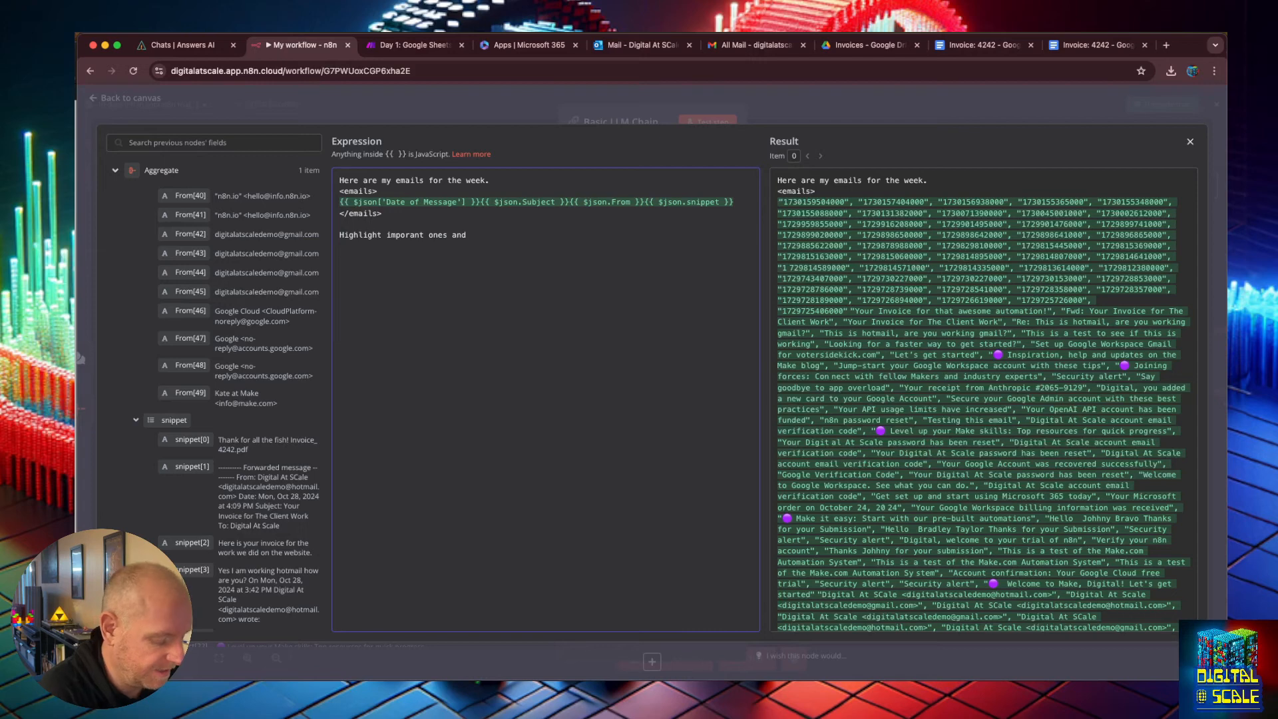
text(summarize the spam)
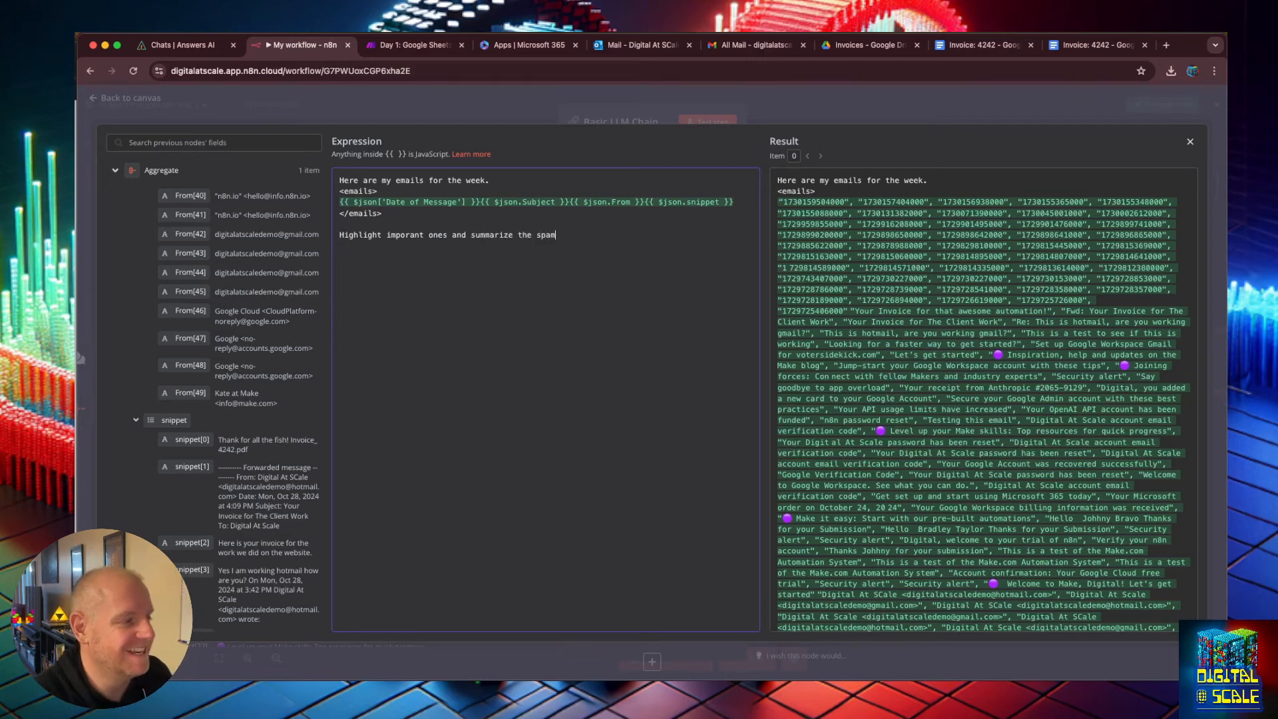
click(410, 235)
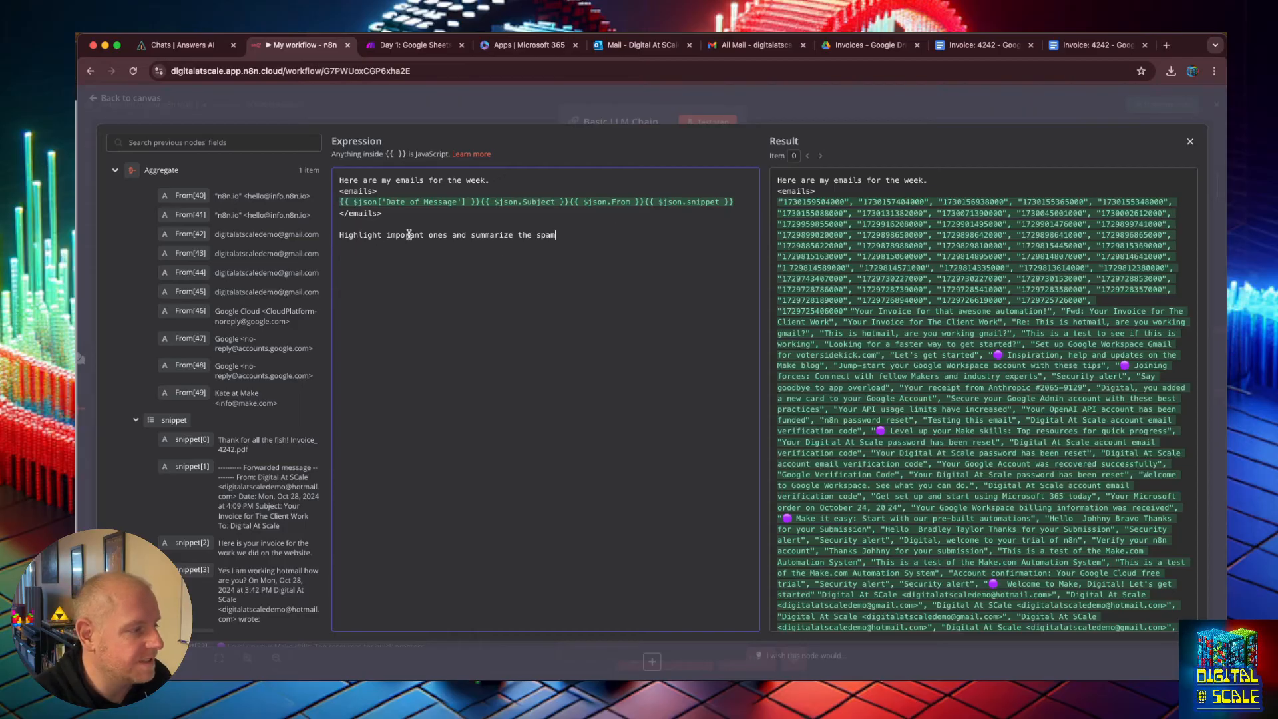
text(t)
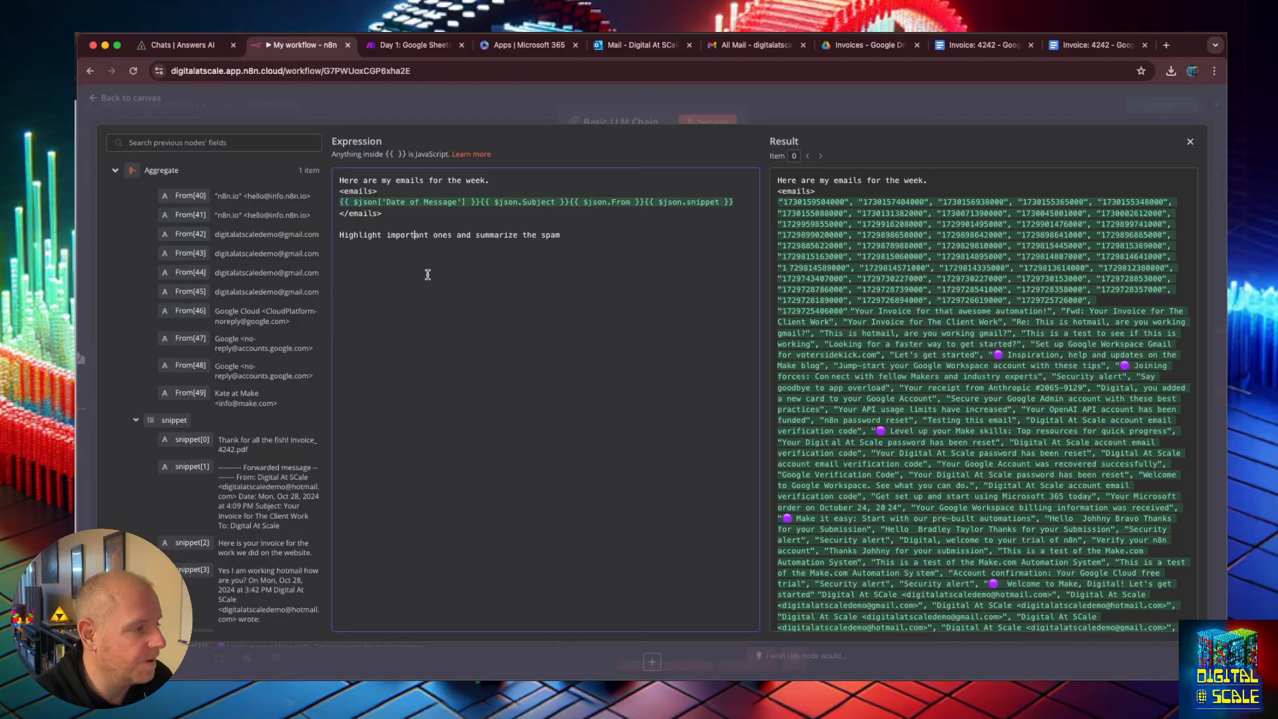
click(565, 237)
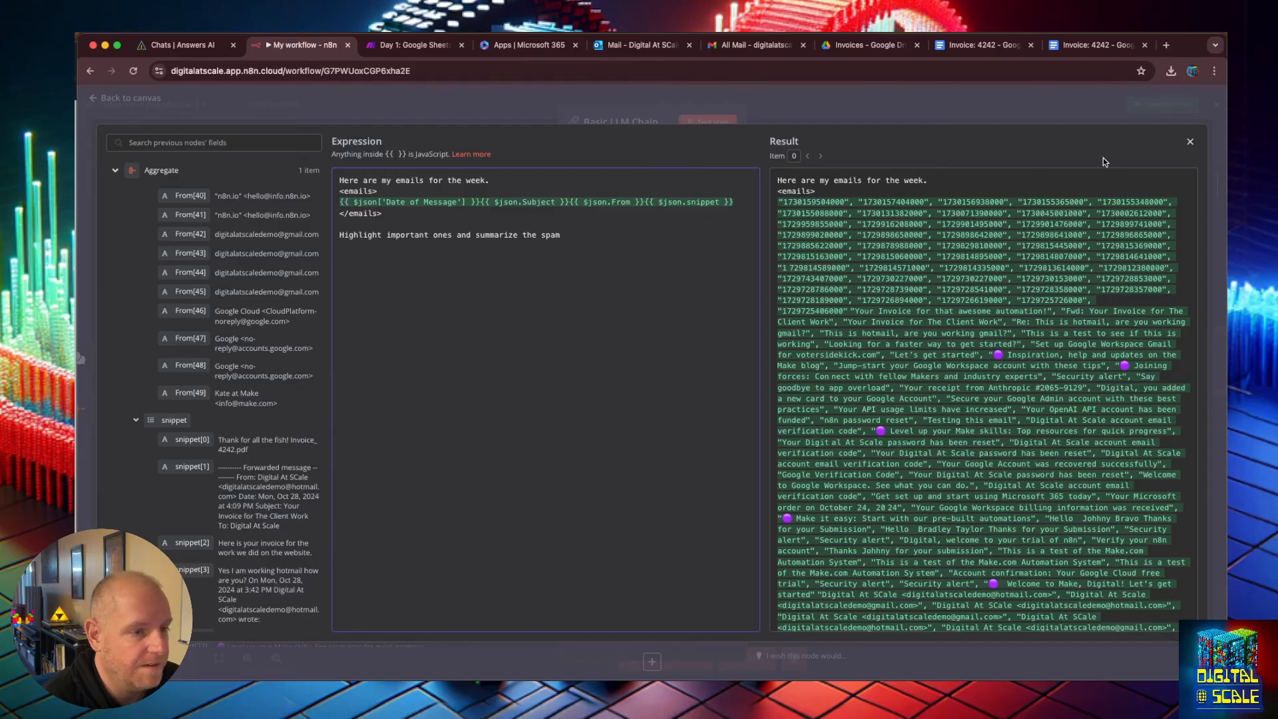
click(1190, 145)
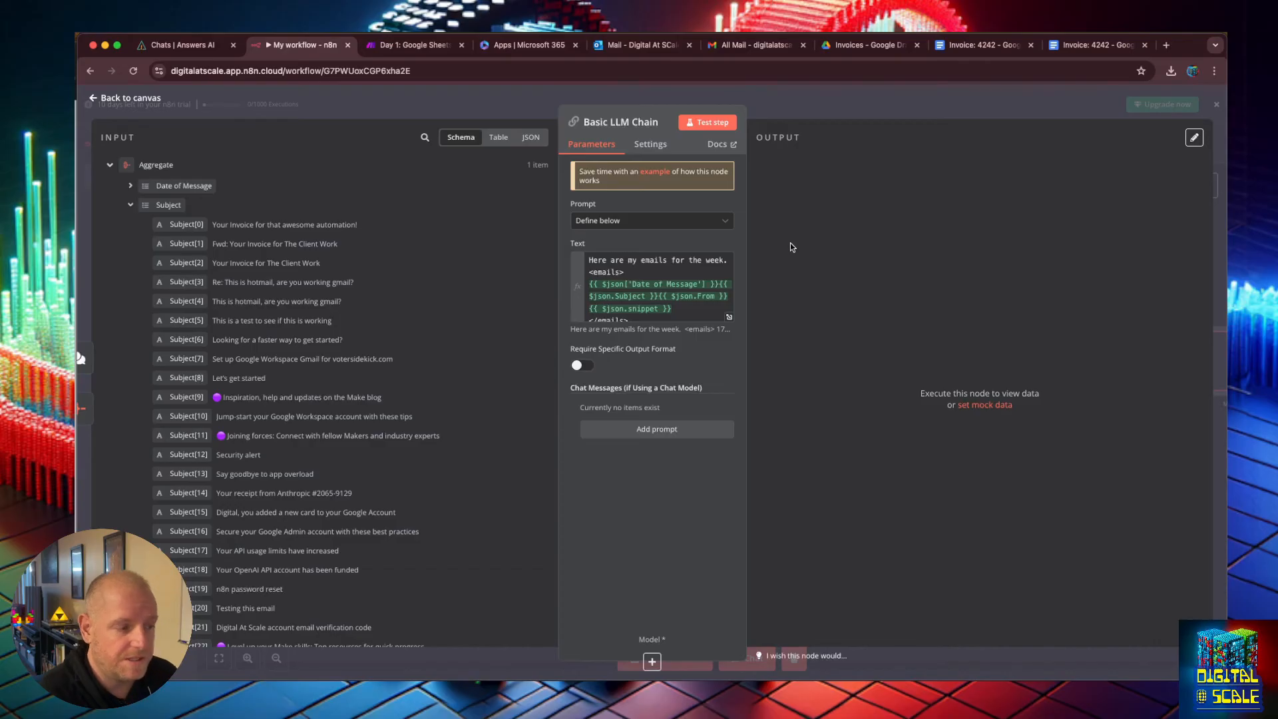
Return to the canvas and delete the When chat message received trigger node.
click(93, 100)
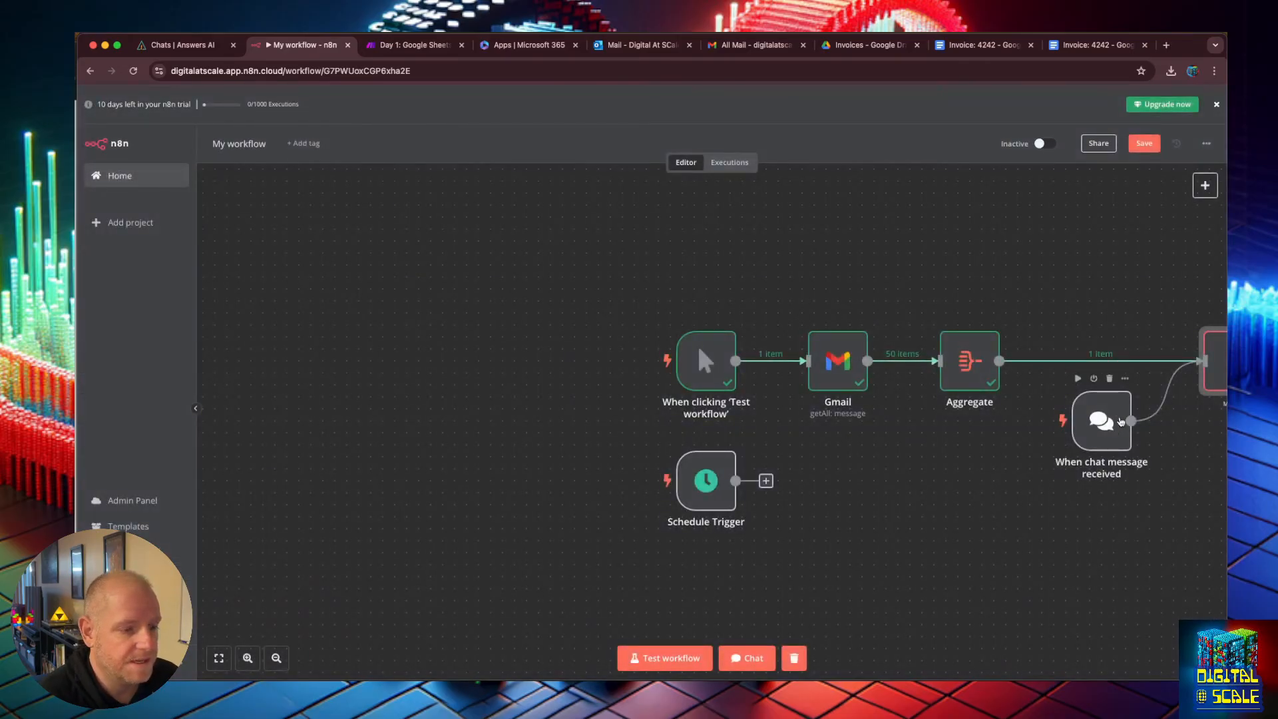
click(1046, 276)
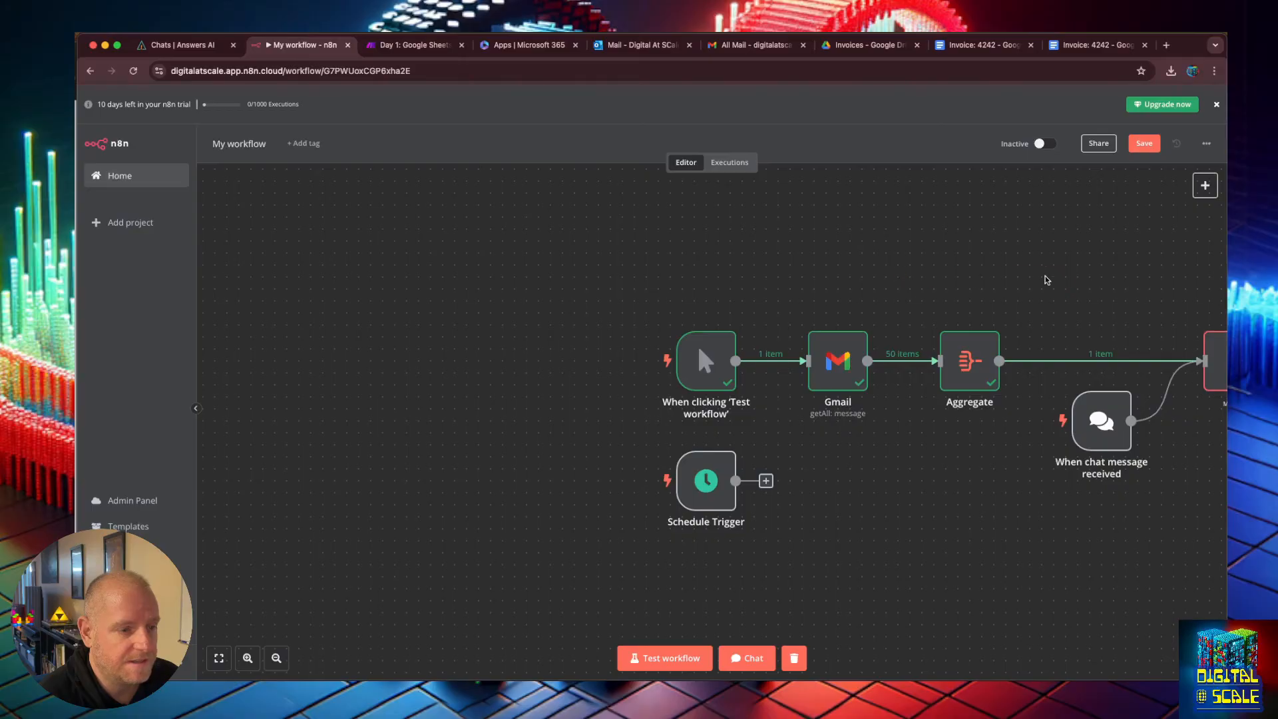
click(1130, 408)
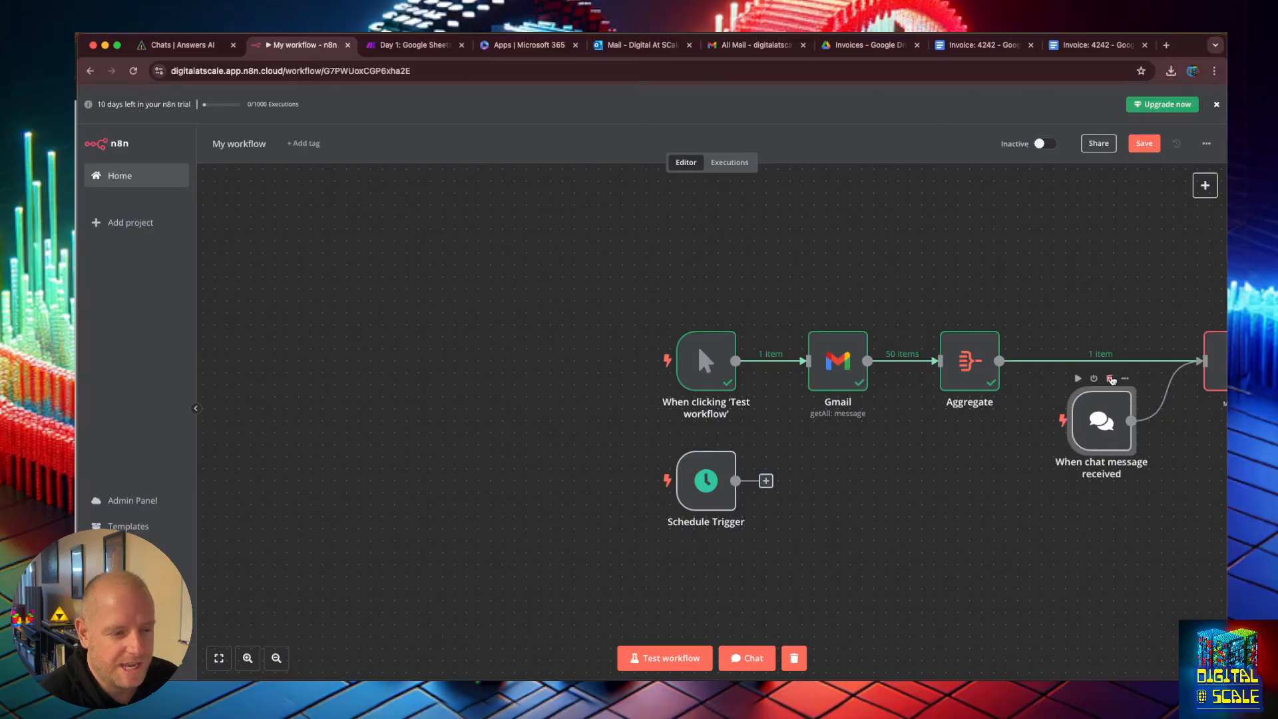
click(1111, 379)
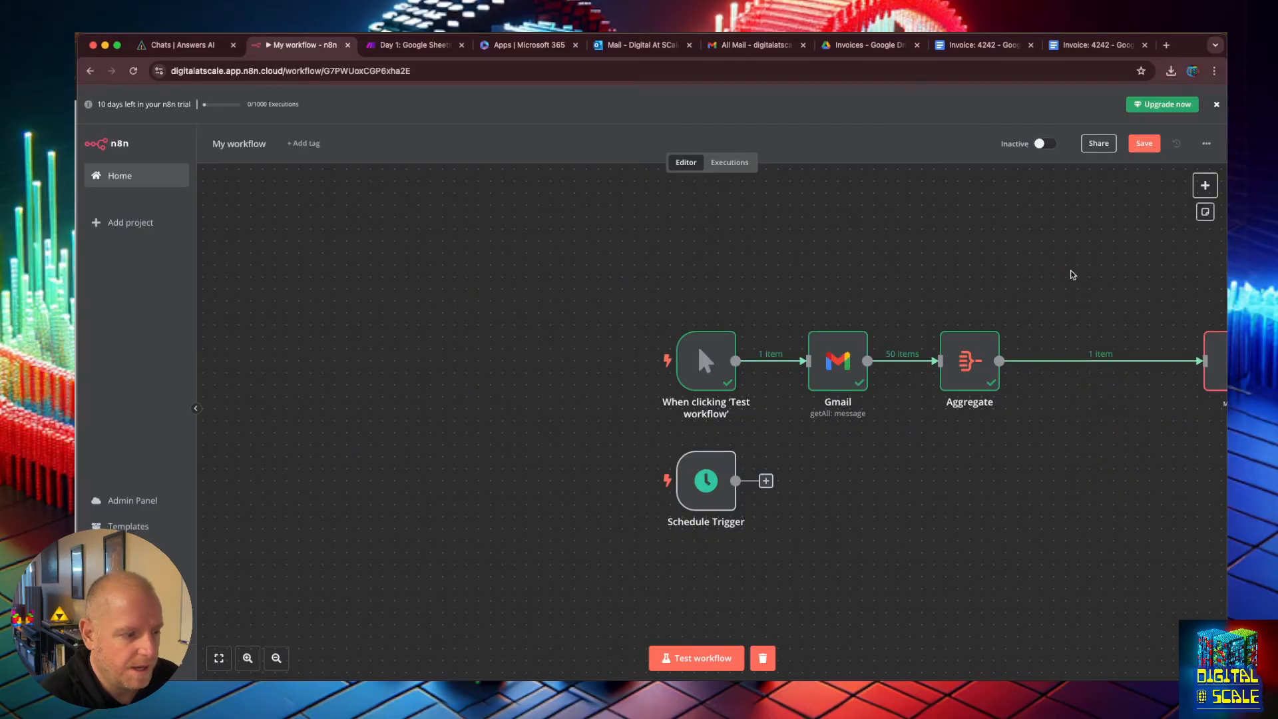
Attach an OpenAI Chat Model to the Basic LLM Chain's Model input.
drag(996, 282, 400, 290)
click(633, 425)
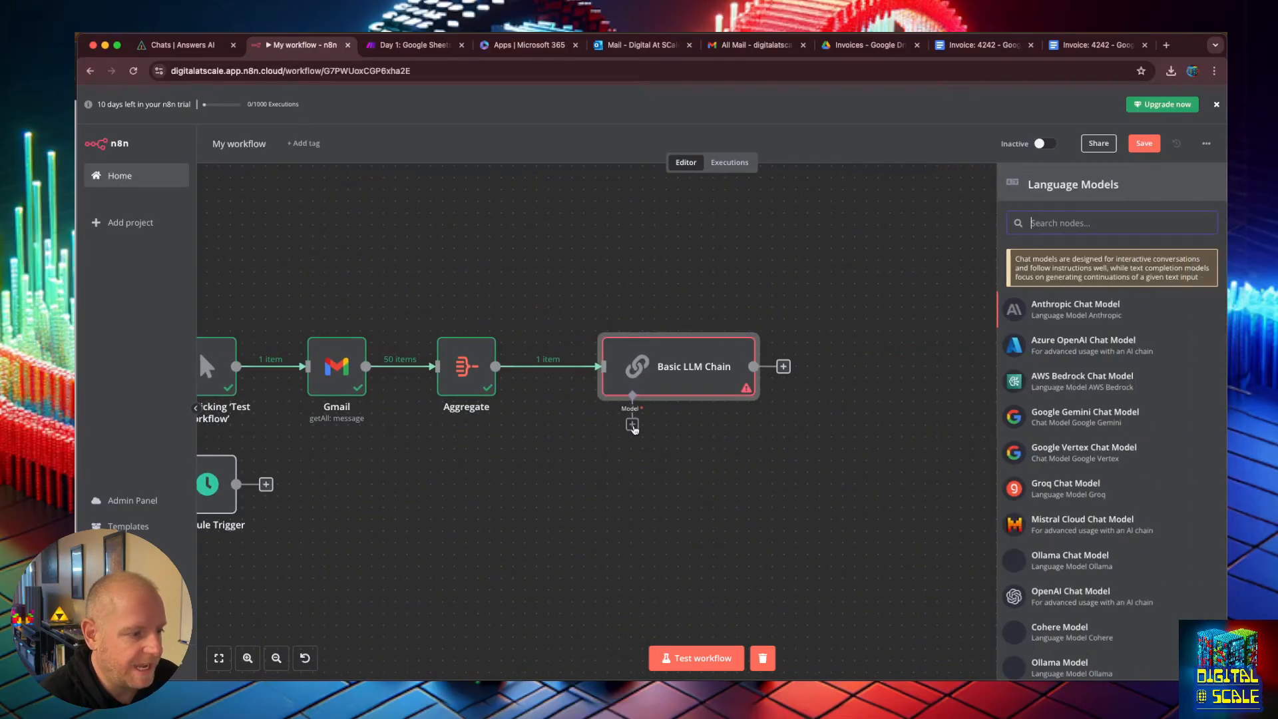
scroll(1082, 433, down, 2)
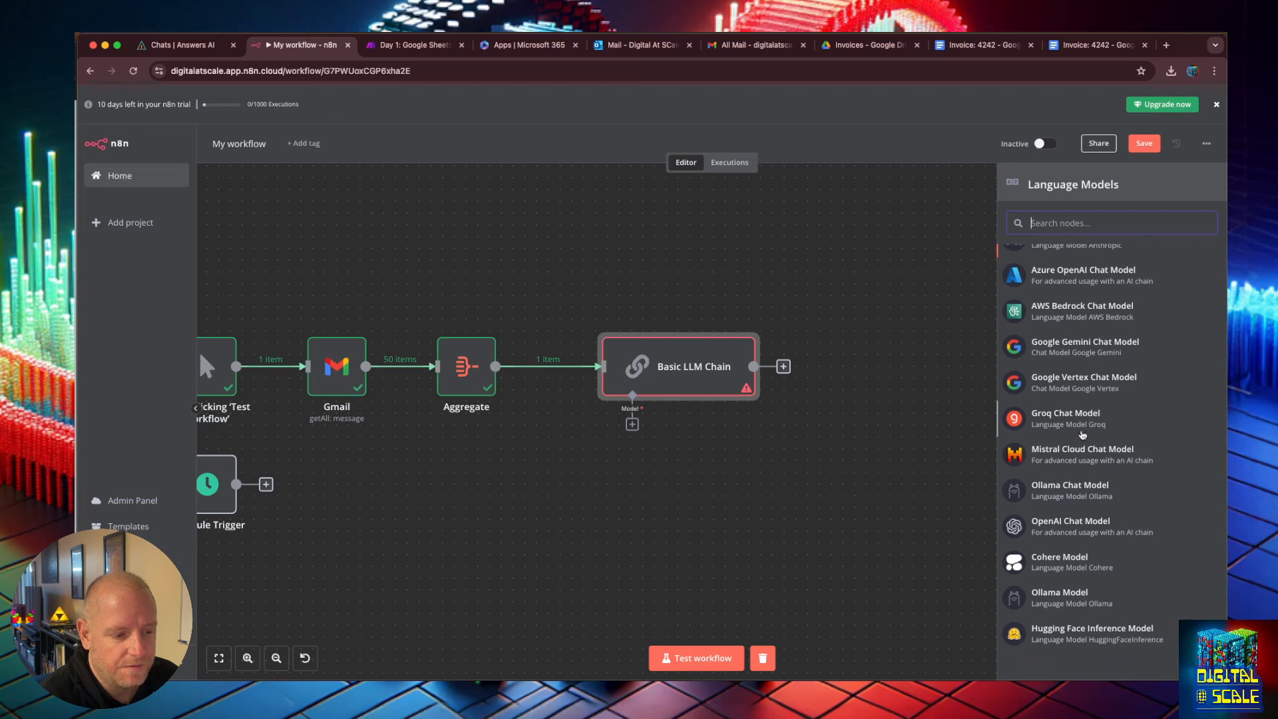
click(1081, 522)
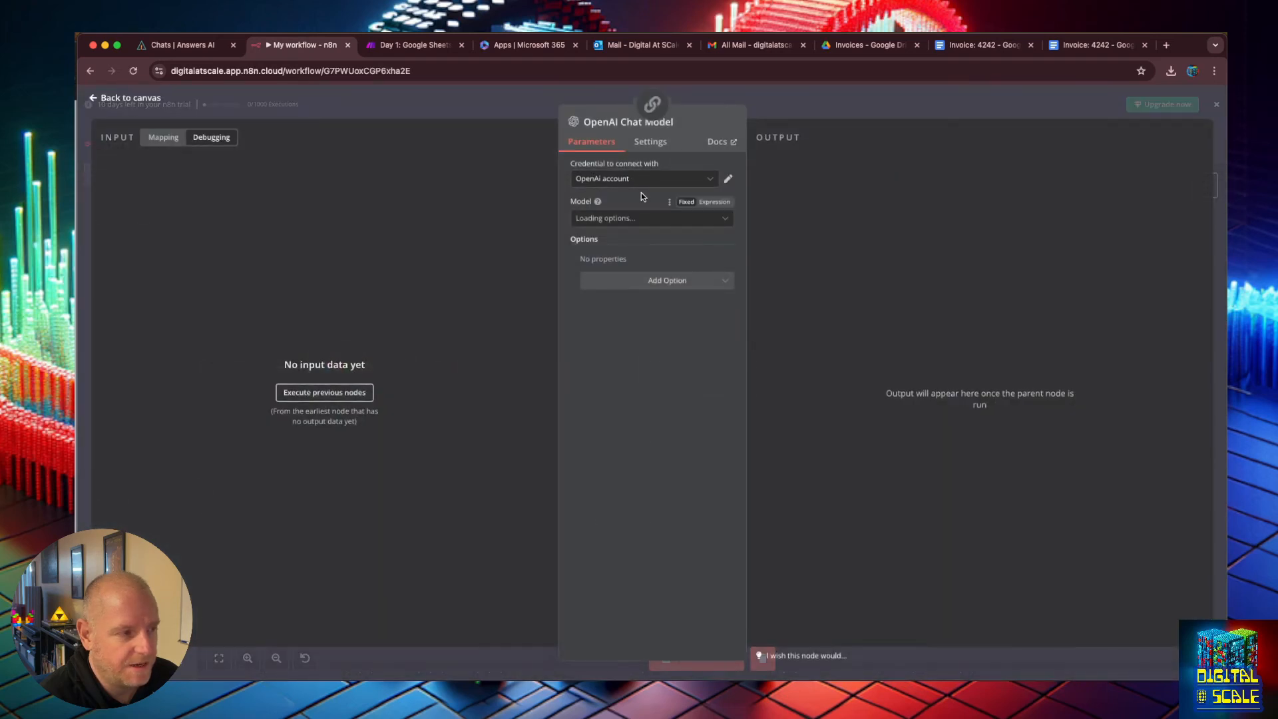
Set the OpenAI Chat Model's model to gpt-4o-mini.
click(641, 180)
click(674, 171)
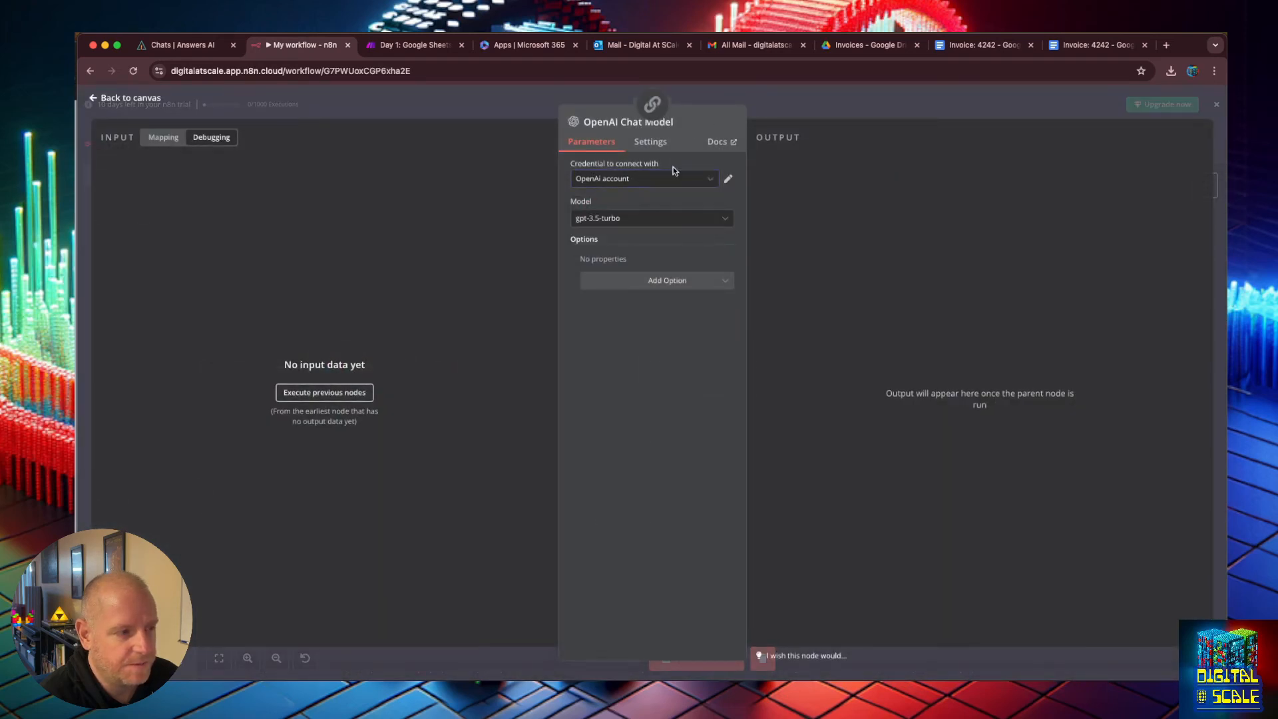
click(658, 218)
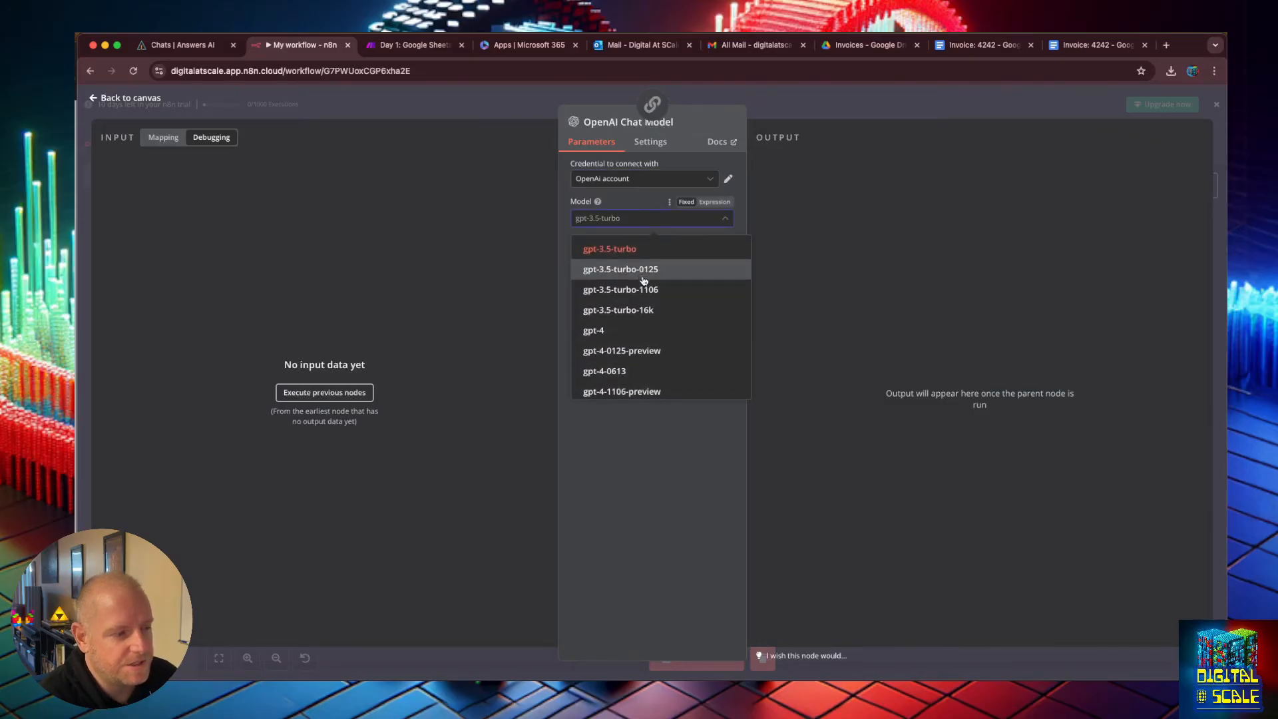
scroll(645, 293, down, 8)
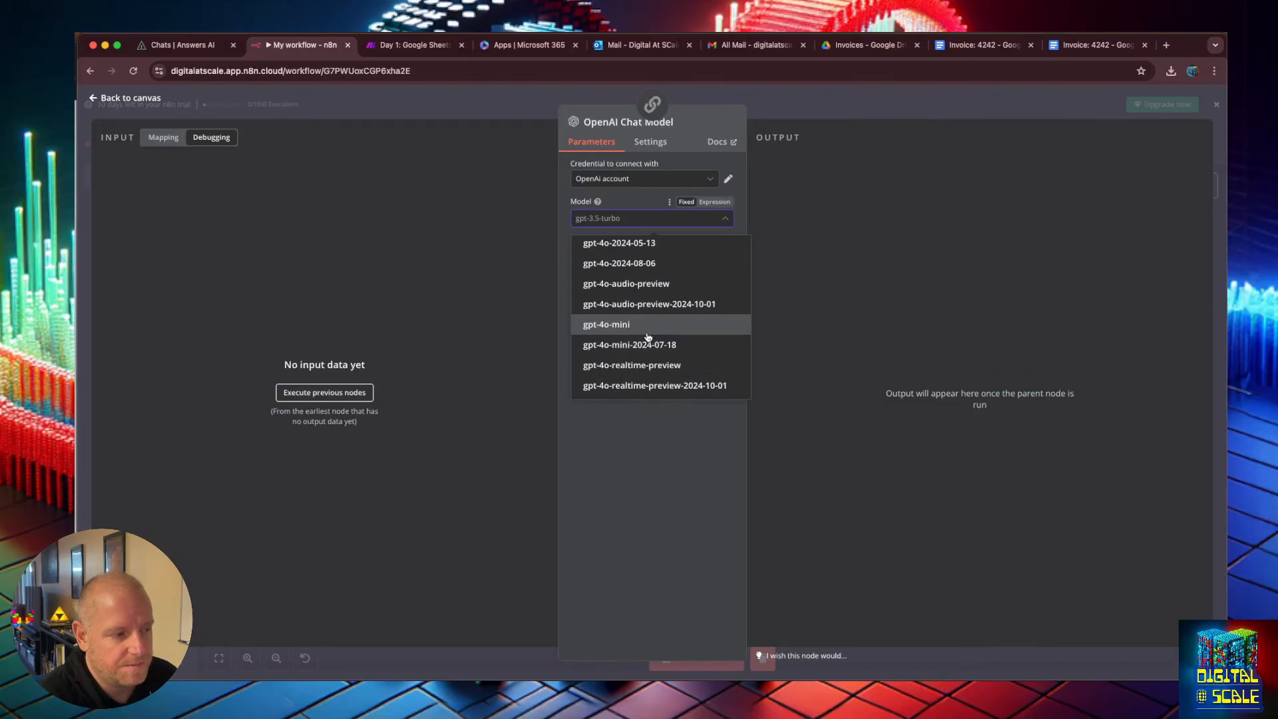
click(648, 326)
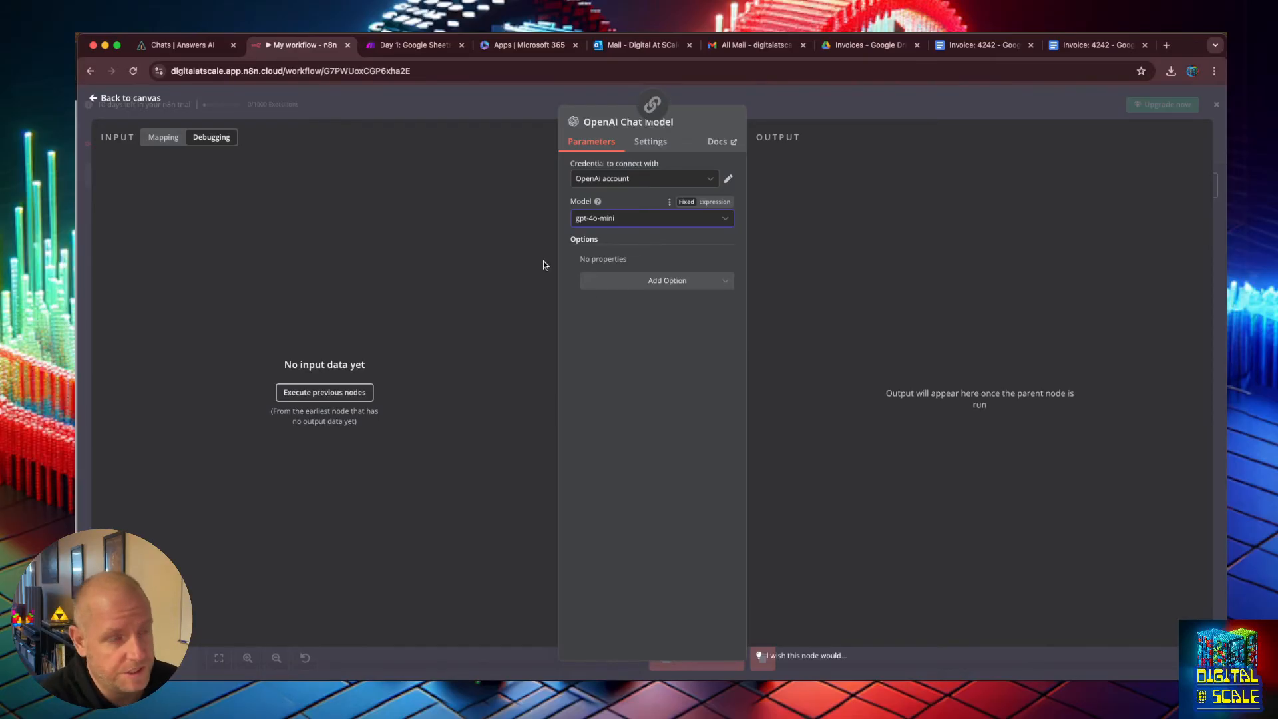
Return to the canvas, save the workflow and run a full test execution.
click(89, 110)
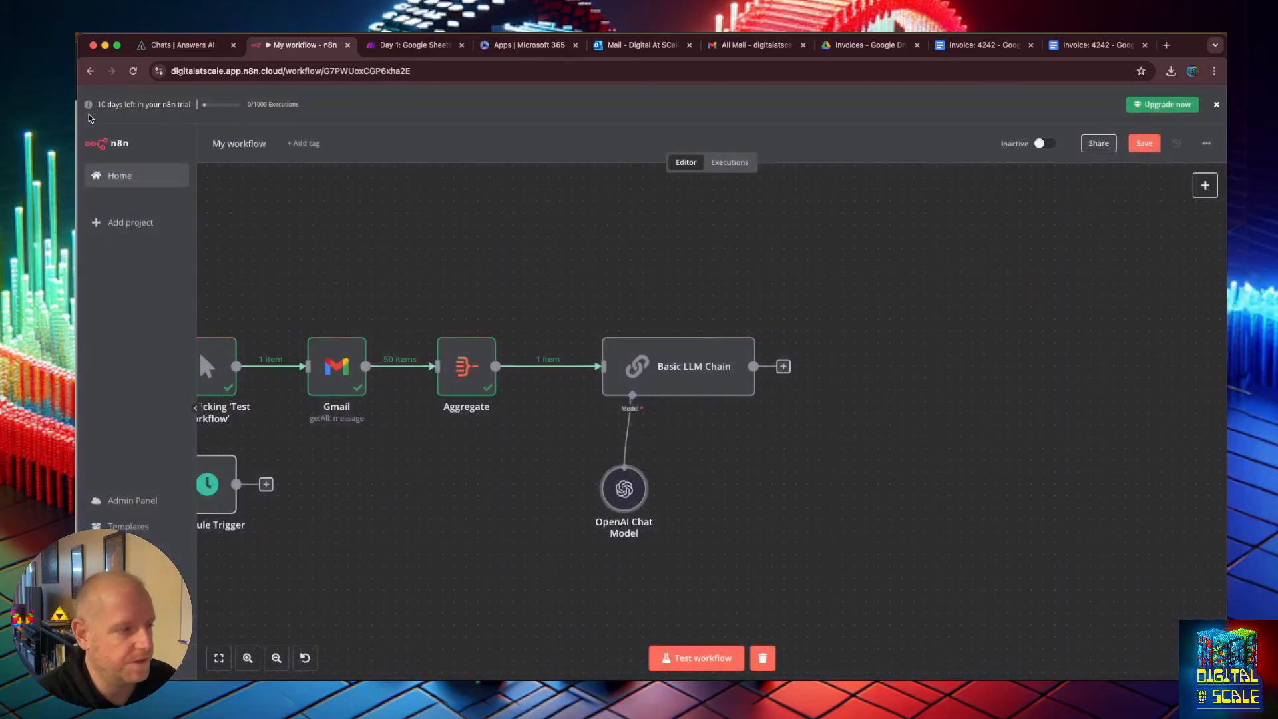
click(1154, 138)
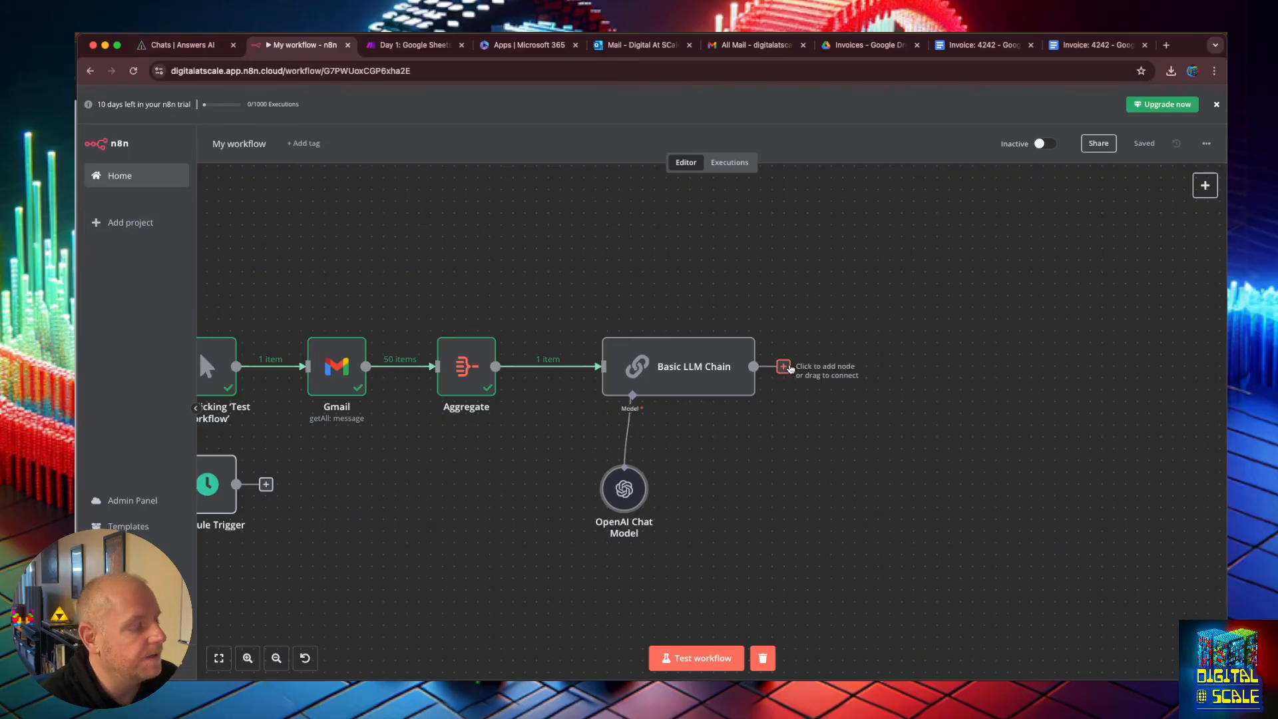
click(699, 657)
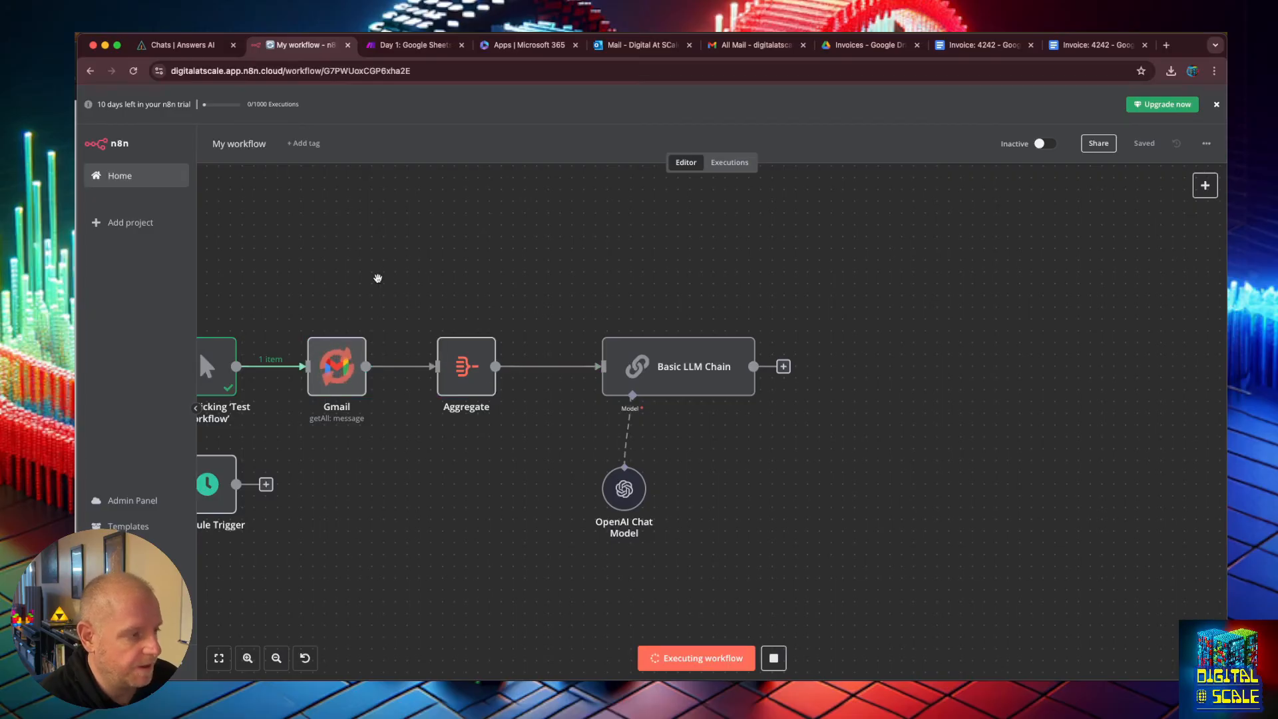
drag(379, 277, 662, 287)
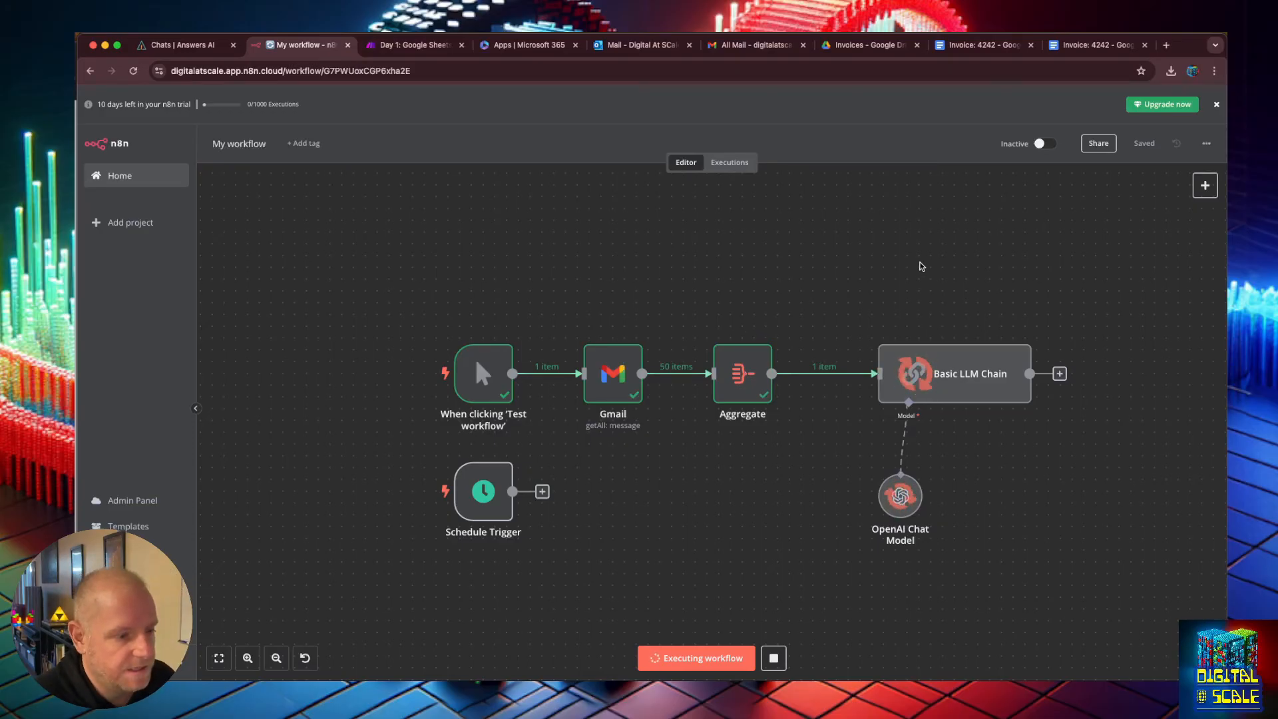
Open the Basic LLM Chain node and read through the generated summary text in its output.
click(993, 375)
double_click(993, 375)
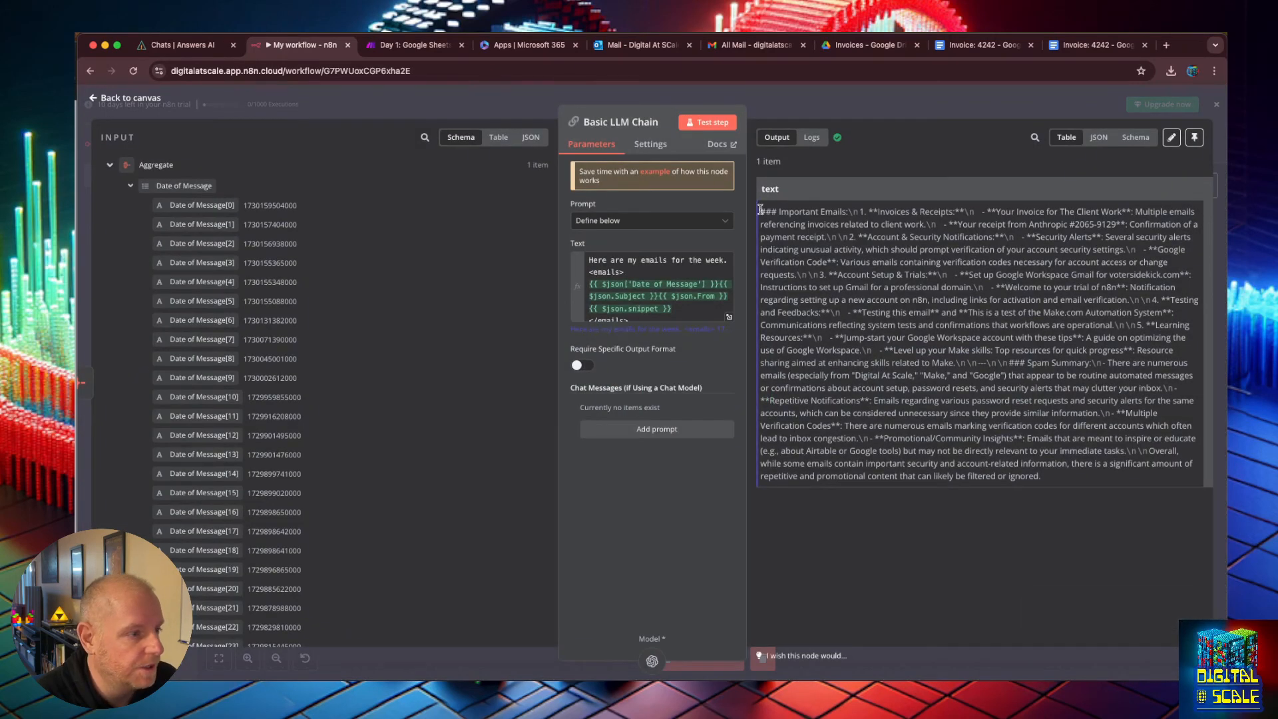
drag(763, 210, 1043, 361)
click(1043, 334)
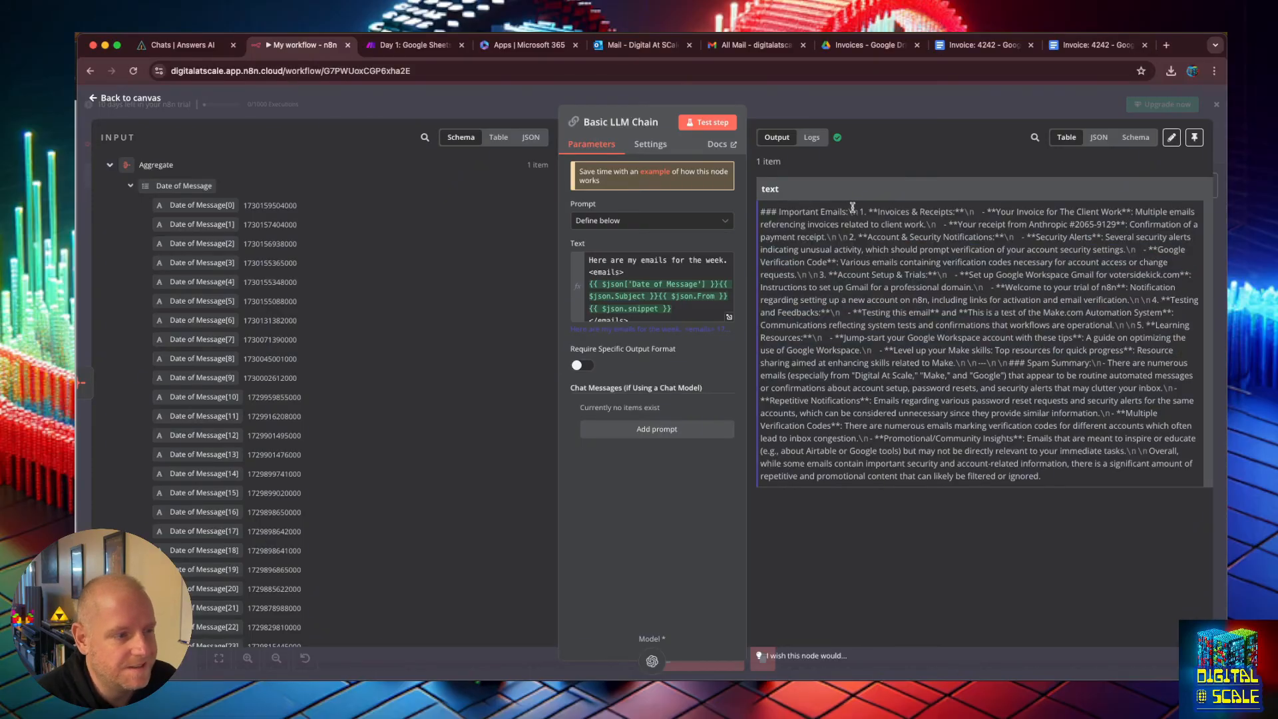
drag(1046, 477, 769, 213)
click(779, 229)
click(785, 214)
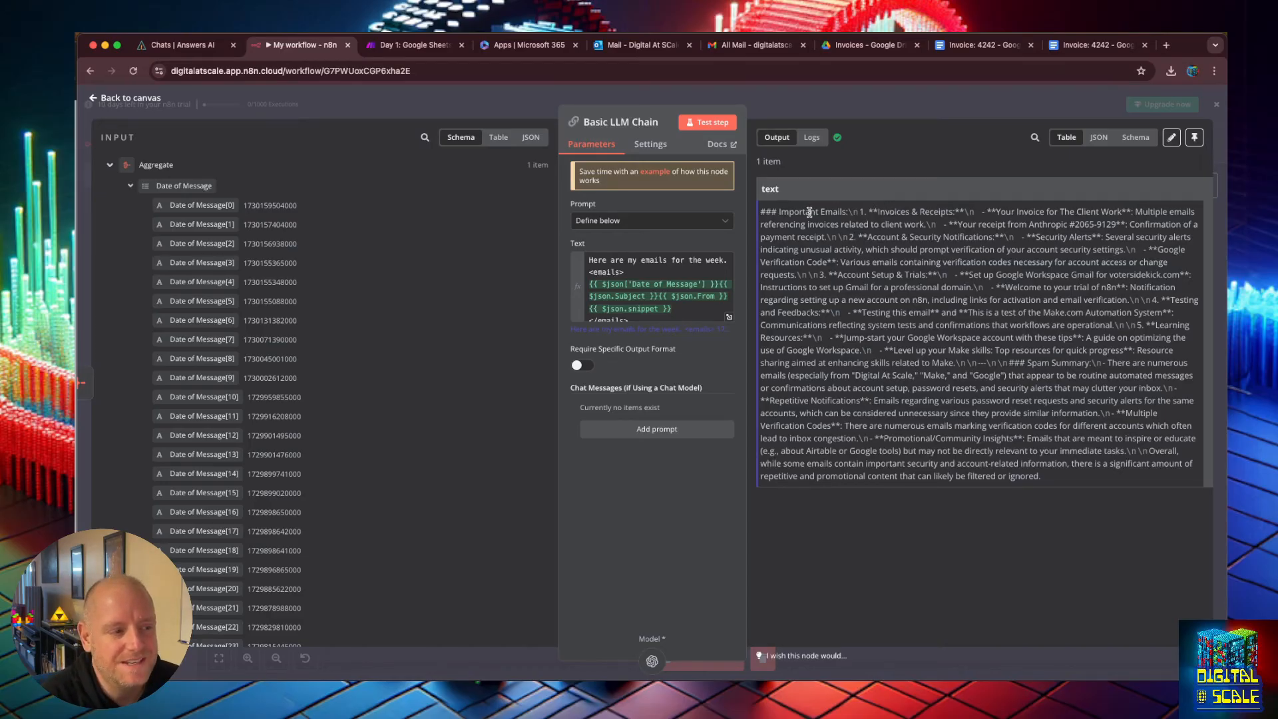
drag(760, 211, 1125, 478)
click(972, 429)
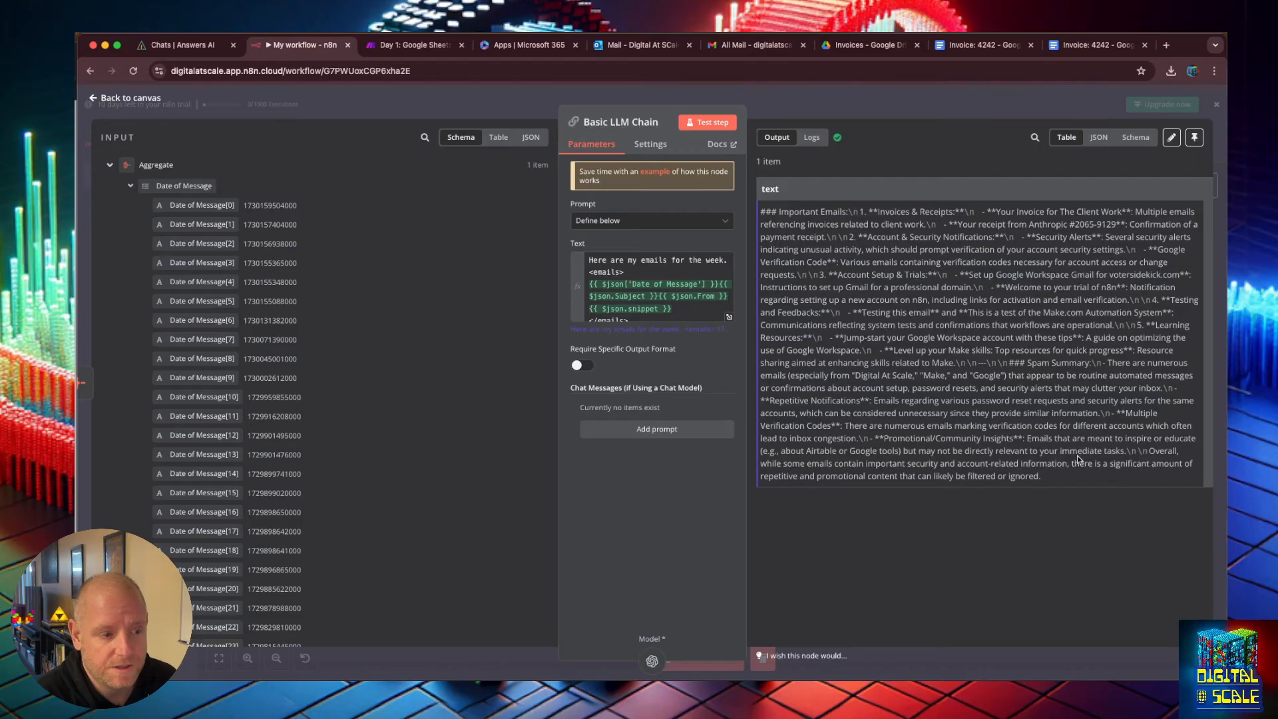
drag(1043, 476, 757, 217)
click(992, 445)
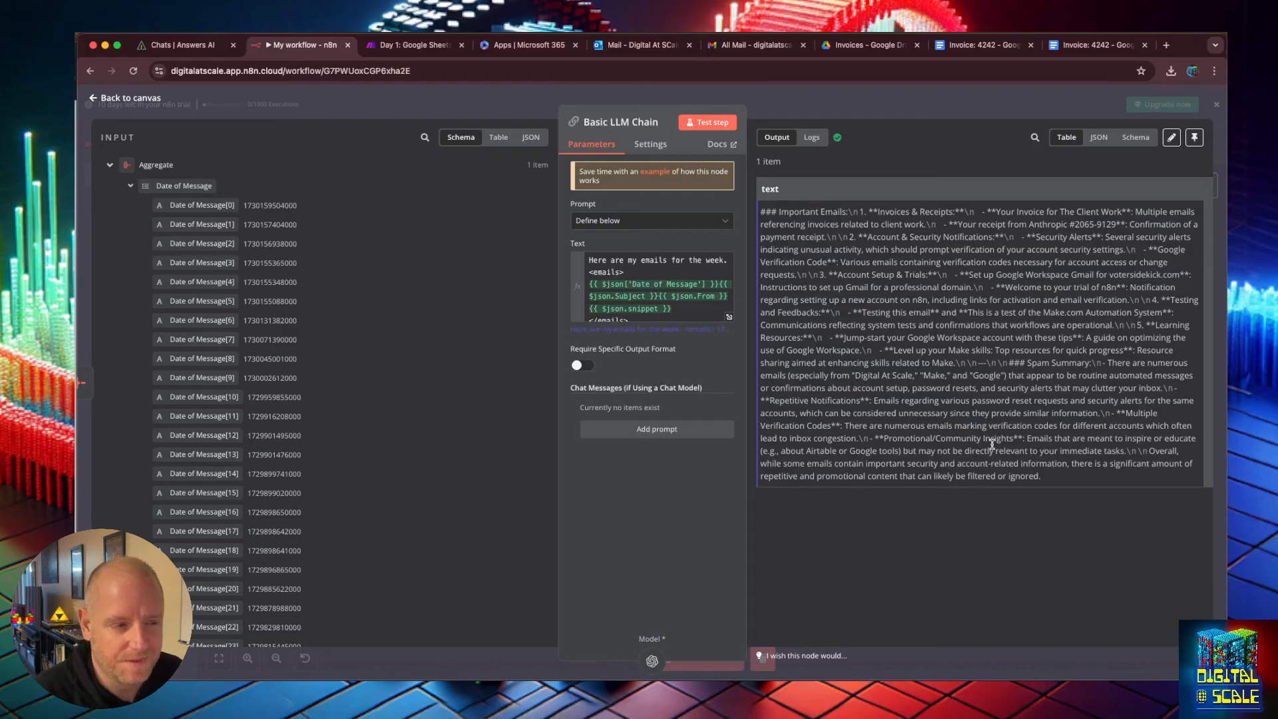
Add a Gmail Send a message node after the Basic LLM Chain.
click(93, 98)
click(1087, 374)
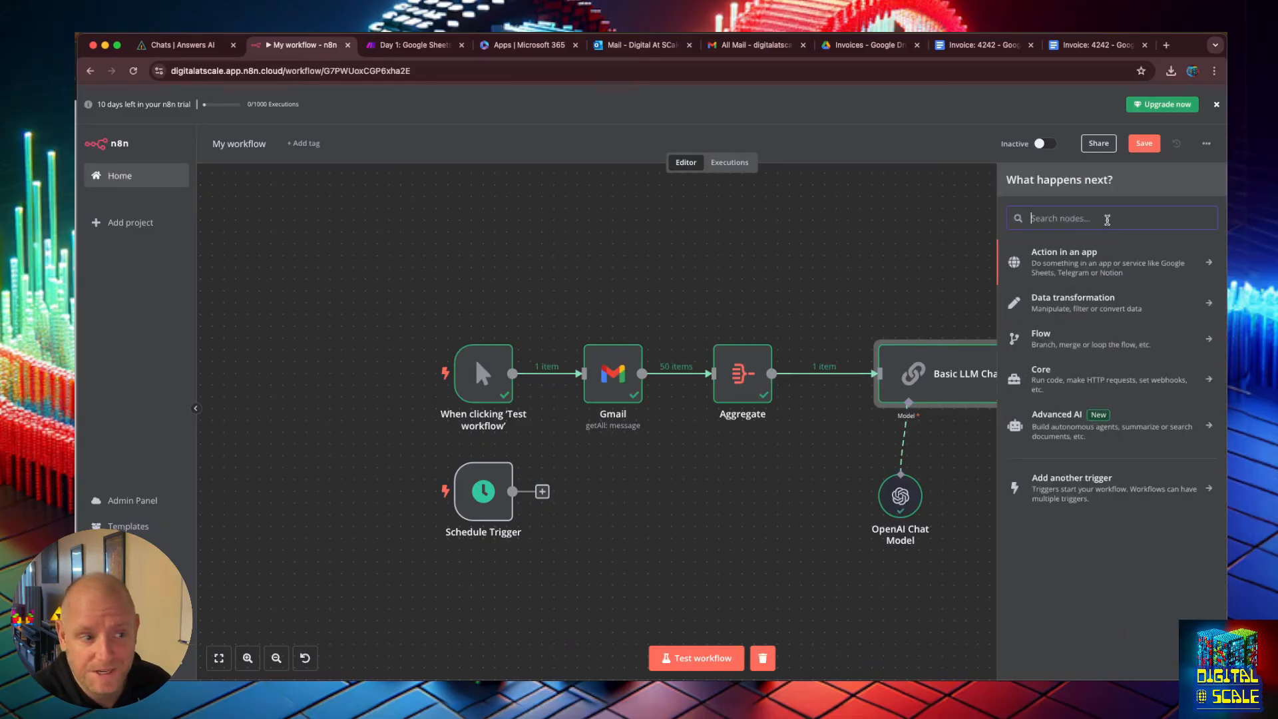
key(Escape)
click(1089, 373)
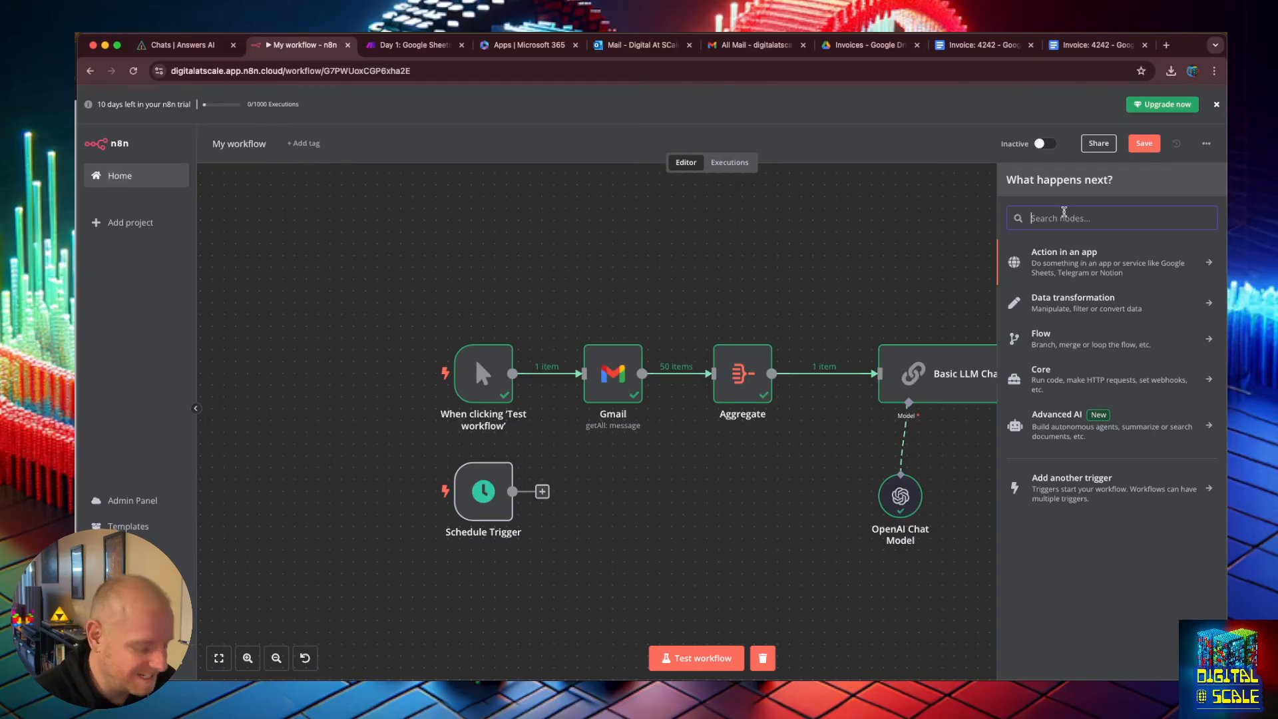
text(gmail)
key(Return)
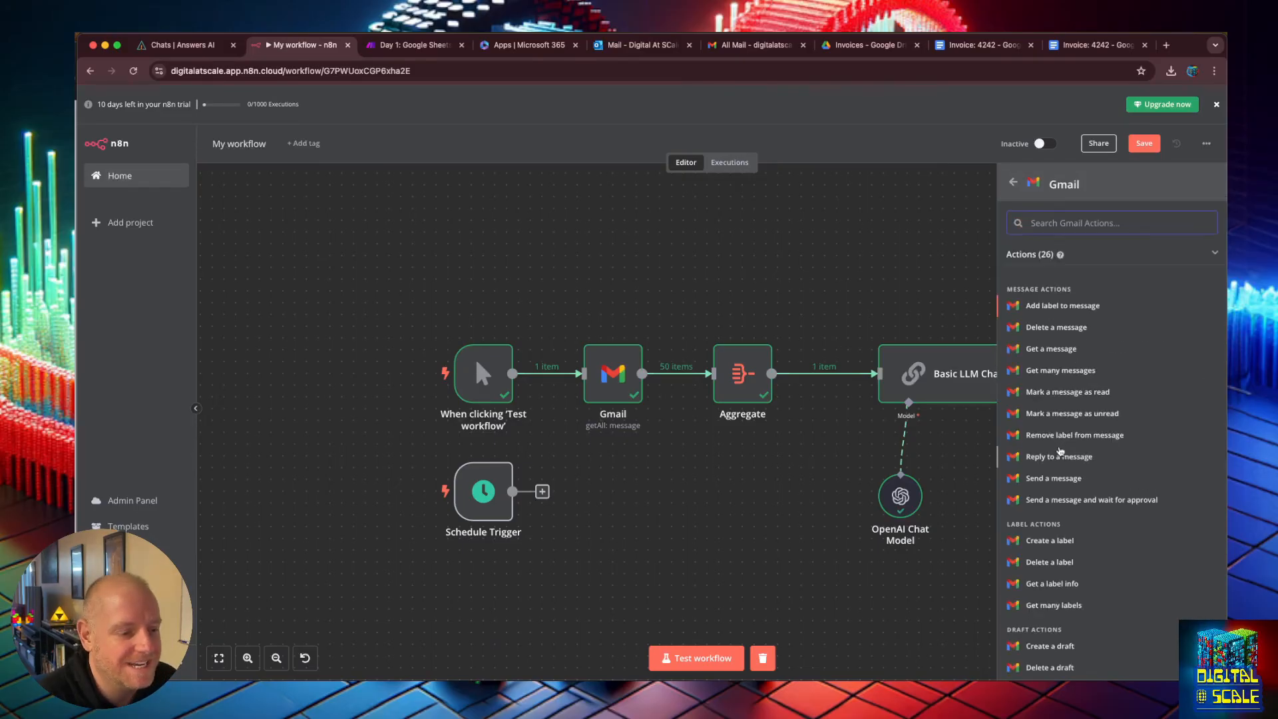
click(1060, 478)
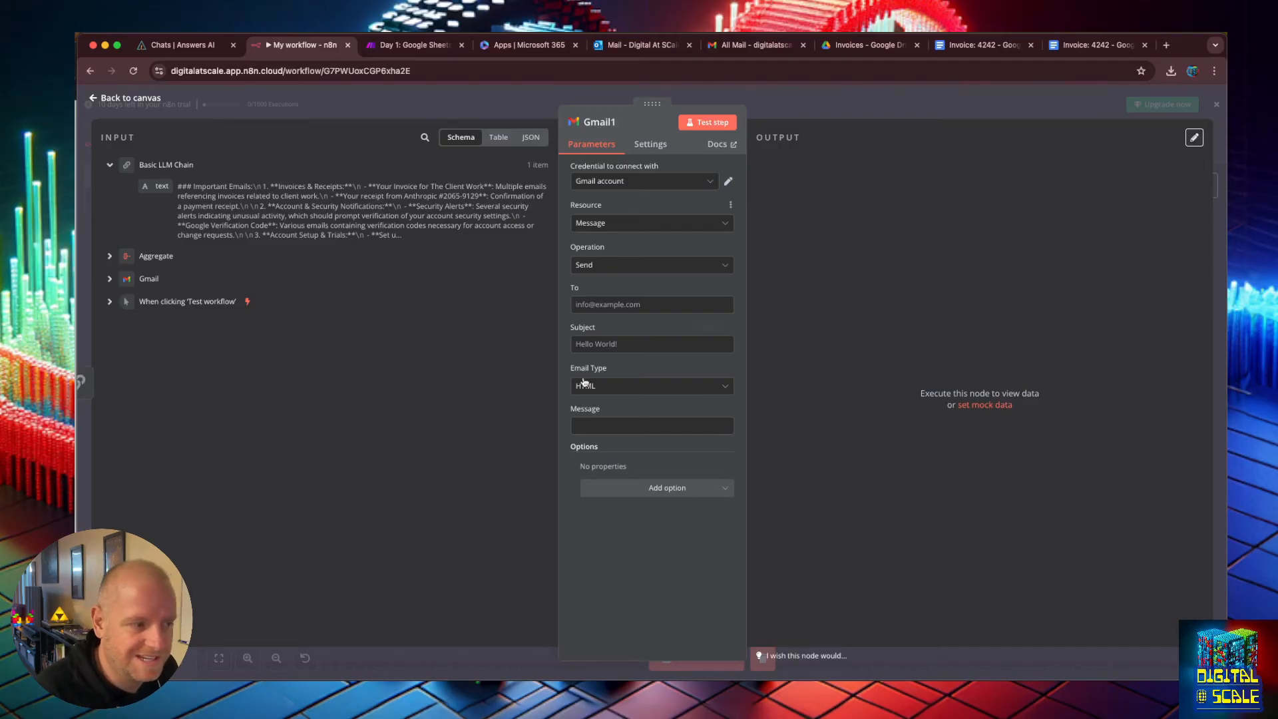
Set the recipient to the demo account's Gmail address.
click(620, 305)
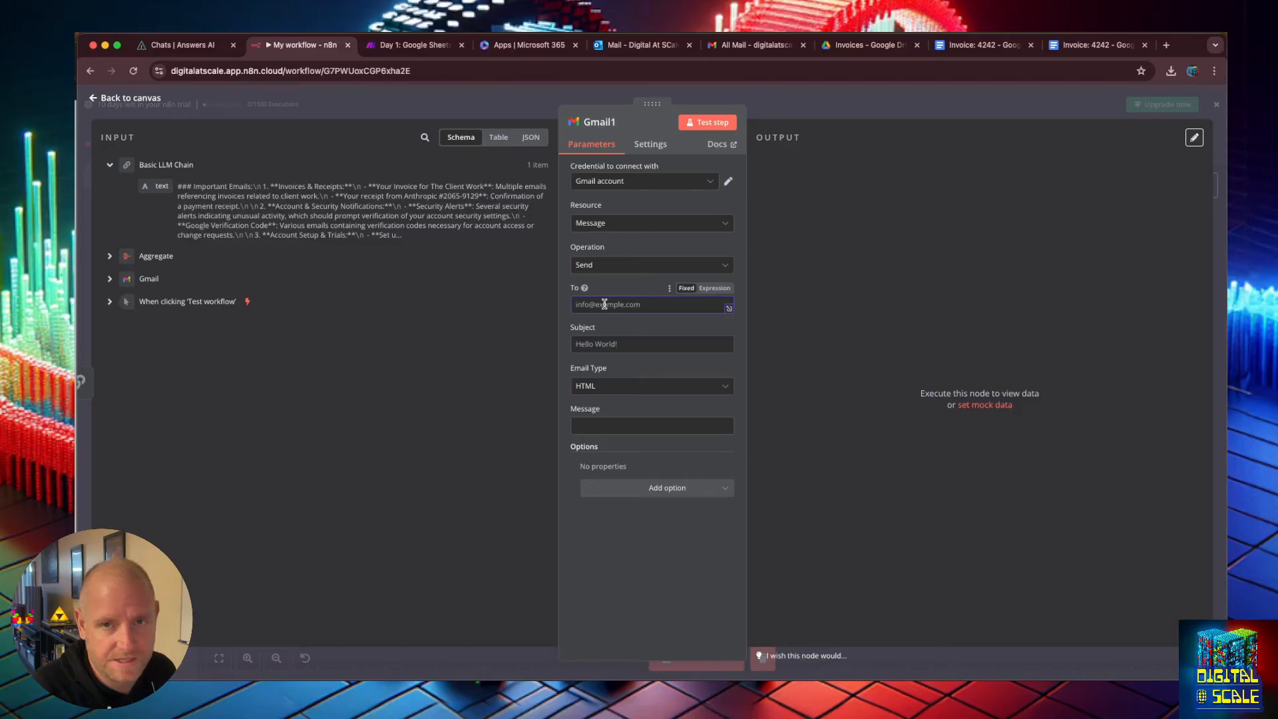
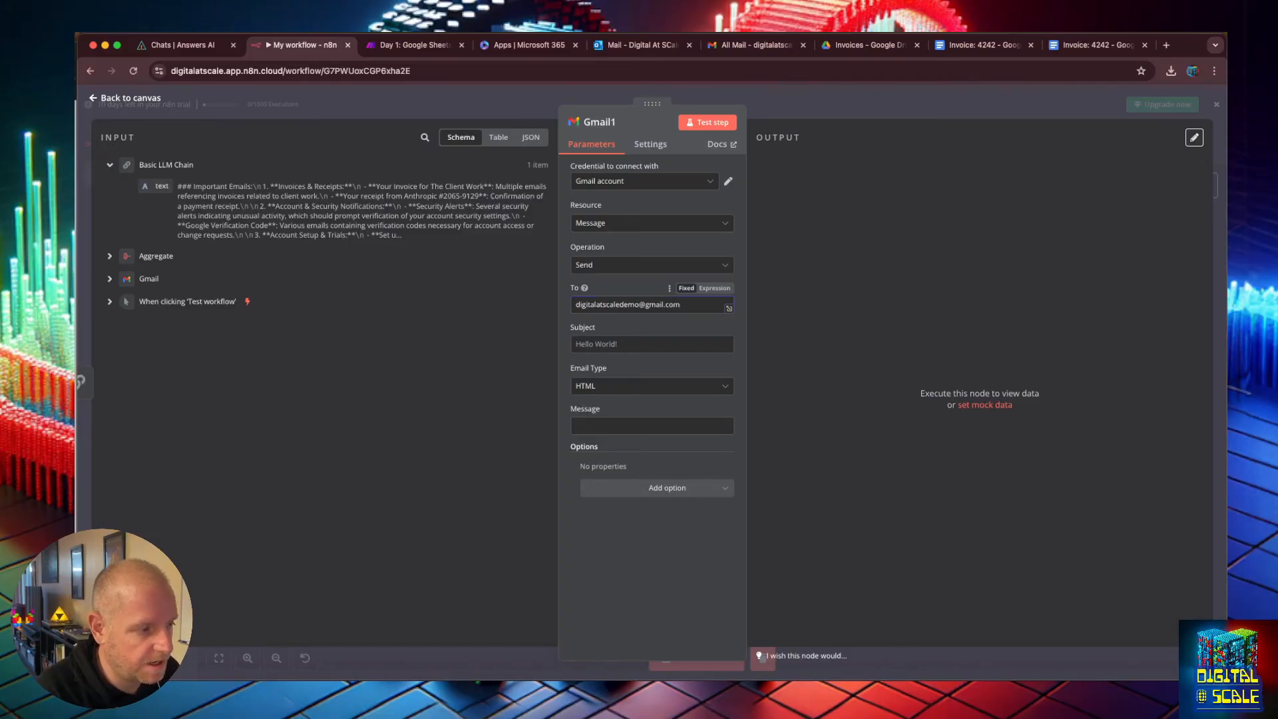
Set the email subject to Your Daily Email Summary, keeping the HTML email type.
click(642, 347)
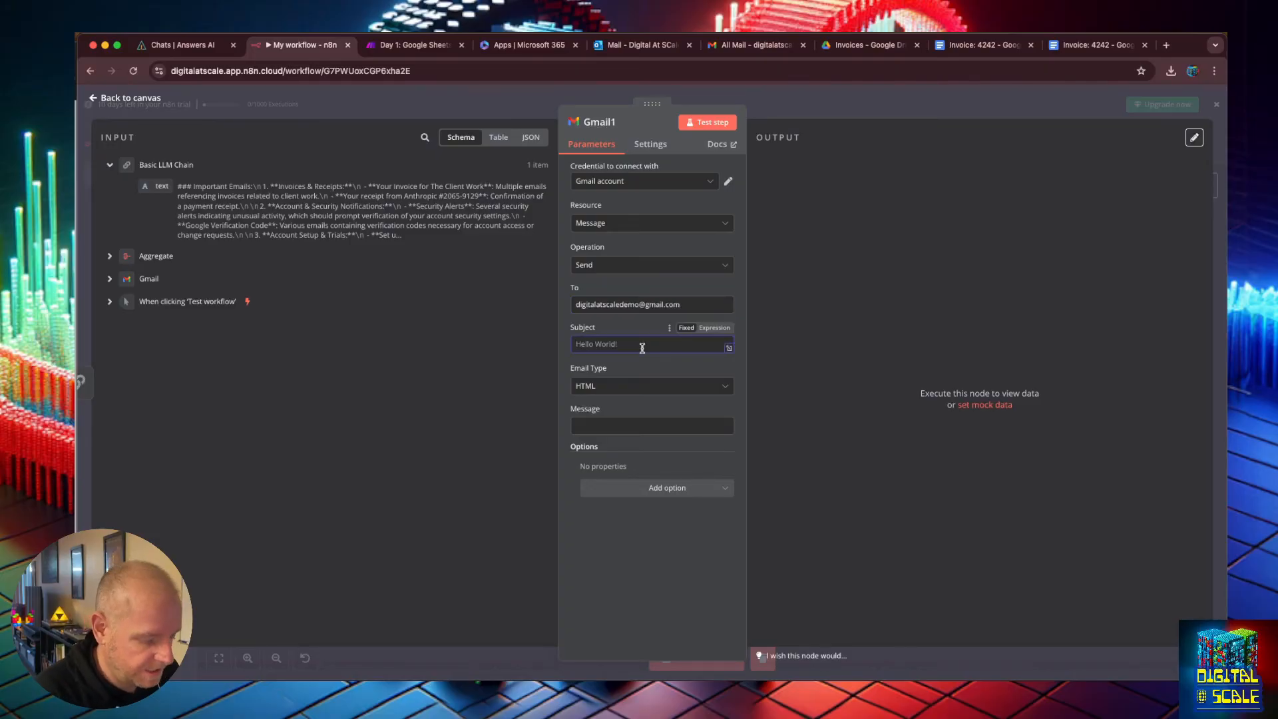
text(your Daily Emai)
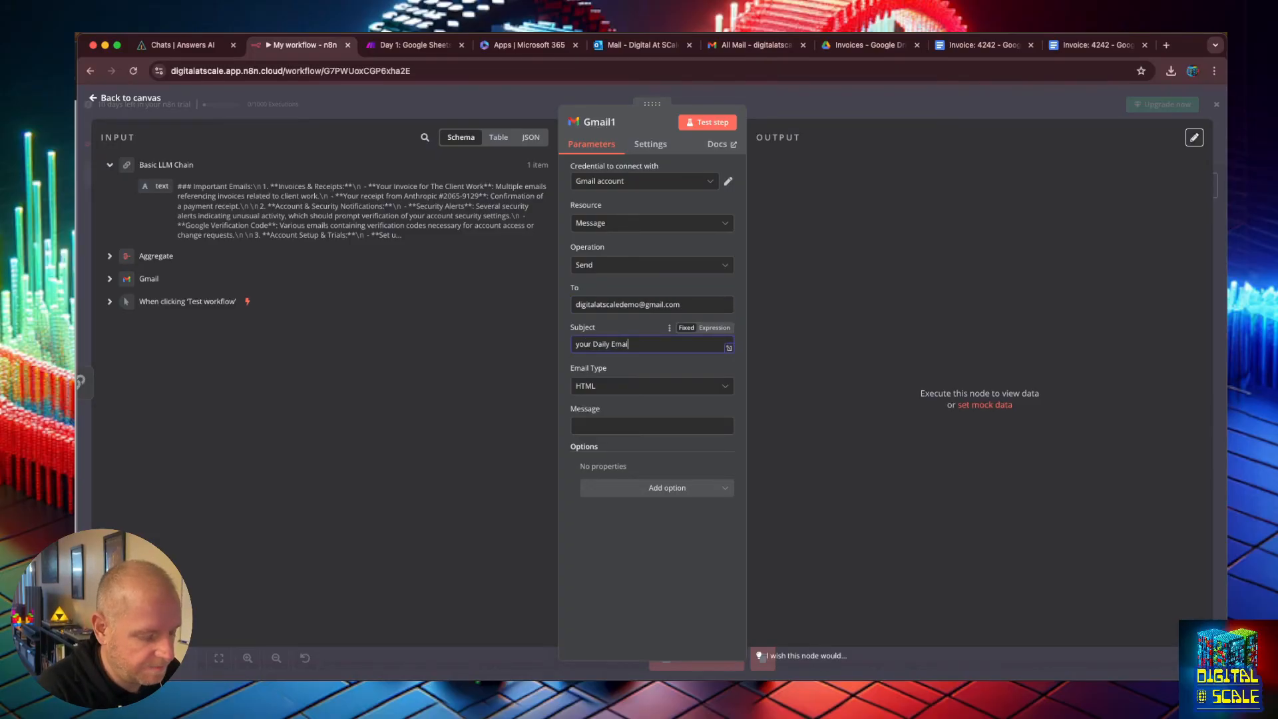
text(l Summary)
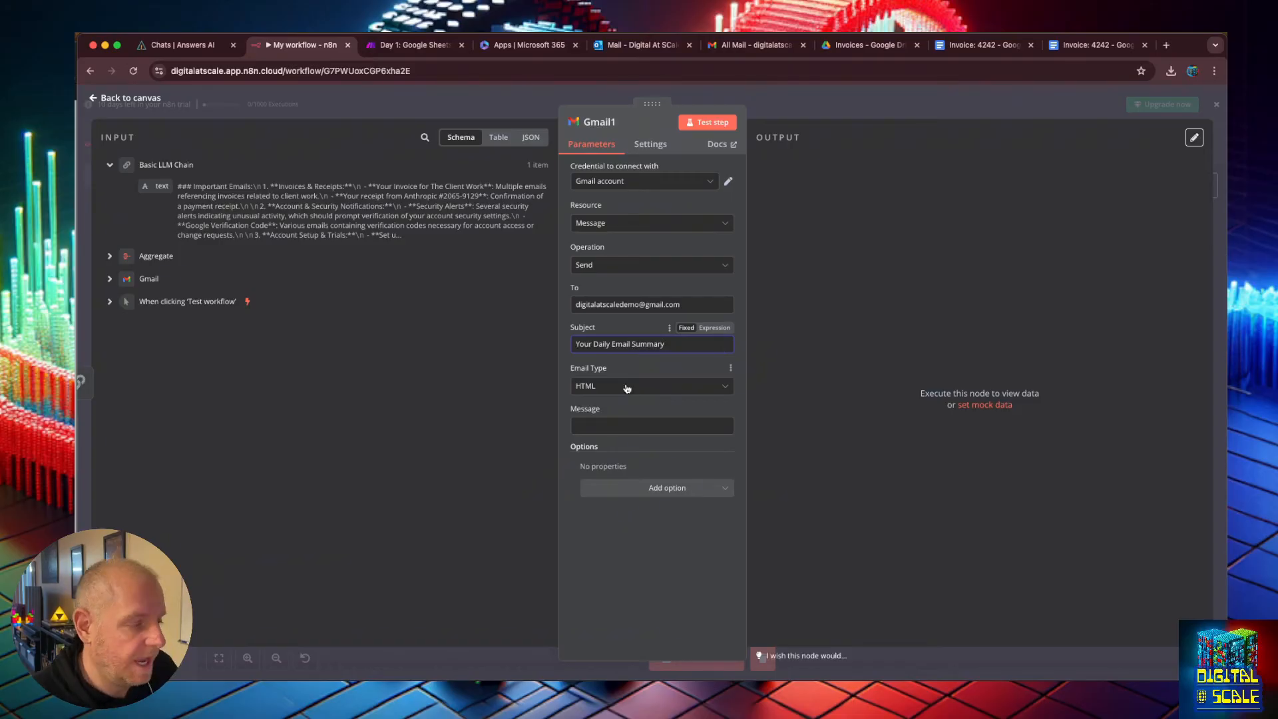
click(627, 387)
click(627, 387)
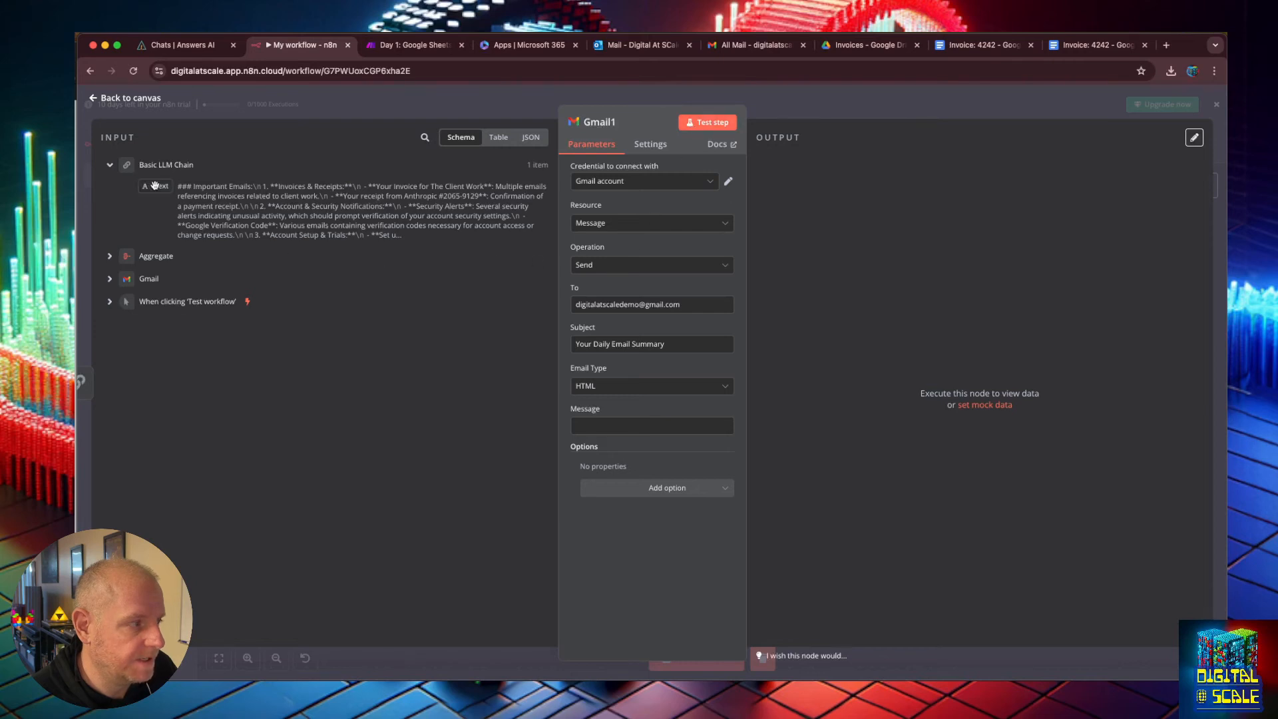
Map the LLM chain's text output into the Message field and test the send step.
drag(162, 185, 620, 426)
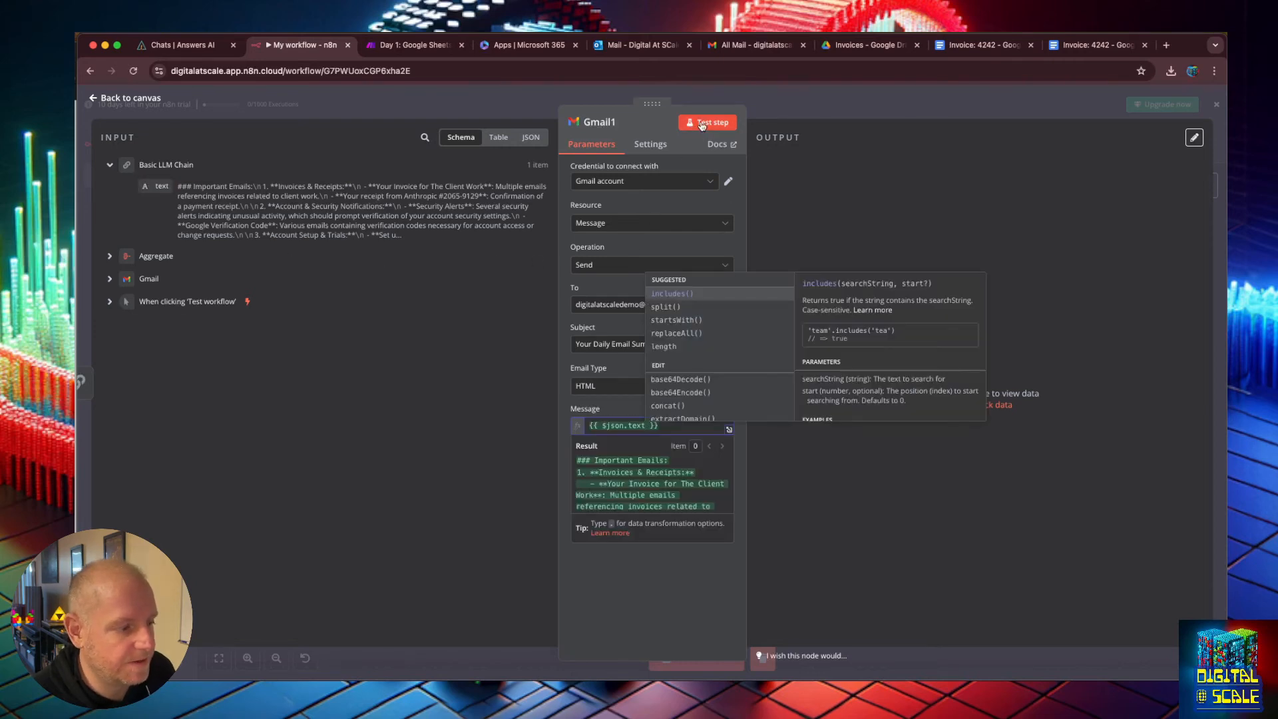
click(702, 125)
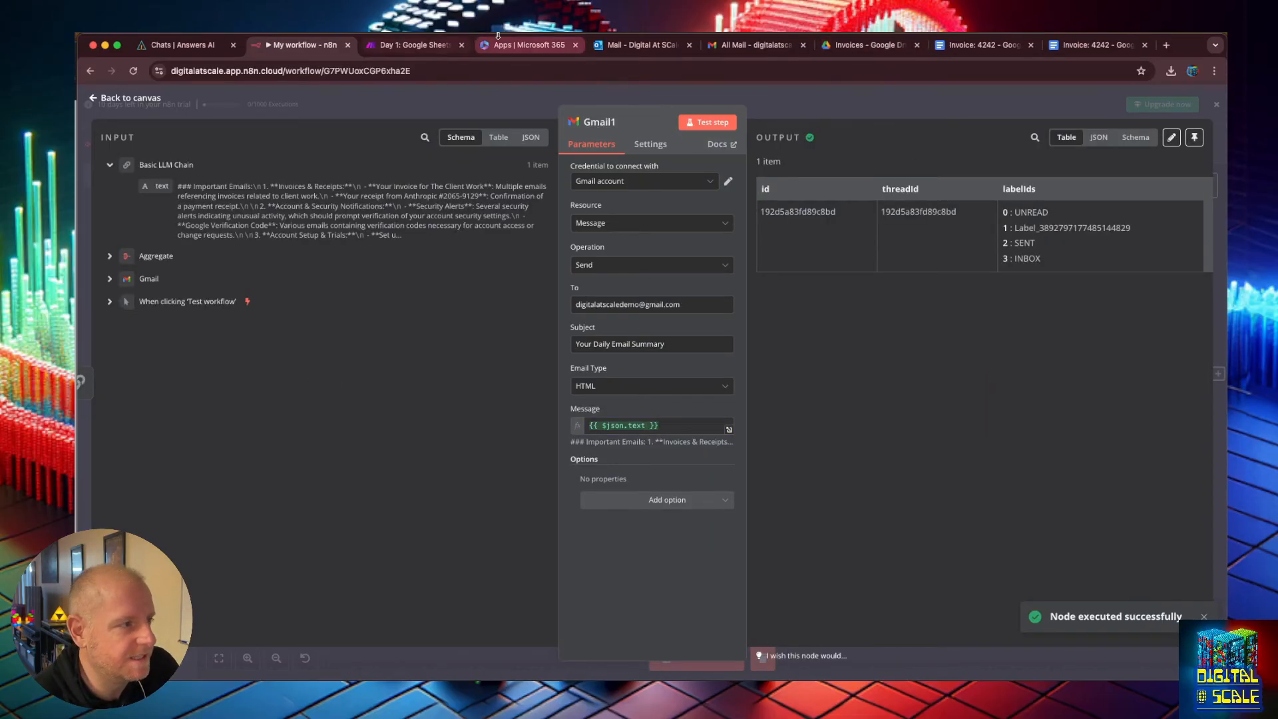
Open the Gmail inbox in another tab and check the received summary email.
click(753, 44)
click(168, 183)
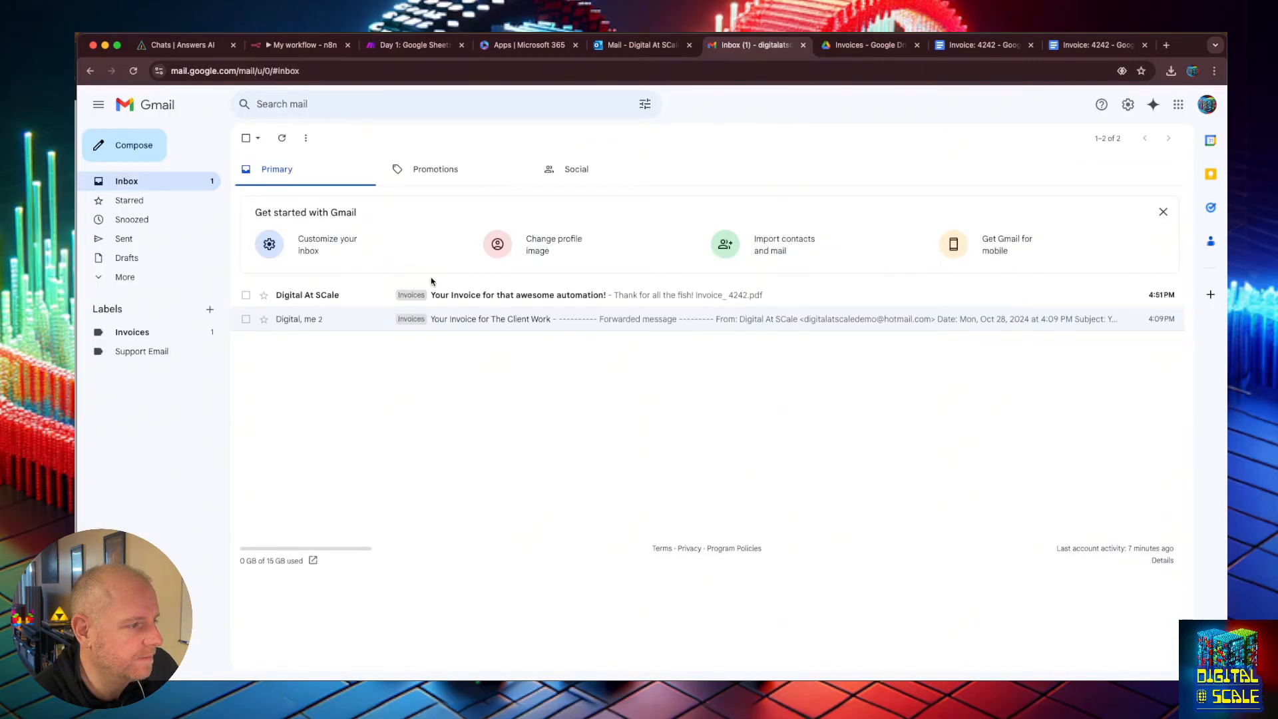
click(551, 293)
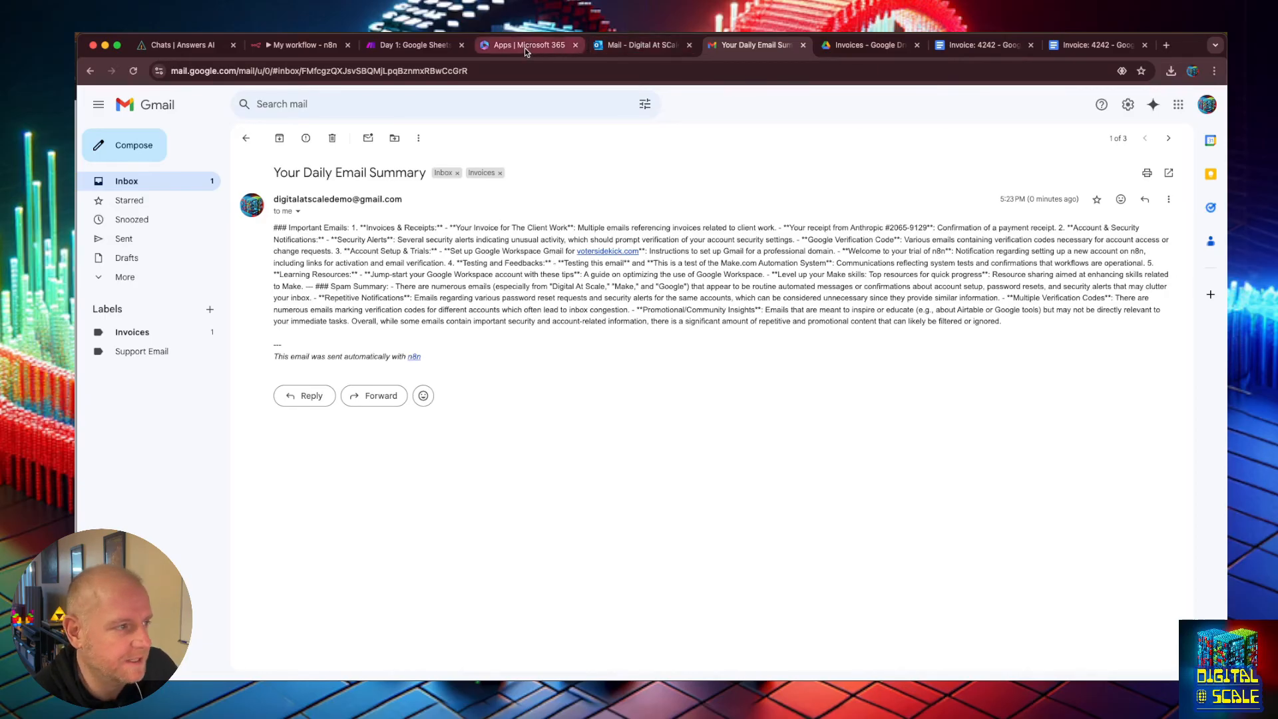
click(326, 46)
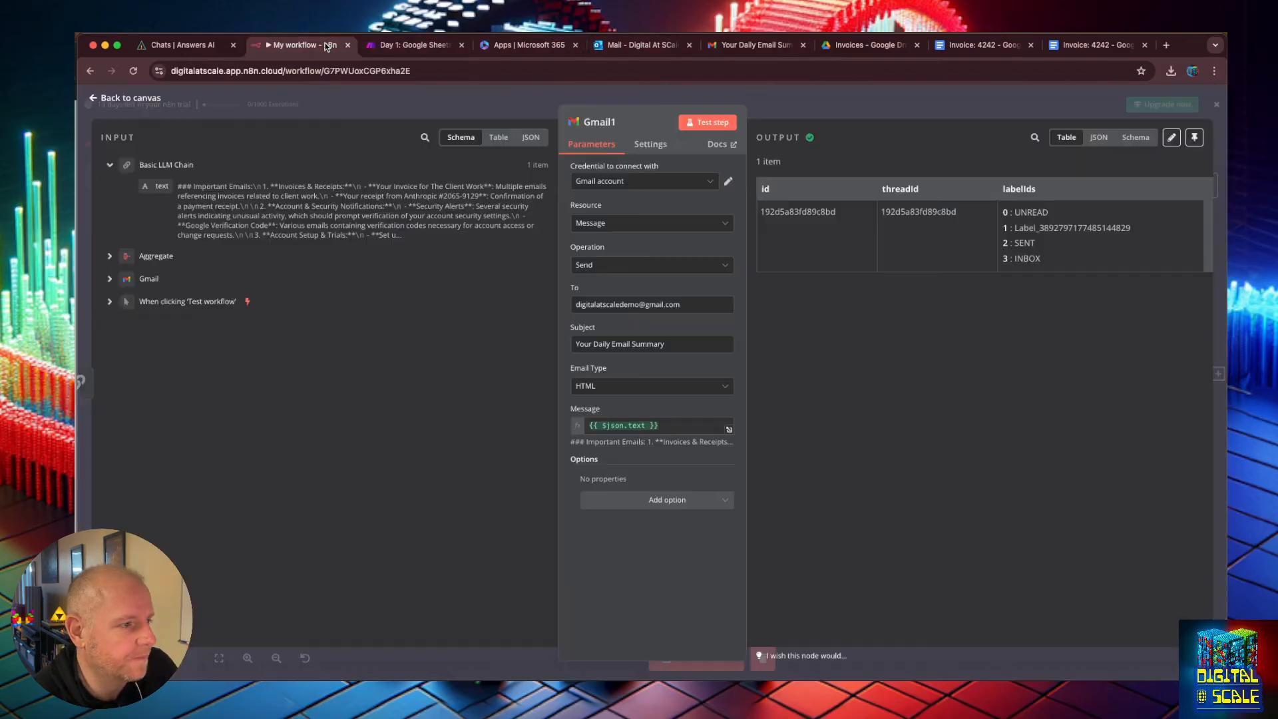
Insert an HTML node using the Generate HTML Template operation between the Basic LLM Chain and Gmail1.
click(94, 99)
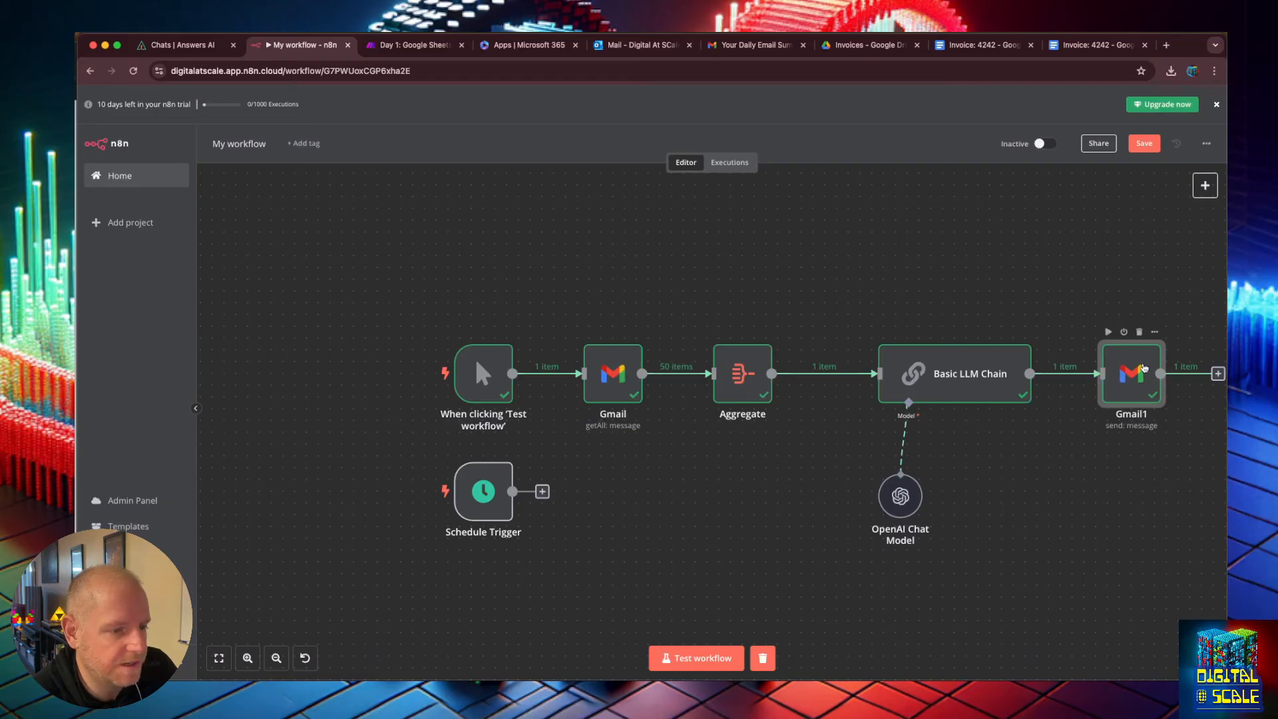
drag(1144, 368, 1214, 371)
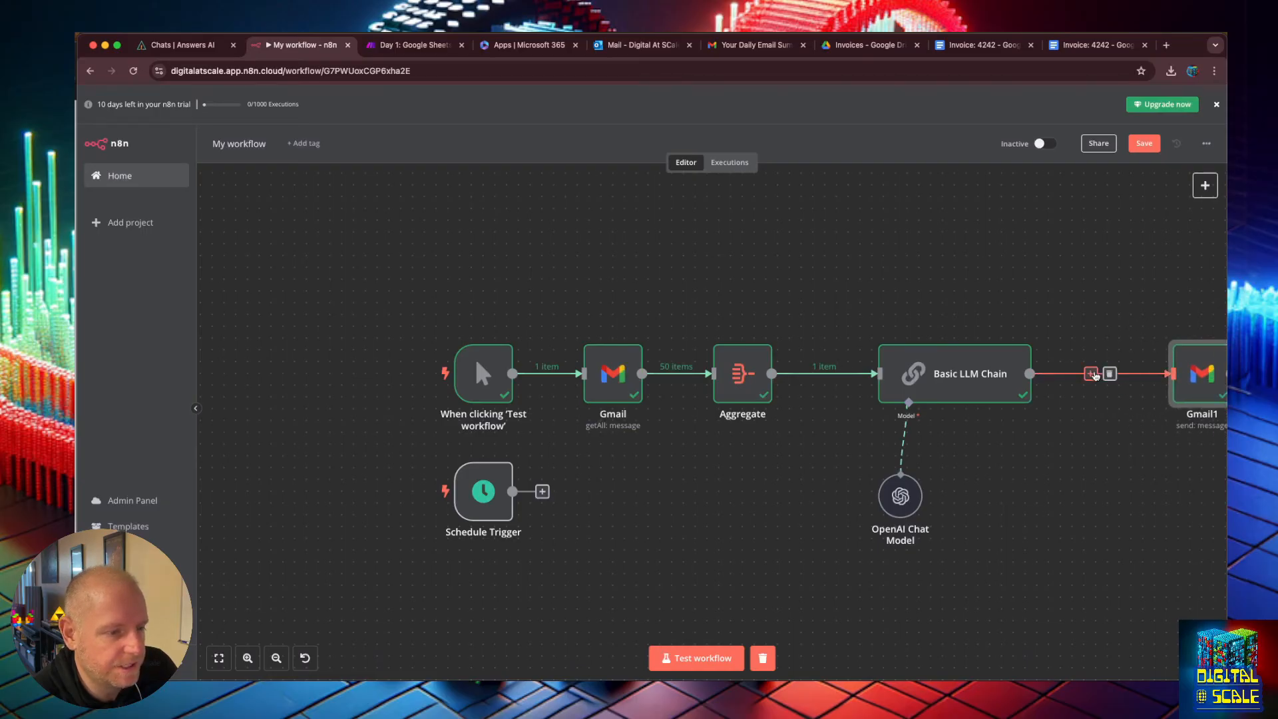
click(1091, 374)
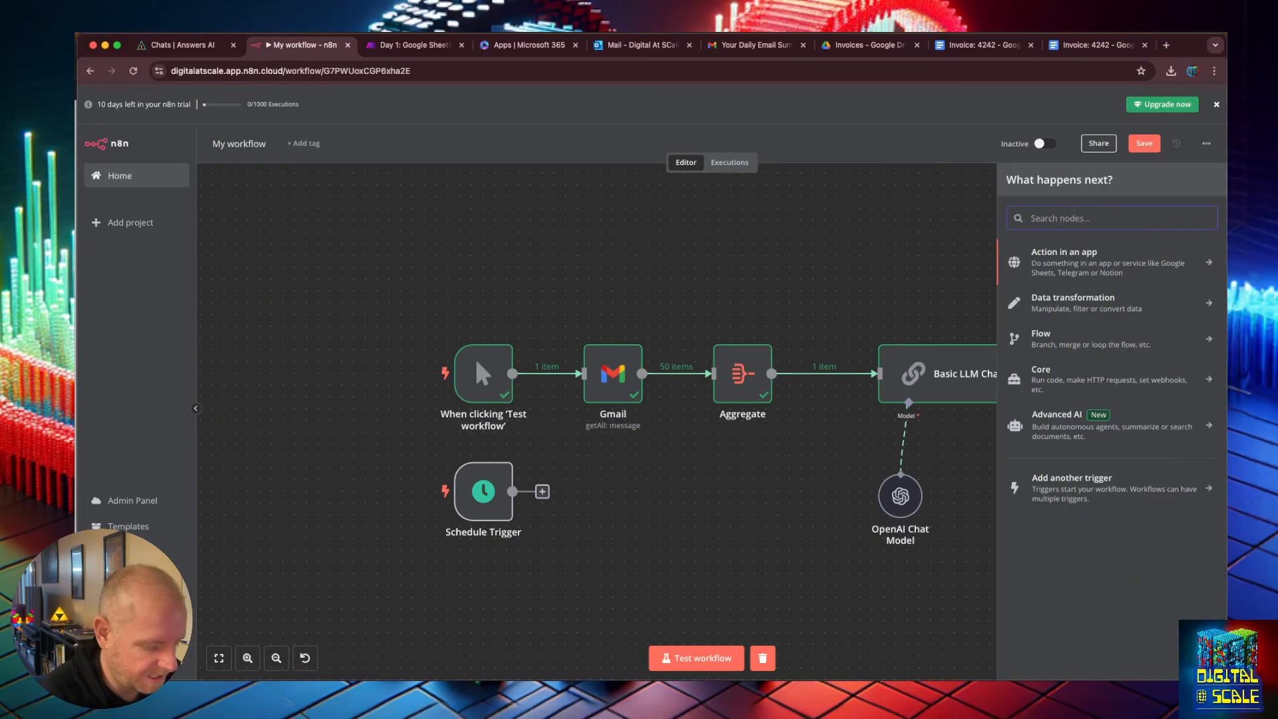
text(htm)
scroll(1069, 335, down, 2)
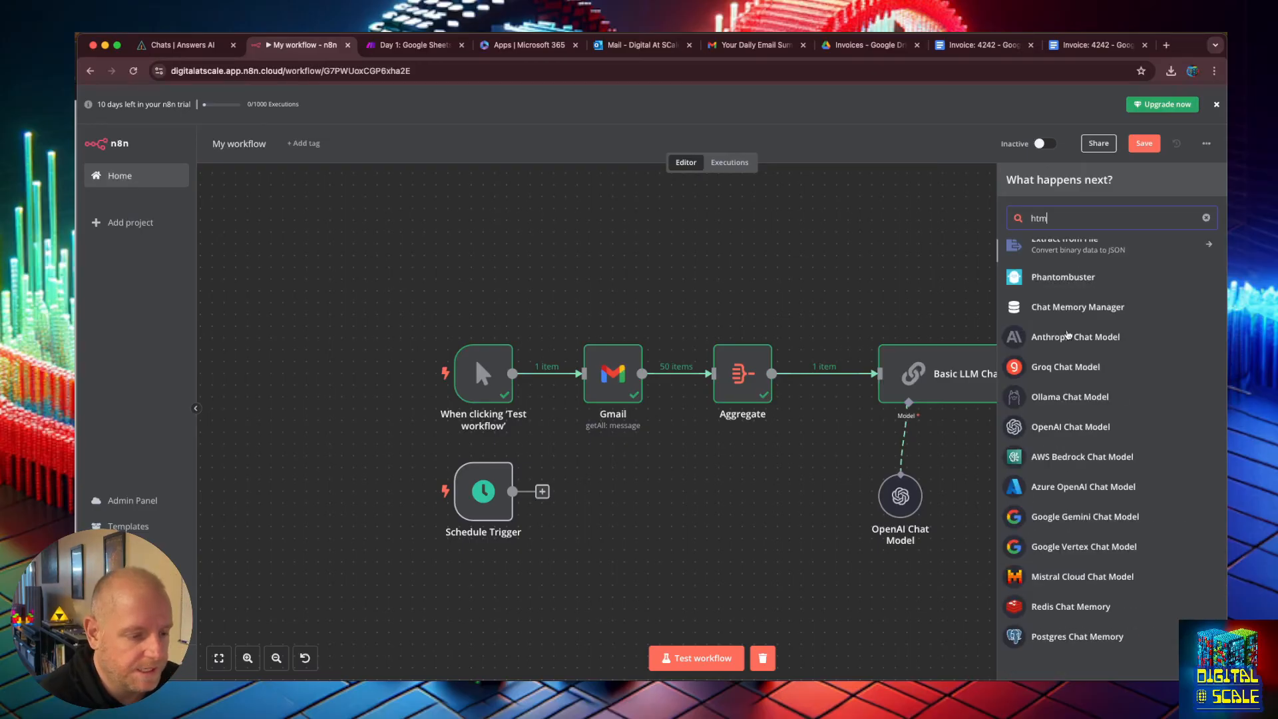
scroll(1068, 335, up, 2)
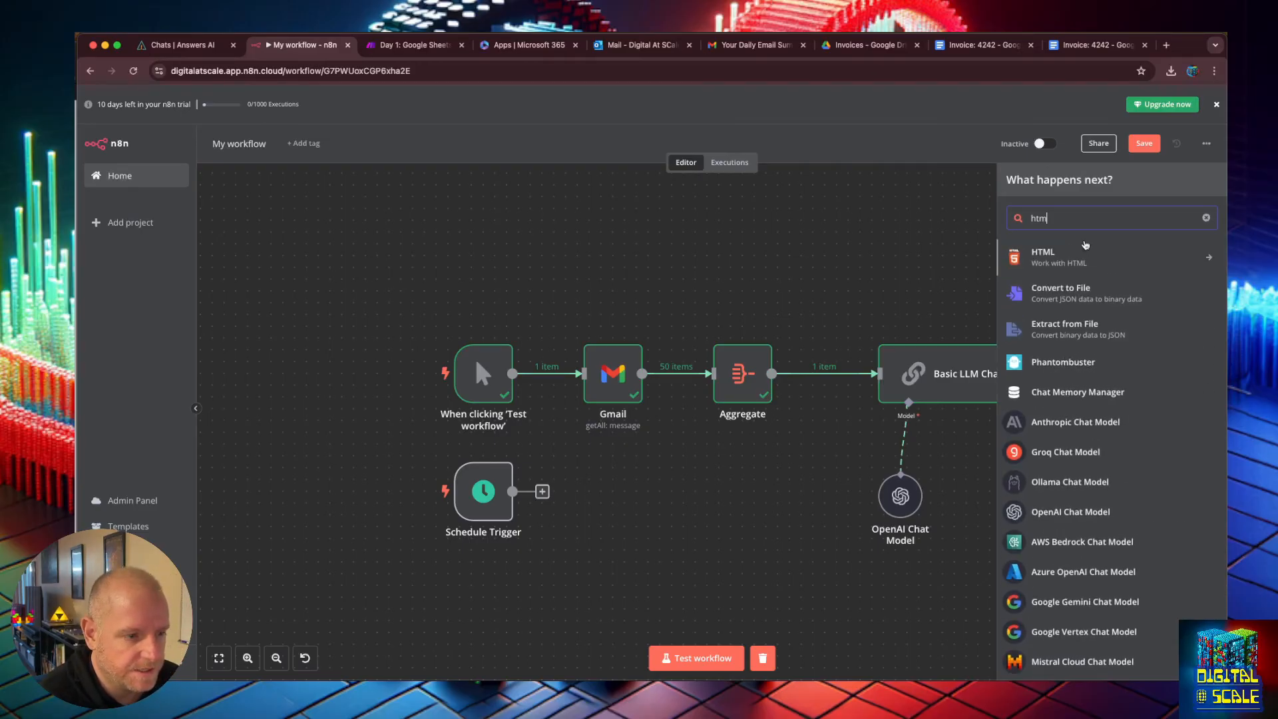
key(BackSpace)
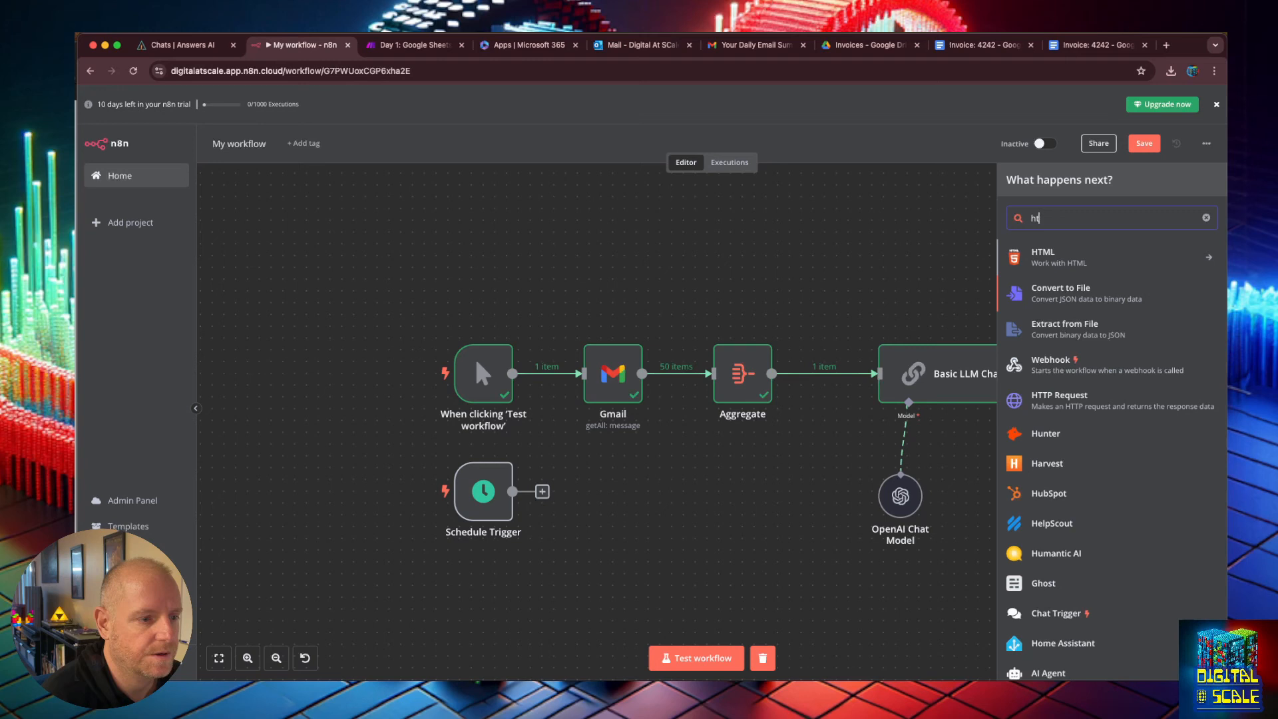
click(1087, 265)
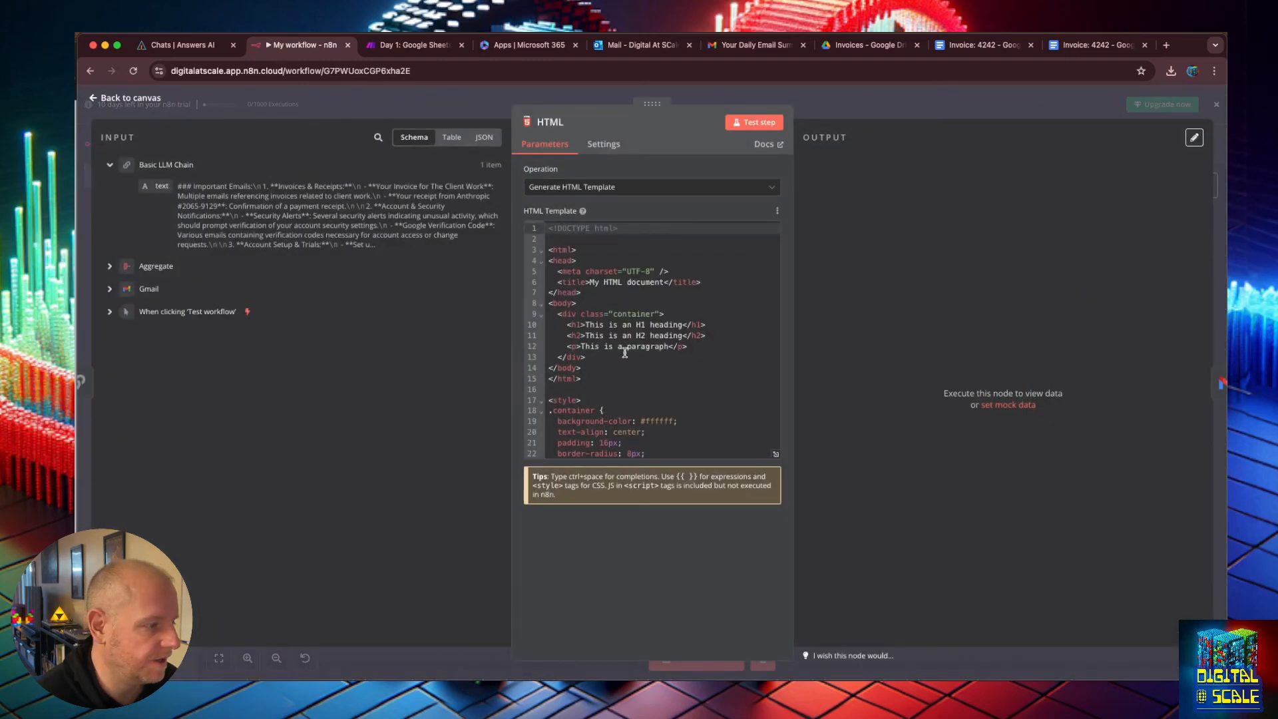
click(652, 187)
click(603, 144)
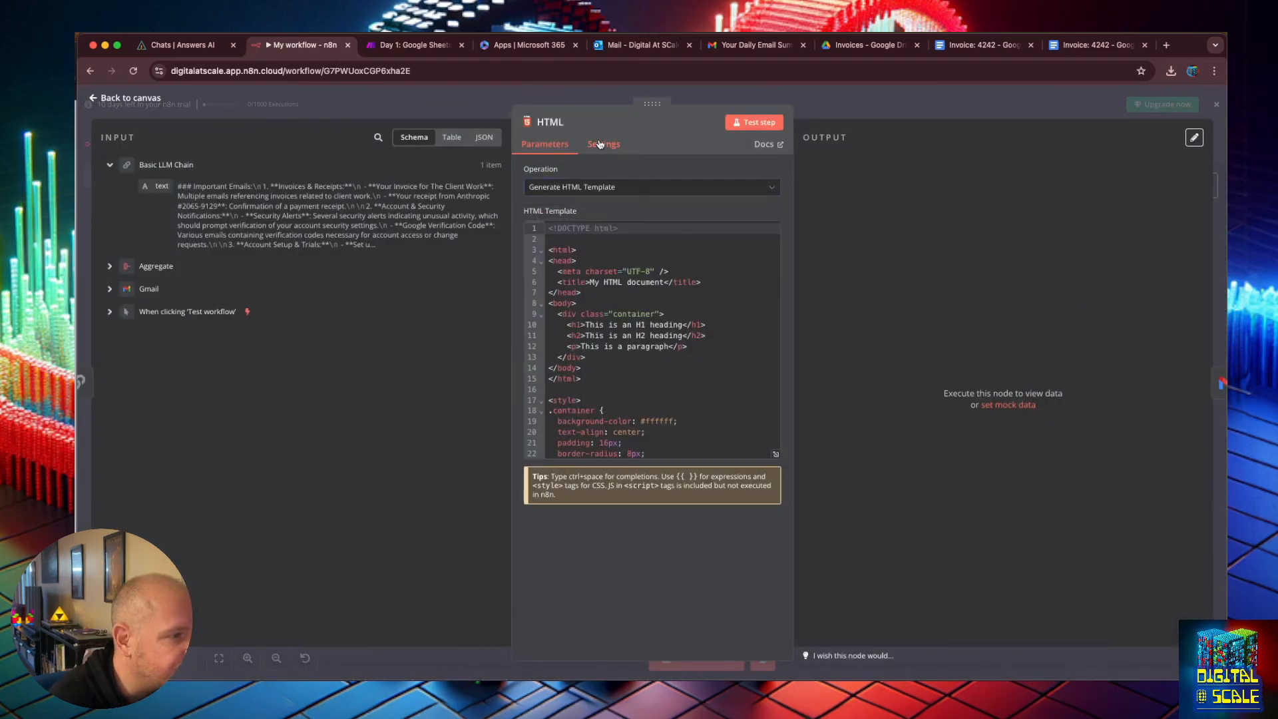
click(534, 148)
click(120, 98)
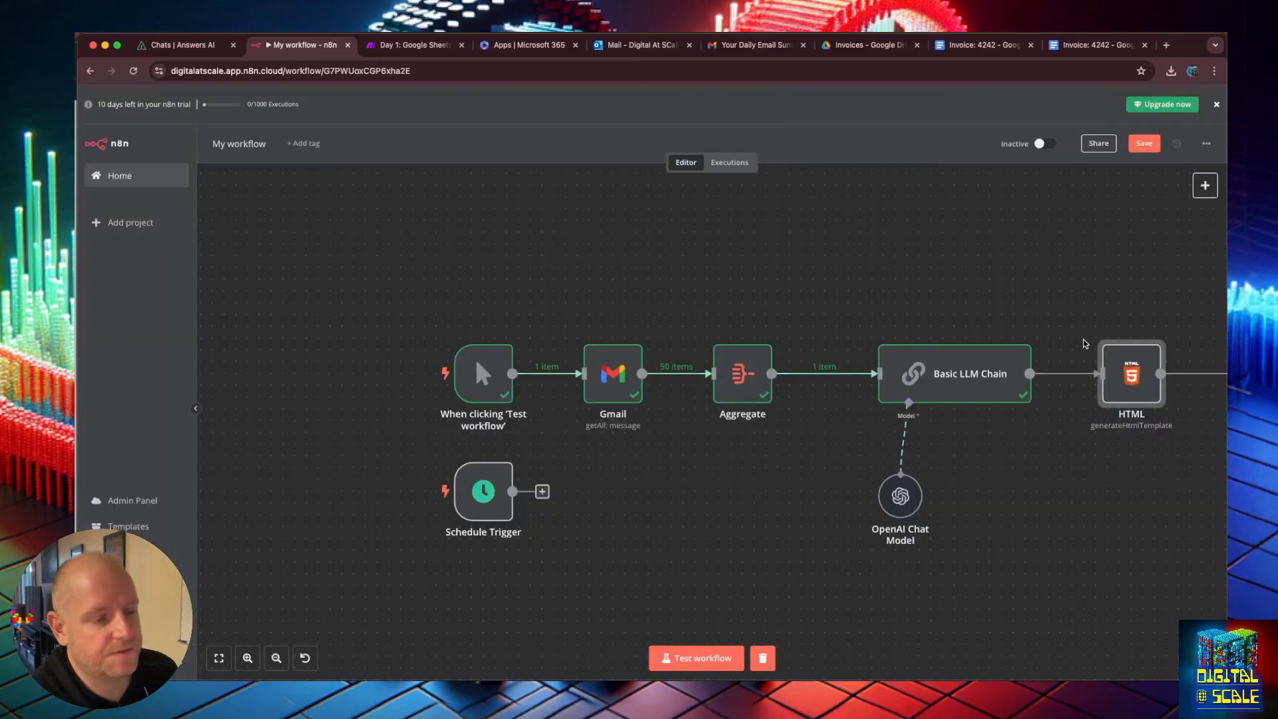
Delete the newly inserted HTML node from the workflow.
drag(1122, 383, 1129, 383)
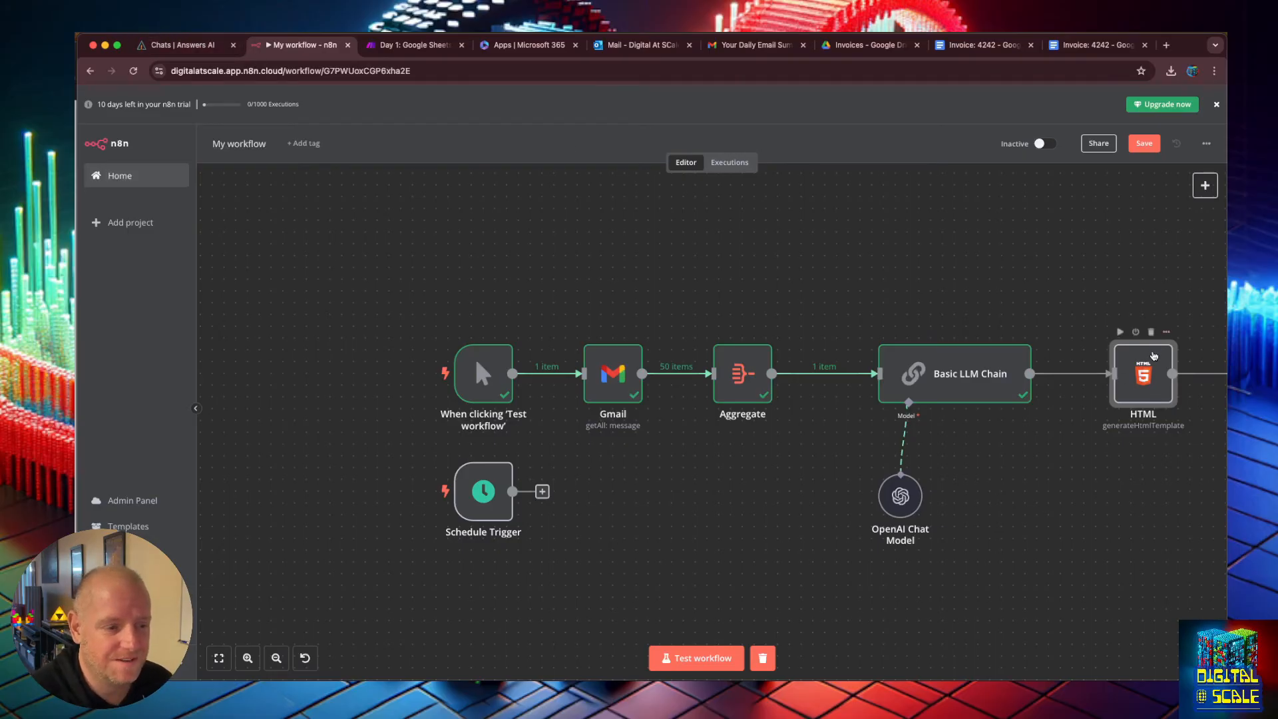
key(Delete)
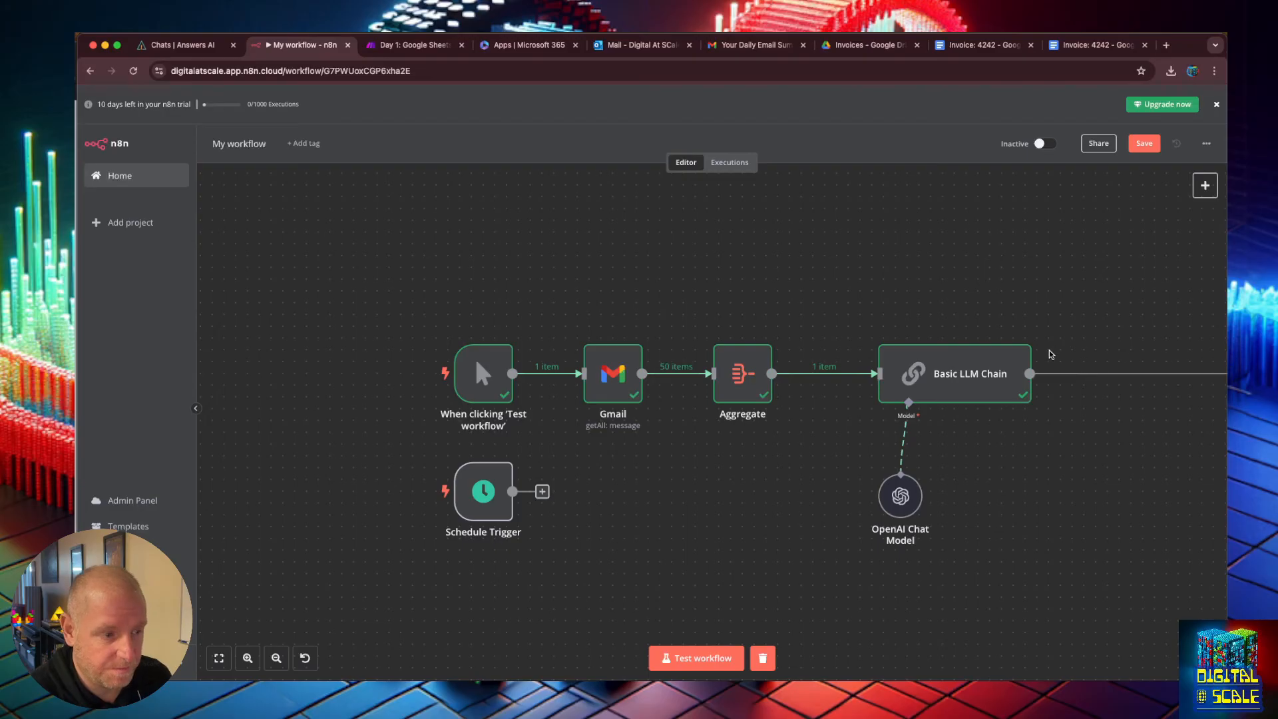
Switch to the Gmail tab and review the received summary email's text before returning to the inbox.
click(739, 46)
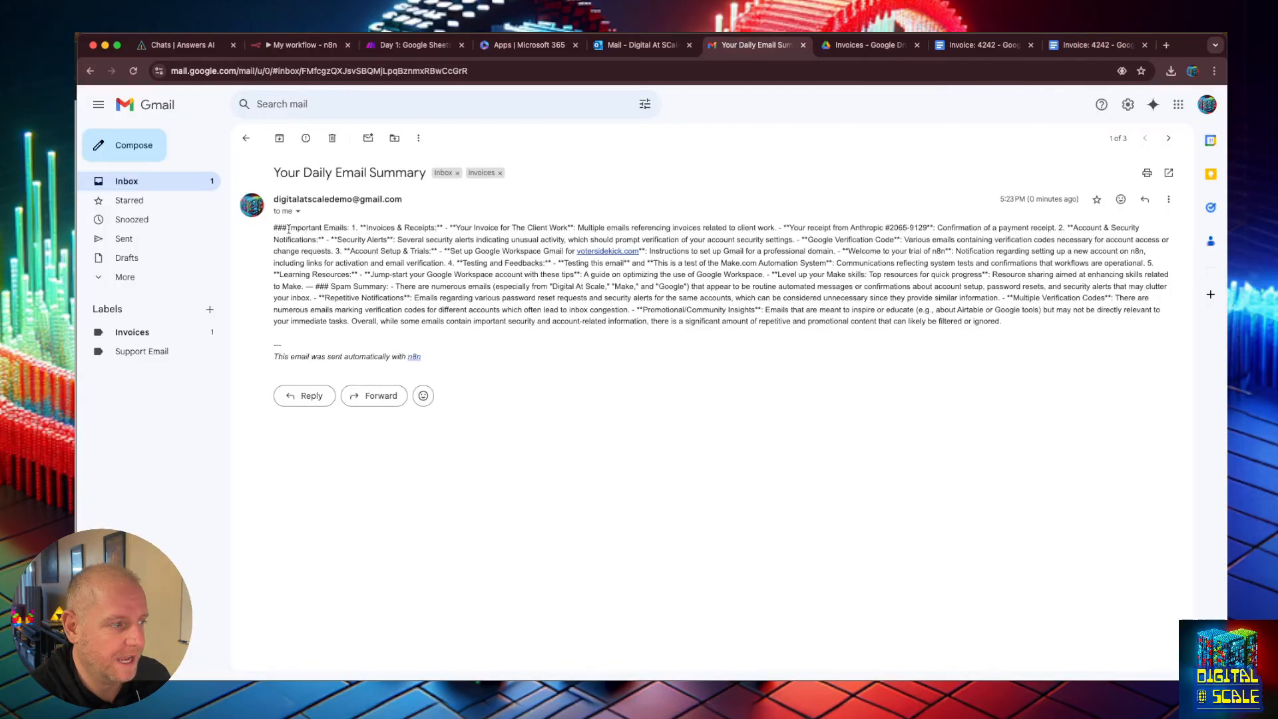
drag(1031, 333, 313, 253)
click(453, 273)
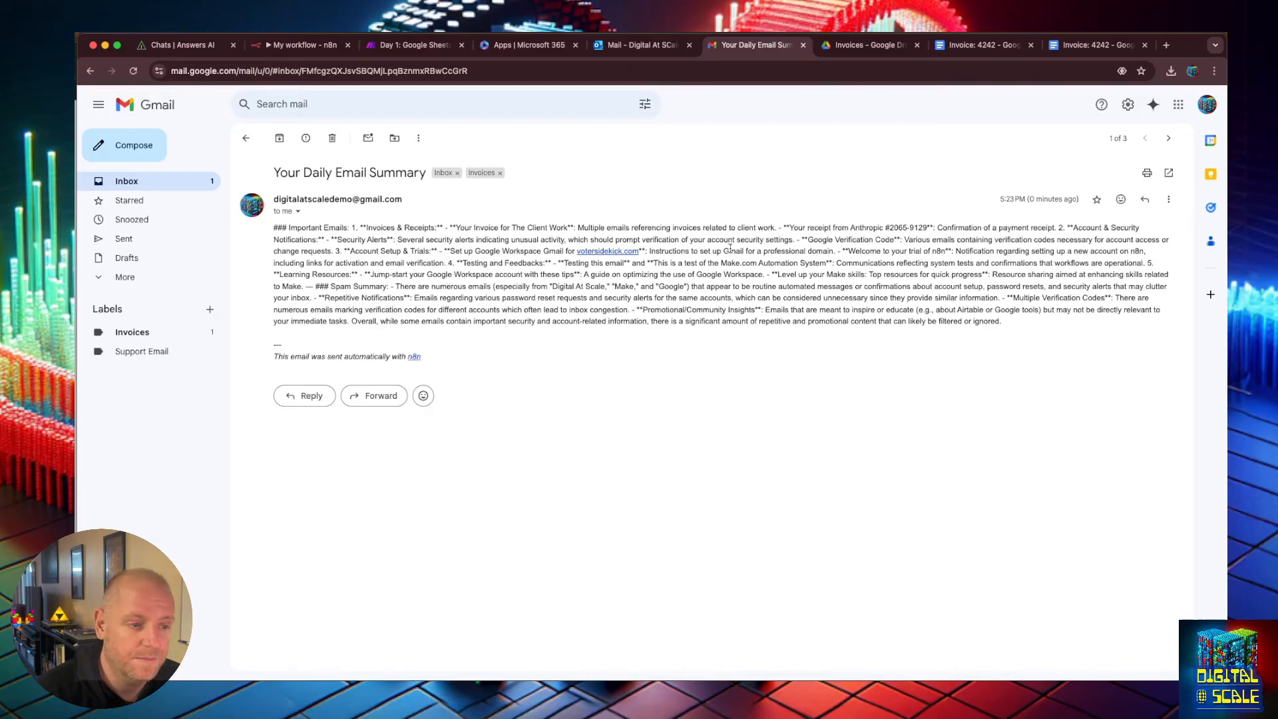
click(246, 138)
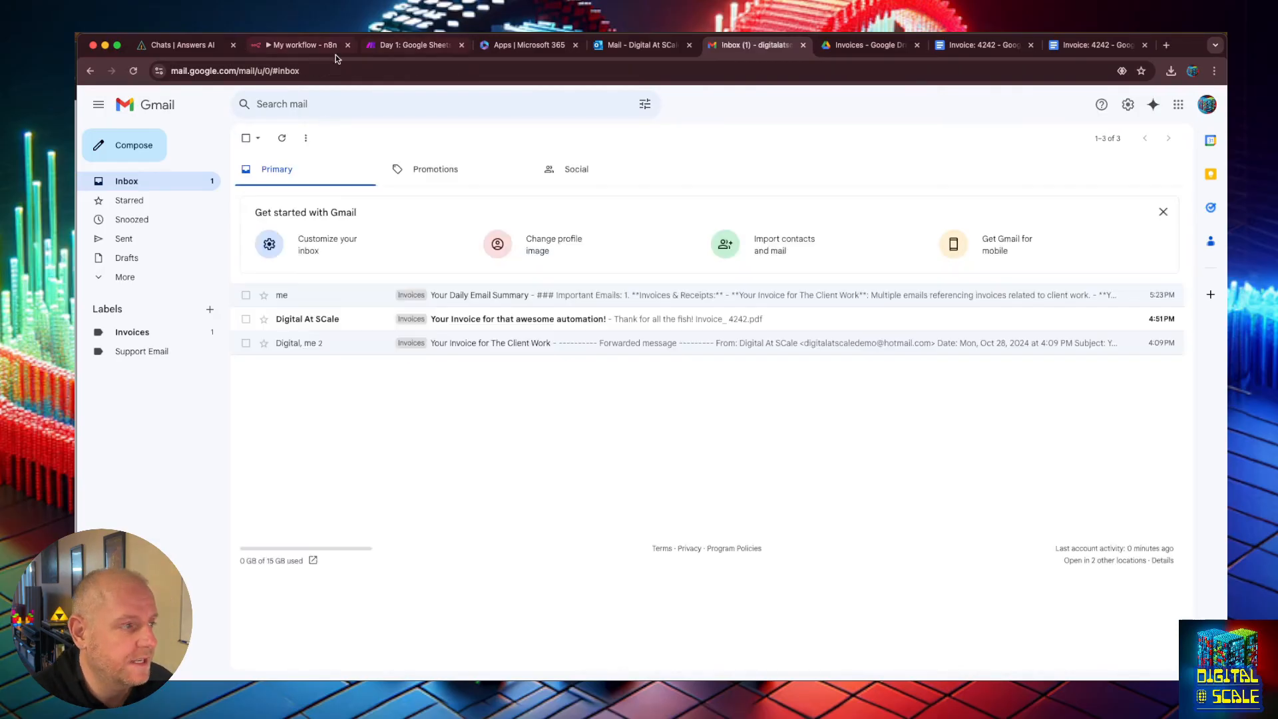
Return to the workflow editor and rename the workflow to Day 6: Email Summary.
click(307, 46)
click(241, 142)
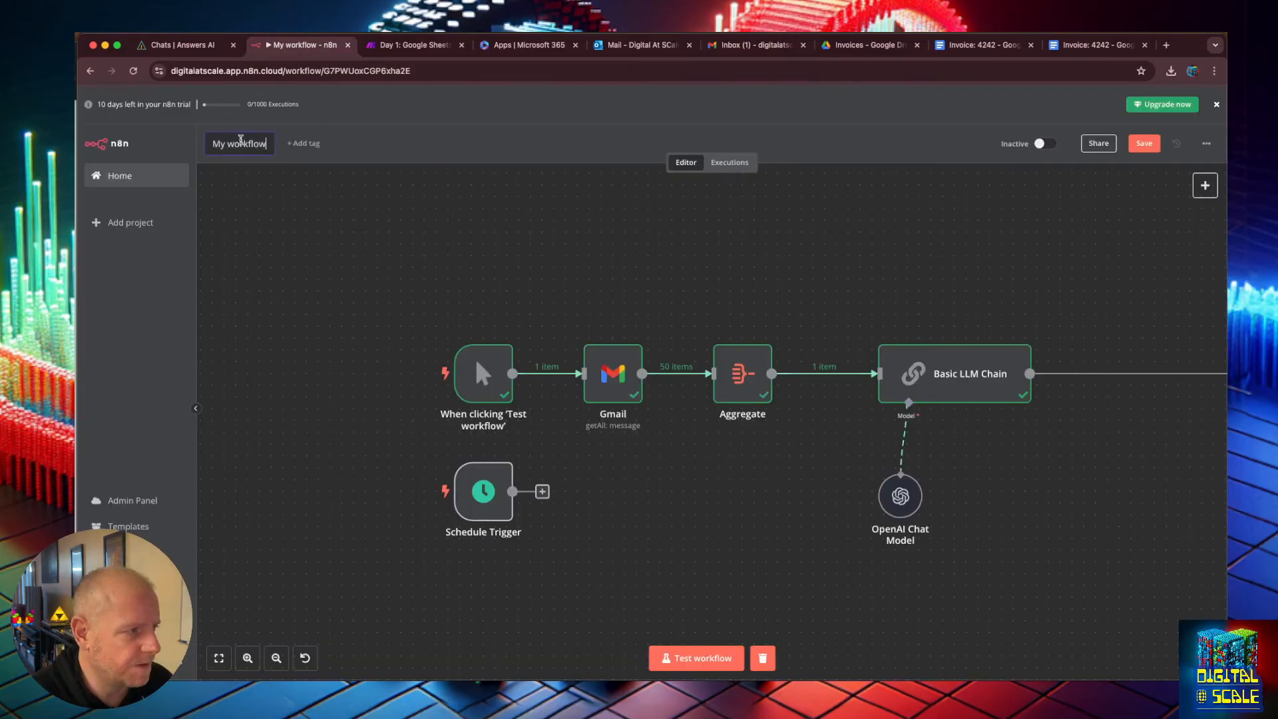
key(super+a)
text(Day 6: )
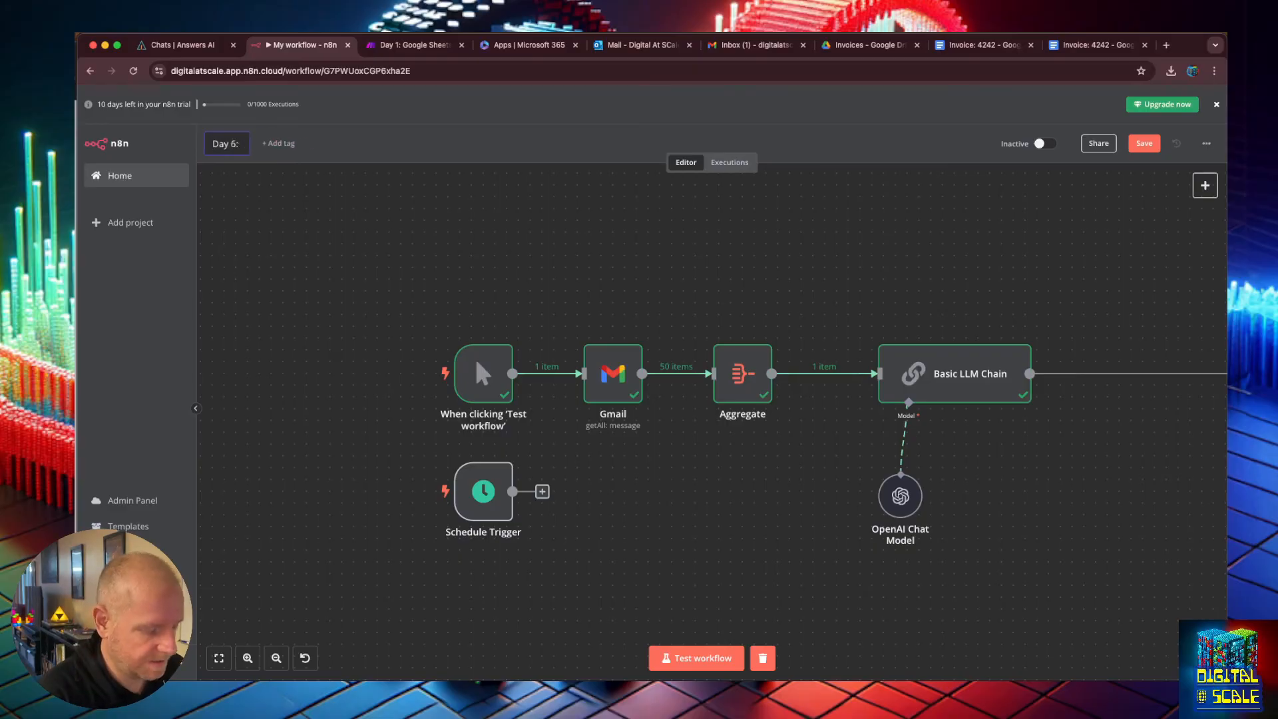
text(Email Summary)
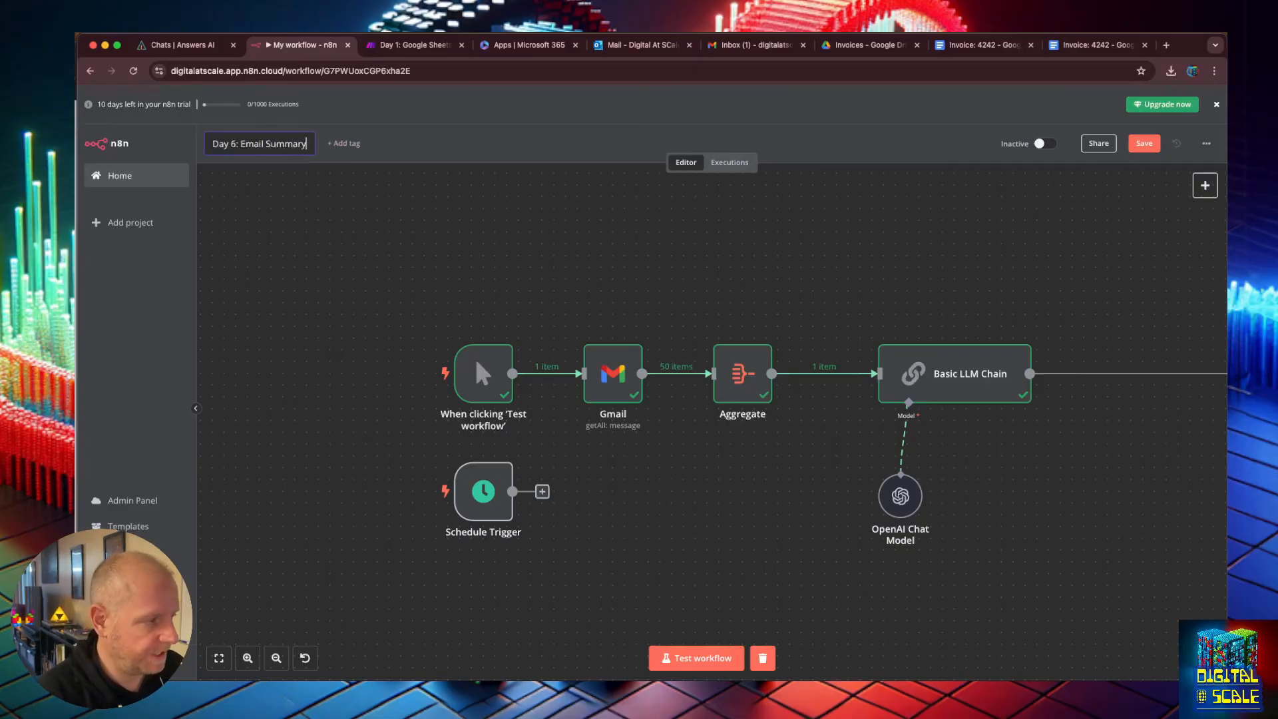
key(Return)
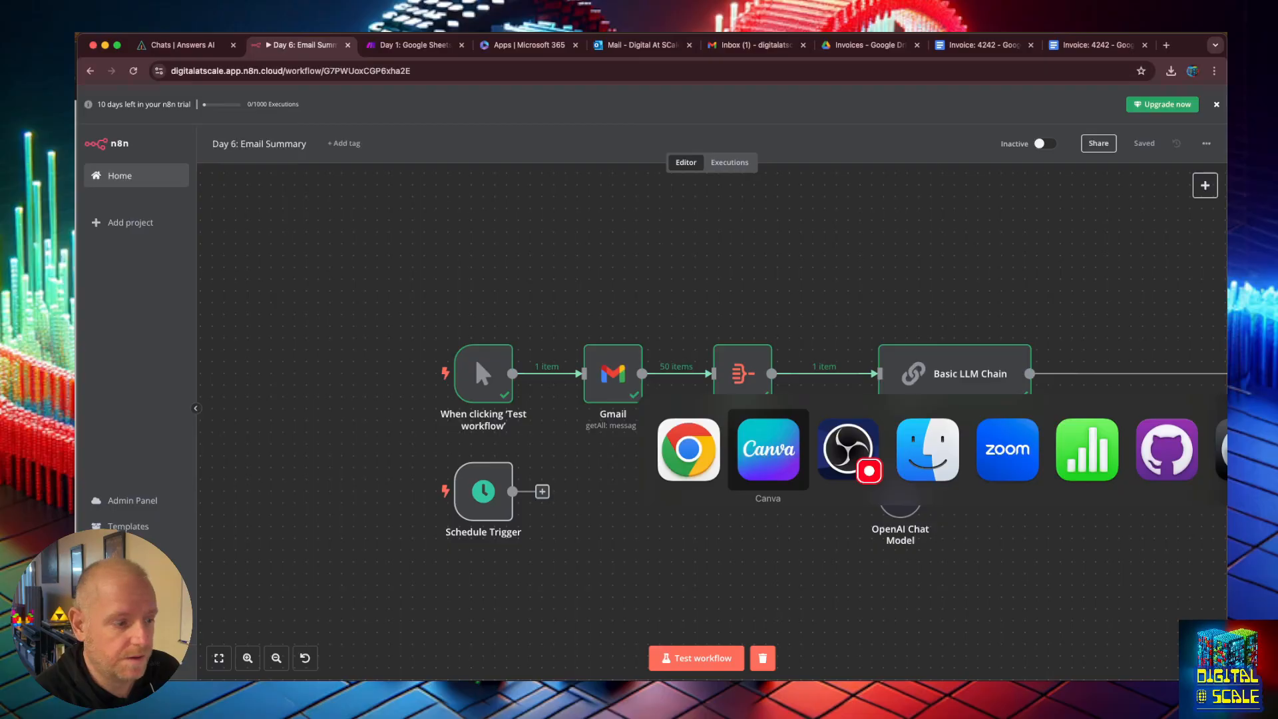
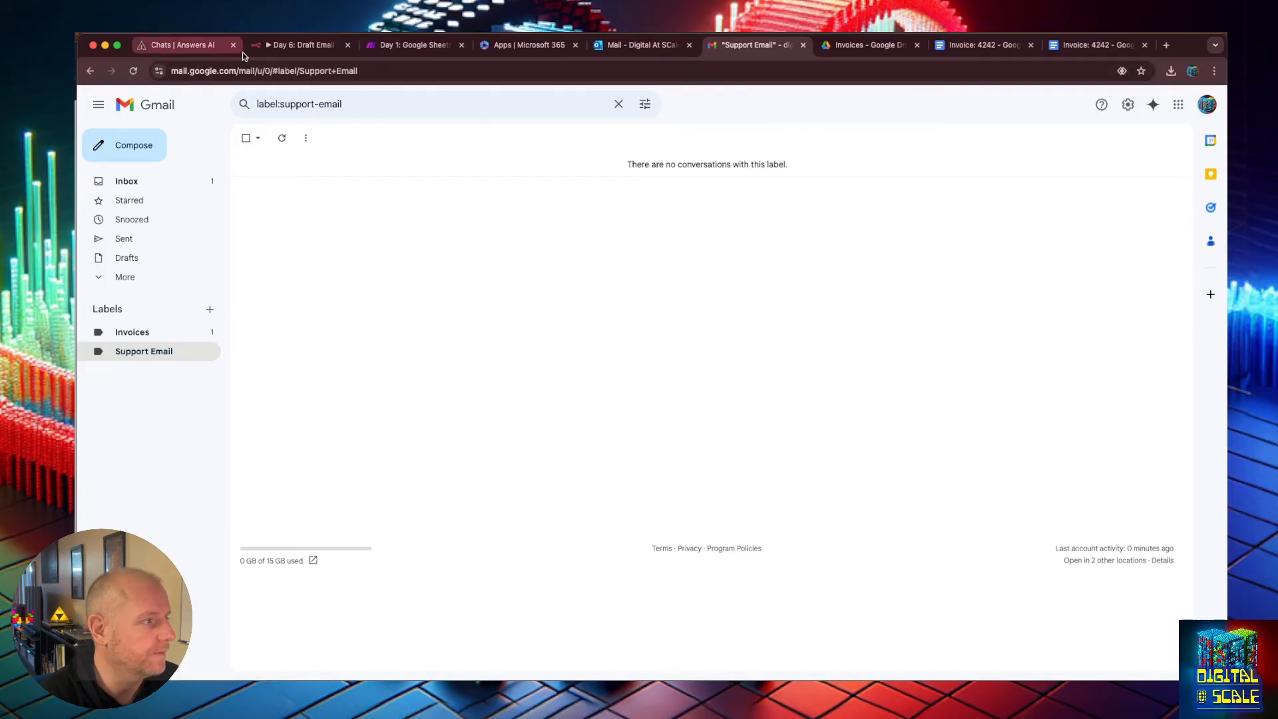
Open the Day 6: Draft Email Reply By Label workflow and add a manual trigger as its first step.
click(326, 46)
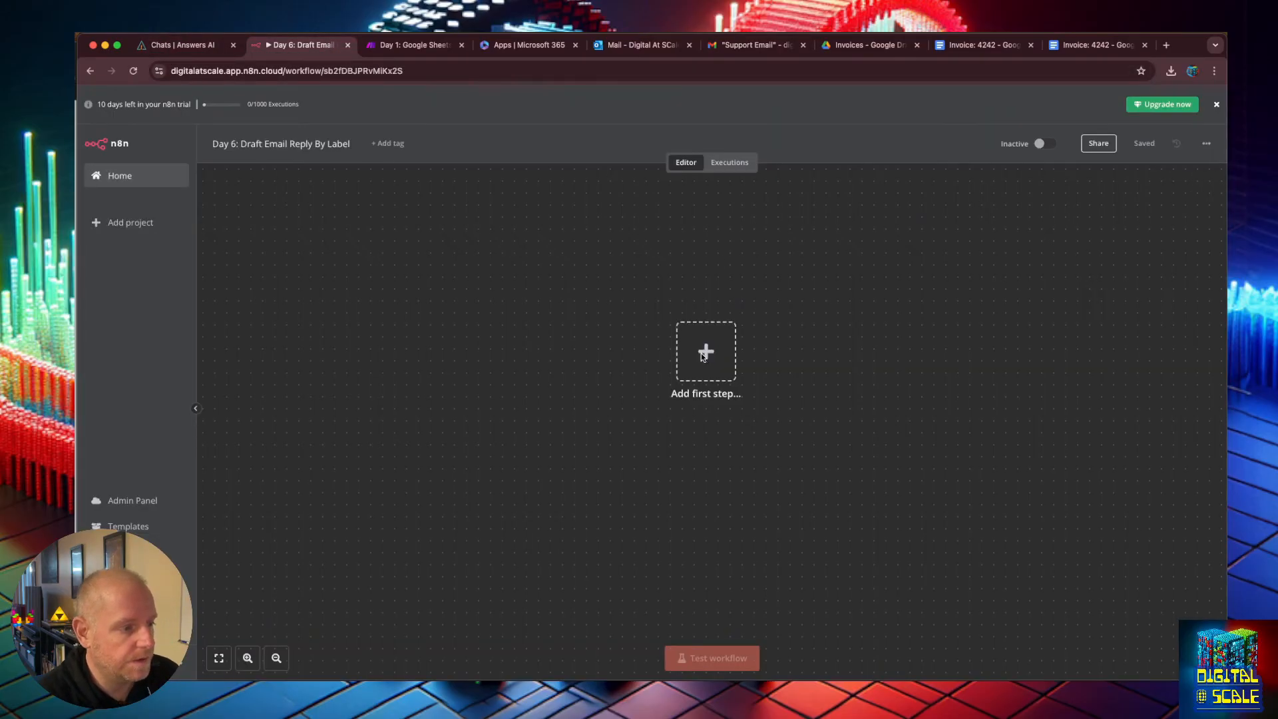
click(704, 352)
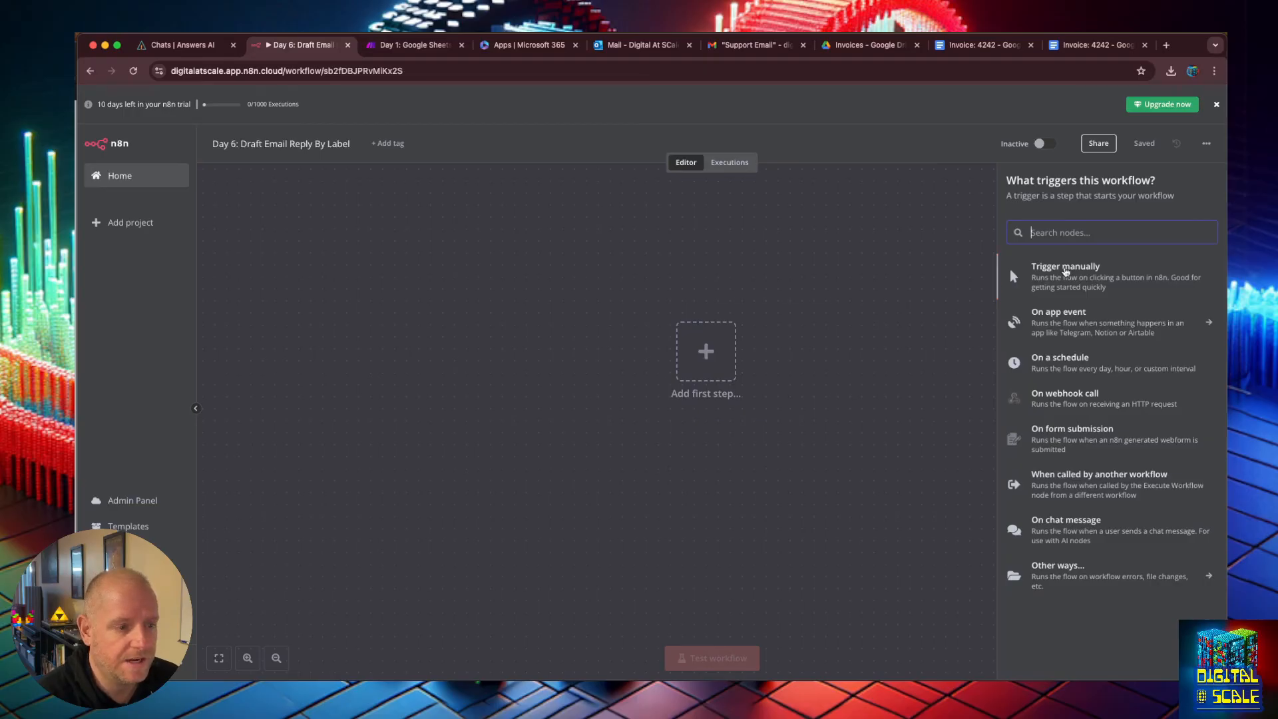
click(1031, 296)
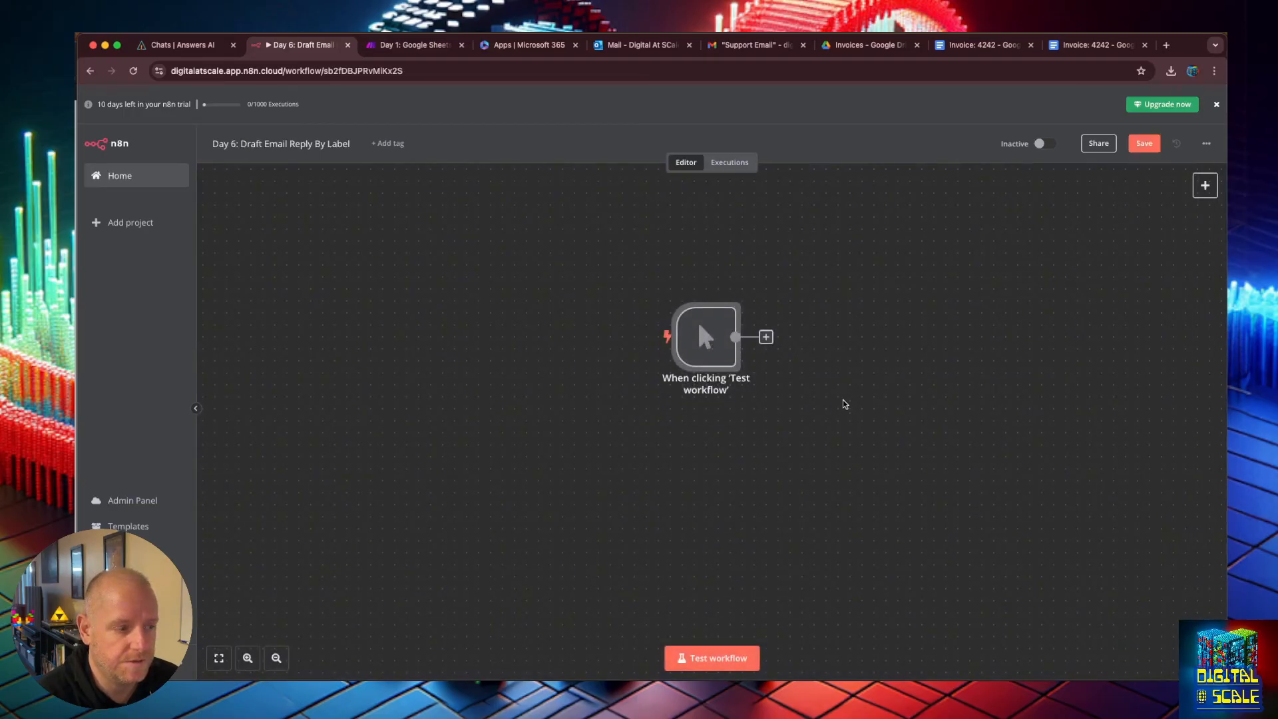
Add a second trigger that runs on a schedule every hour, test it, and return to the canvas.
click(1201, 189)
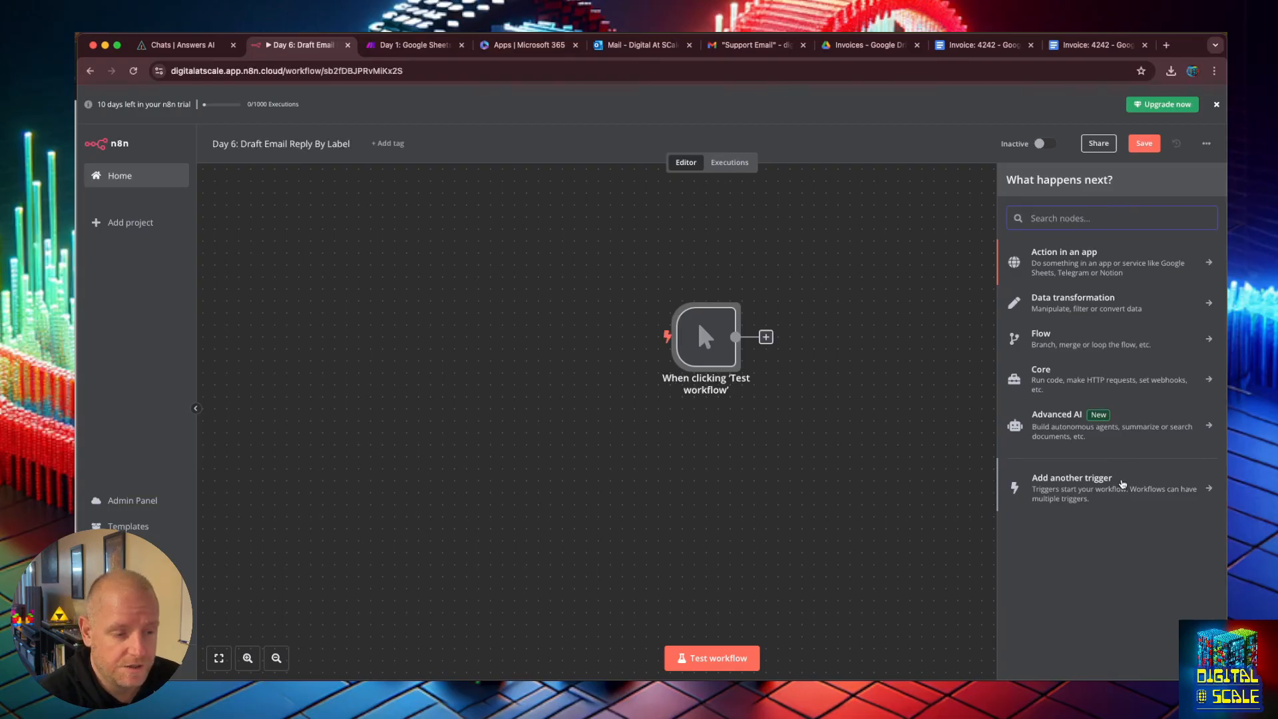
click(1123, 484)
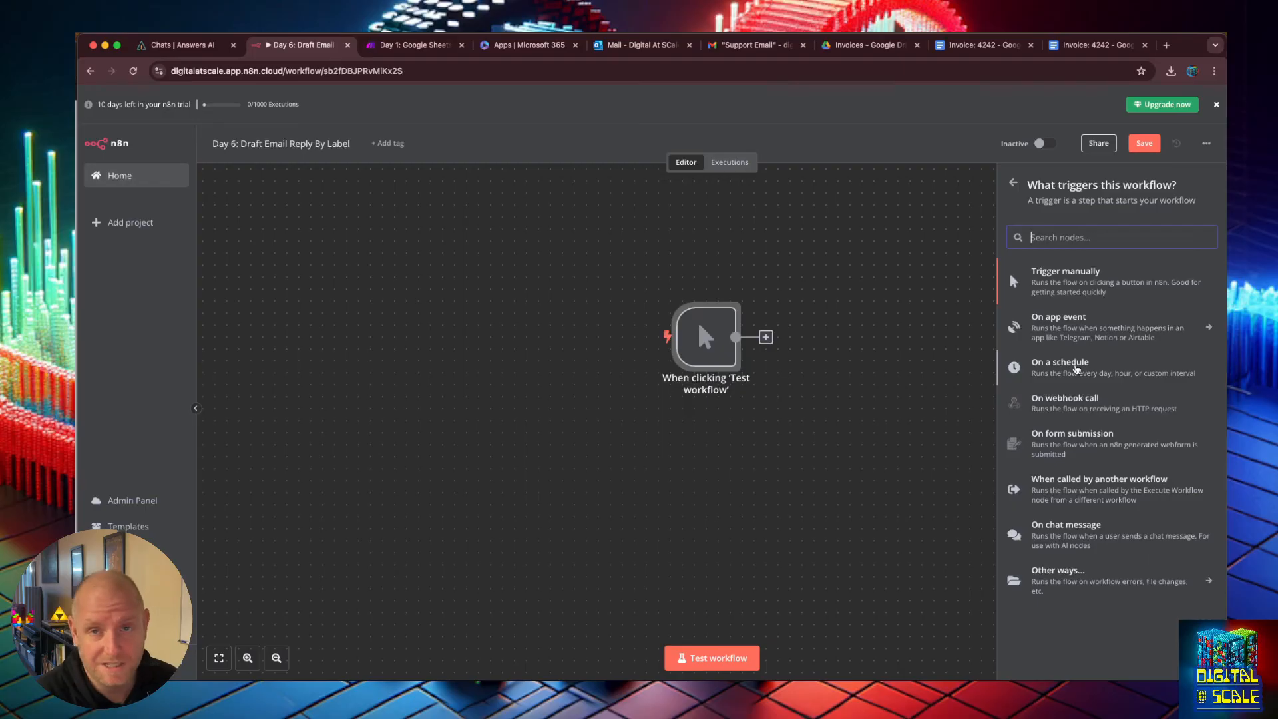
click(1077, 368)
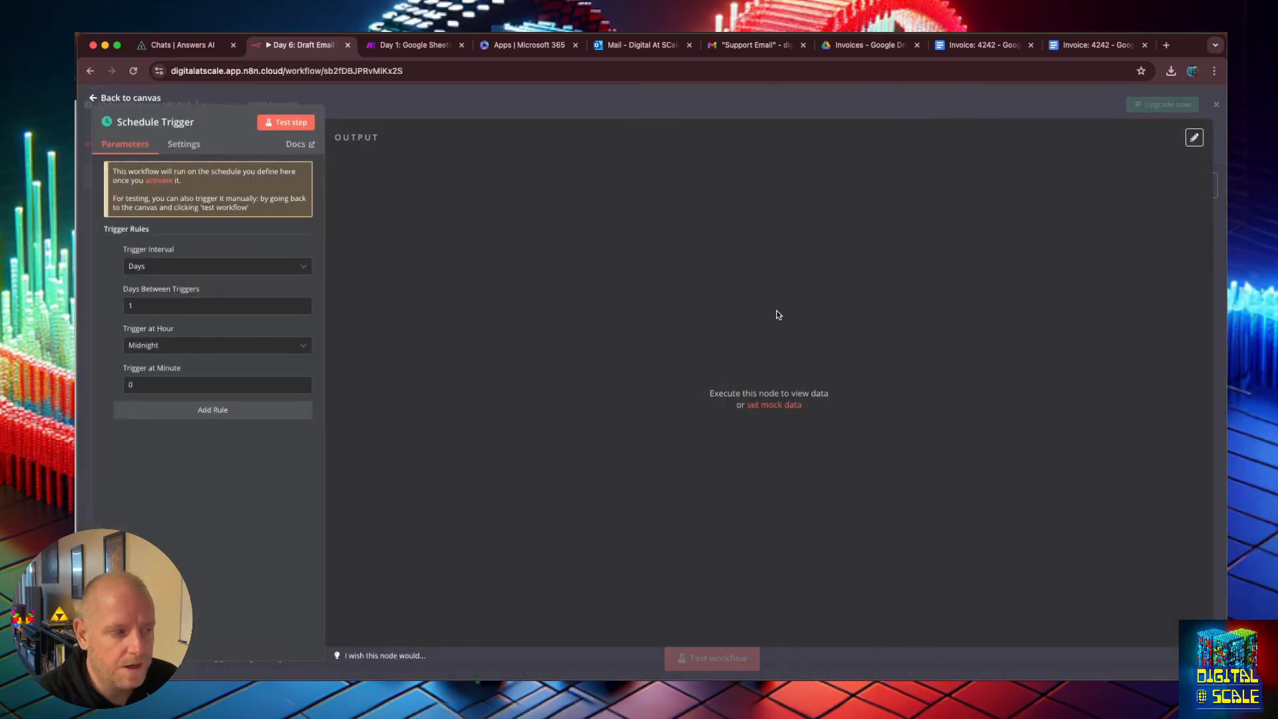
click(196, 270)
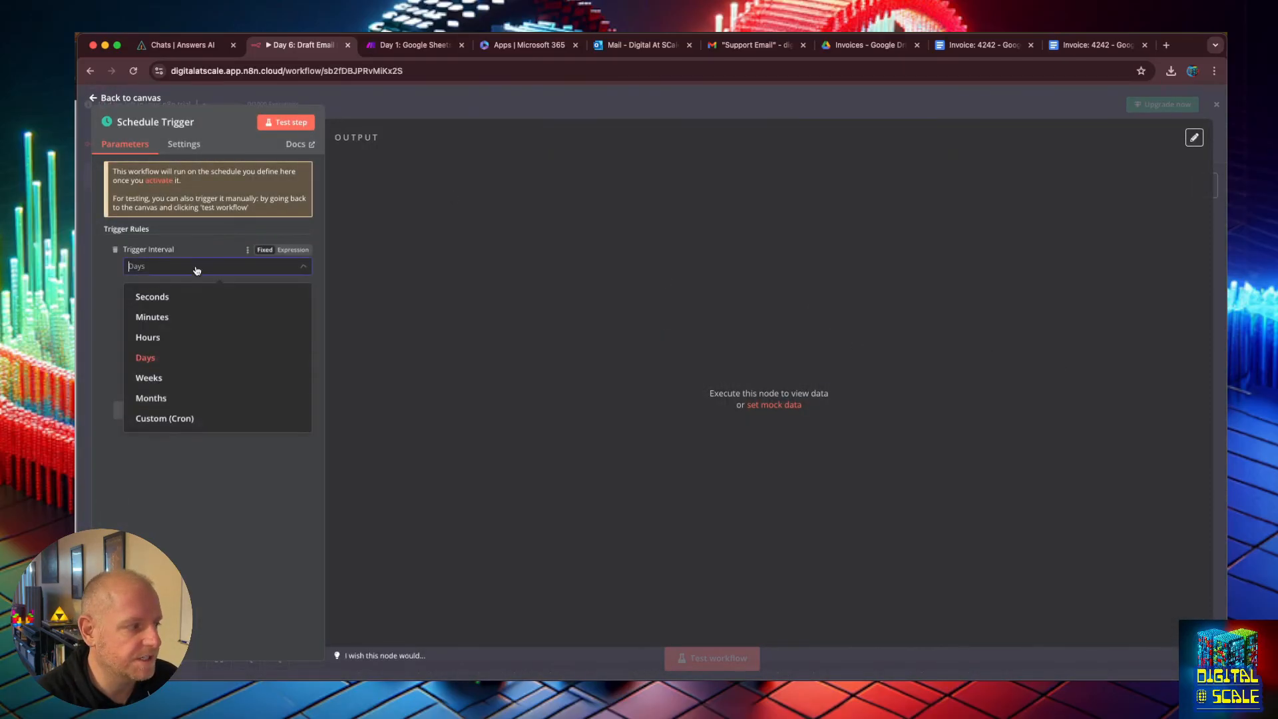
click(192, 339)
click(286, 122)
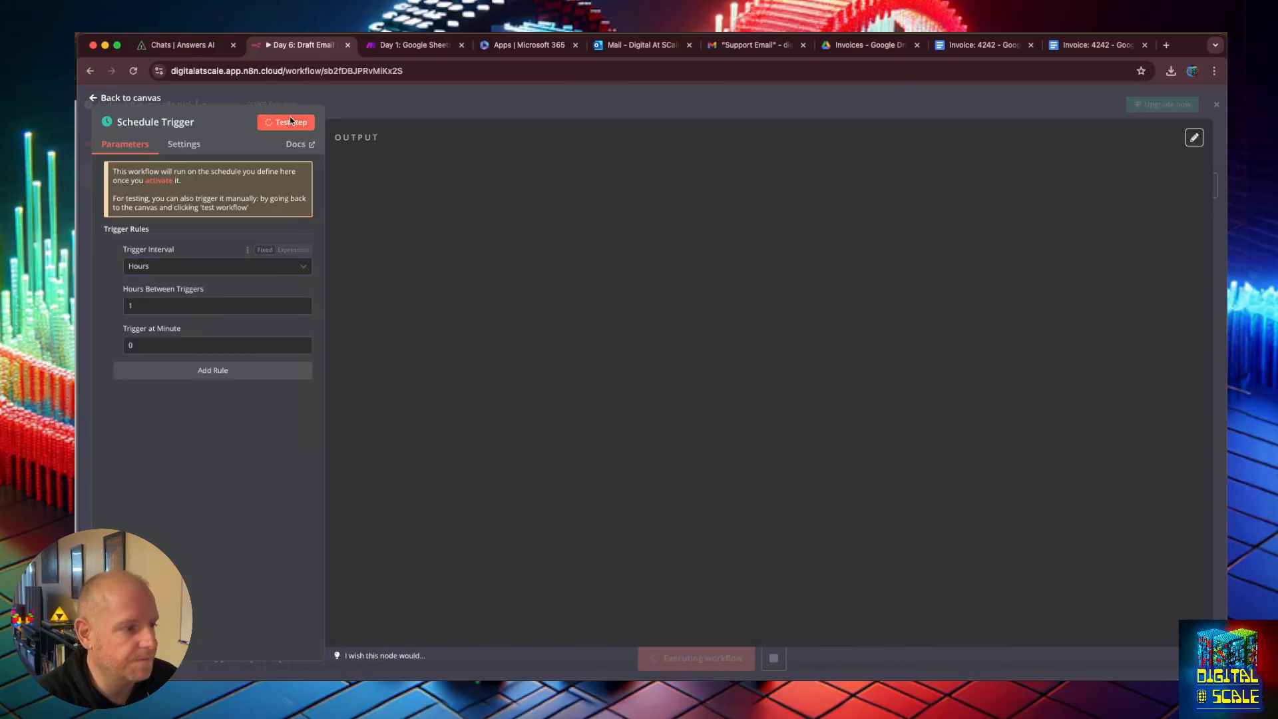
click(127, 98)
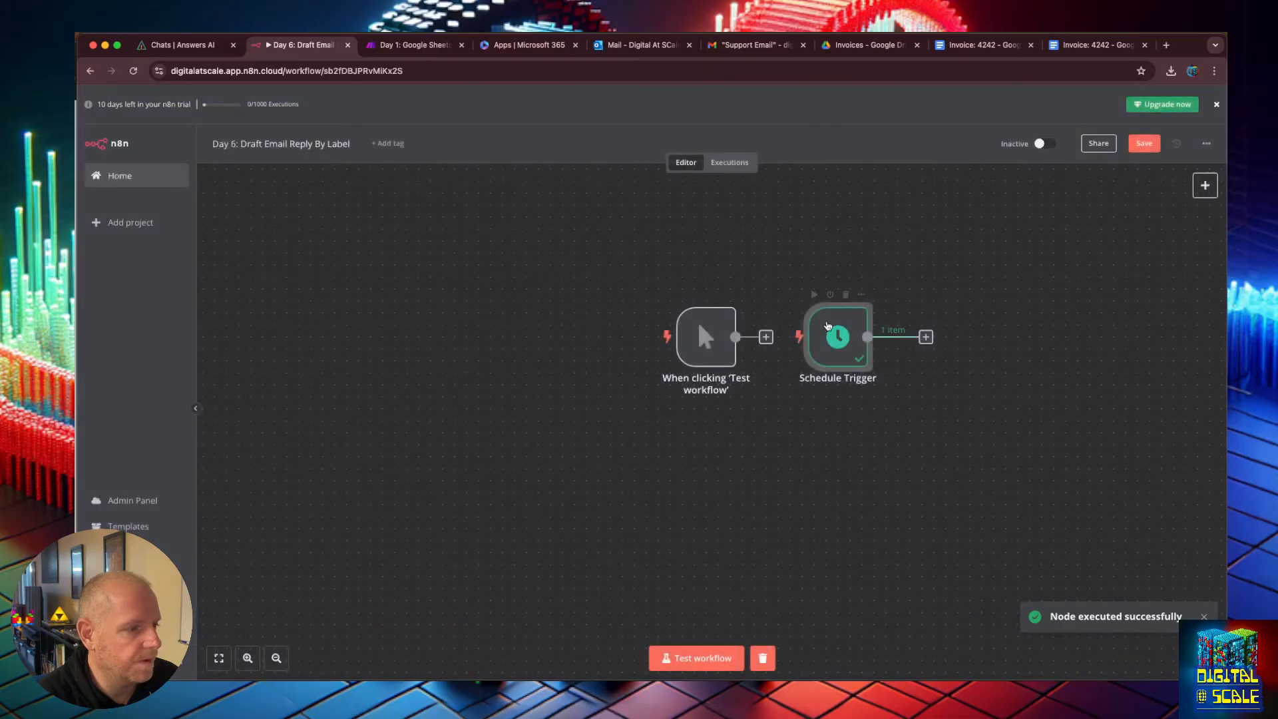
Move the Schedule Trigger below the manual trigger and connect a Gmail Get Many messages node after the manual trigger.
drag(791, 439, 707, 475)
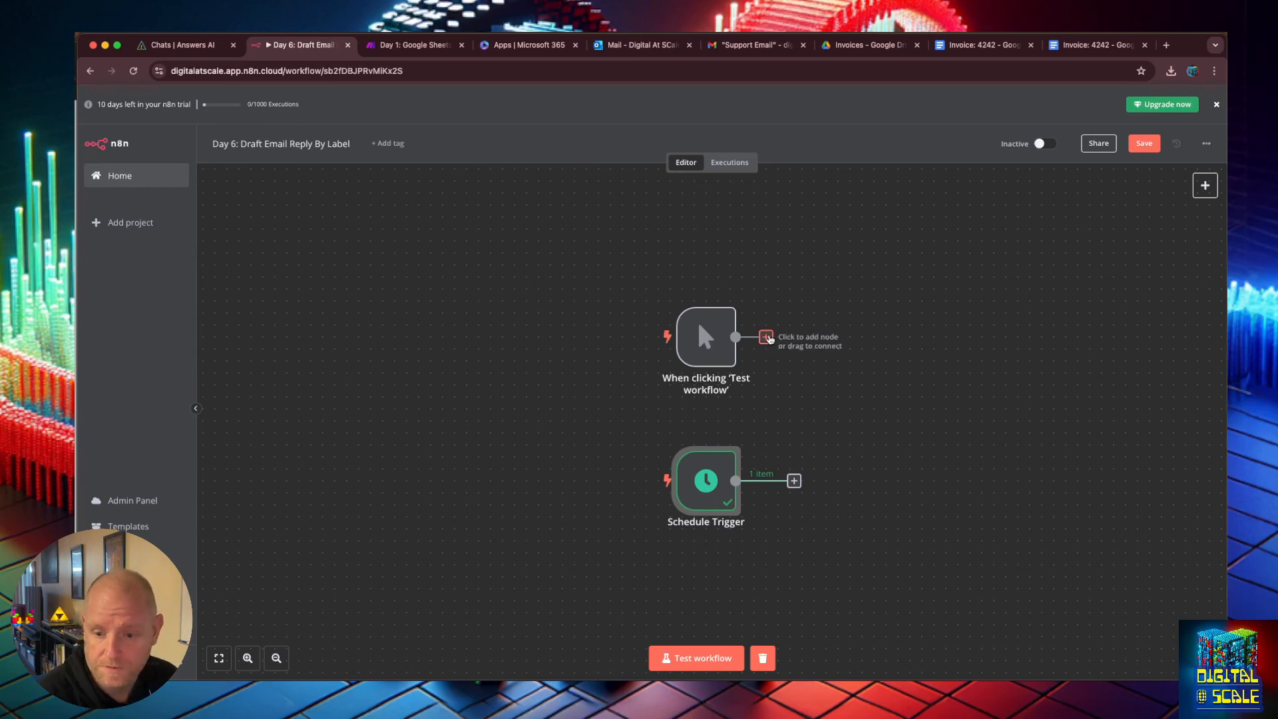
click(767, 338)
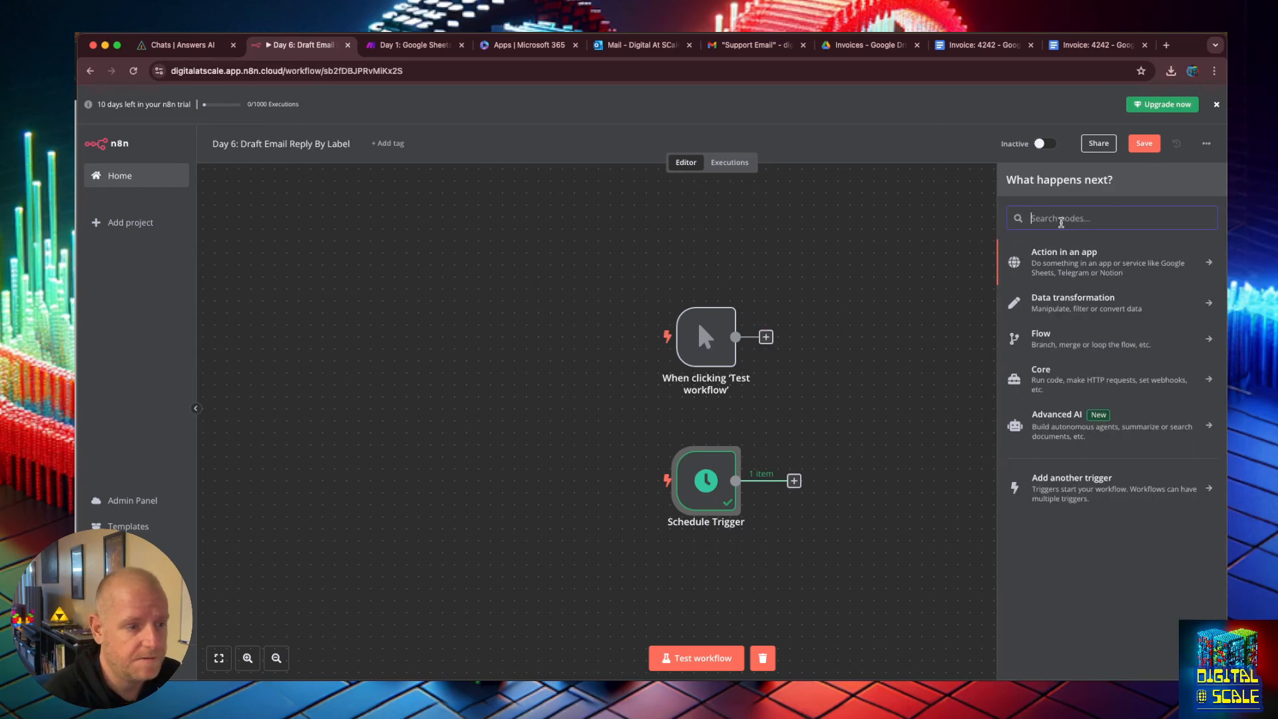
text(gmail)
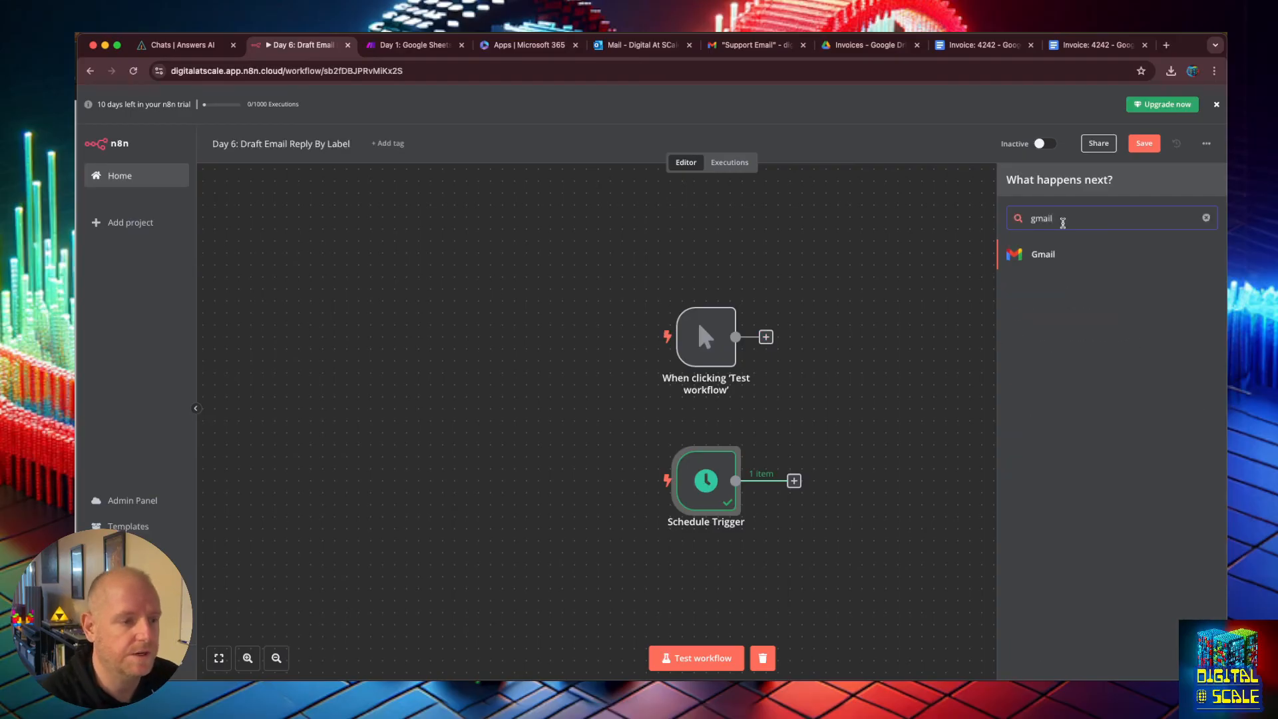
click(1075, 255)
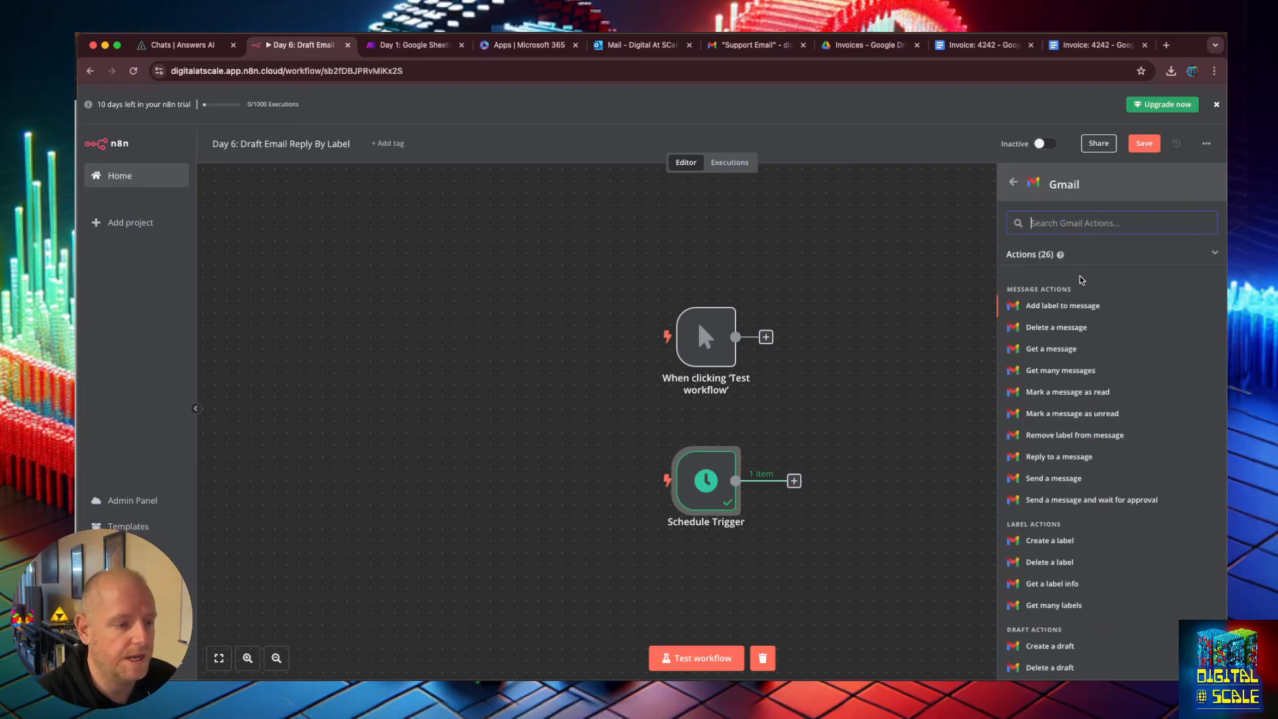
click(1064, 370)
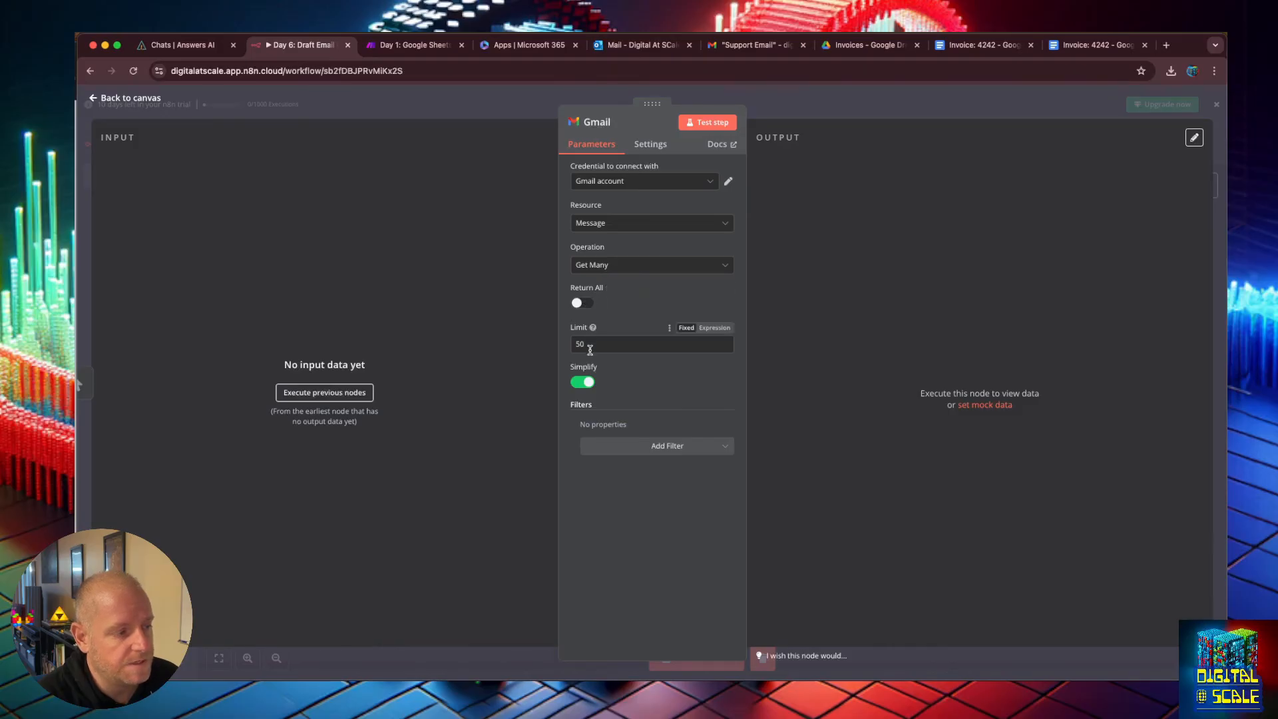
Add a Label Names or IDs filter set to Support Email on the Gmail node and test the step.
click(663, 453)
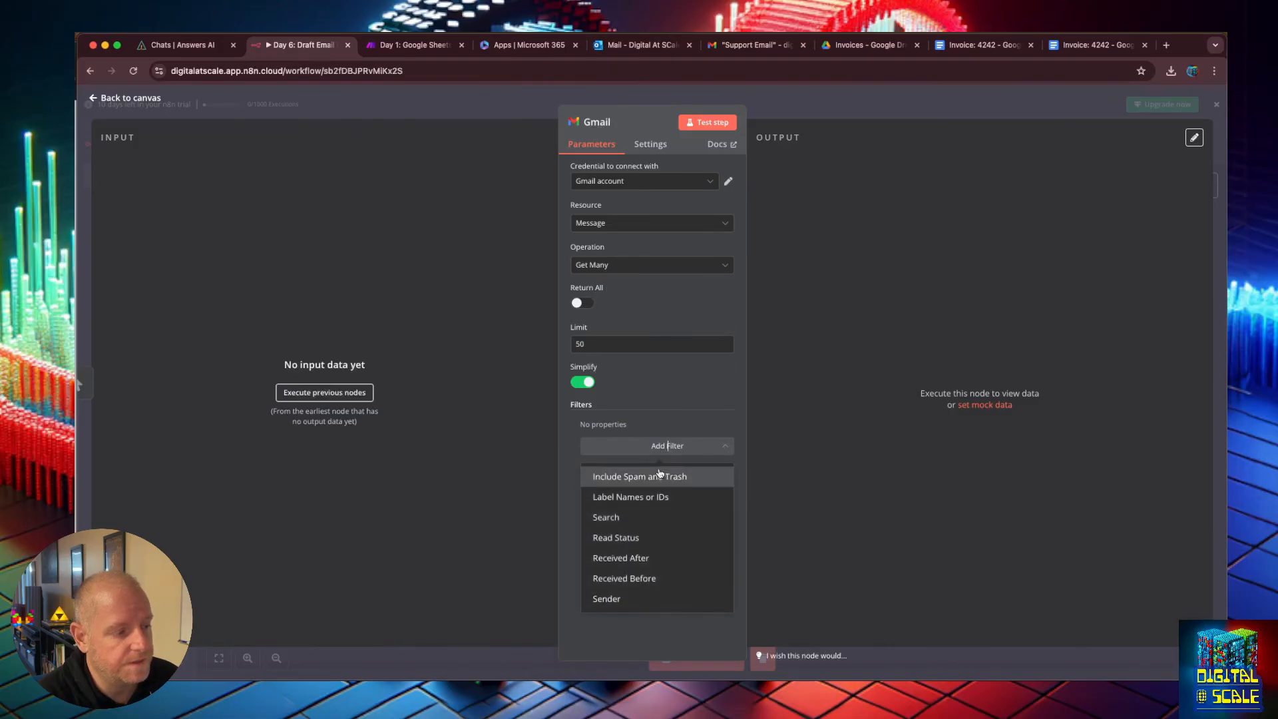
click(663, 496)
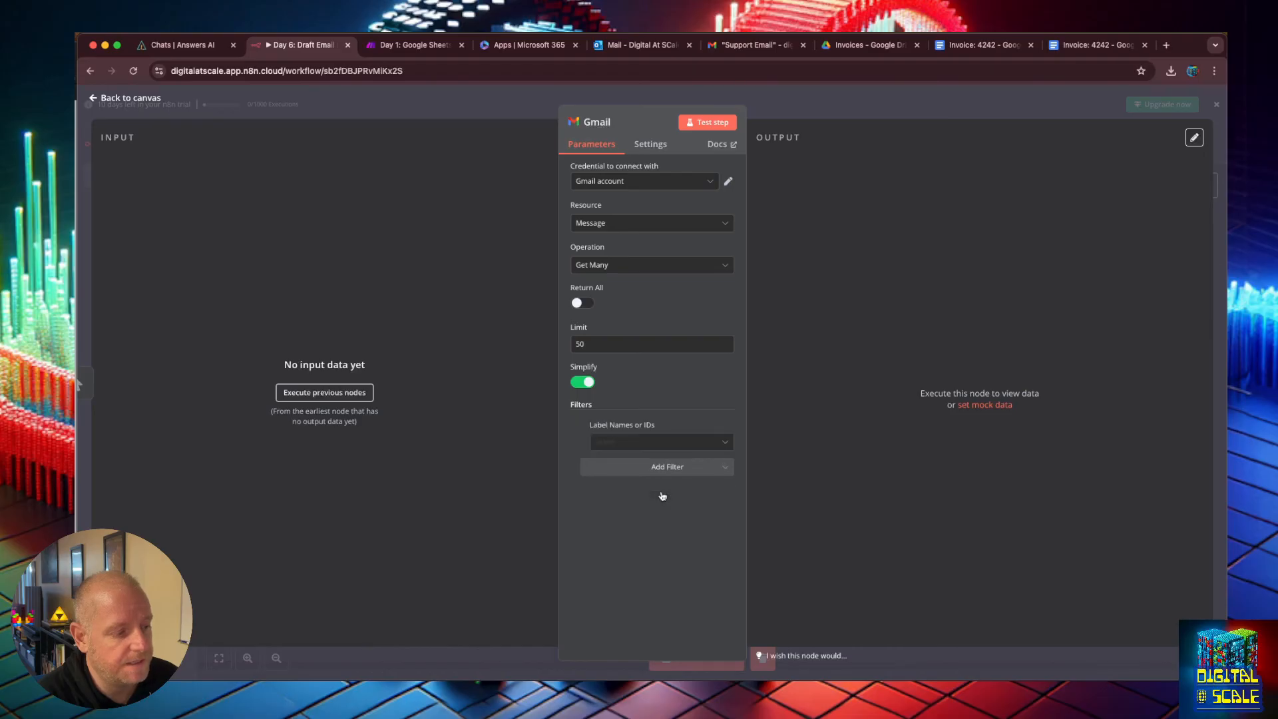
click(656, 441)
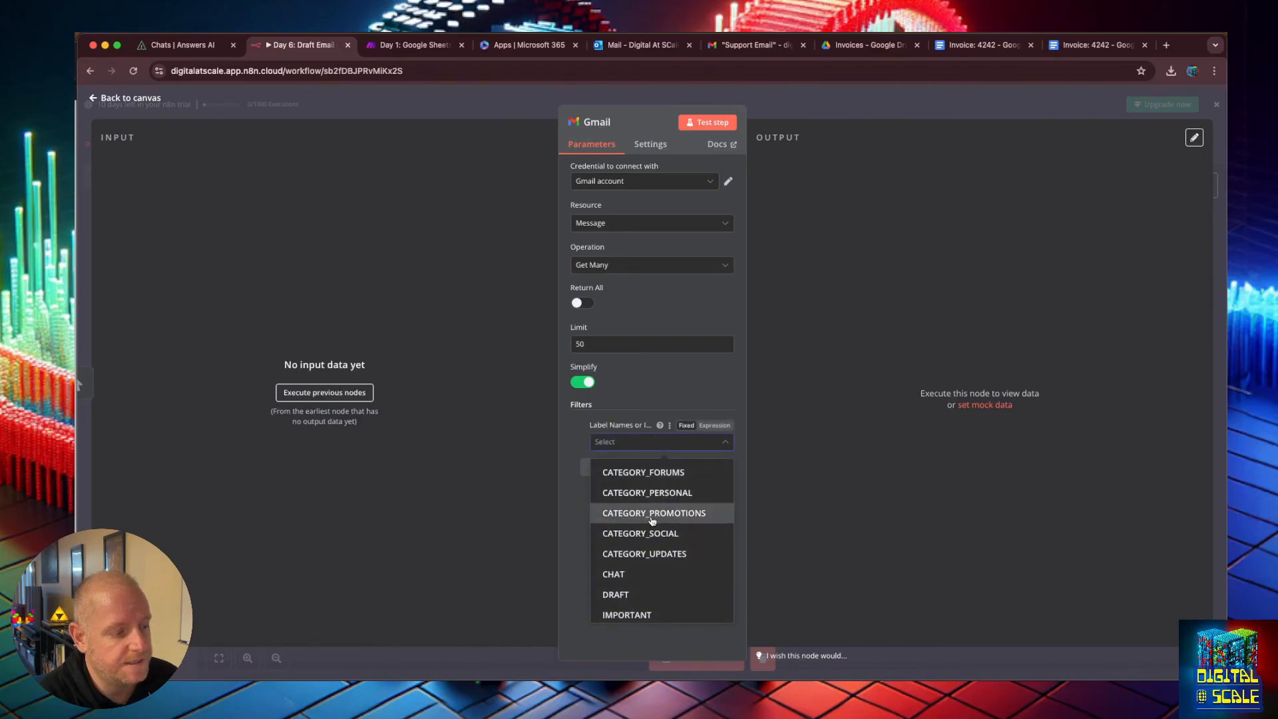
scroll(648, 522, down, 3)
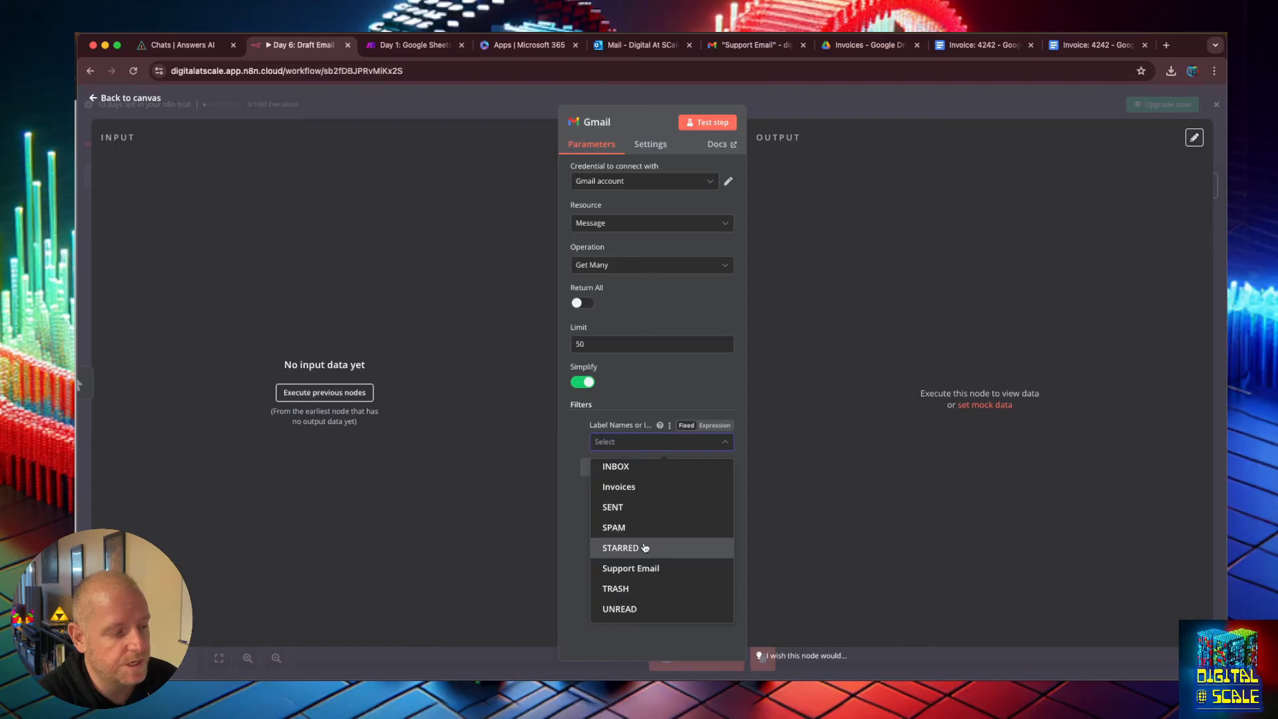
click(650, 568)
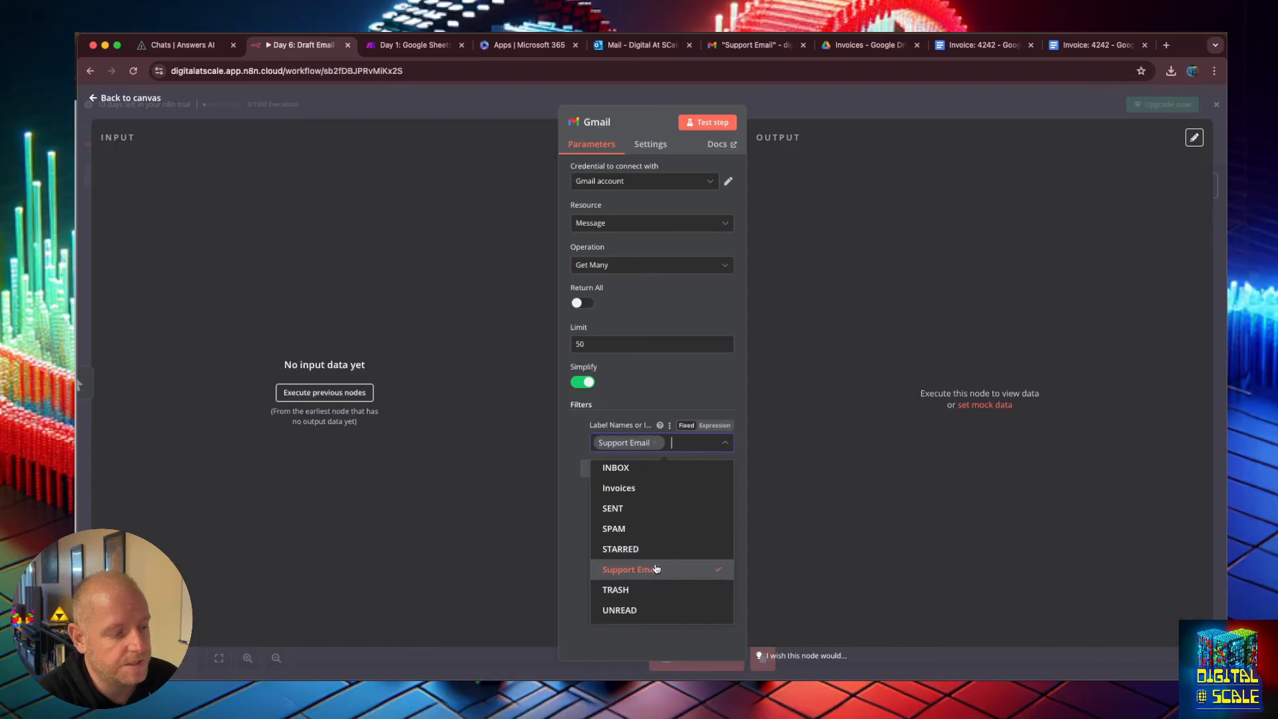
click(725, 385)
click(708, 123)
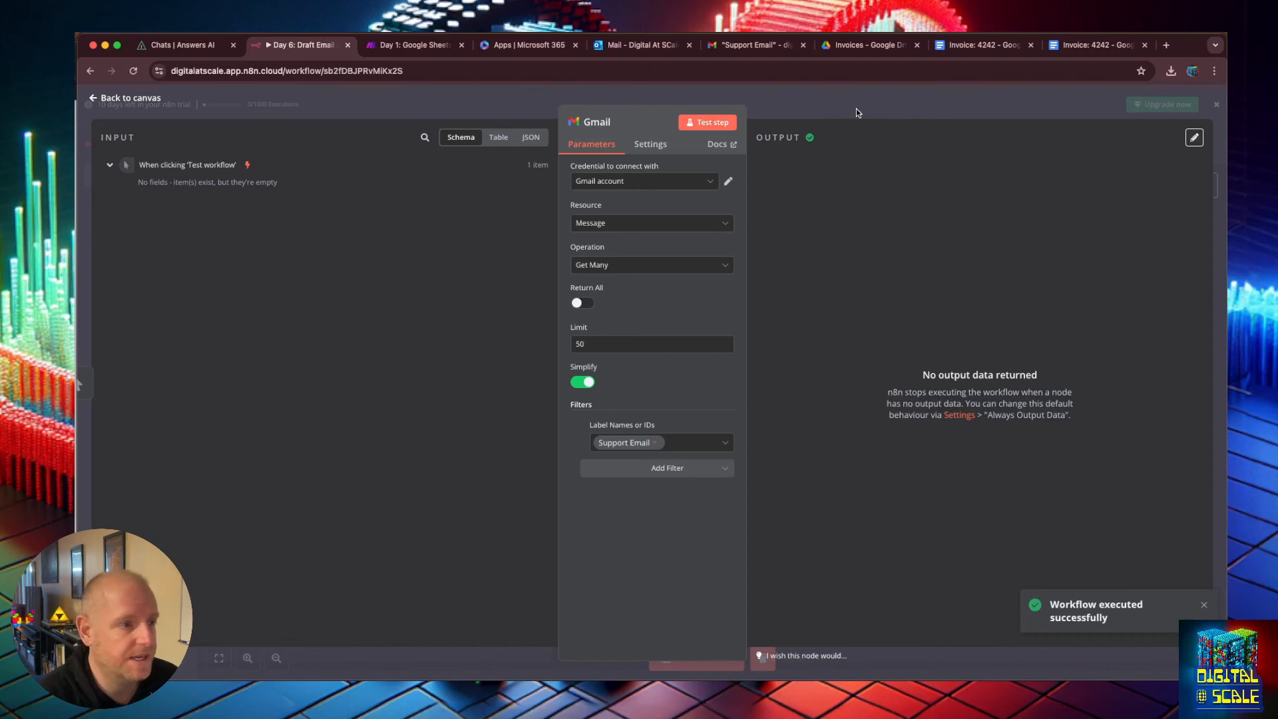
Switch to Outlook and start a new email to Digital At Scale with the subject Your App is Broken Fool.
click(630, 45)
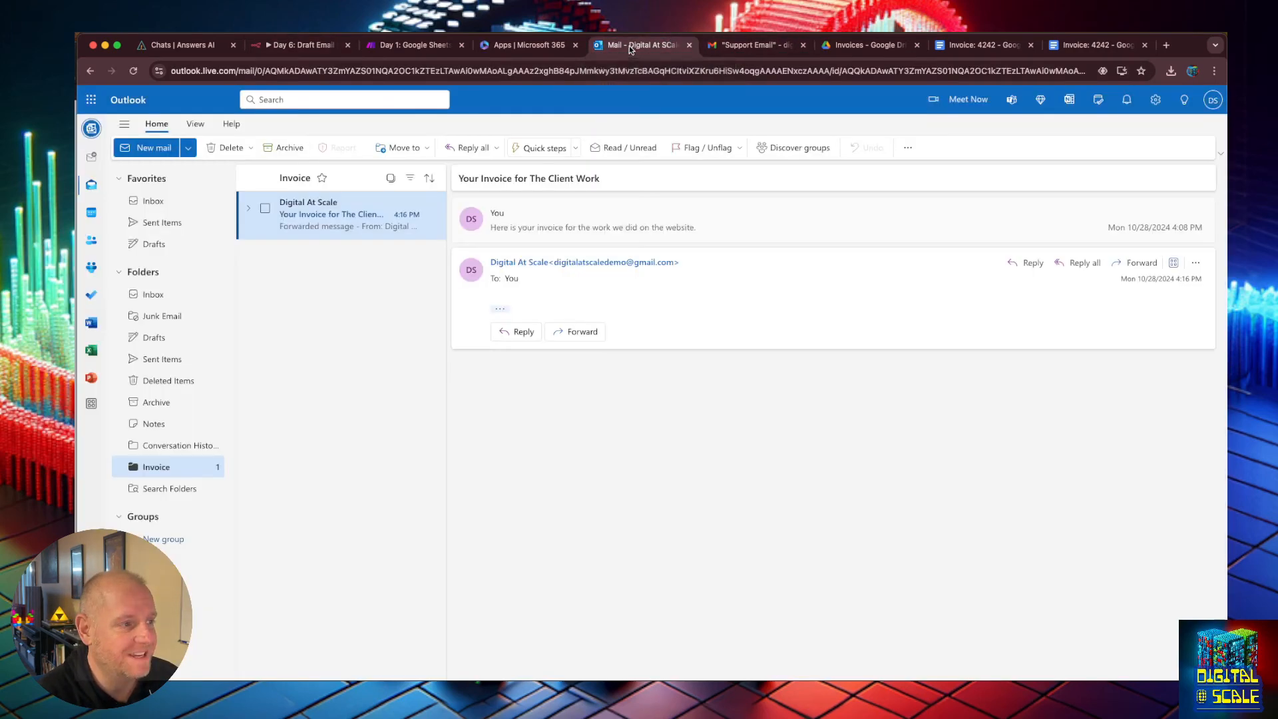
click(137, 149)
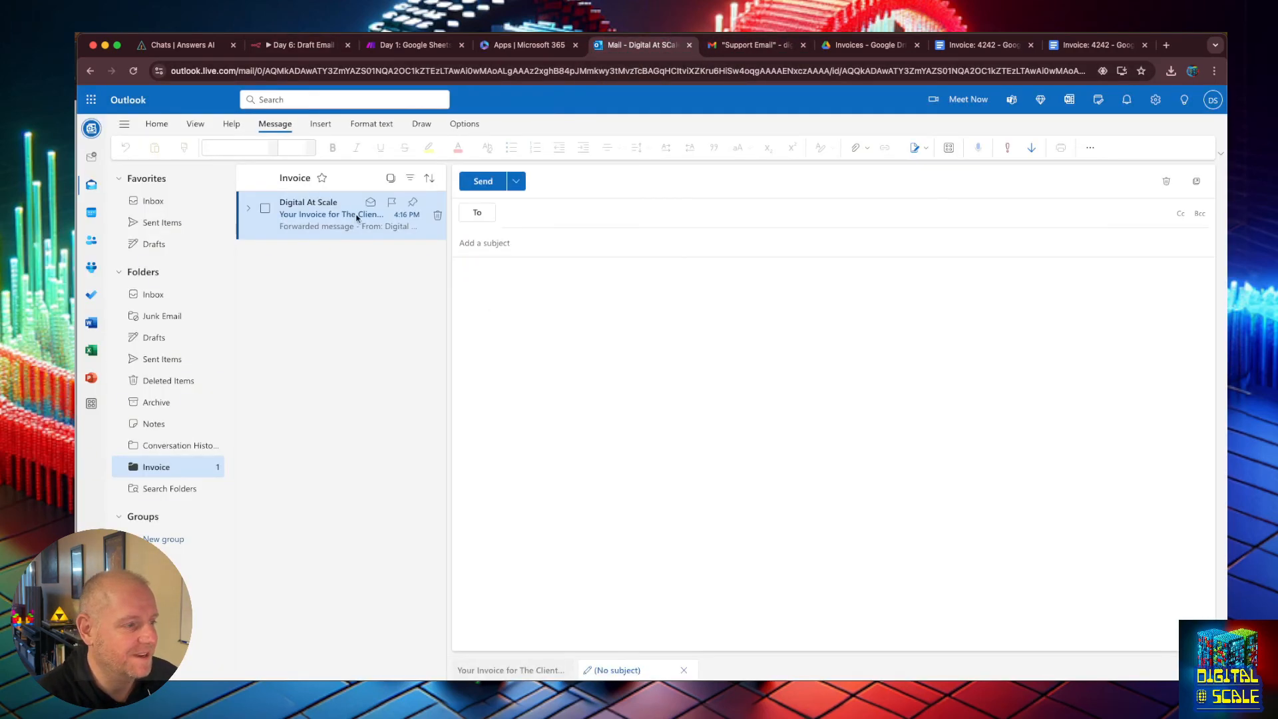
text(digital)
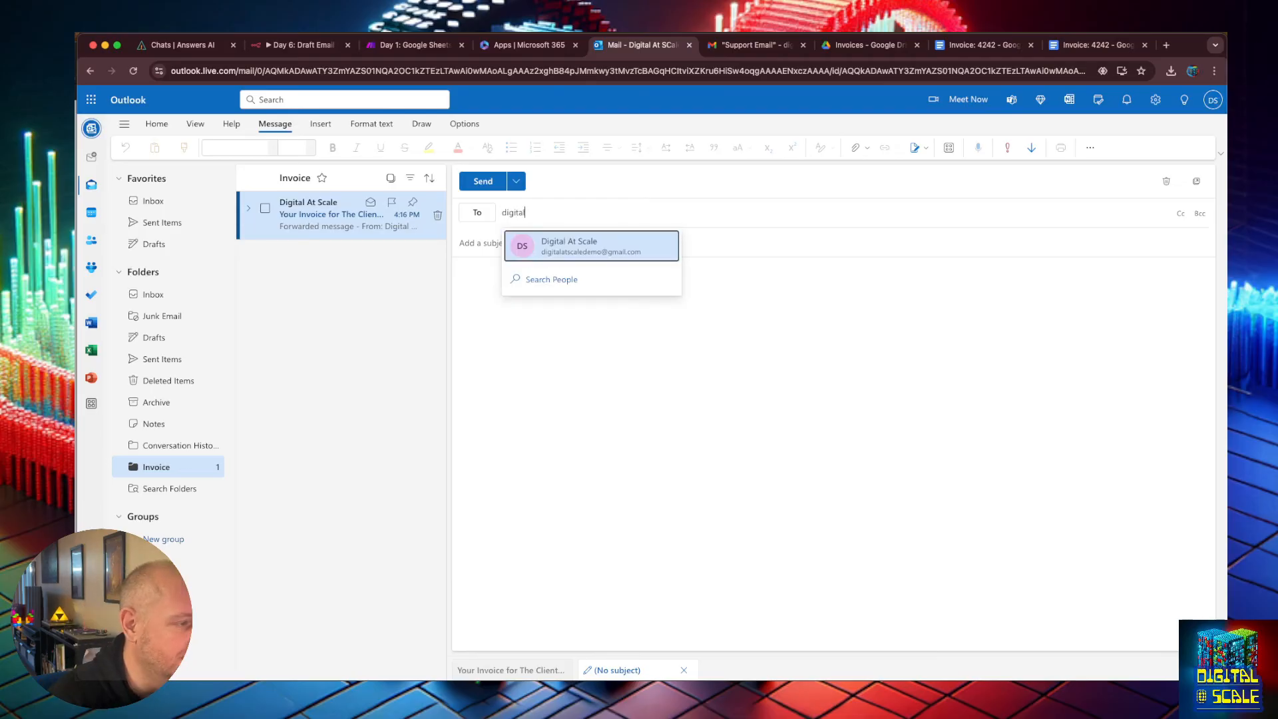
key(Return)
key(Tab)
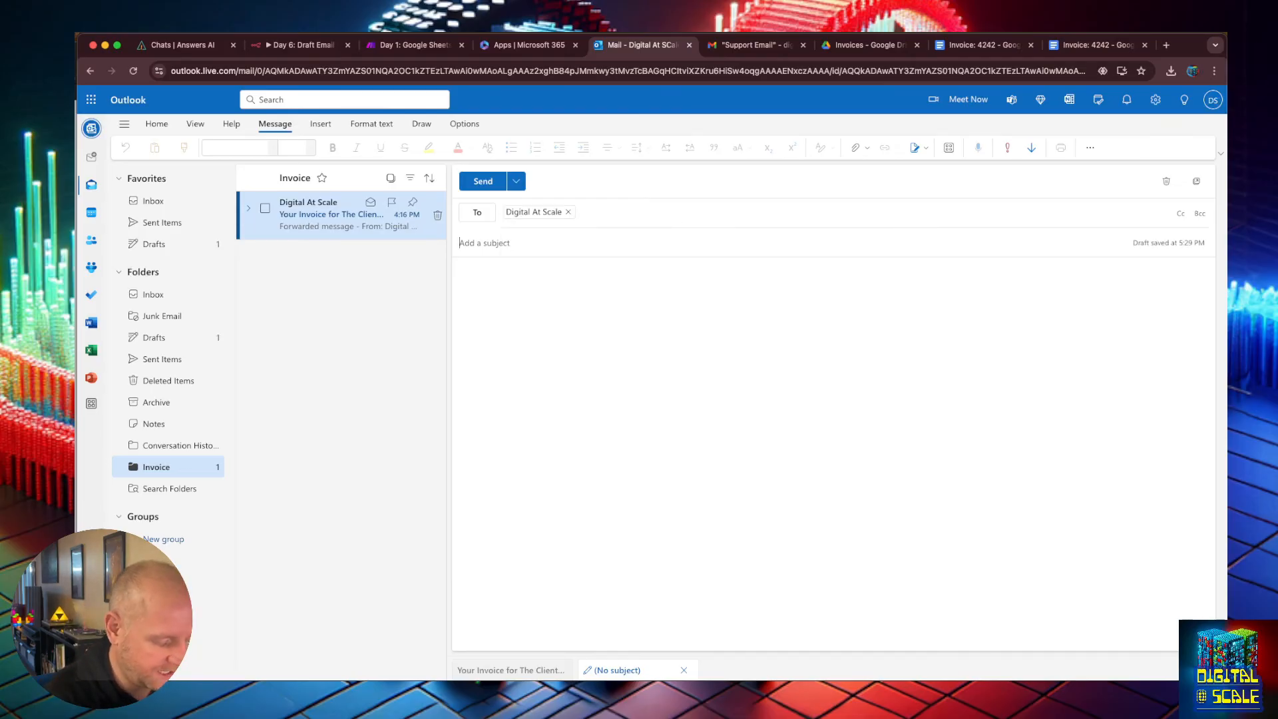
text(your App)
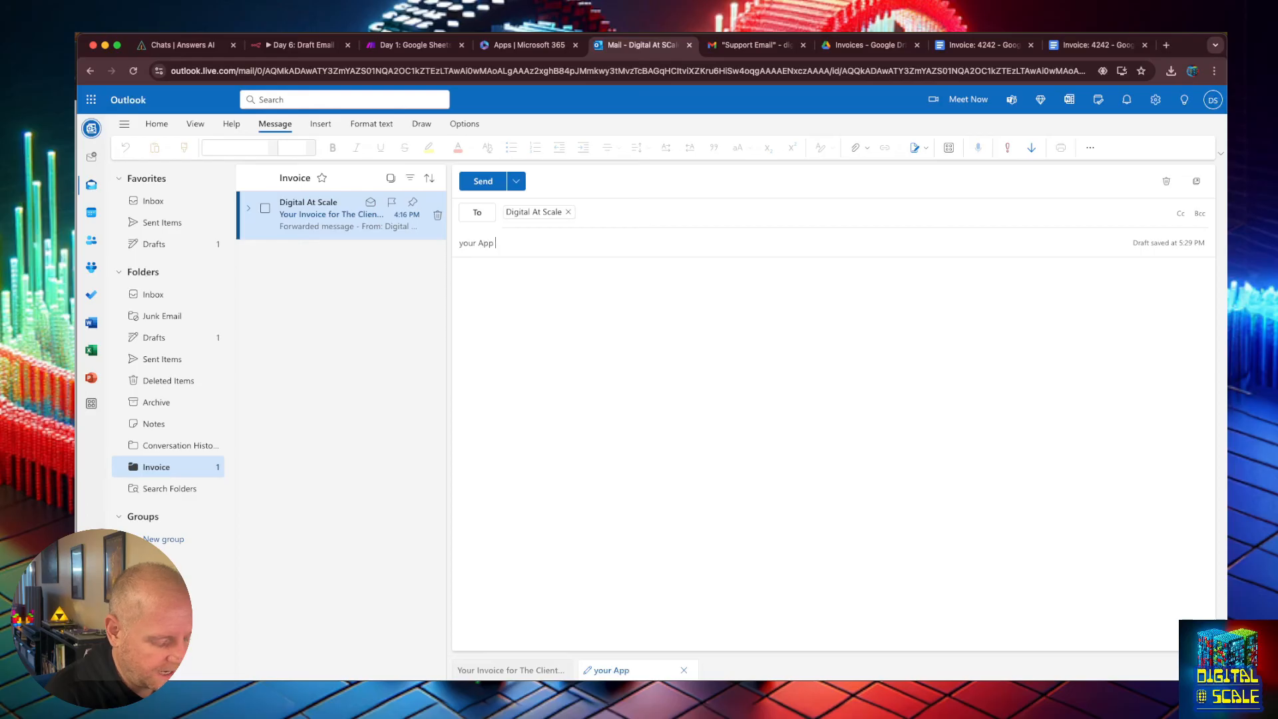
text( is Broken)
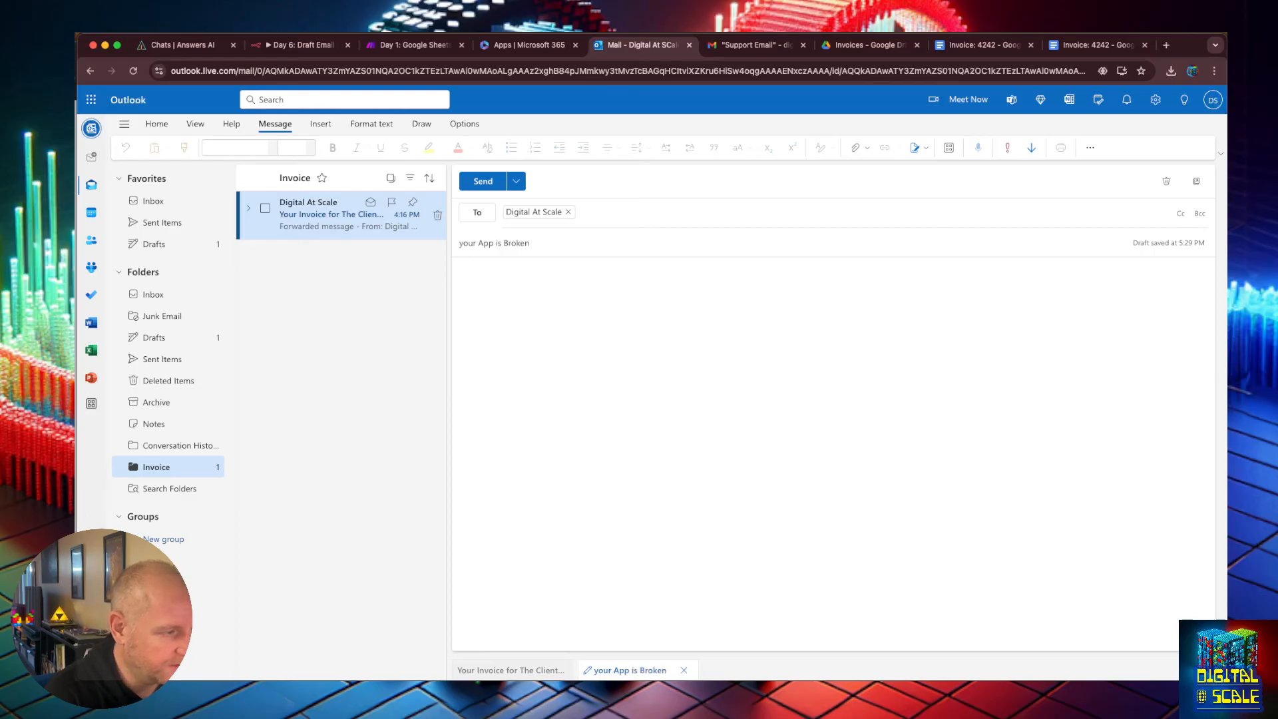
text( Fool)
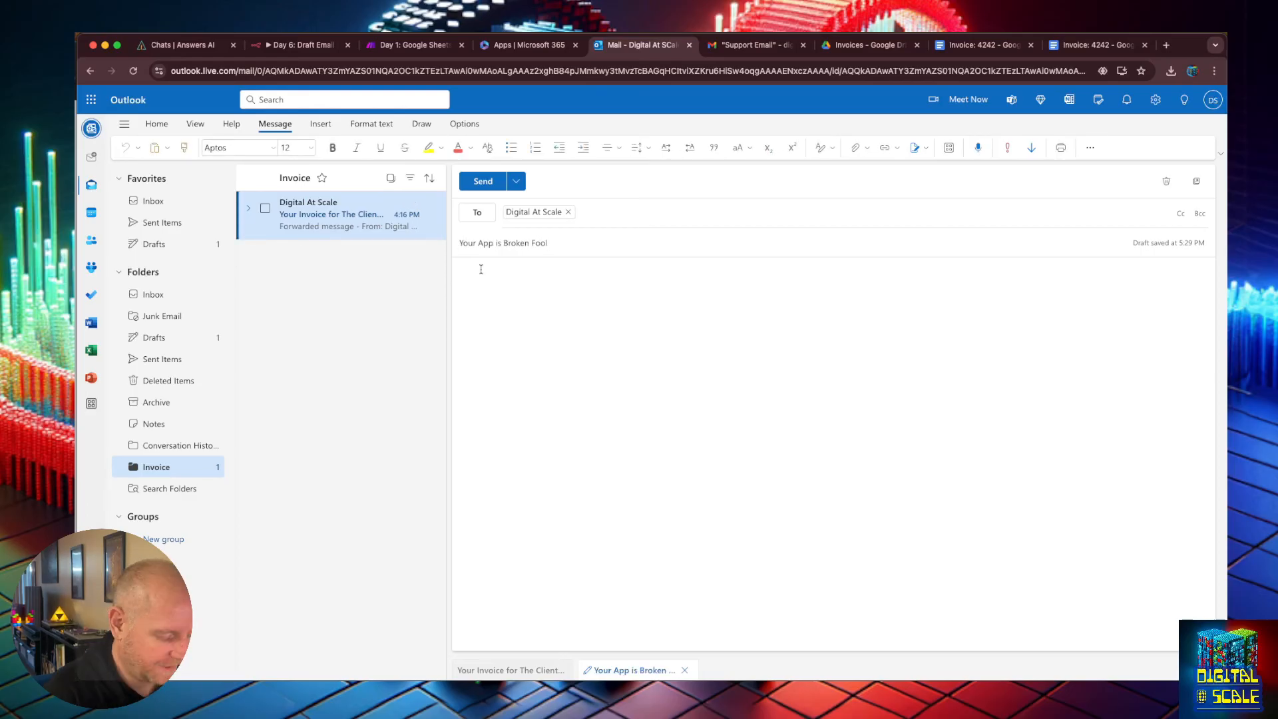
text(I tried to)
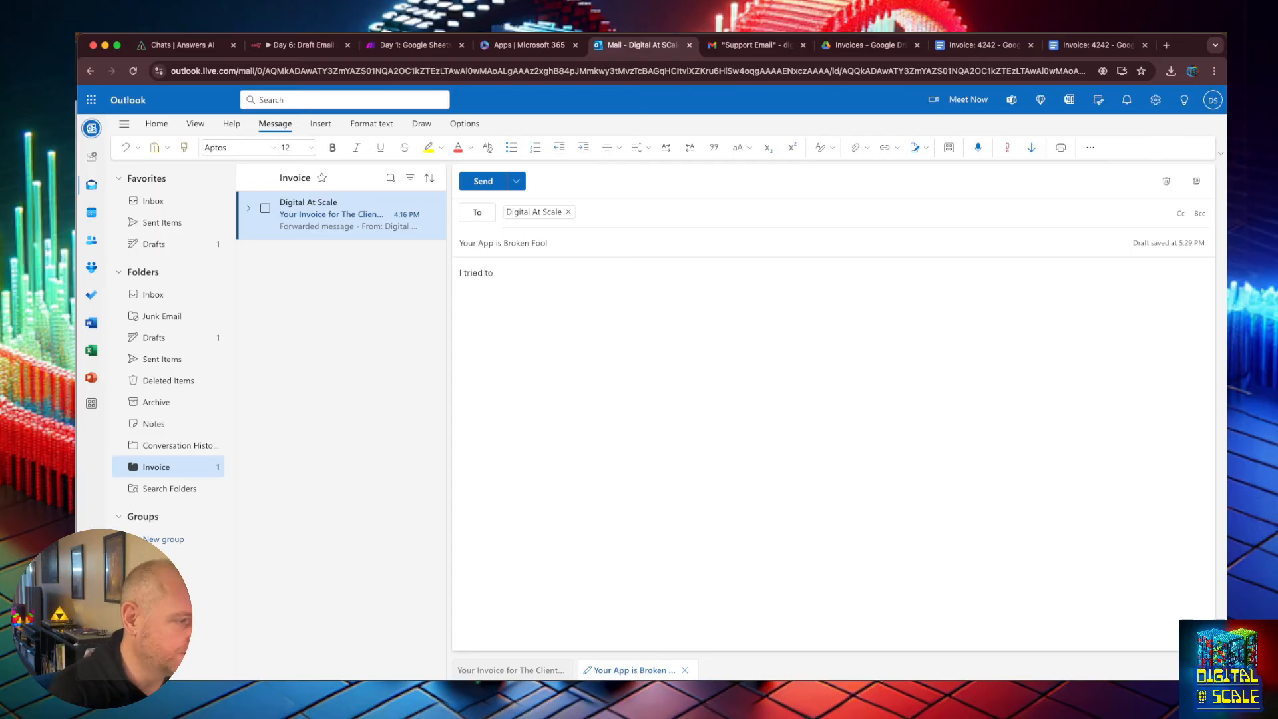
text(save a chat)
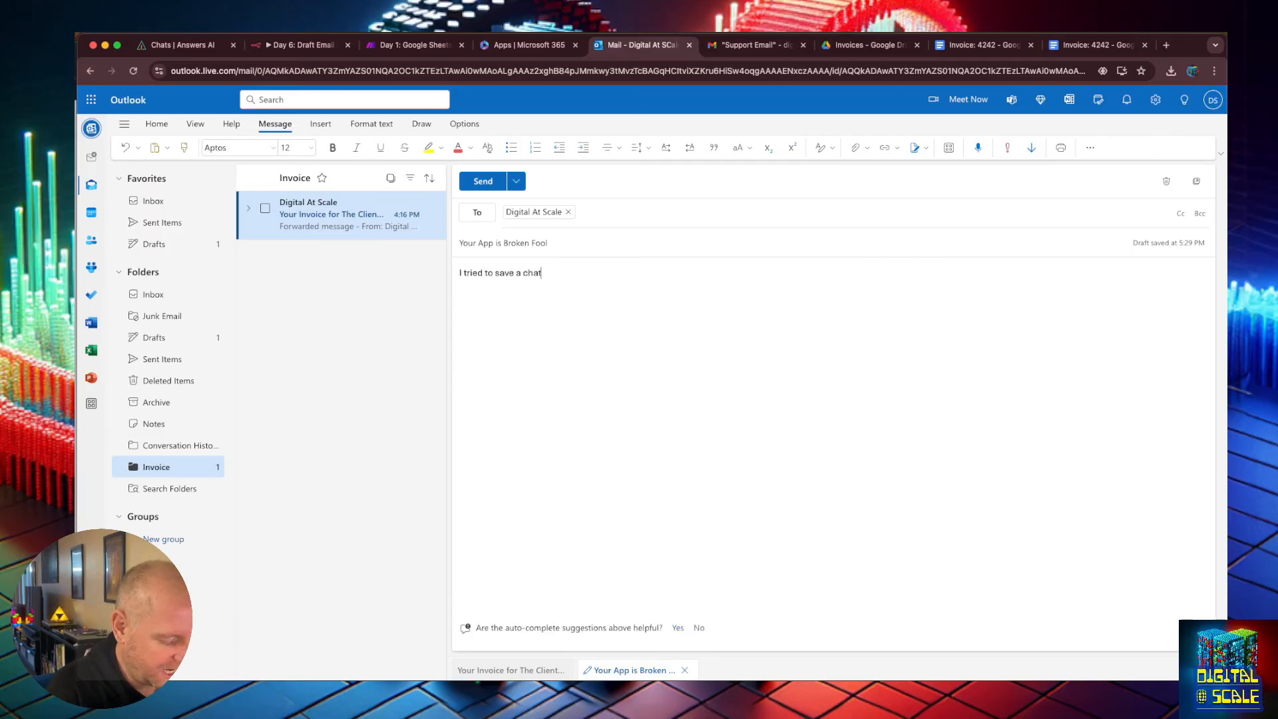
text(flow but it )
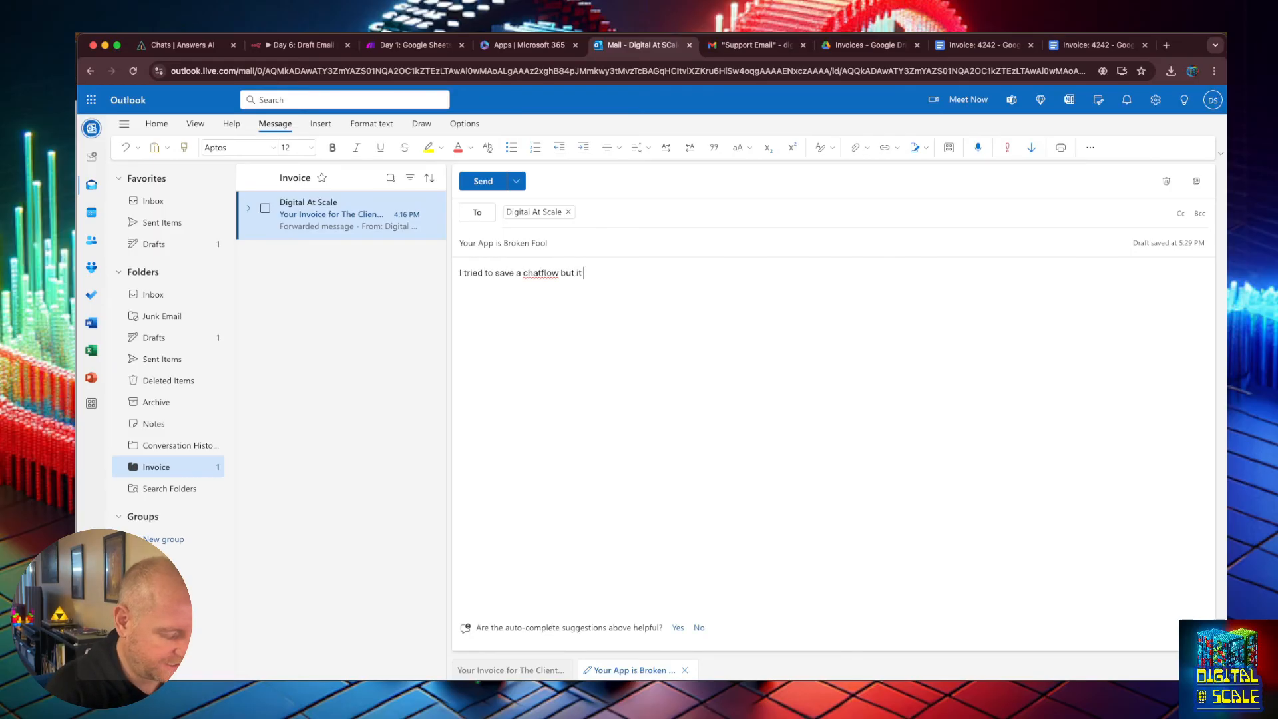
text(cleared all my)
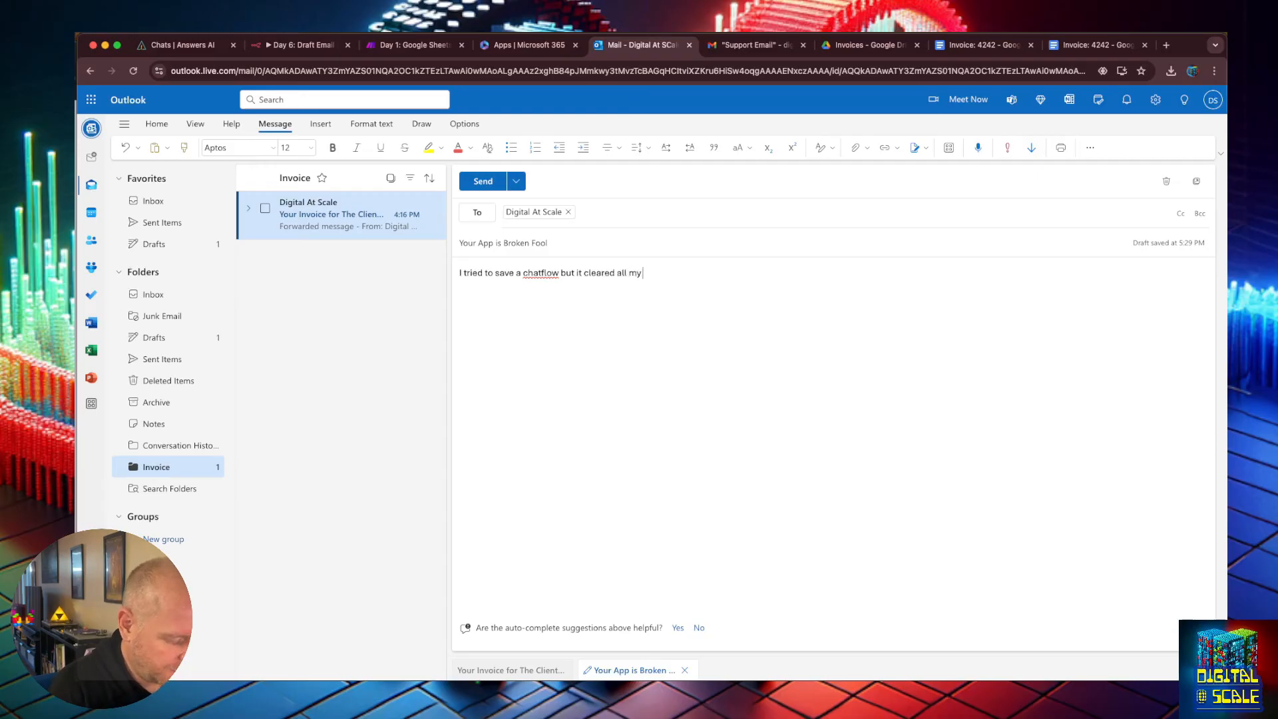
text( work out. I lo)
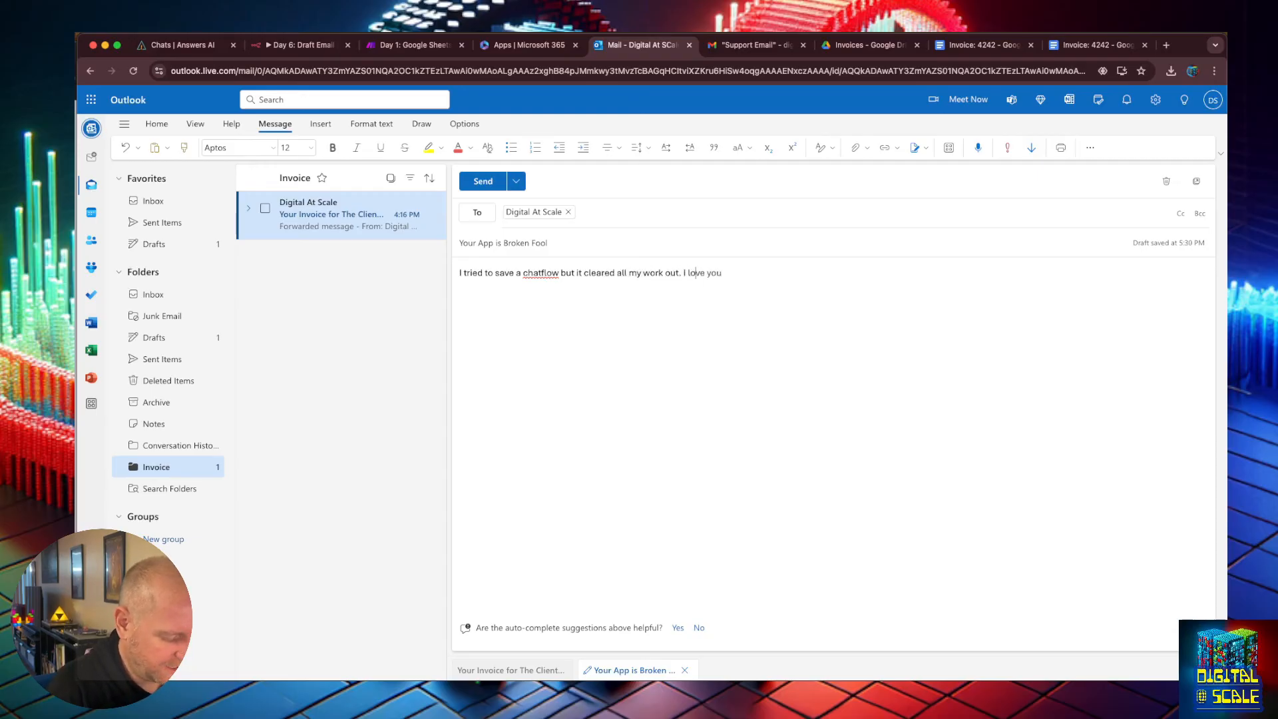
text(st everything! Can I)
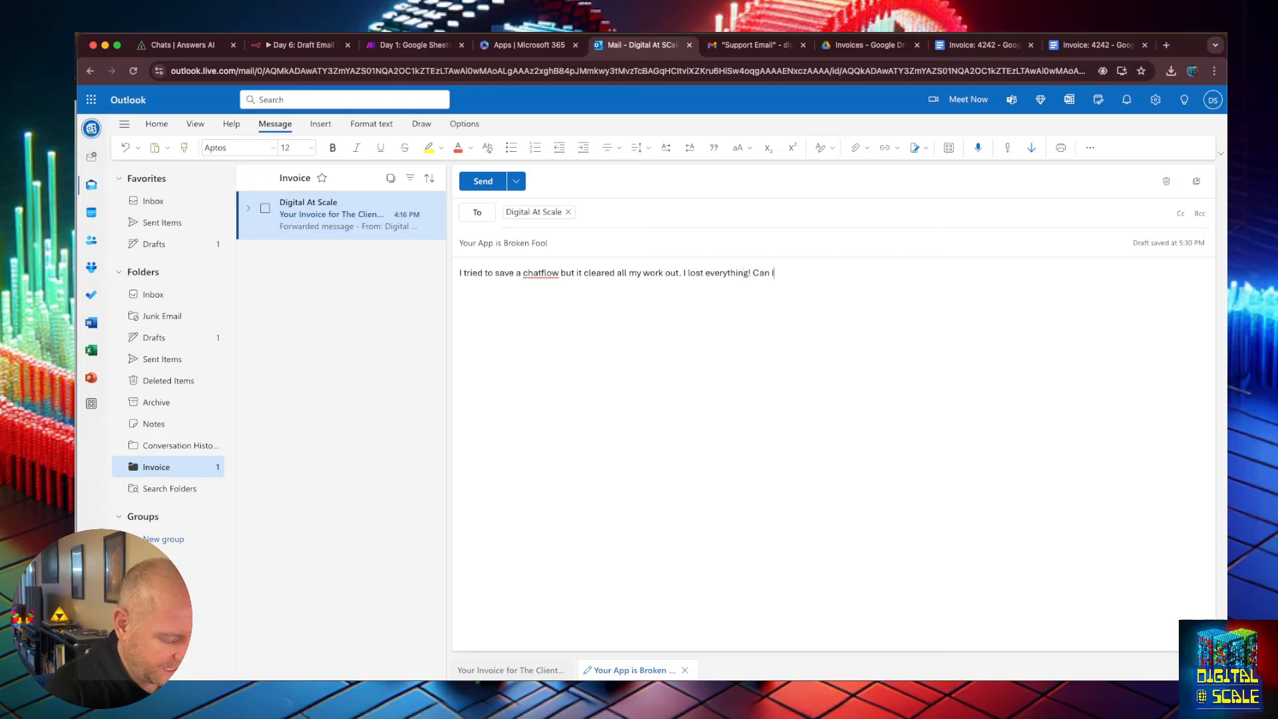
text( get it back???)
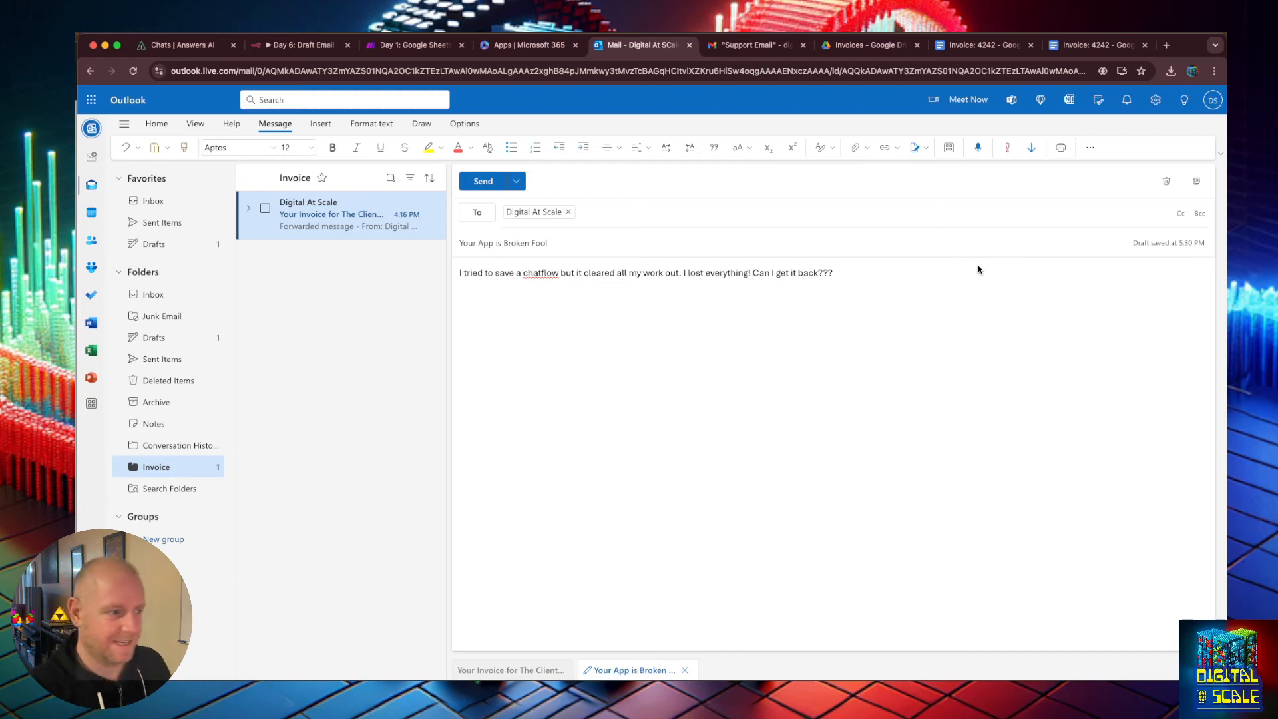
Write the body "I tried to save a chatflow but it cleared all my work out. I lost everything! Can I get it back???" and remove Fool from the subject.
drag(548, 244, 459, 245)
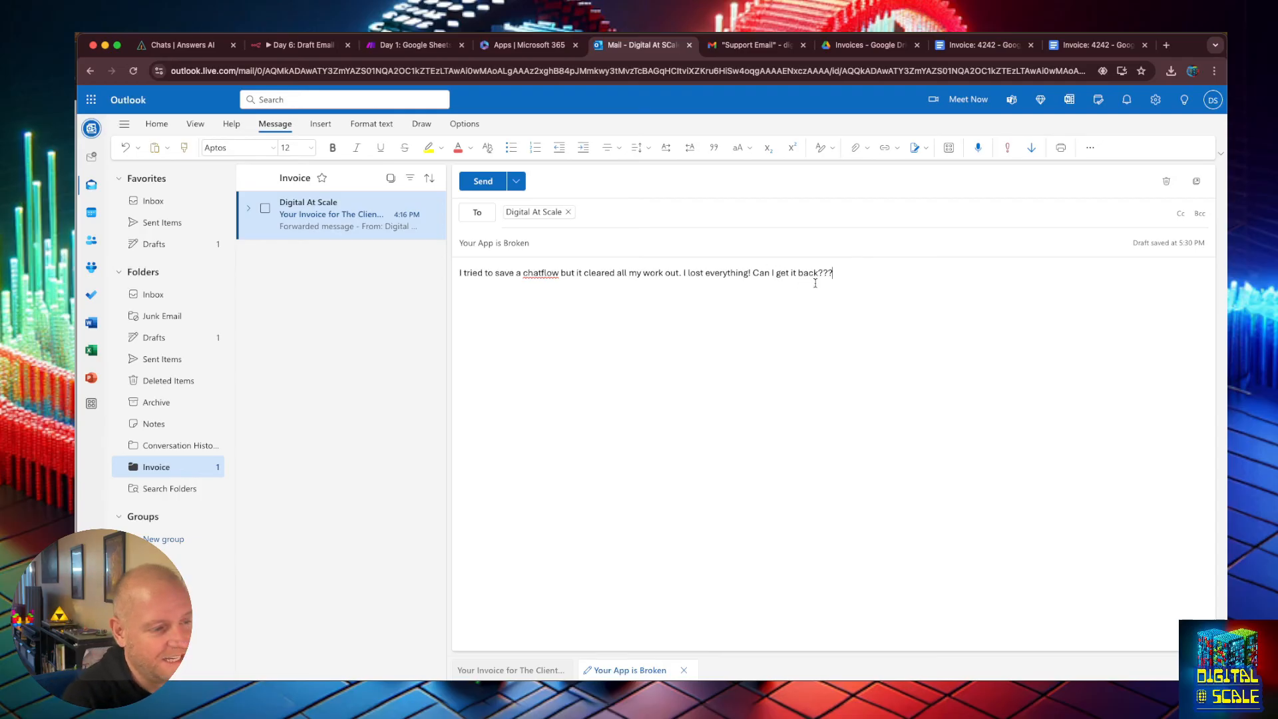
Add a sign-off line with the sender's name below the body and send the support email.
key(Return)
key(Return)
text(--Conce)
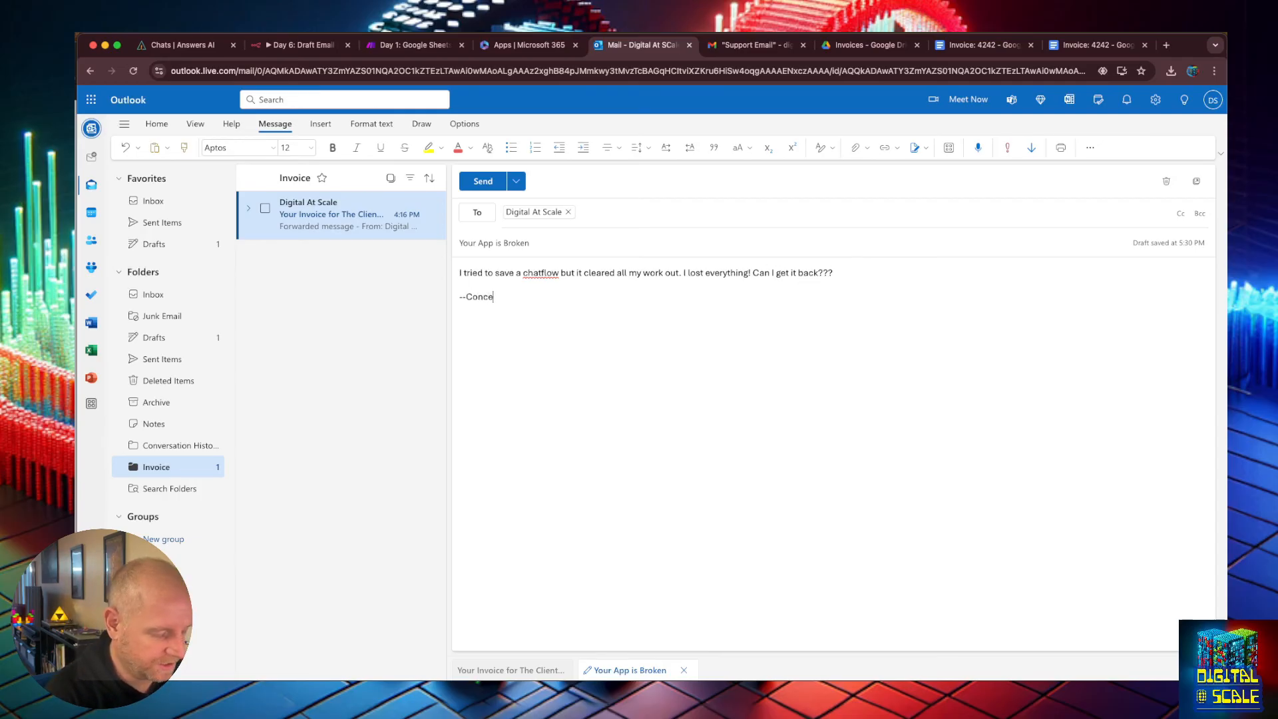
key(BackSpace)
key(BackSpace)
text(Stan)
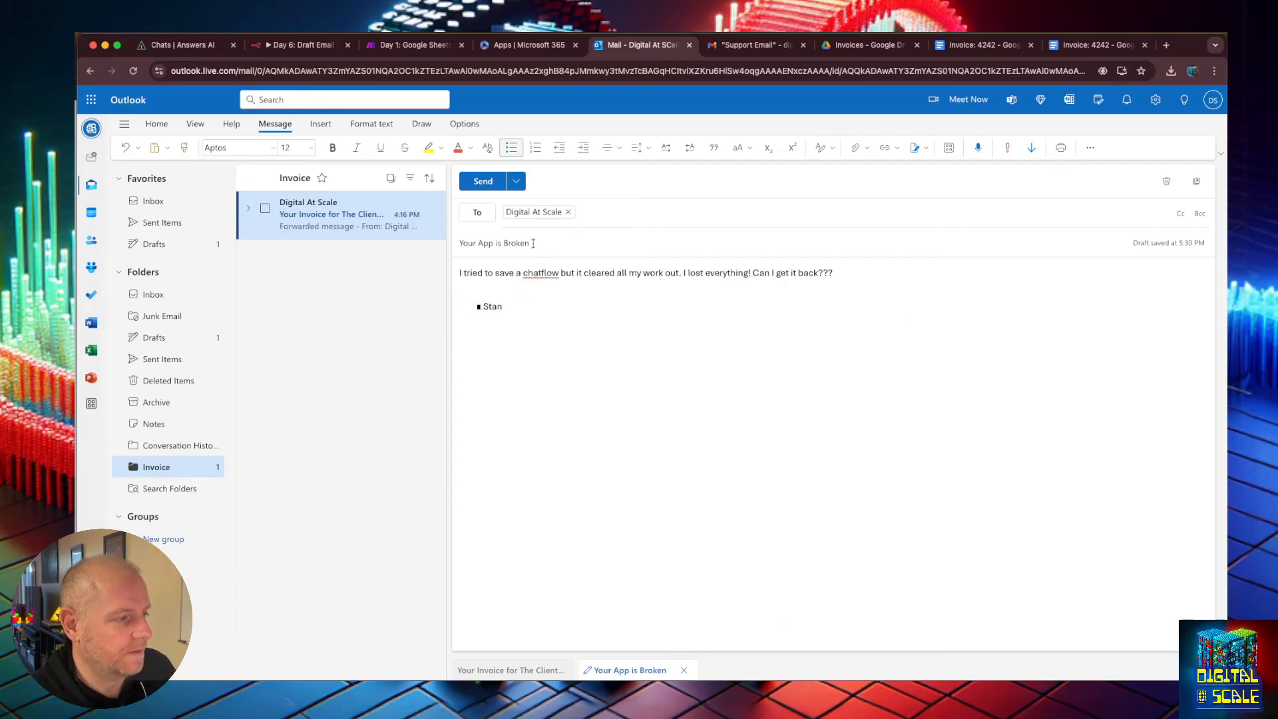
click(483, 181)
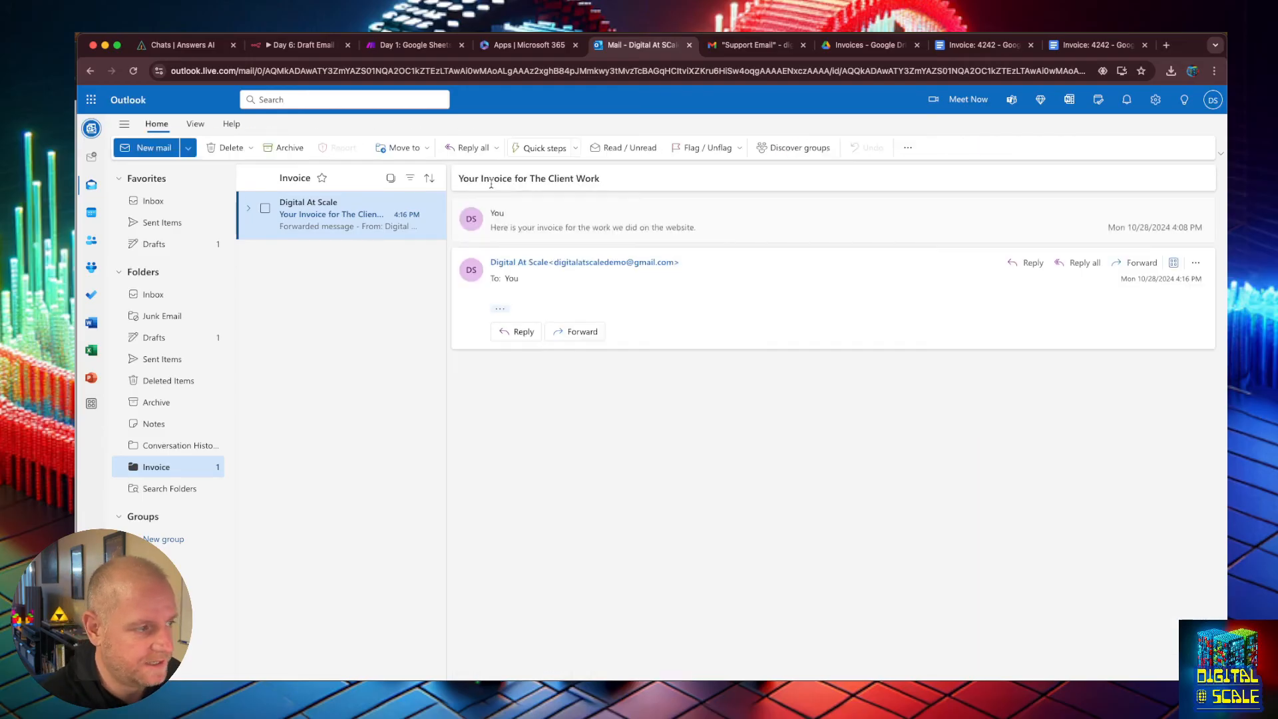
Switch to Gmail, clear the label search and check the inbox for the new Your App is Broken email.
click(765, 44)
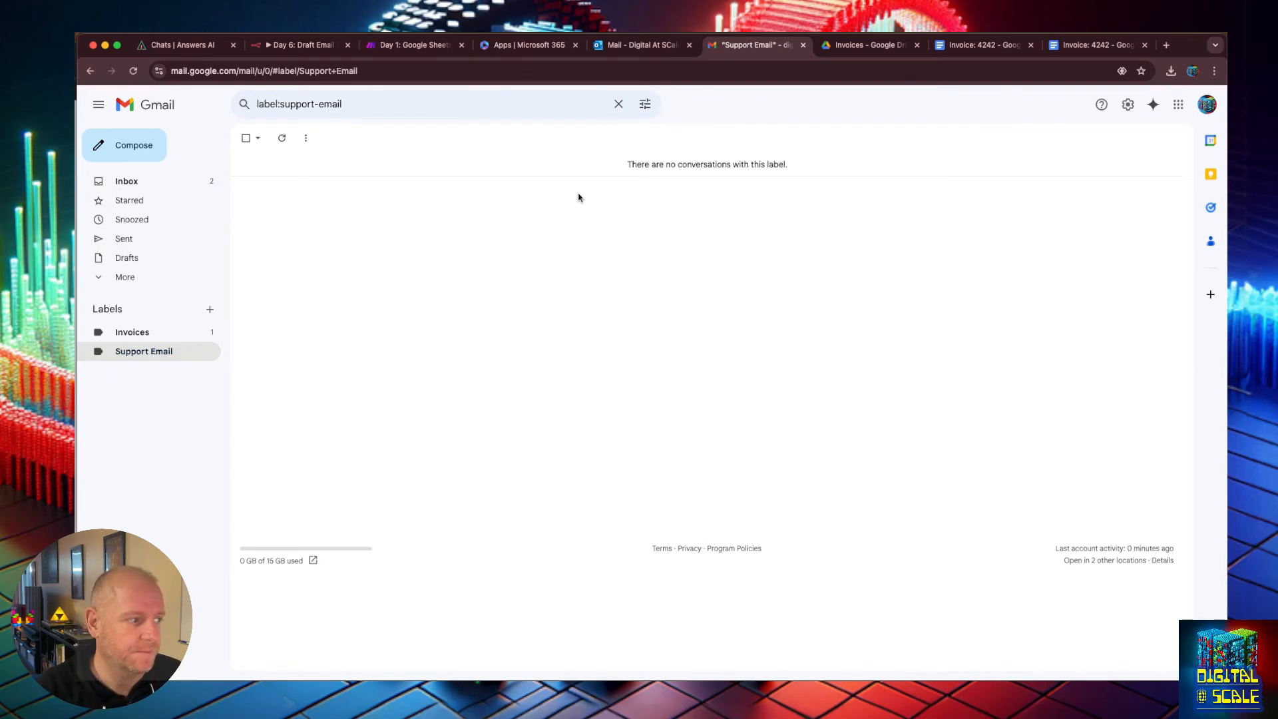
click(229, 106)
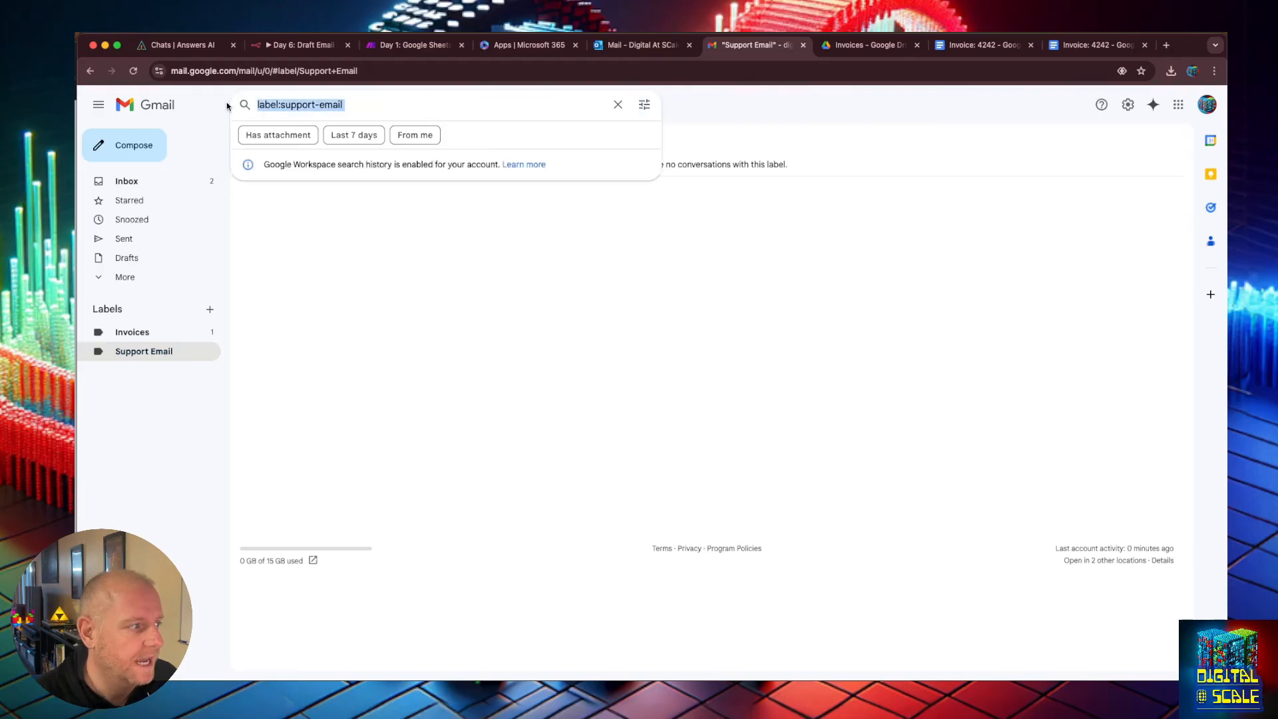
click(366, 245)
drag(347, 105, 247, 105)
key(BackSpace)
click(385, 233)
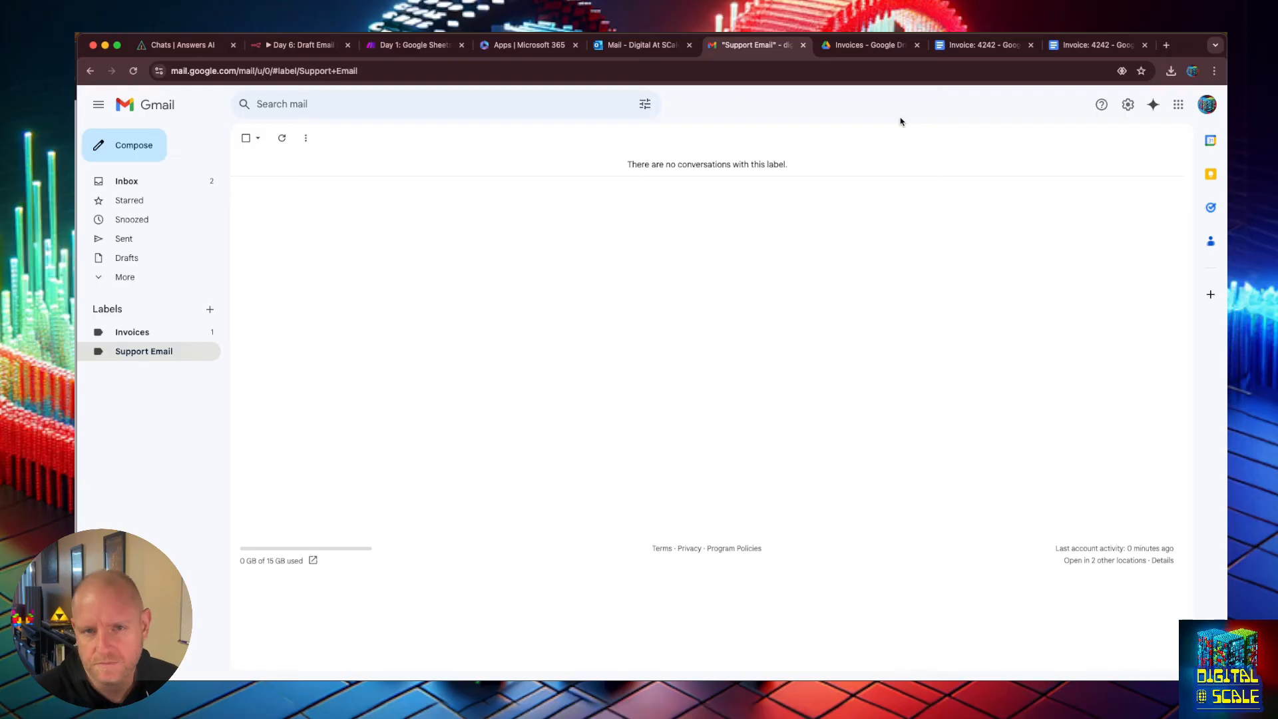
click(130, 189)
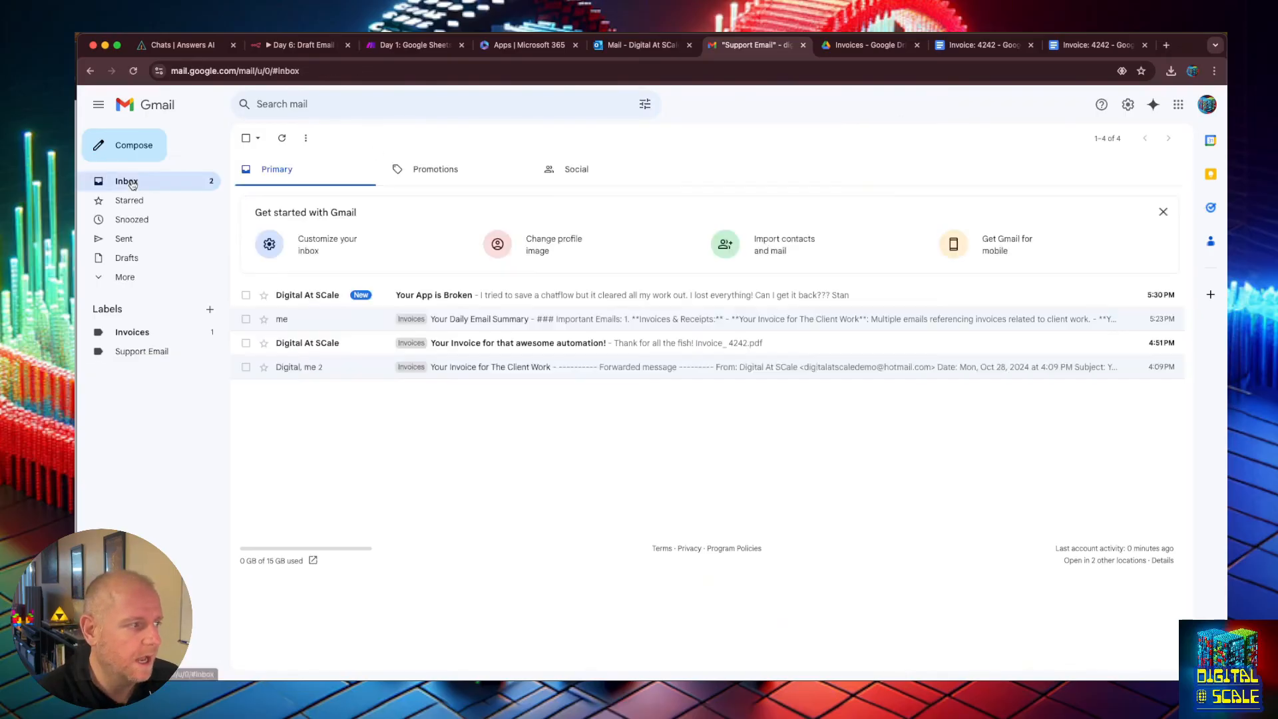
click(469, 295)
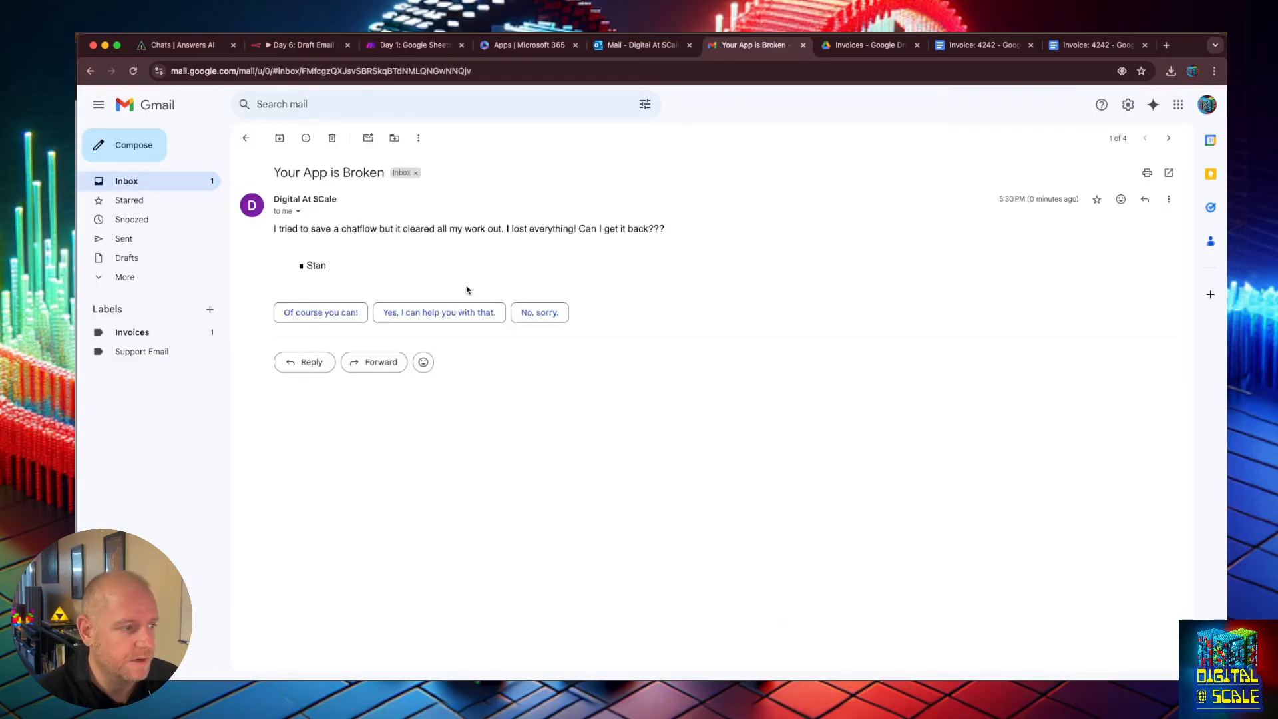
click(133, 176)
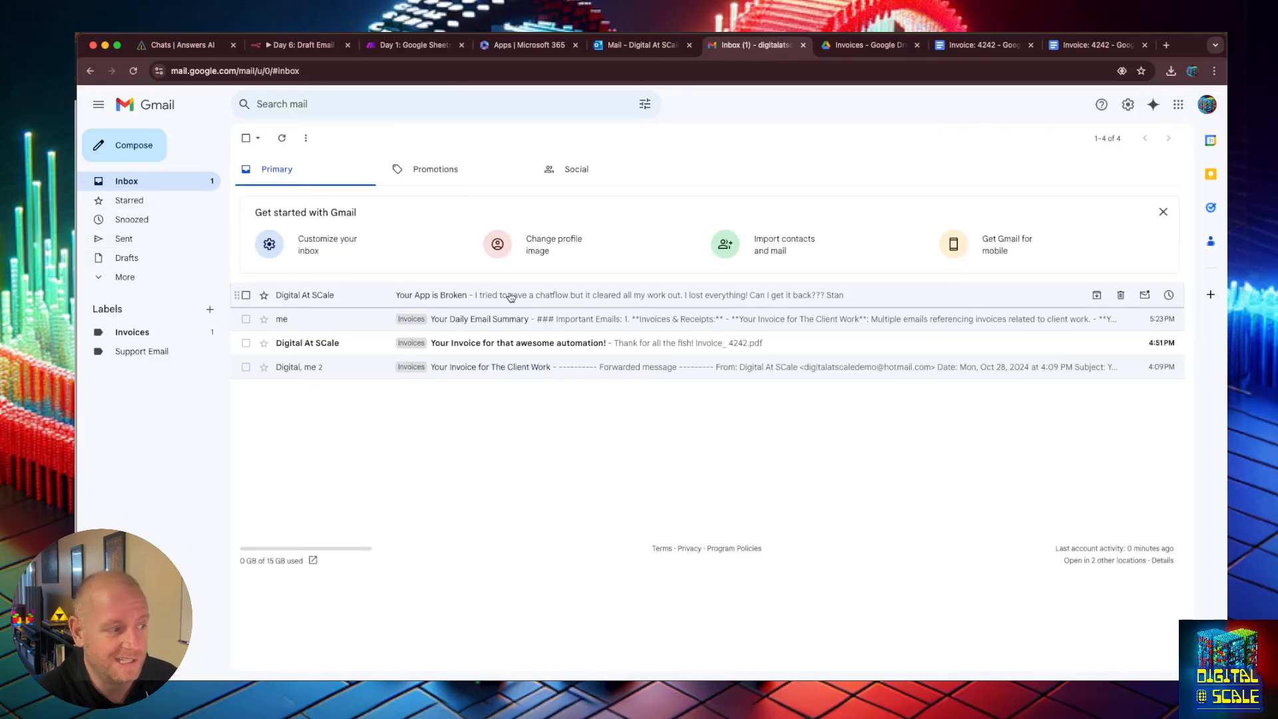
Move the Your App is Broken email into the Support Email label and check it under that label.
drag(510, 296, 131, 355)
click(245, 138)
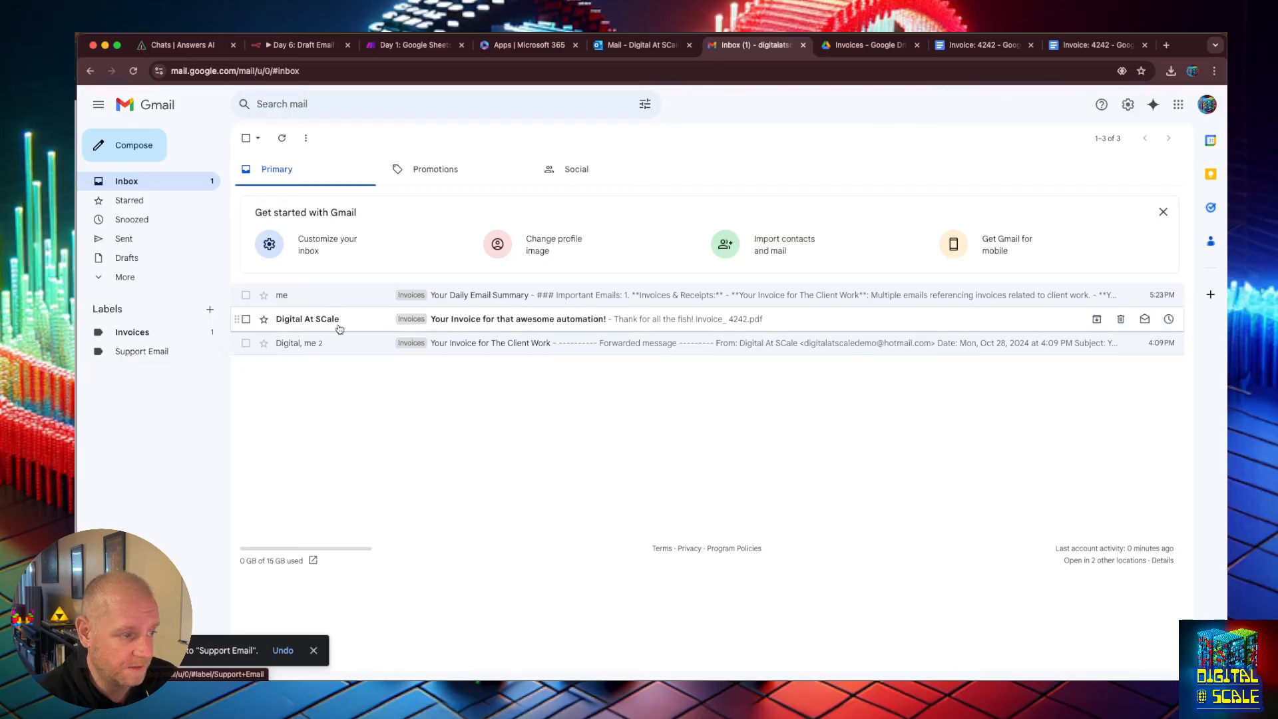
click(135, 356)
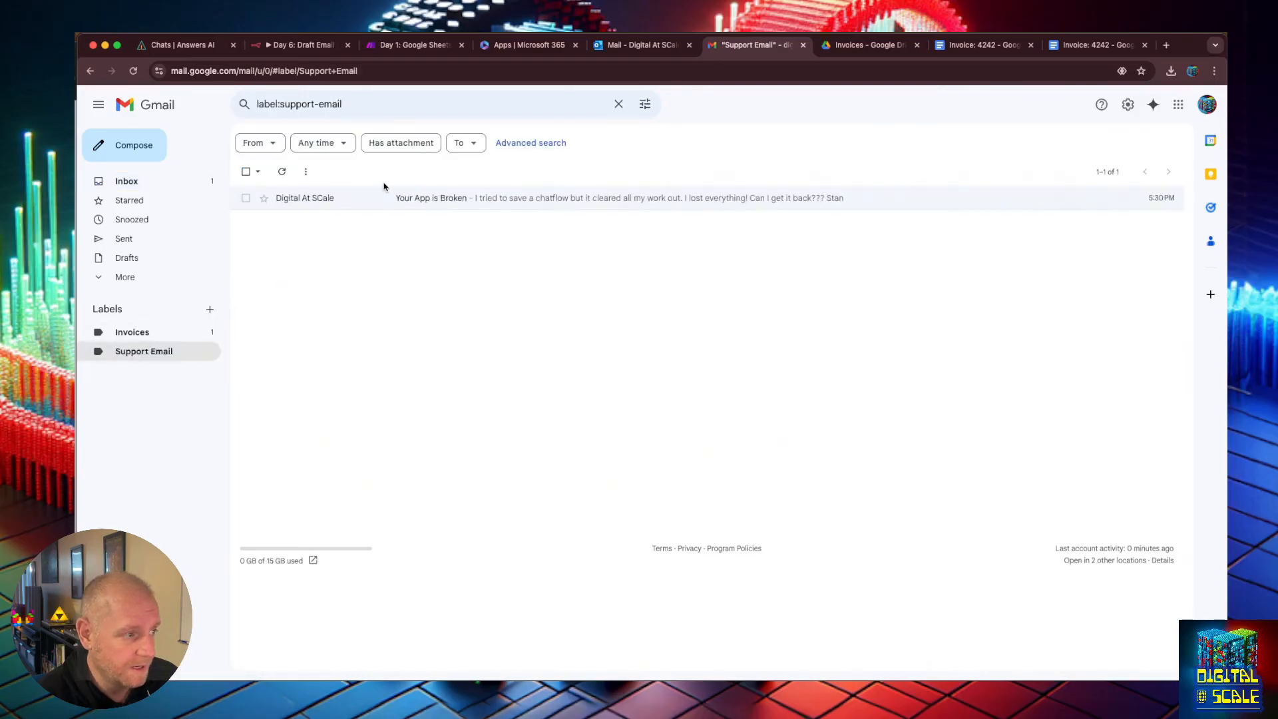
click(425, 198)
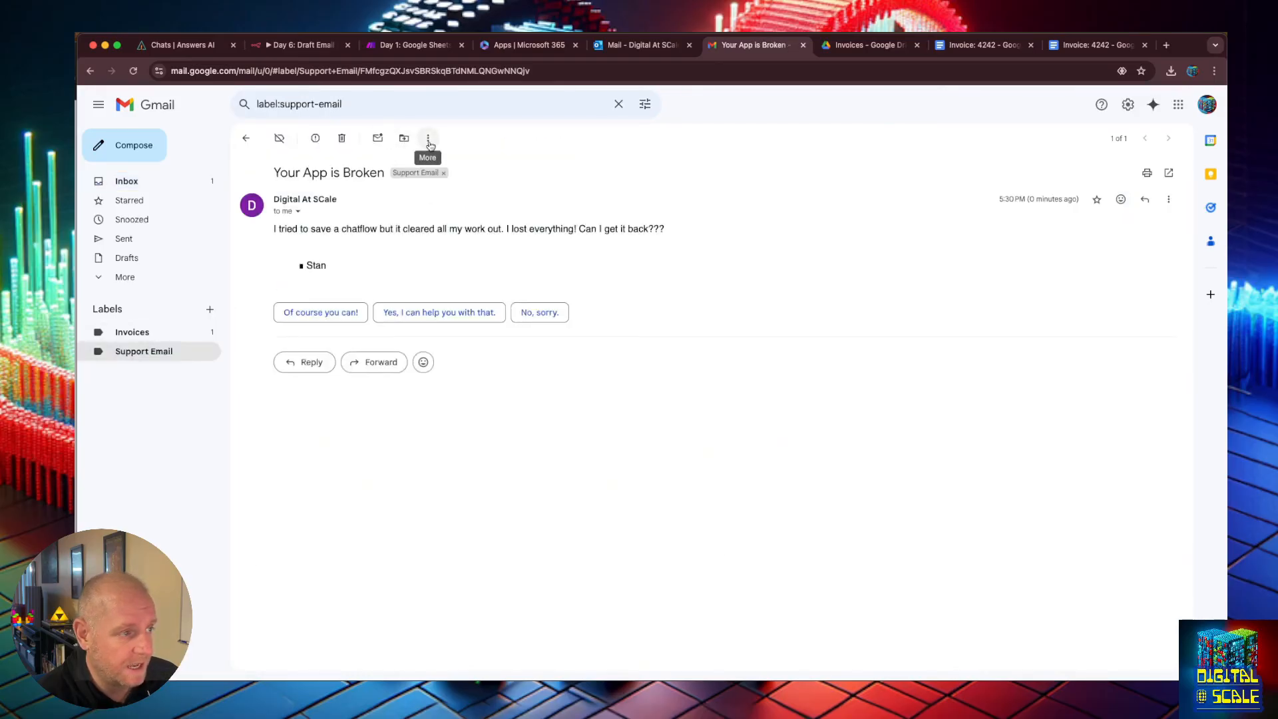
click(404, 140)
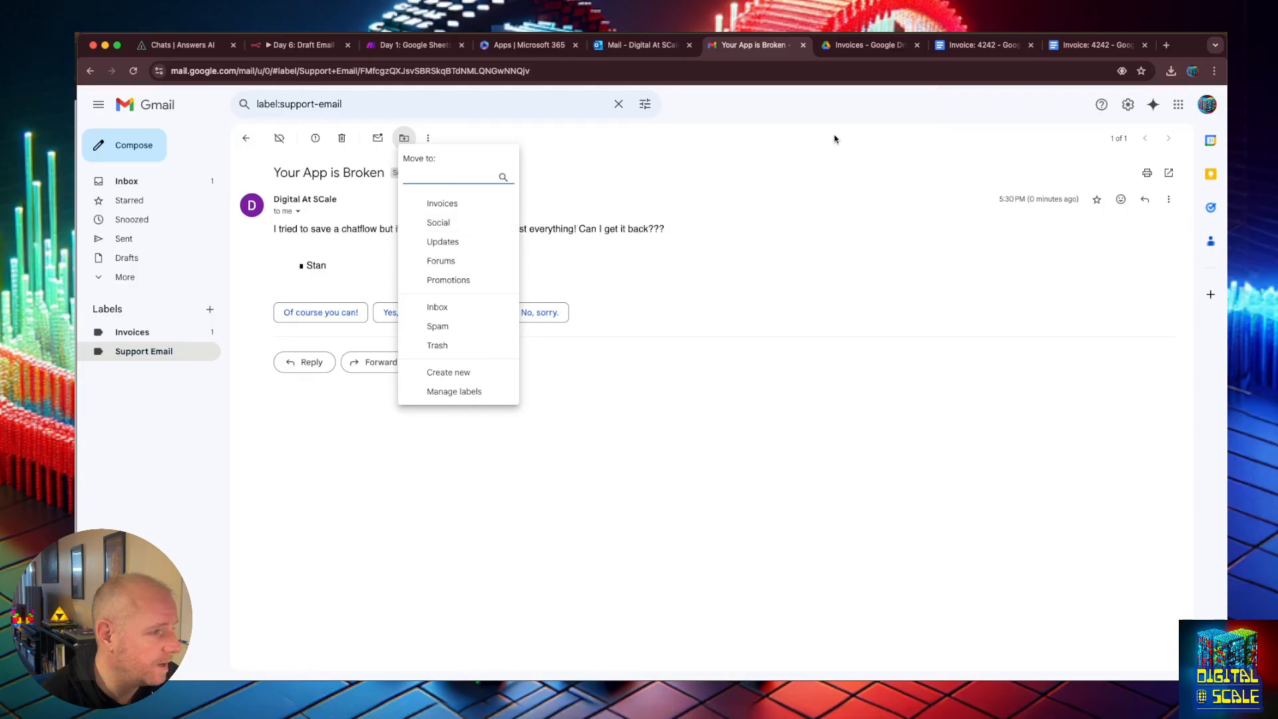
click(731, 160)
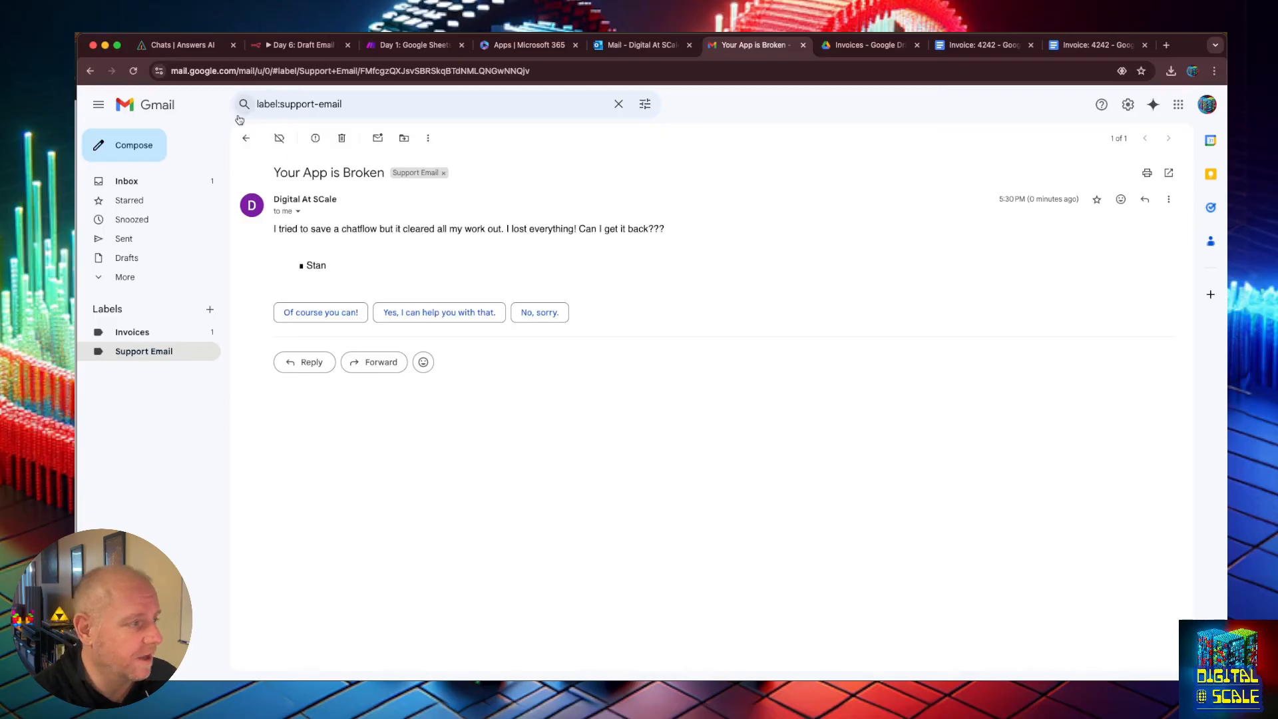
click(246, 138)
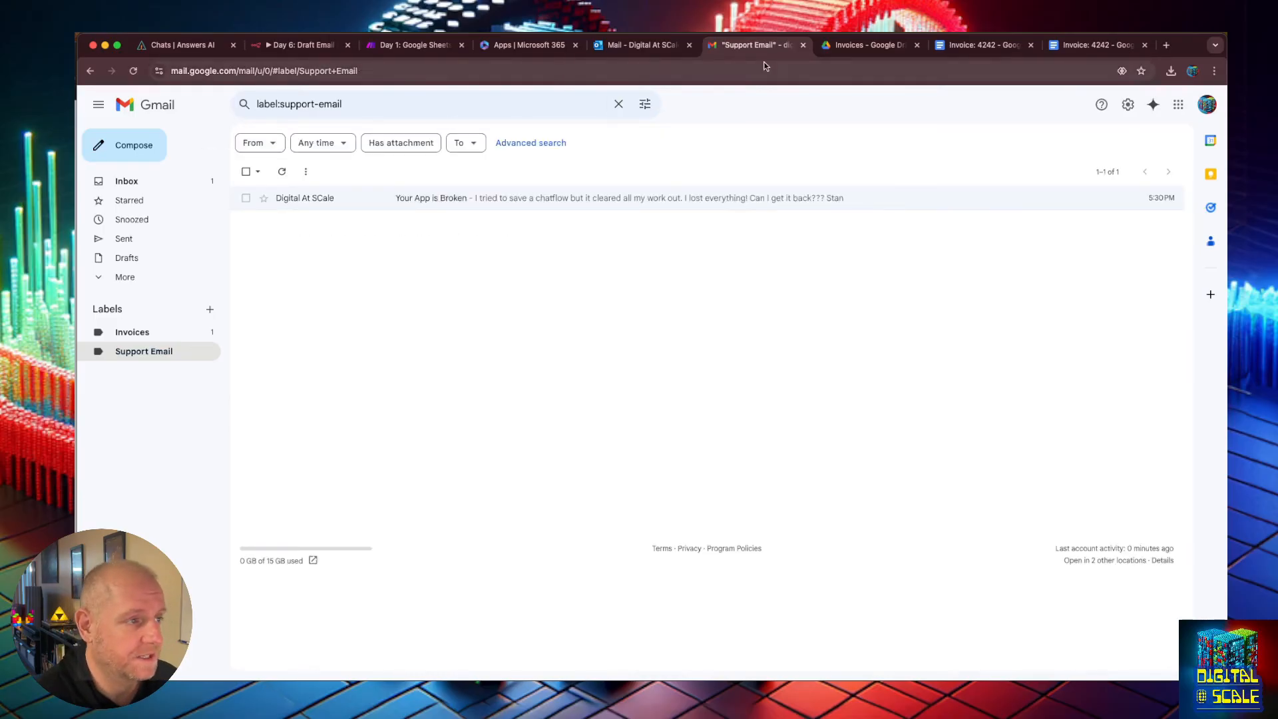
Switch to the n8n workflow, run Test workflow and view the Gmail node's output as JSON.
click(293, 48)
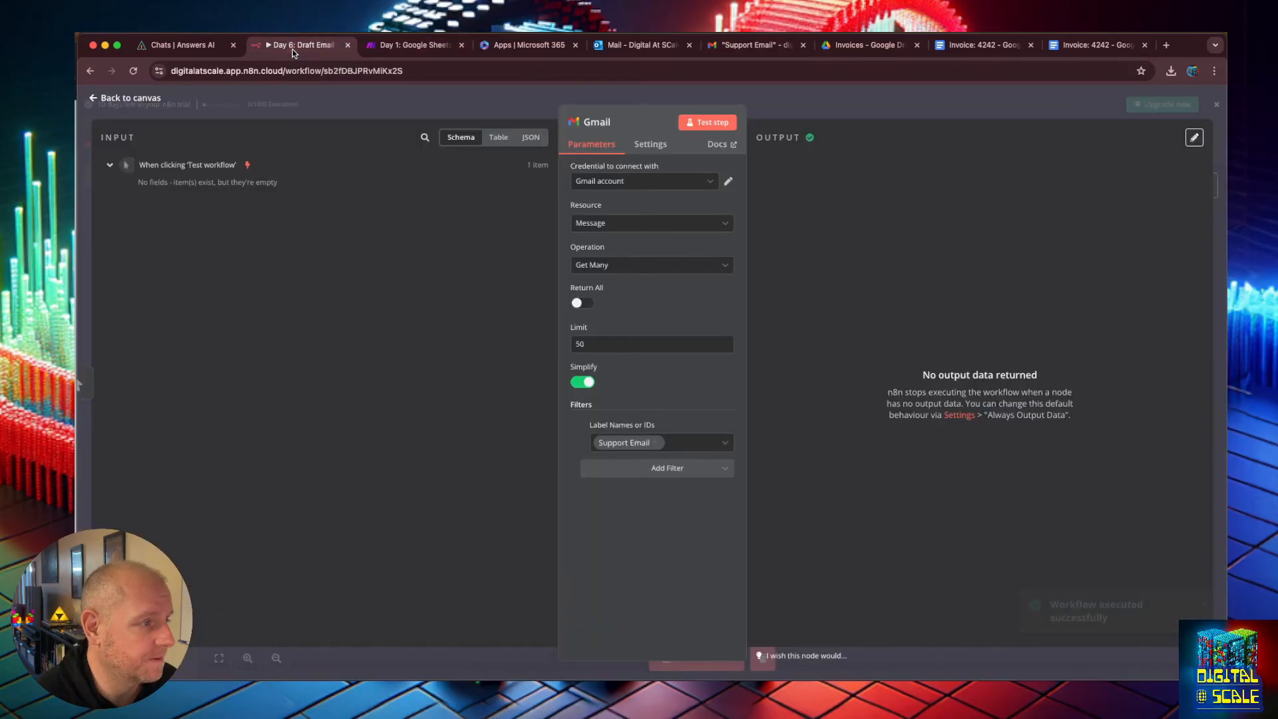
click(97, 98)
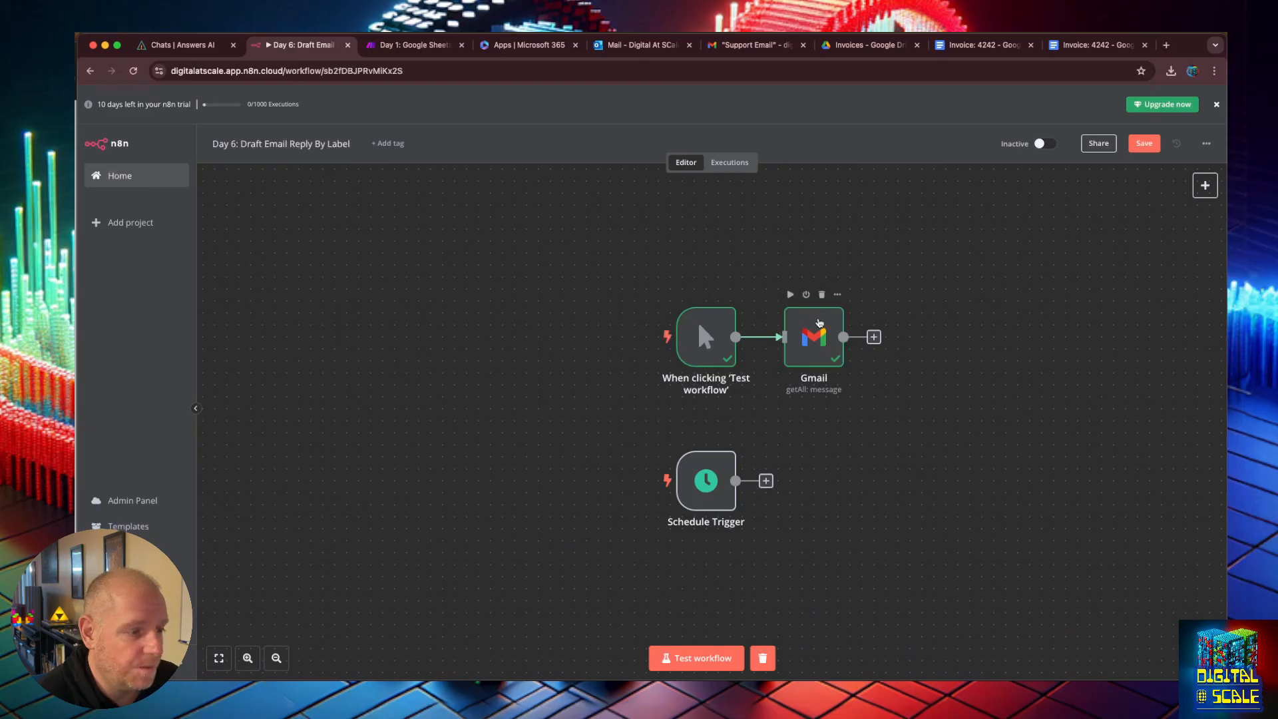
click(814, 323)
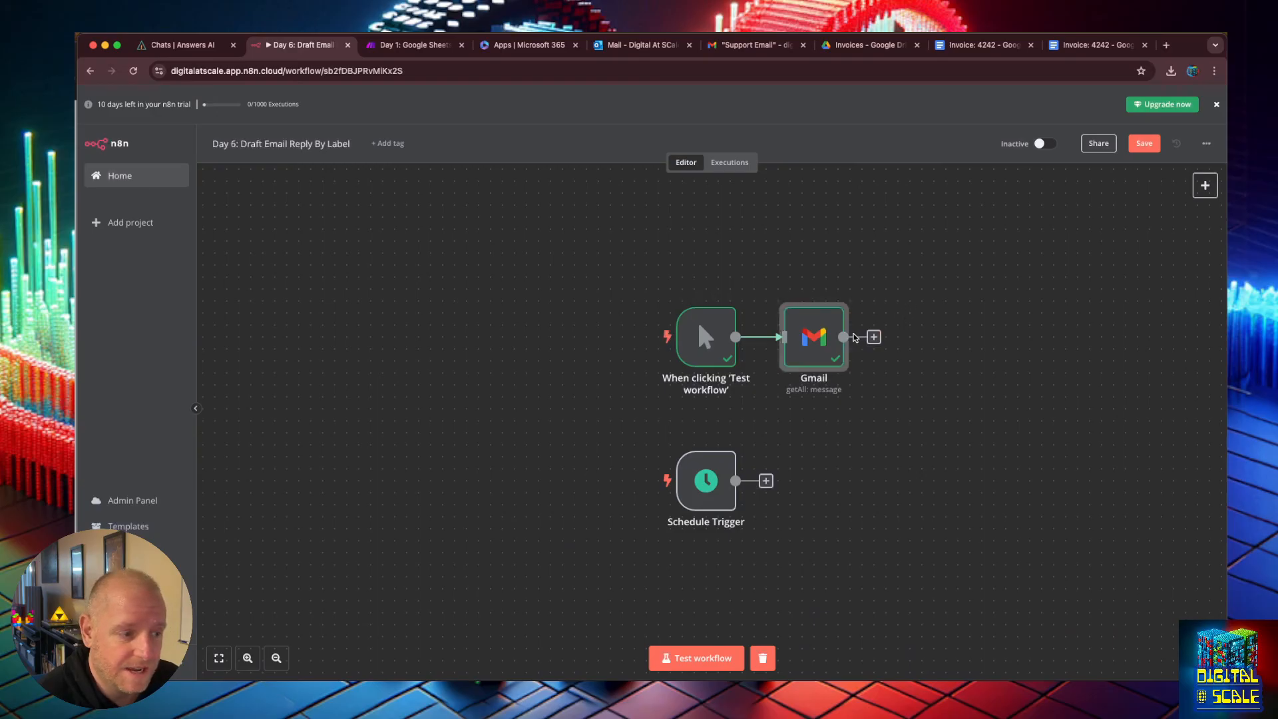
click(699, 656)
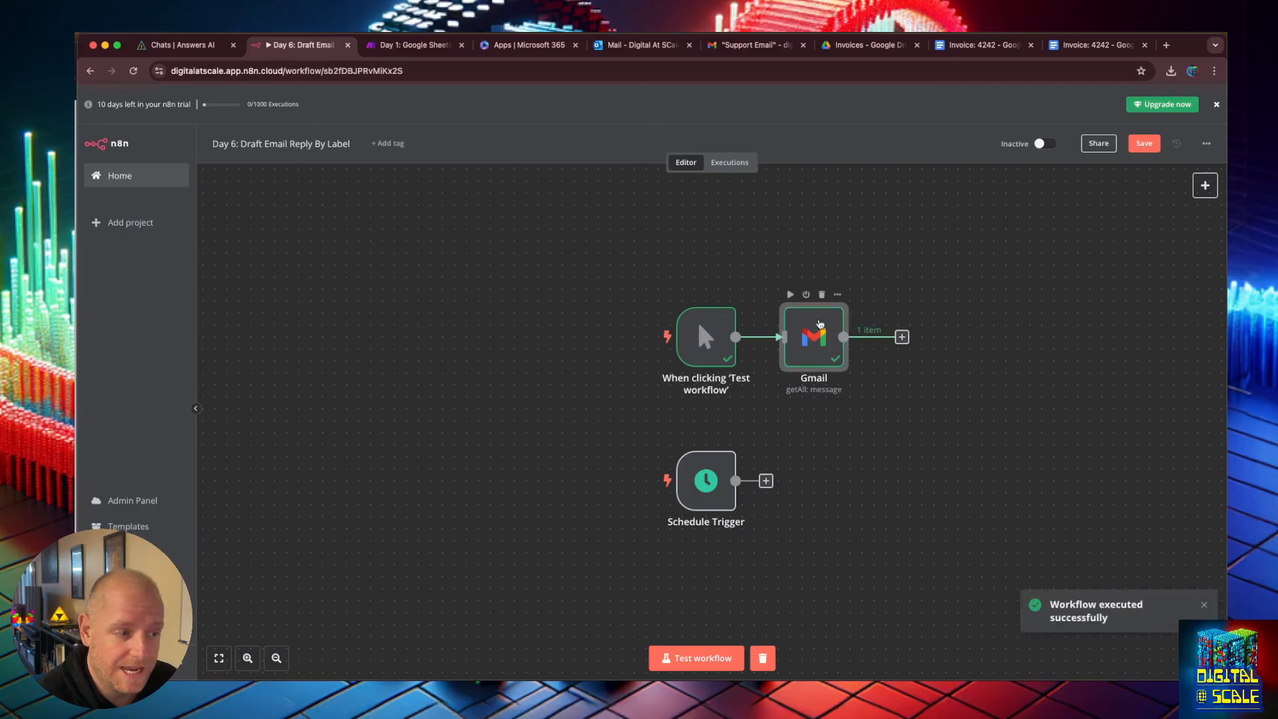
double_click(817, 326)
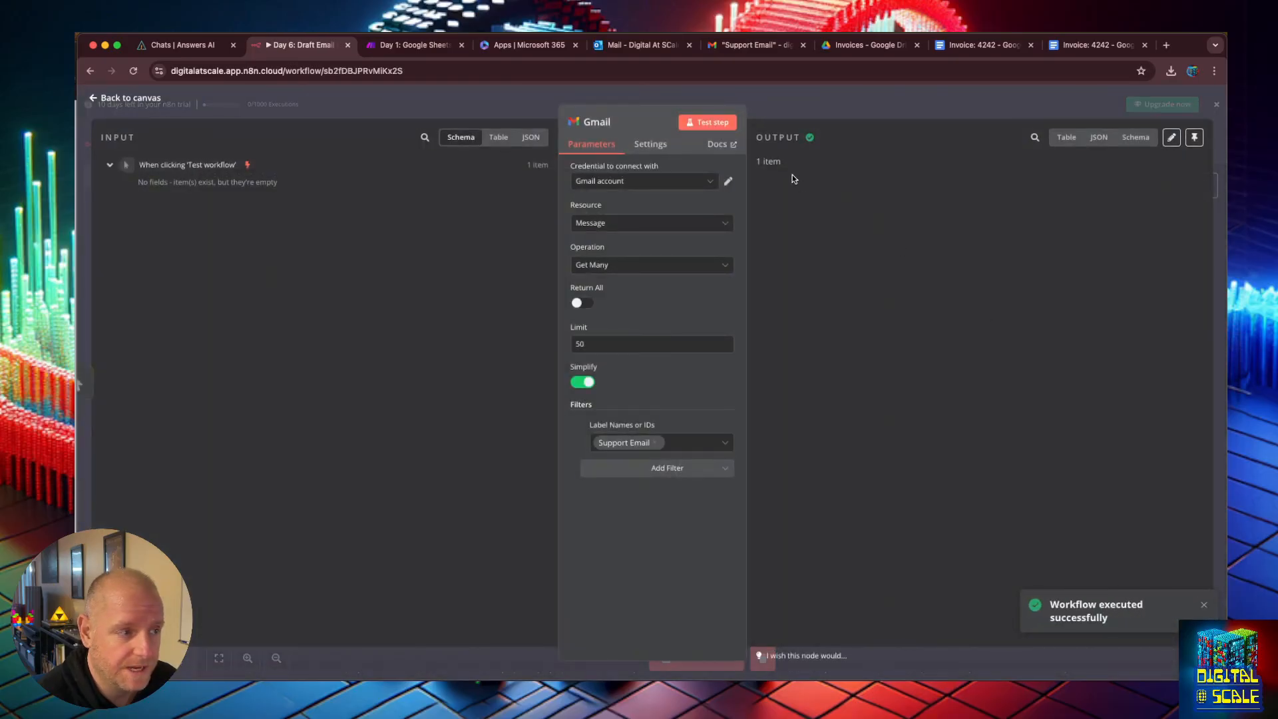
click(1099, 137)
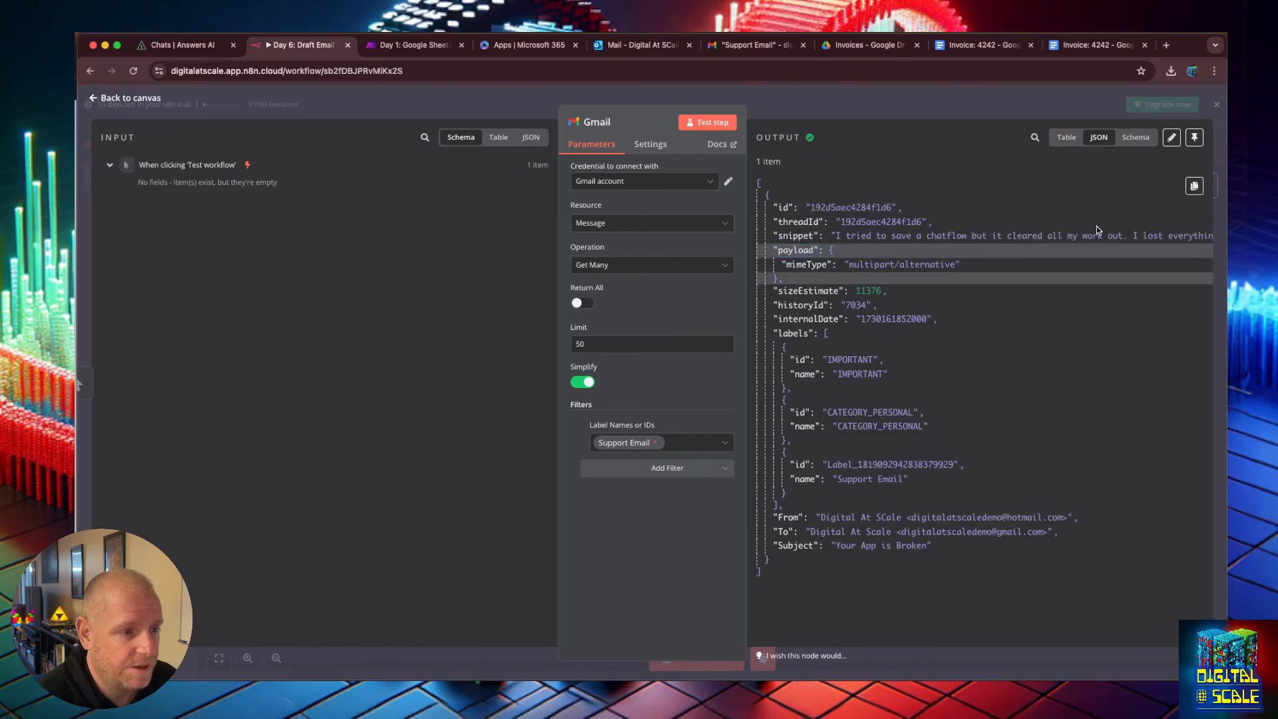
Turn off Simplify on the Gmail node and test the step again.
click(98, 100)
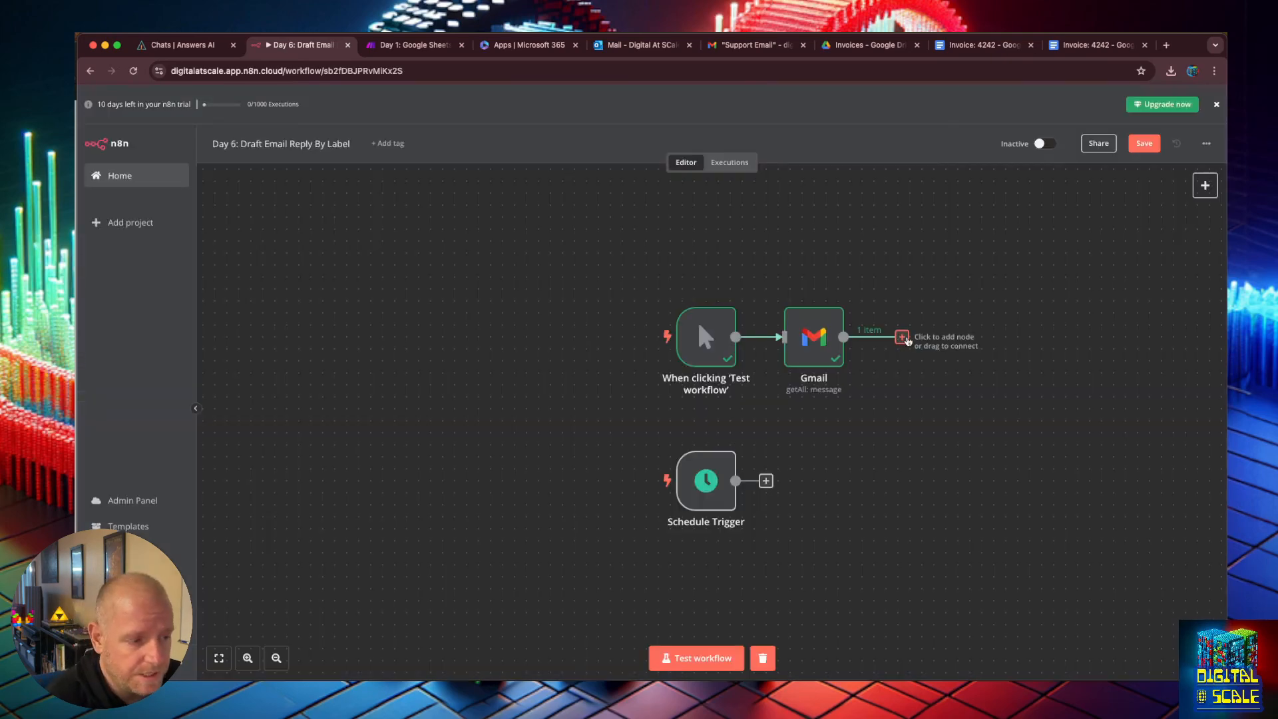
double_click(818, 333)
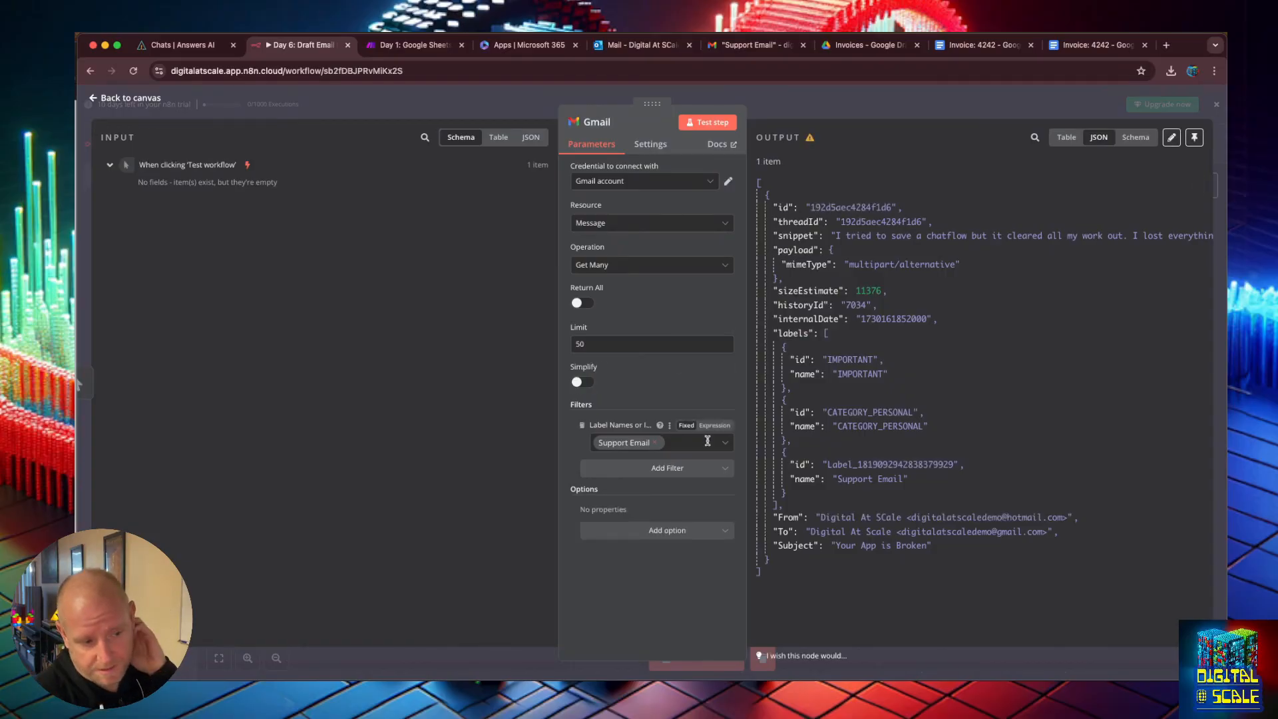
click(664, 216)
click(661, 216)
click(702, 123)
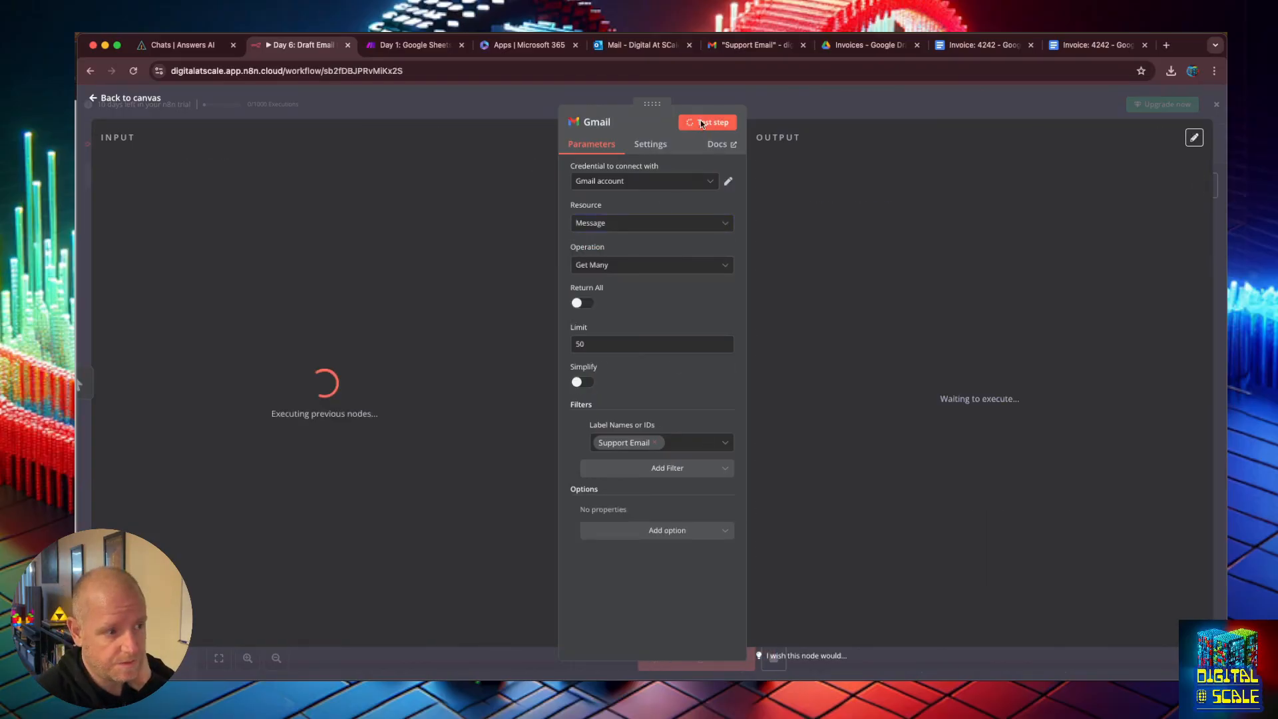
Scroll through the Gmail node's raw JSON output to examine the email's text and subject fields.
scroll(1021, 391, down, 10)
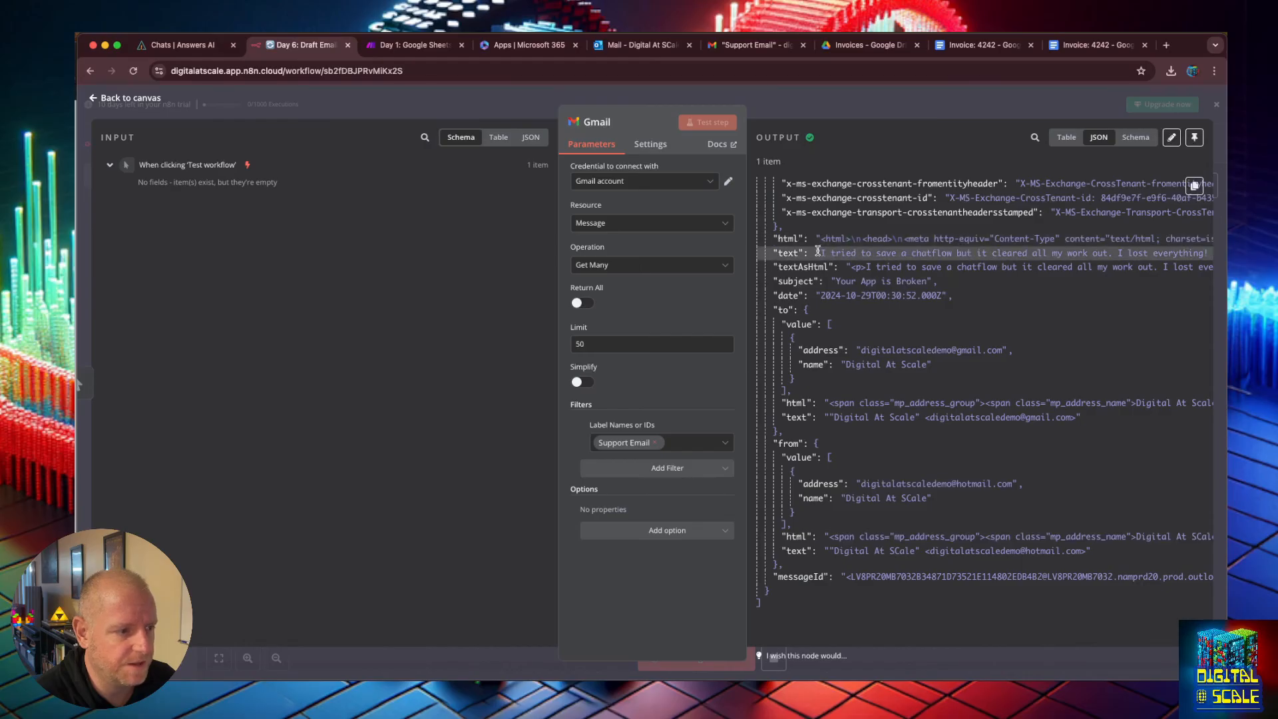
mouse_move(821, 253)
mouse_down()
mouse_move(1208, 263)
mouse_move(829, 253)
mouse_up()
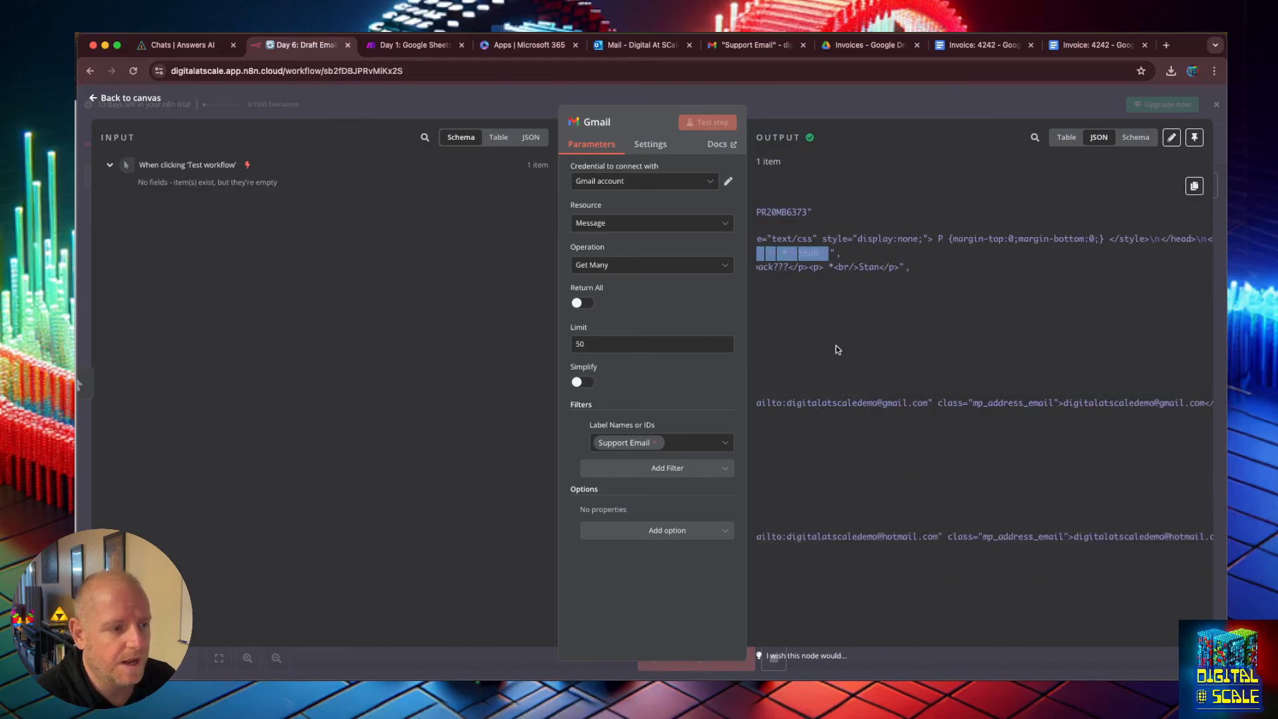
drag(832, 538, 729, 530)
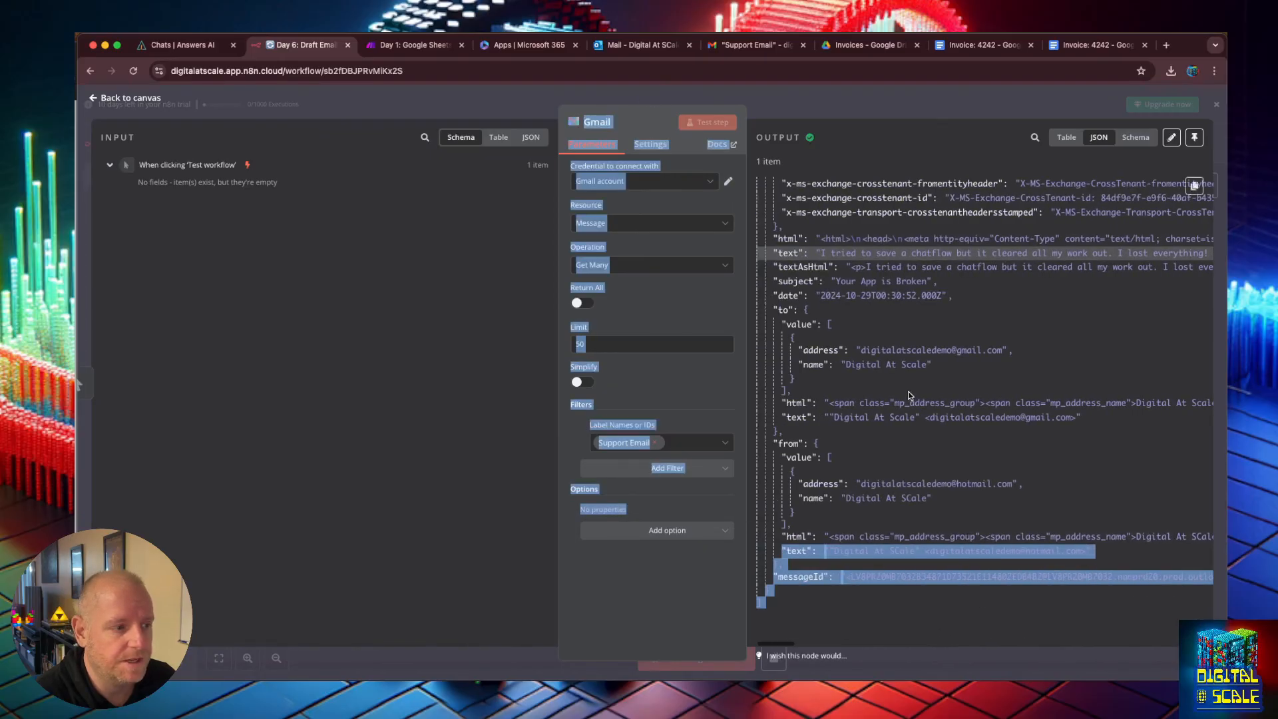
scroll(907, 394, up, 1)
scroll(907, 394, up, 1)
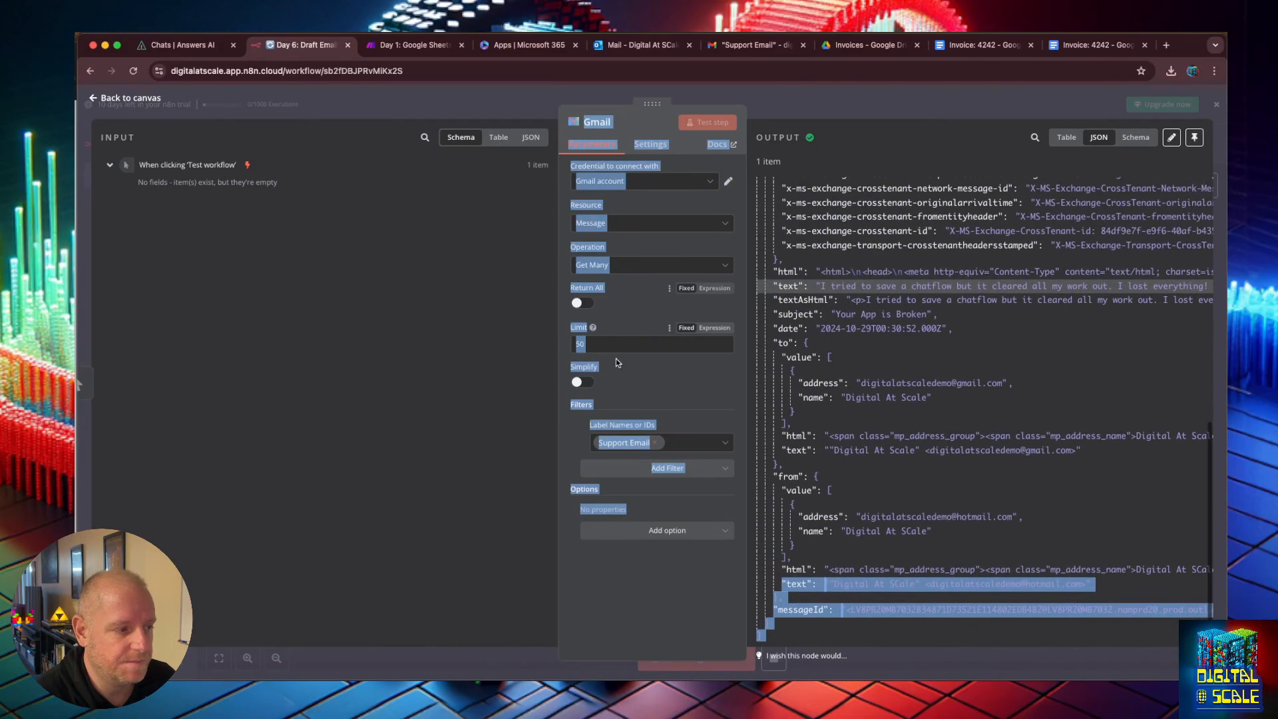
click(773, 288)
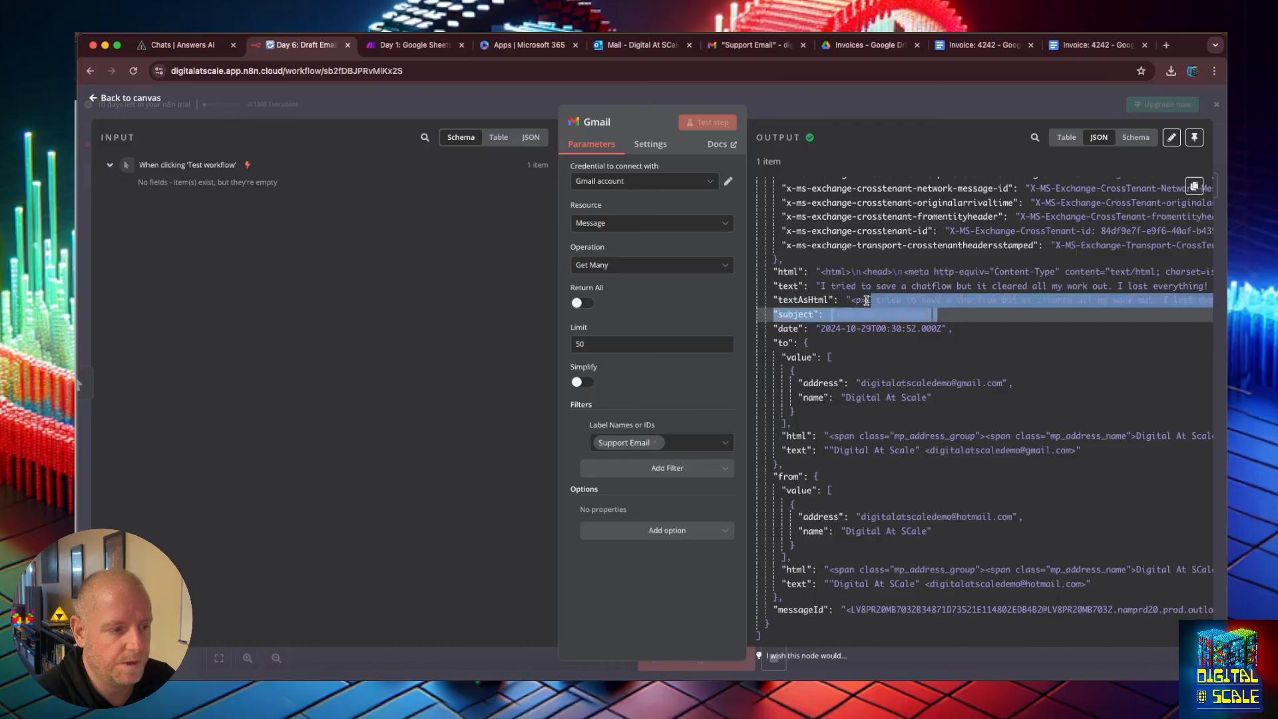
drag(773, 327, 907, 343)
click(914, 313)
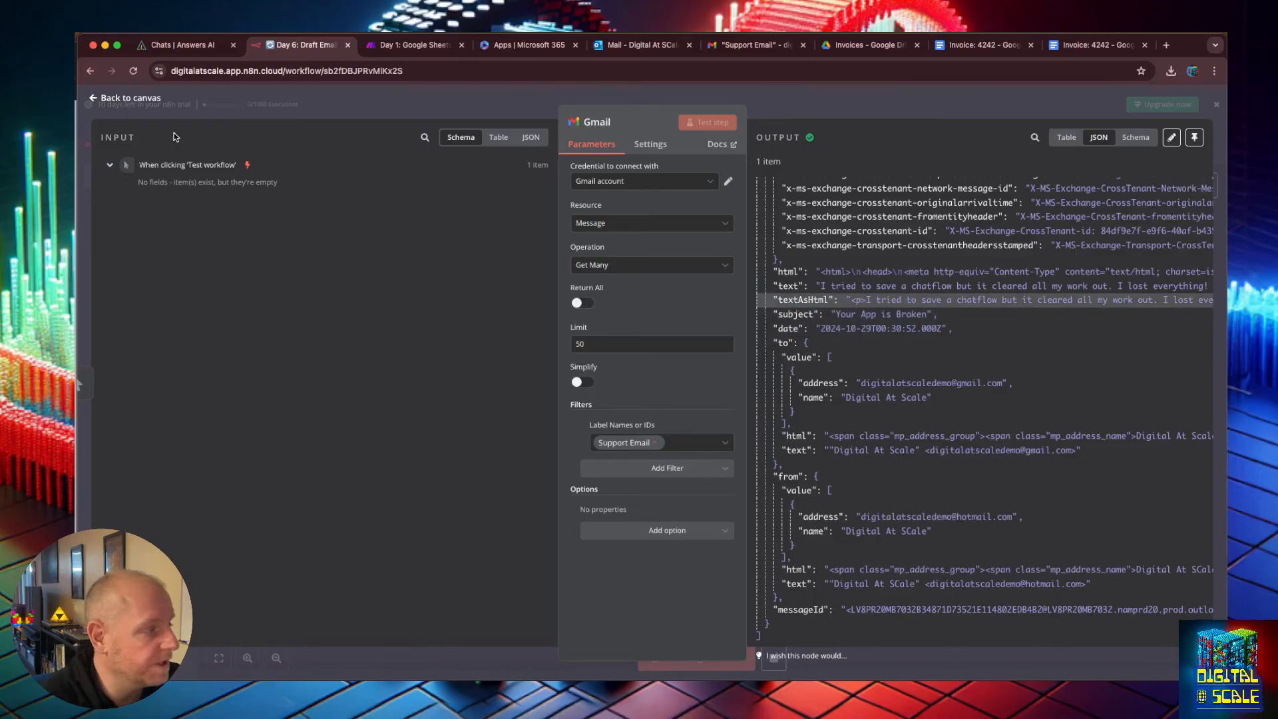
Add a Basic LLM Chain node connected after the Gmail node.
click(93, 100)
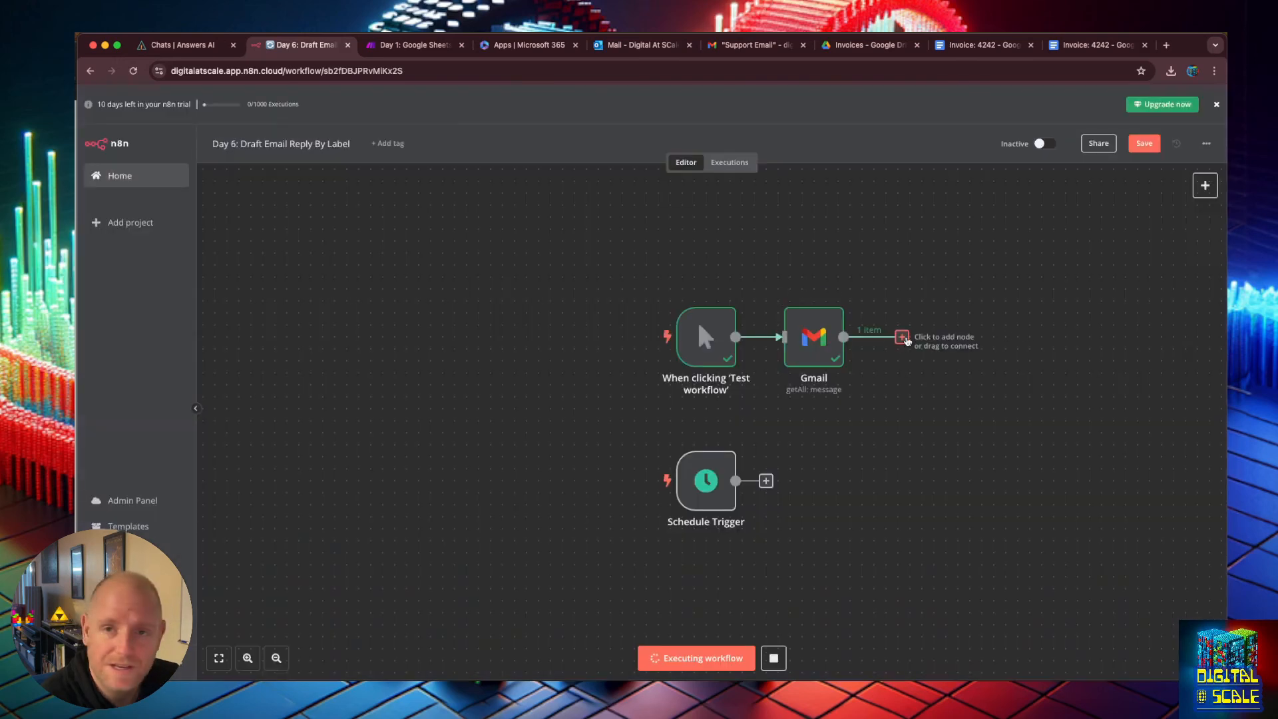
click(903, 337)
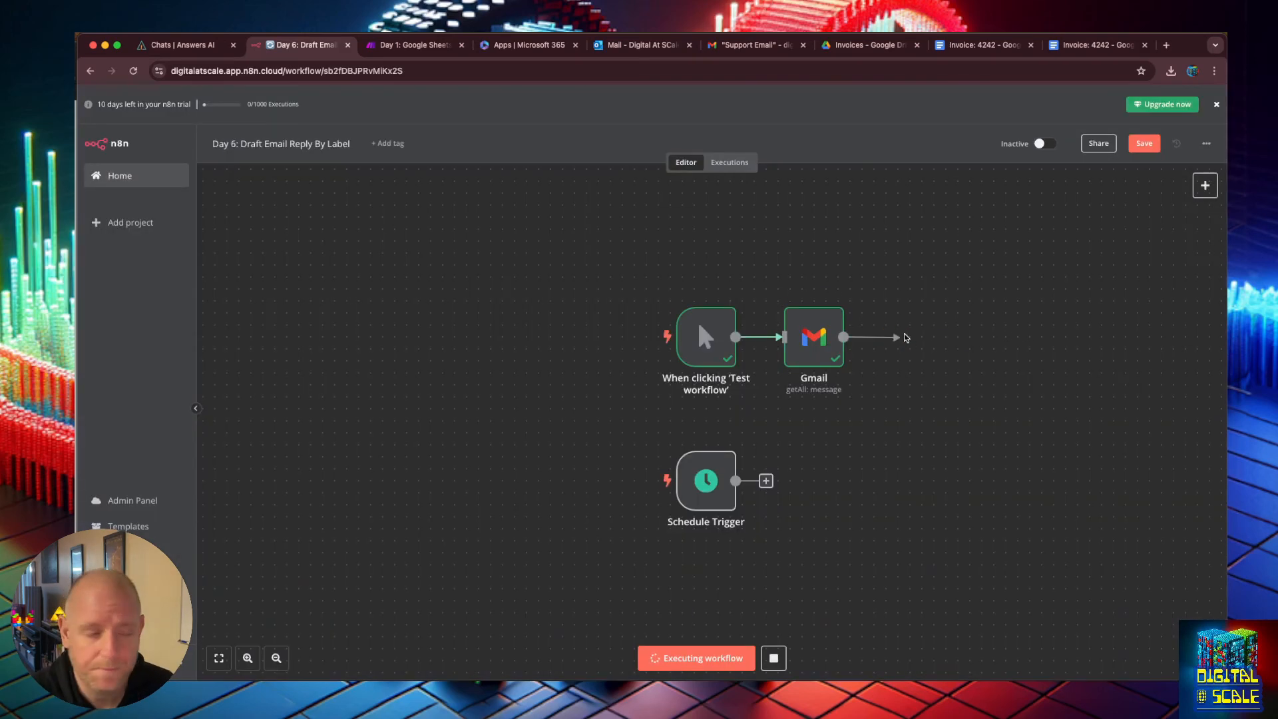
click(1060, 426)
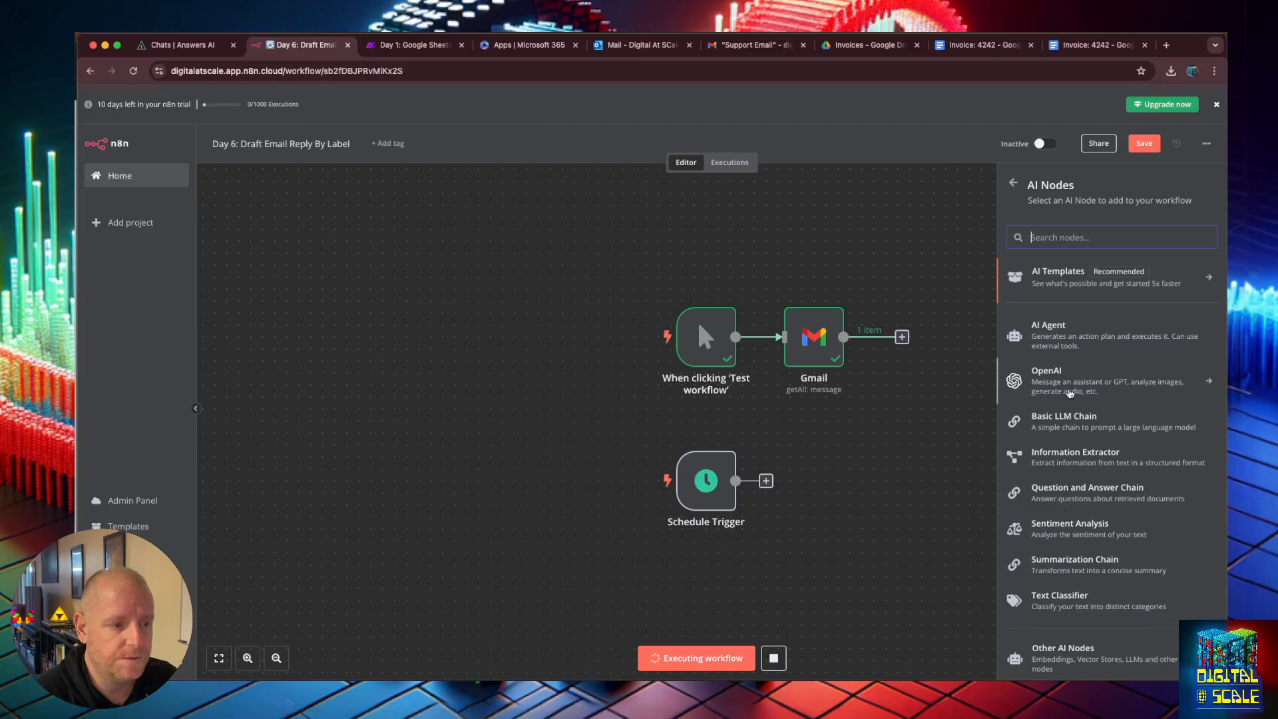
click(1078, 416)
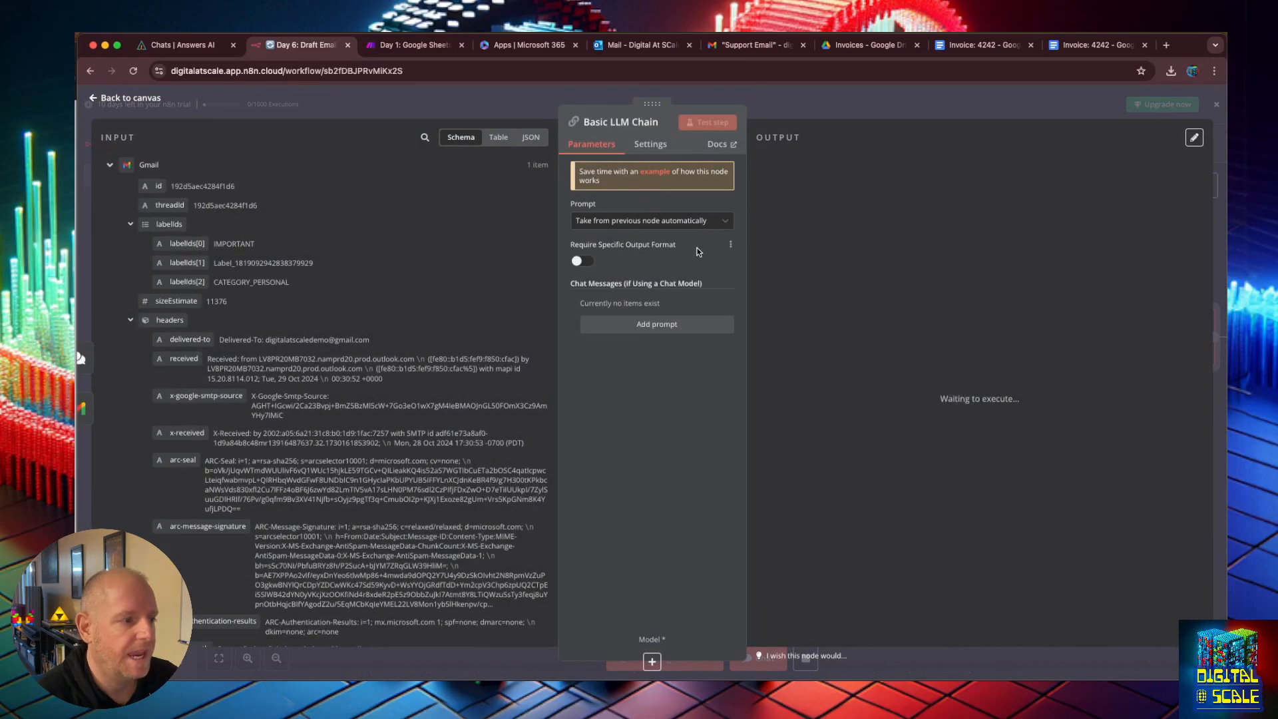
Set the chain's prompt to Define below and write the expression "The following is a customer support email." followed by empty <email></email> tags.
click(636, 220)
click(645, 283)
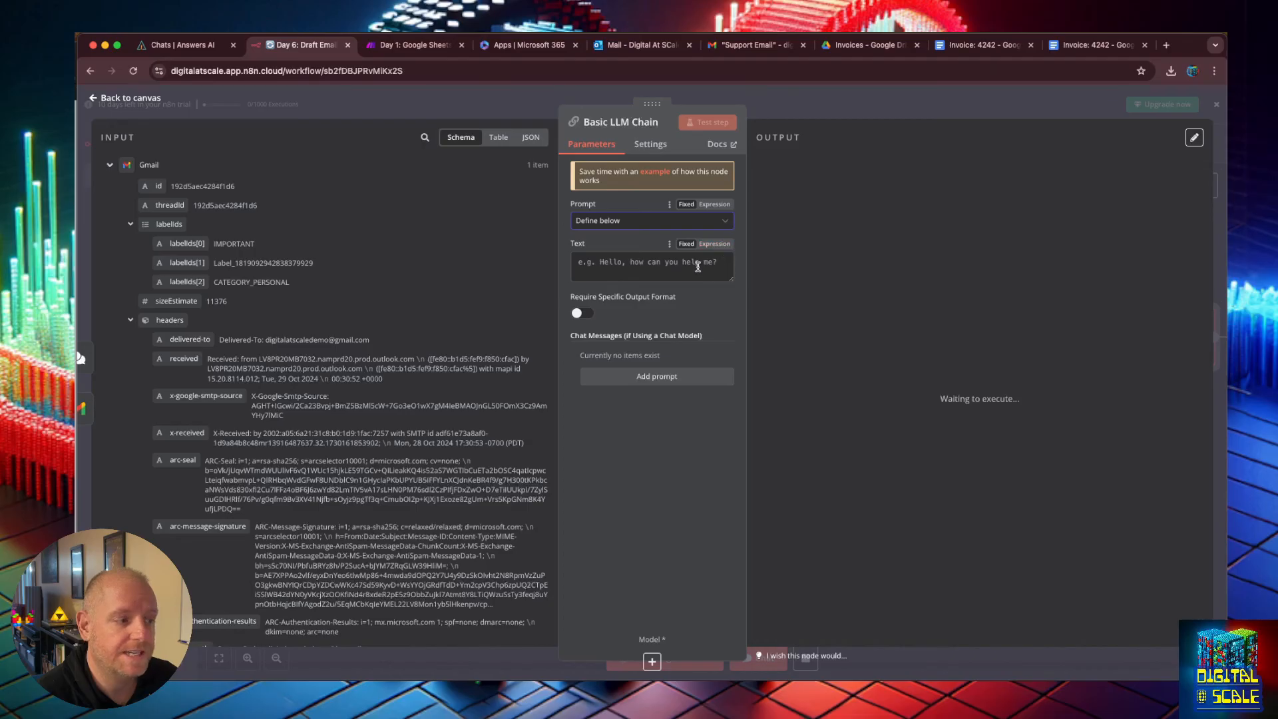
click(714, 244)
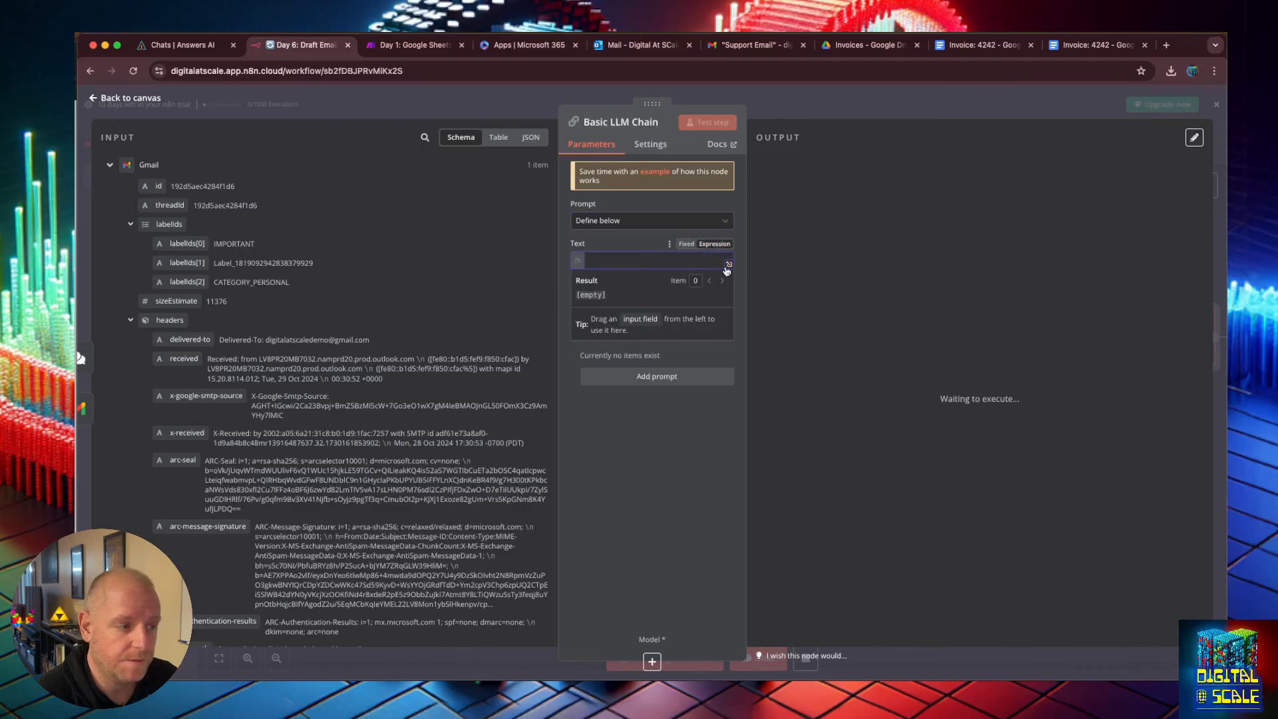
click(730, 265)
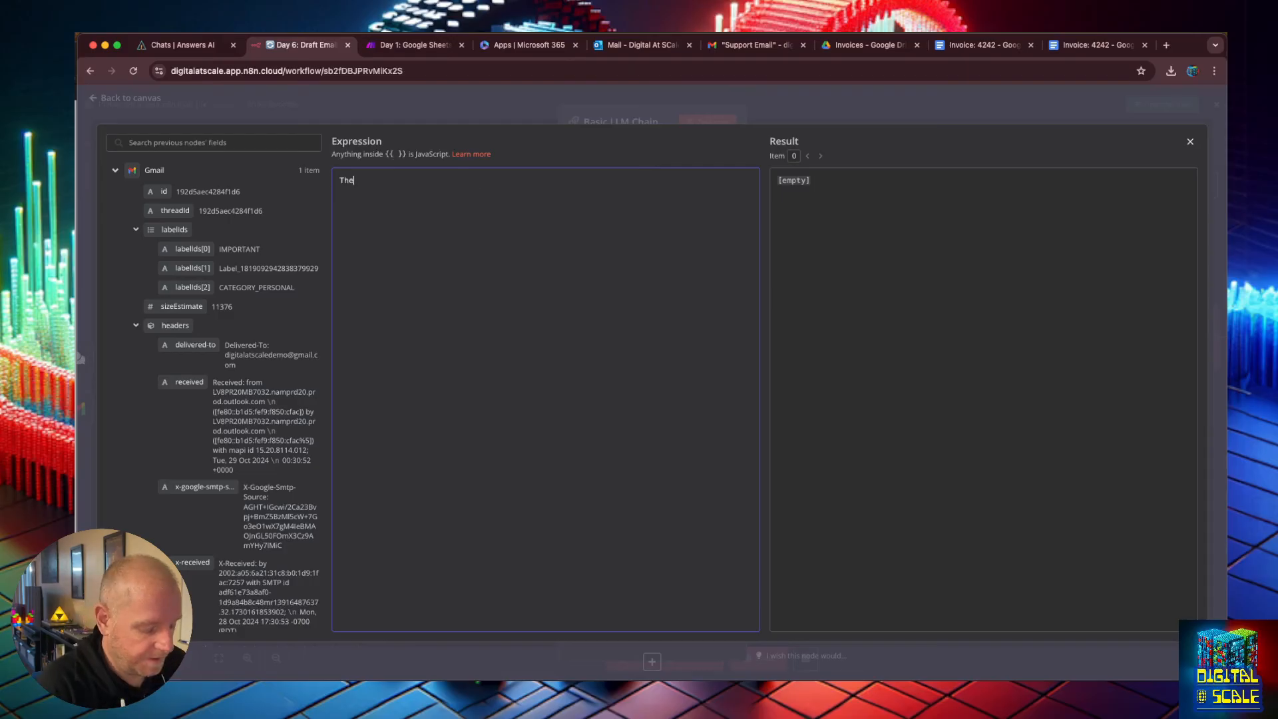
text(The folllowing is a )
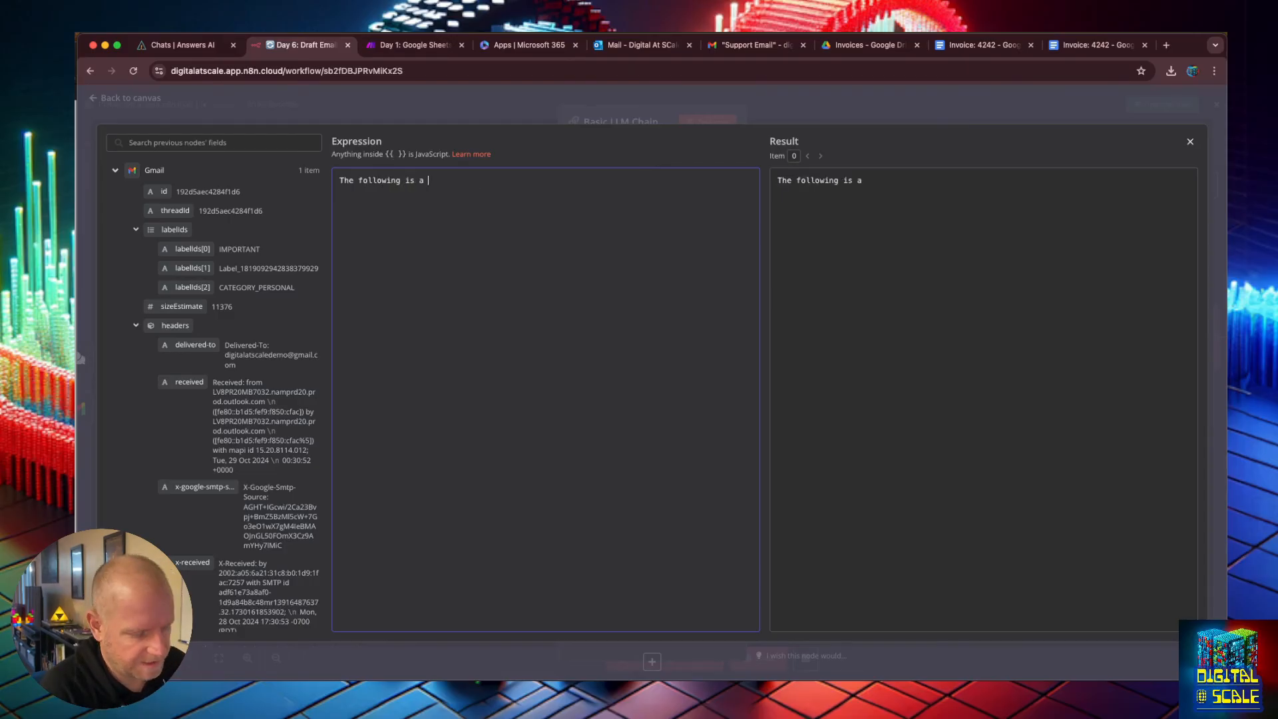
text(cusomter)
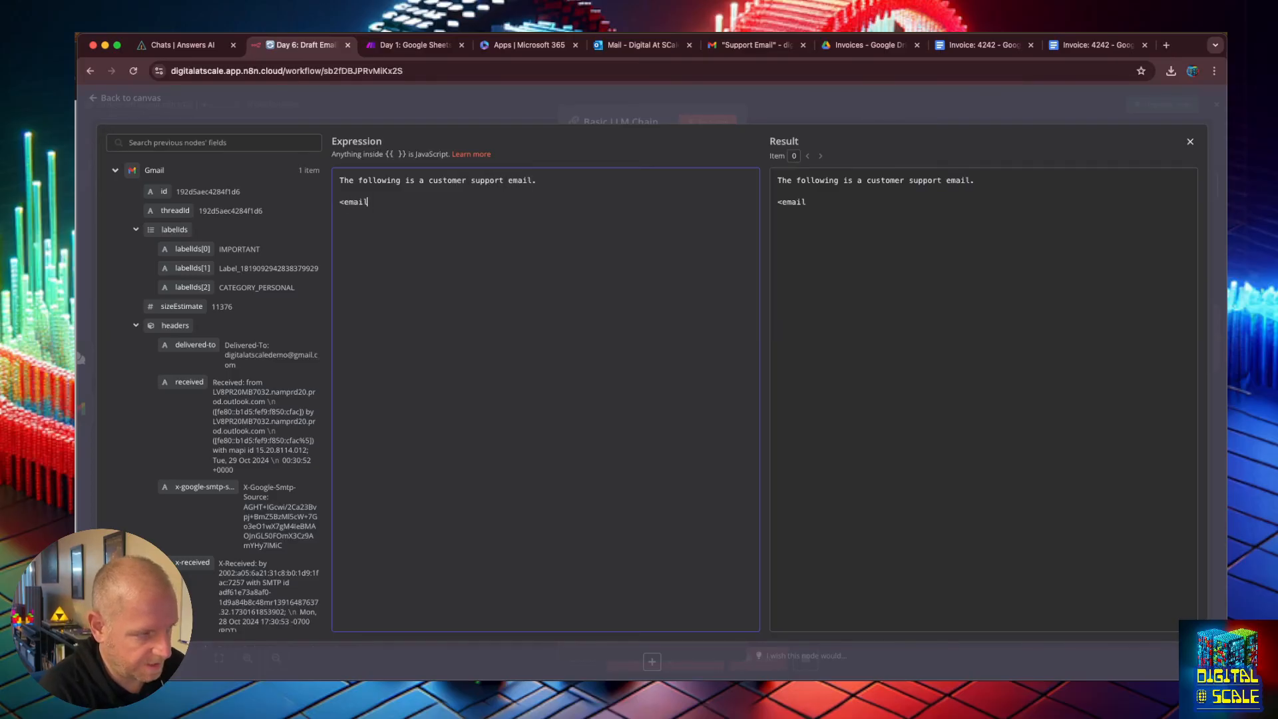
text(>)
key(Return)
key(Return)
text(</email>)
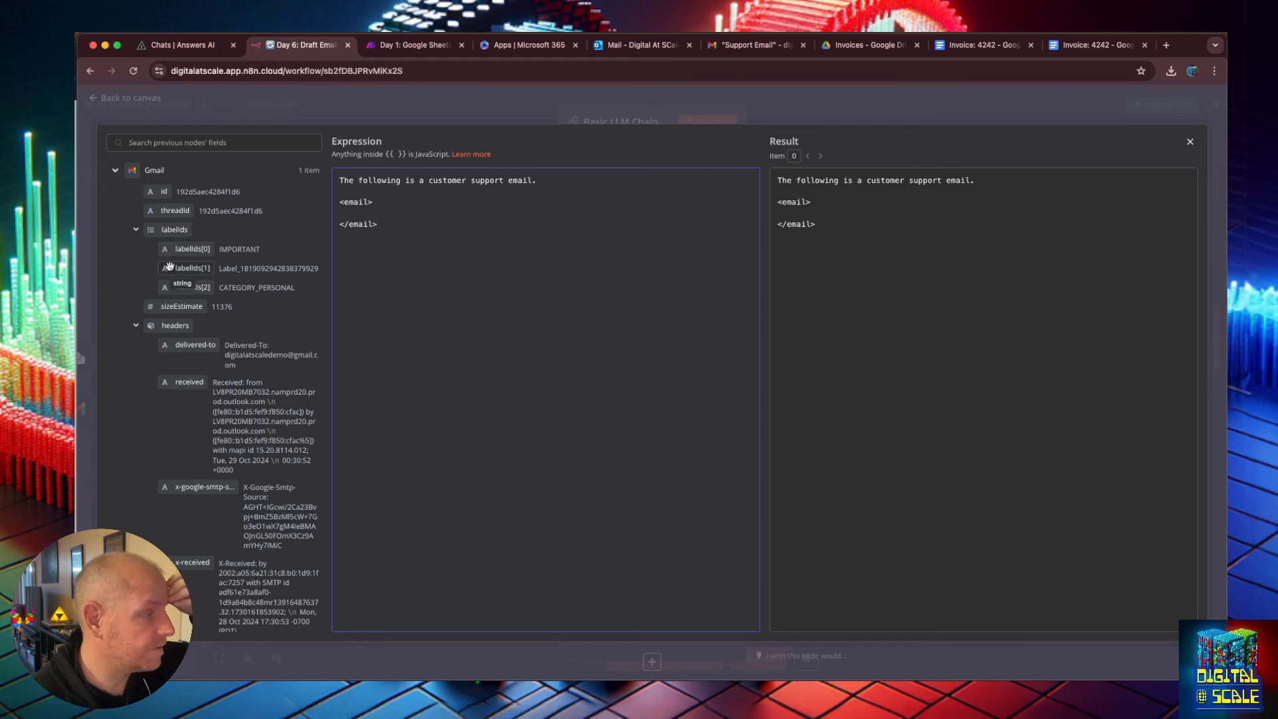
Insert From and Subject lines inside the email tags, mapped to the Gmail headers' from and subject fields.
scroll(132, 300, down, 2)
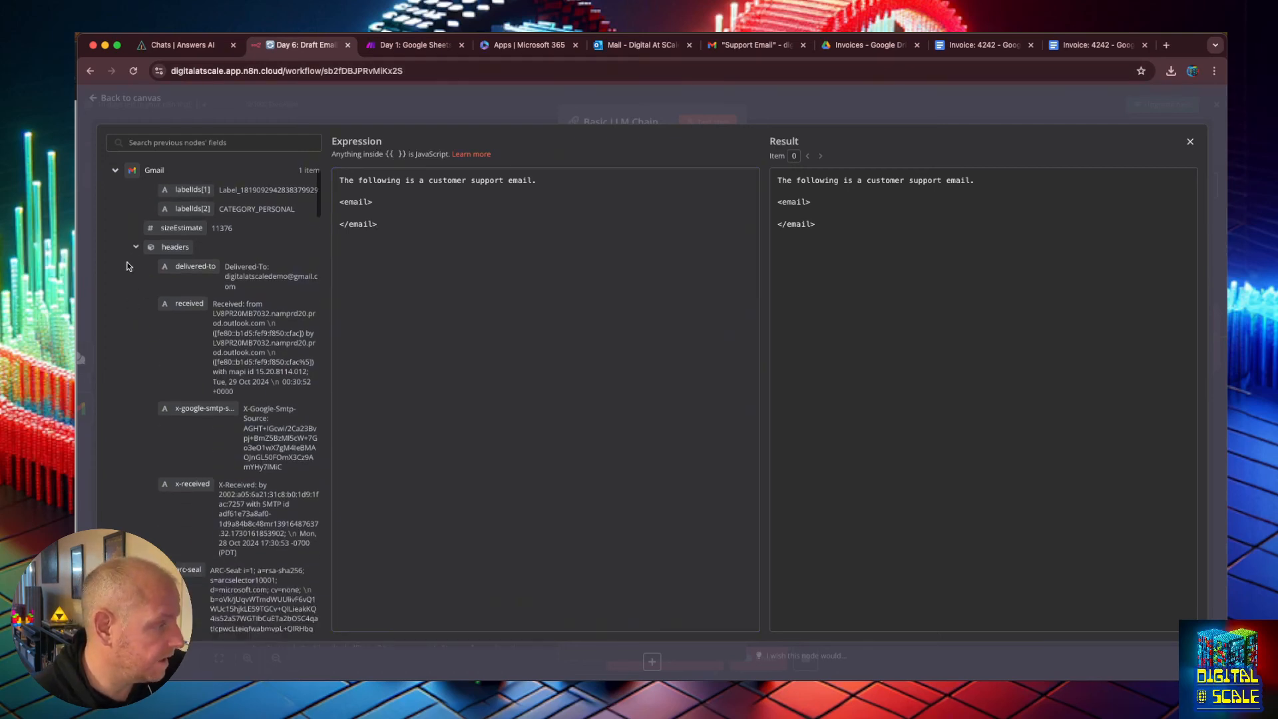
drag(183, 291, 393, 211)
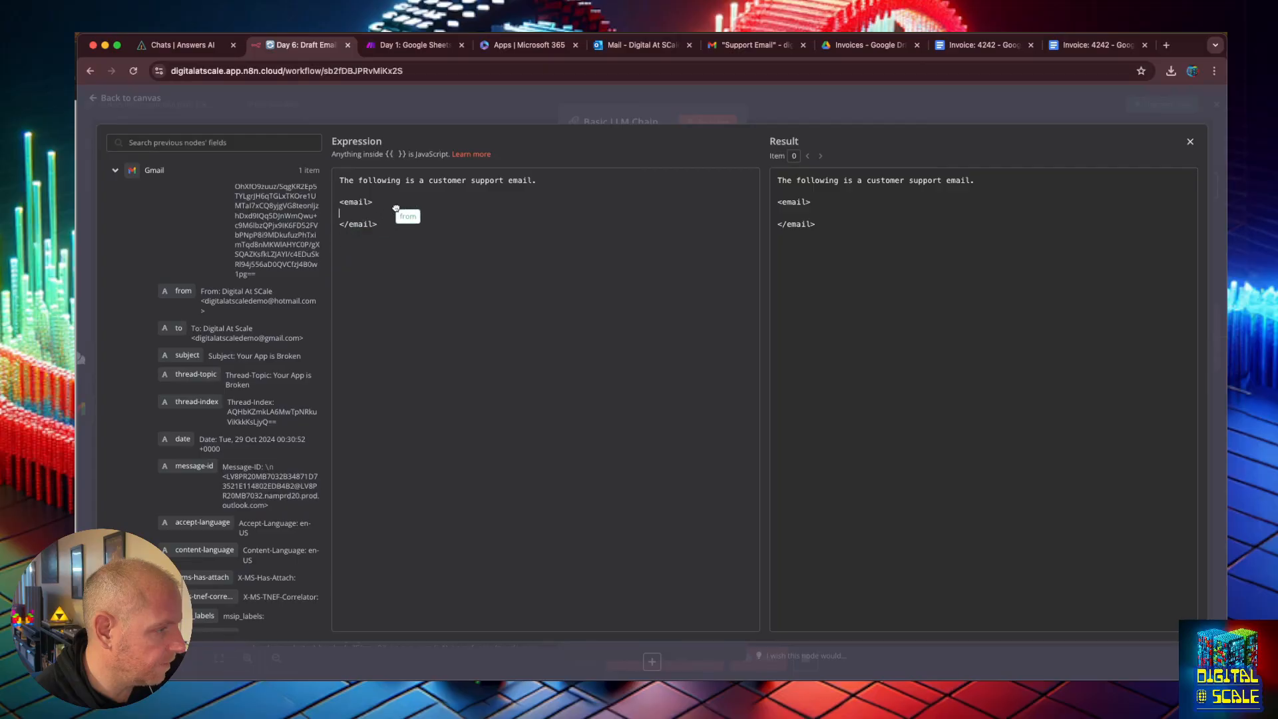
key(Return)
text(From: {{ $json.headers.from)
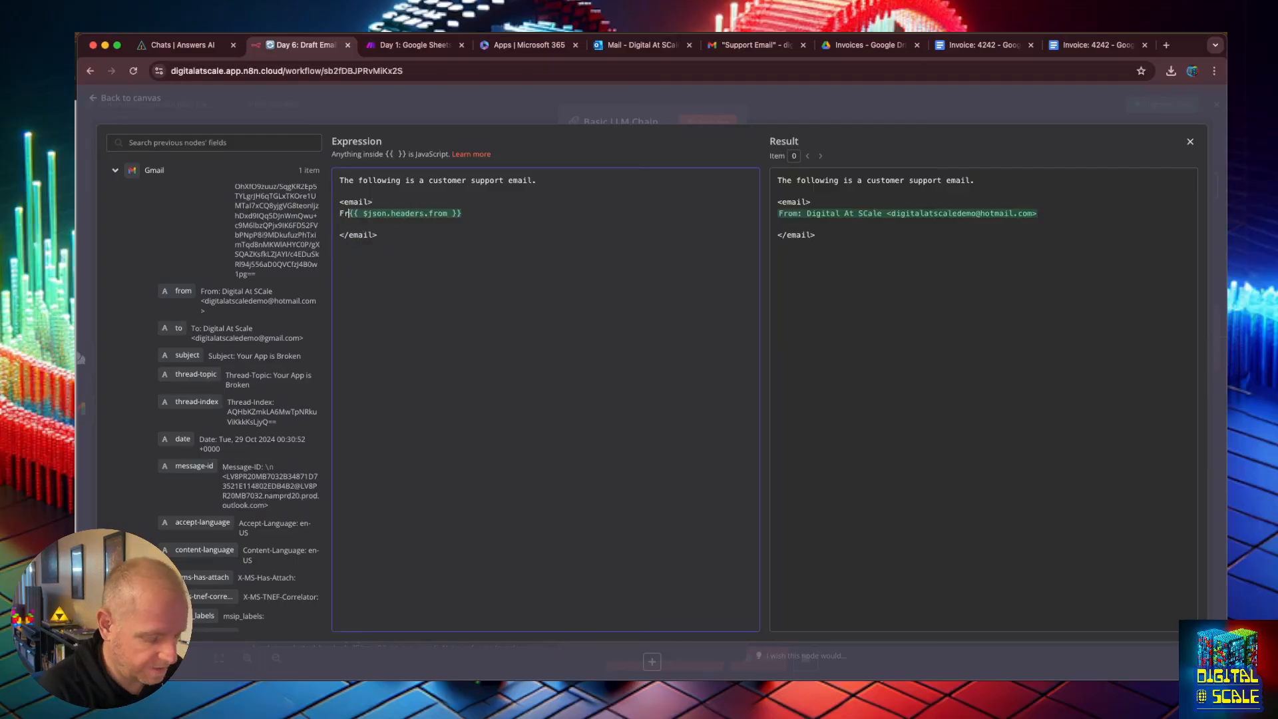
click(466, 223)
text(Su)
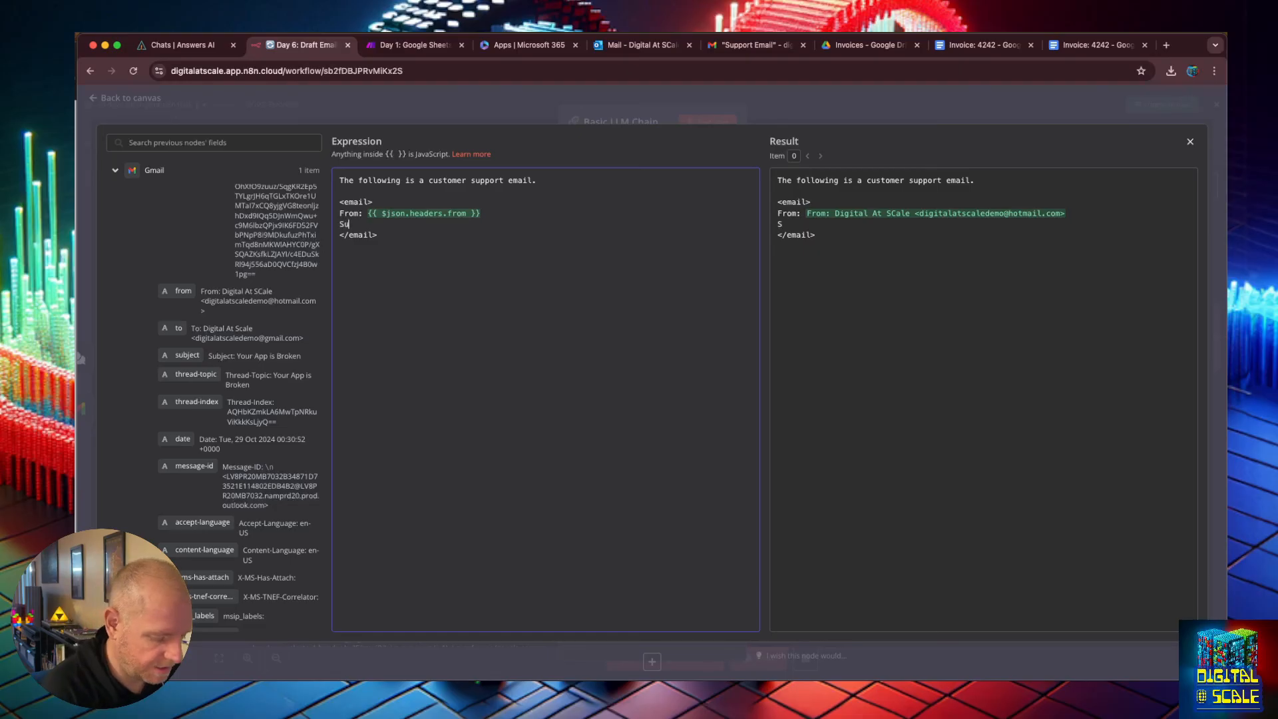
text(bje)
text(ct: {{ $json.headers.subject)
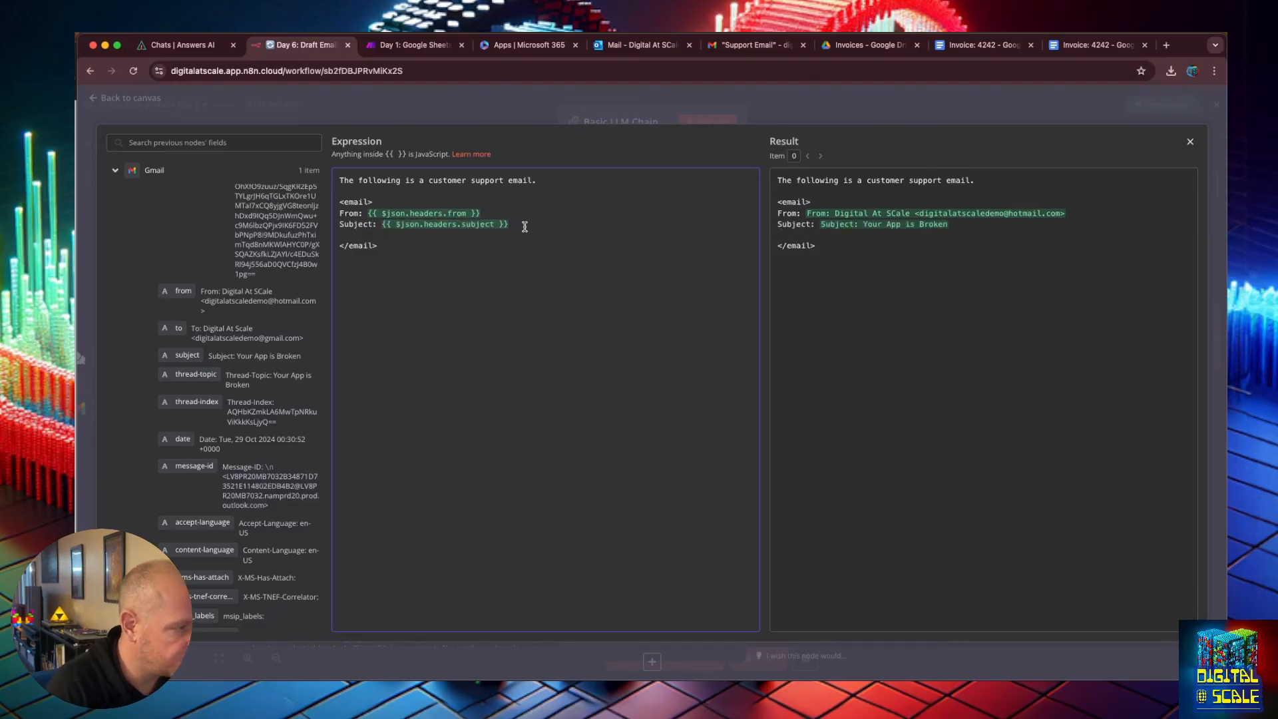
Add the email's text field and the line "Please create an appropriate response based on the users support request and its sense of urgency.".
scroll(281, 405, down, 10)
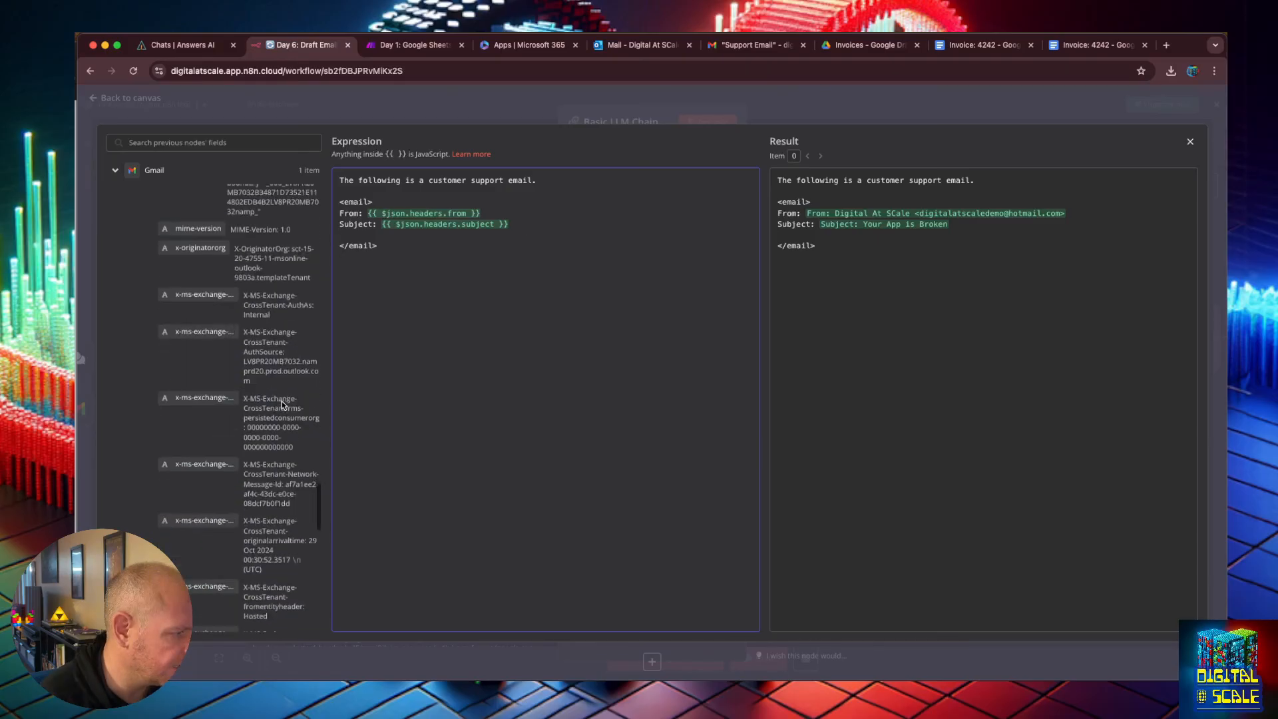
scroll(281, 404, up, 5)
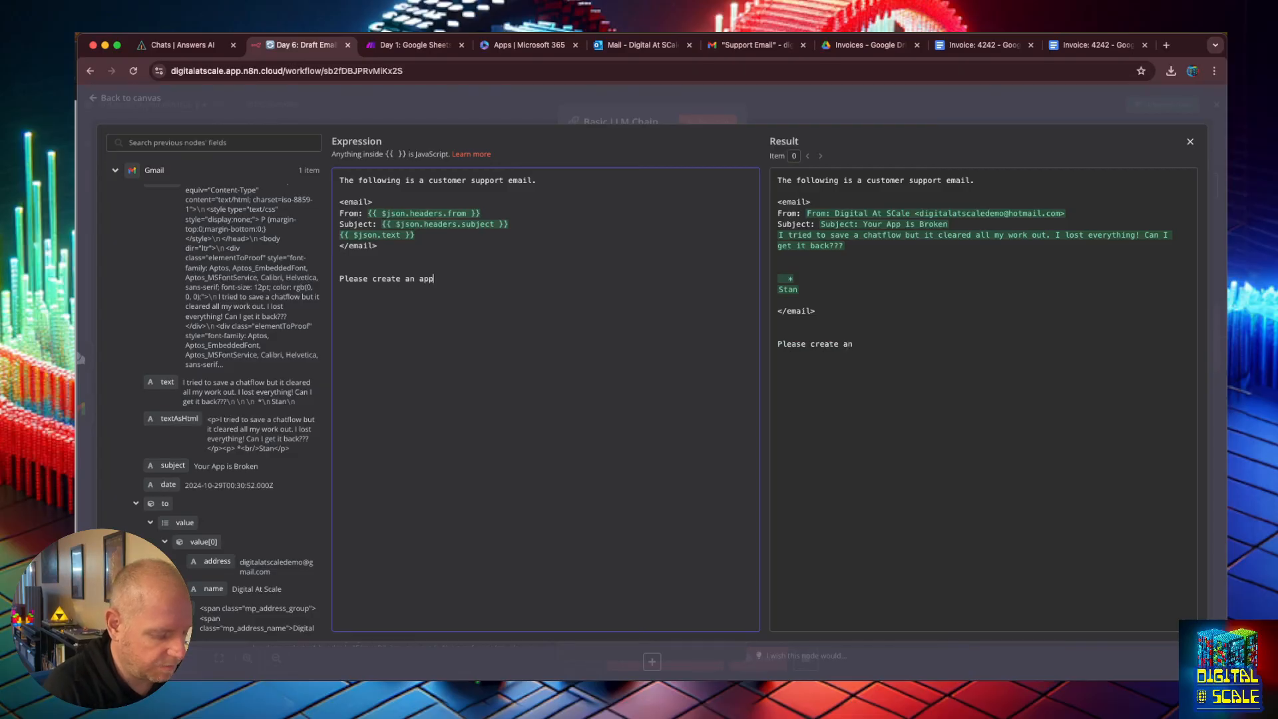
text(riate respoins)
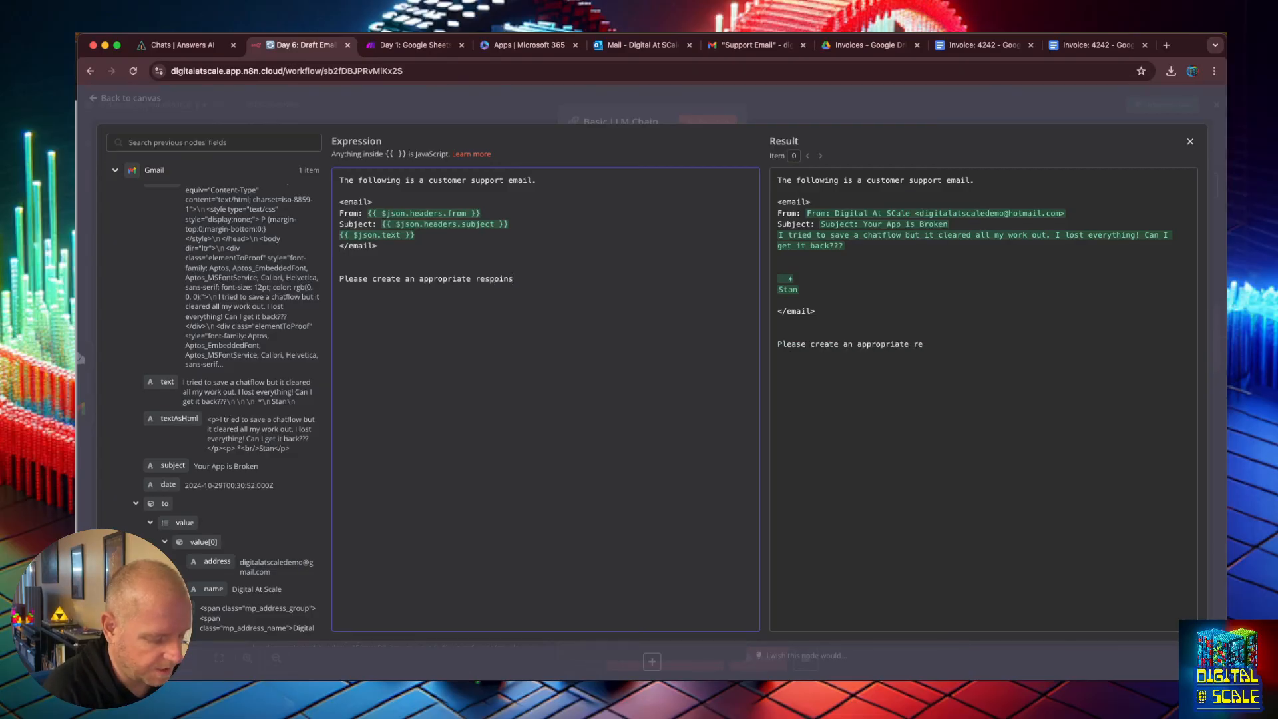
text(e)
key(BackSpace)
key(BackSpace)
key(BackSpace)
key(BackSpace)
key(BackSpace)
text(nse based on the)
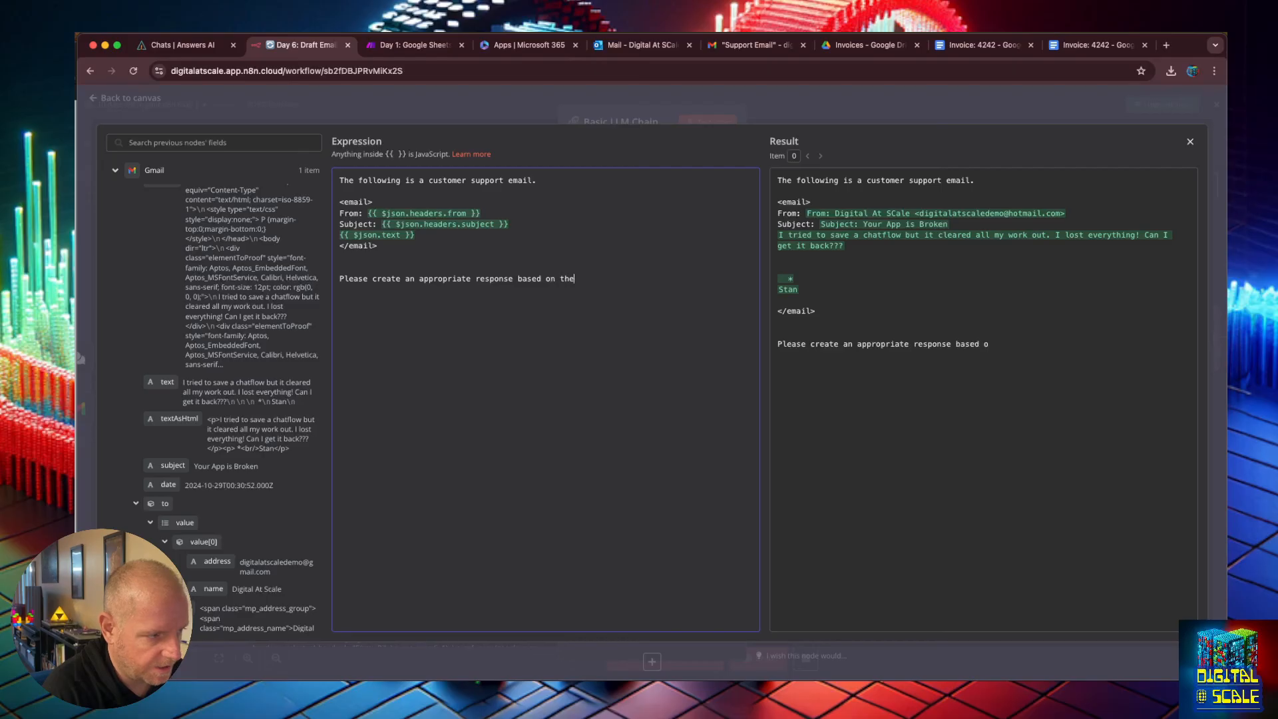
text( users support)
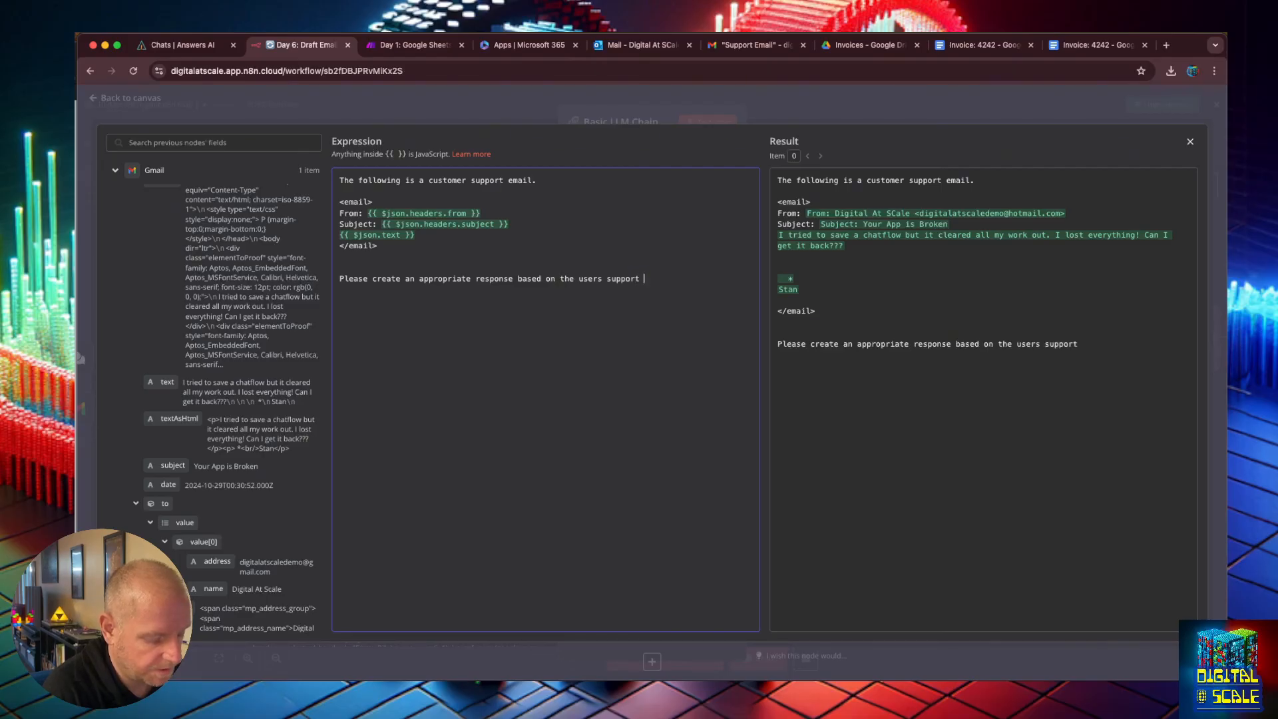
text( request and its)
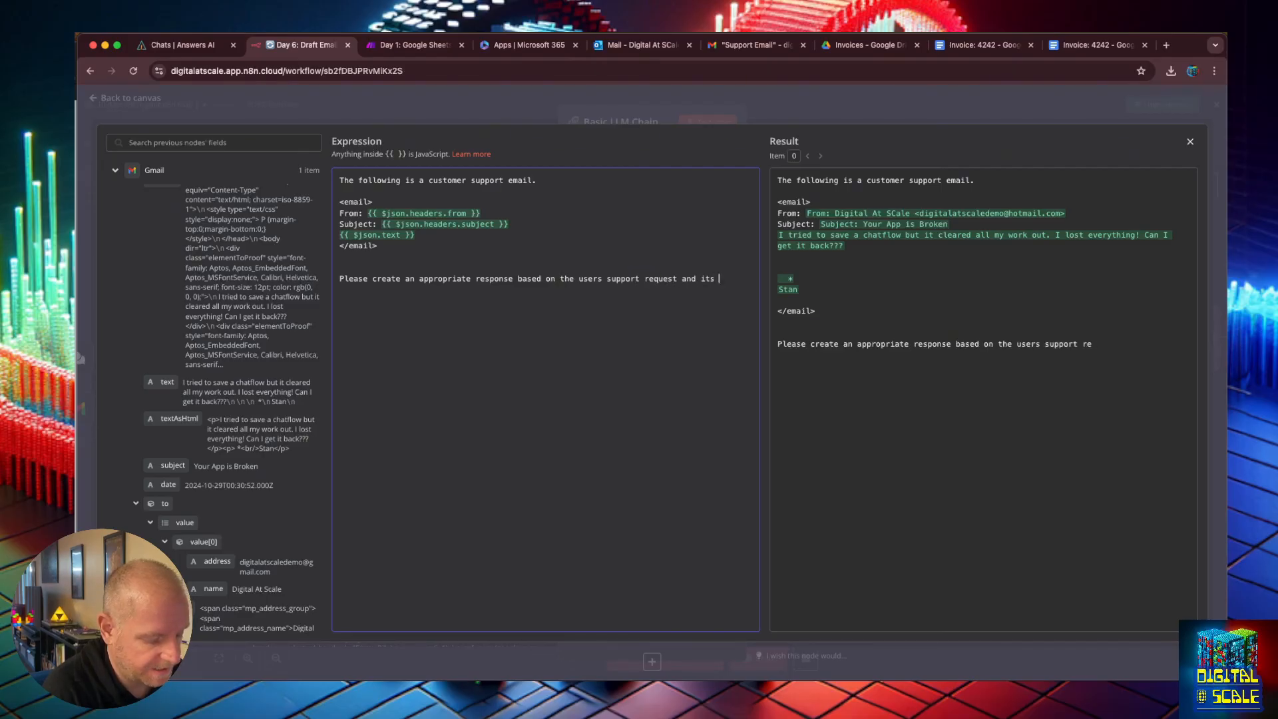
text( sense of)
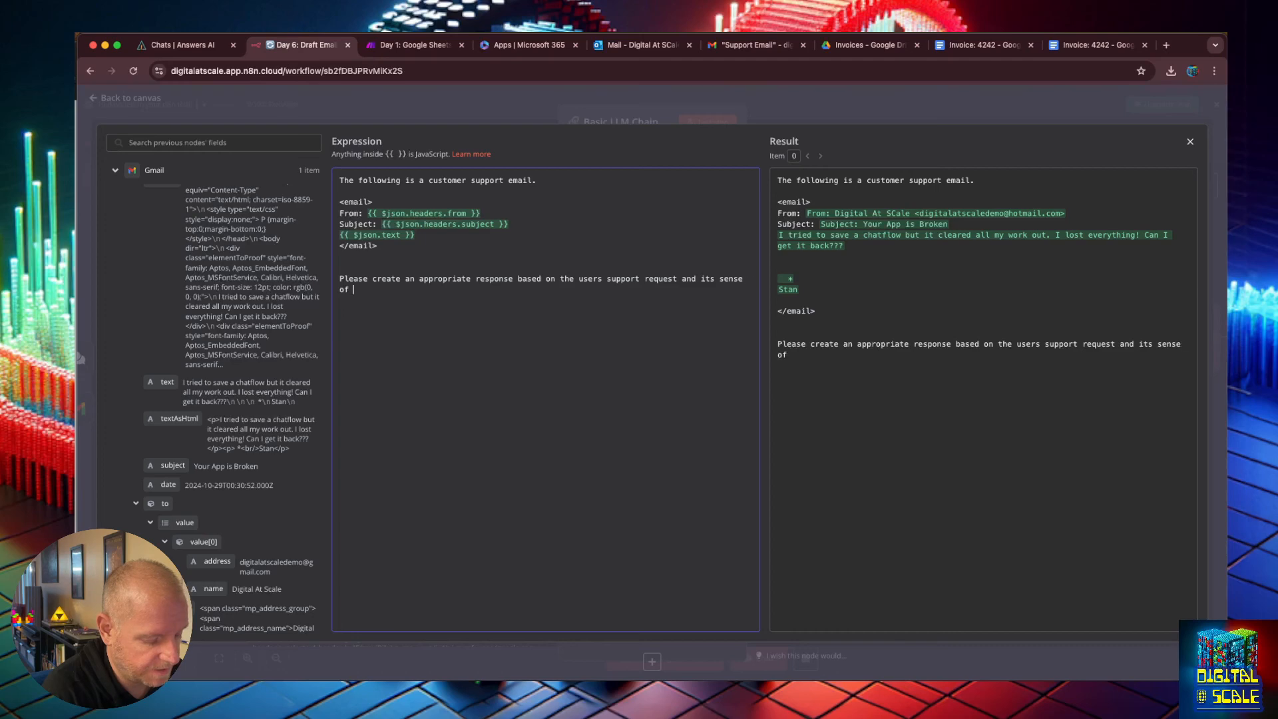
text( urgency.)
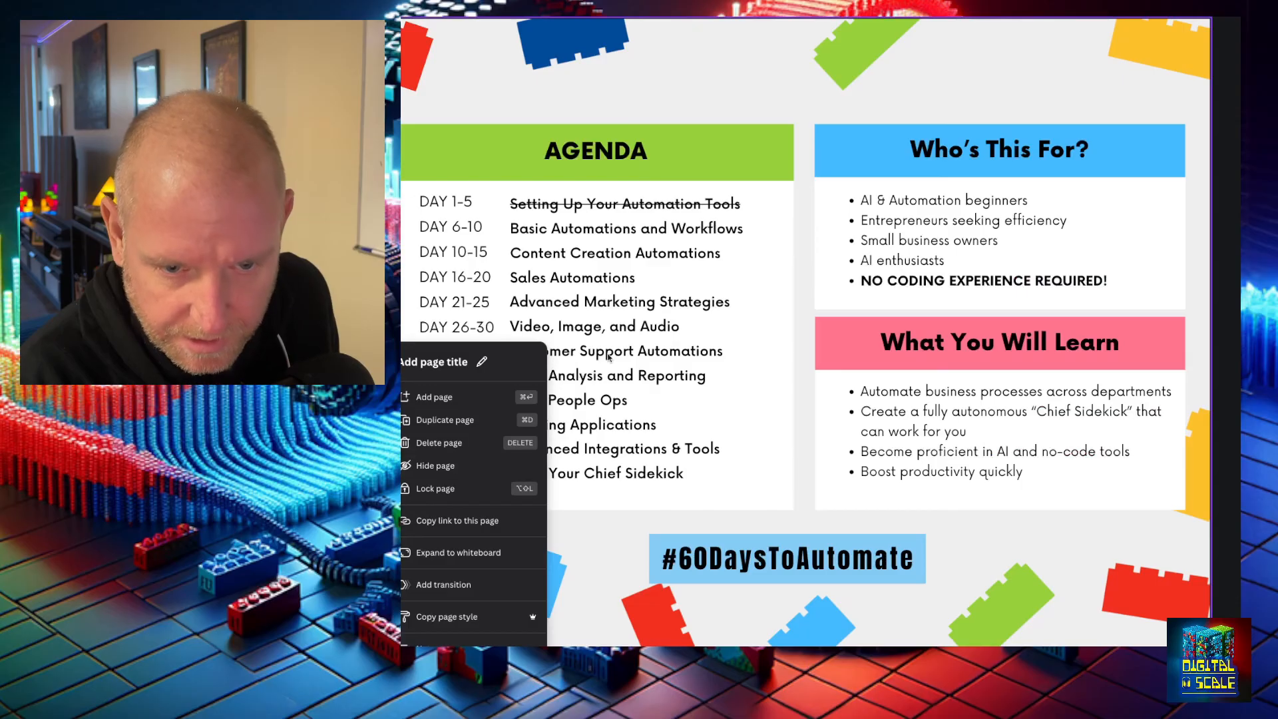
click(466, 356)
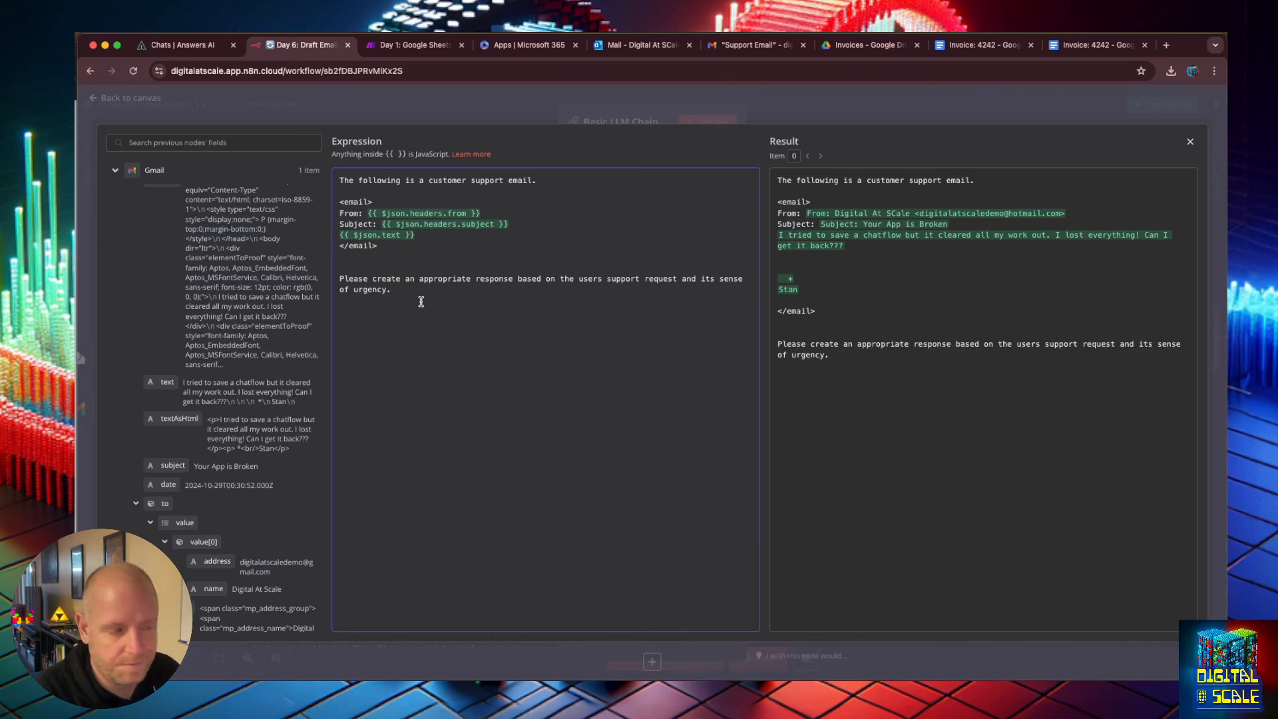
click(1190, 143)
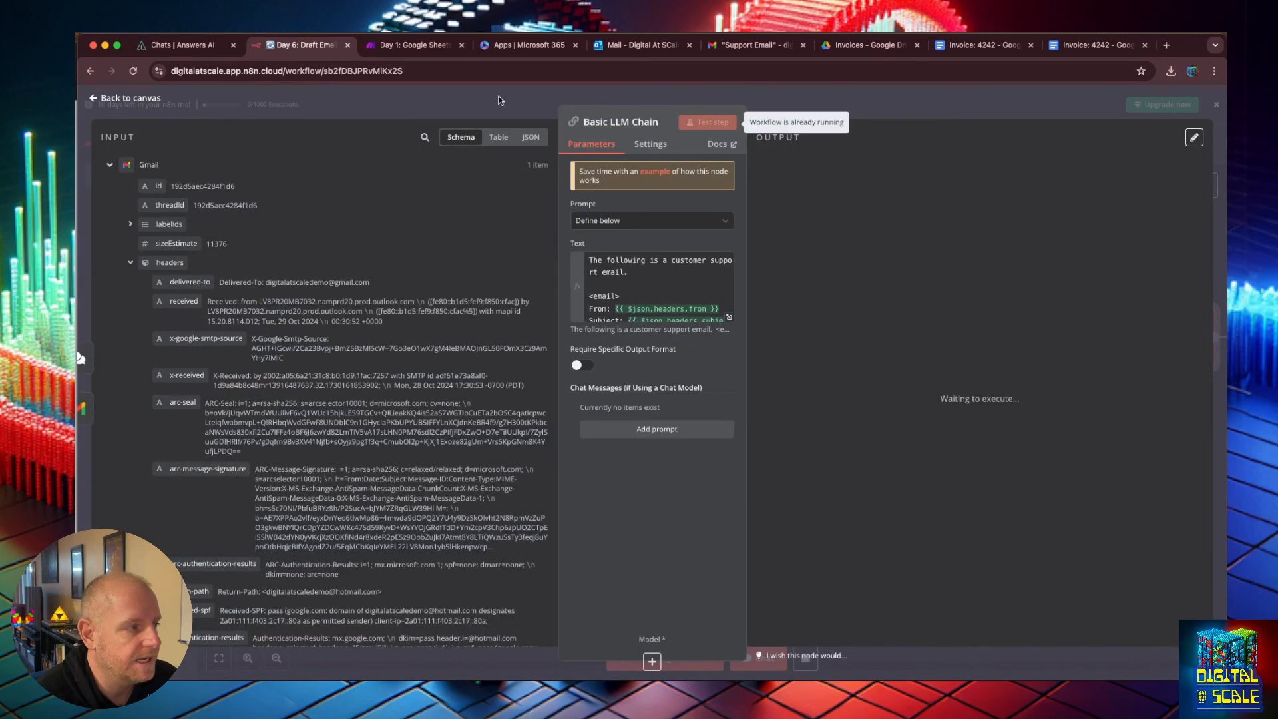
click(600, 104)
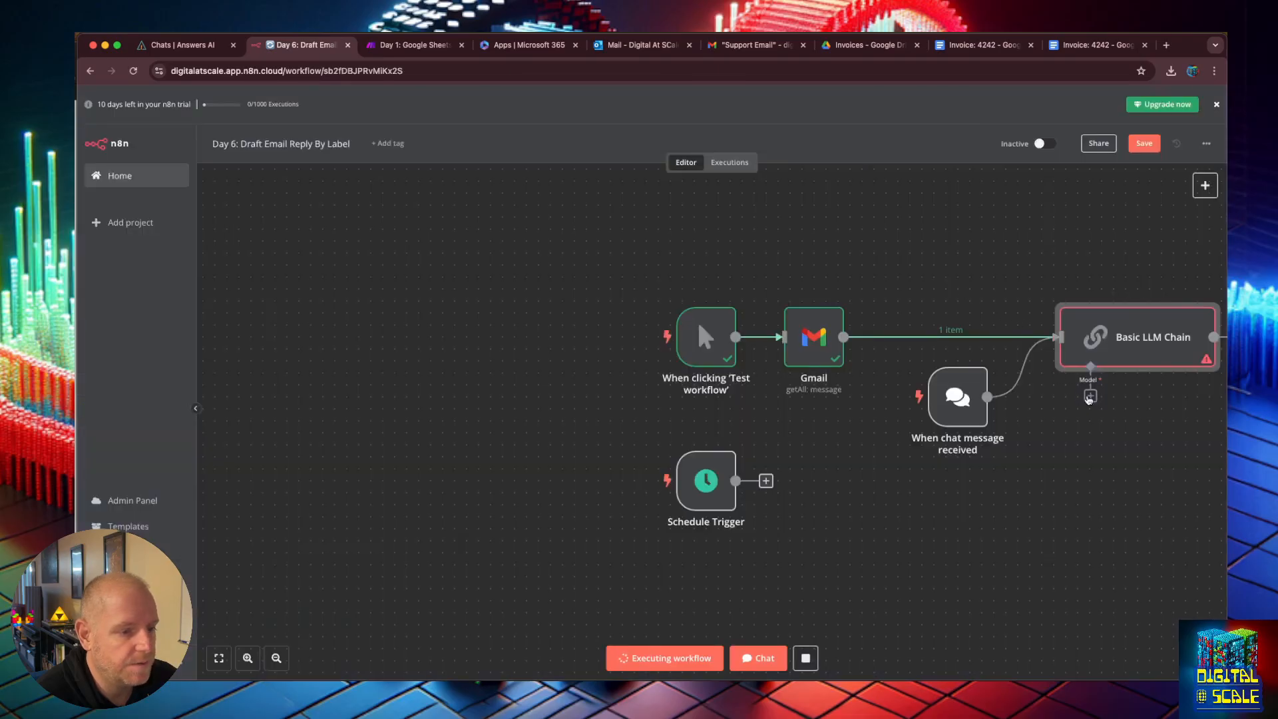
Attach an Anthropic Chat Model to the chain using Claude 3.5 Sonnet(20240620).
click(1090, 396)
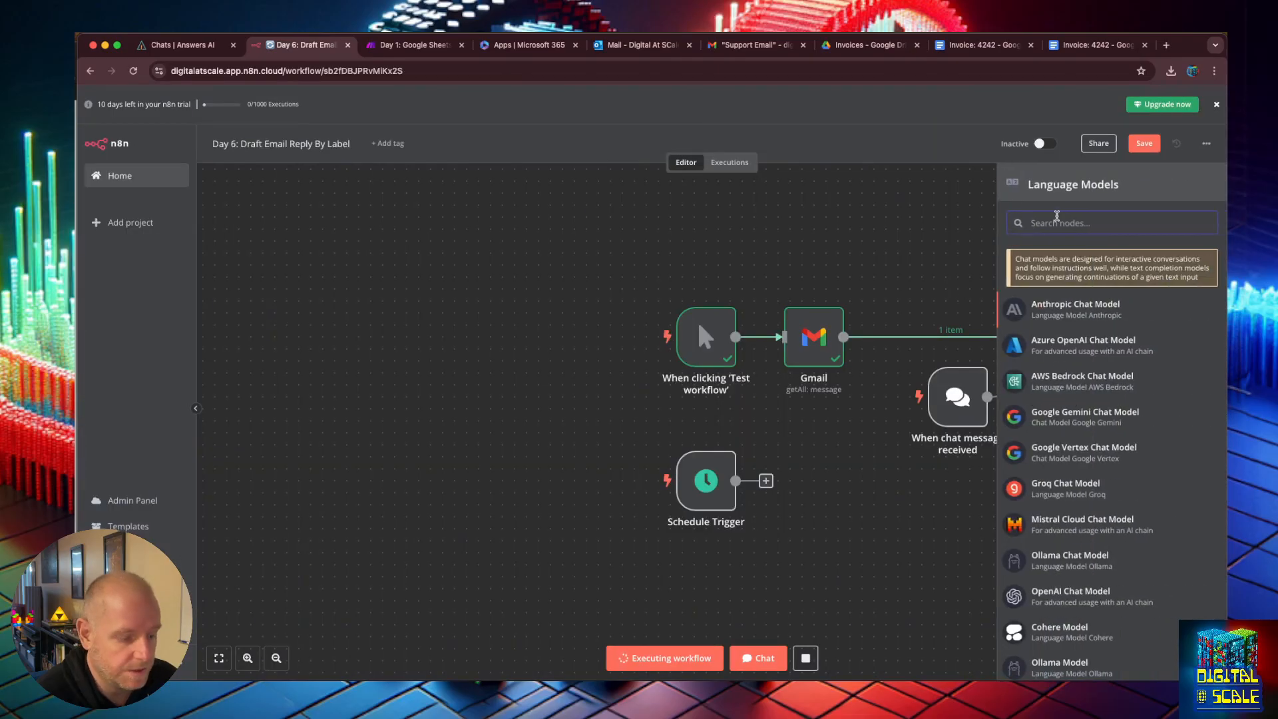
text(anth)
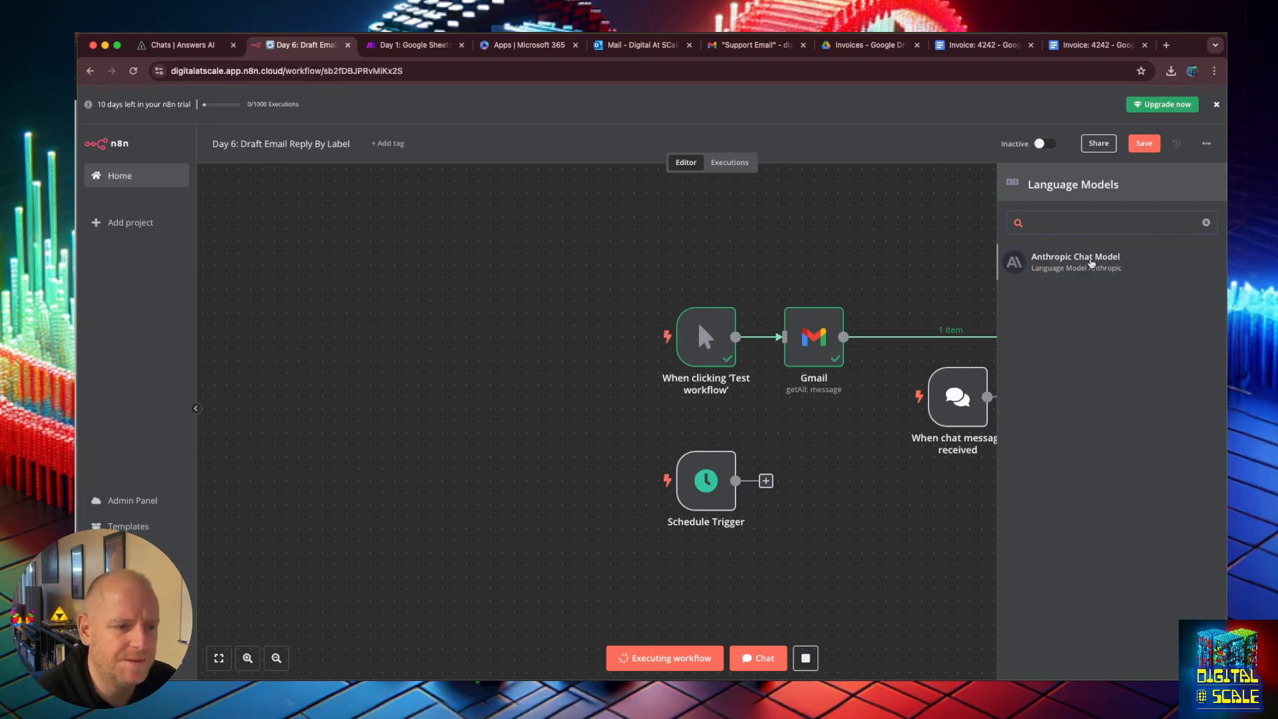
click(1076, 259)
click(719, 218)
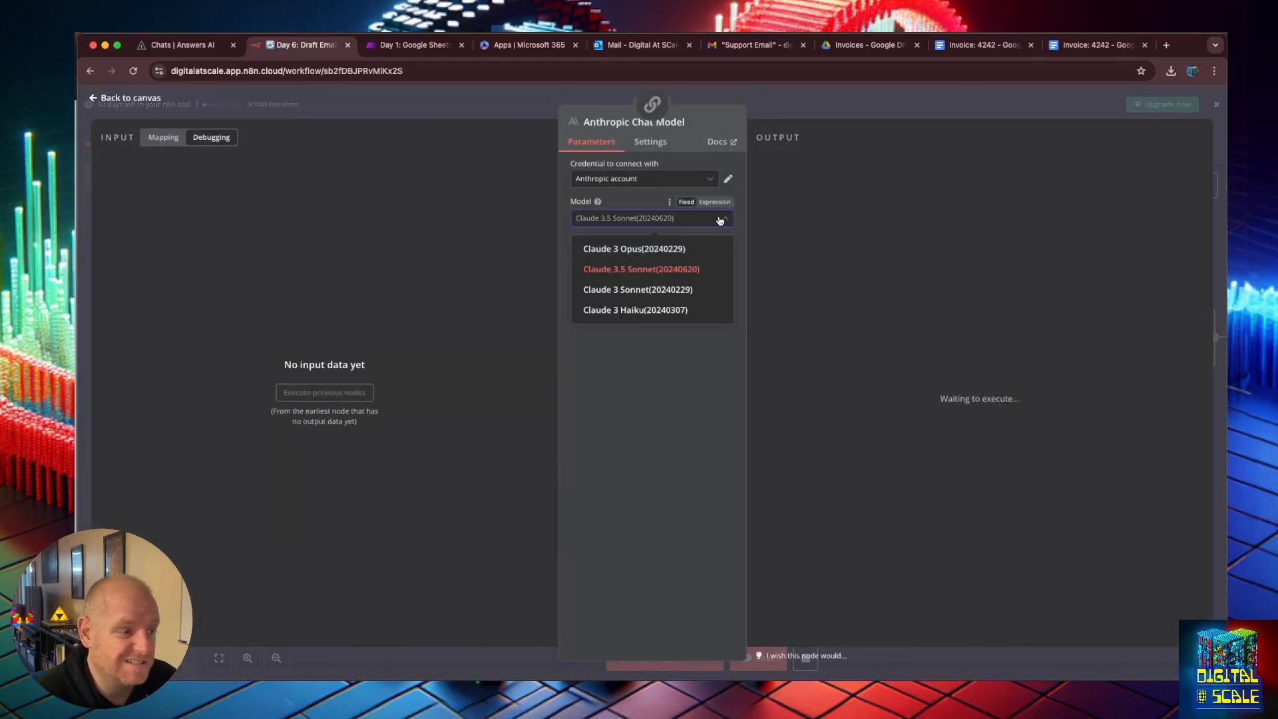
click(692, 269)
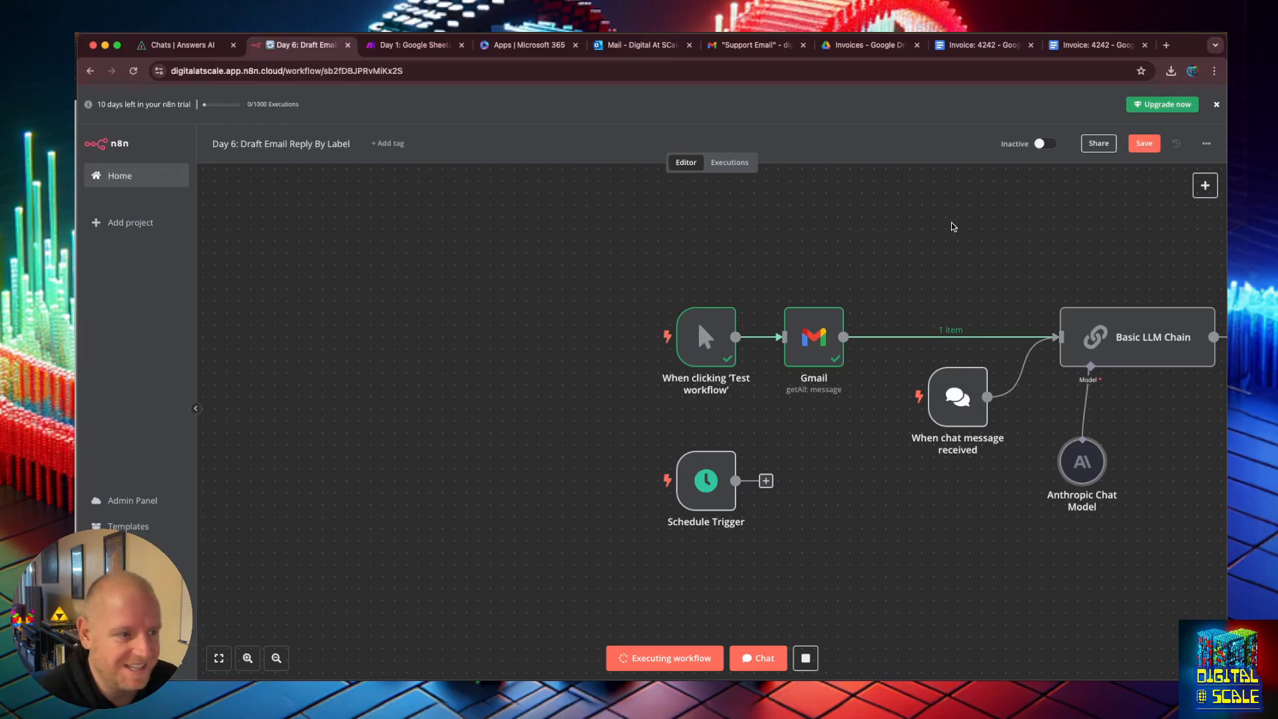
Delete the When chat message received trigger node.
drag(1068, 249, 861, 271)
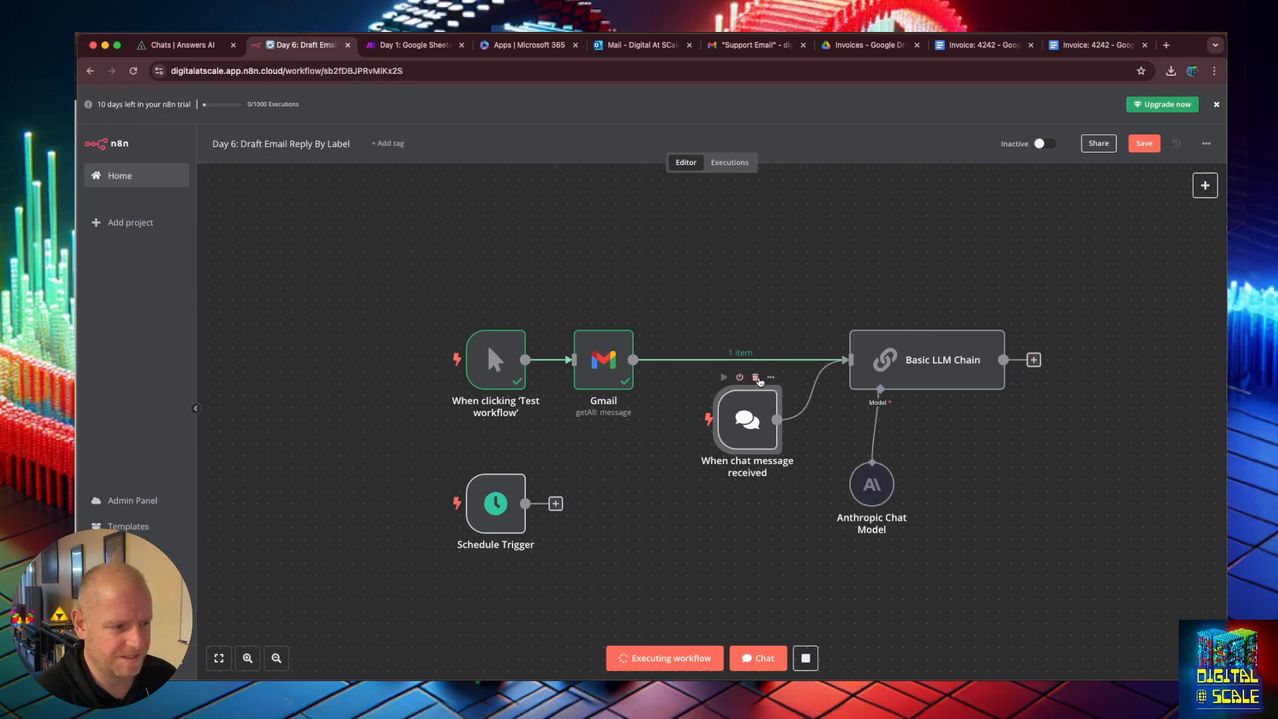
click(759, 384)
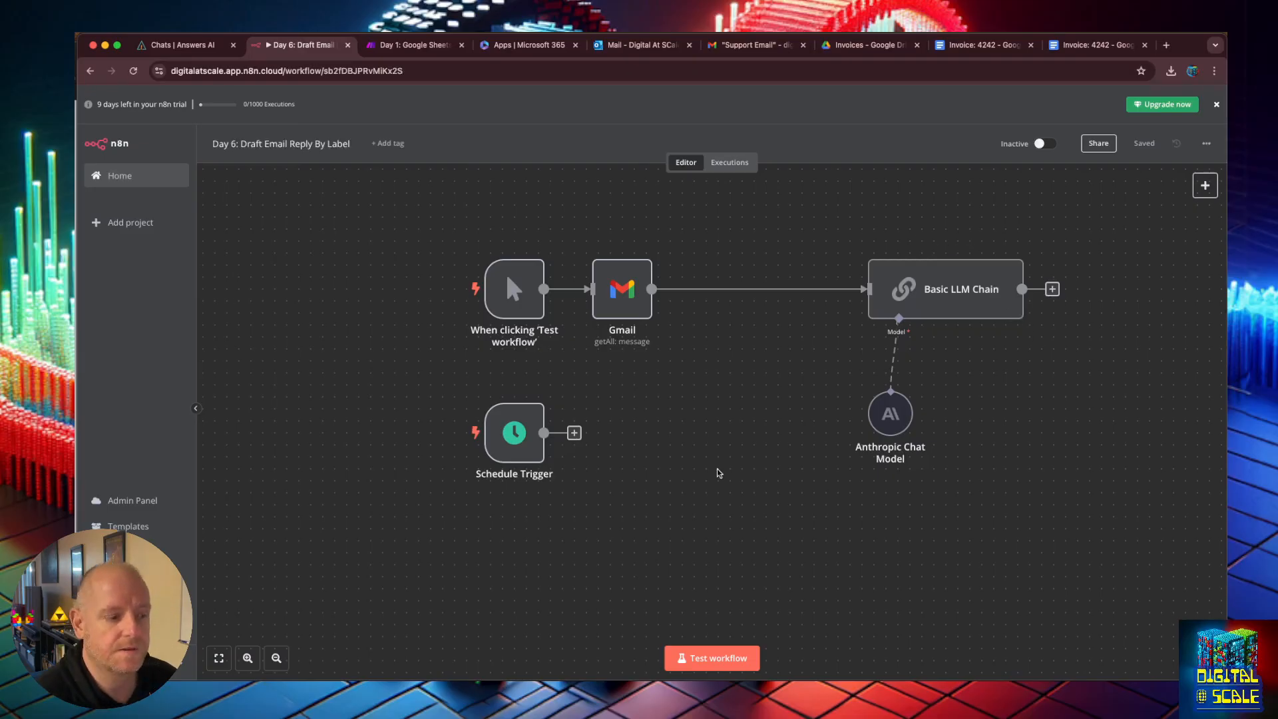
Run Test workflow and open the Basic LLM Chain node to read the drafted reply in its output.
click(719, 657)
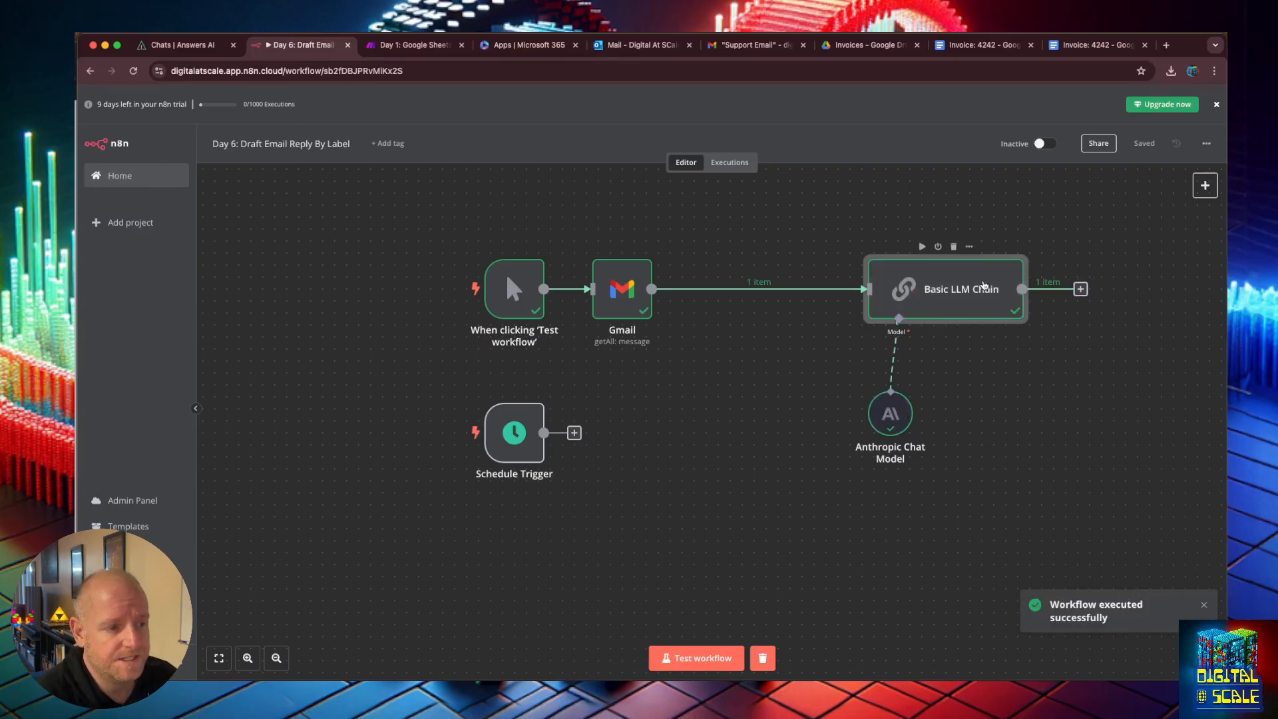
double_click(983, 288)
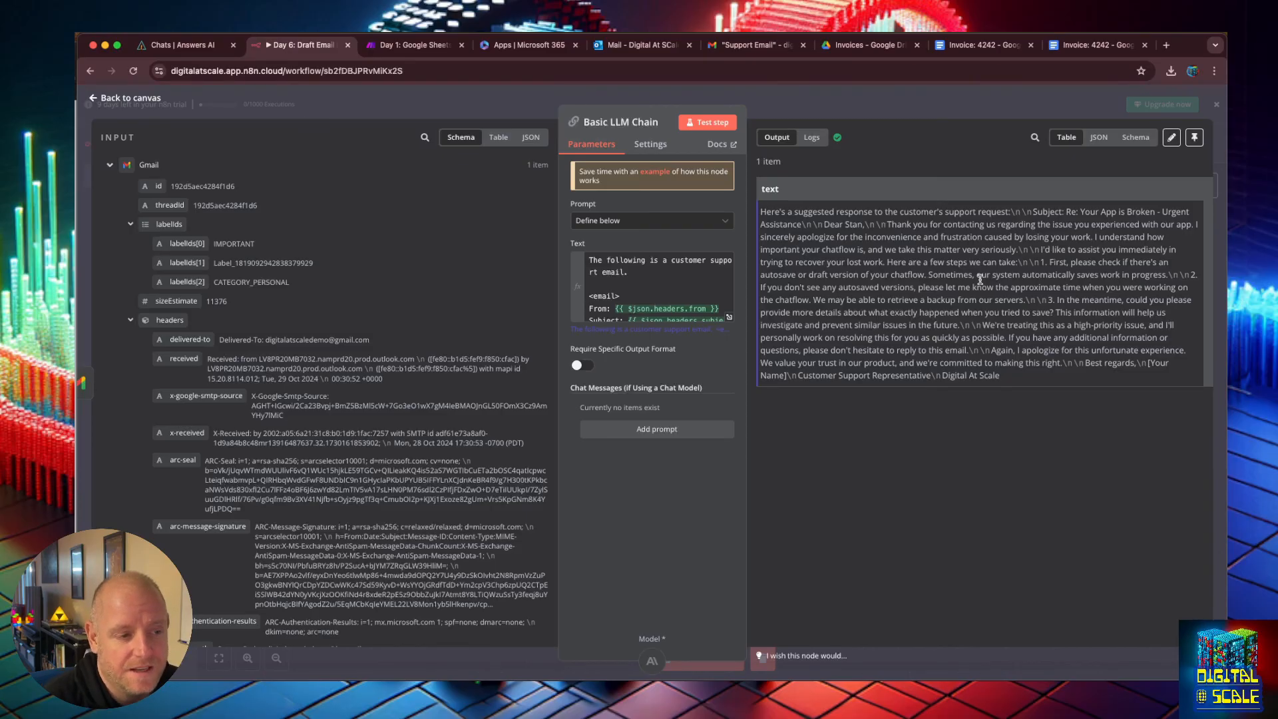
drag(1023, 262, 1089, 361)
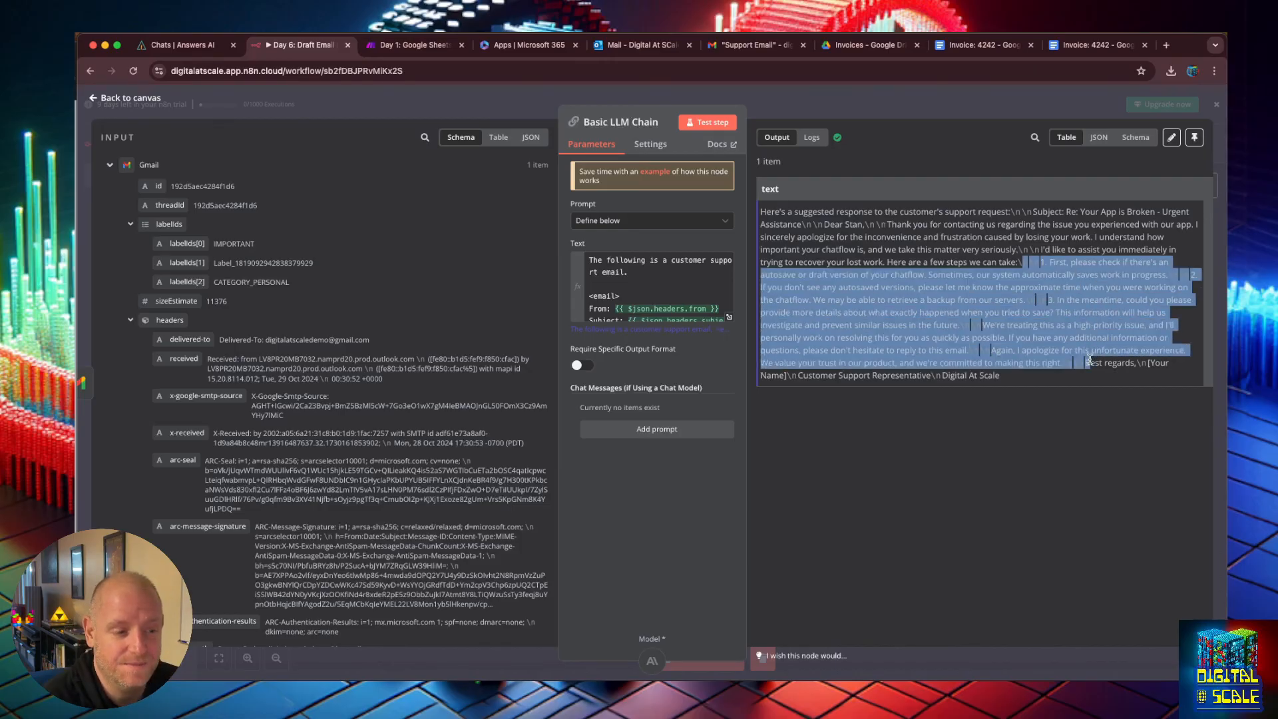
click(1089, 360)
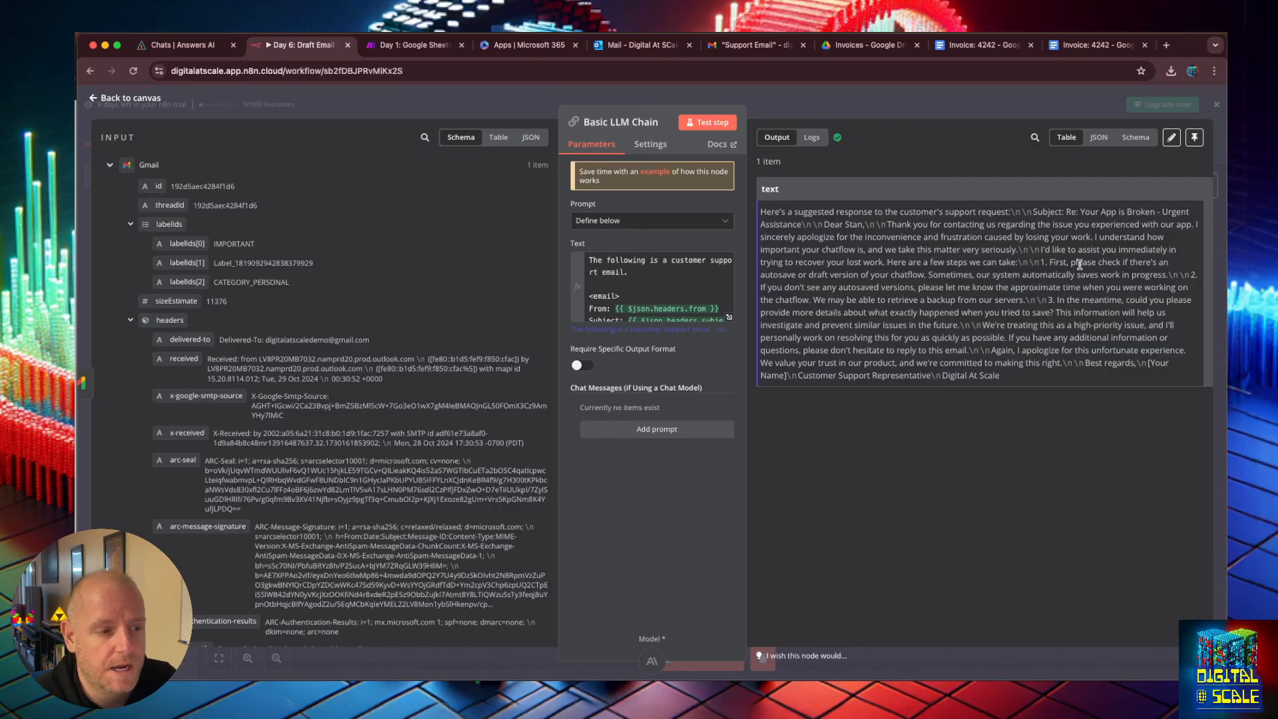
Add a Gmail Create a draft node after the Basic LLM Chain.
key(Escape)
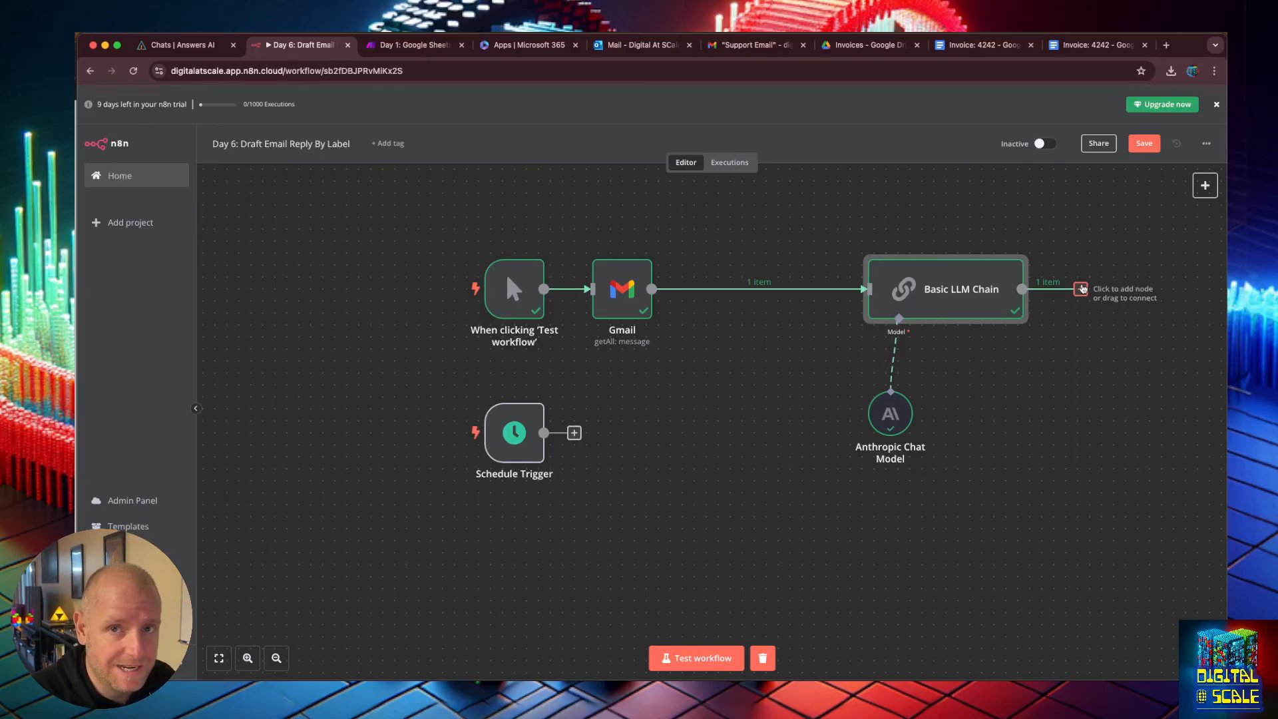
click(1081, 289)
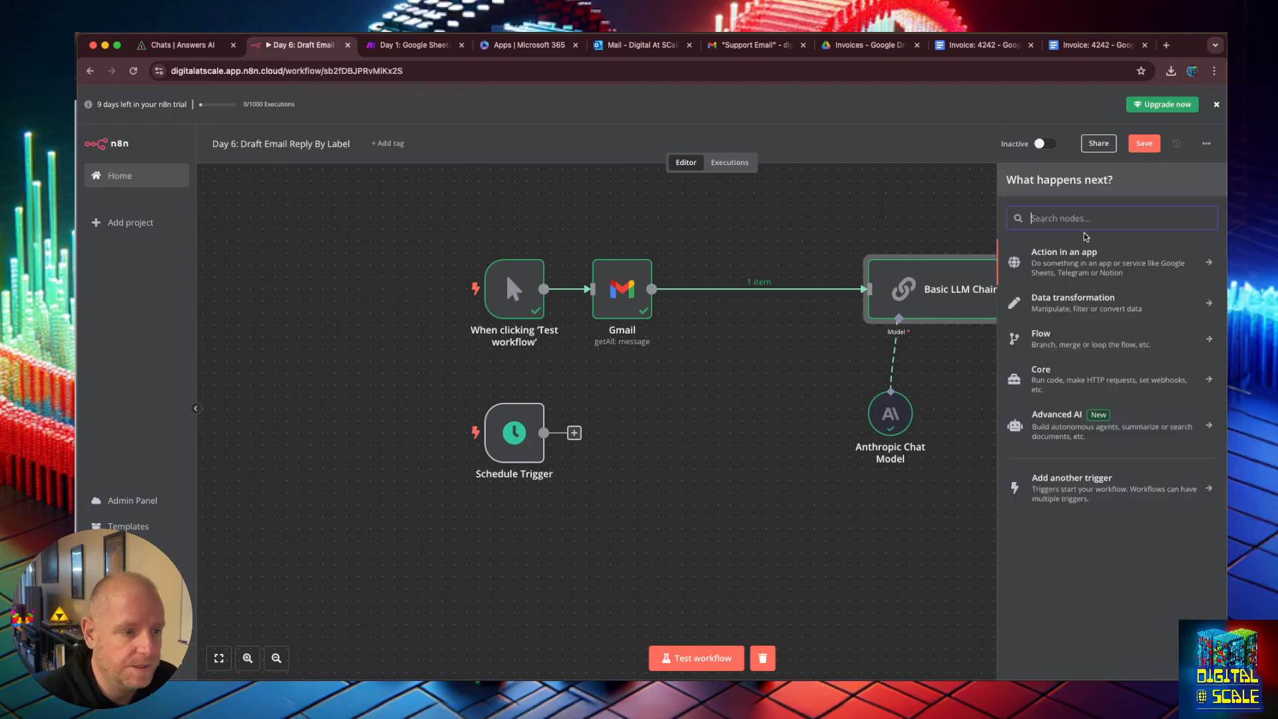
text(gma)
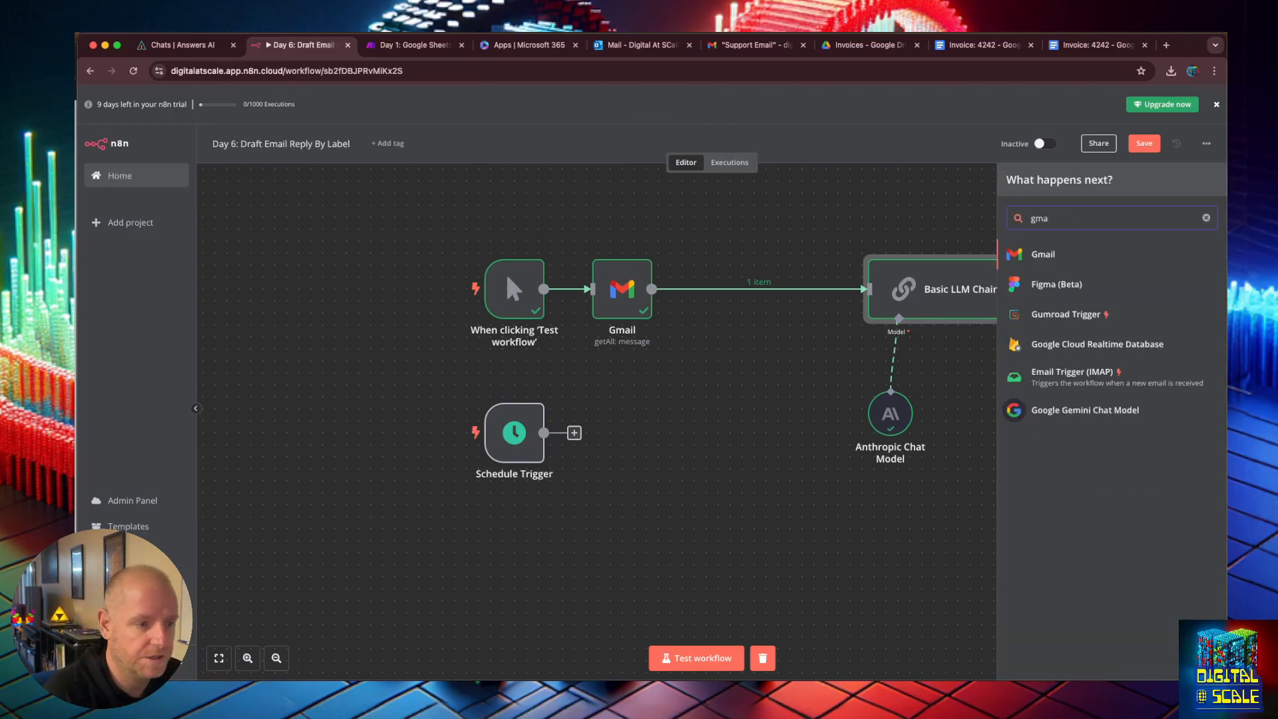
click(1073, 256)
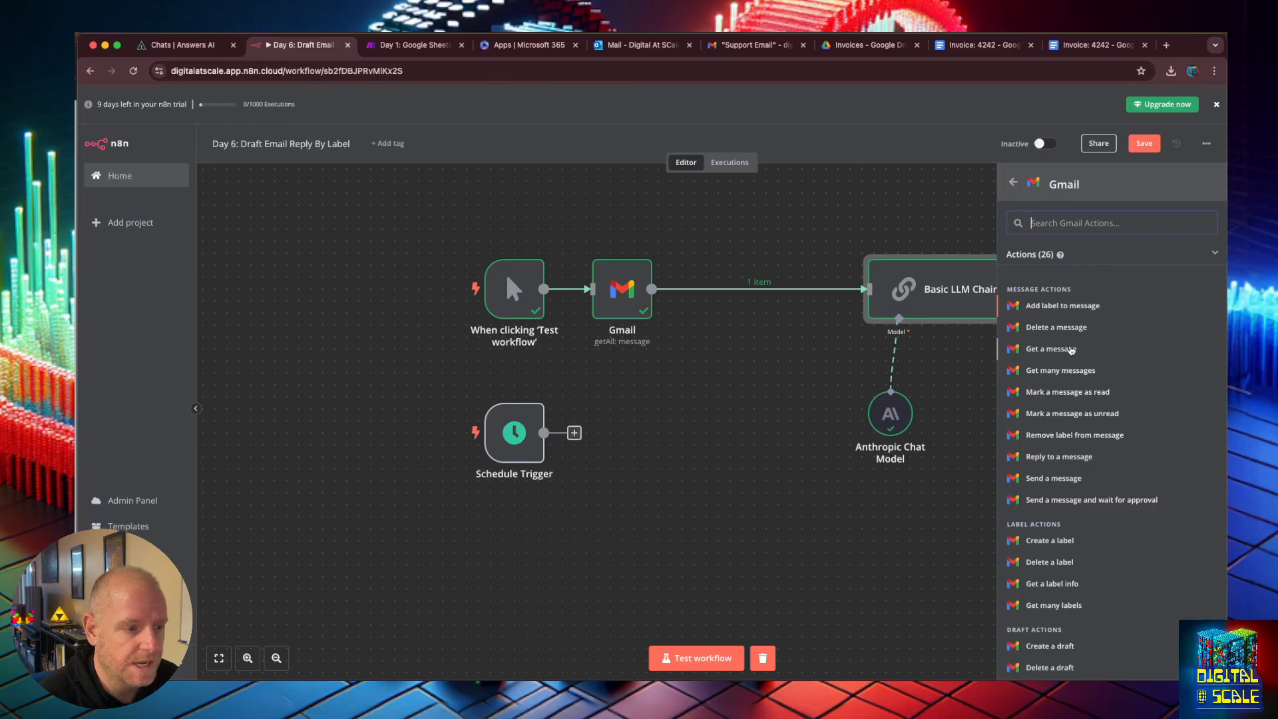
scroll(1048, 406, down, 5)
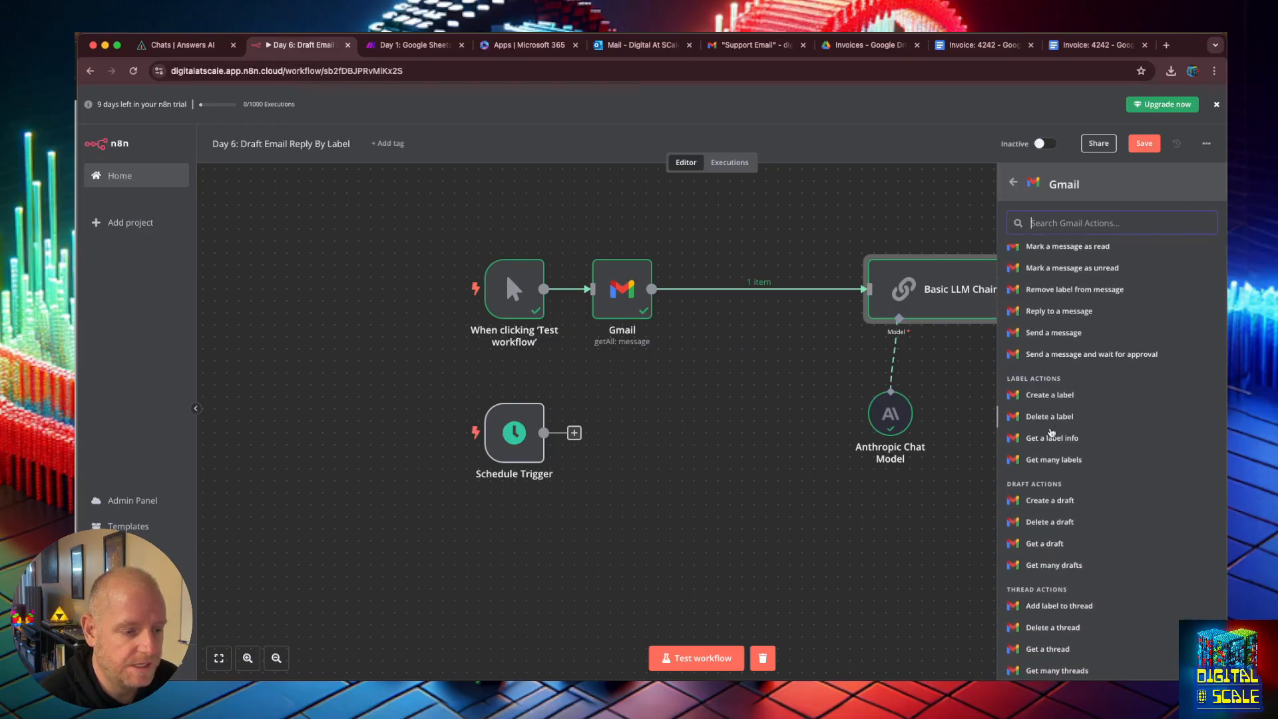
click(1053, 393)
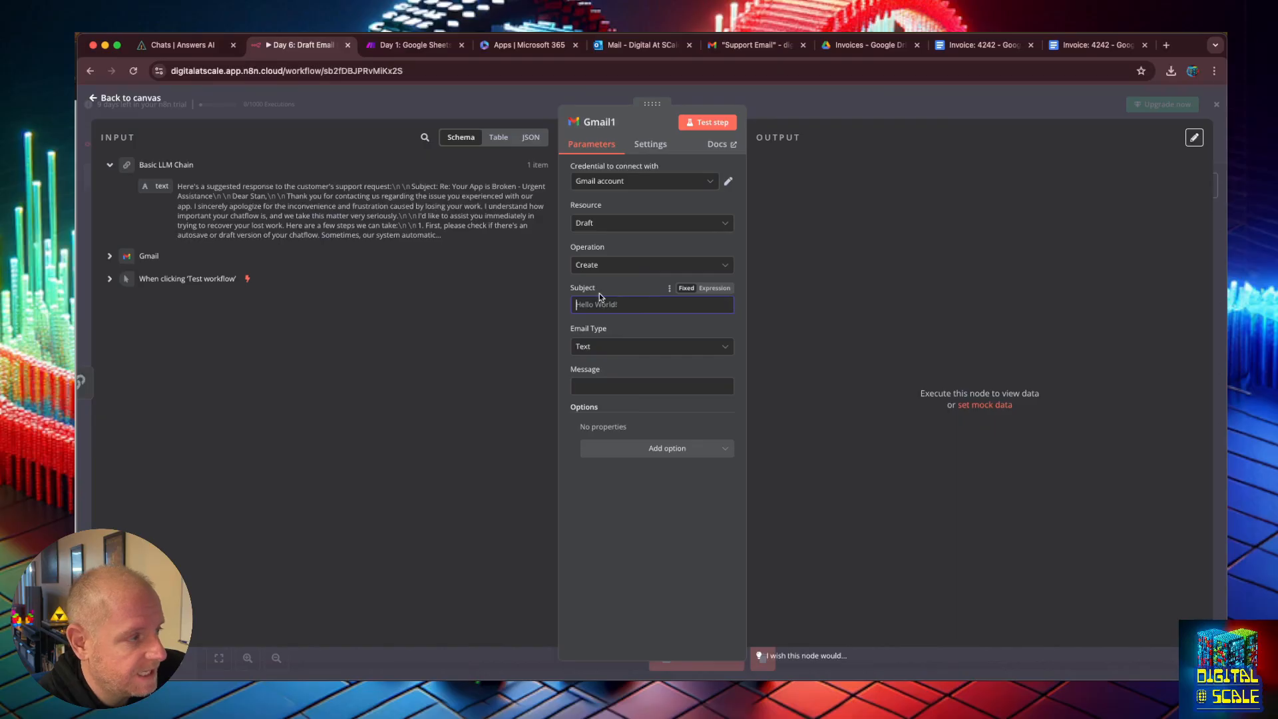
Add a Thread ID option to the draft and map the Gmail message's threadId into it.
click(652, 433)
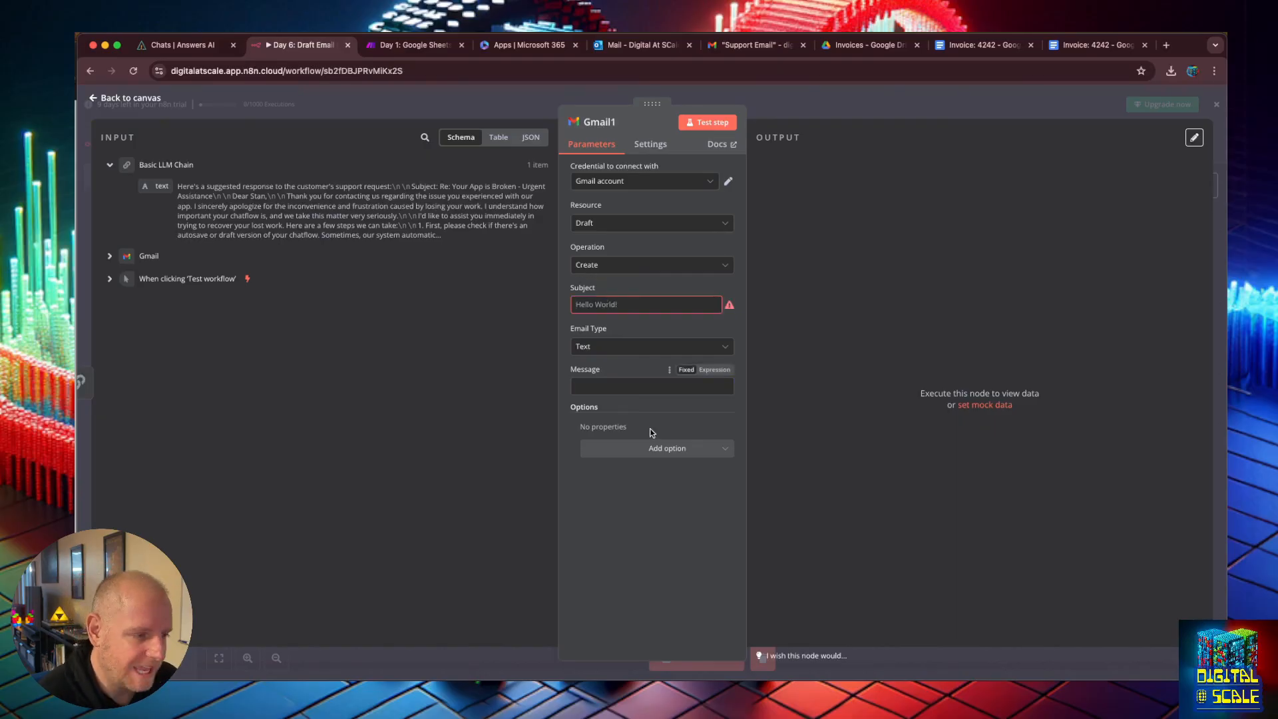
click(702, 446)
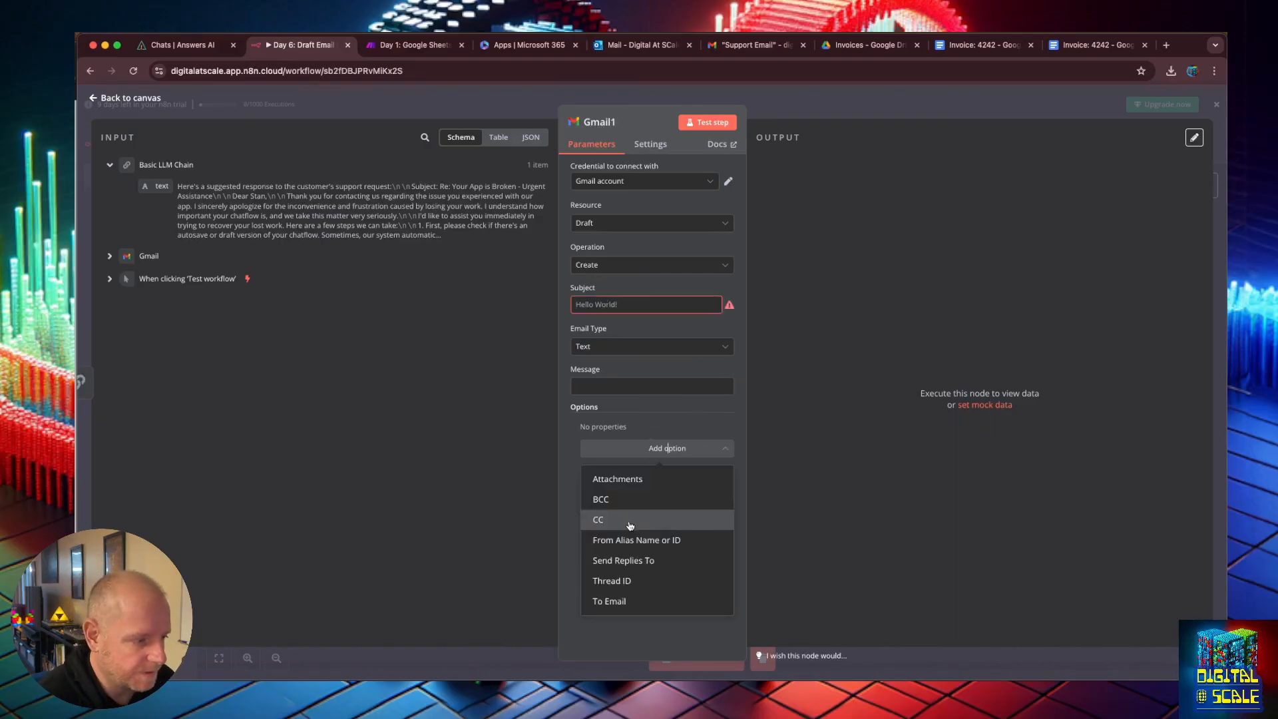
click(635, 560)
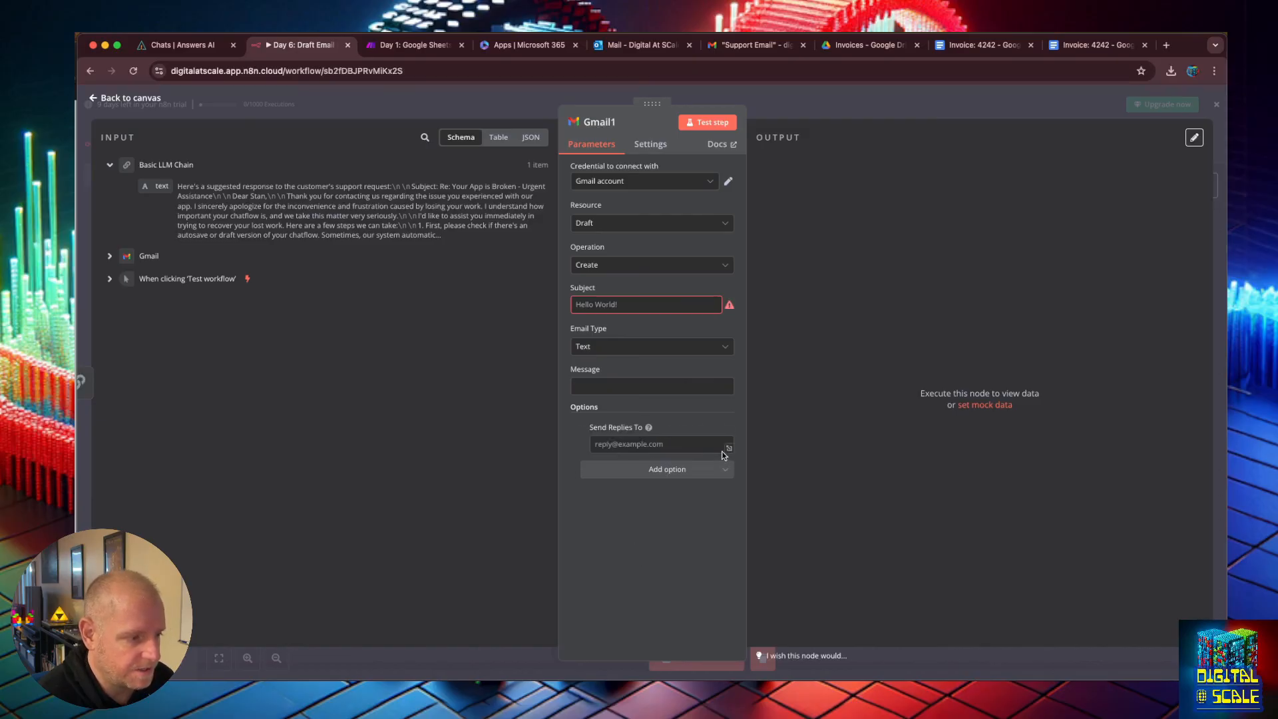
click(667, 449)
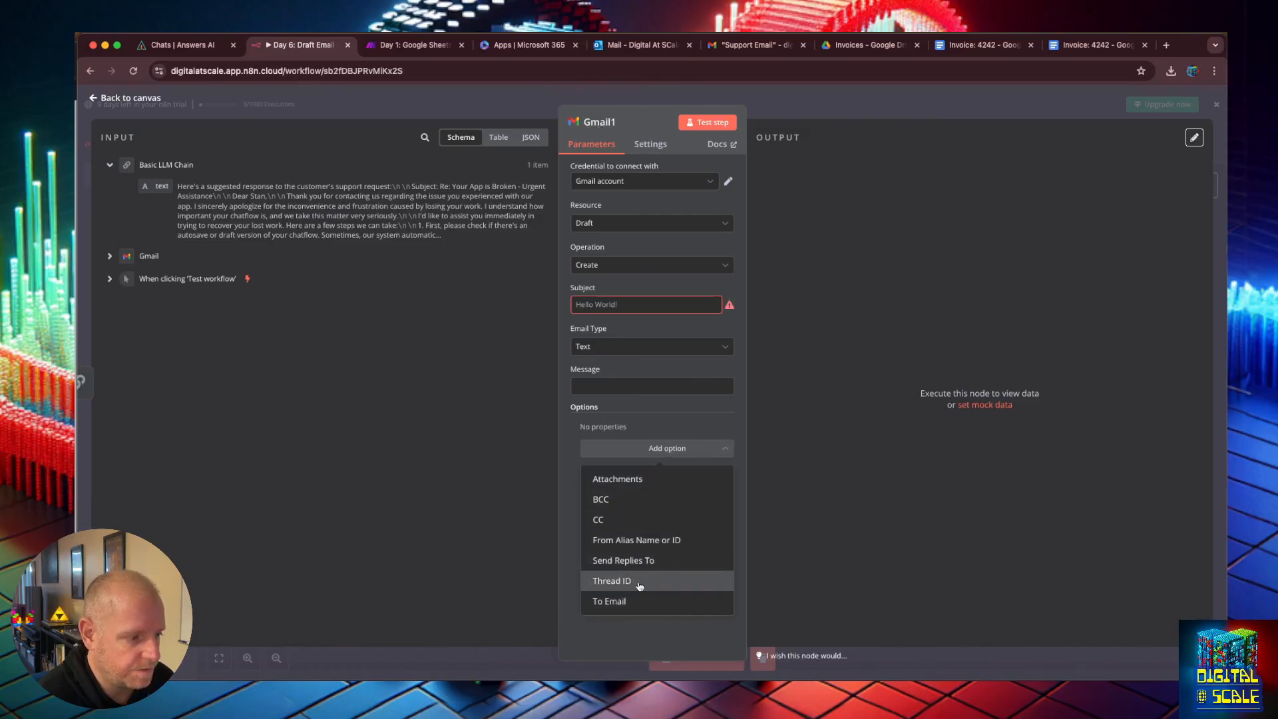
click(639, 583)
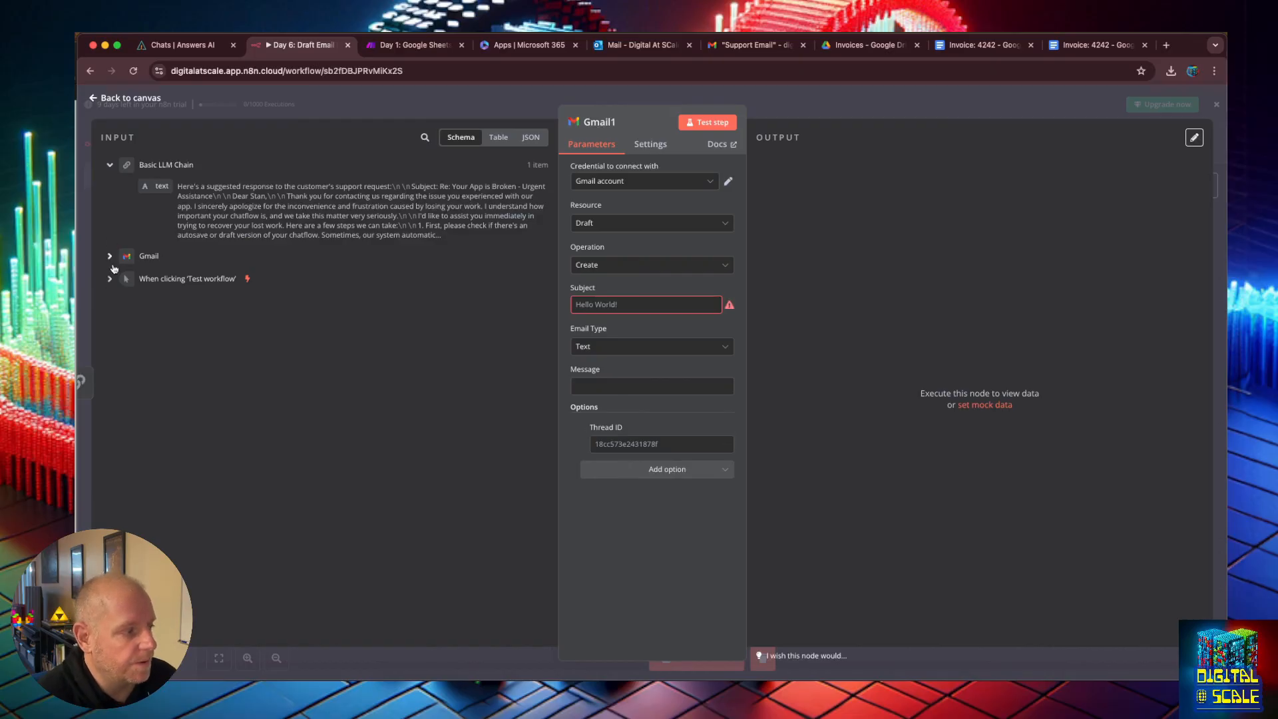
click(109, 256)
scroll(273, 269, down, 2)
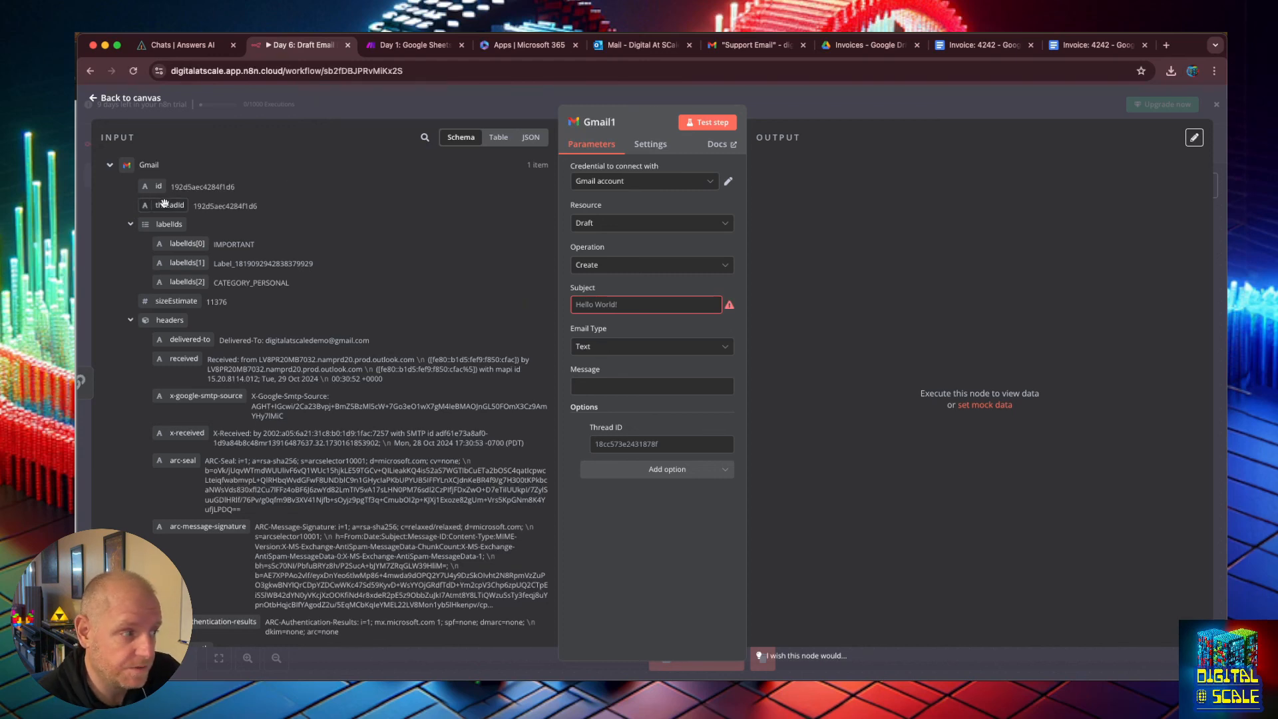
drag(164, 203, 614, 441)
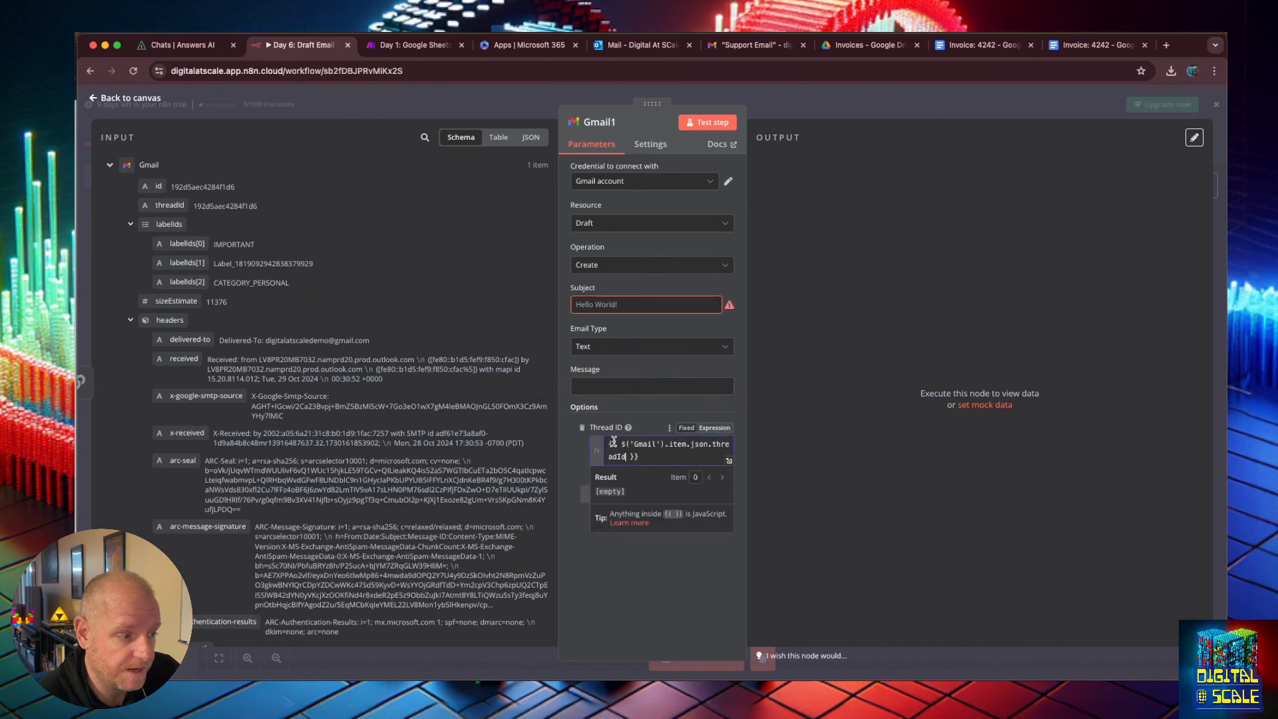
click(609, 522)
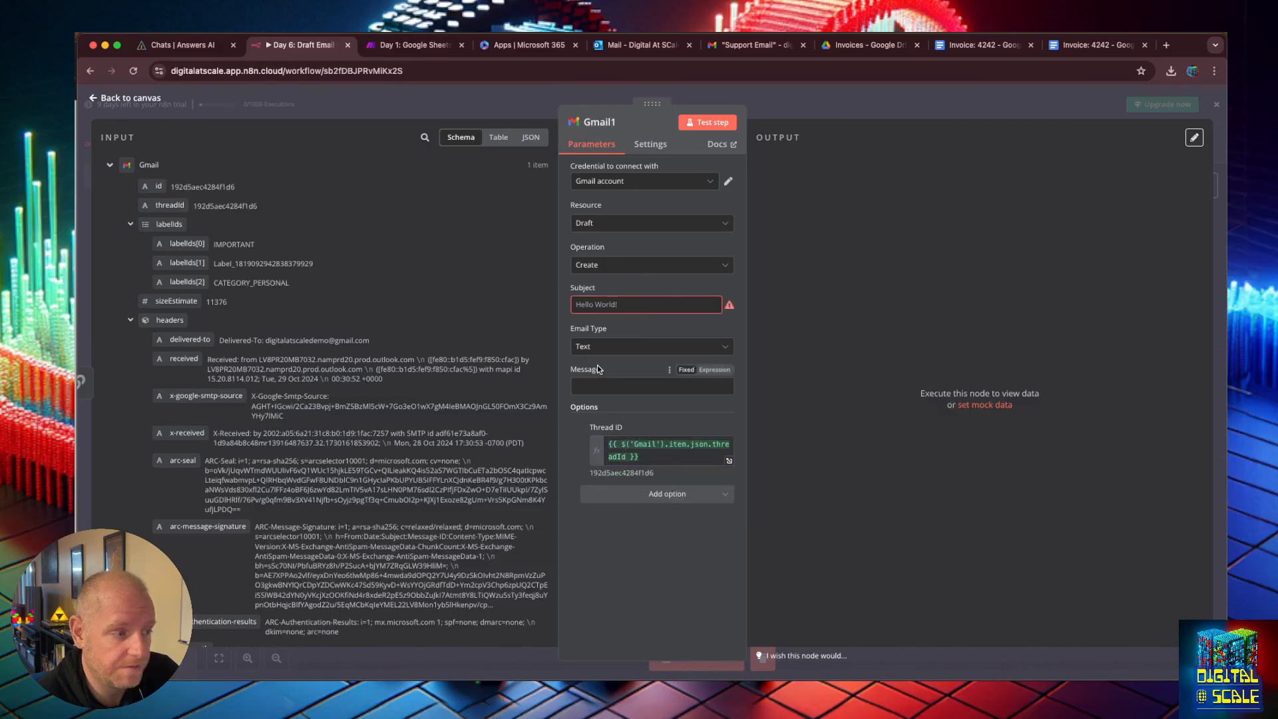
Map the Gmail message's subject header into the draft's Subject field, keeping the Text email type.
click(616, 304)
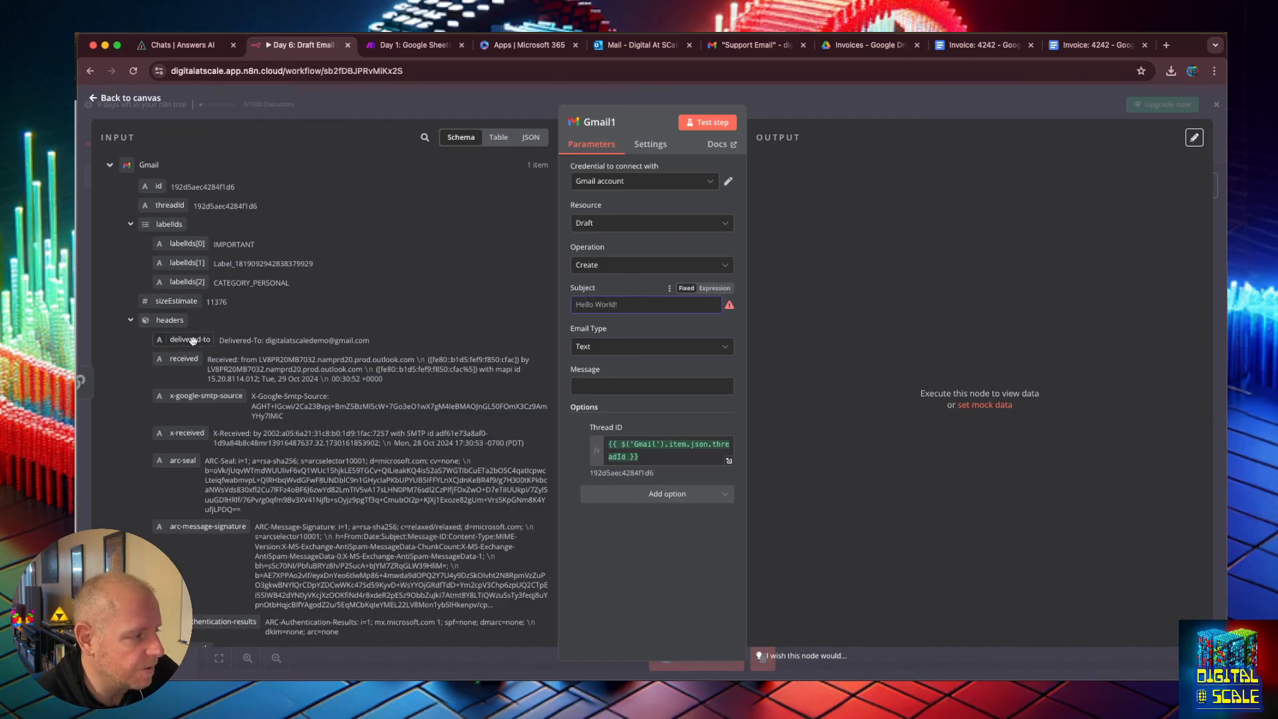
scroll(167, 285, down, 5)
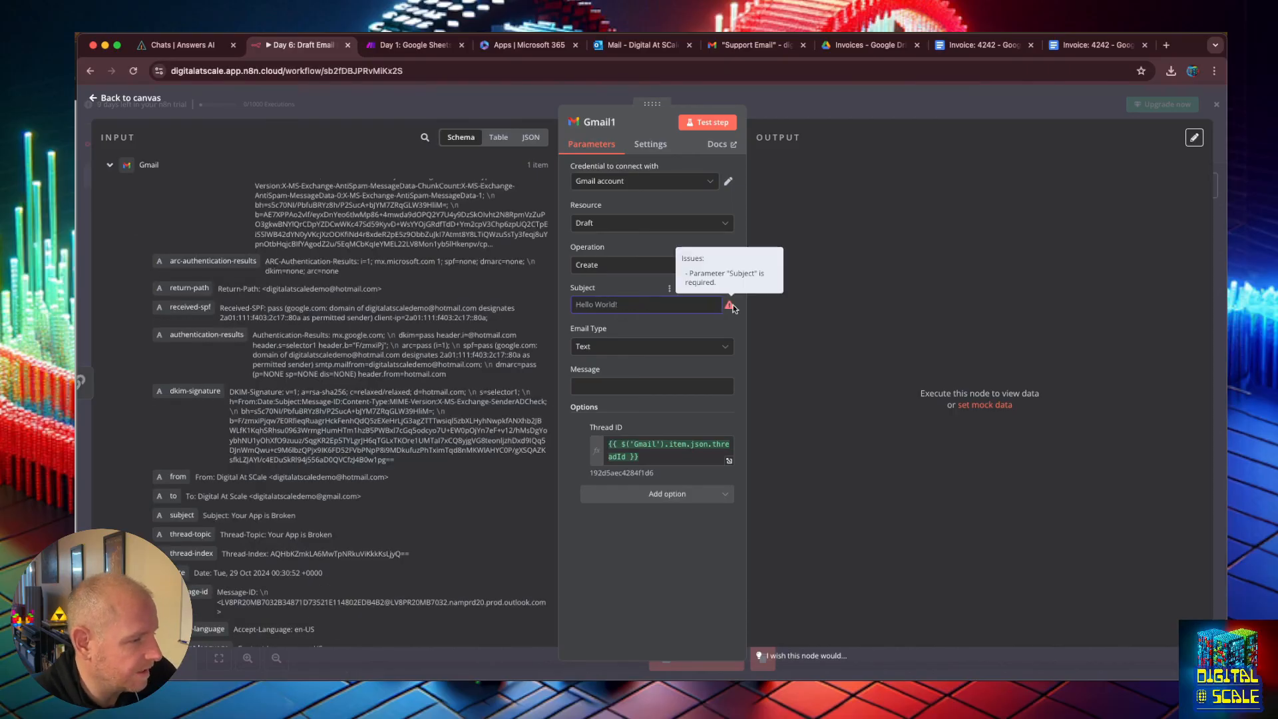
scroll(192, 451, down, 1)
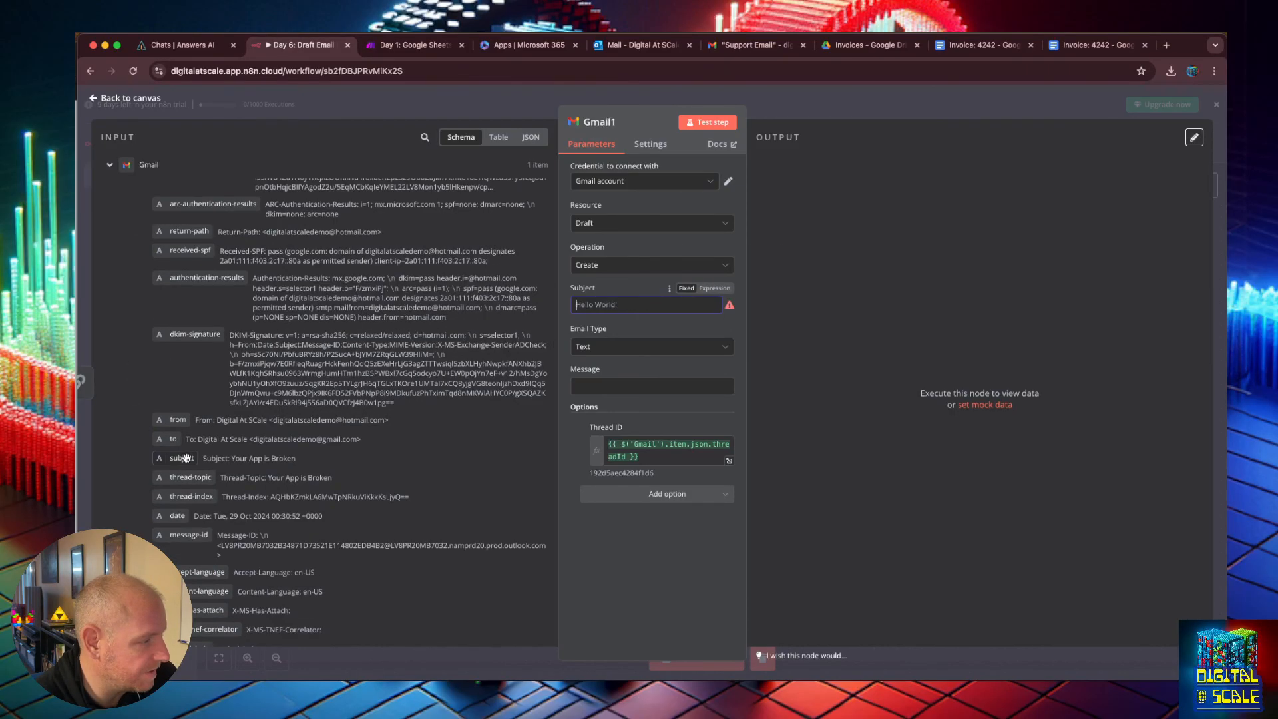
drag(186, 458, 646, 304)
click(613, 371)
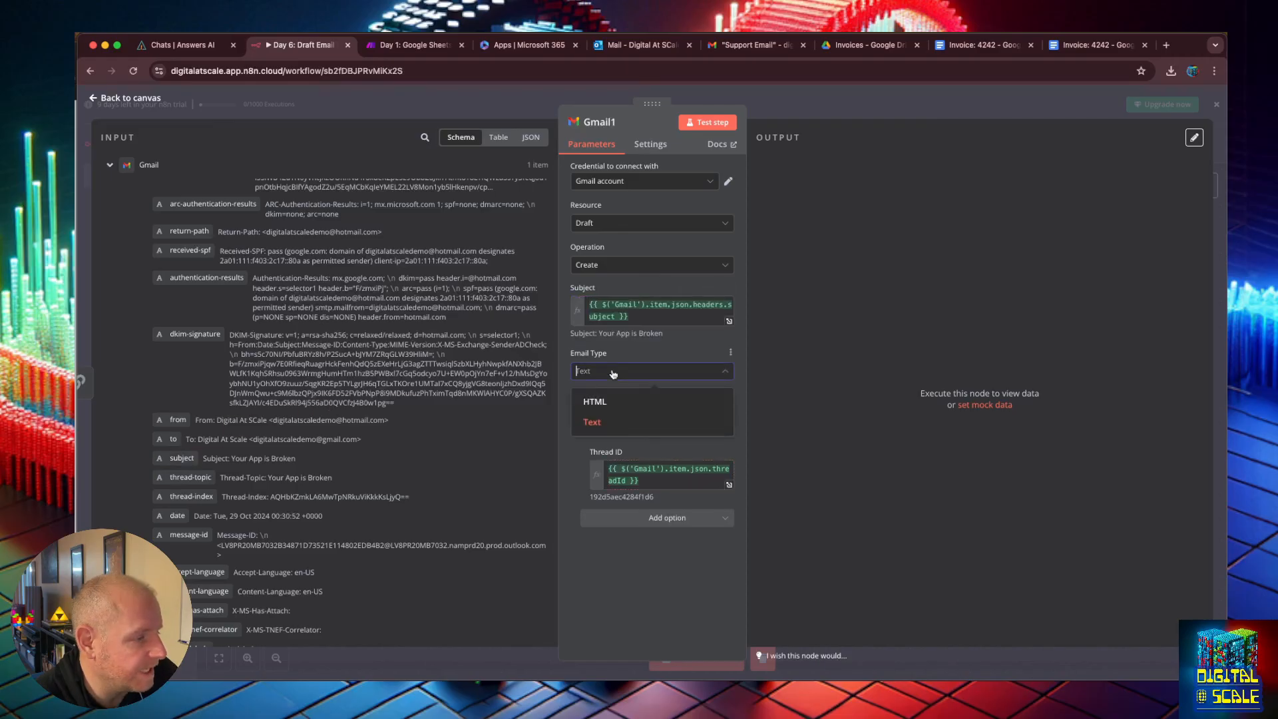
click(614, 372)
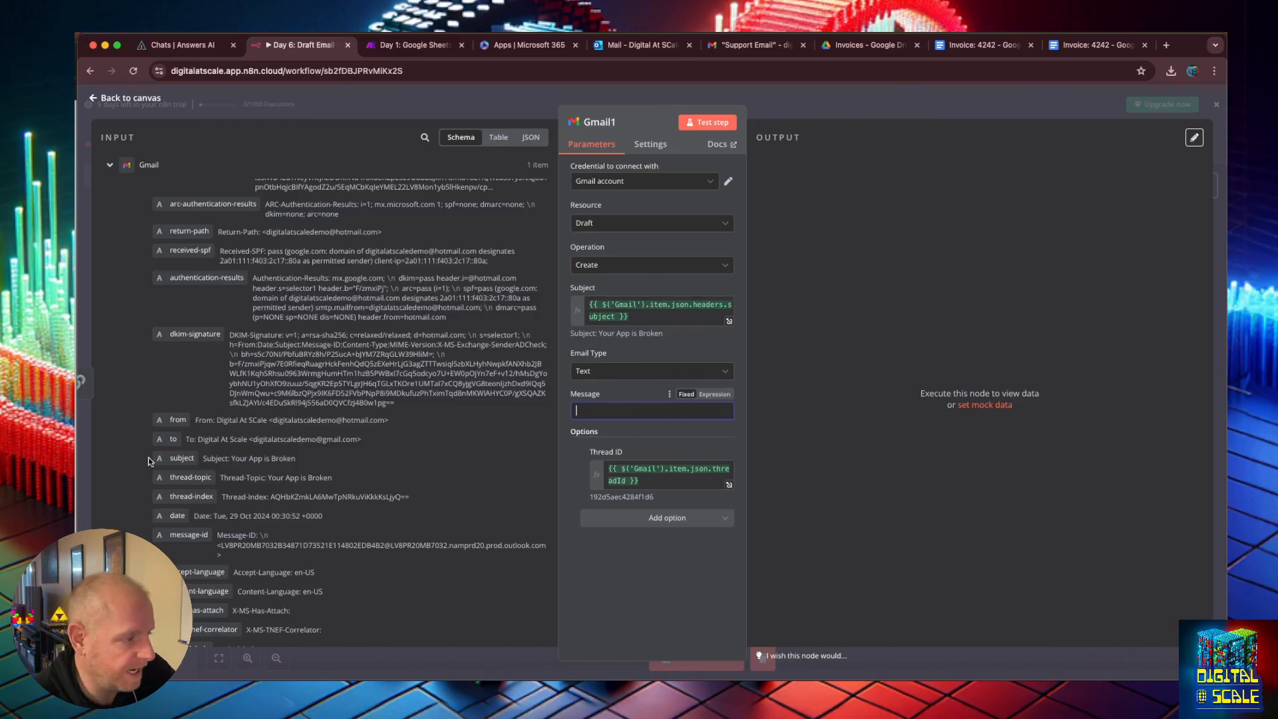
Map the Basic LLM Chain's text output into the draft's Message field.
scroll(149, 389, up, 10)
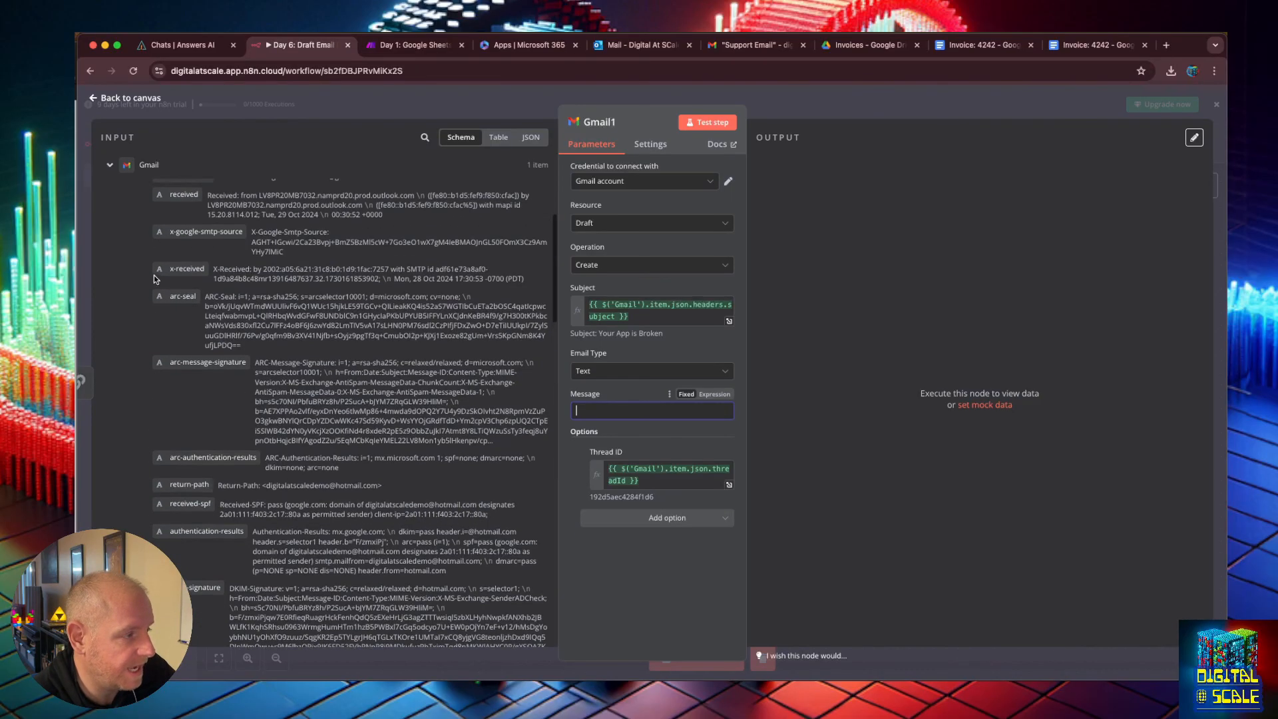
drag(162, 186, 599, 410)
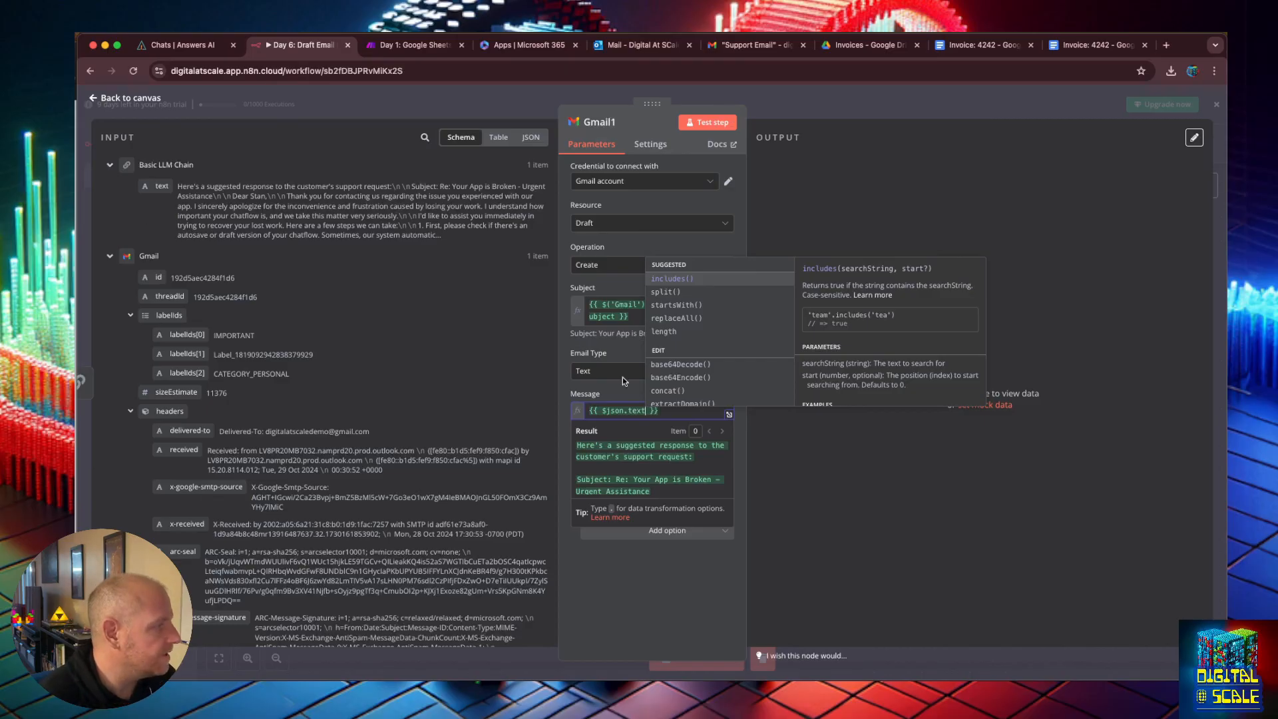
click(844, 364)
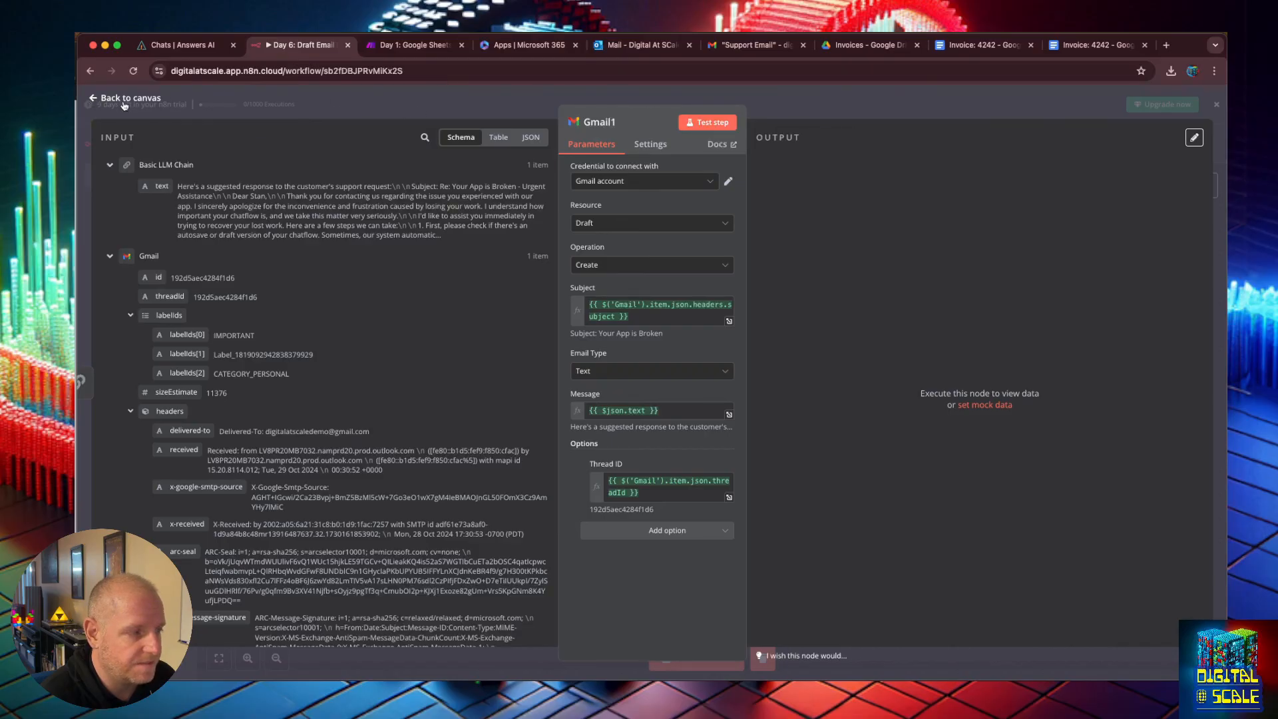
Run Test workflow and open the Gmail1 node to check its output.
click(93, 99)
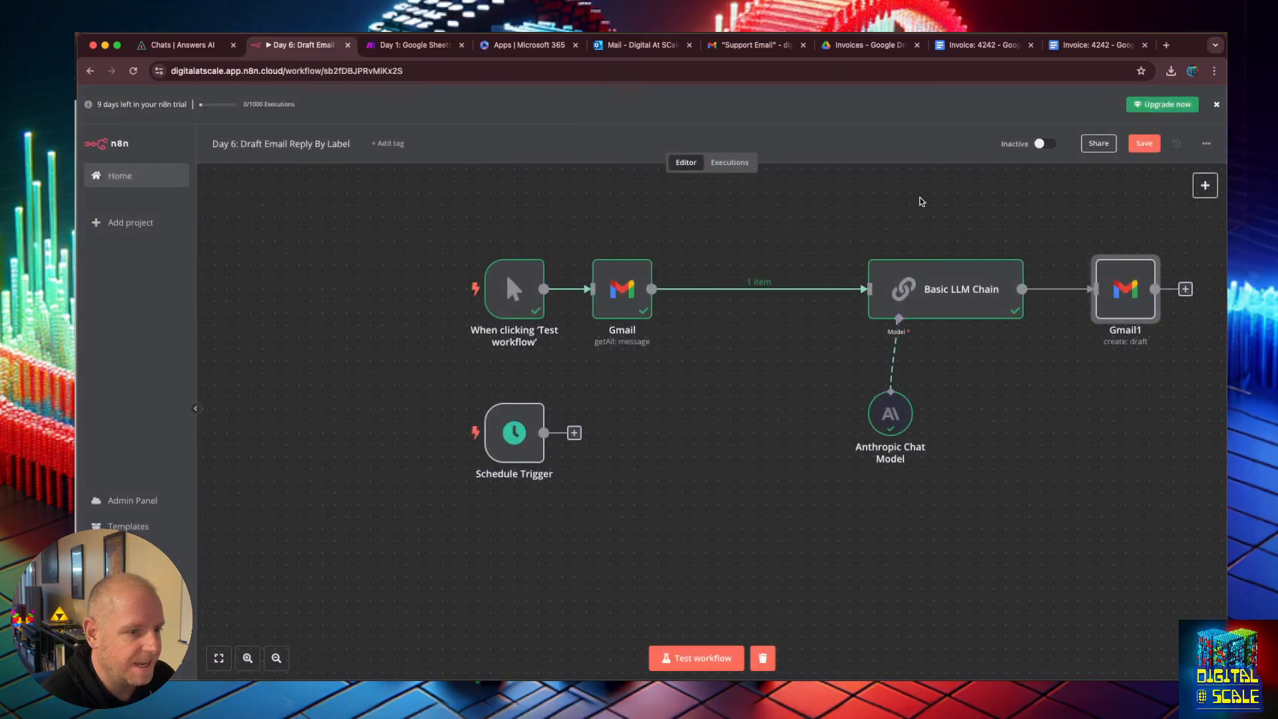
click(923, 201)
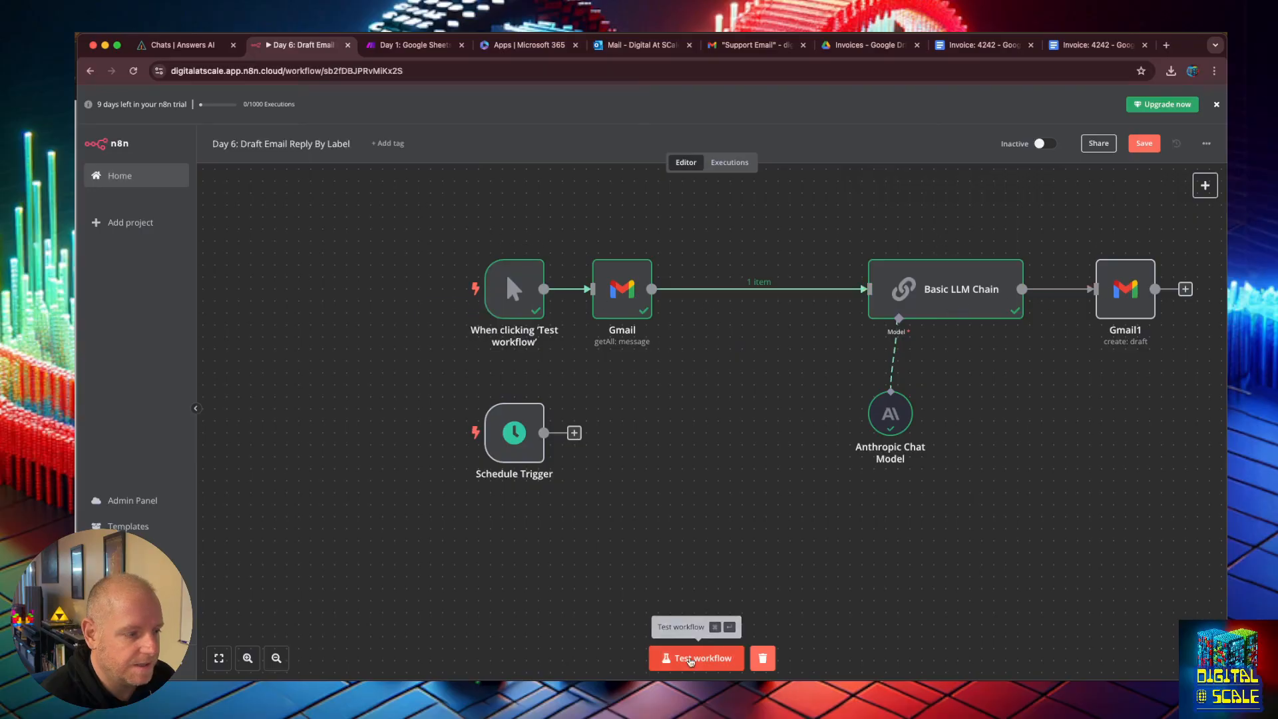
click(691, 660)
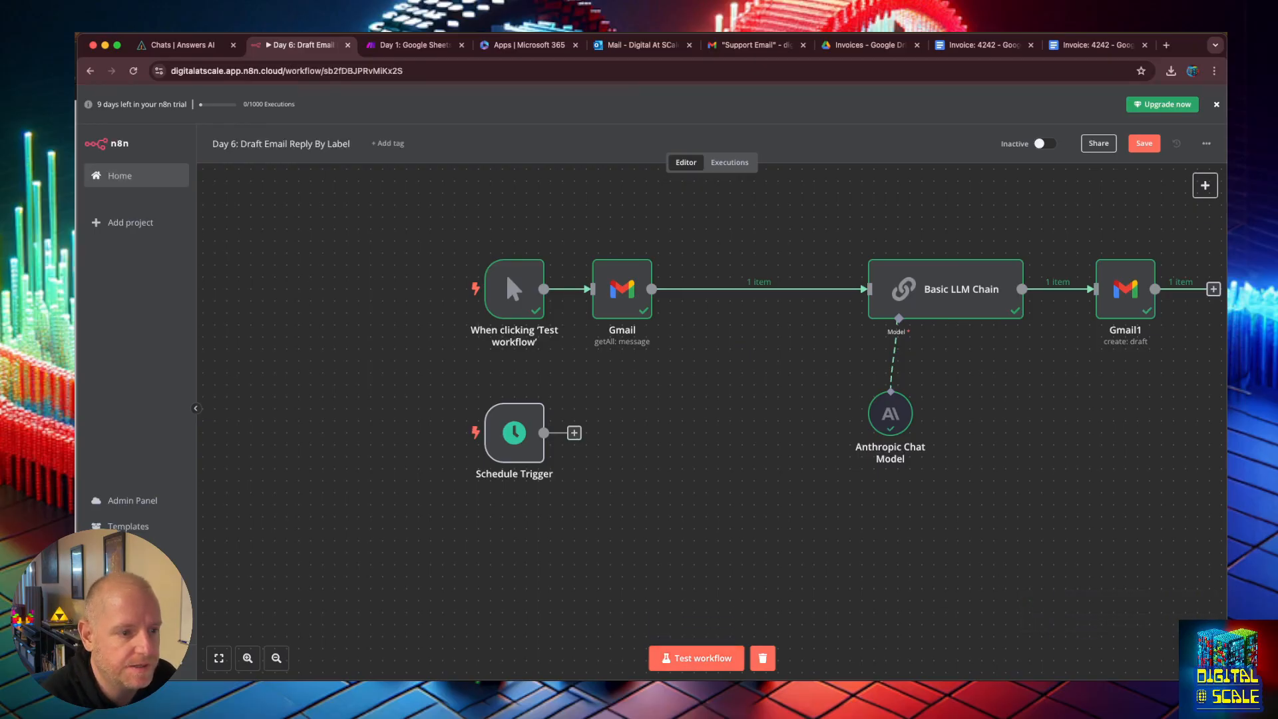
double_click(1116, 295)
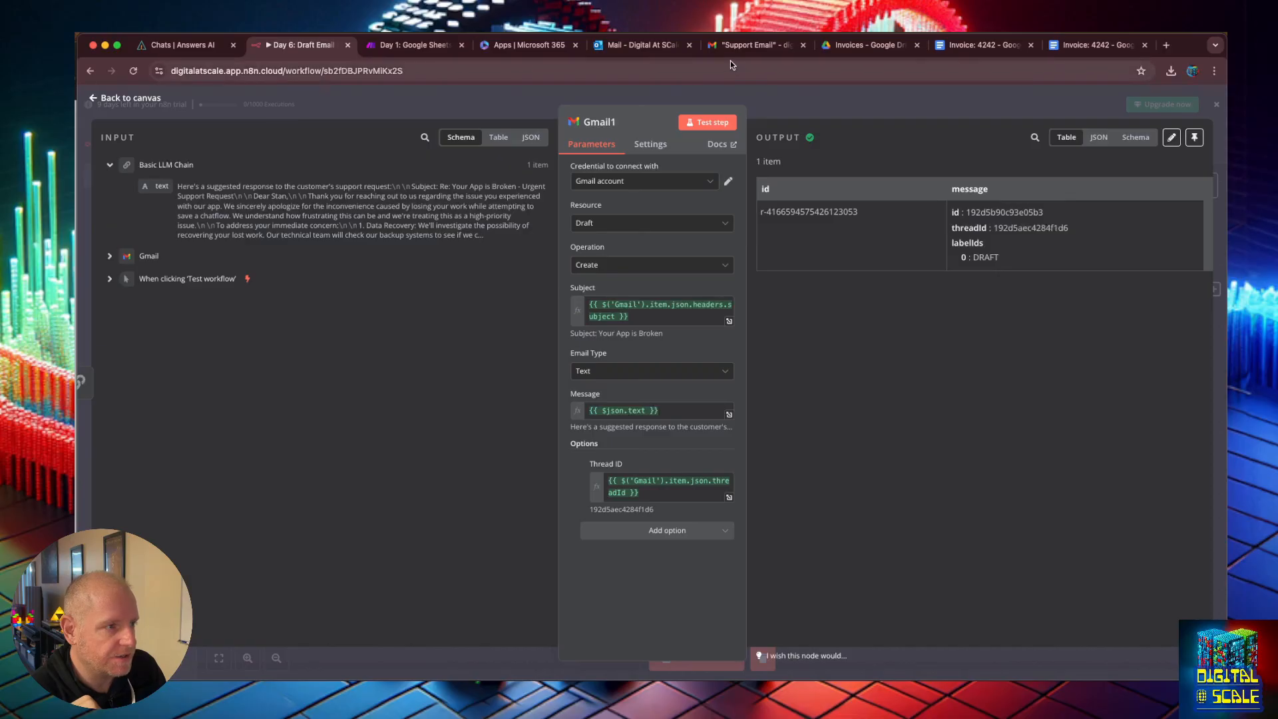
Switch to Gmail and open the newly created draft in Drafts.
click(751, 45)
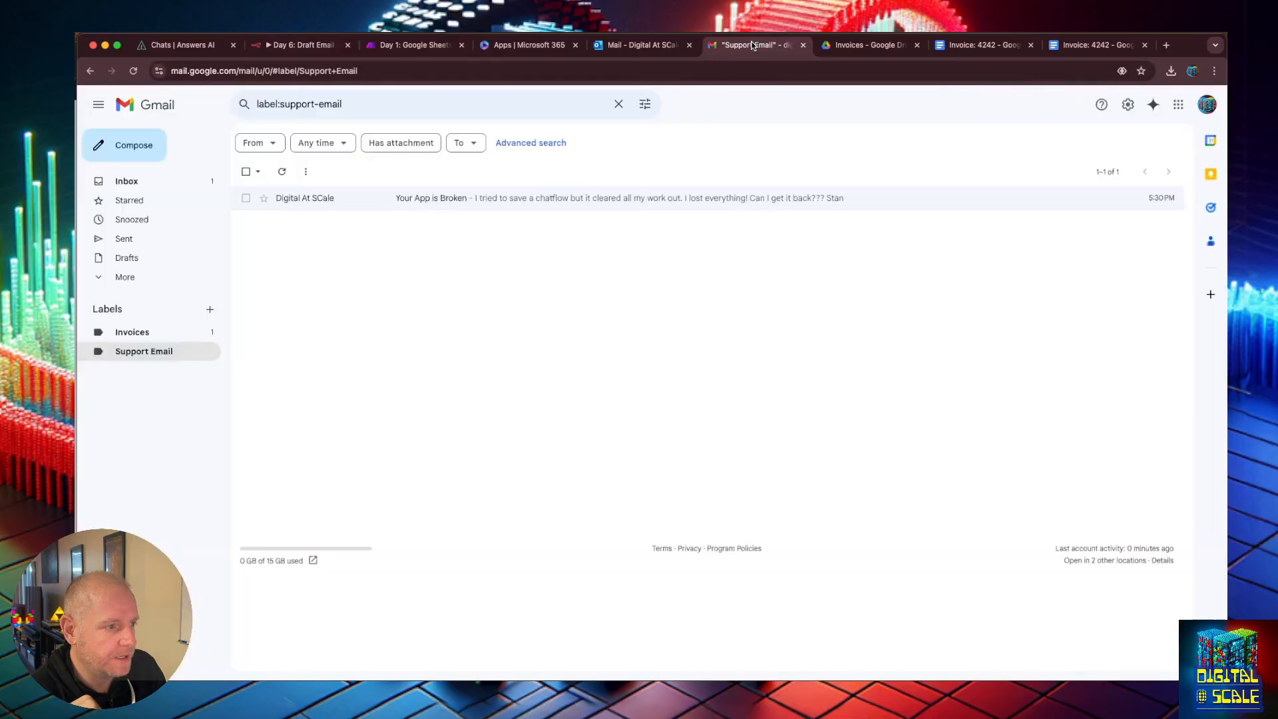
click(129, 257)
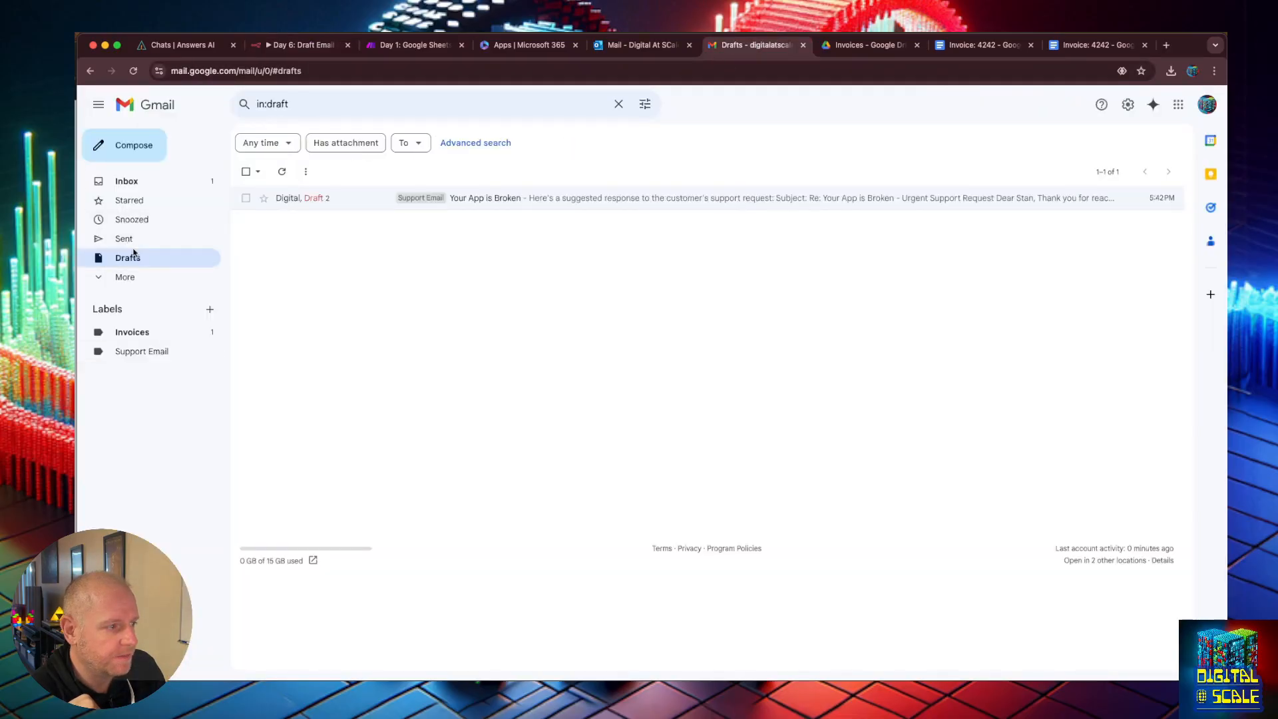
click(541, 199)
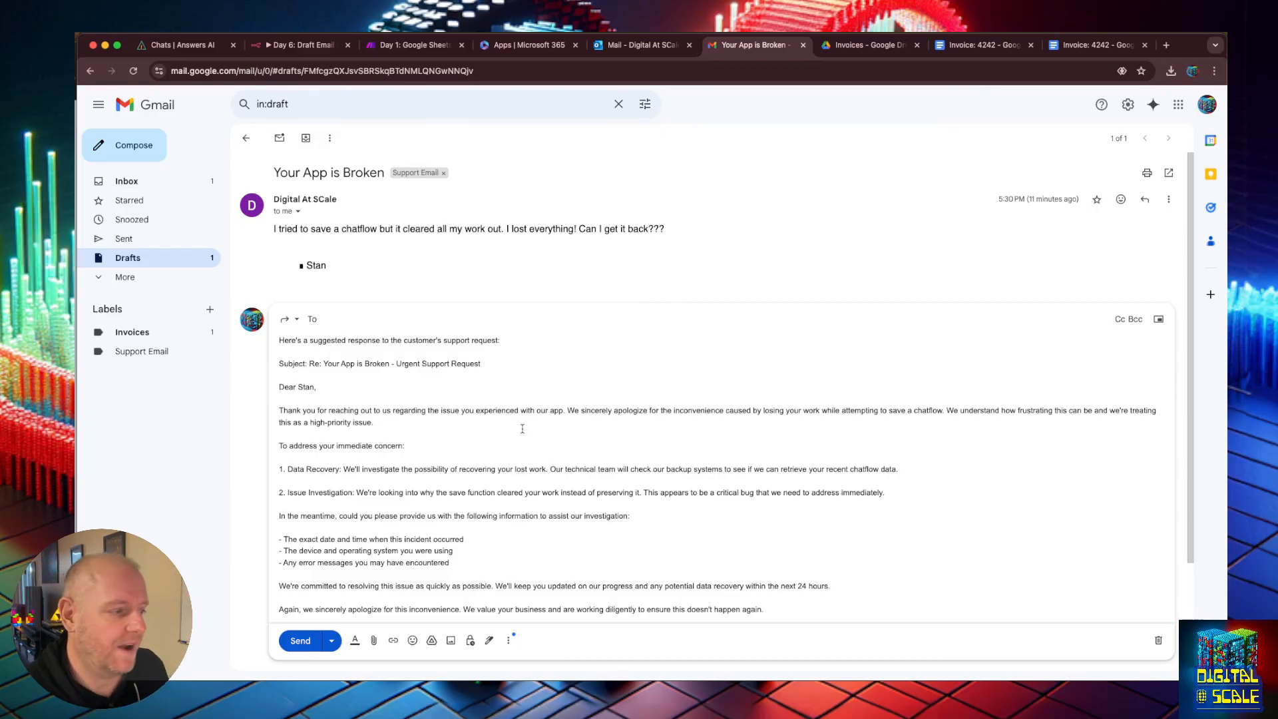
Delete the suggested-response preamble and subject lines from the top of the draft body.
click(444, 349)
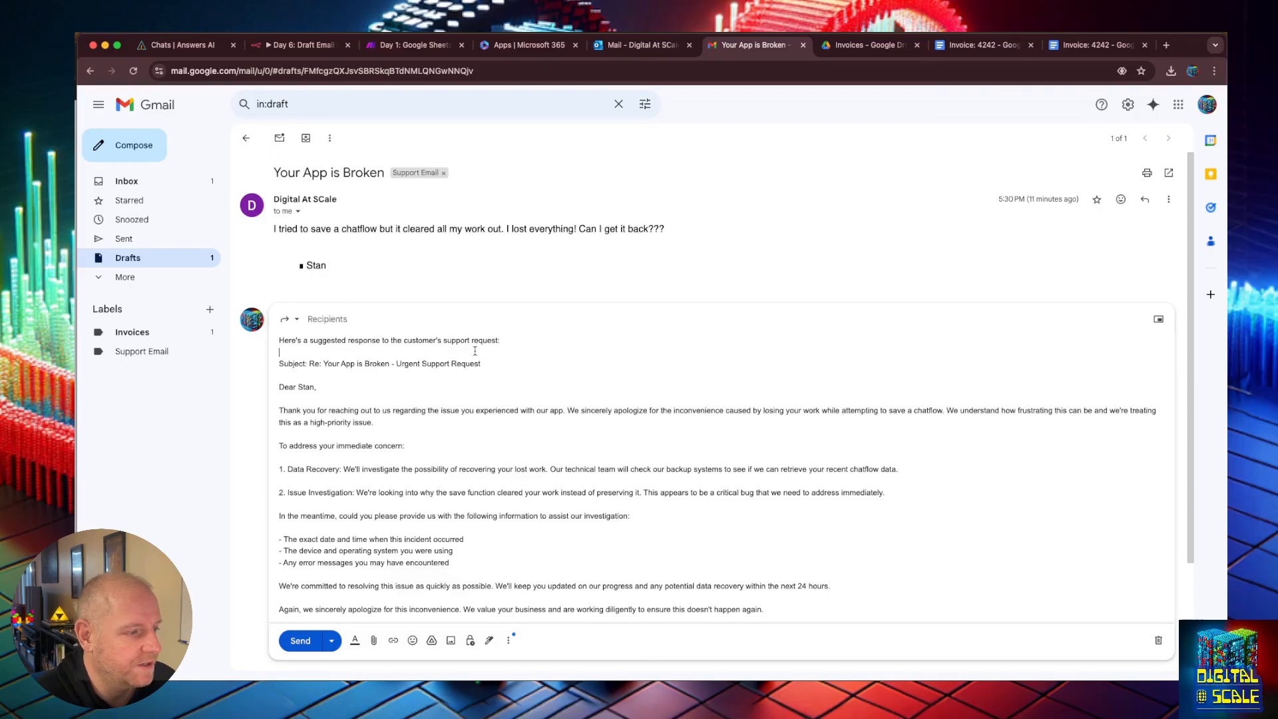
drag(295, 342, 266, 345)
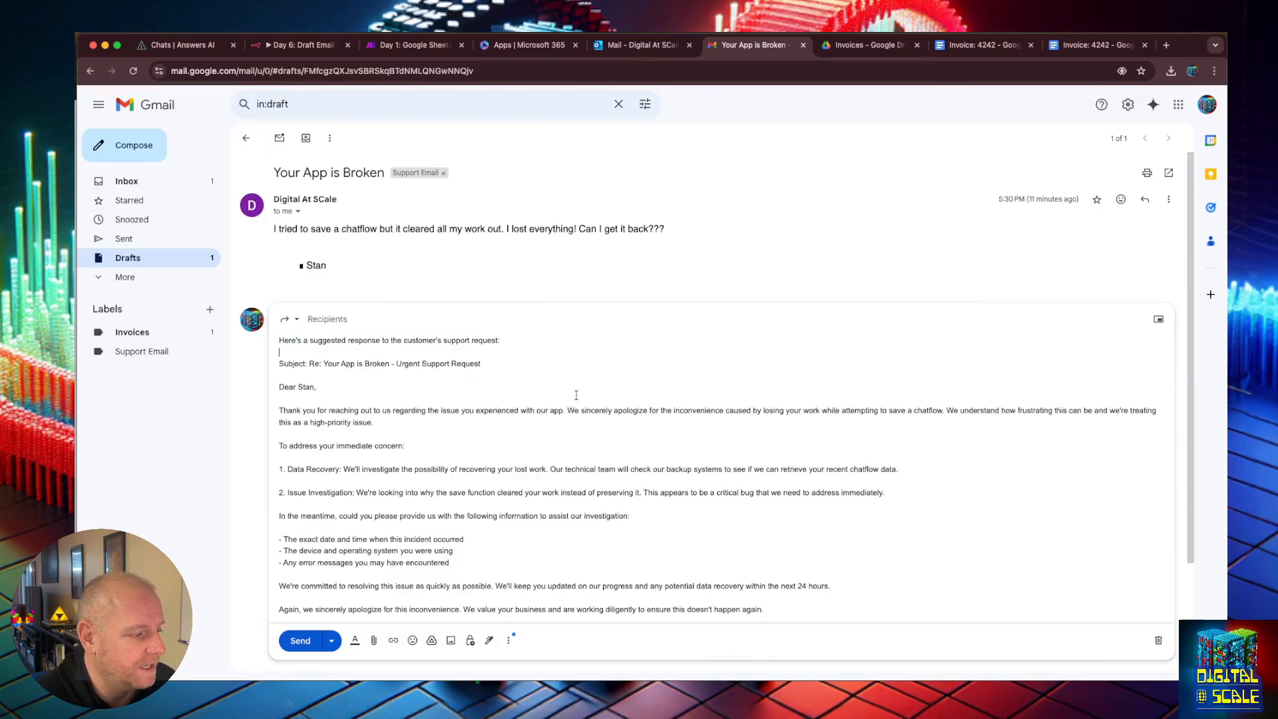
drag(482, 364, 252, 346)
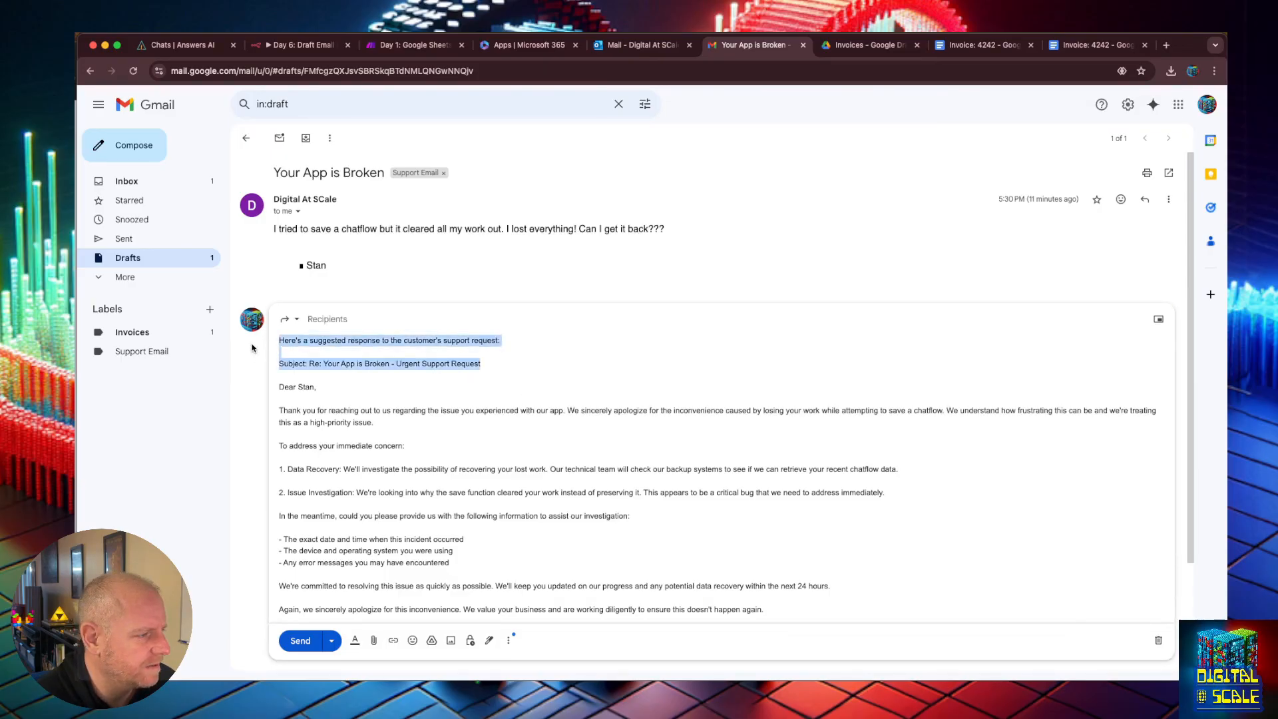
key(BackSpace)
key(BackSpace)
key(Delete)
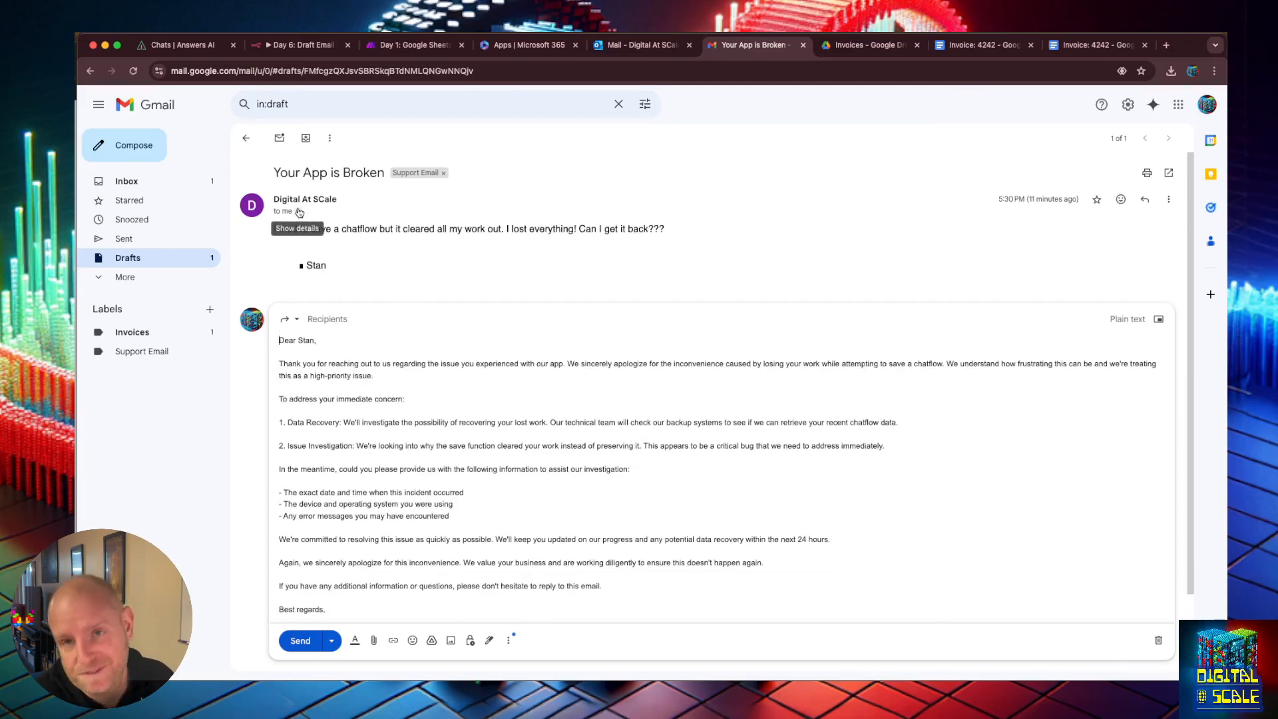
Read through the drafted reply's body text.
click(358, 318)
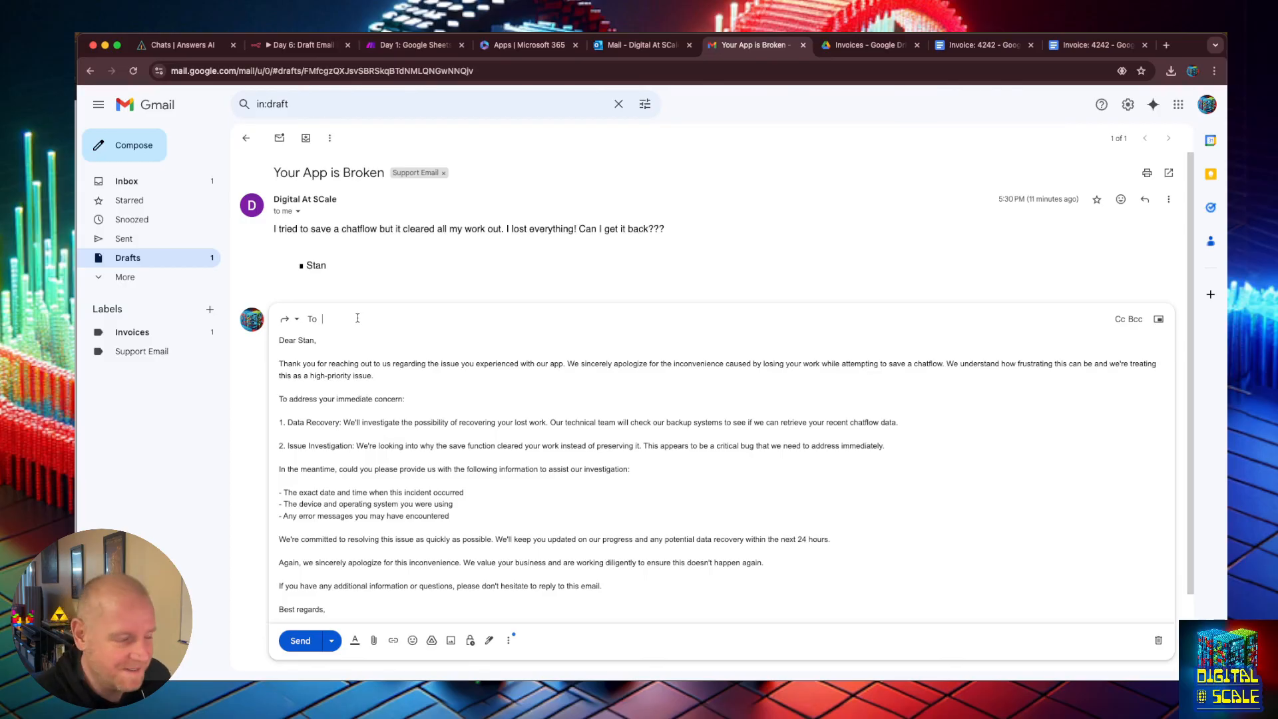
click(355, 383)
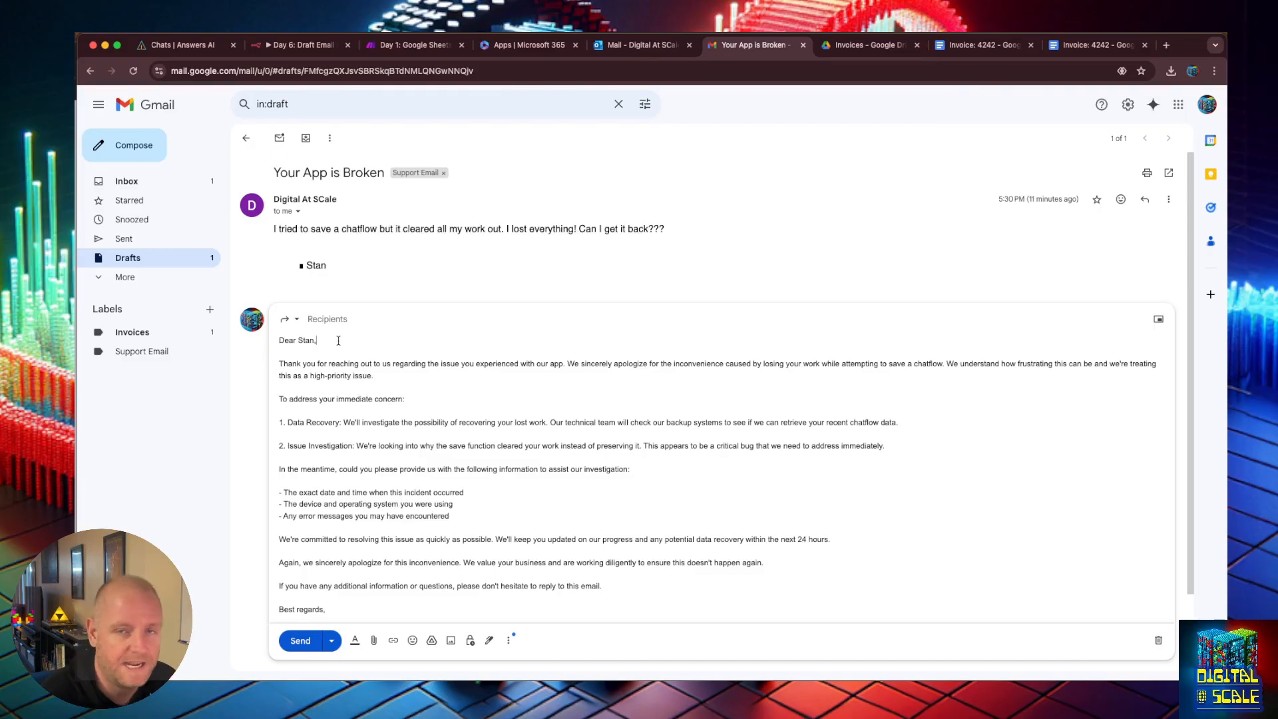
click(398, 374)
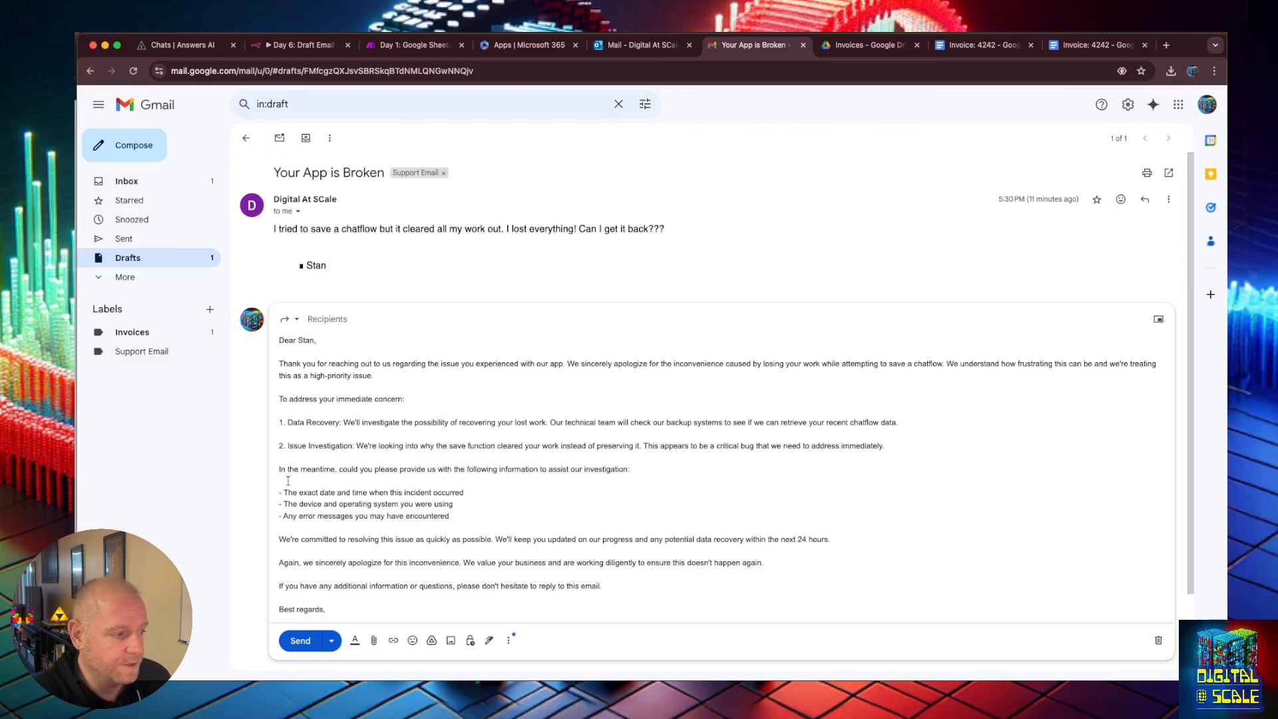
drag(279, 468, 525, 479)
click(525, 480)
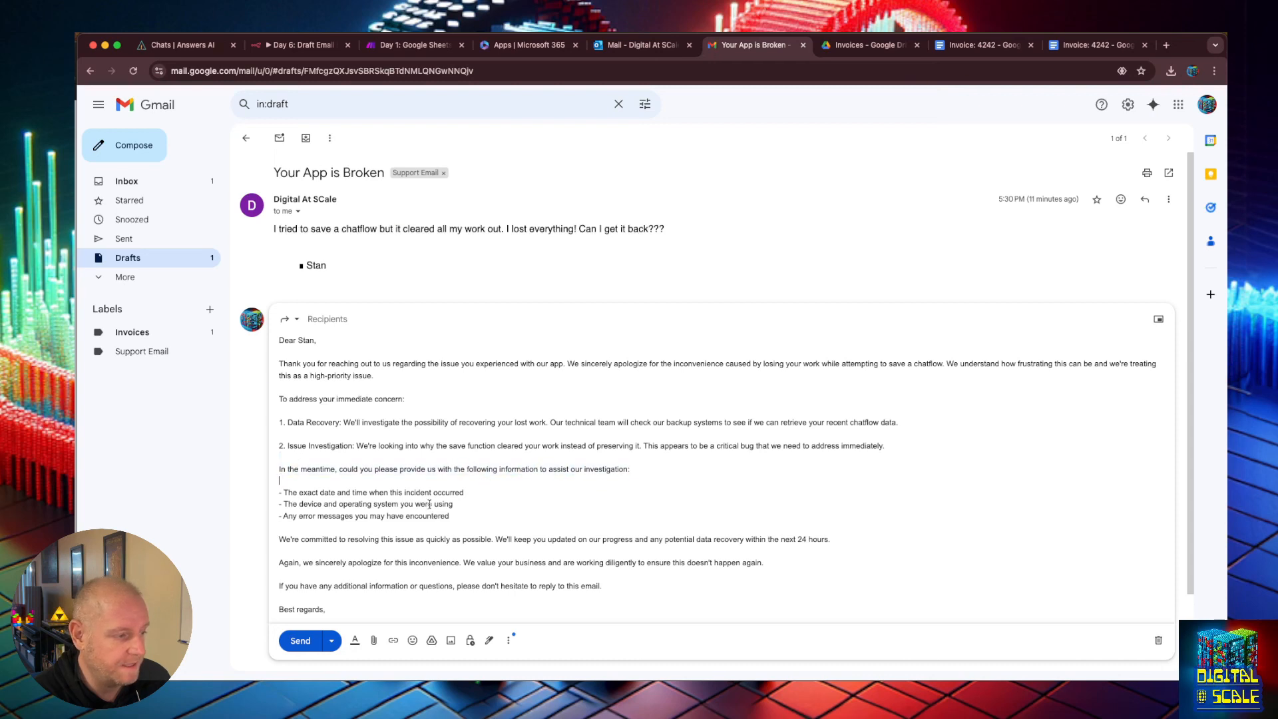
click(622, 581)
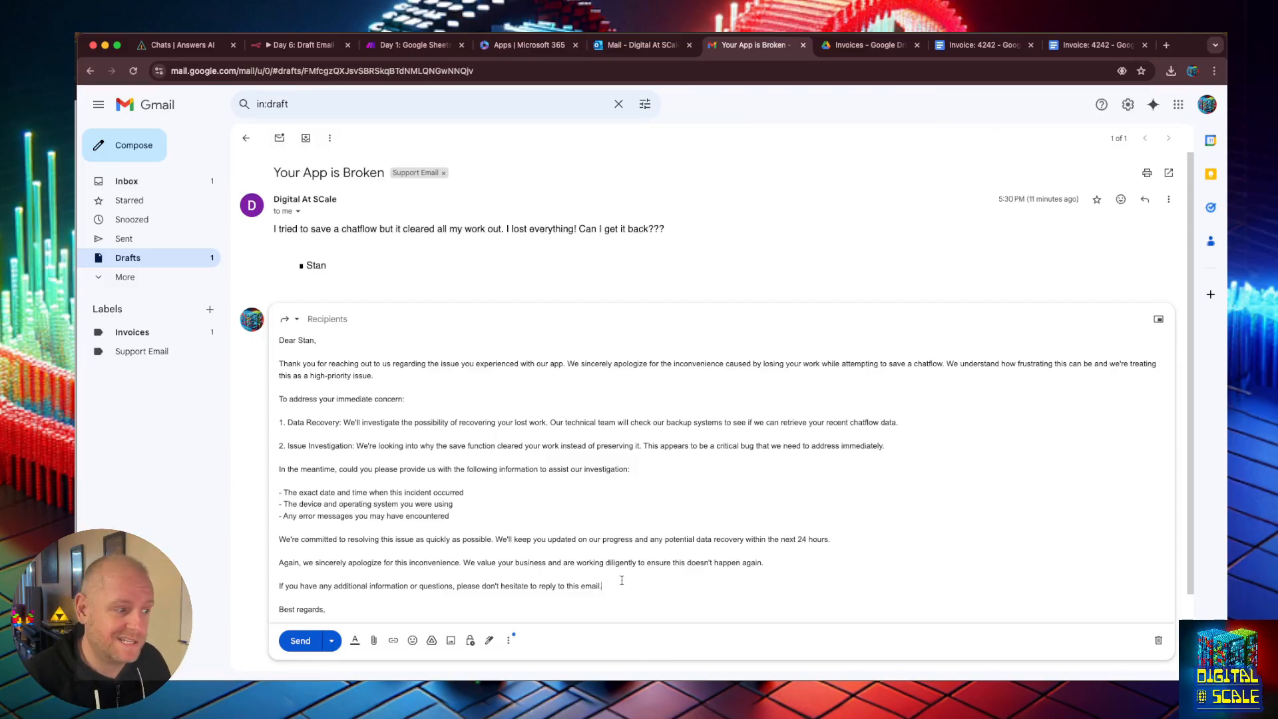
drag(622, 580, 266, 371)
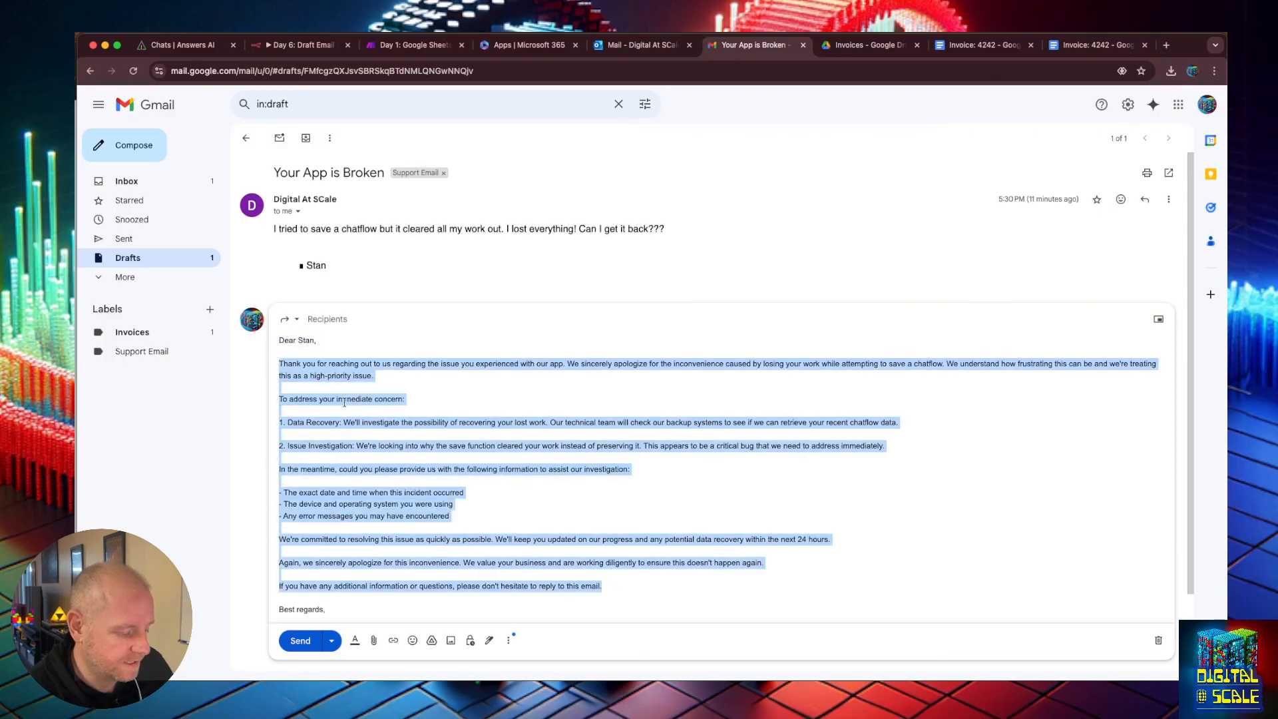
click(471, 457)
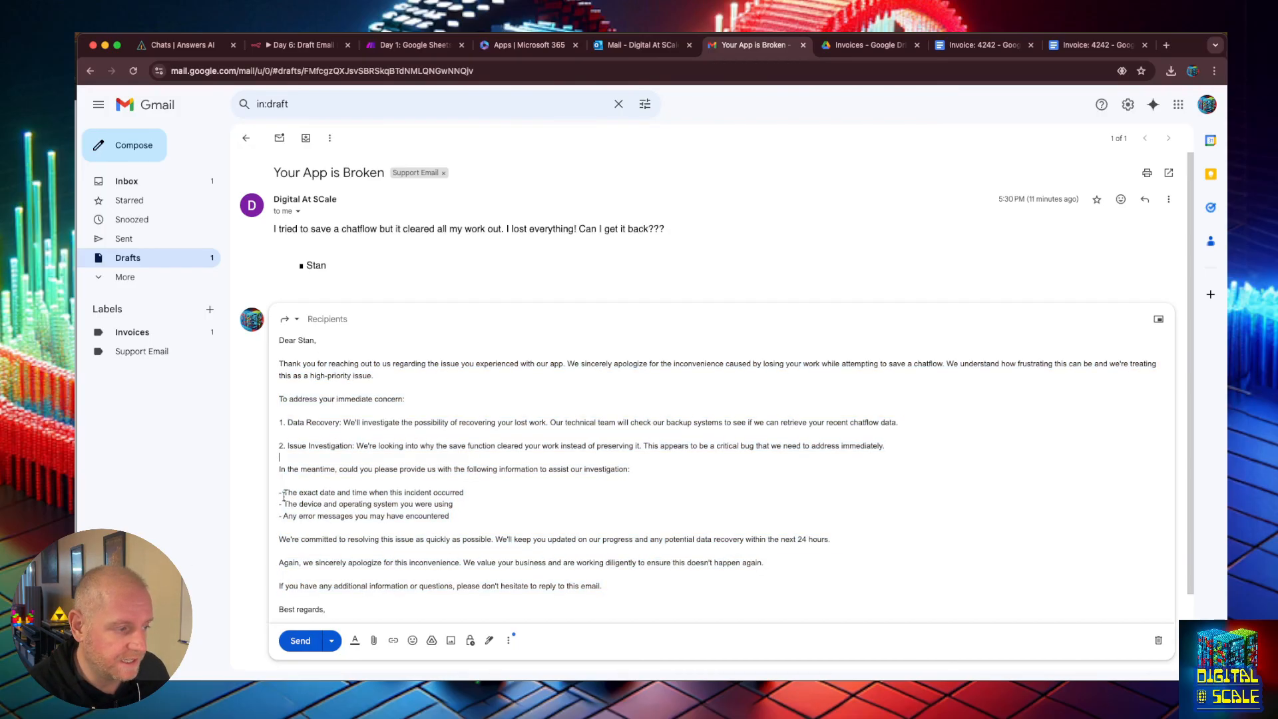
drag(284, 493, 483, 519)
click(482, 520)
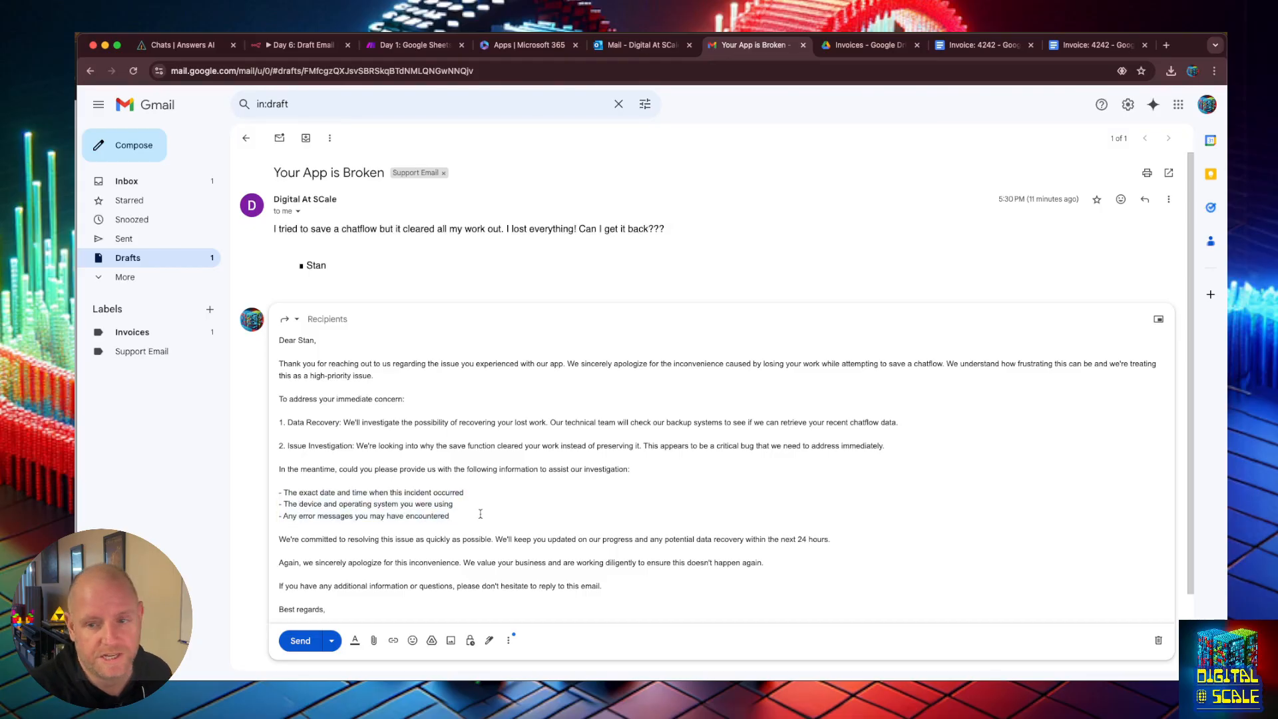